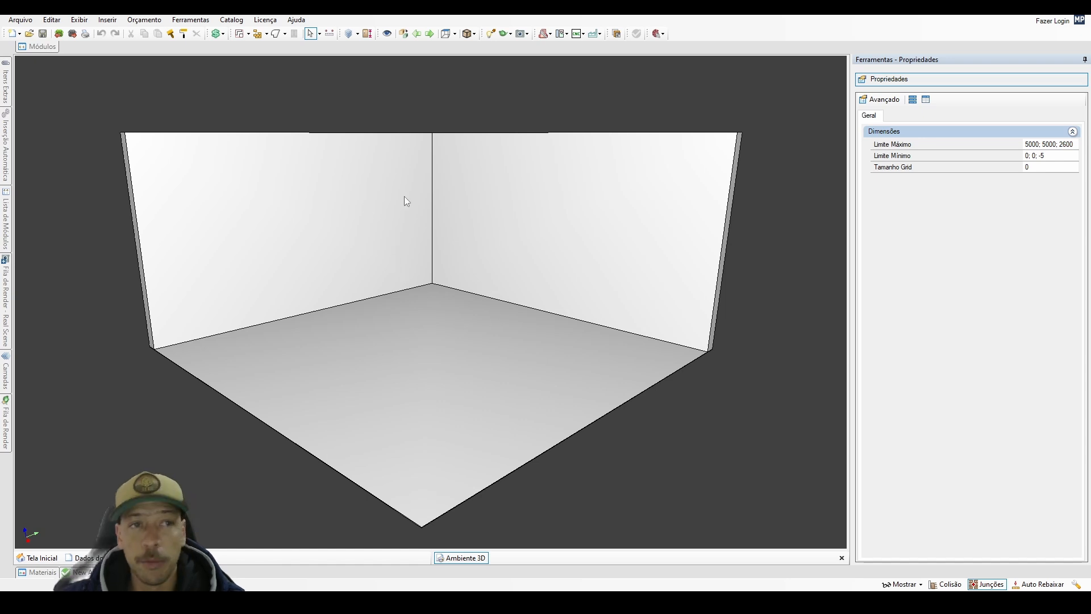
Open the preferences and review the general settings for project folder, PDF printer and operation tips.
click(207, 22)
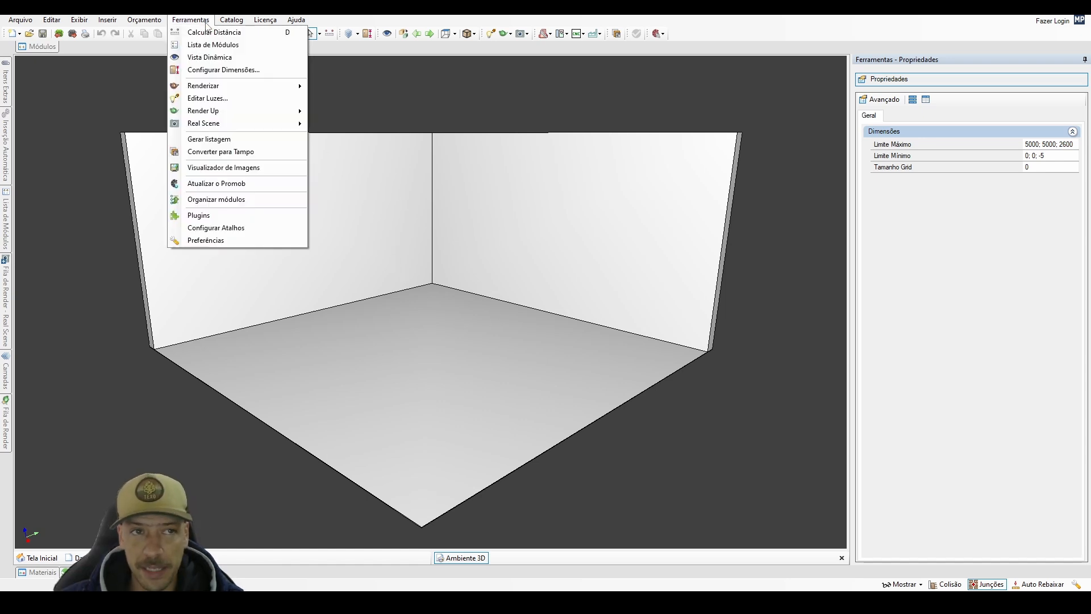
click(254, 240)
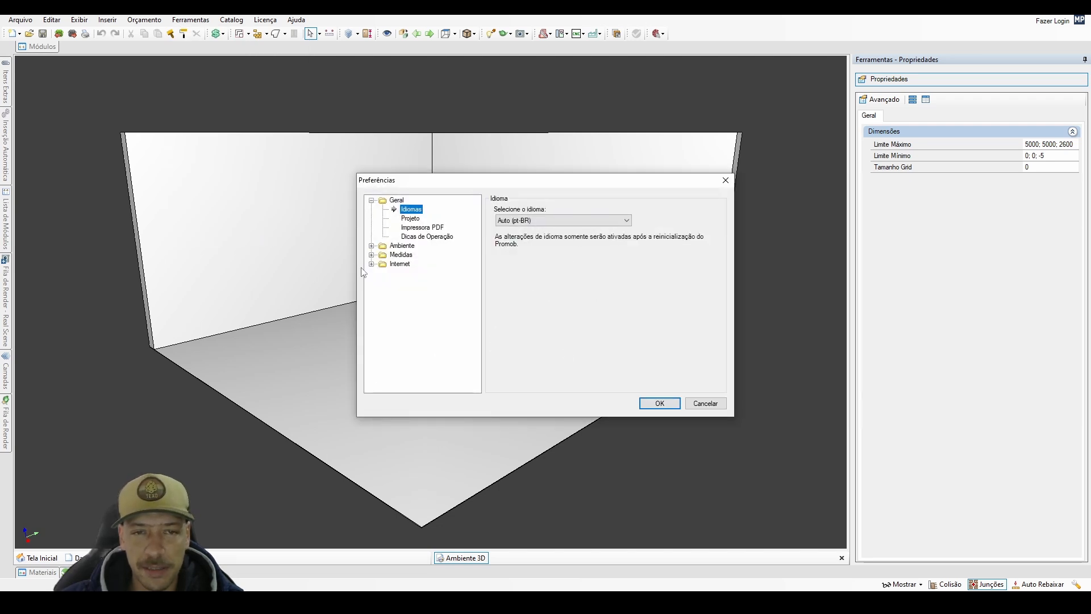
click(415, 221)
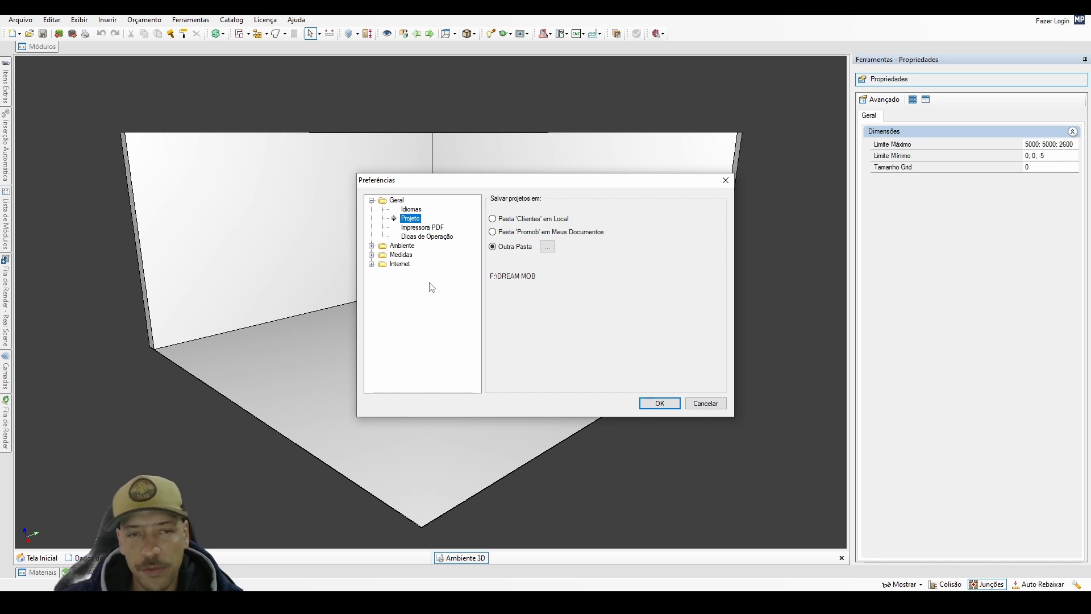
click(418, 229)
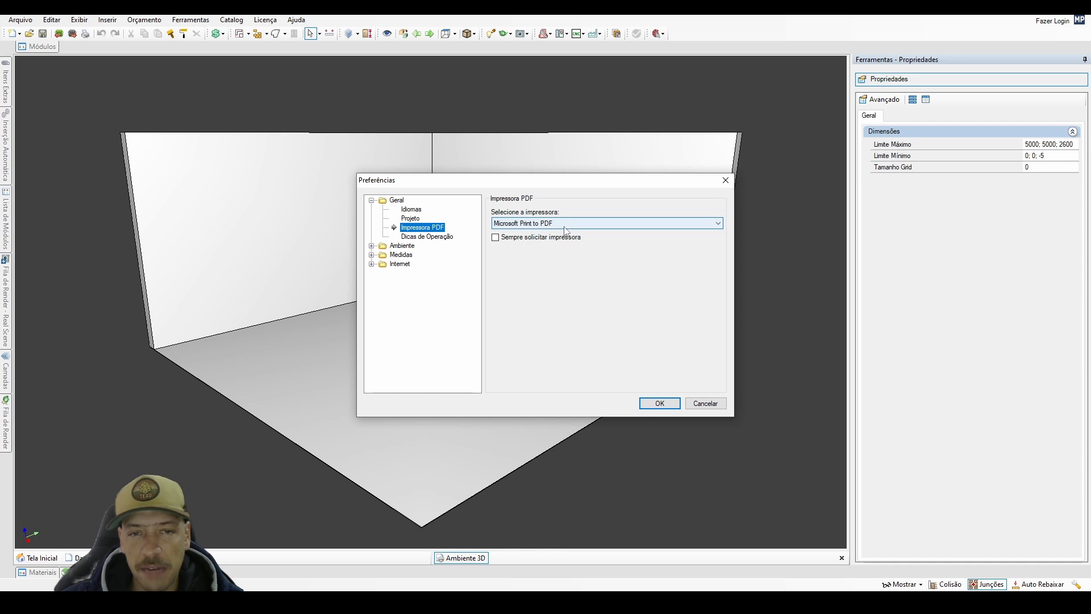
click(431, 237)
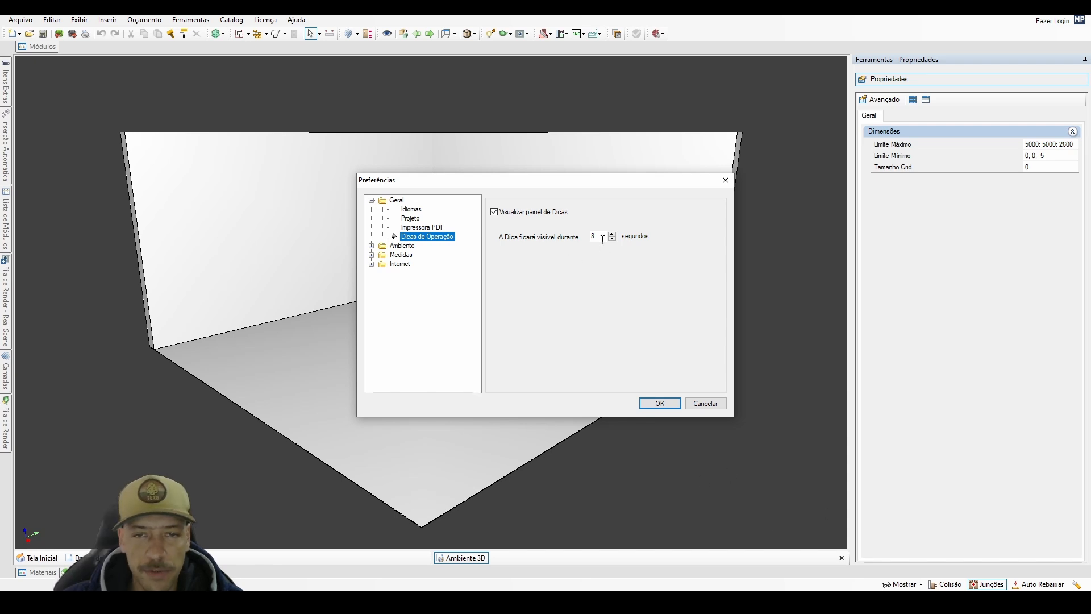
click(371, 201)
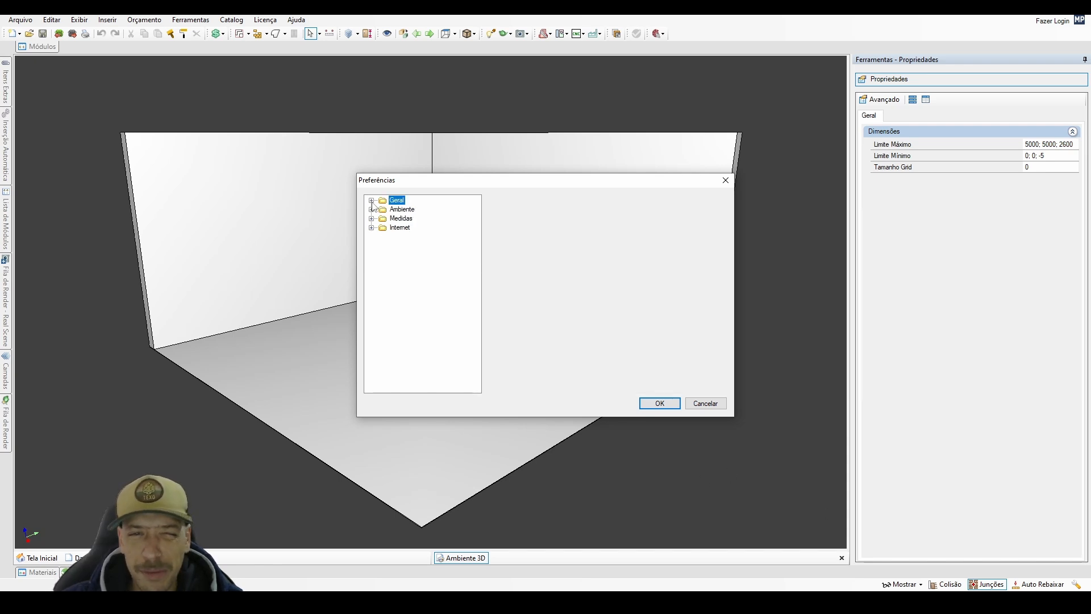
Try light yellow, amber, orange and black as the environment's background colour, then choose dark grey again.
click(372, 209)
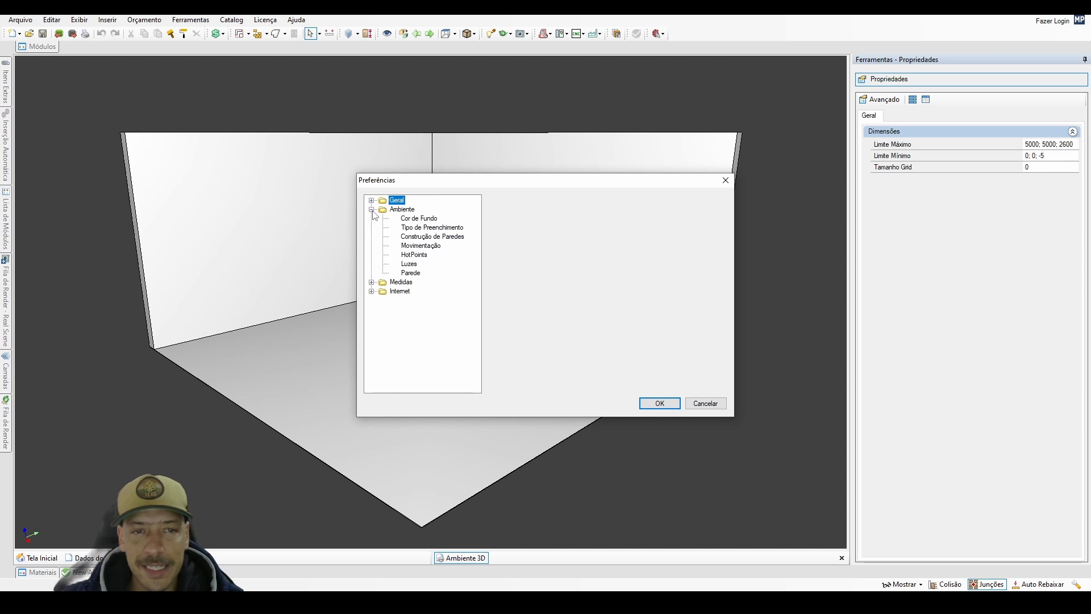
click(421, 220)
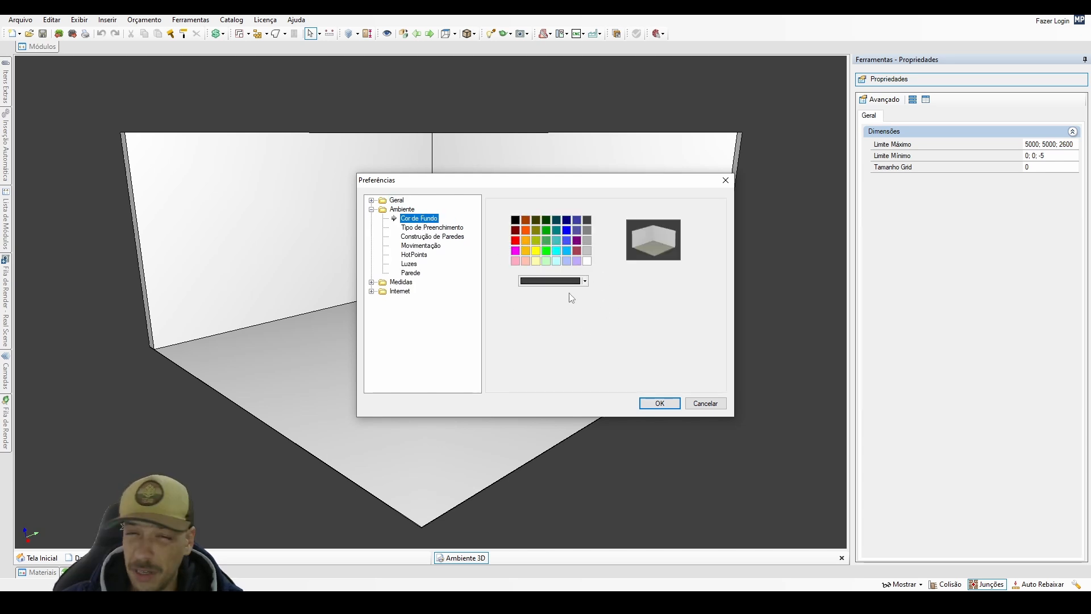
click(567, 262)
click(537, 262)
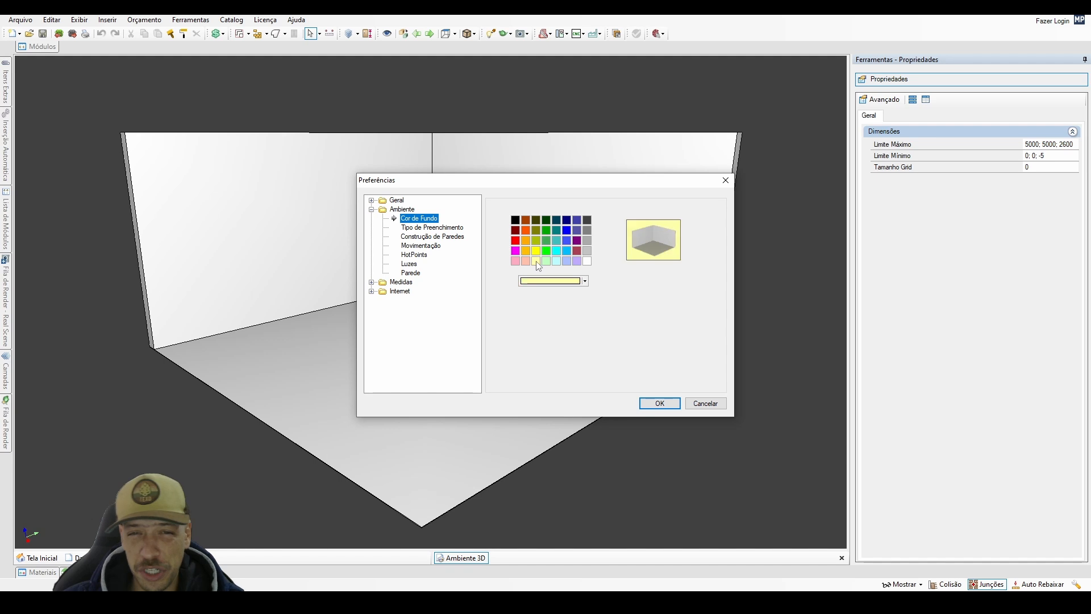
click(528, 249)
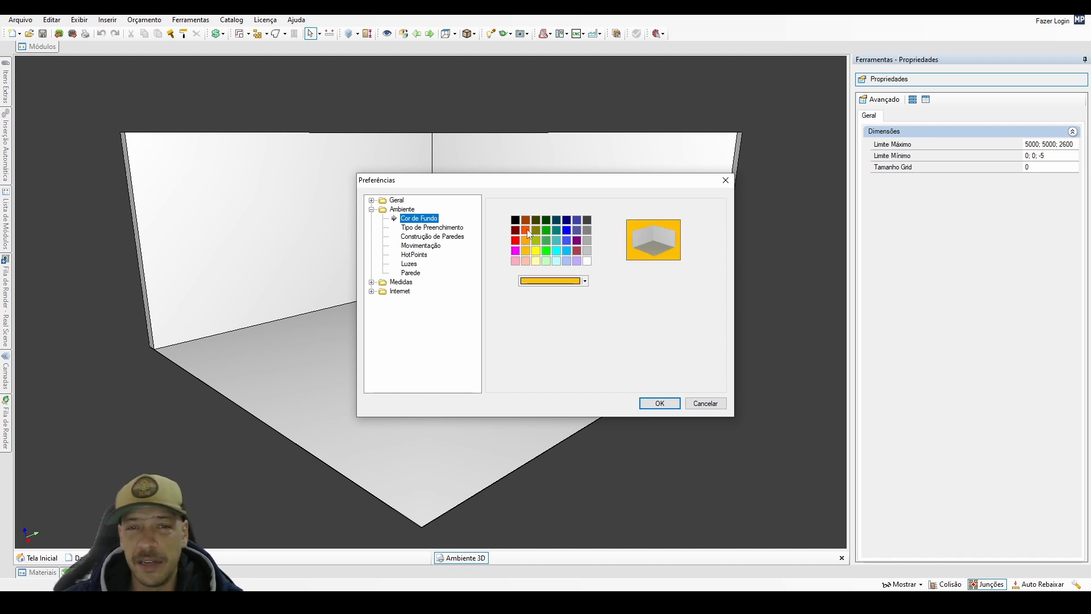
click(528, 231)
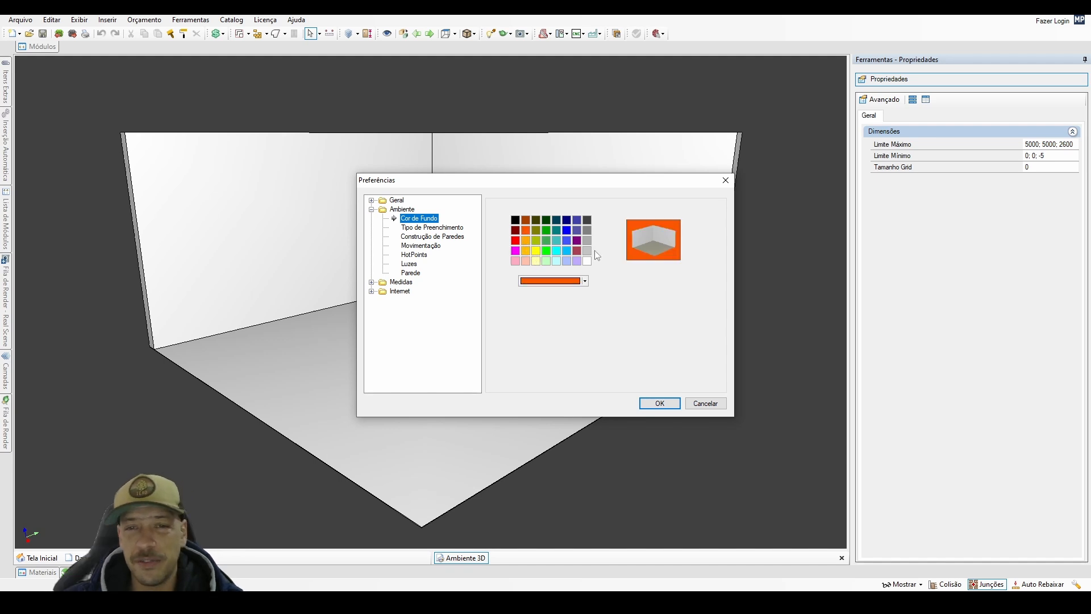
click(587, 221)
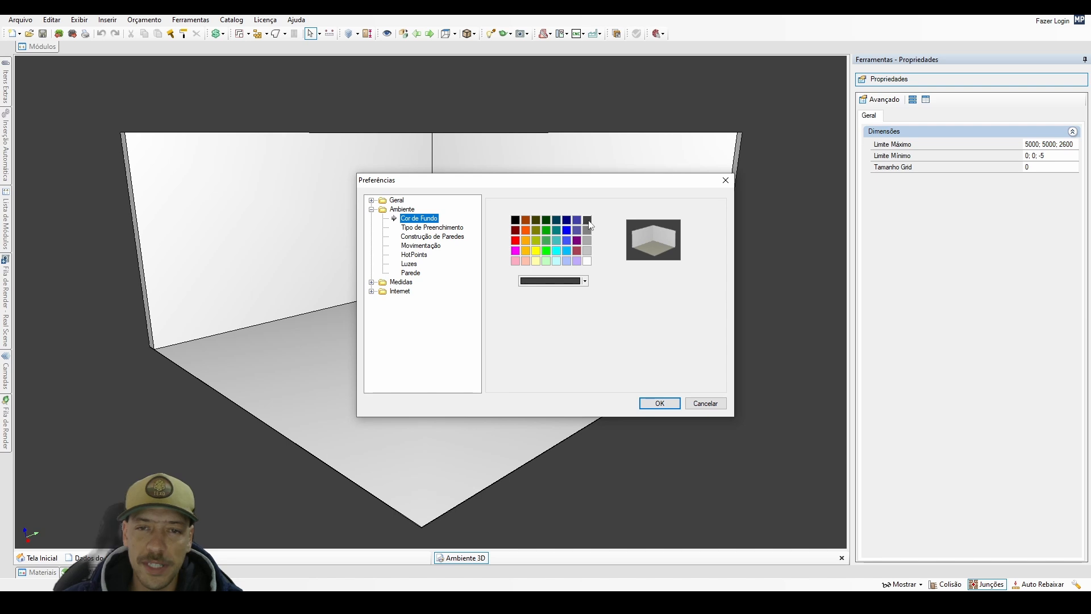
click(516, 222)
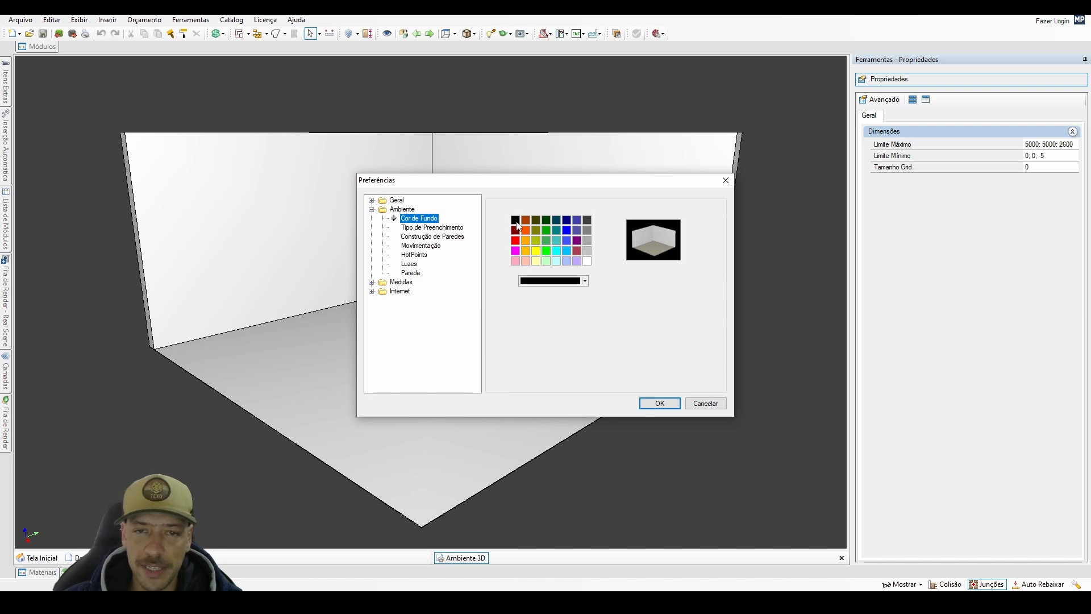
click(587, 222)
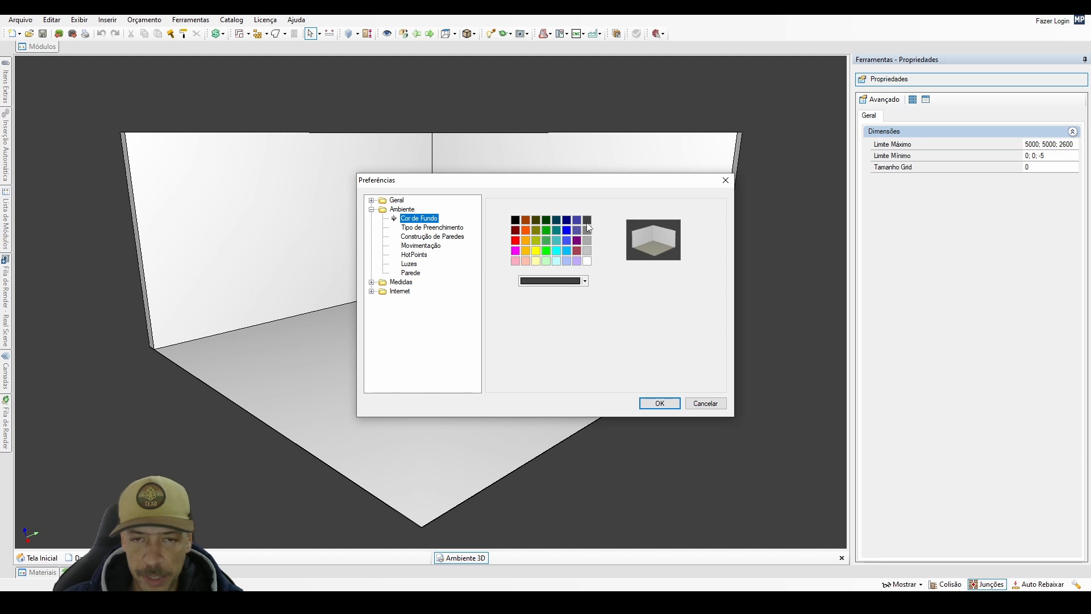
Review the environment preferences for fill type, wall construction, movement, HotPoints and walls.
click(433, 228)
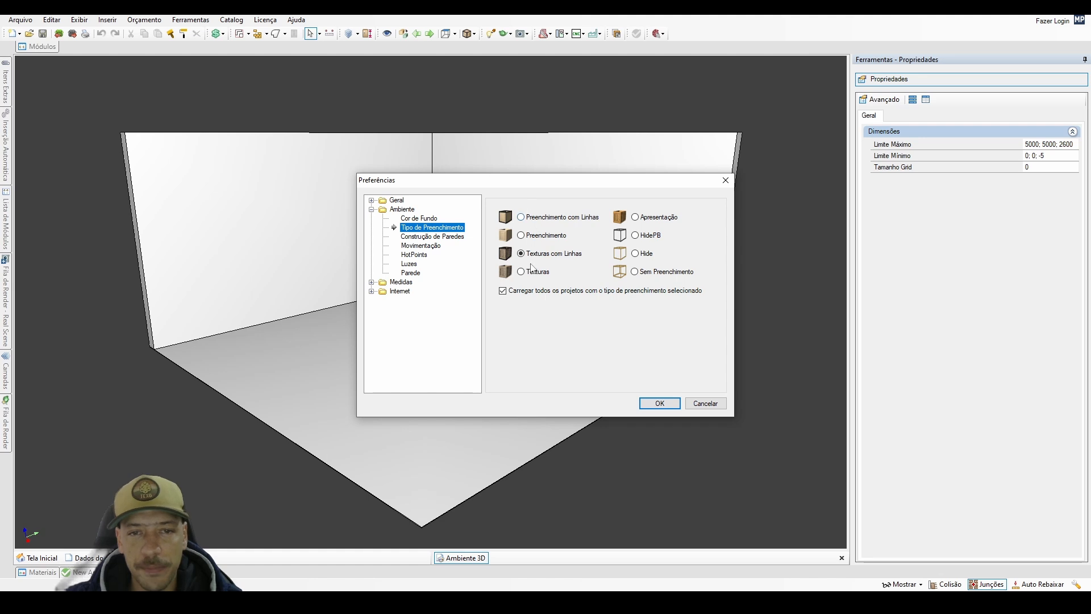
click(521, 237)
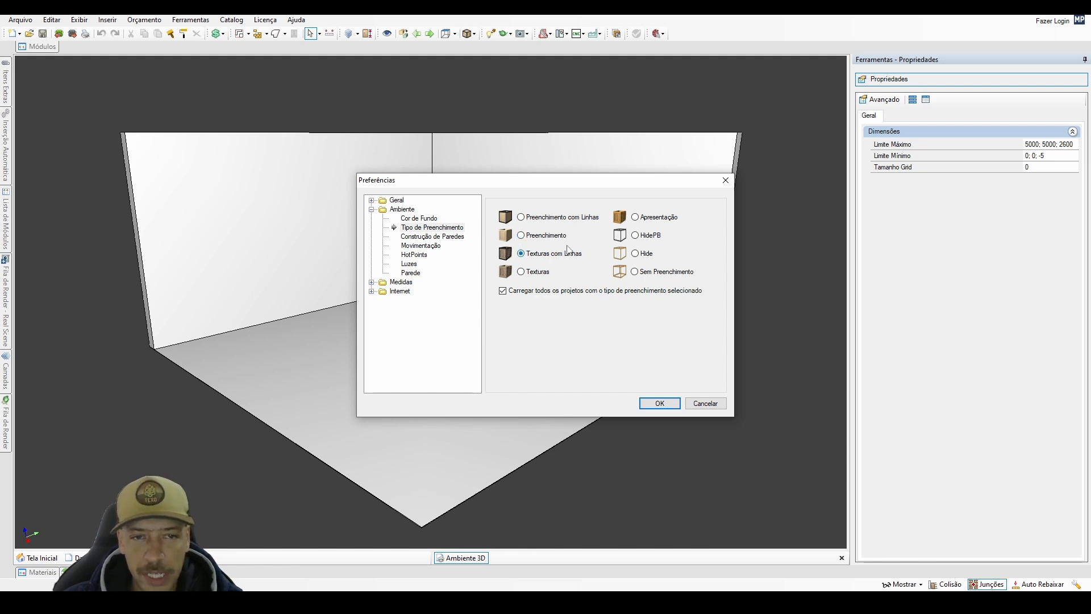
click(405, 238)
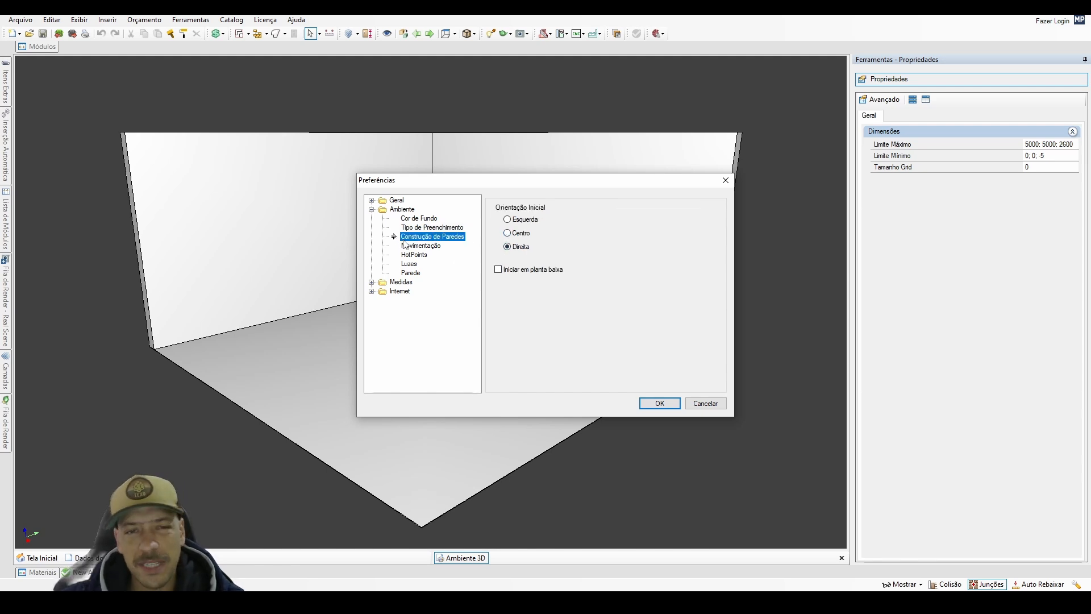
click(413, 247)
click(413, 254)
click(410, 273)
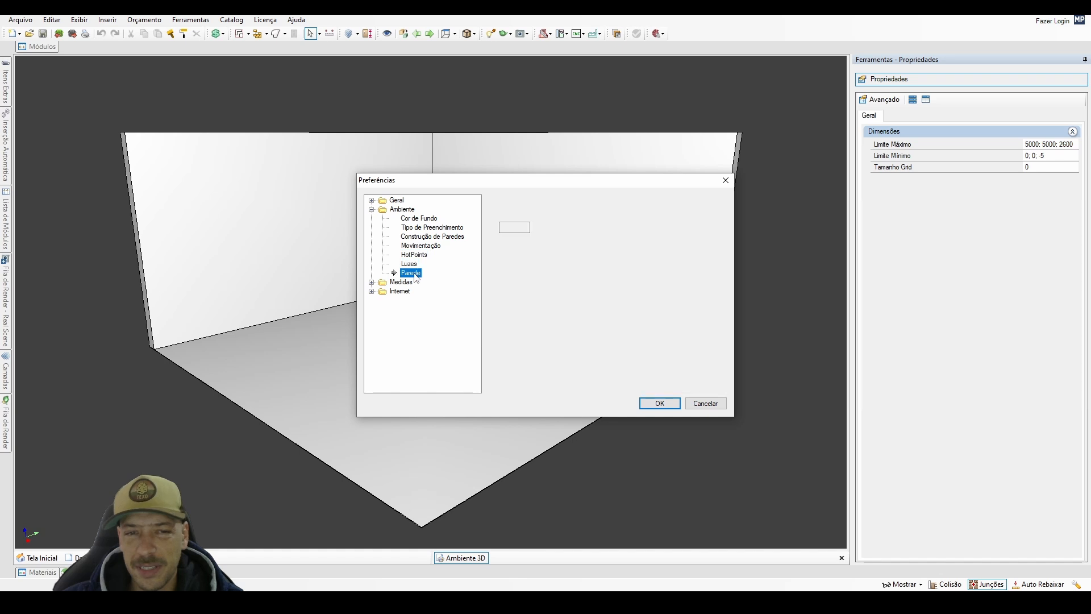
Recheck the environment's background colour settings and accept the preferences.
click(372, 209)
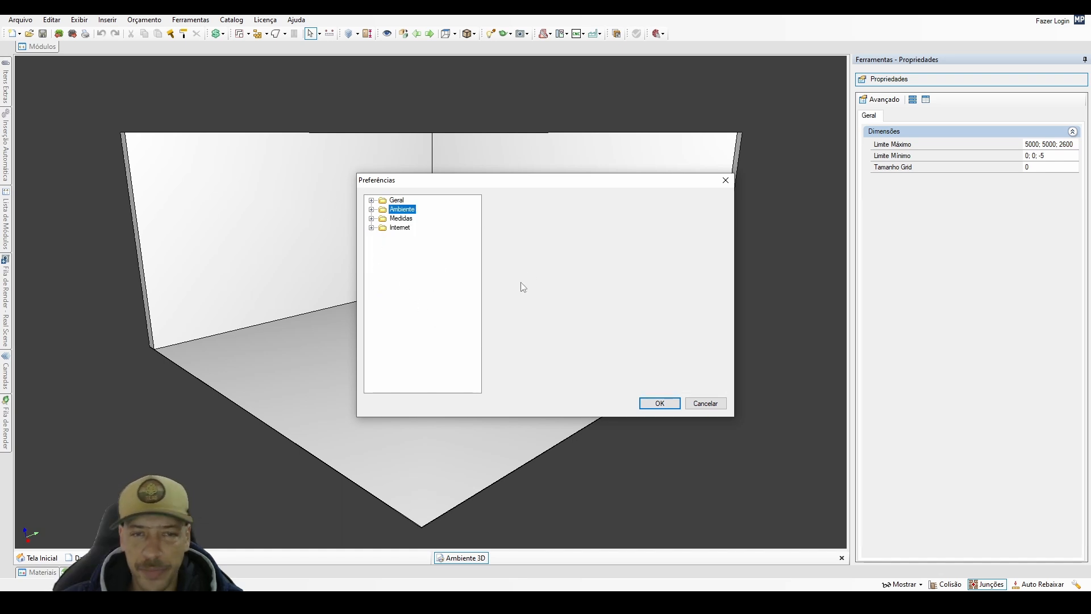
click(372, 209)
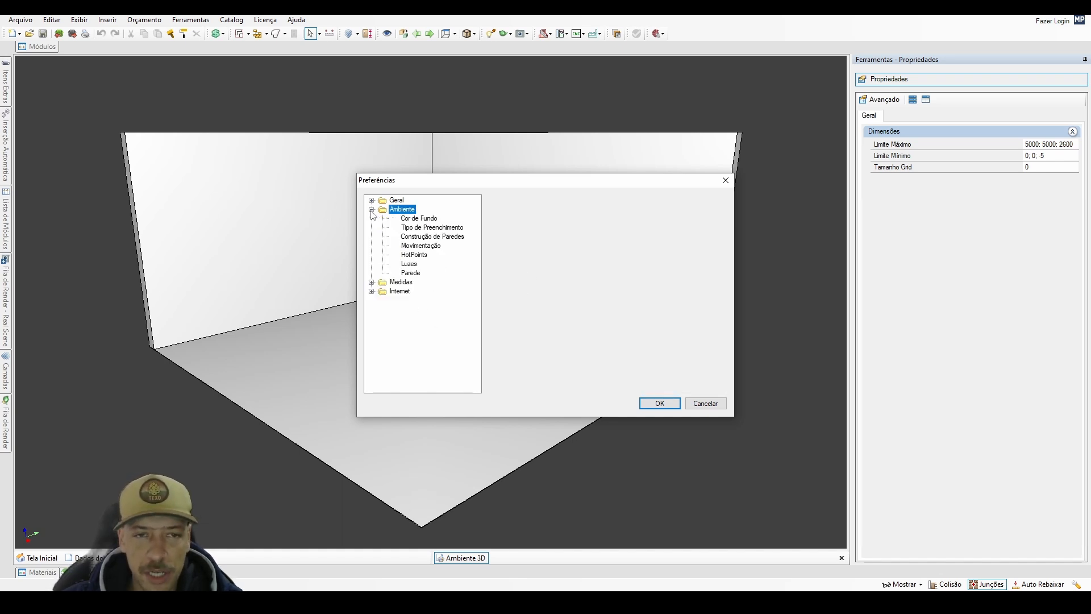
click(429, 220)
click(432, 228)
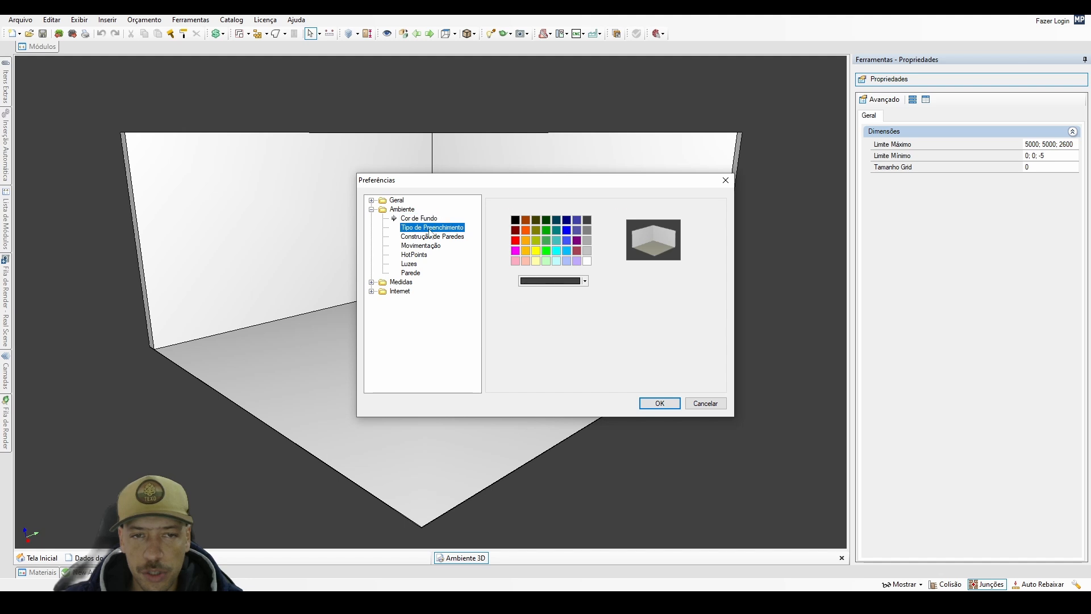
click(372, 209)
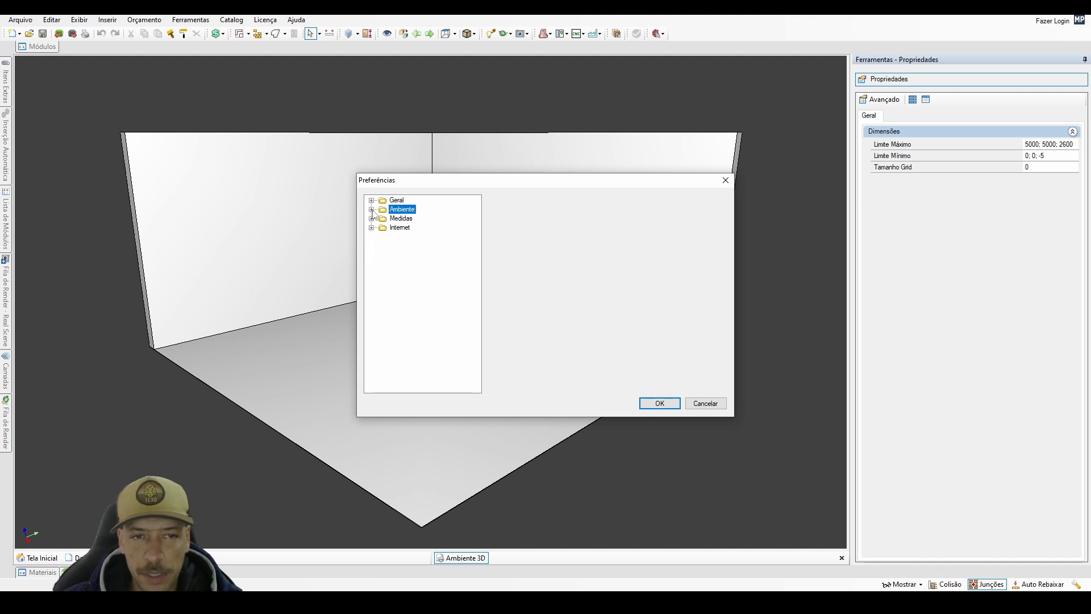
click(372, 209)
click(435, 221)
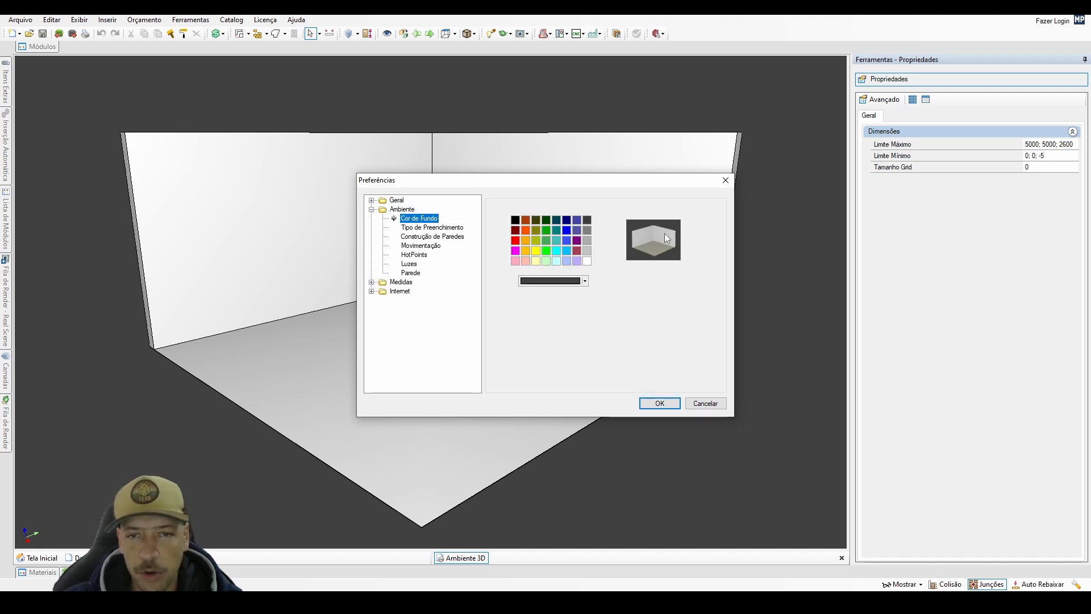
click(660, 404)
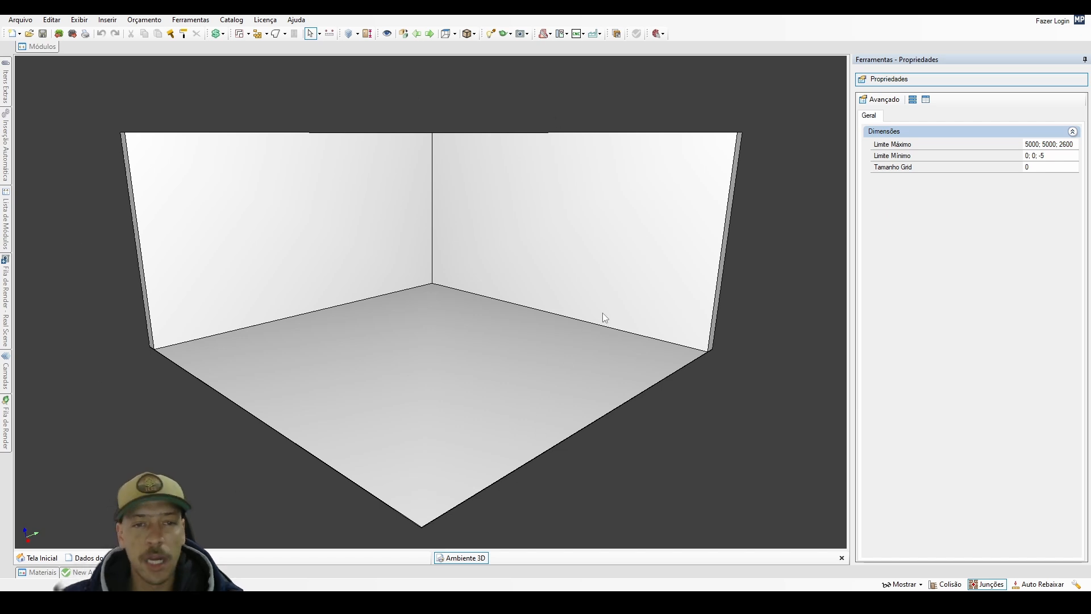
Delete all walls of the room with the Tudo option, including the modules placed on them.
scroll(528, 254, up, 2)
scroll(528, 255, down, 3)
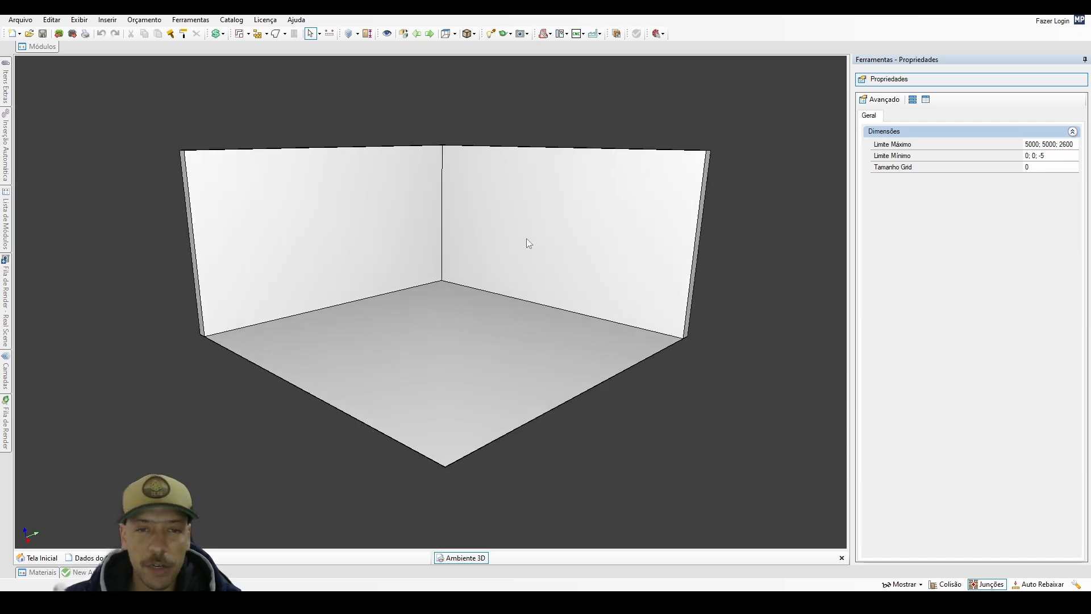
click(527, 239)
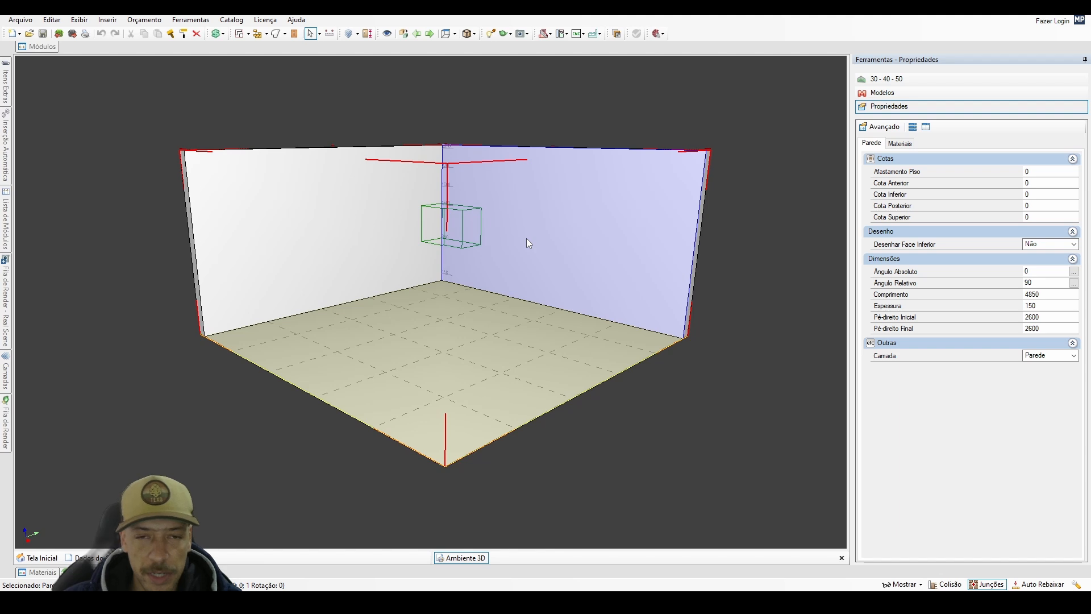
key(Delete)
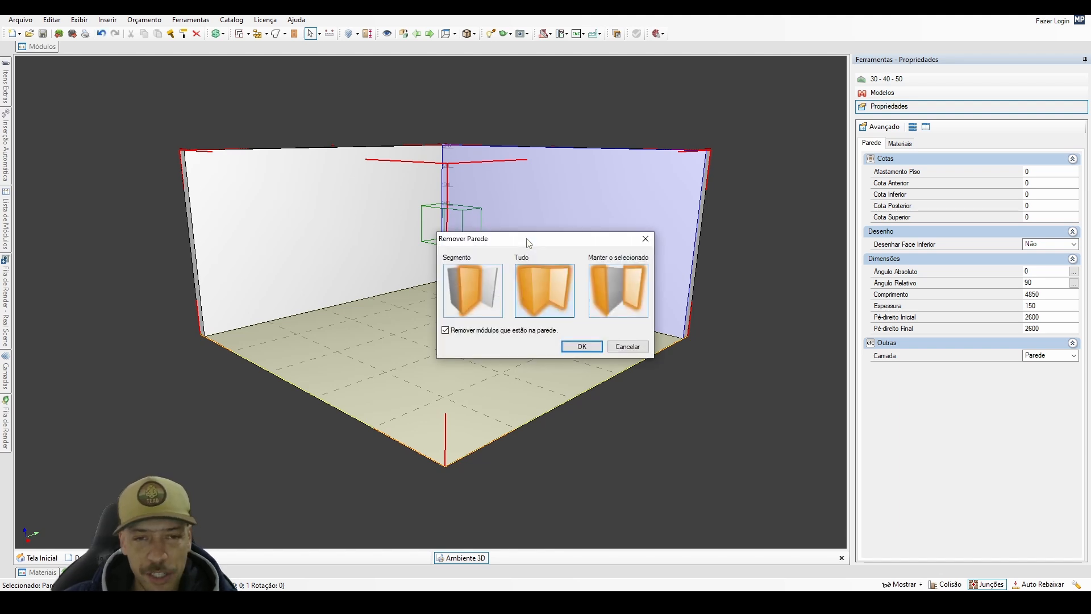
click(545, 296)
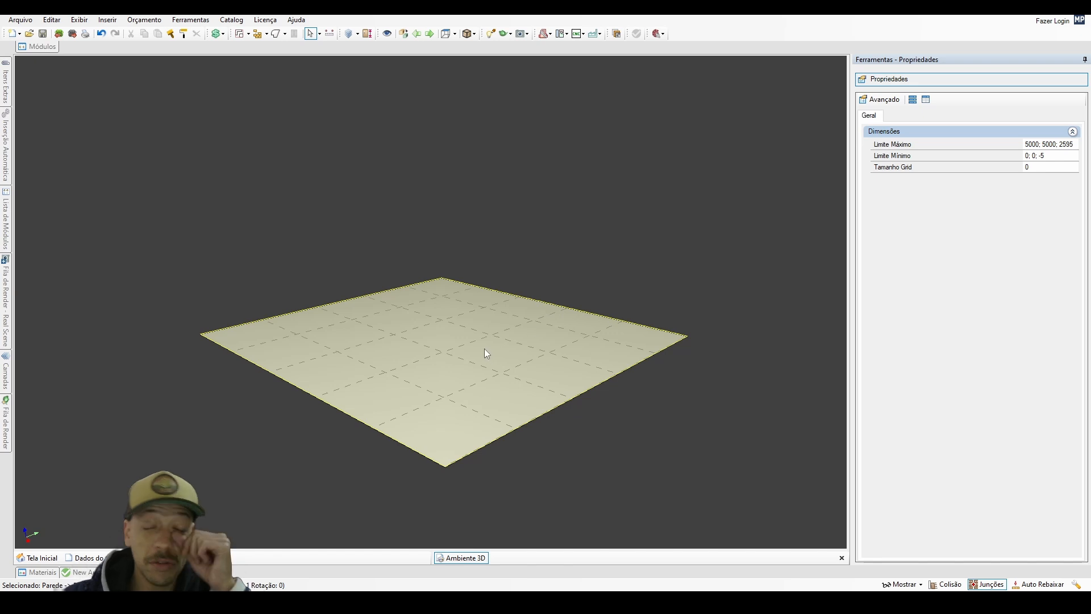
Try to build four walls around the floor in top view with Construir Parede, and undo them.
double_click(485, 348)
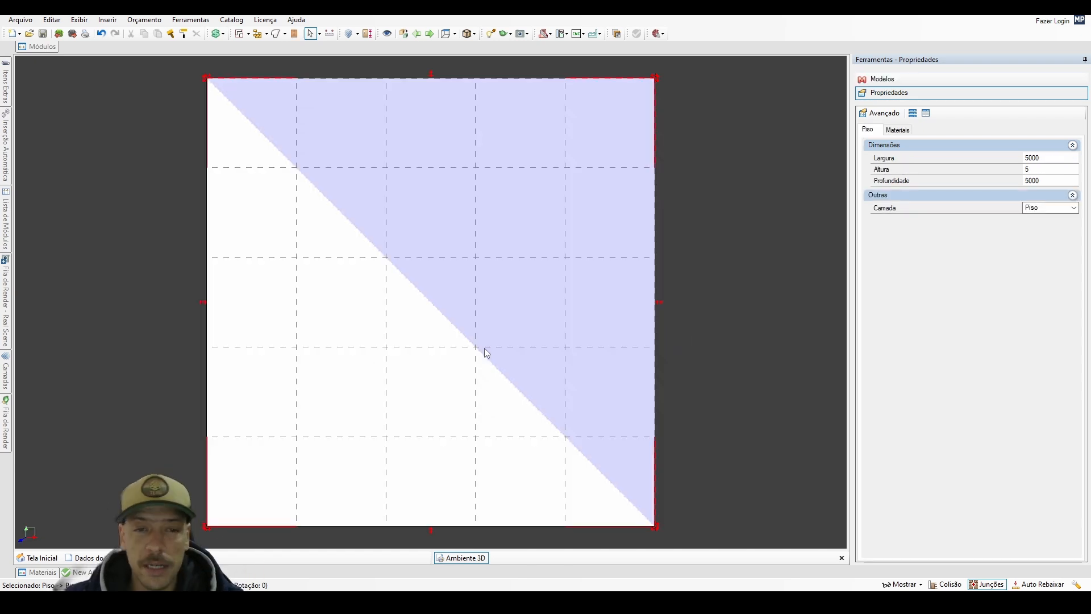
scroll(426, 286, down, 3)
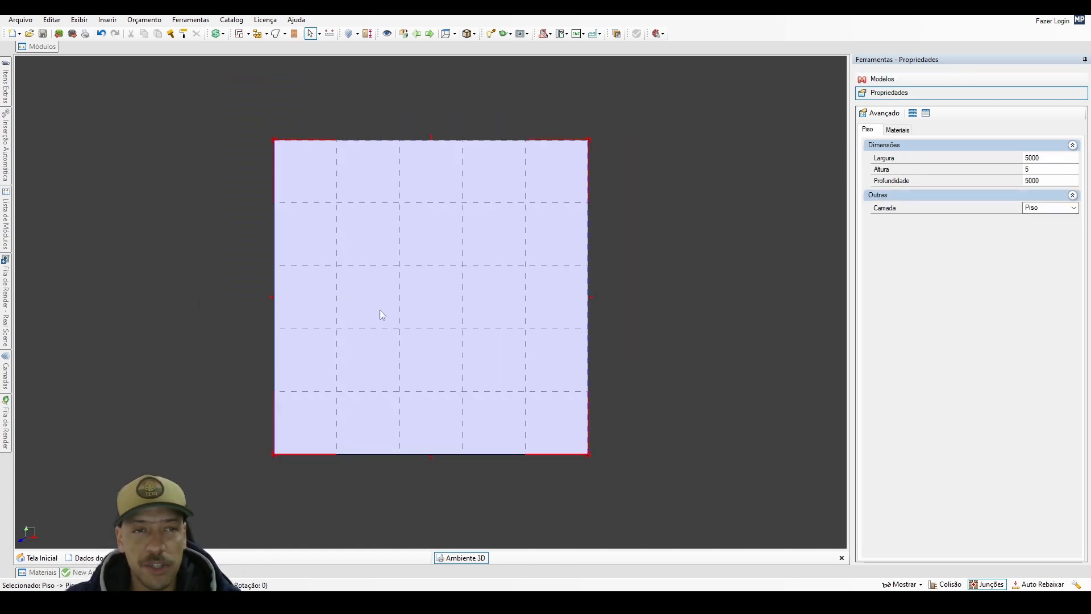
click(267, 35)
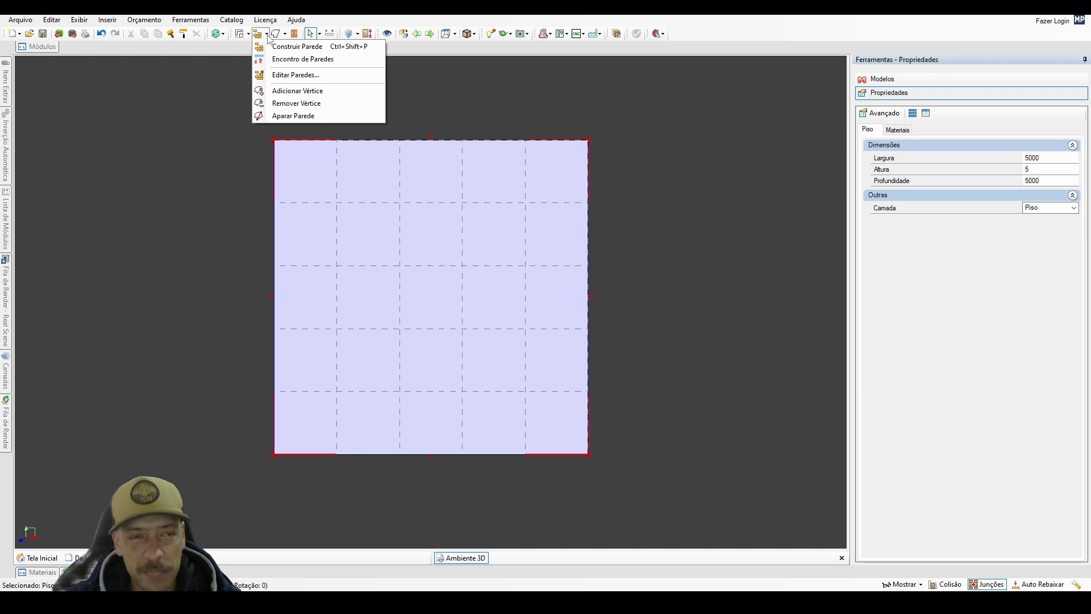
click(290, 46)
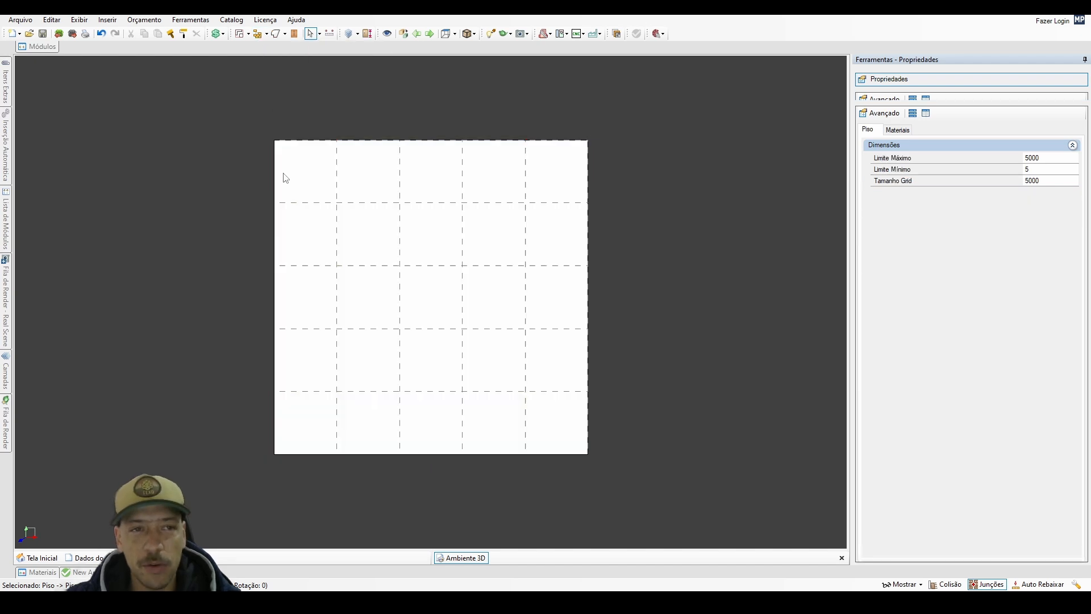
click(257, 128)
click(617, 130)
click(623, 469)
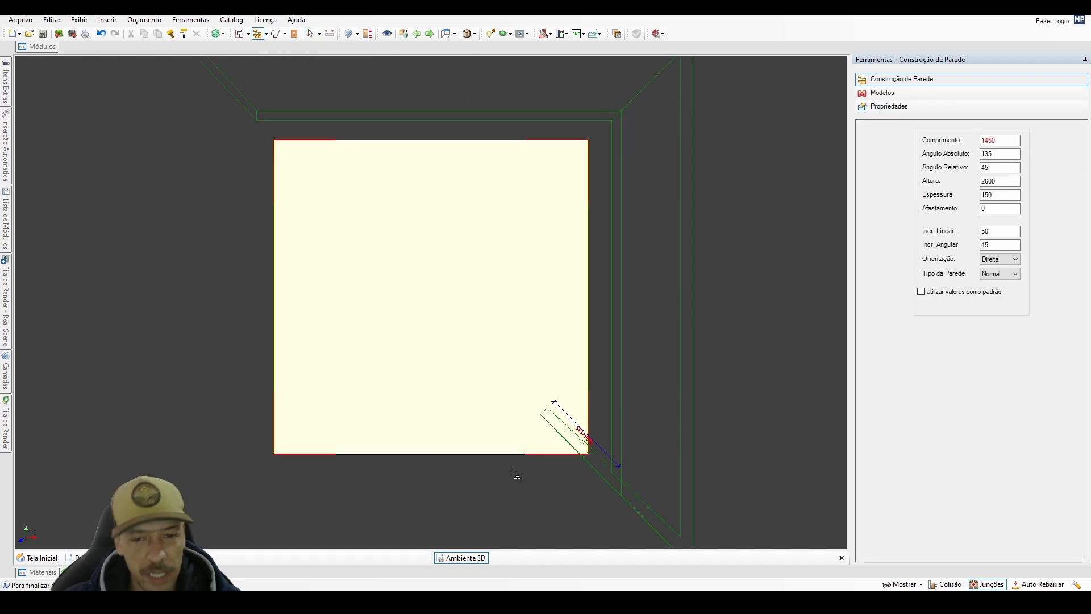
click(253, 482)
click(251, 126)
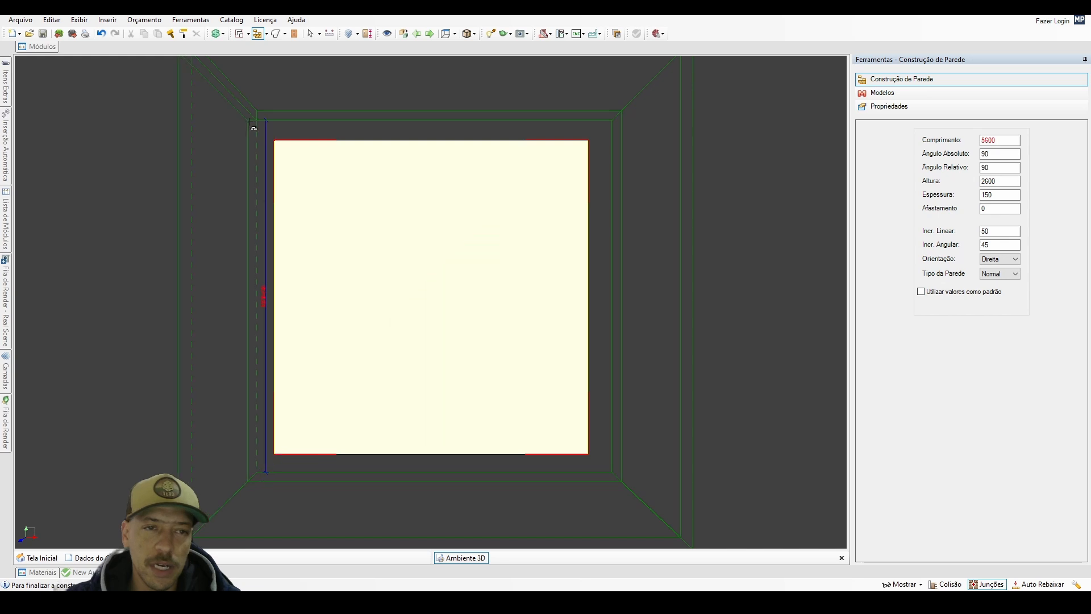
click(629, 338)
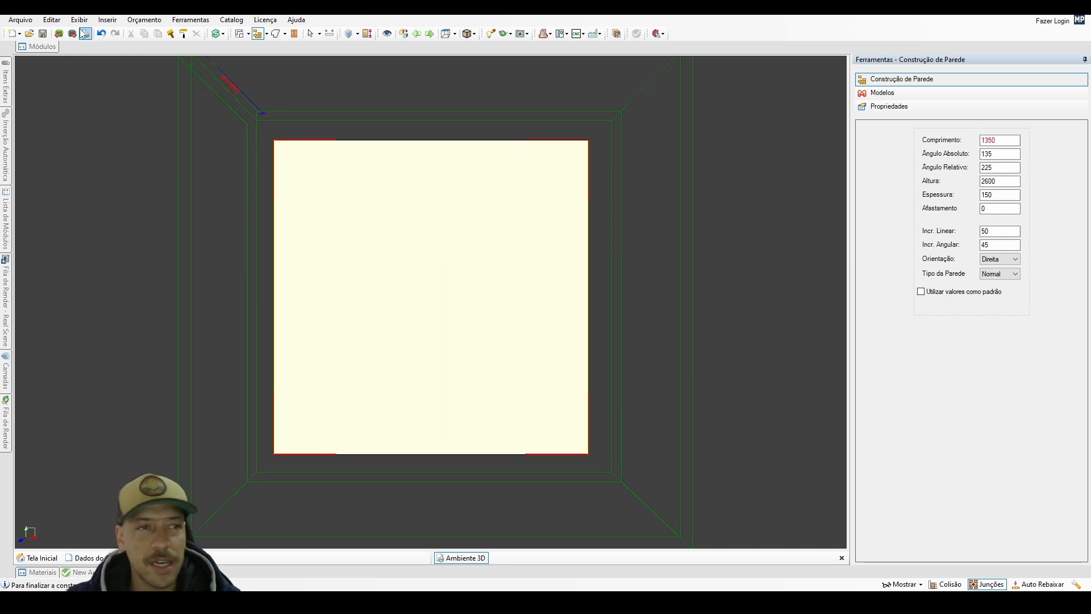
right_click(151, 79)
click(102, 35)
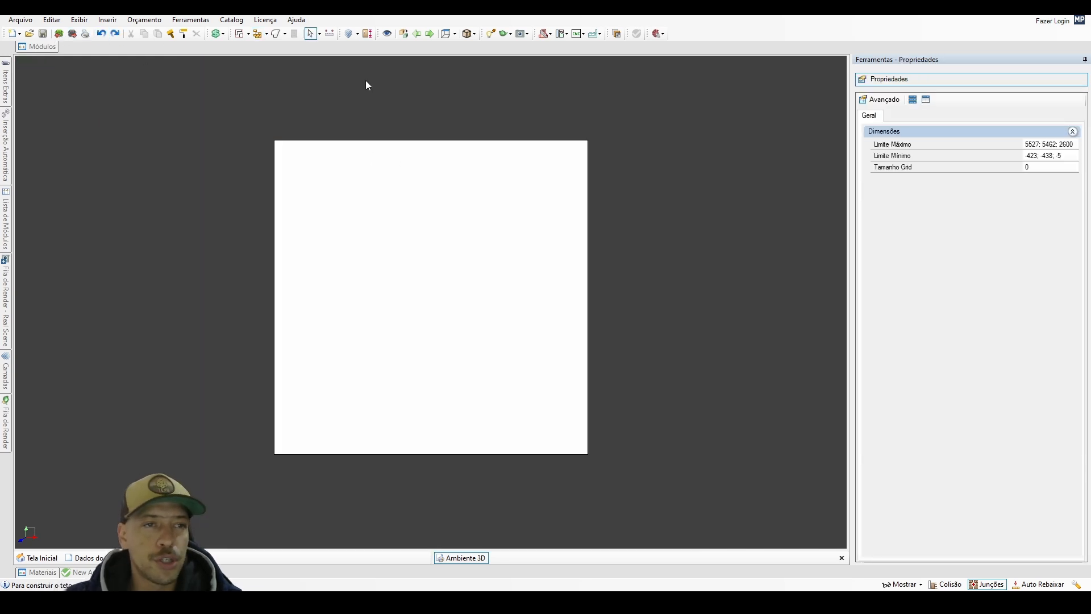
Open the wall editor with Editar Paredes and draw a first horizontal wall 3500 mm long inside the floor outline.
click(266, 34)
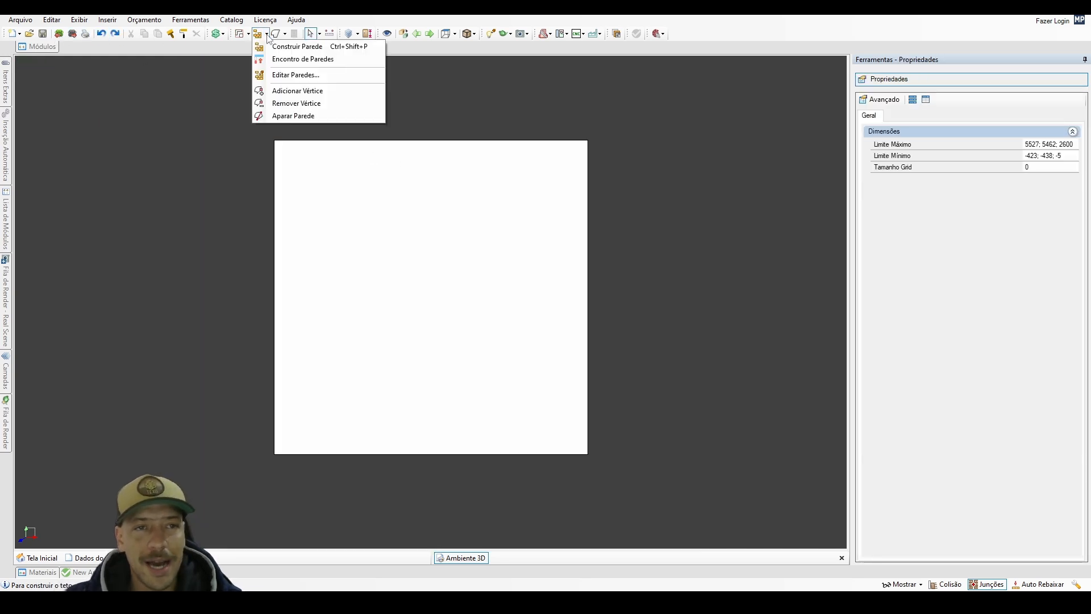
click(287, 75)
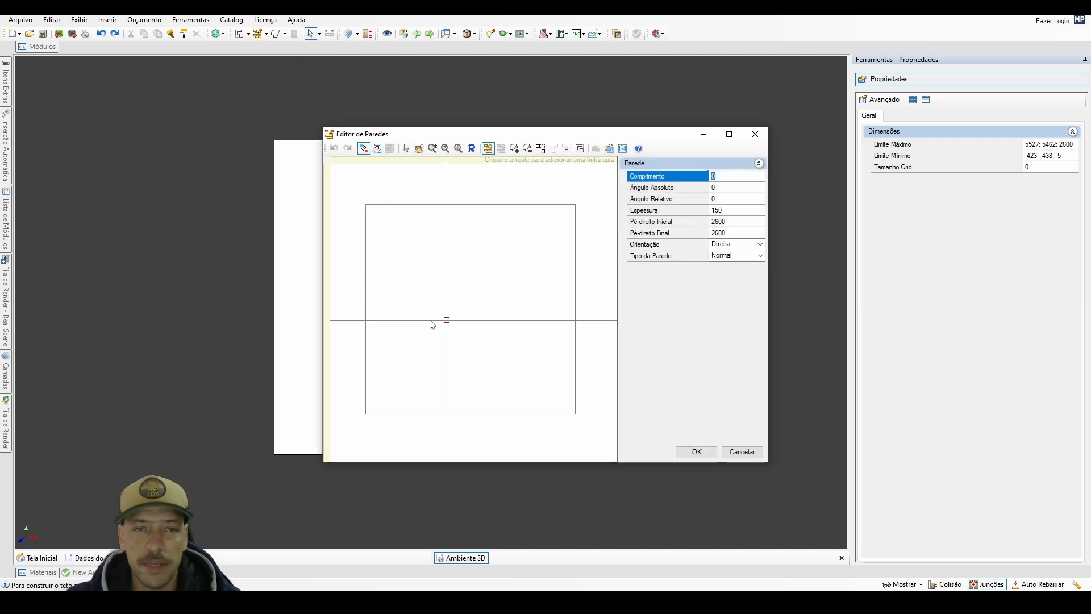
scroll(478, 299, down, 4)
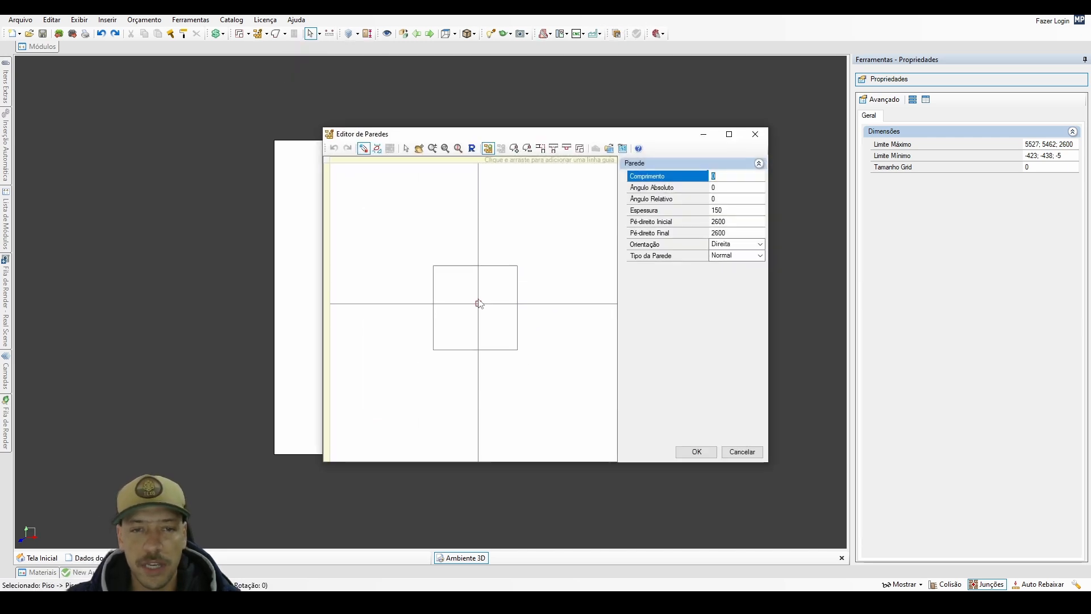
scroll(478, 300, up, 4)
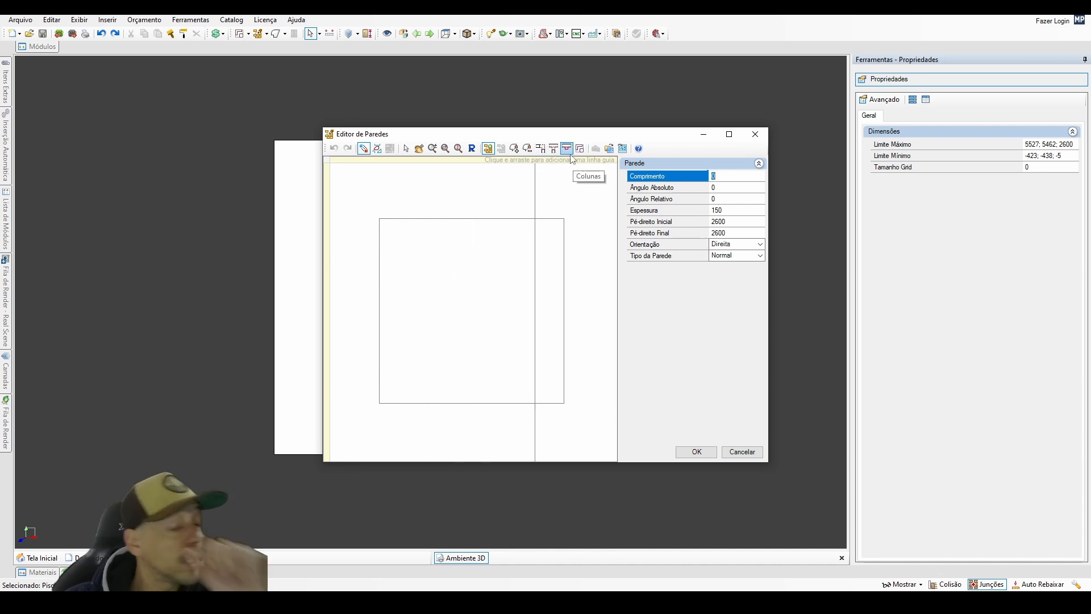
scroll(488, 240, down, 1)
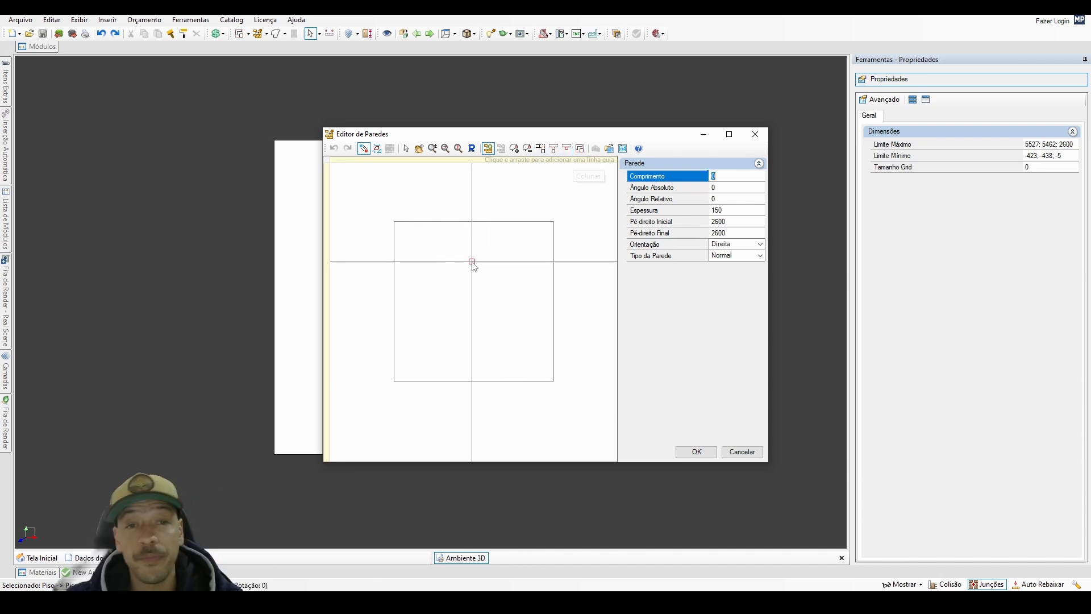
click(405, 265)
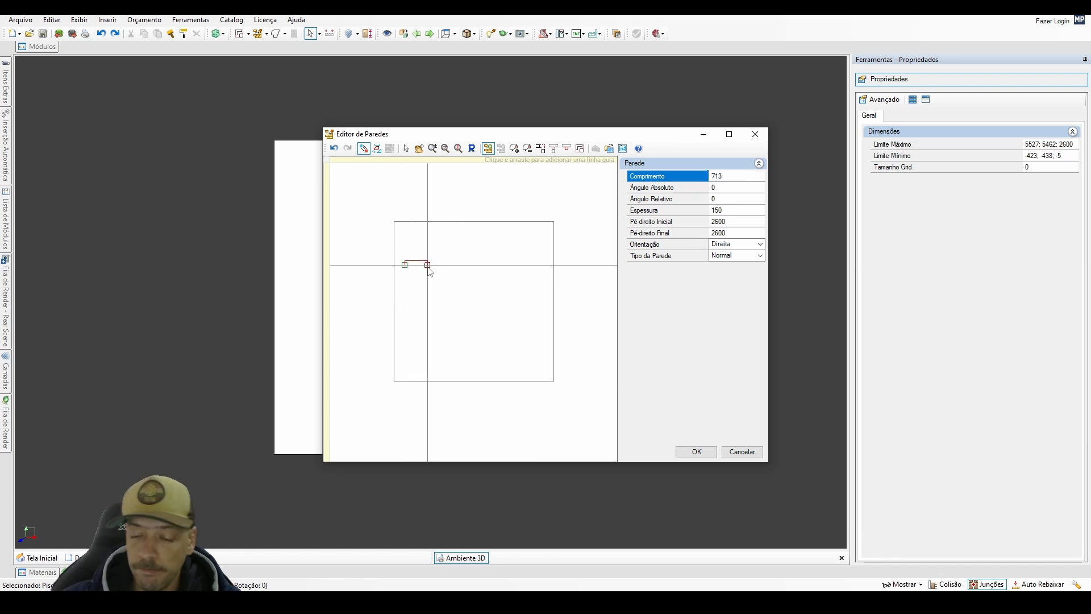
click(516, 265)
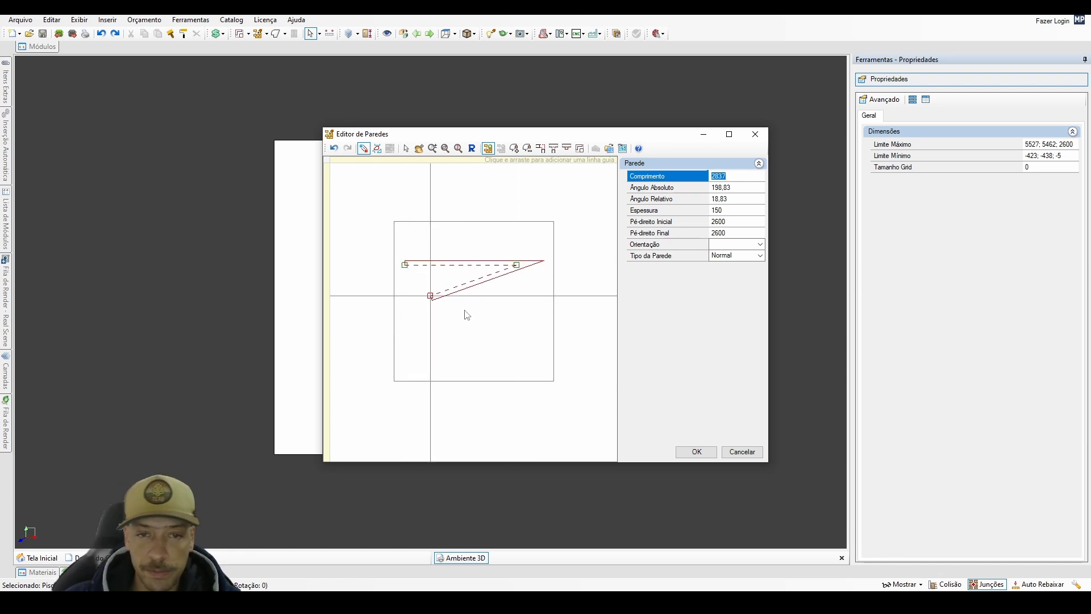
Add a perpendicular wall 2500 mm long, complete the rectangle with the remaining two walls, and close the construction.
text(2000)
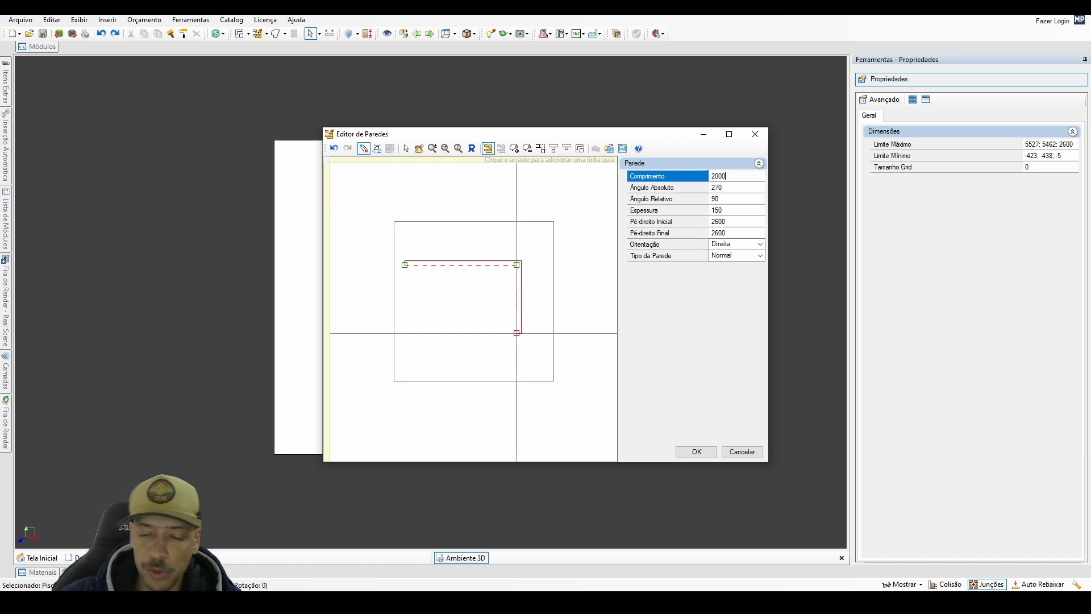
text(25)
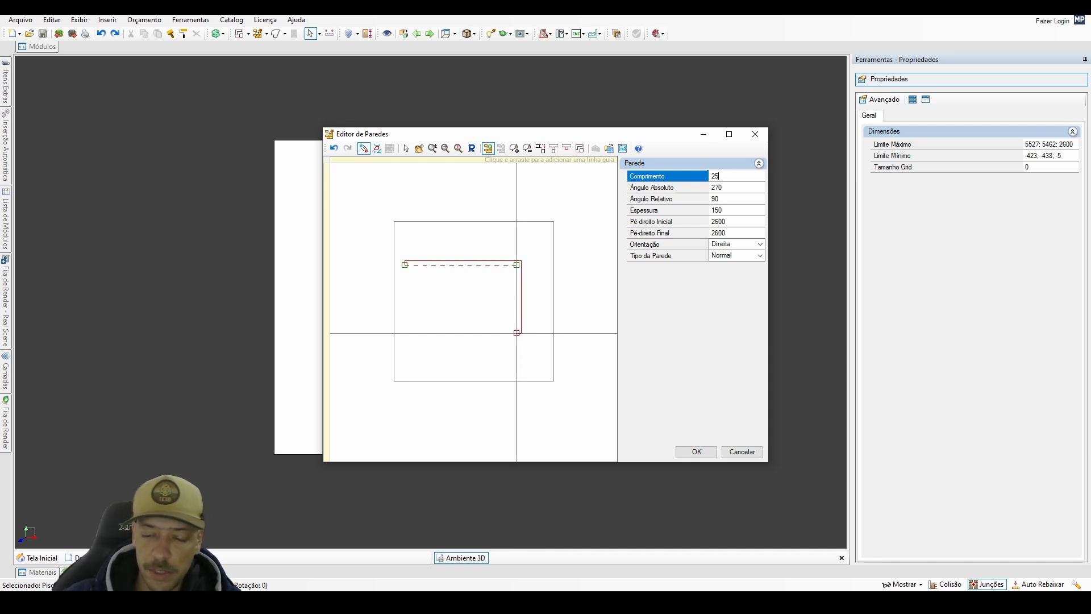
key(Return)
click(519, 338)
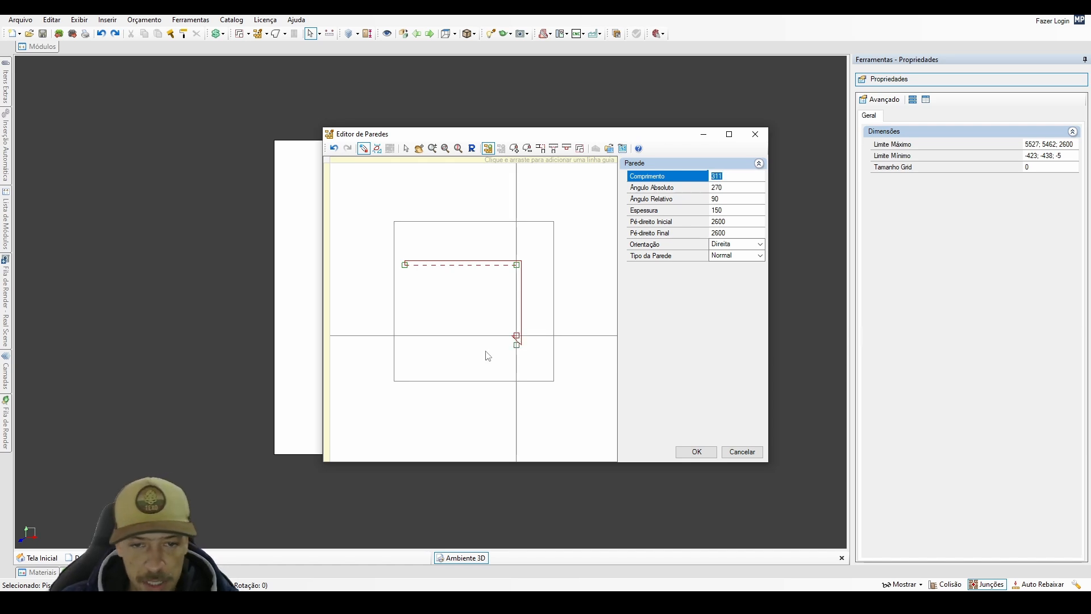
click(405, 348)
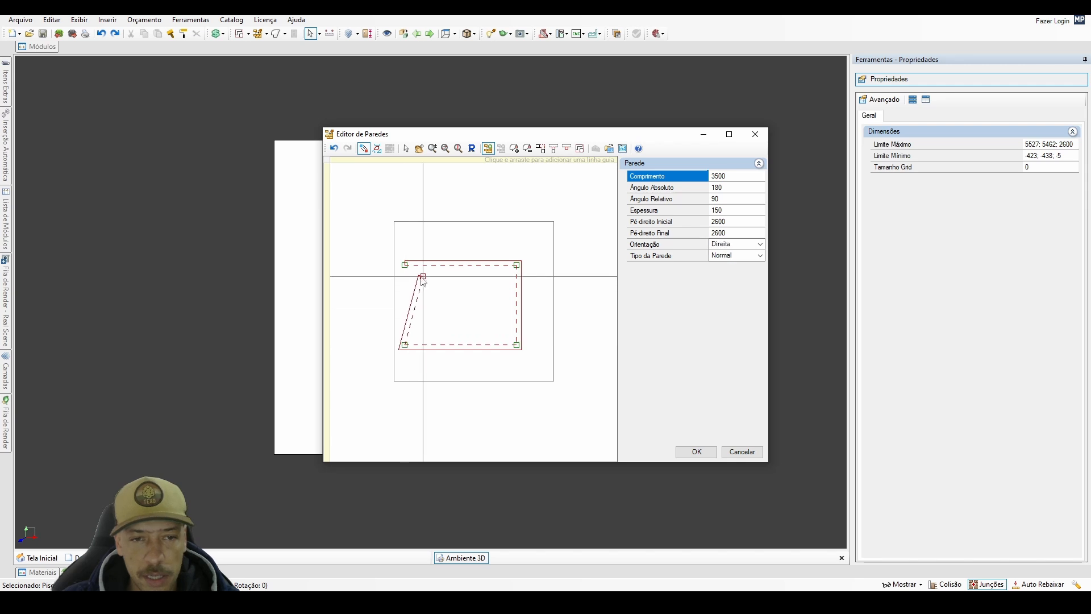
click(405, 267)
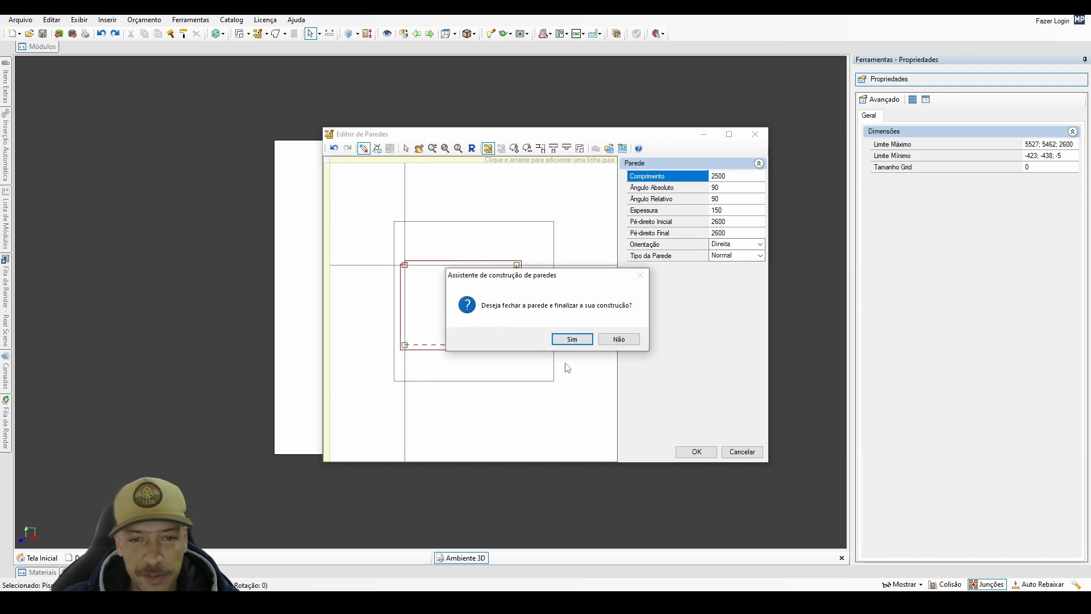
click(571, 338)
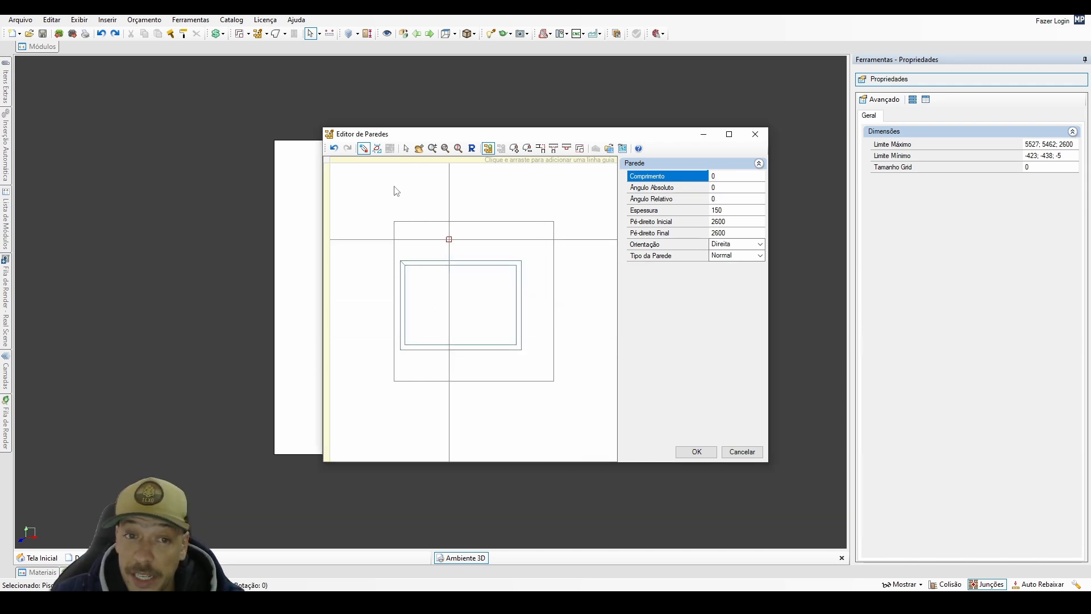
Centre the wall rectangle on the floor, trim the floor to the walls, and apply the wall editor's changes.
click(406, 148)
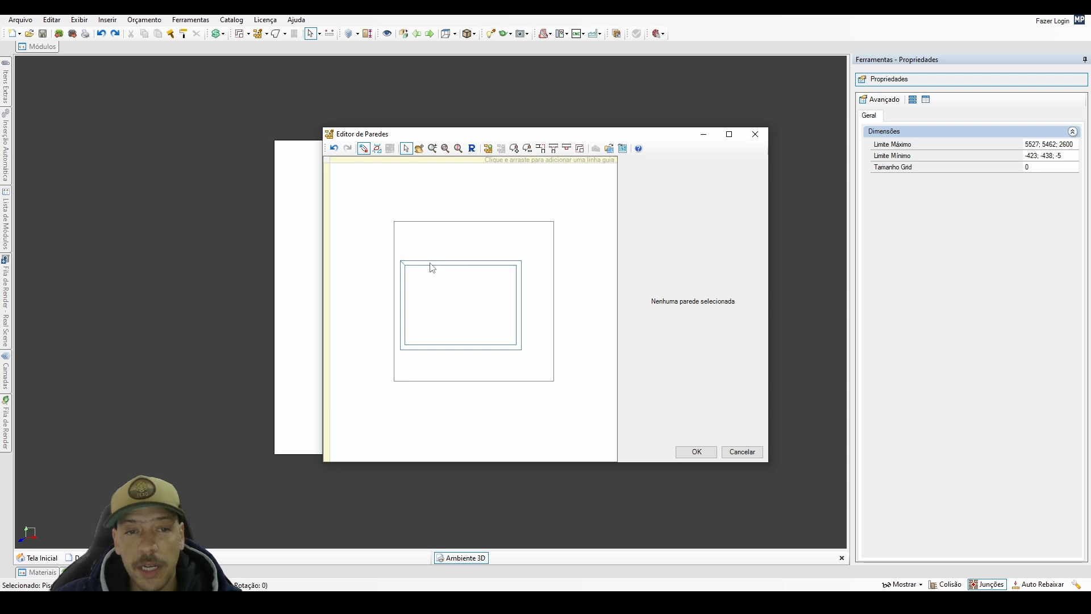
click(434, 264)
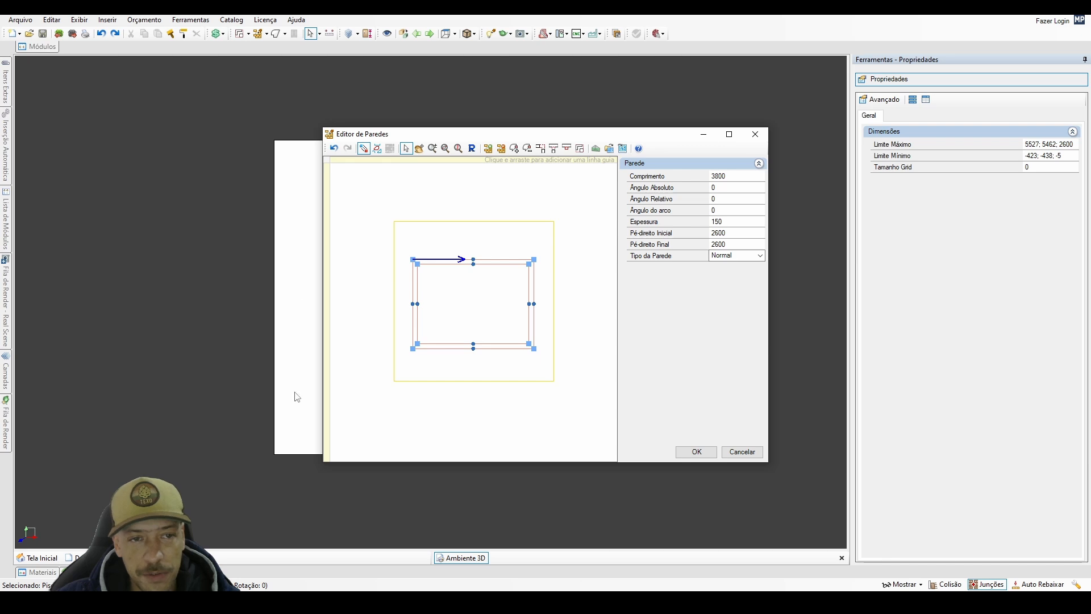
click(499, 262)
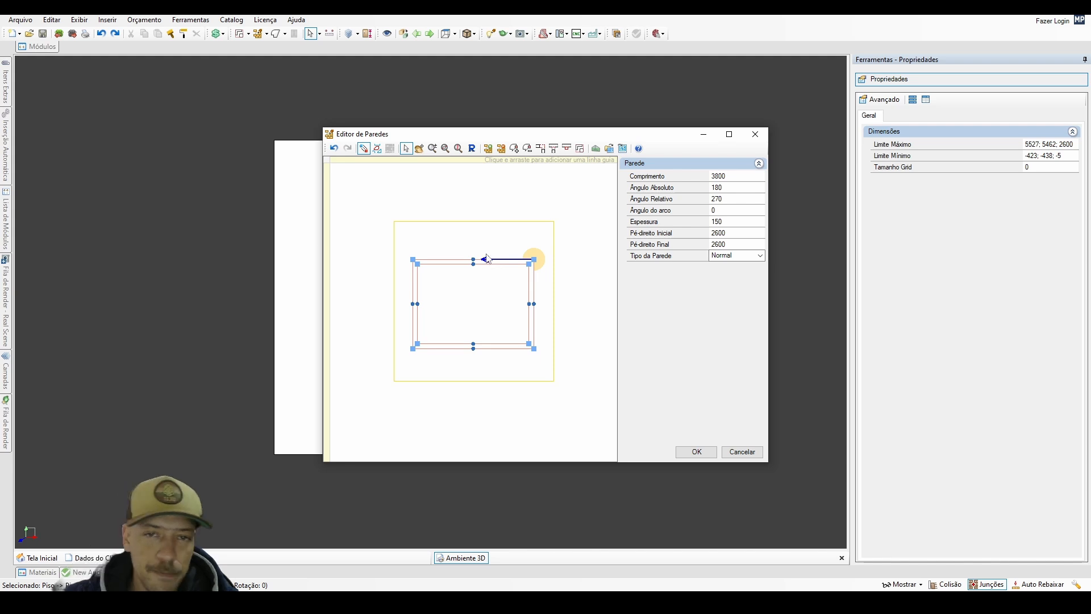
click(580, 151)
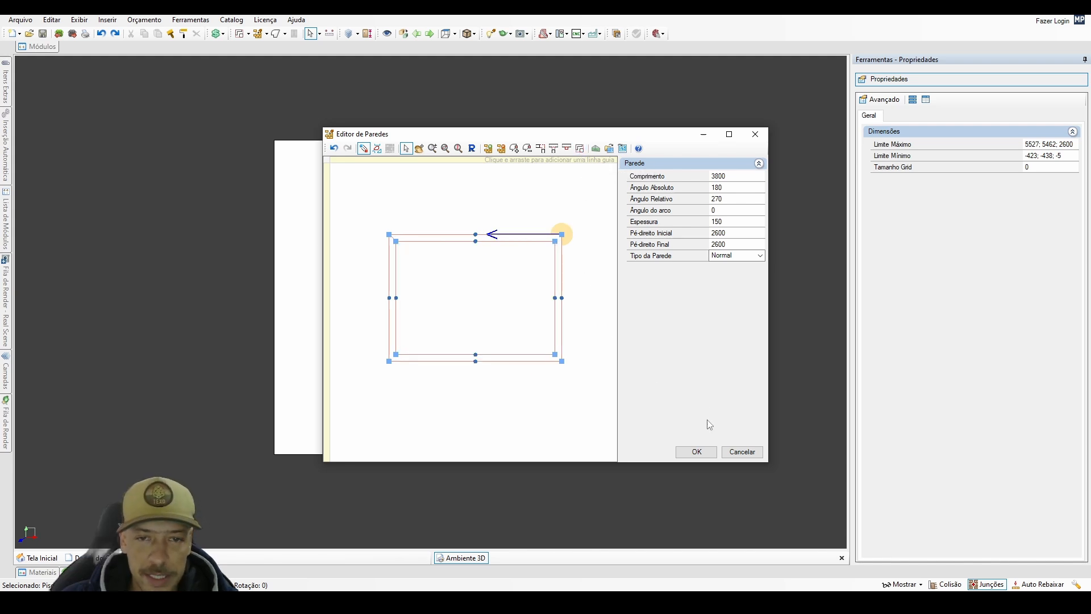
click(696, 451)
Inspect the built room by selecting the floor and its walls and checking their properties.
click(440, 319)
scroll(437, 304, up, 3)
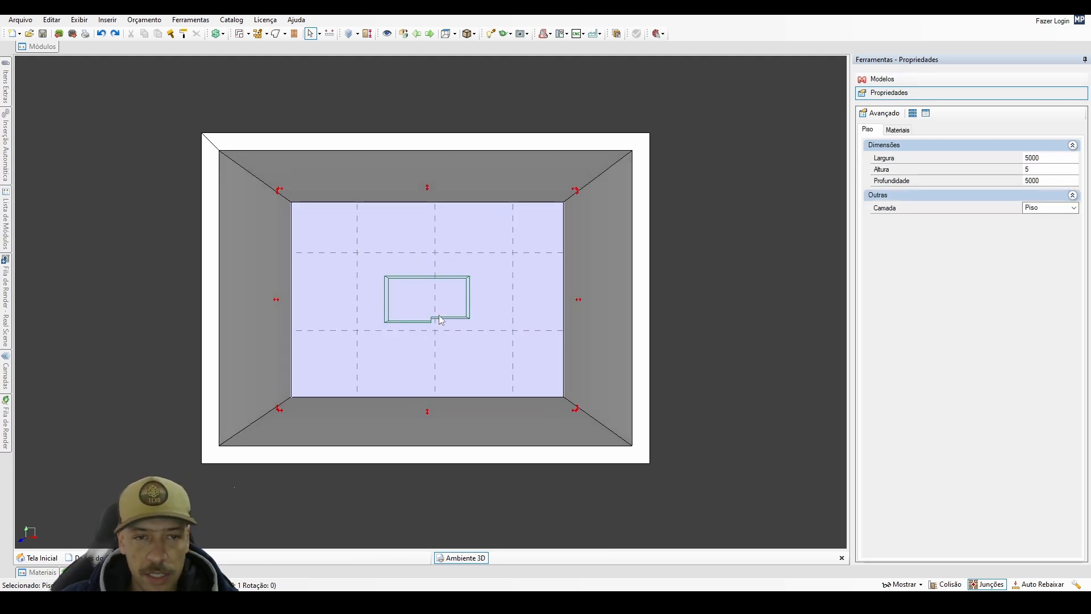
scroll(435, 291, up, 4)
scroll(435, 291, down, 2)
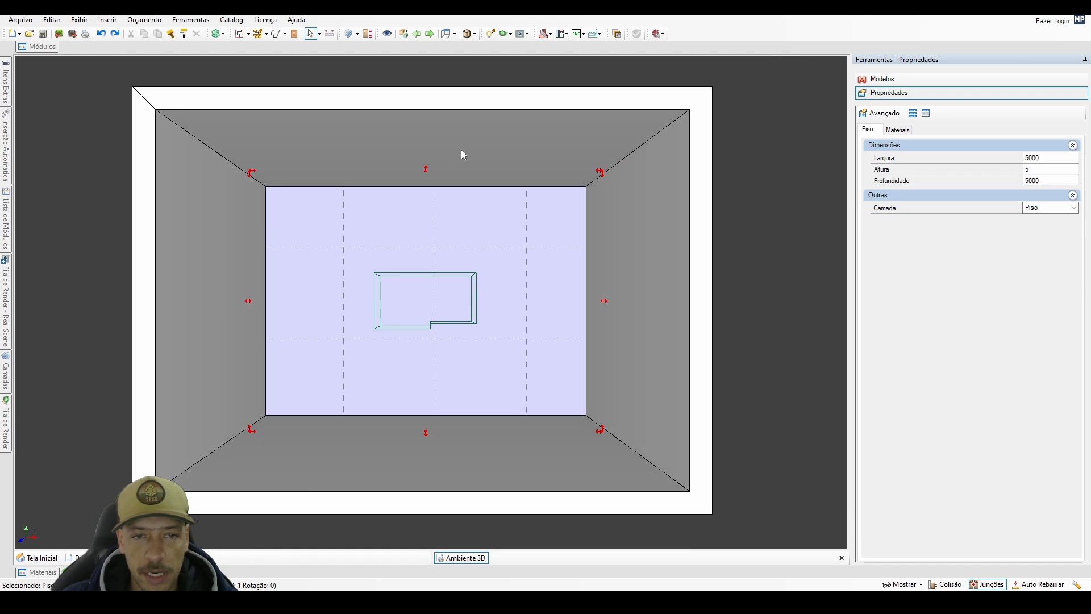
click(461, 149)
click(610, 298)
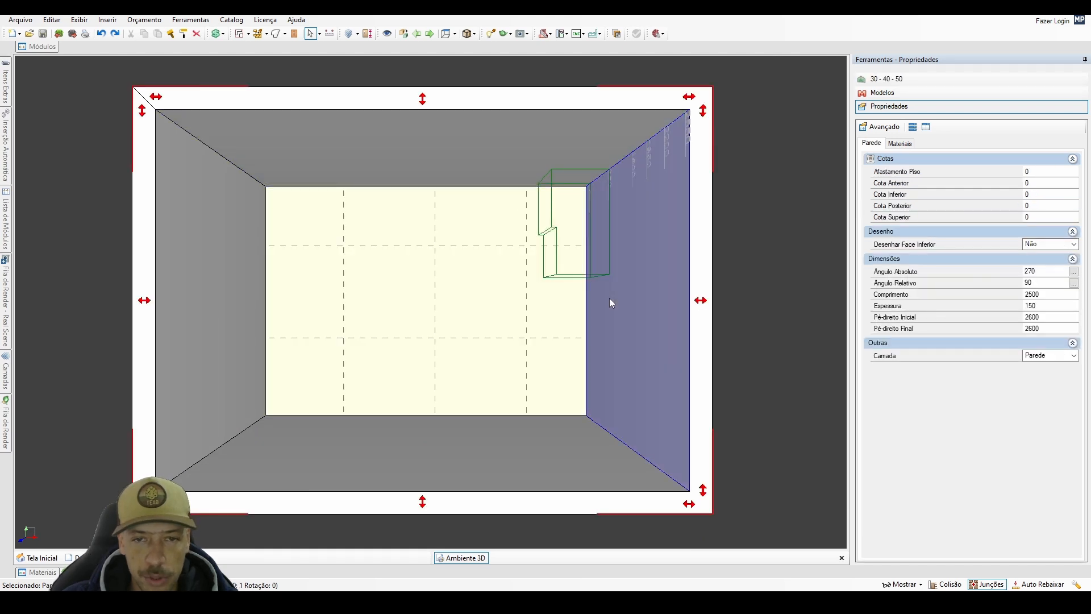
click(476, 306)
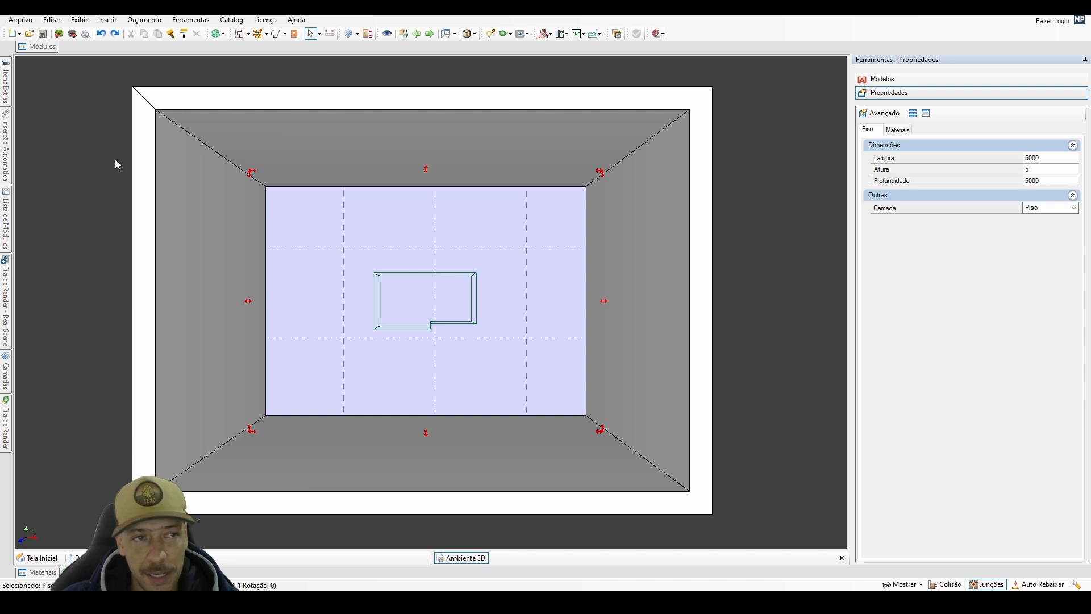
Insert a window from the Decore library's Janelas category on the room's left wall and widen the value column of its properties.
click(42, 53)
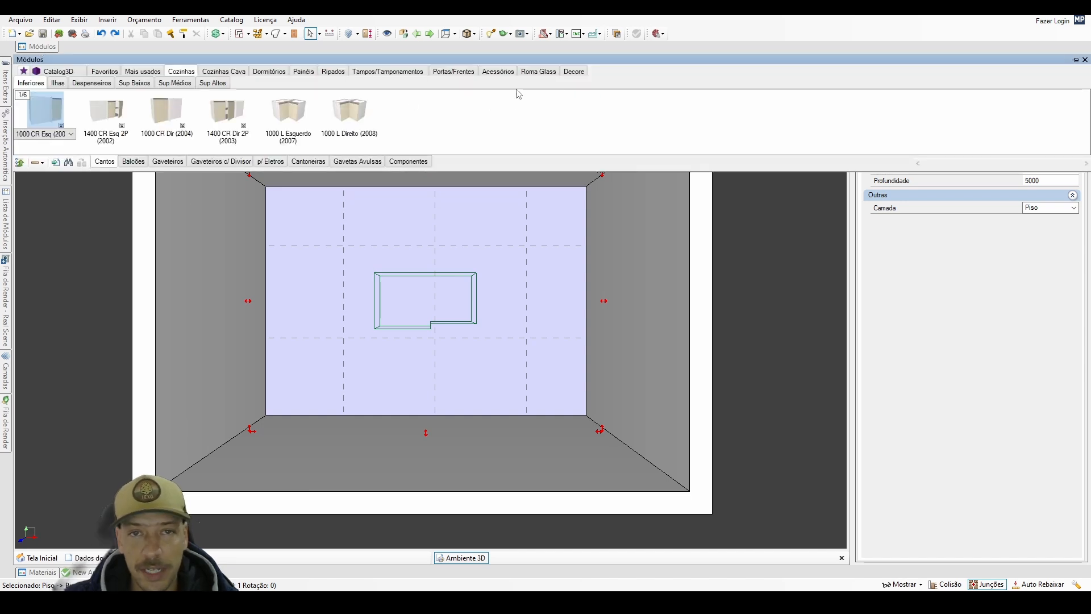
click(574, 72)
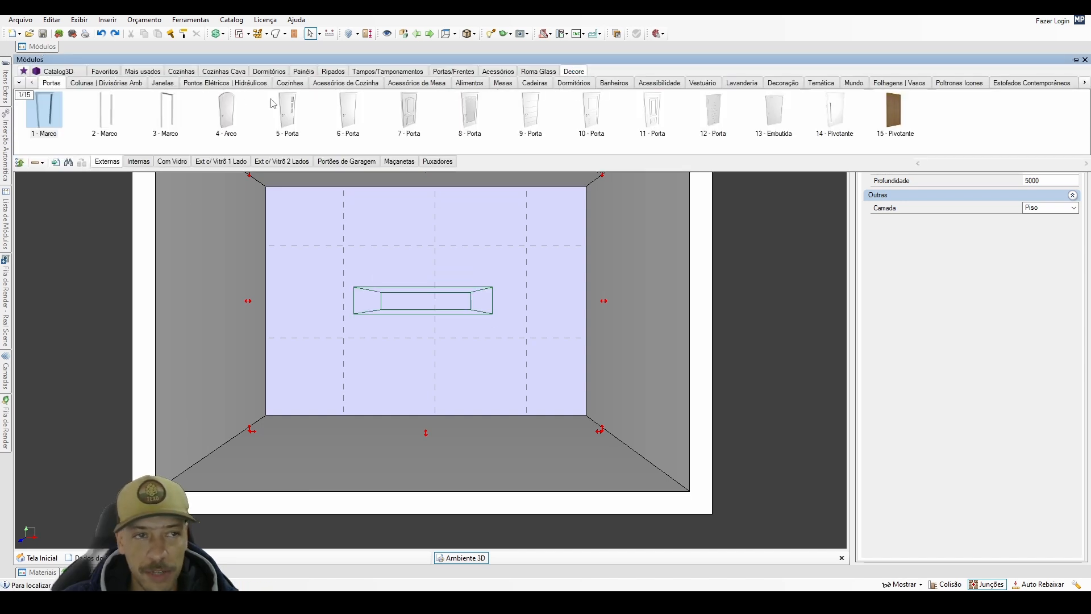
click(163, 83)
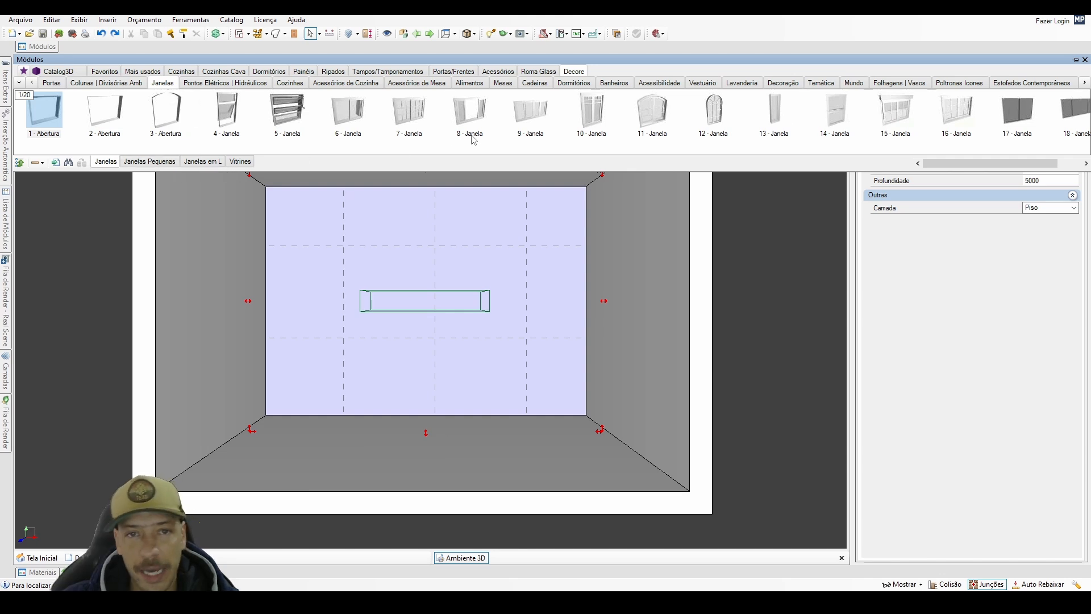
scroll(474, 142, down, 2)
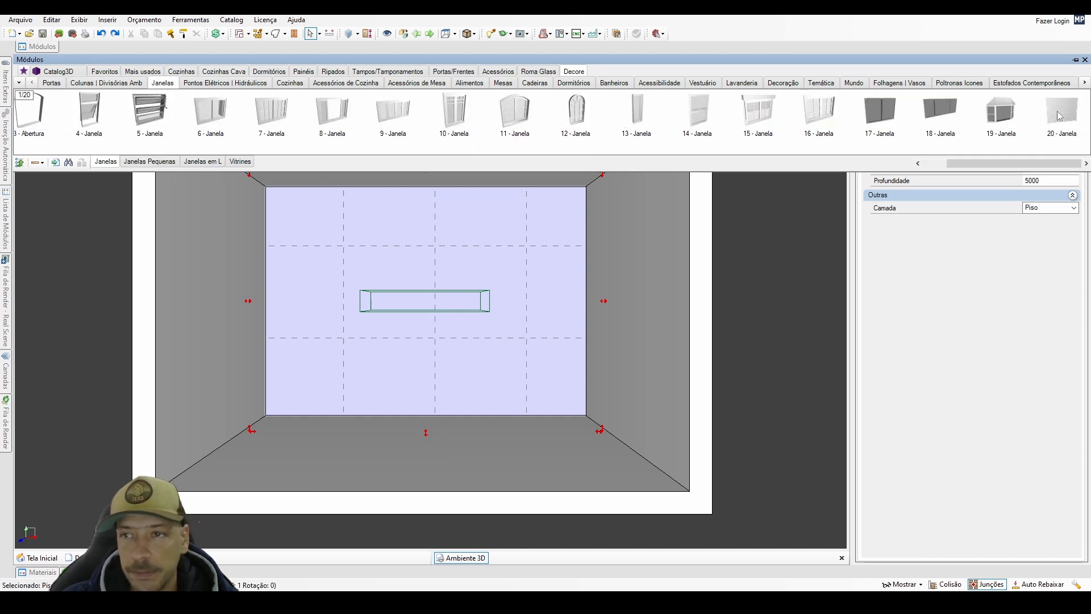
drag(471, 139, 227, 300)
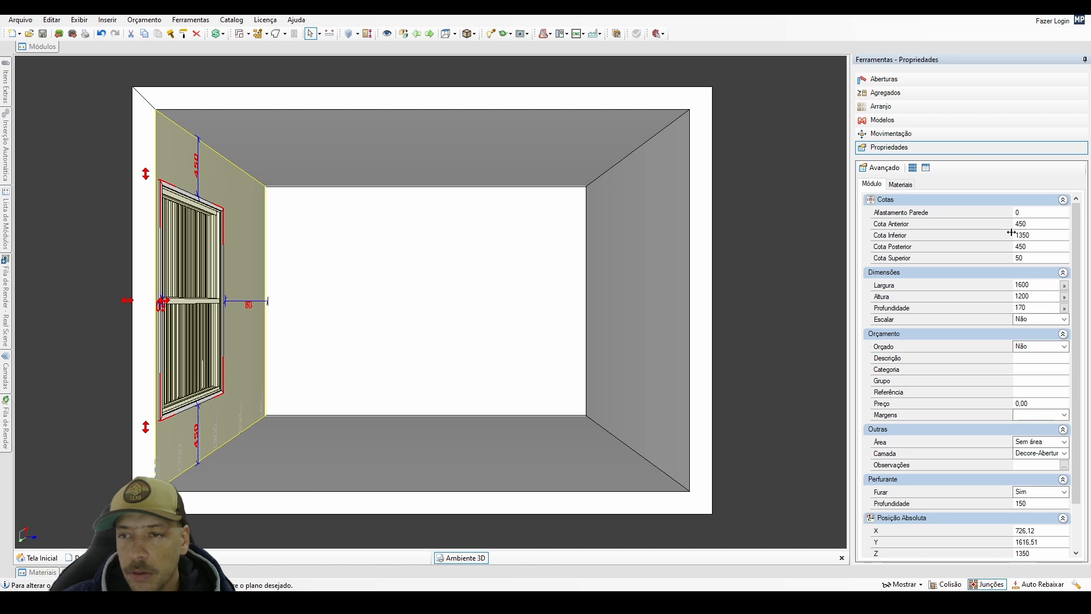
drag(1015, 239, 941, 281)
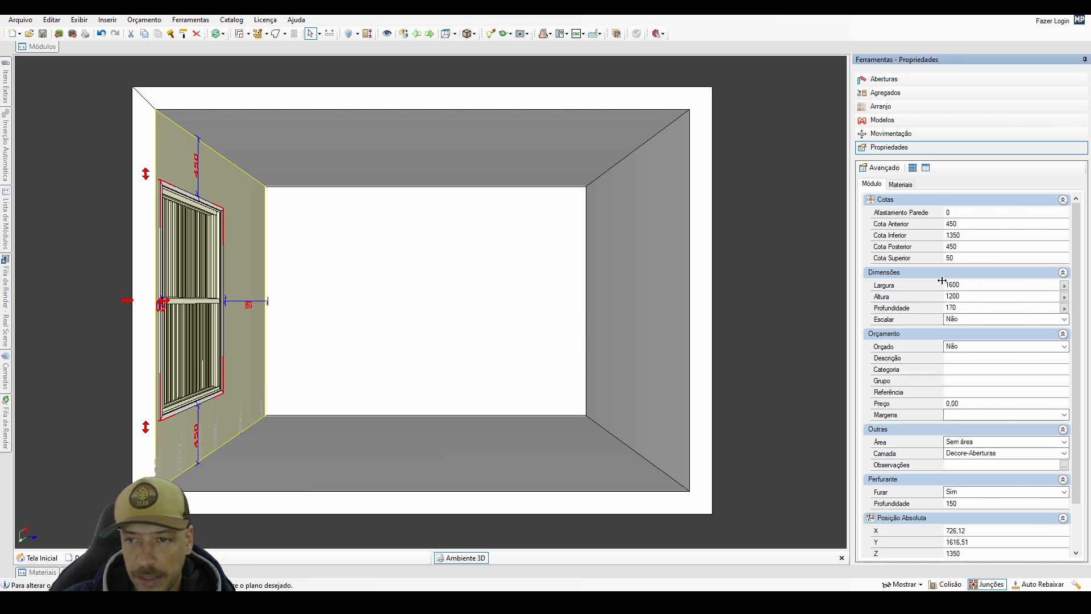
Set the window's Cota Inferior, its distance above the floor, to 1150 mm.
double_click(953, 236)
text(1150)
key(Return)
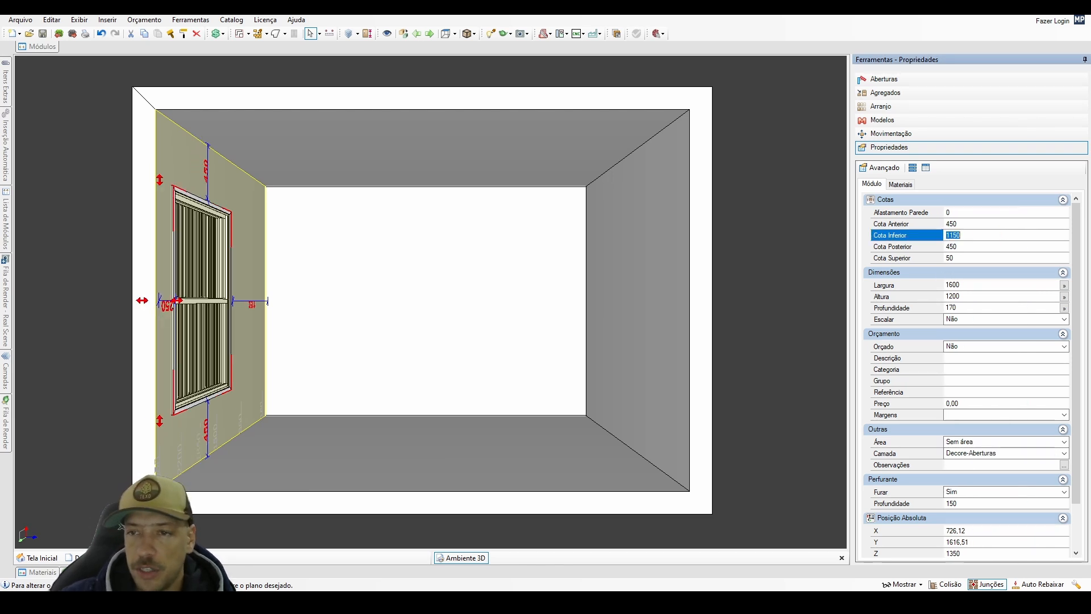
Set the window's Largura to 1200 mm and centre it along the wall.
click(951, 285)
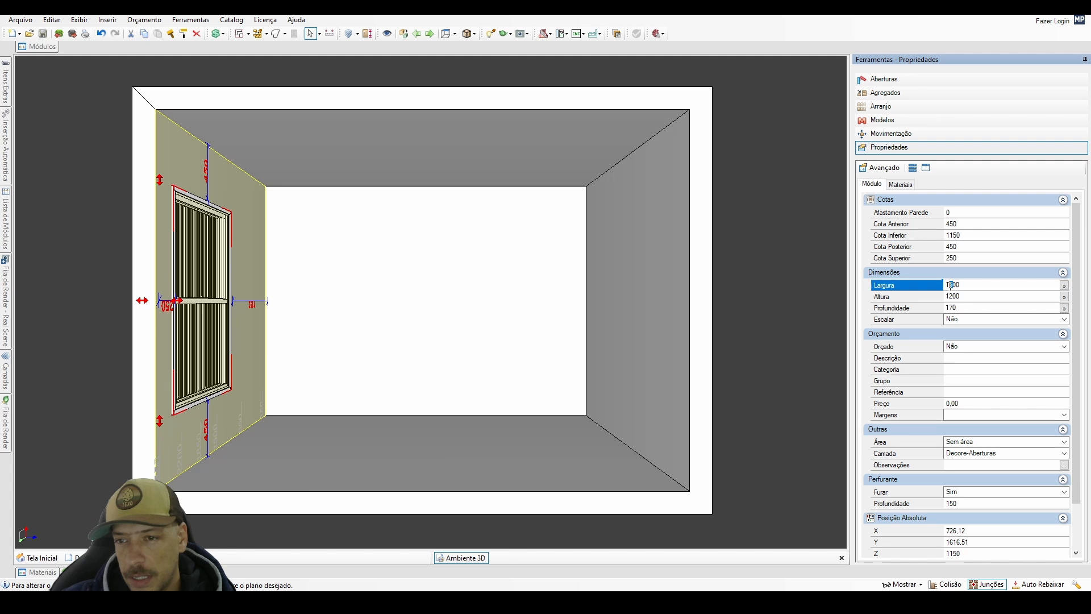
double_click(952, 285)
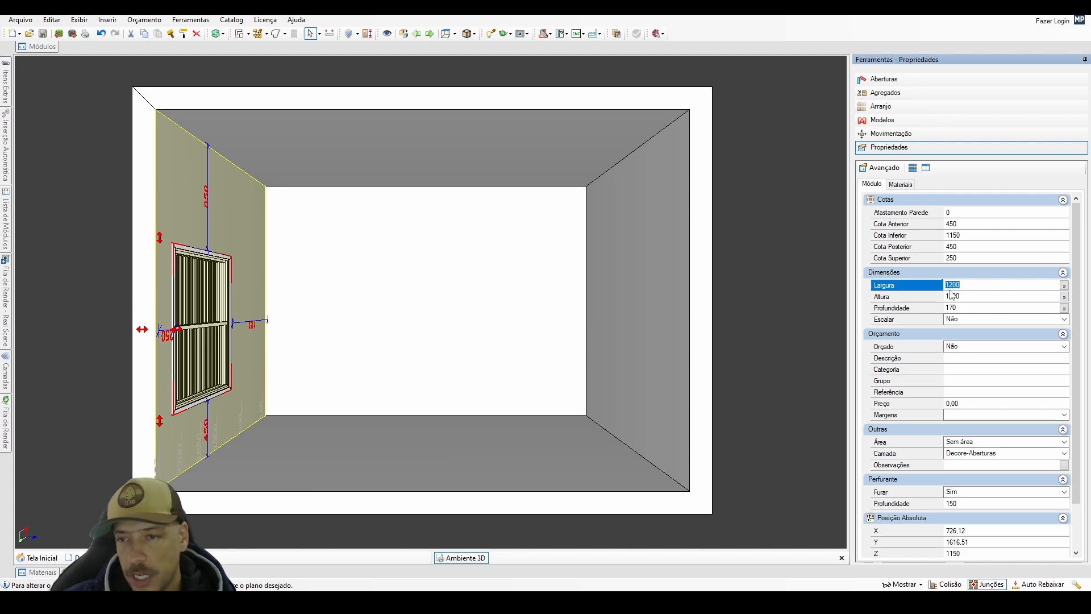
click(224, 331)
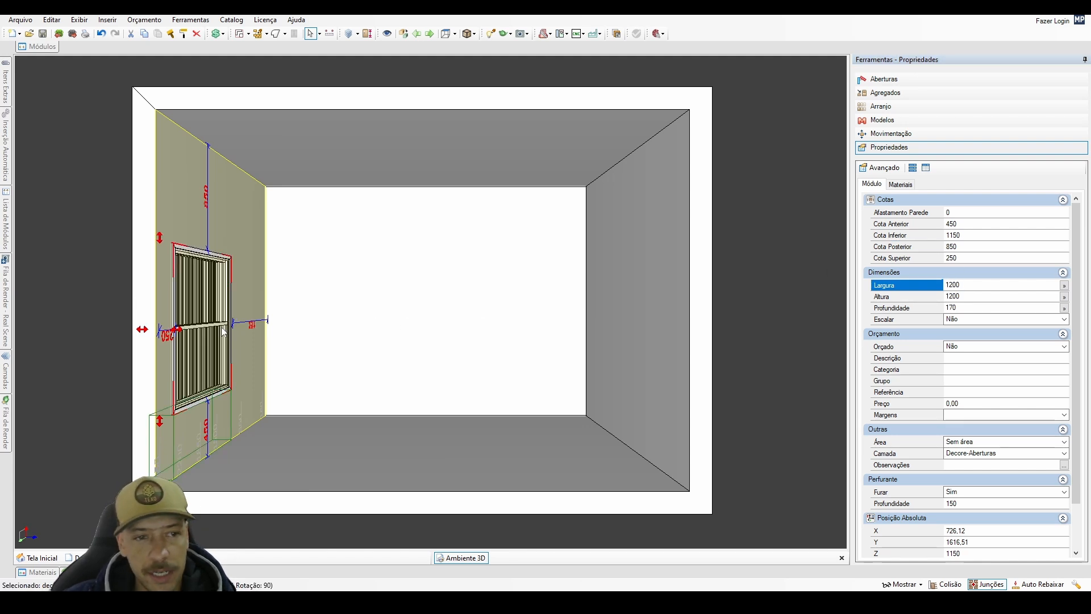
key(c)
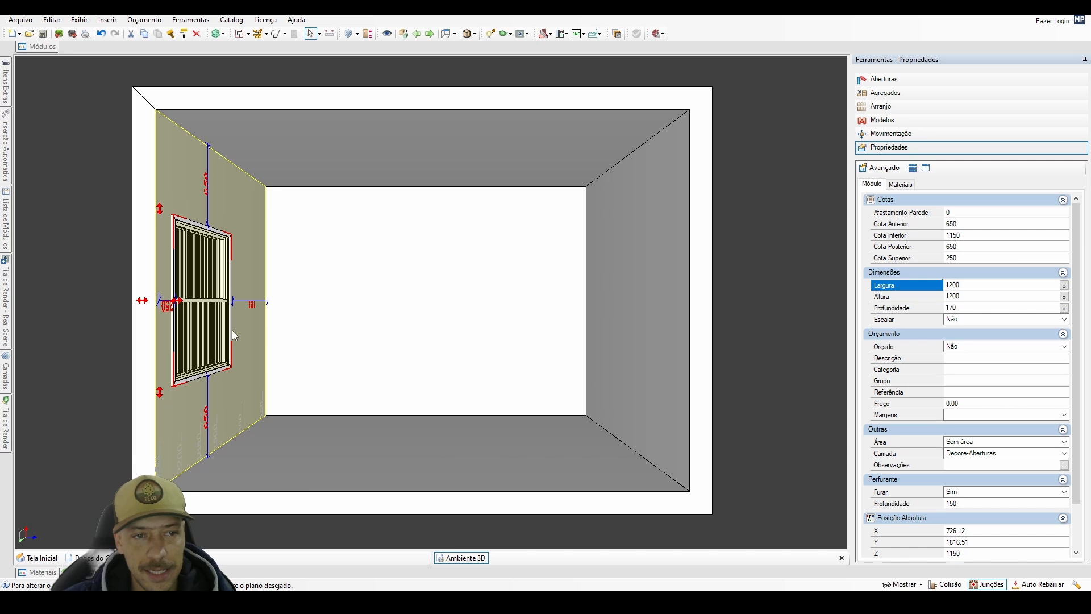
Remove the Janela esq and Janela dir aggregates from the window, keeping the glass panes, and view the window from inside the room.
click(220, 325)
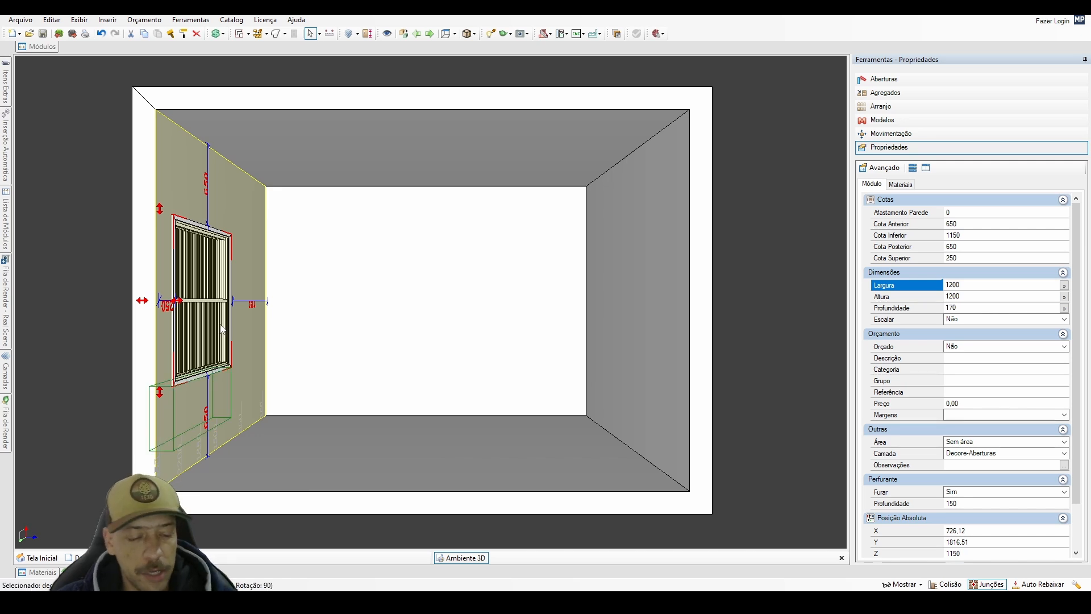
key(a)
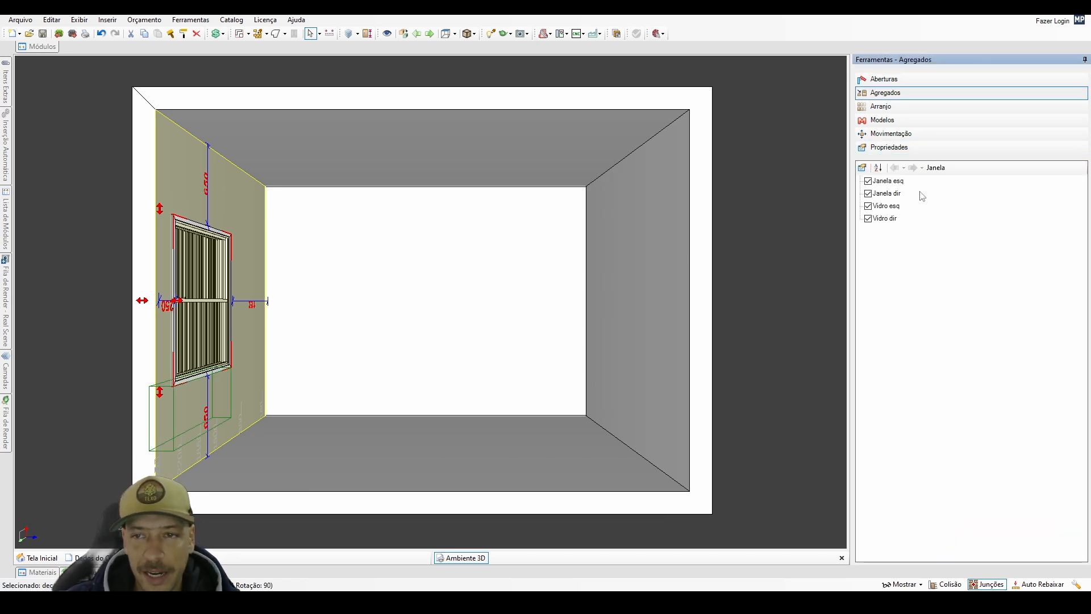
click(907, 92)
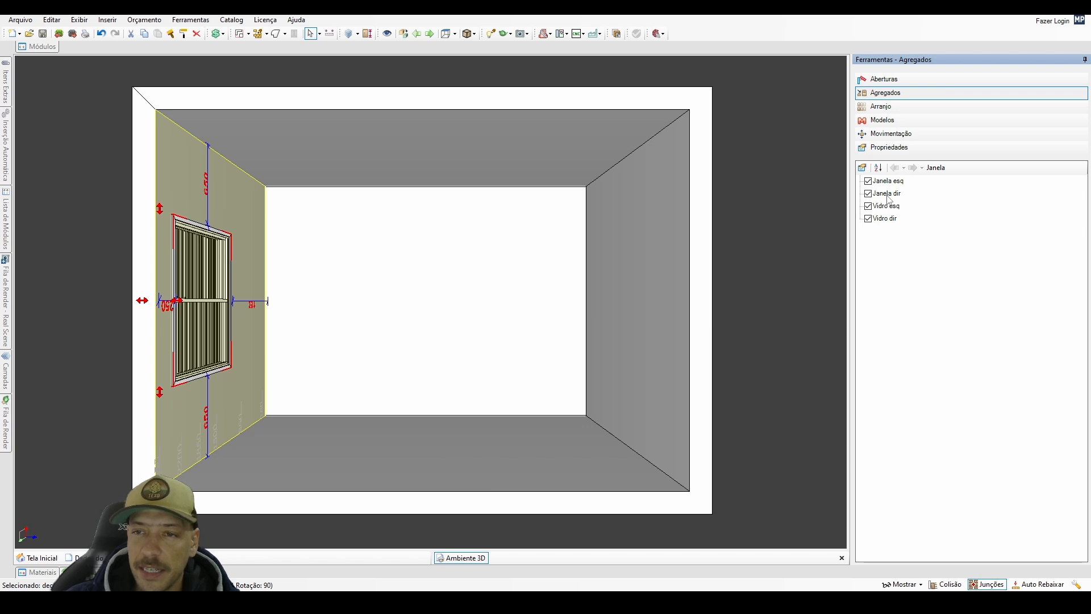
click(869, 181)
click(868, 194)
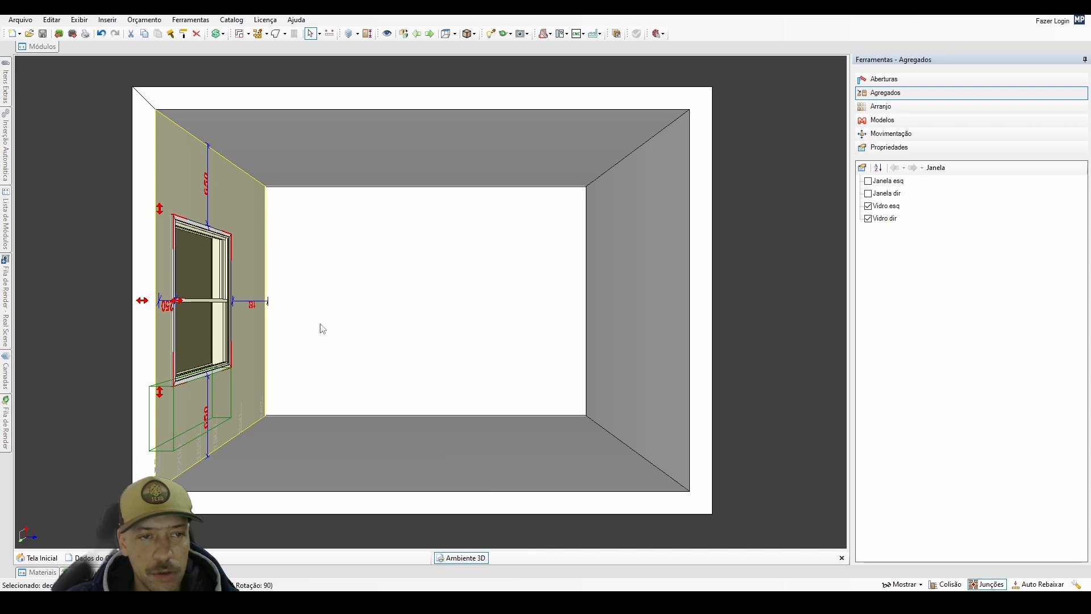
middle_drag(320, 324, 139, 375)
scroll(387, 392, up, 2)
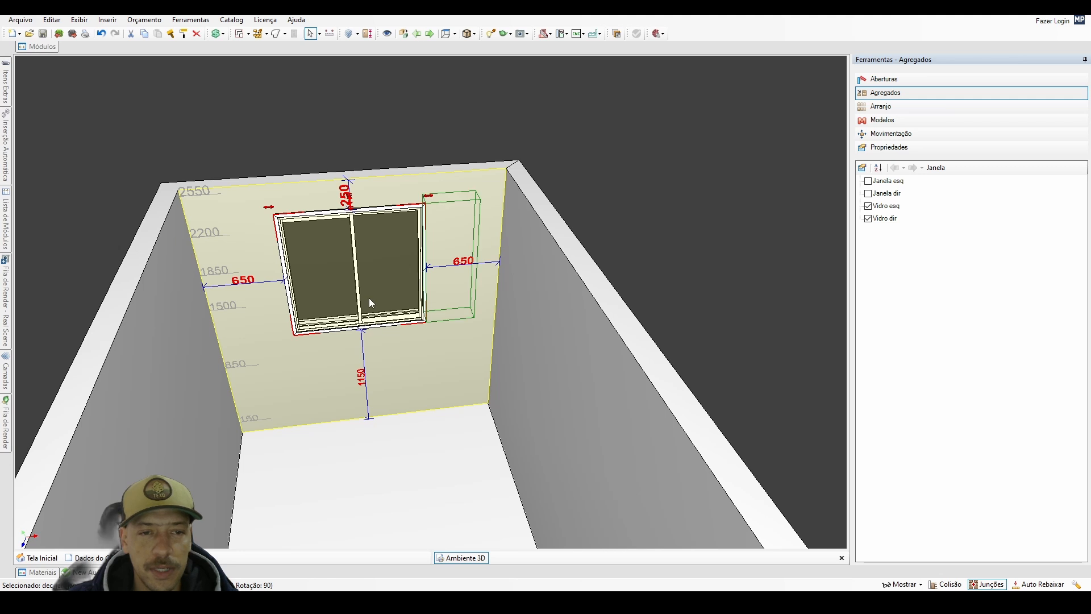
Review the window's dimensions in its properties and return to the view facing the floor.
click(890, 147)
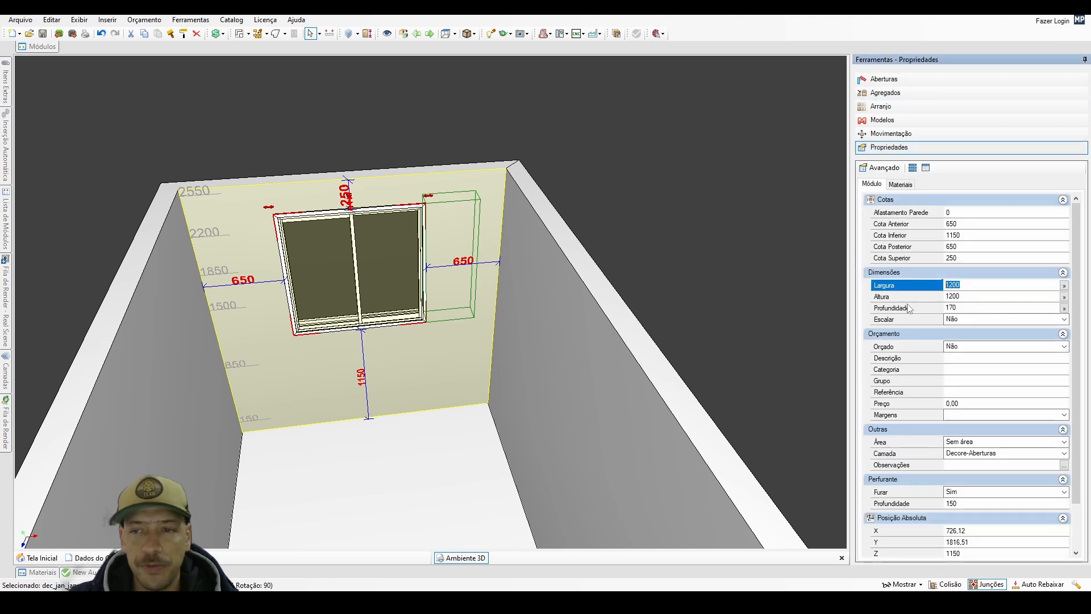
click(968, 295)
double_click(391, 510)
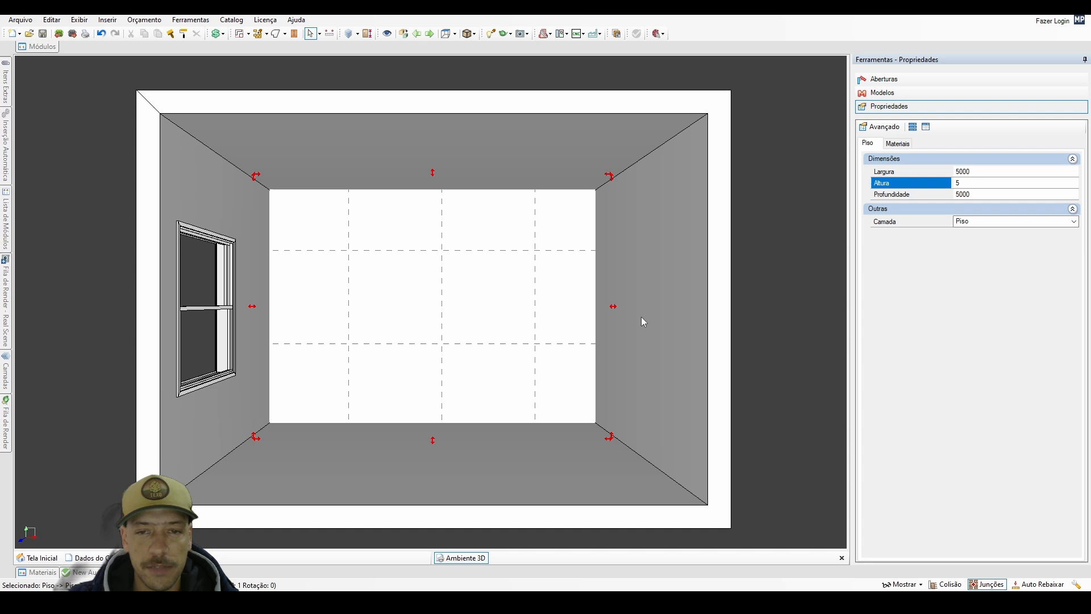
Insert the 3 - Porta door from the Decore library's Portas, Internas category onto the wall opposite the window.
click(641, 322)
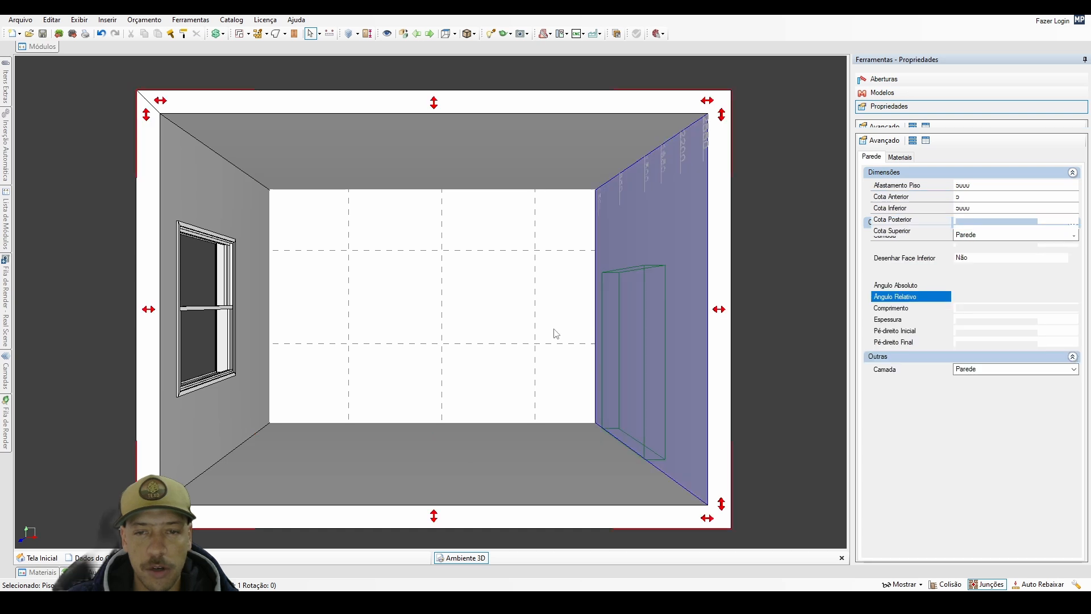
mouse_move(32, 50)
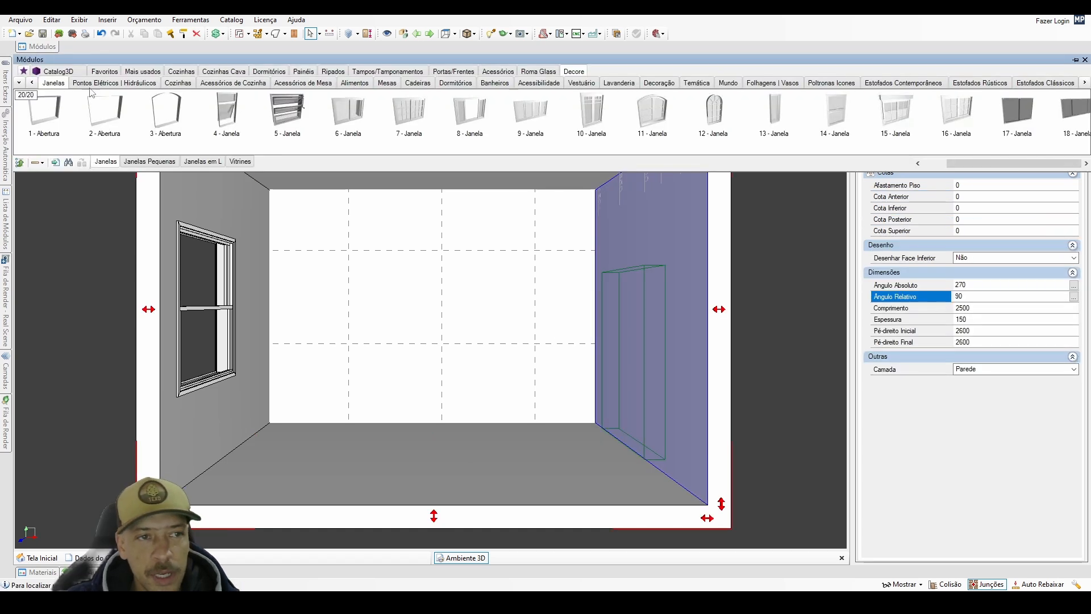
click(32, 83)
click(51, 84)
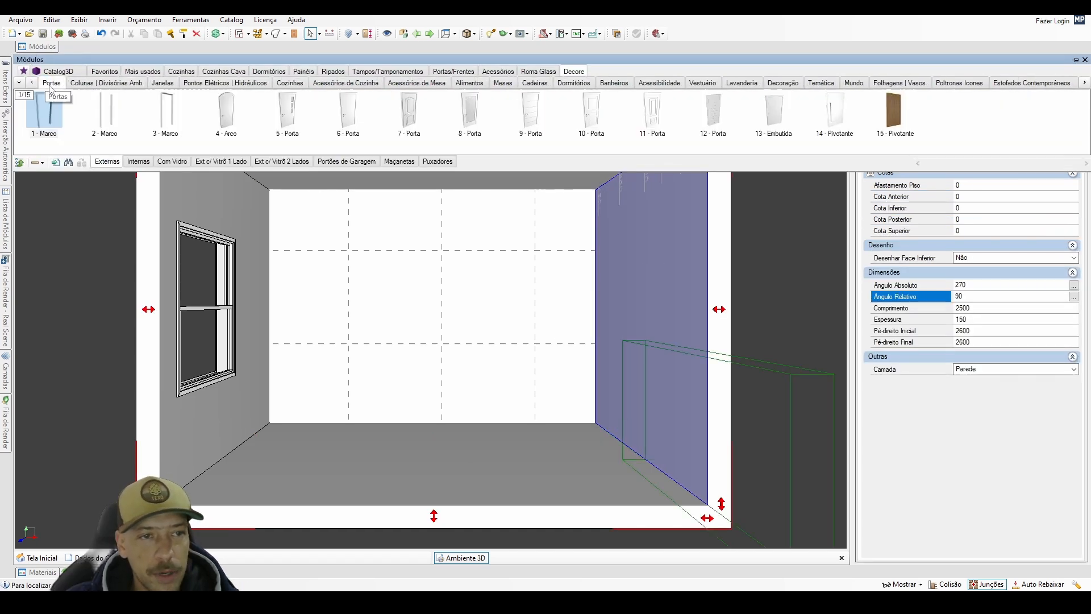
click(139, 162)
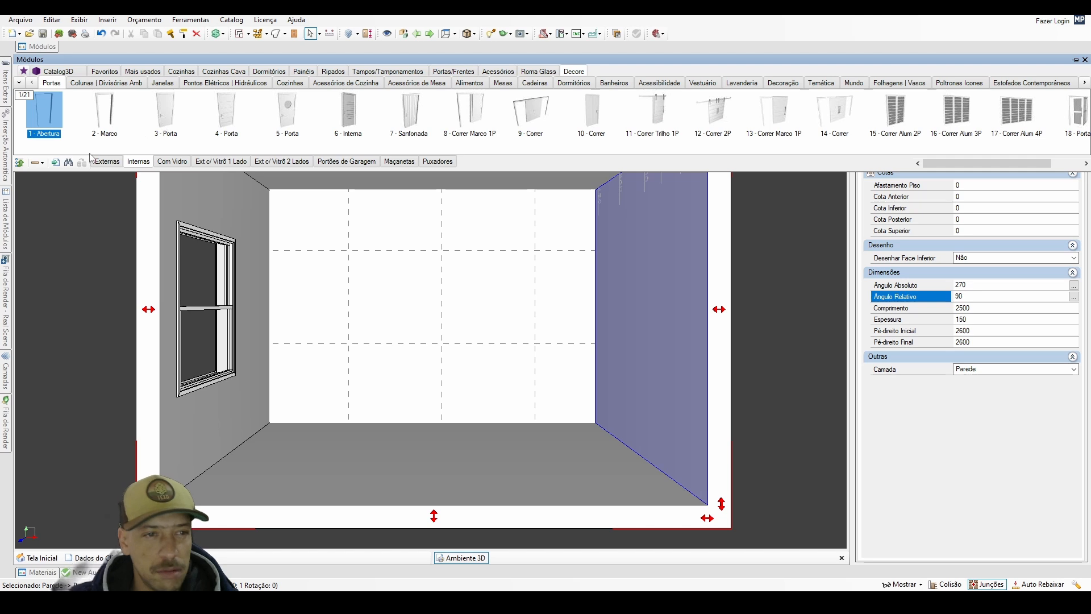
click(142, 163)
click(165, 111)
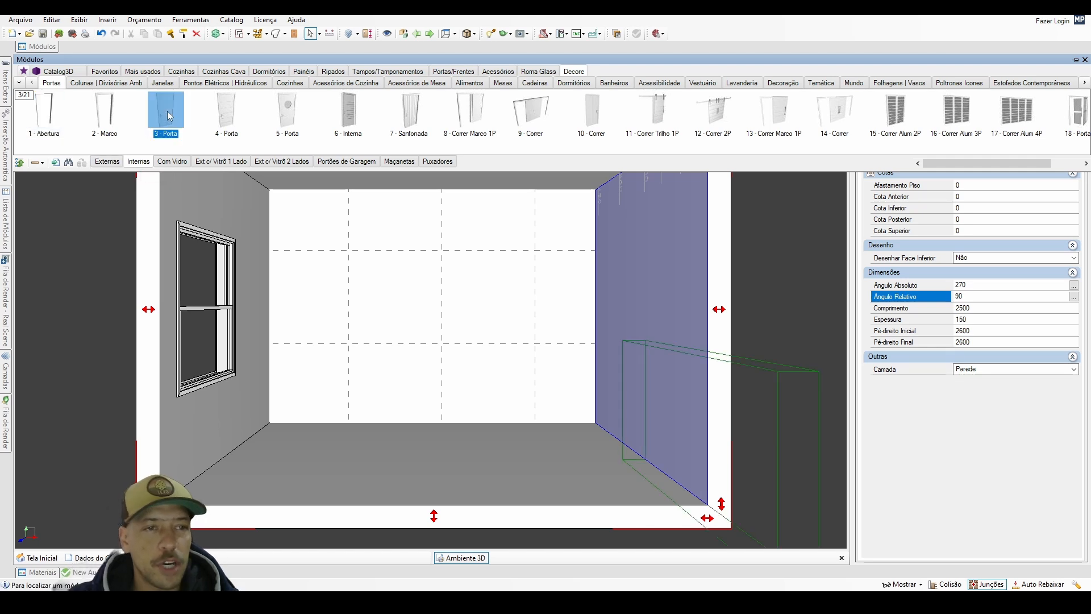
drag(686, 317, 651, 319)
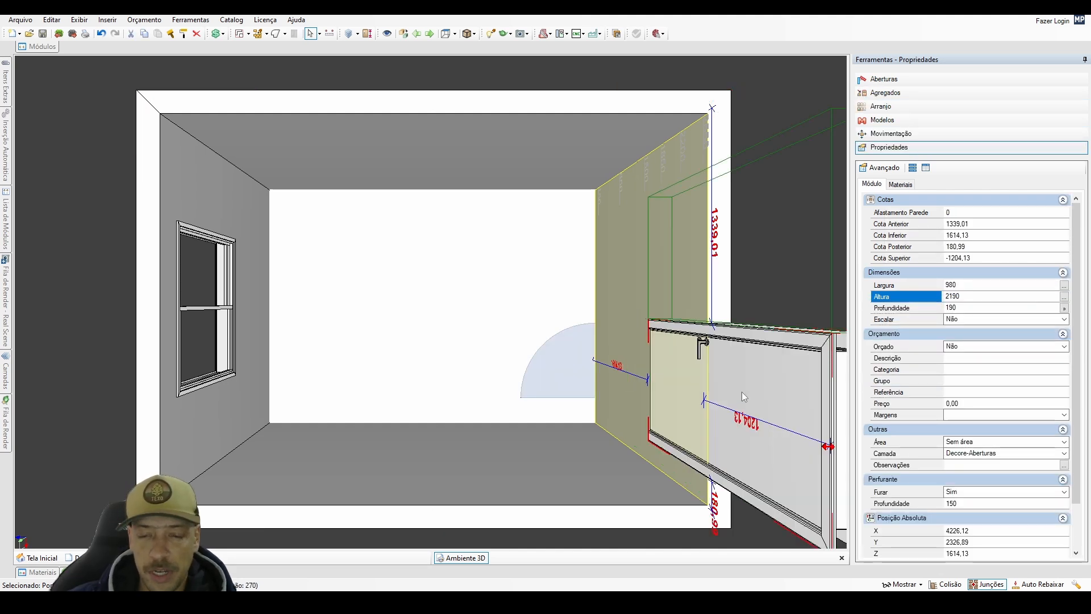
Centre the door along the wall, lower it to the floor, and select it.
key(c)
key(Down)
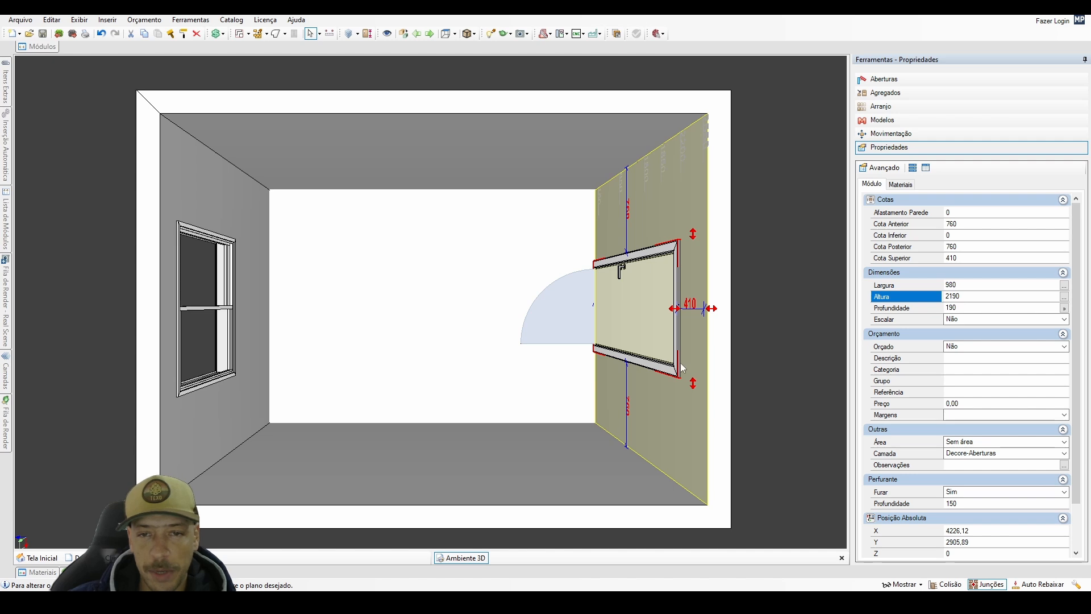
click(634, 336)
Set the door's Largura to 900 mm.
middle_drag(390, 322, 390, 318)
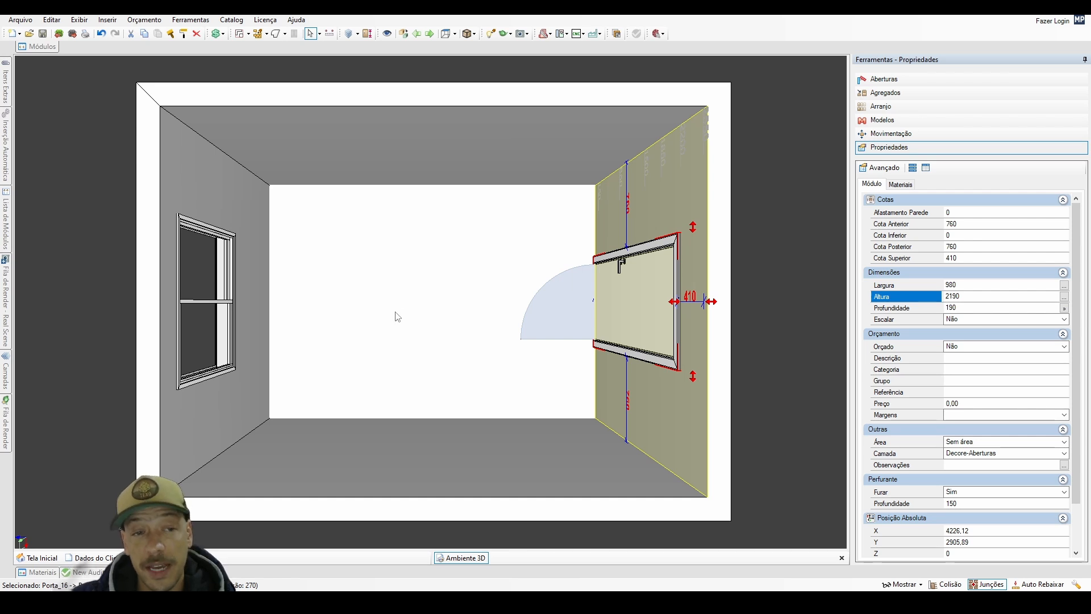
scroll(397, 316, up, 1)
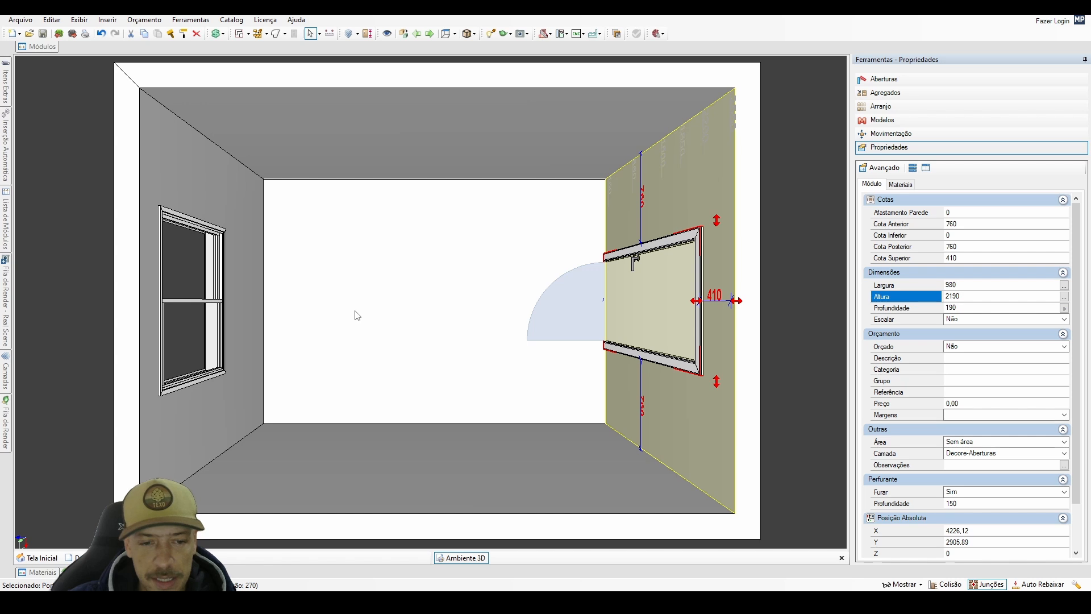
double_click(962, 284)
text(900)
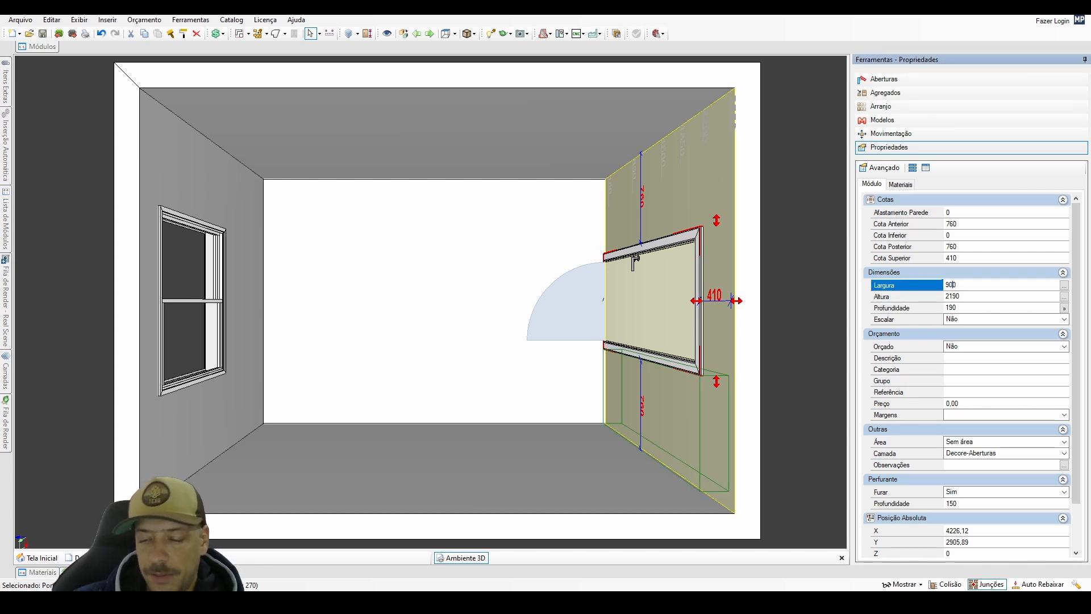
key(Return)
Set the door's Altura to 2150 mm and centre the resized door on its wall.
click(953, 297)
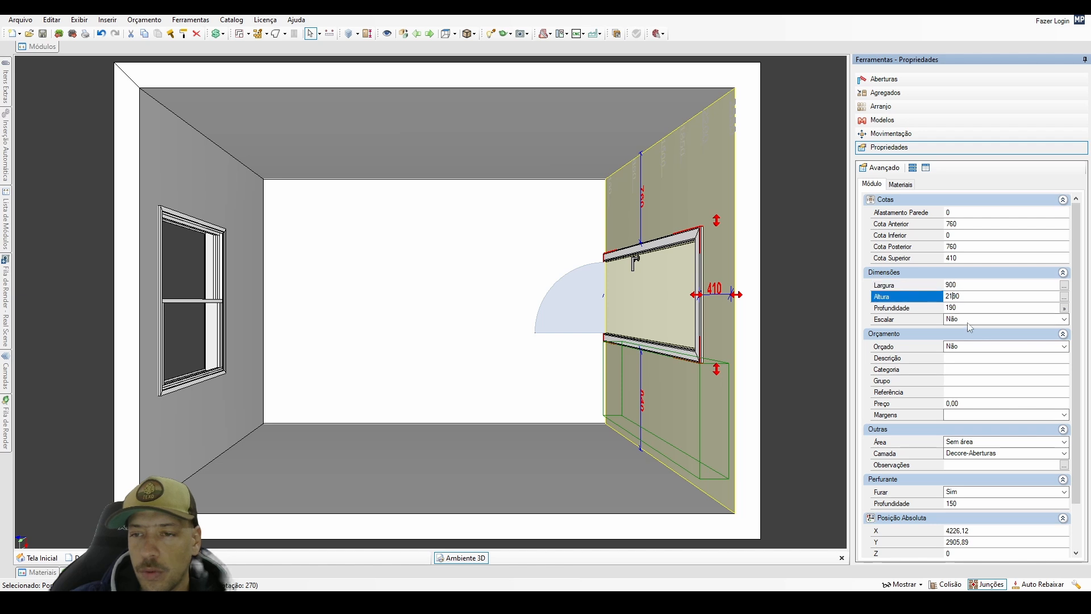
key(Delete)
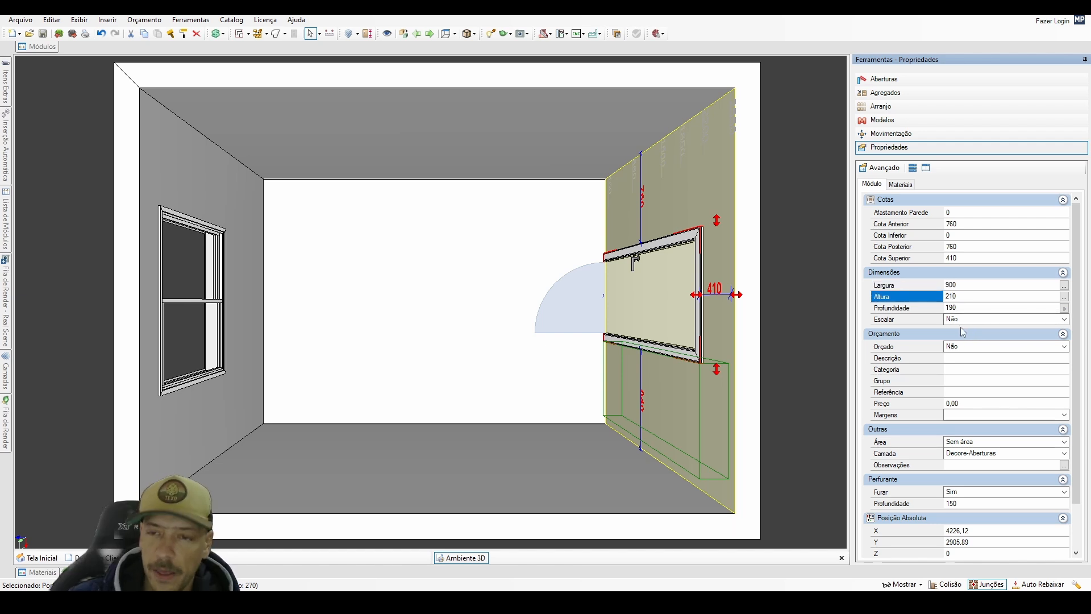
text(5)
key(Return)
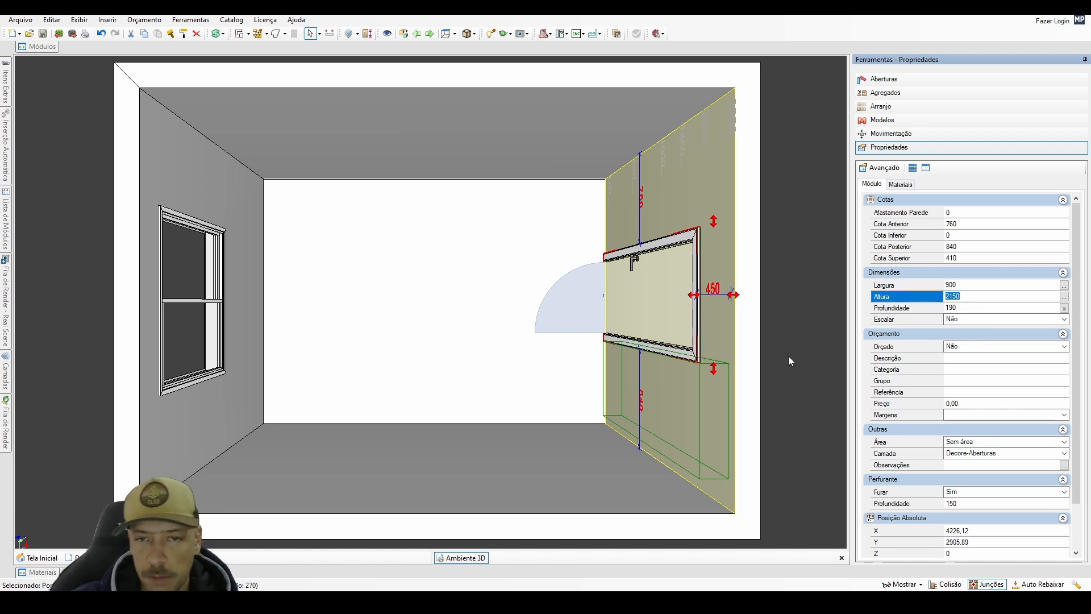
click(668, 309)
key(c)
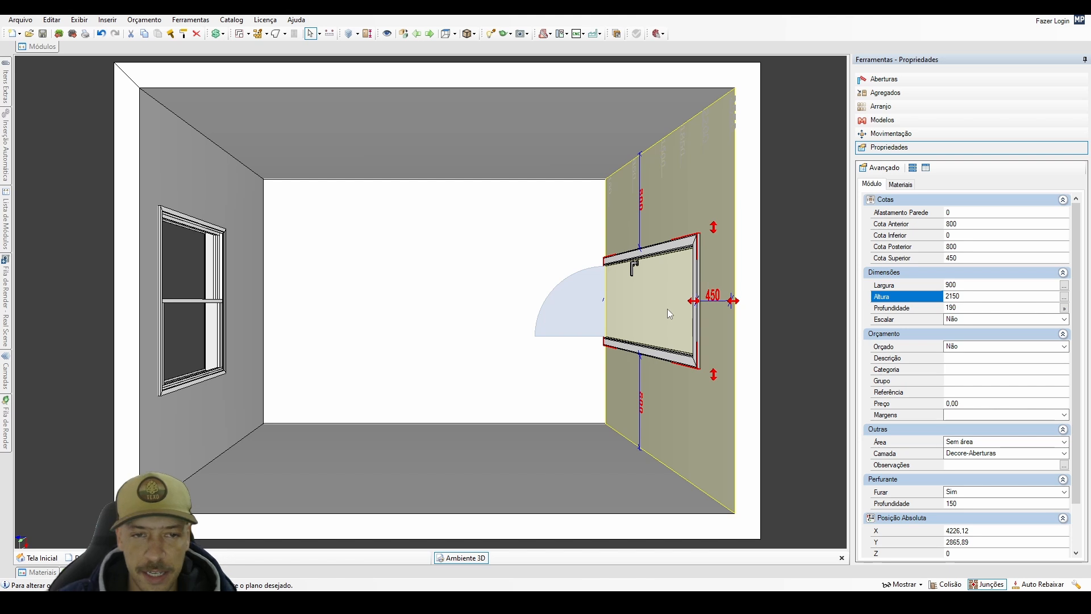
Apply the 1 - Cinza material from Cores, Tons Cinzas to the walls with the Tudo option and clear the selection.
click(485, 335)
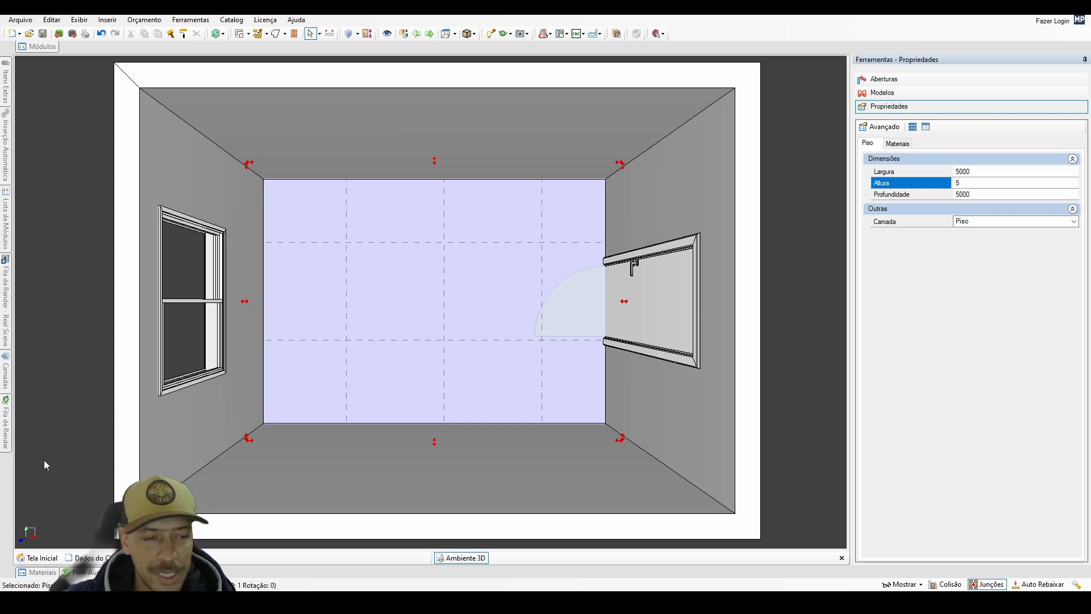
click(40, 573)
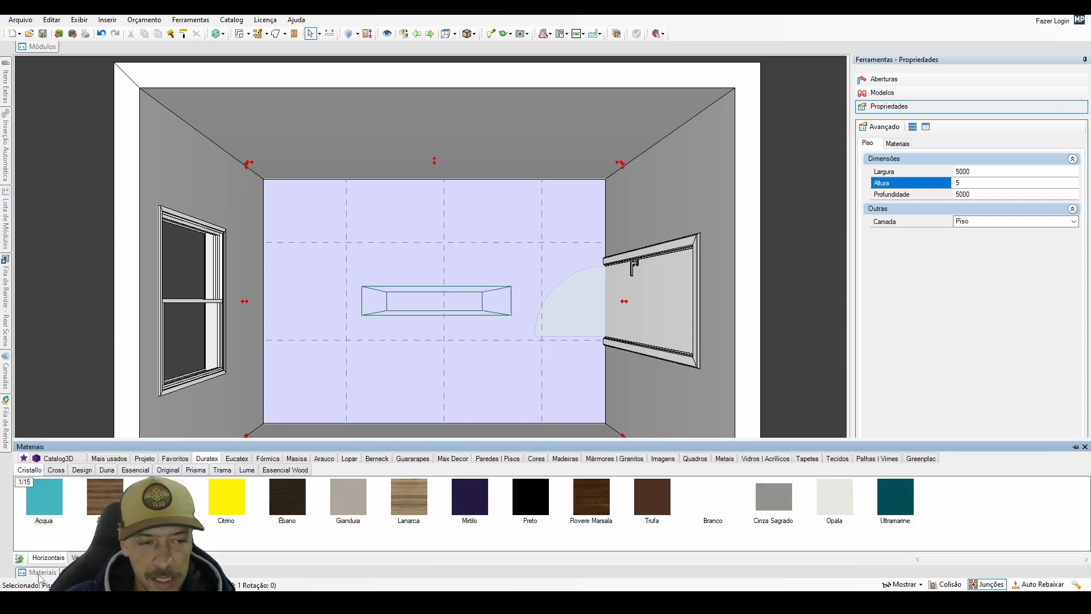
click(533, 460)
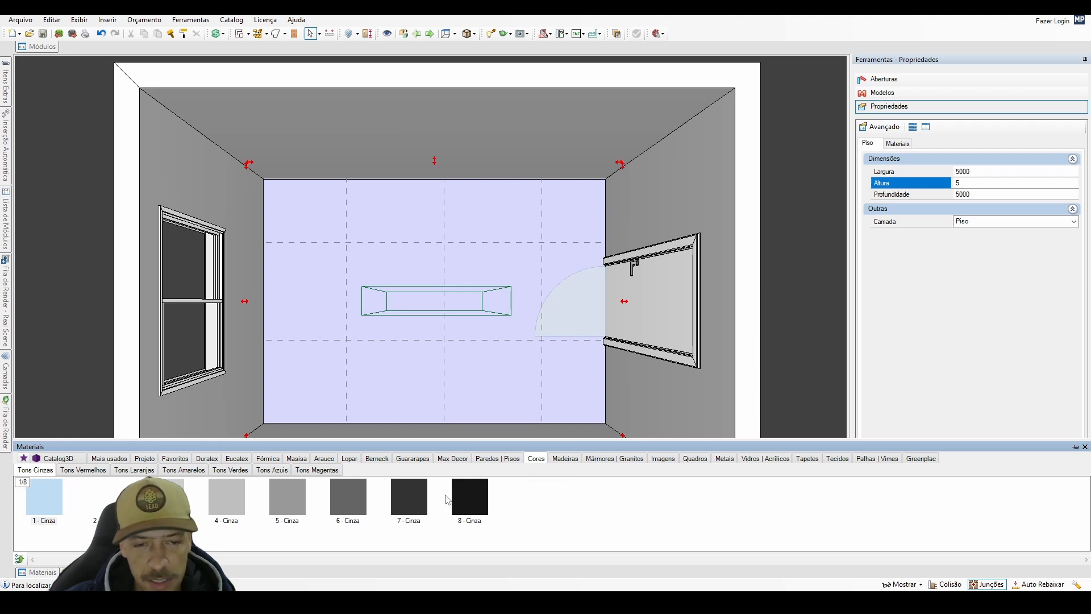
click(45, 508)
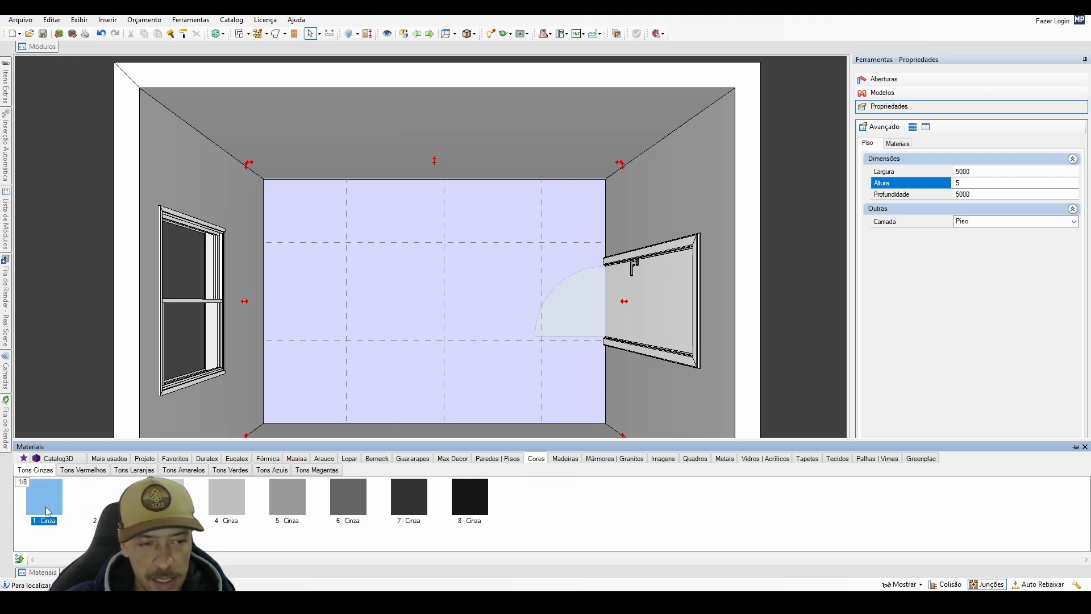
drag(46, 508, 210, 419)
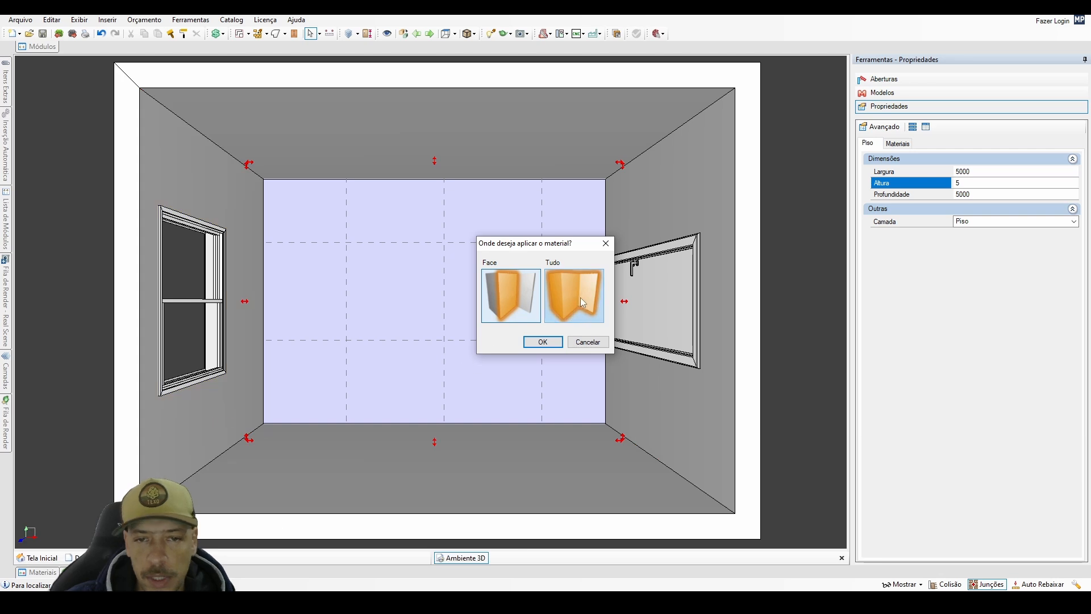
click(581, 298)
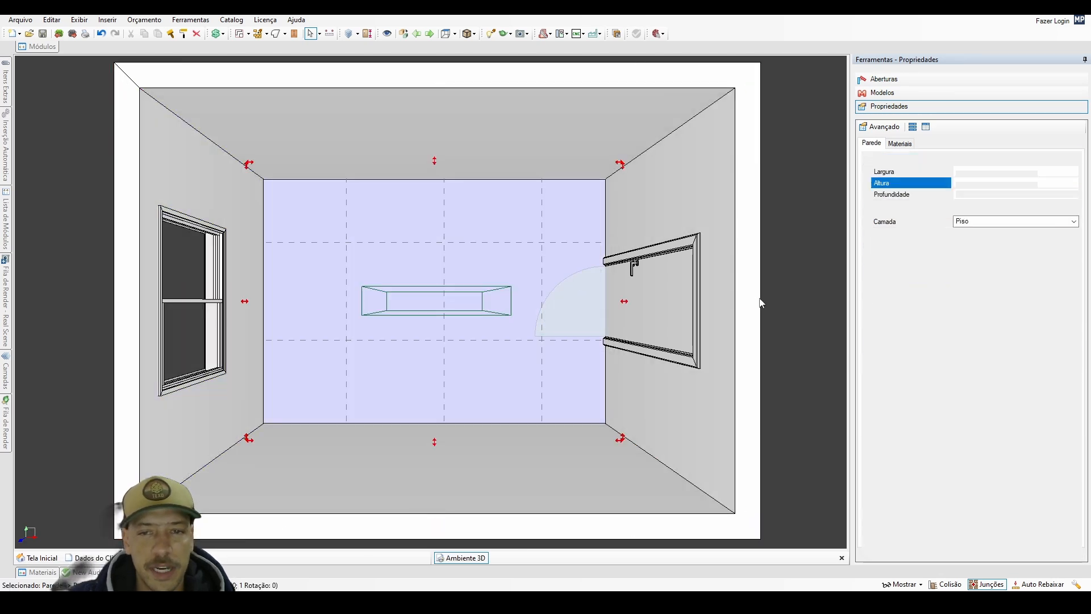
click(762, 304)
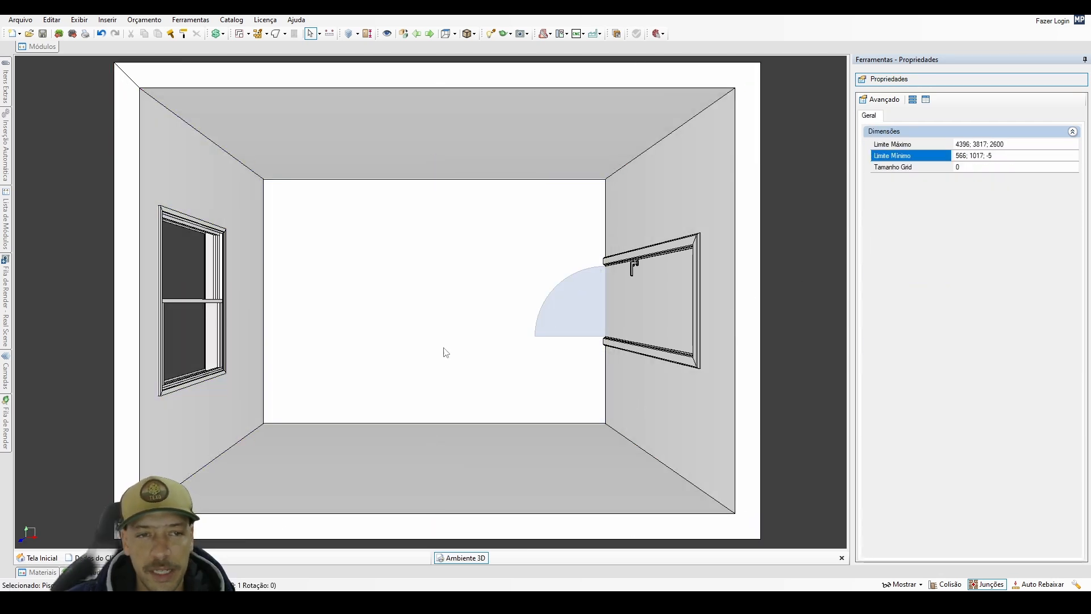
Lower the 3500 mm wall nearest the viewer so the room's interior opens up on that side.
click(430, 465)
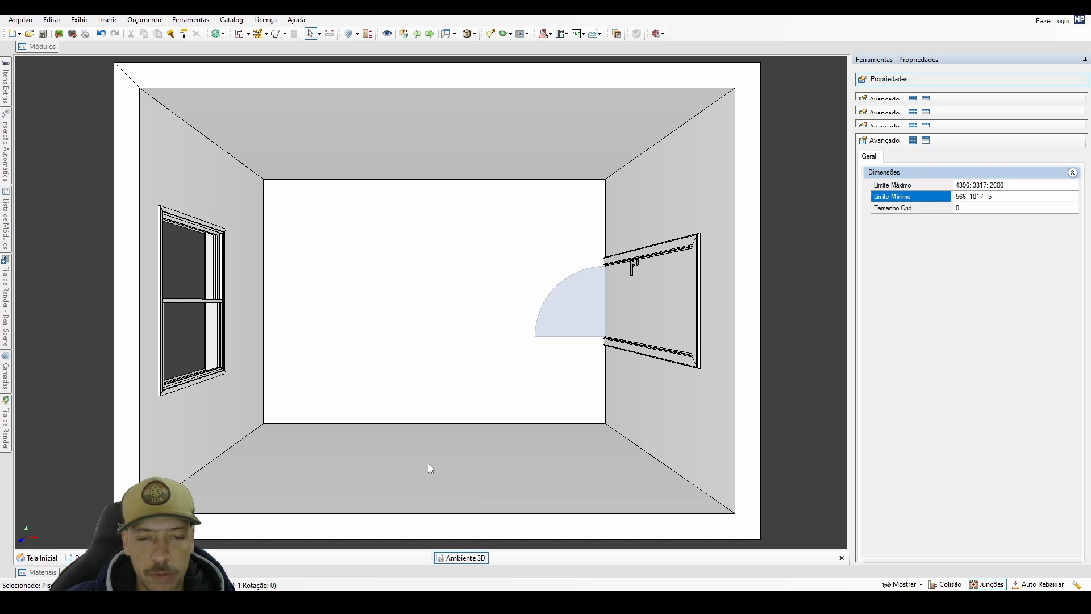
right_click(428, 463)
click(459, 530)
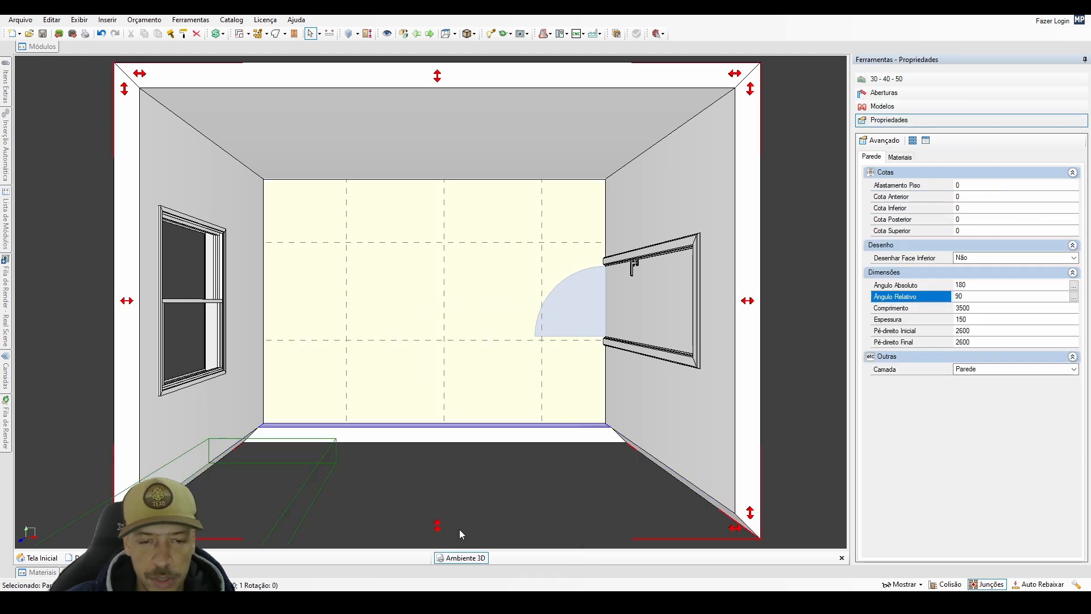
Switch to a front view of the 3500 mm back wall and select that wall beside its corner with the window wall.
double_click(478, 149)
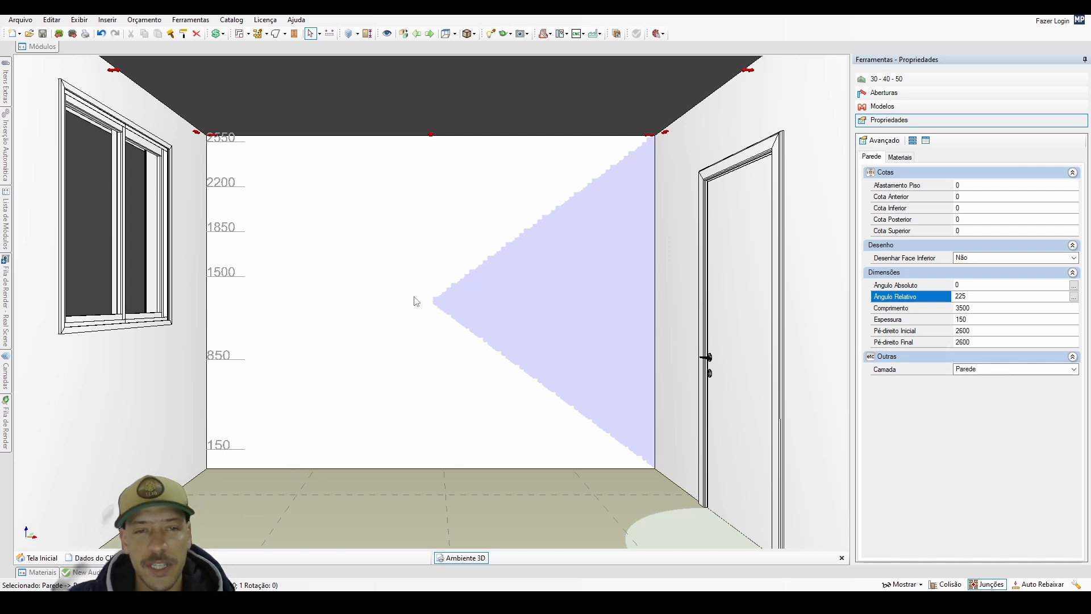
click(449, 116)
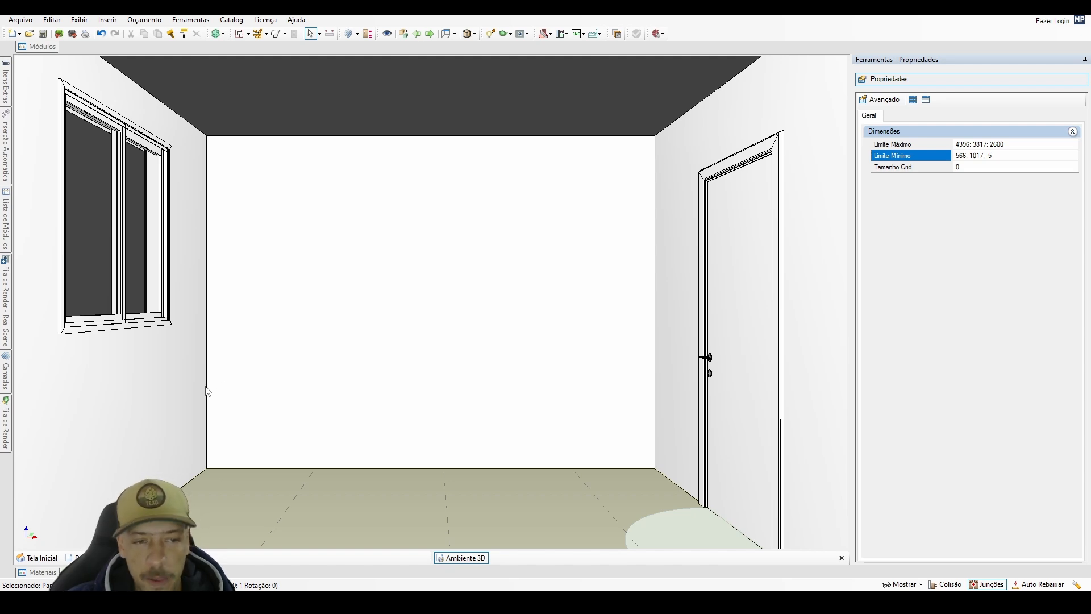
click(228, 449)
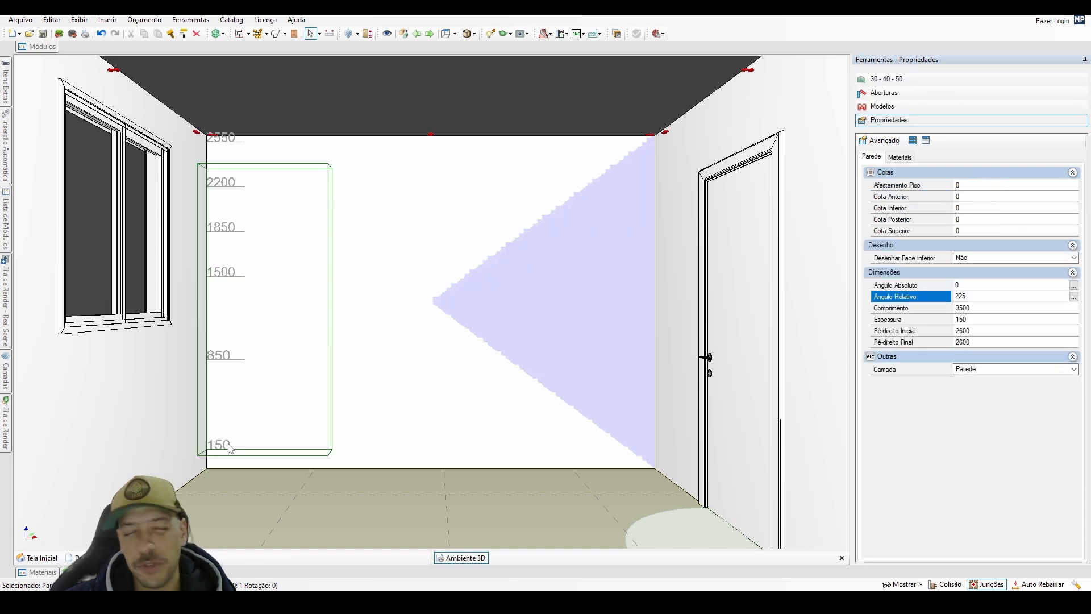
key(Escape)
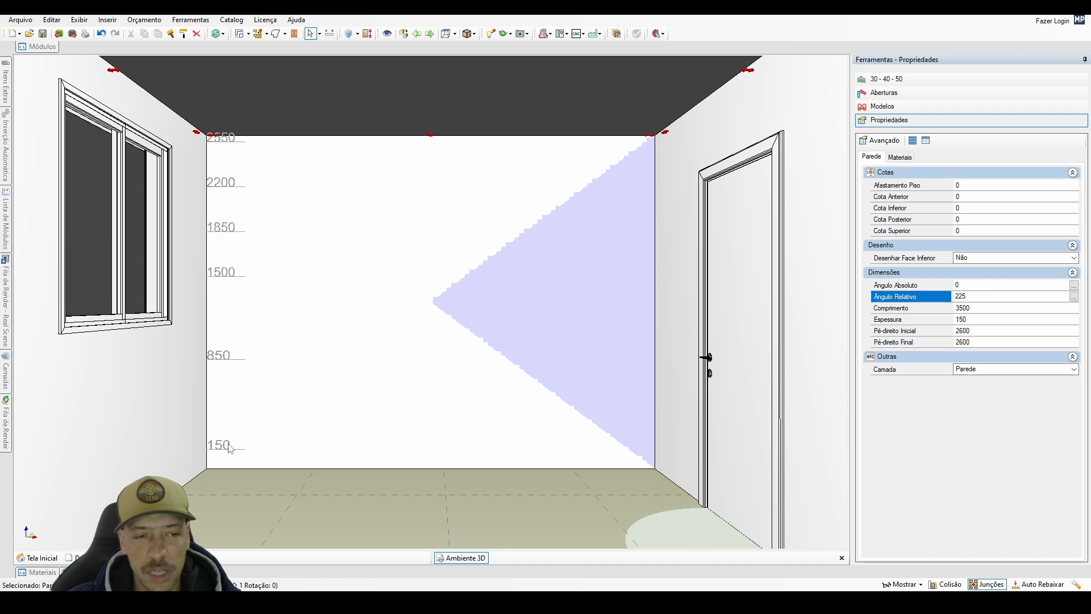
click(227, 443)
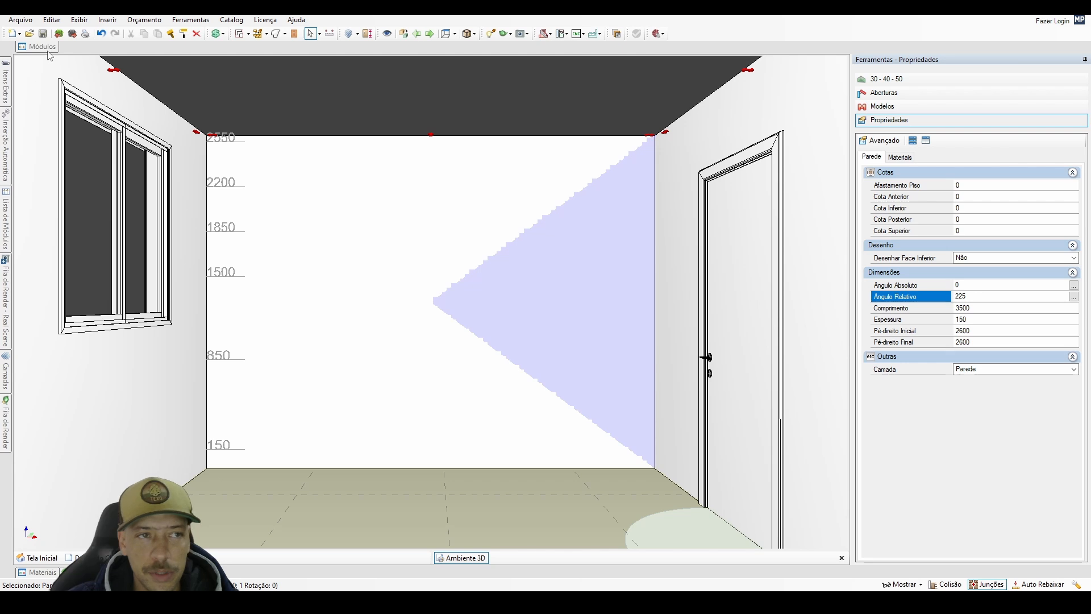
Insert the Porta Temperos module from Cozinhas, Inferiores, Balcões at the back wall's corner beside the window wall.
mouse_move(48, 51)
click(190, 69)
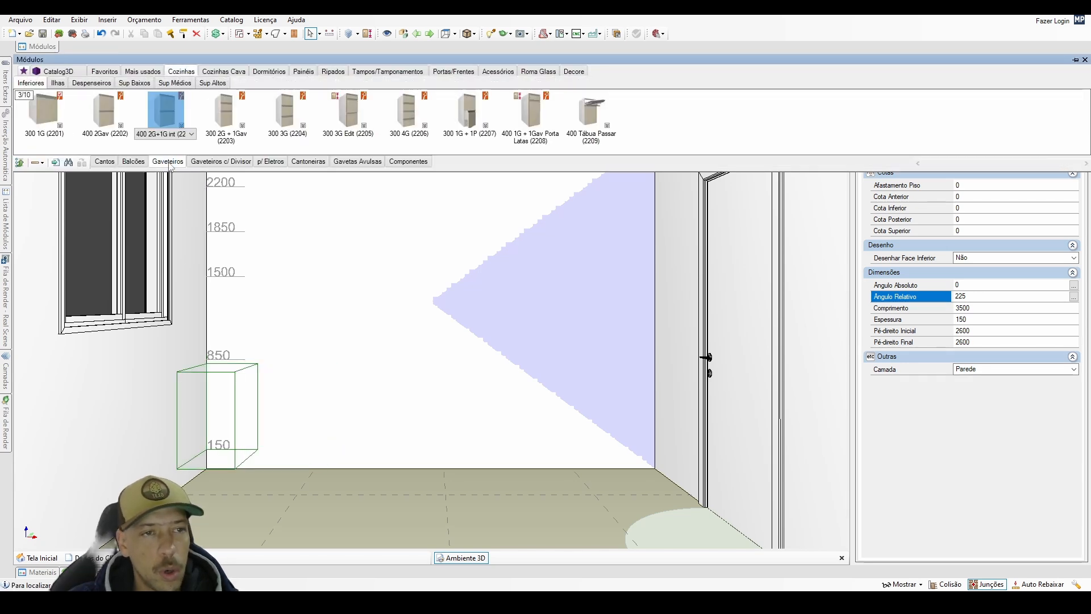
click(133, 161)
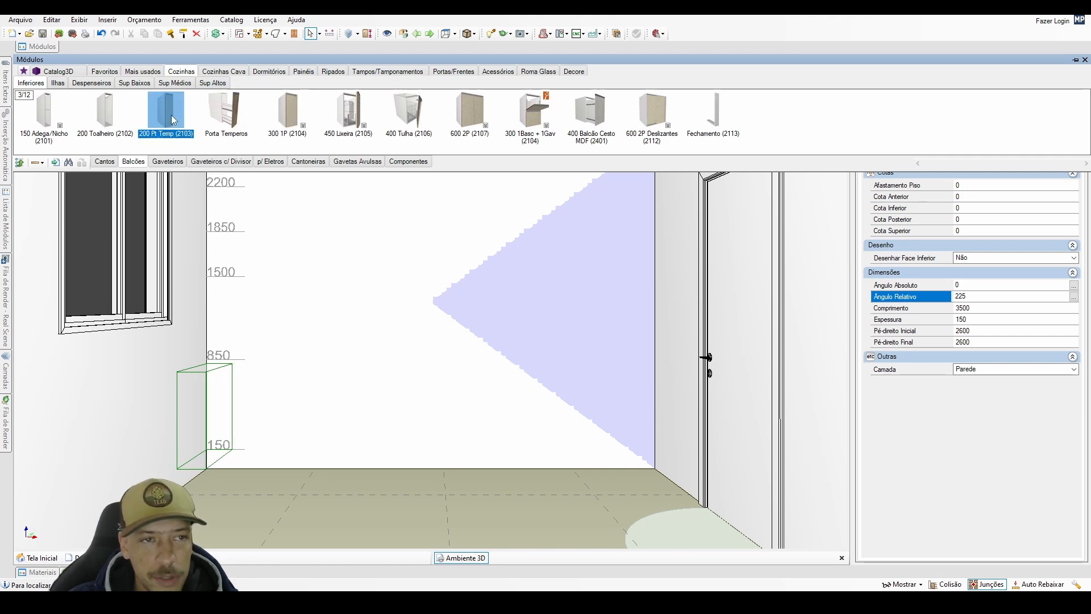
click(230, 121)
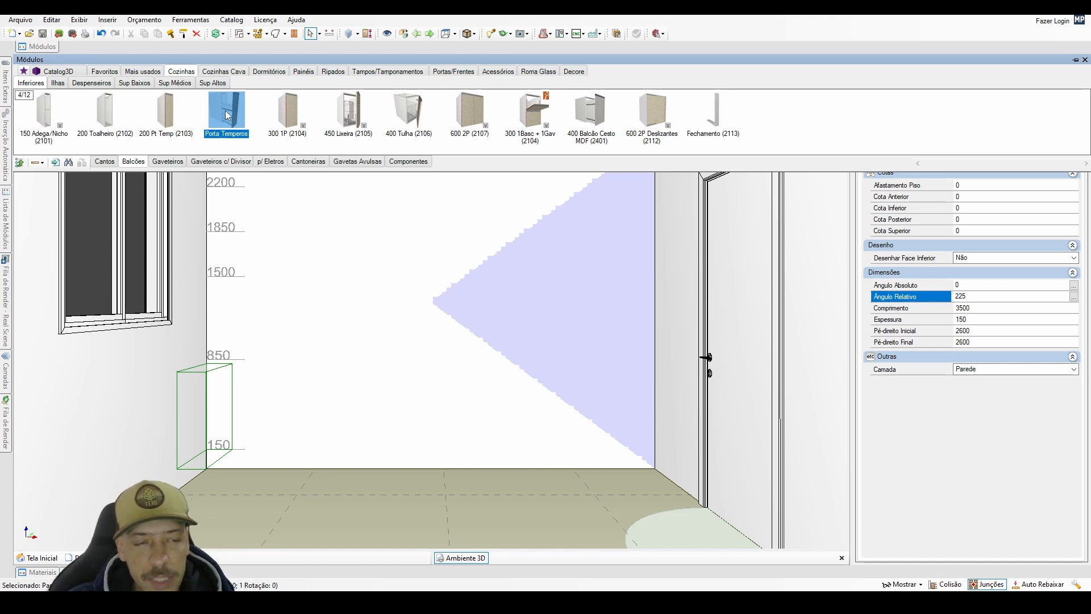
double_click(225, 111)
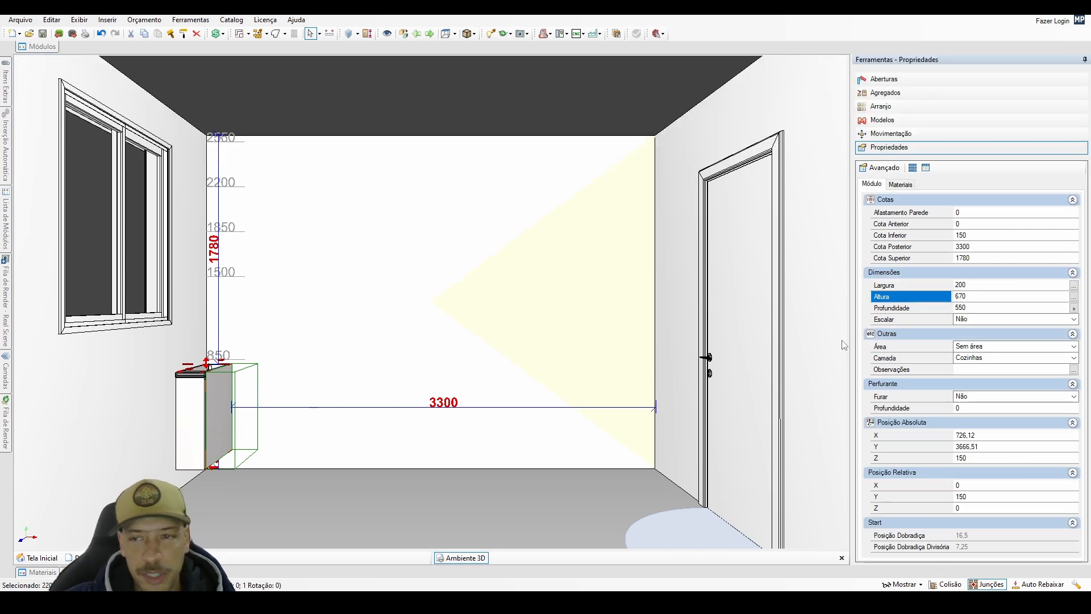
Set the Porta Temperos module's Cota Anterior to 32 mm to space it off the window wall.
click(978, 297)
click(968, 307)
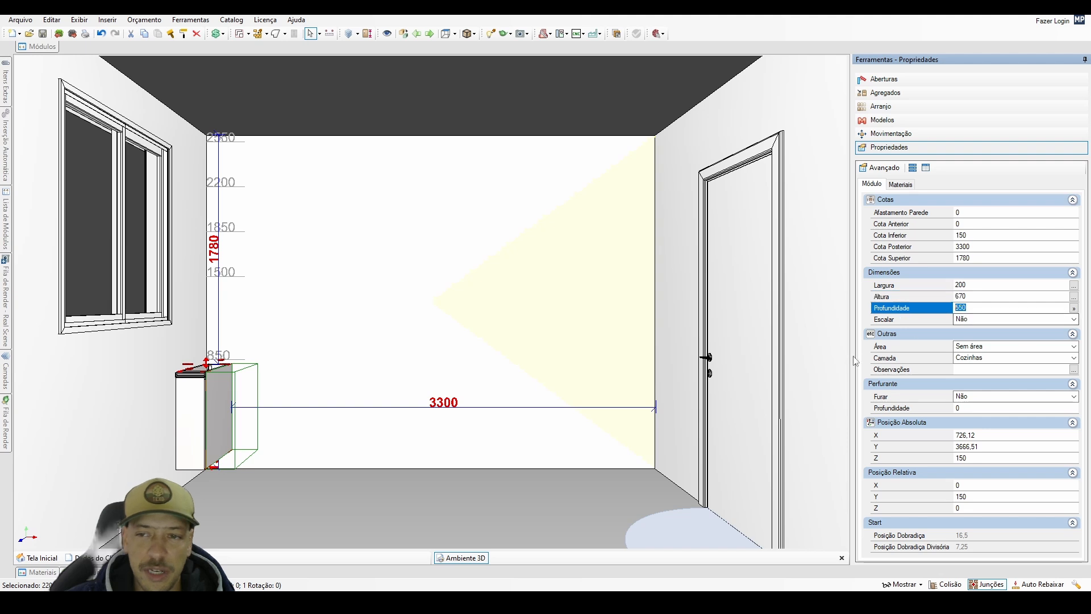
click(230, 407)
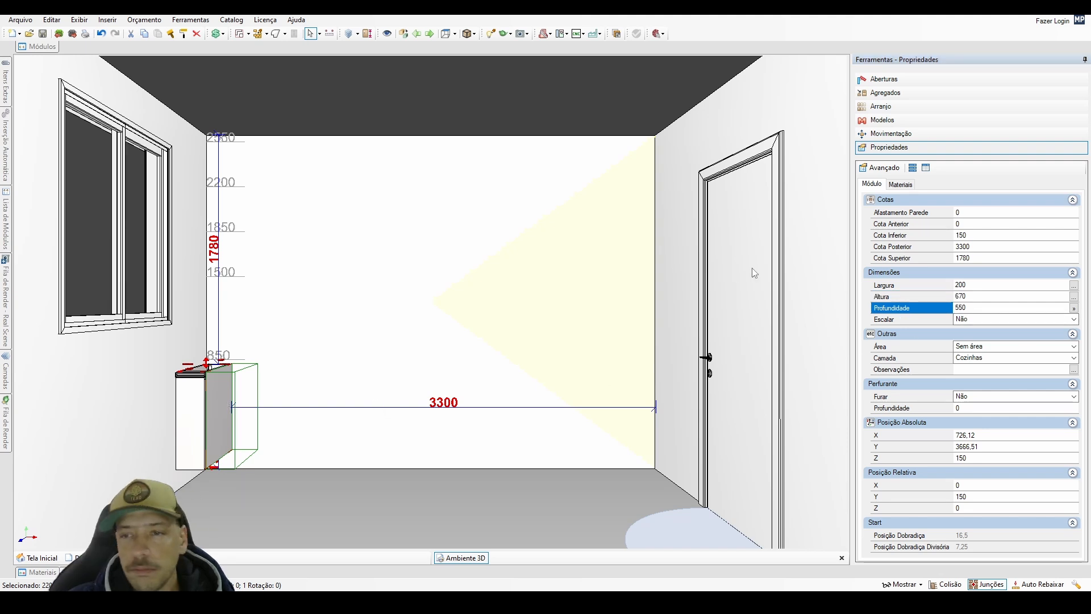
click(966, 224)
text(3)
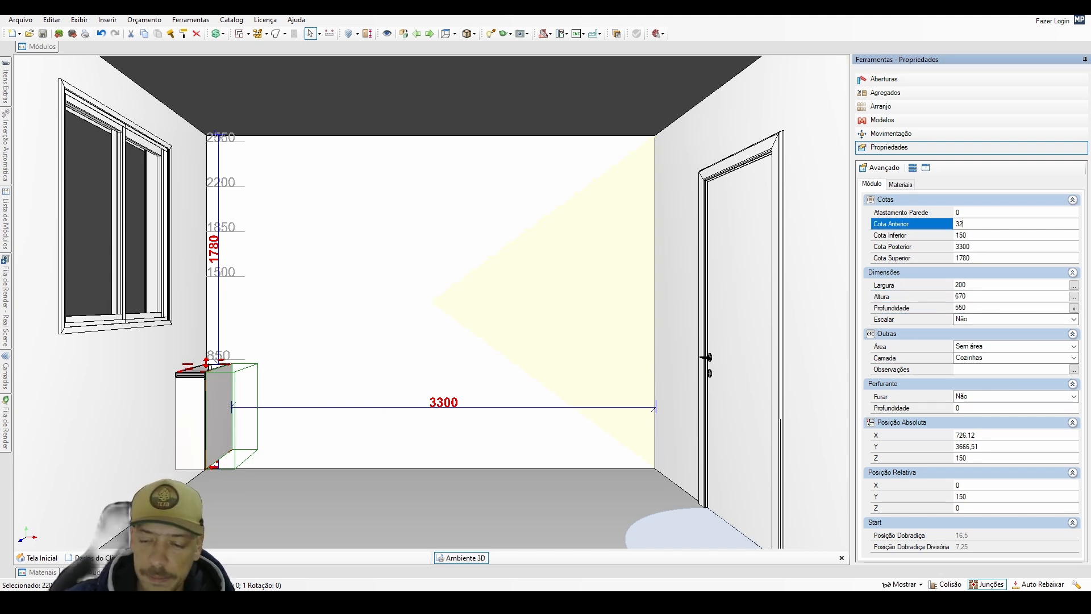
text(2)
key(Return)
click(238, 401)
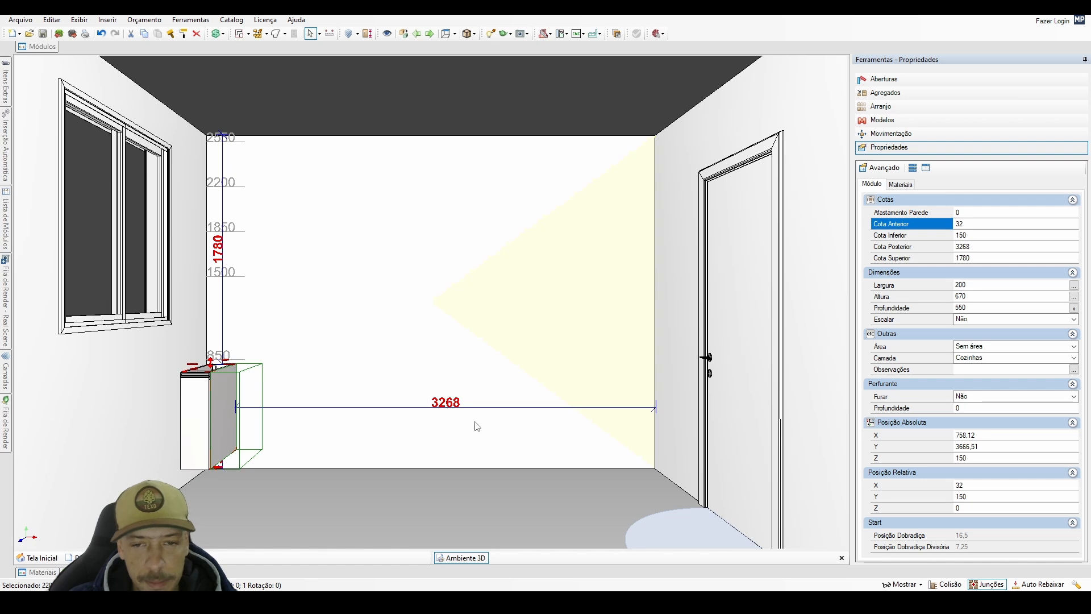
Insert the 700 2P (2107) base cabinet from Balcões directly beside the Porta Temperos module.
click(51, 48)
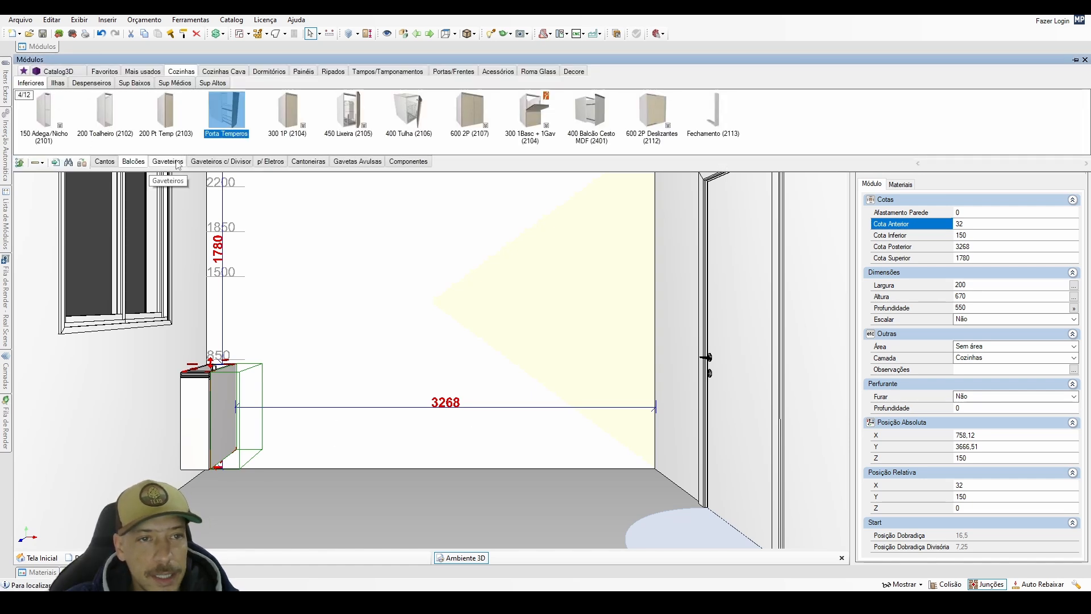
click(472, 117)
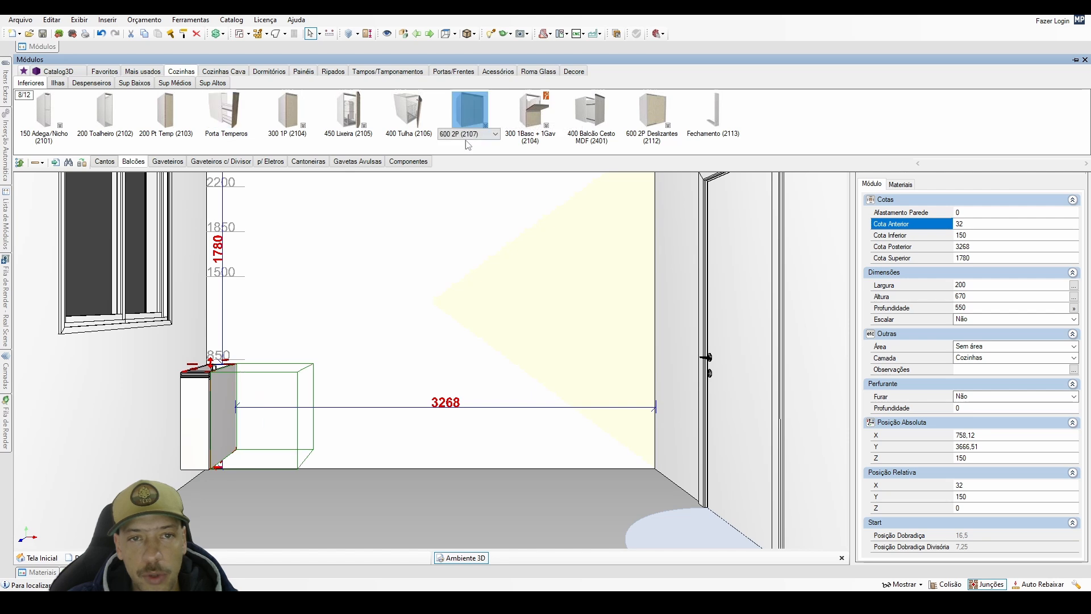
click(465, 137)
click(466, 153)
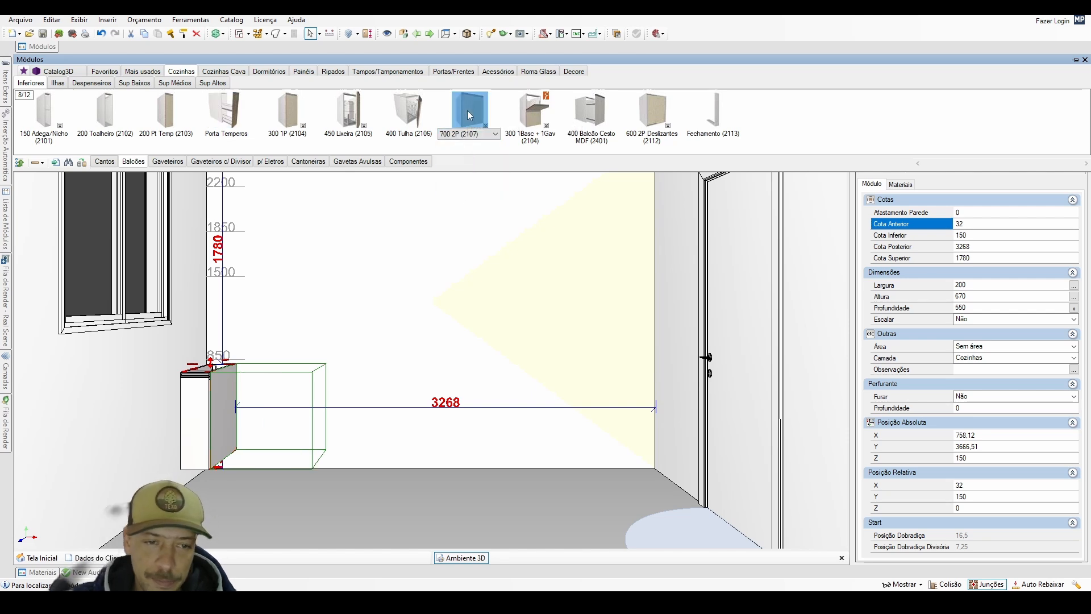
click(301, 409)
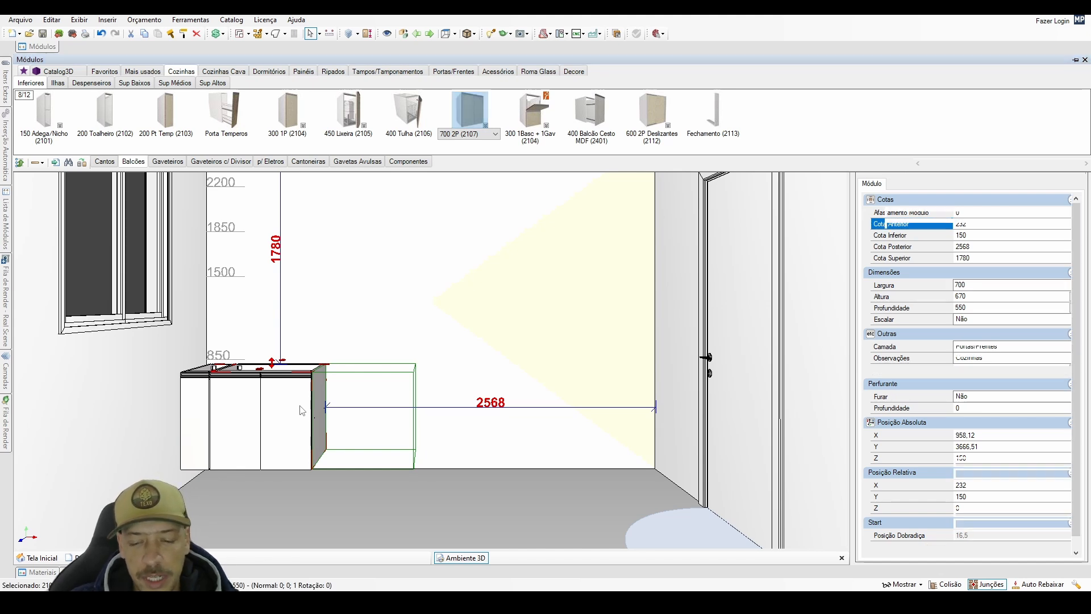
Delete both doors of the 700 mm base cabinet and lower its internal shelf towards the cabinet's base.
click(302, 410)
key(Delete)
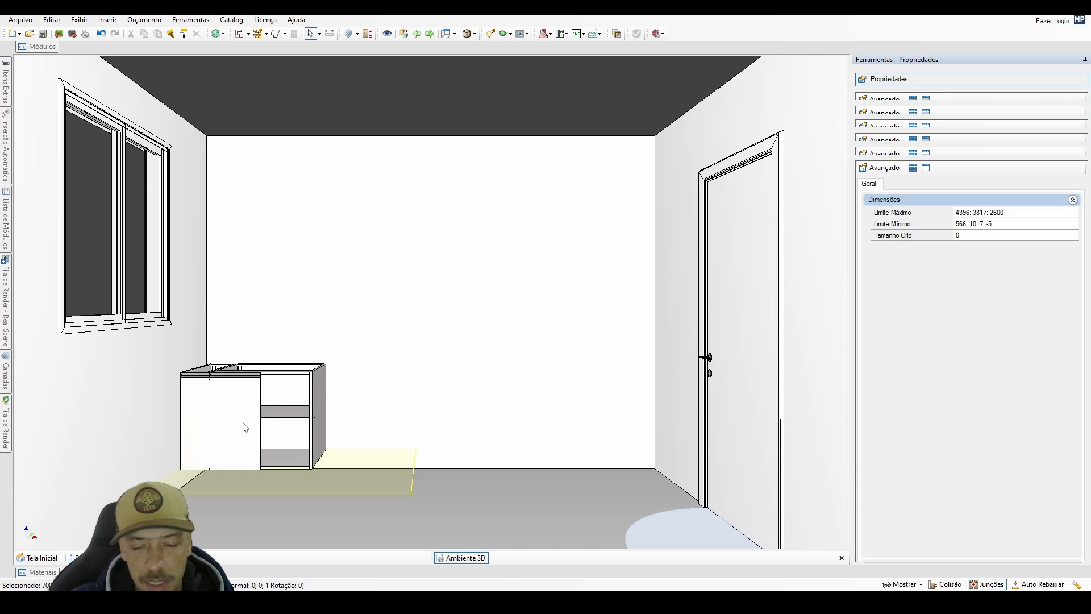
click(245, 427)
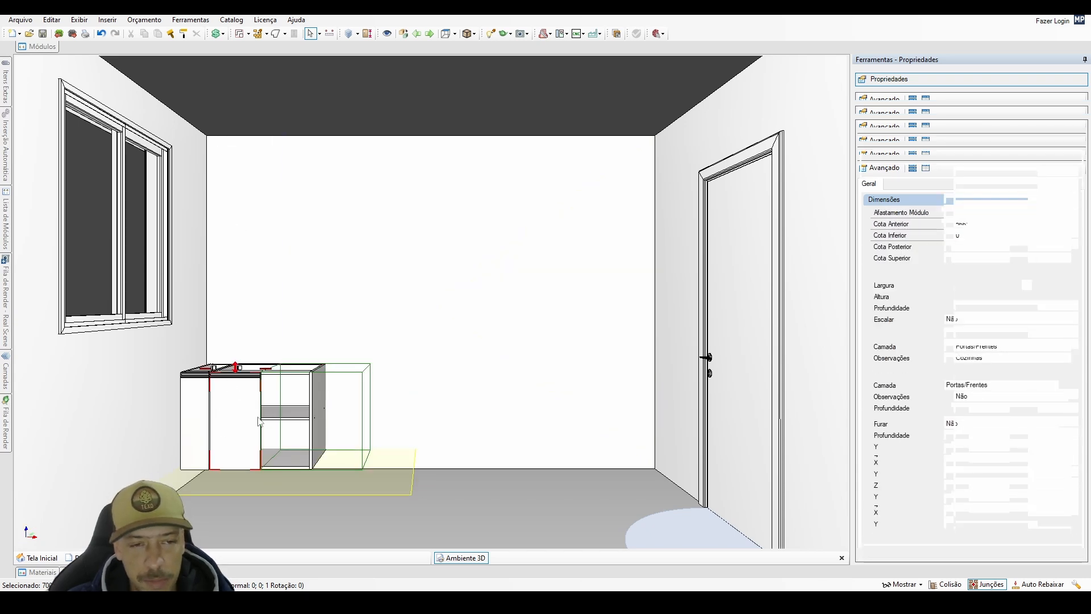
key(Delete)
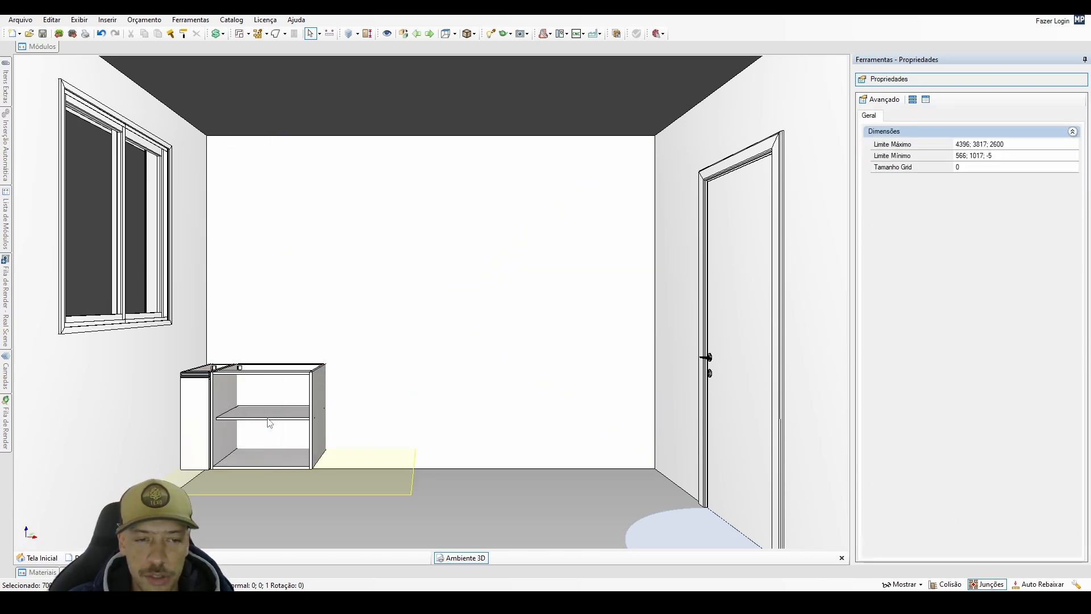
click(269, 423)
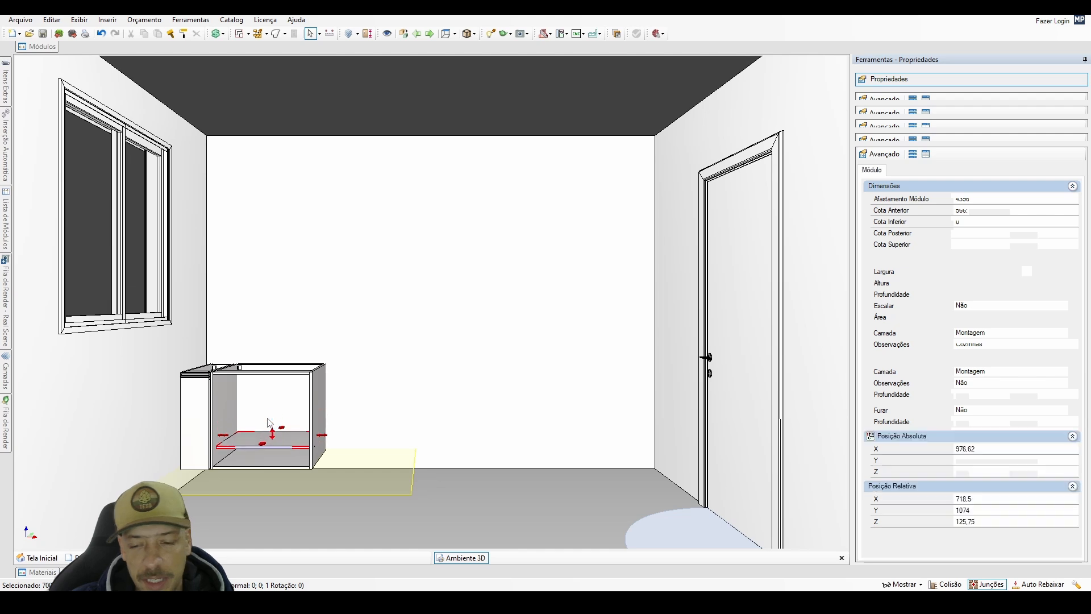
click(267, 419)
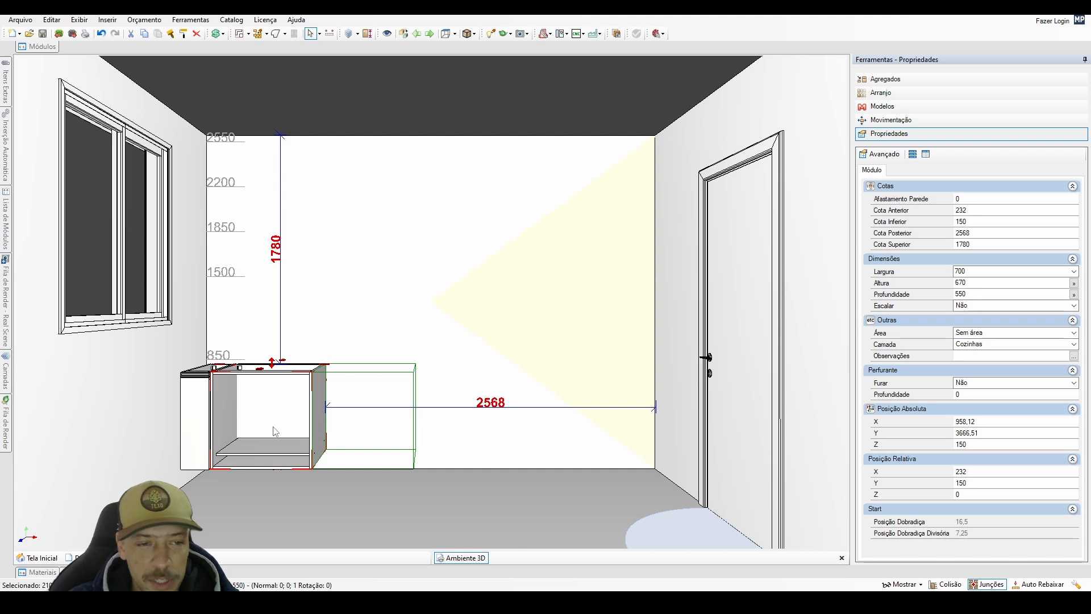
Examine the open 700 mm cabinet's interior from an angle and return to the back wall's front view.
middle_drag(285, 422, 286, 449)
scroll(306, 439, up, 3)
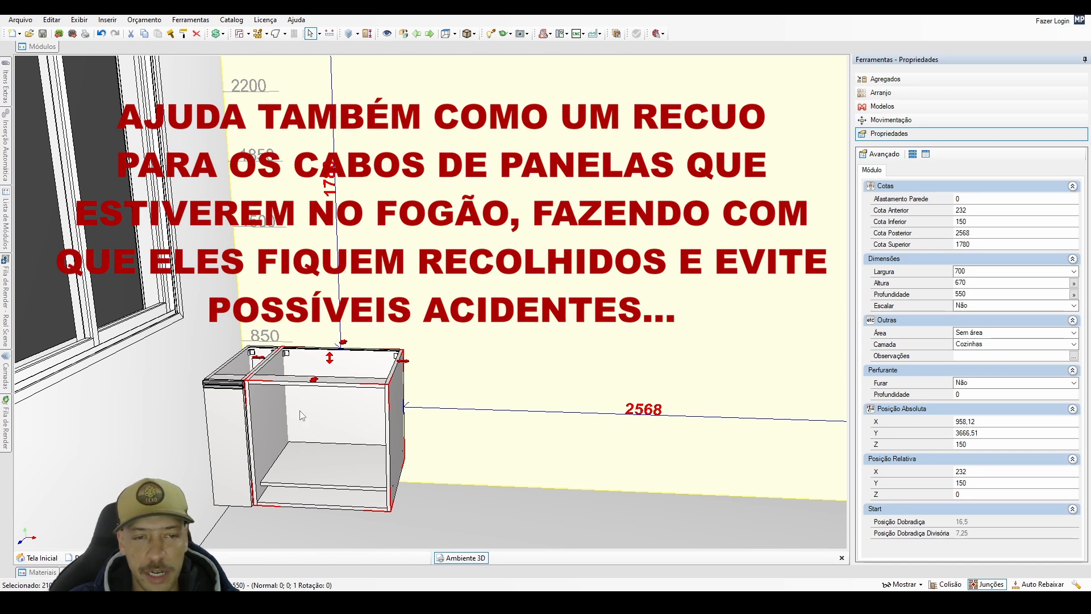
middle_drag(302, 416, 309, 393)
click(404, 309)
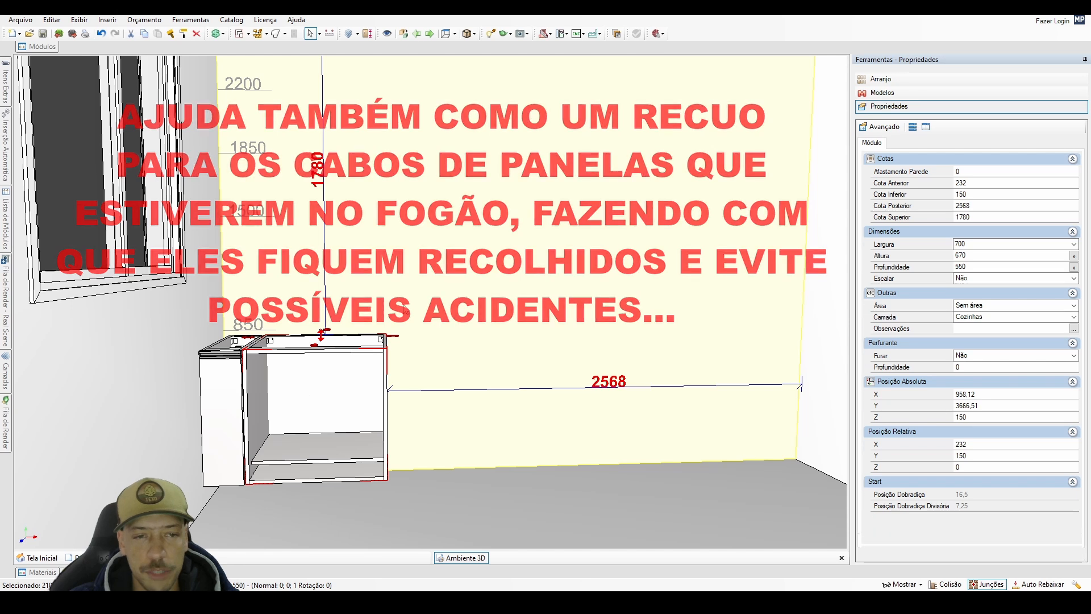
double_click(405, 309)
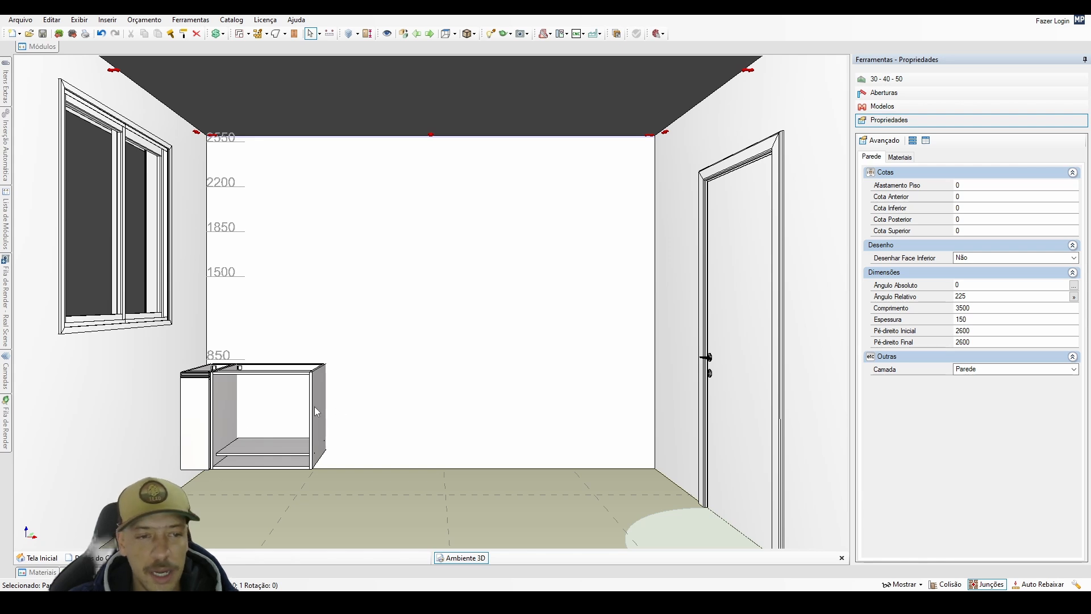
Insert the 300 1Basc + 1Gav (2104) base cabinet from Balcões against the free side of the open 700 mm cabinet.
middle_drag(370, 415, 319, 435)
scroll(319, 434, up, 2)
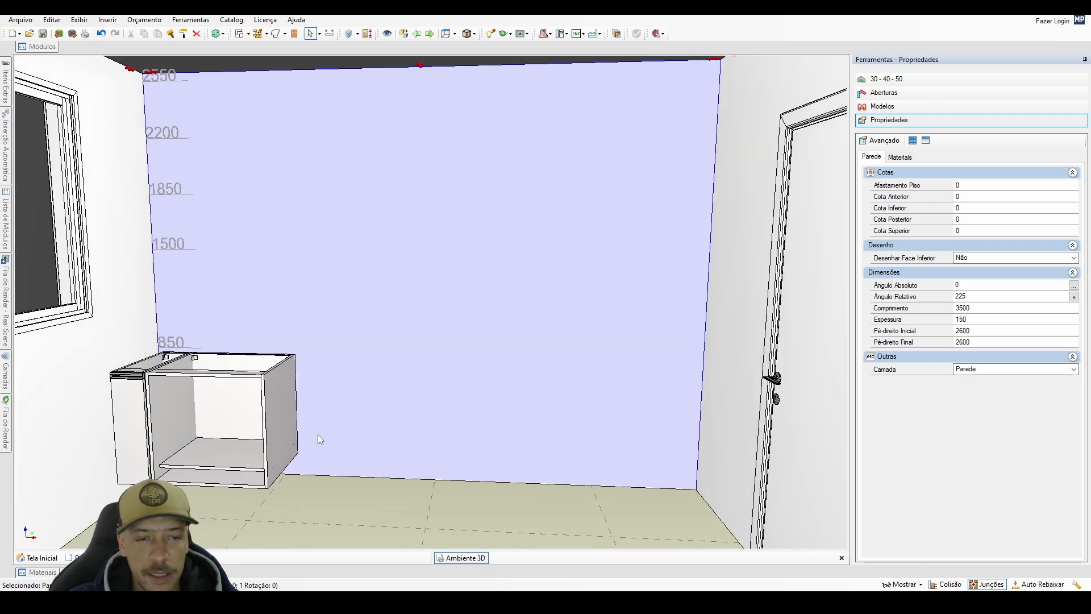
click(294, 449)
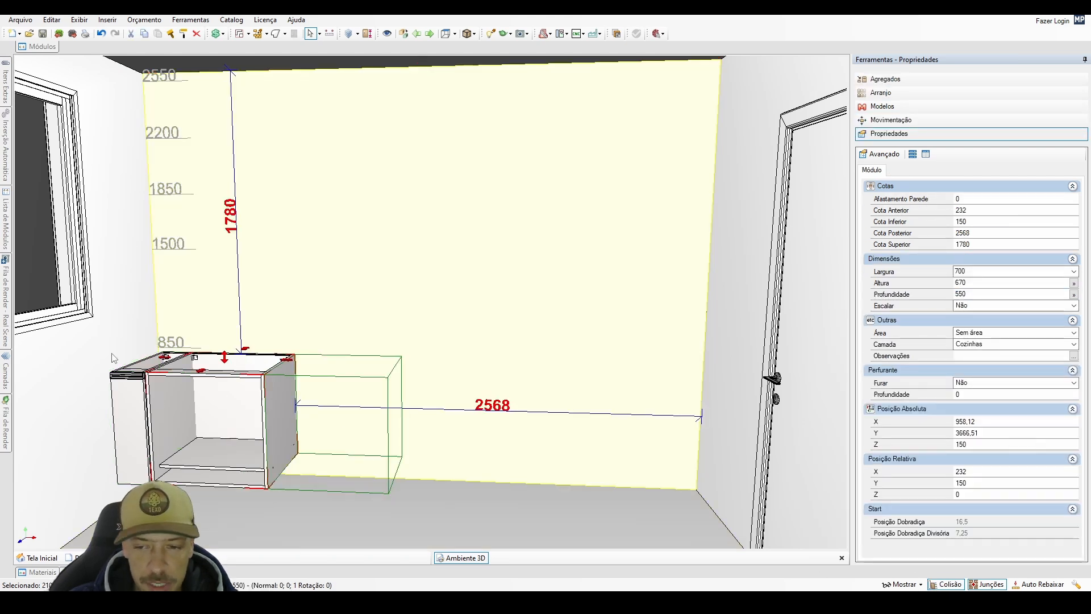
click(39, 46)
click(458, 134)
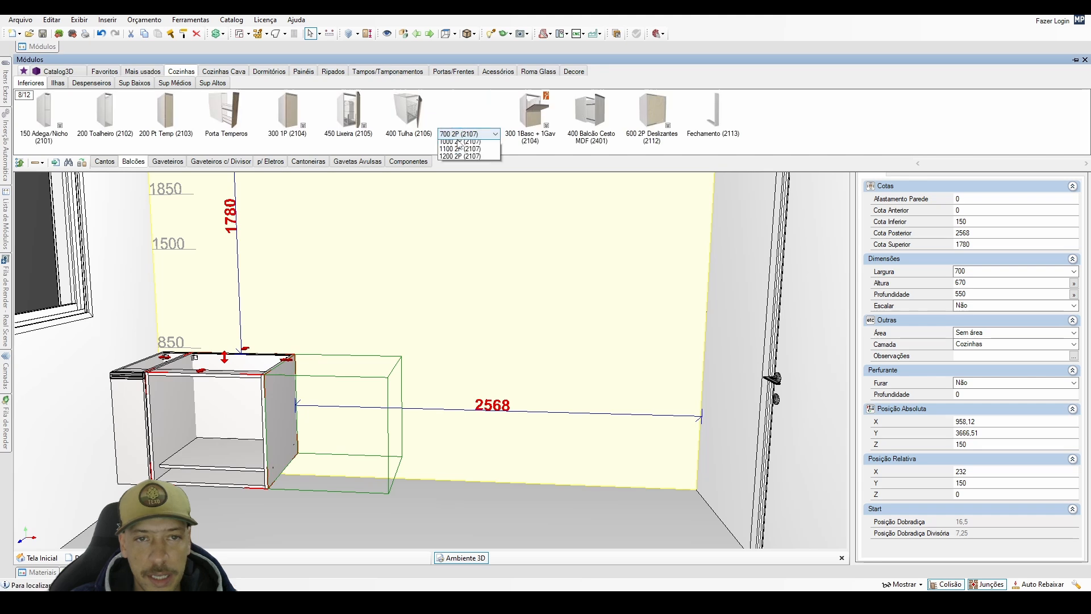
click(461, 161)
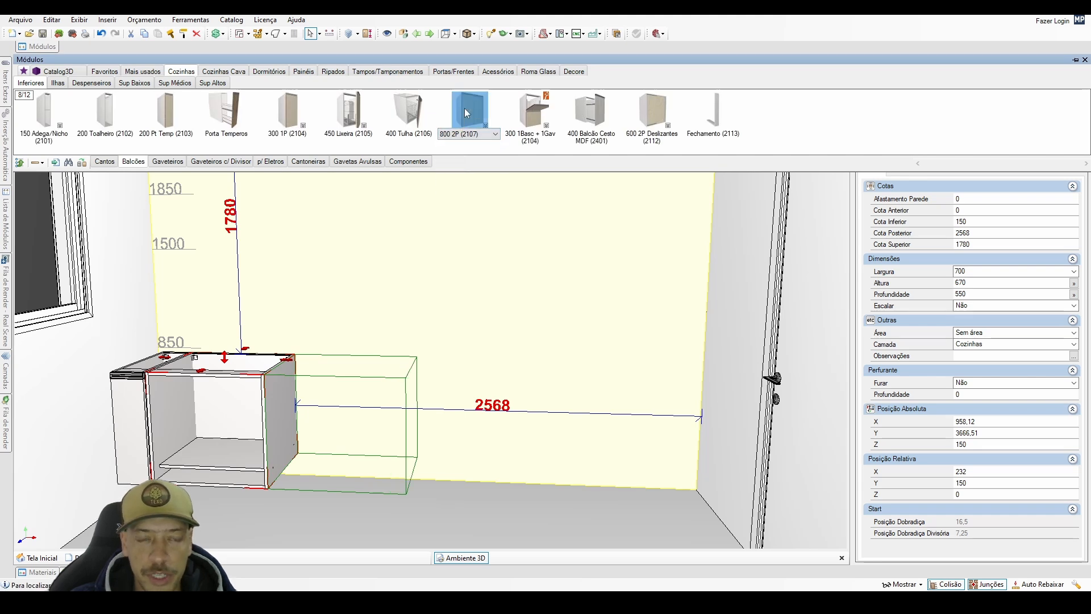
click(532, 108)
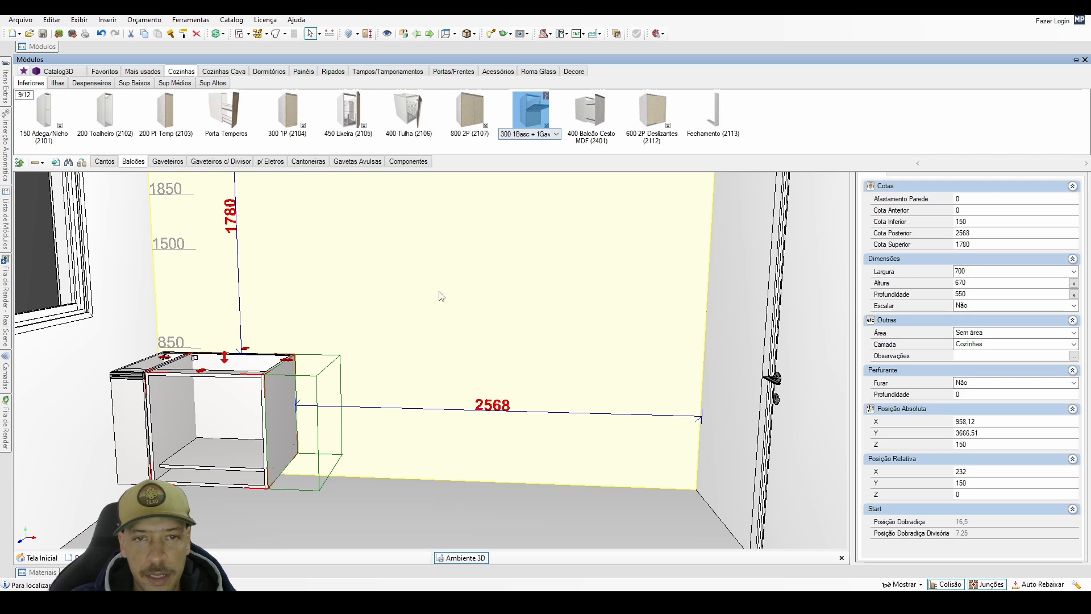
click(304, 421)
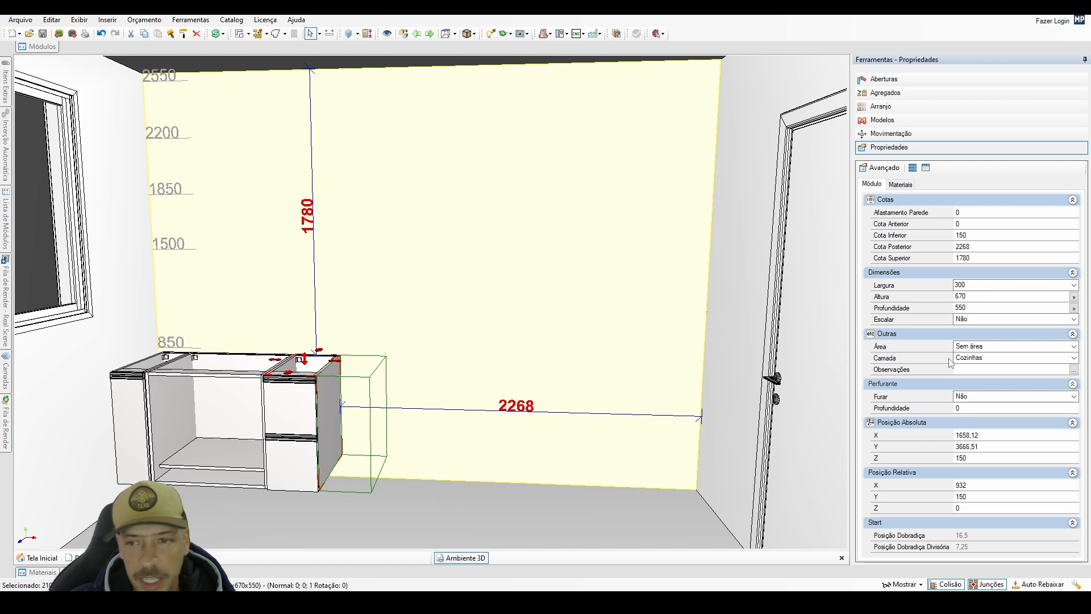
Set the Largura of the cabinet with the tilting front and drawer to 800 mm.
click(972, 285)
text(800)
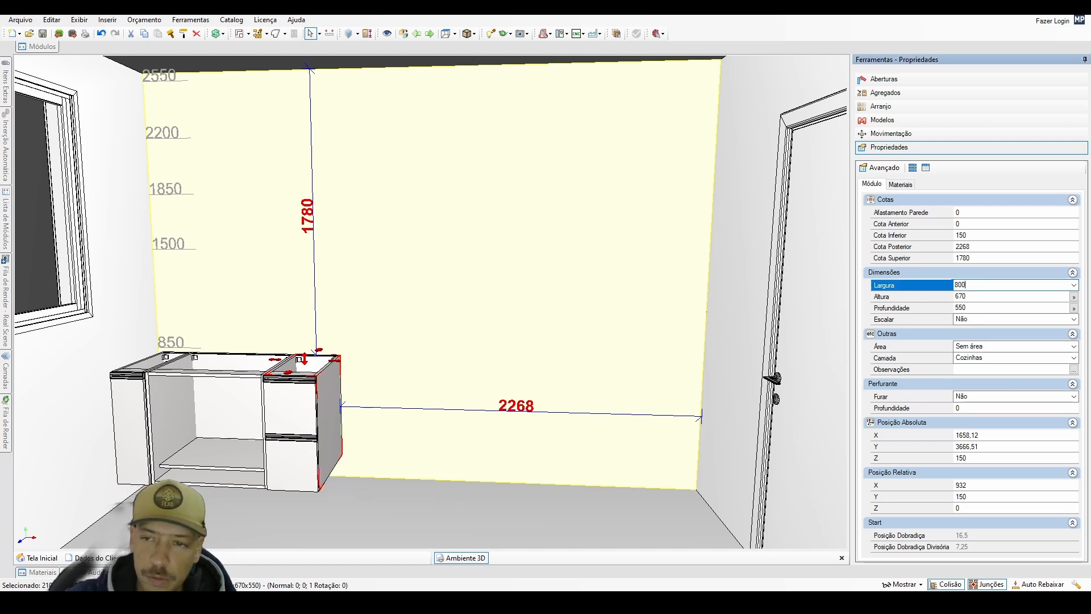
key(Return)
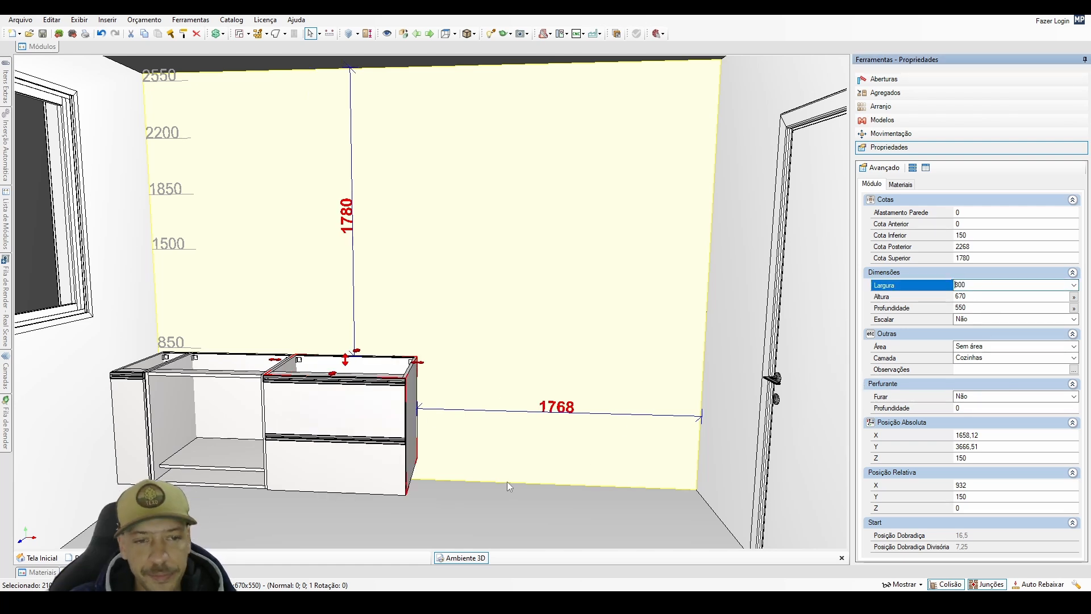
Insert the 300 2G + 1Gav drawer cabinet from Gaveteiros against the free side of the 800 mm cabinet and keep it selected.
click(54, 48)
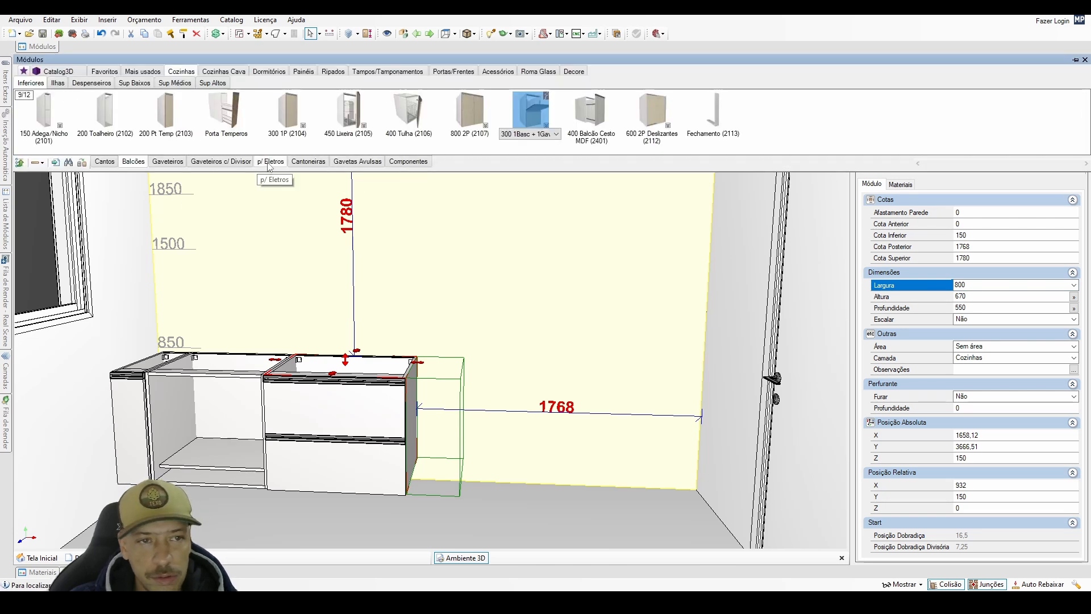
click(168, 162)
click(234, 122)
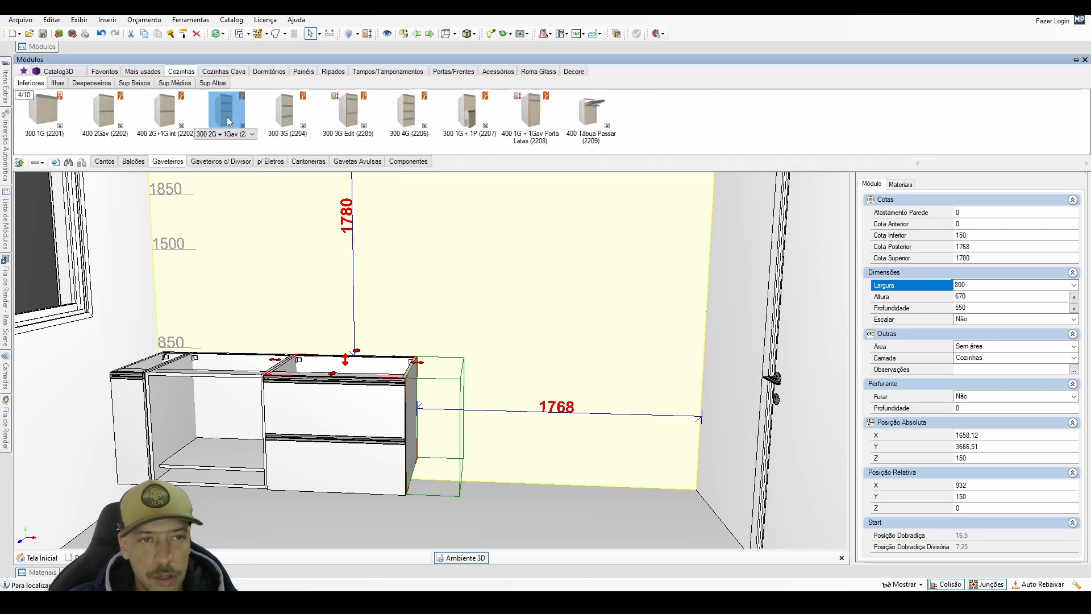
click(446, 420)
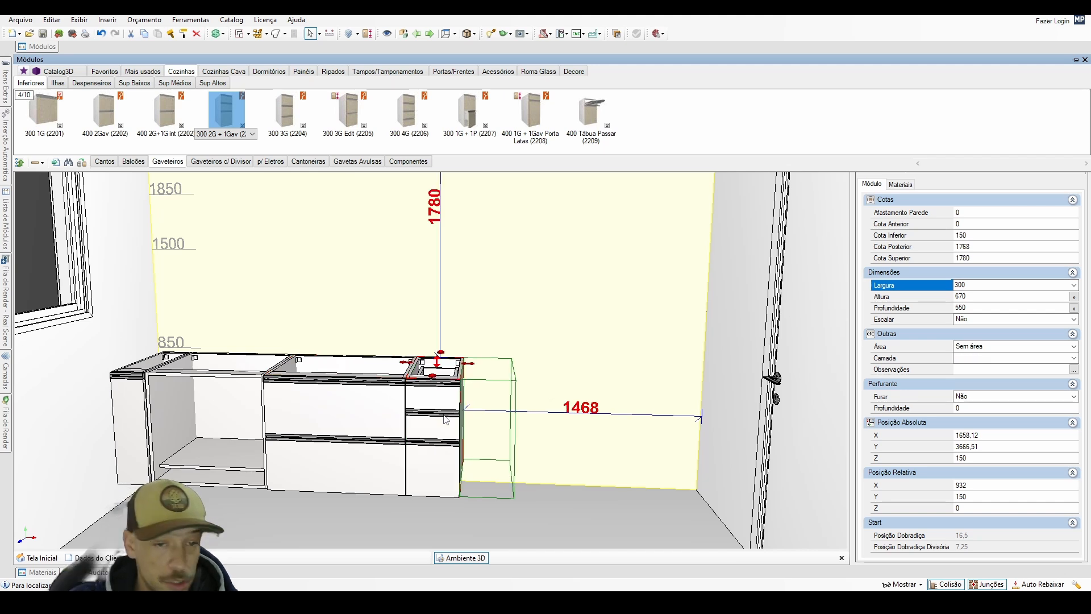
click(371, 421)
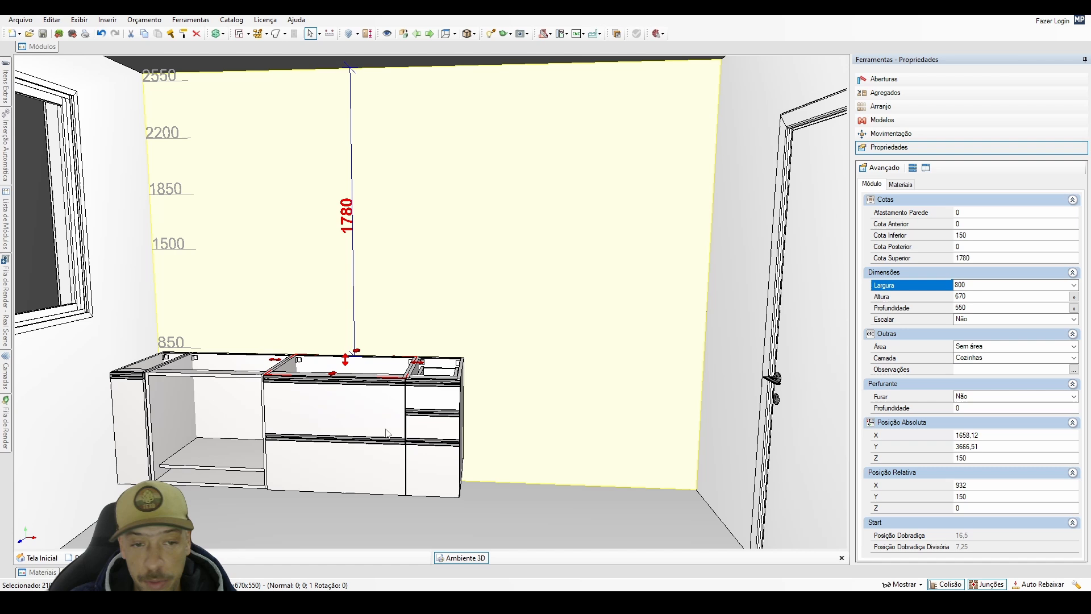
click(434, 413)
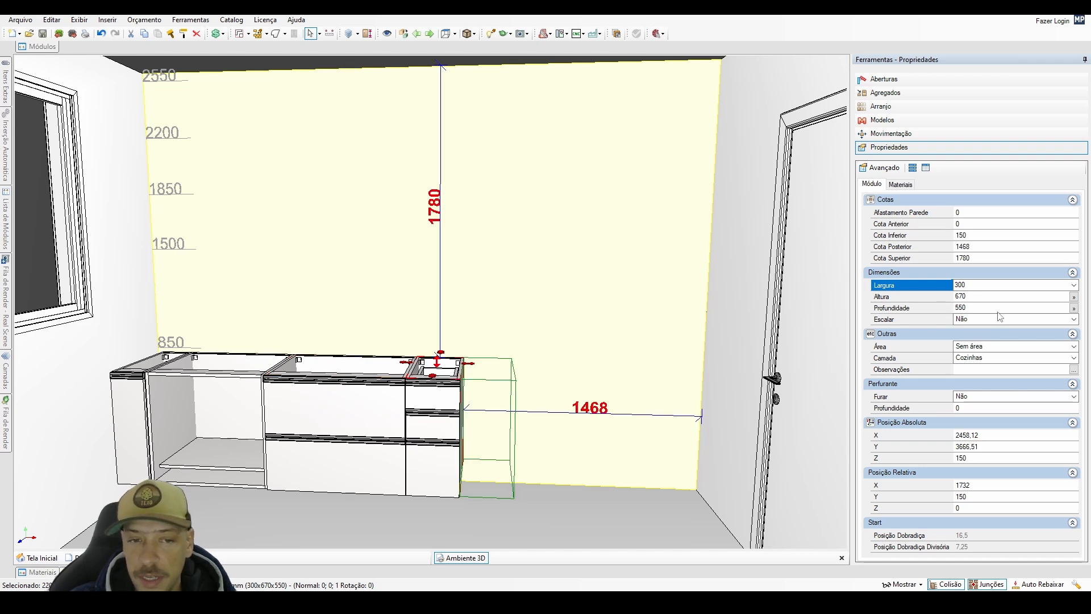
Temporarily hide drawer fronts on the 800 mm cabinet and the three-drawer cabinet to examine their interiors from an angle.
middle_drag(415, 411, 378, 454)
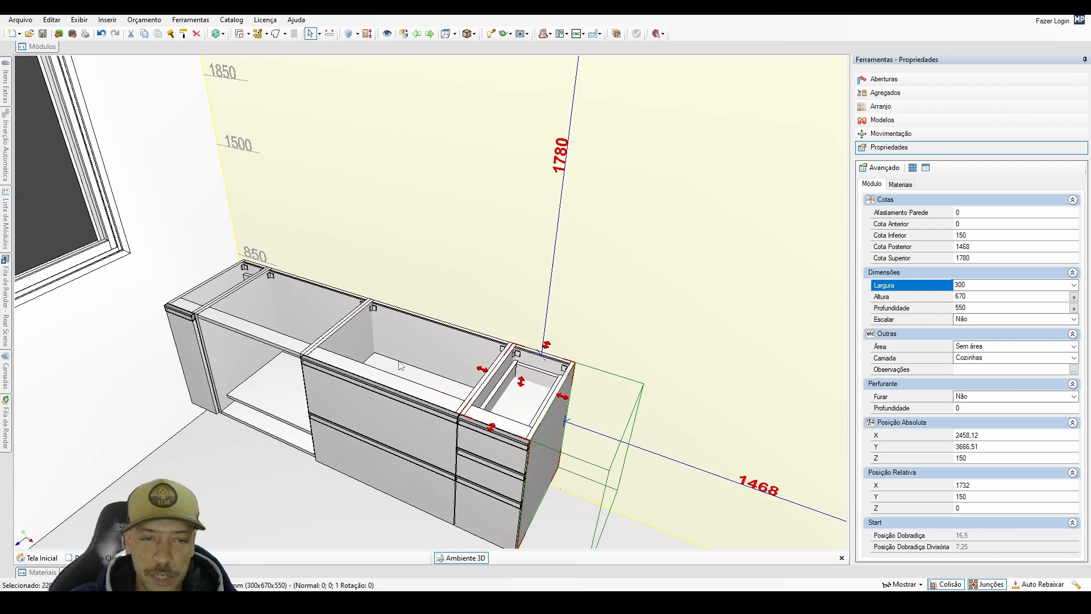
click(408, 479)
middle_drag(408, 479, 418, 453)
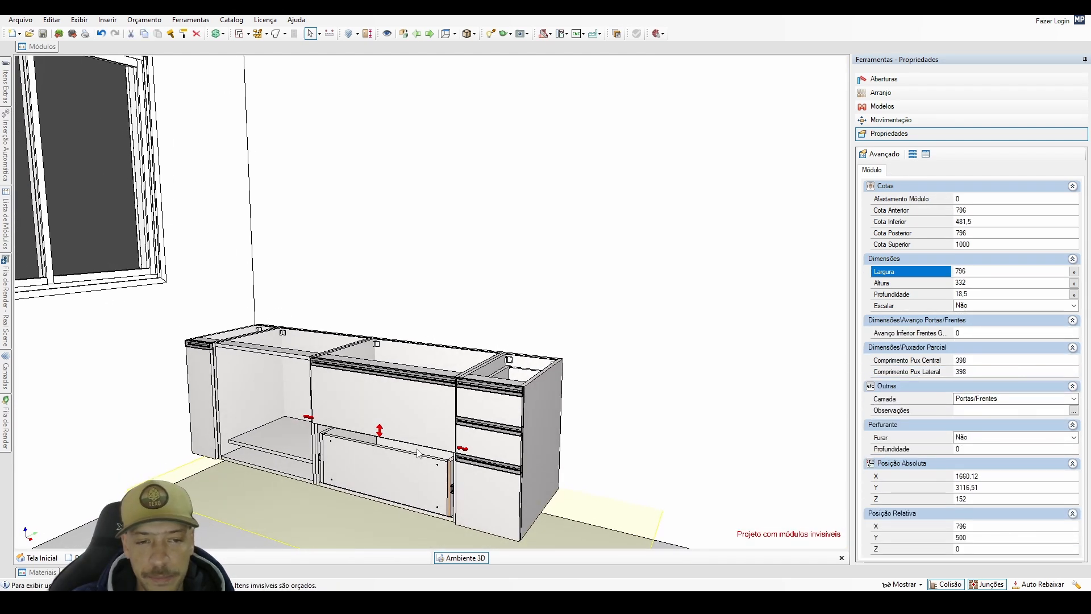
click(388, 478)
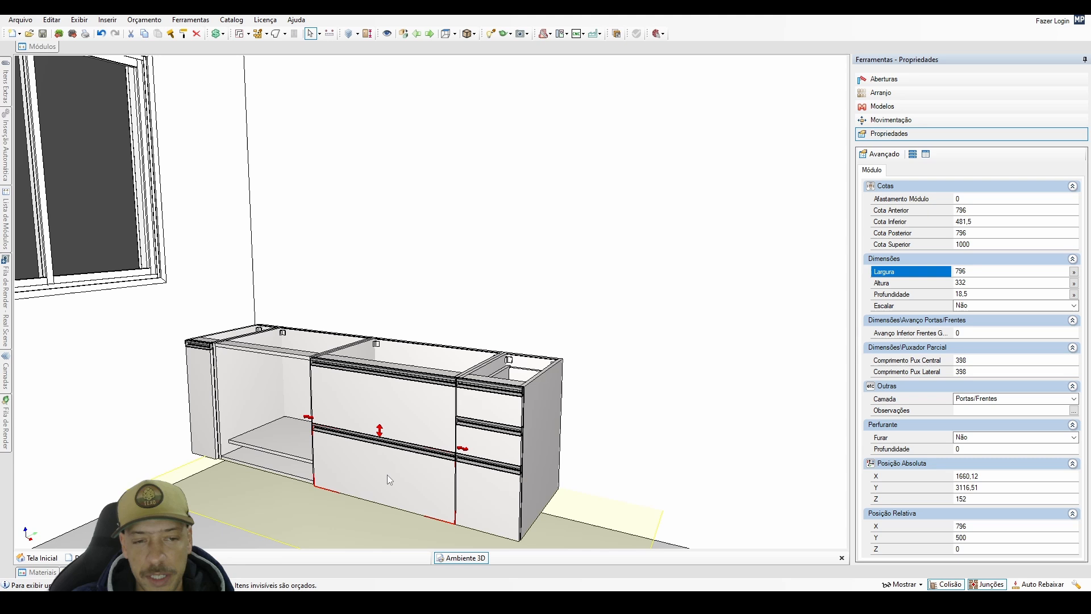
click(494, 415)
click(494, 414)
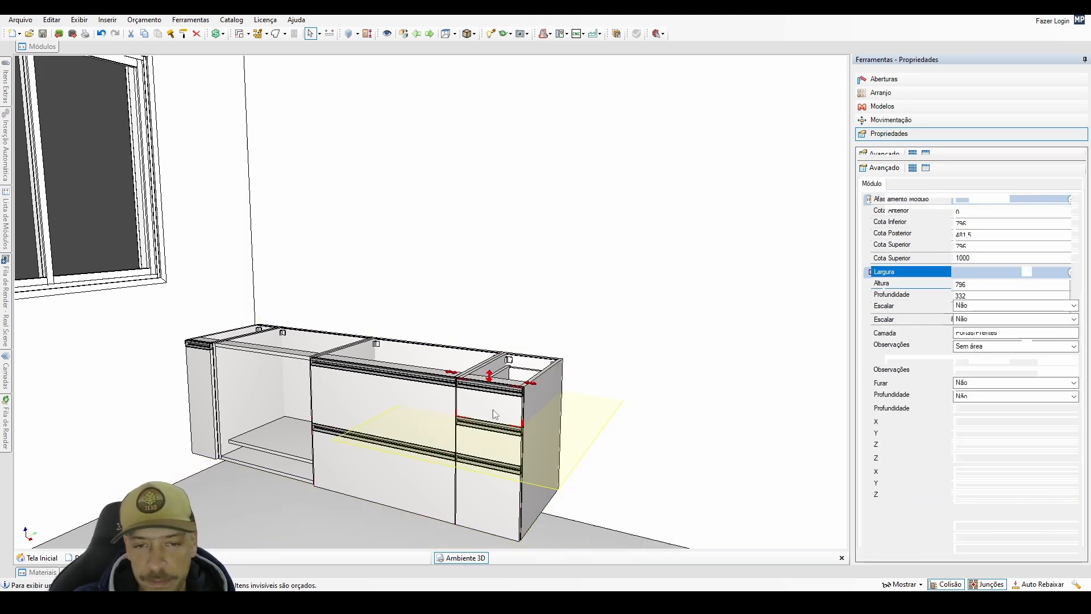
key(ctrl+i)
middle_drag(494, 414, 473, 431)
key(ctrl+i)
click(383, 431)
middle_drag(383, 431, 357, 438)
Set the Largura of the three-drawer cabinet to 400 mm.
click(429, 445)
click(955, 285)
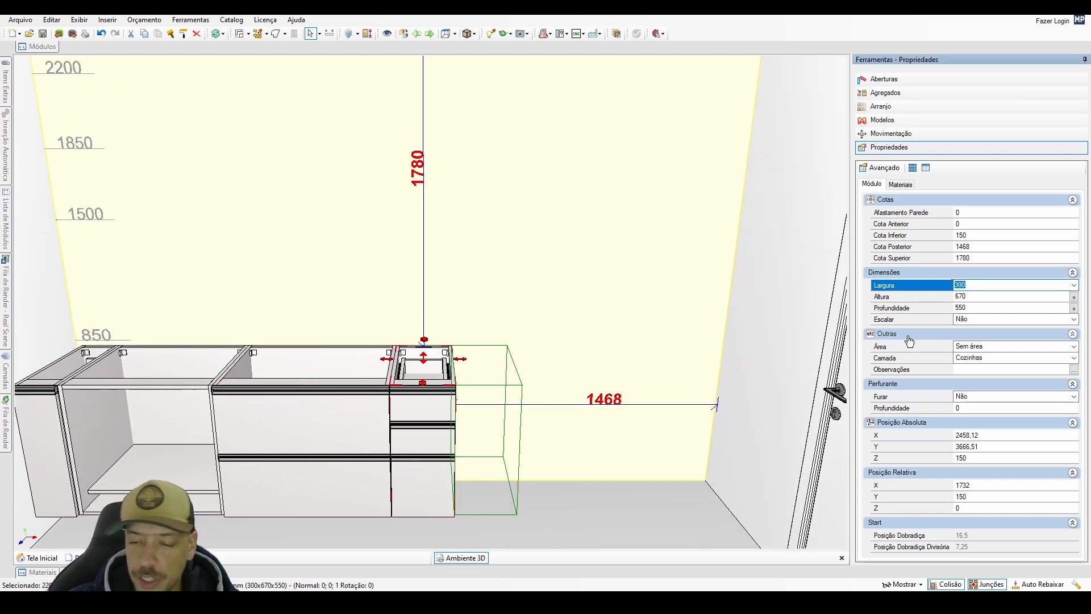
text(400)
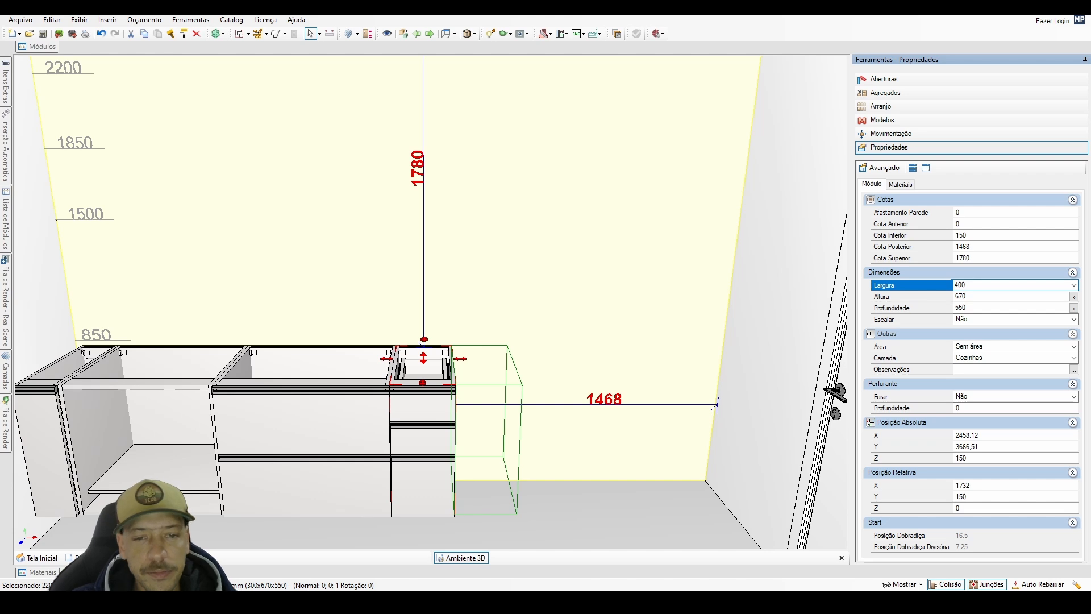
key(Return)
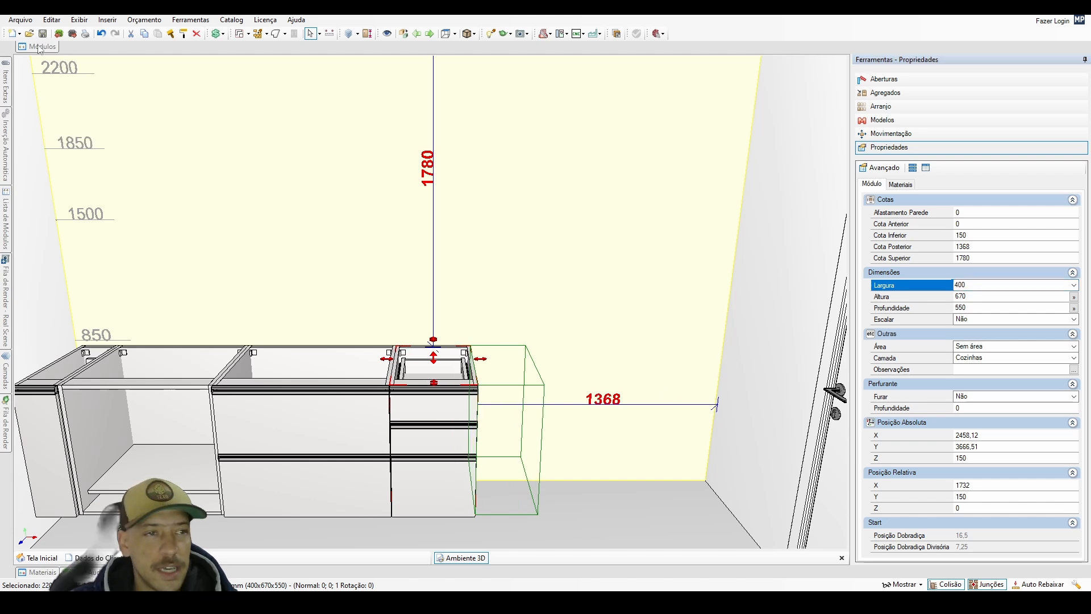
Insert the 400 1P (2901) pantry cabinet from Despenseiros on the back wall, in the corner nearest the door.
click(40, 48)
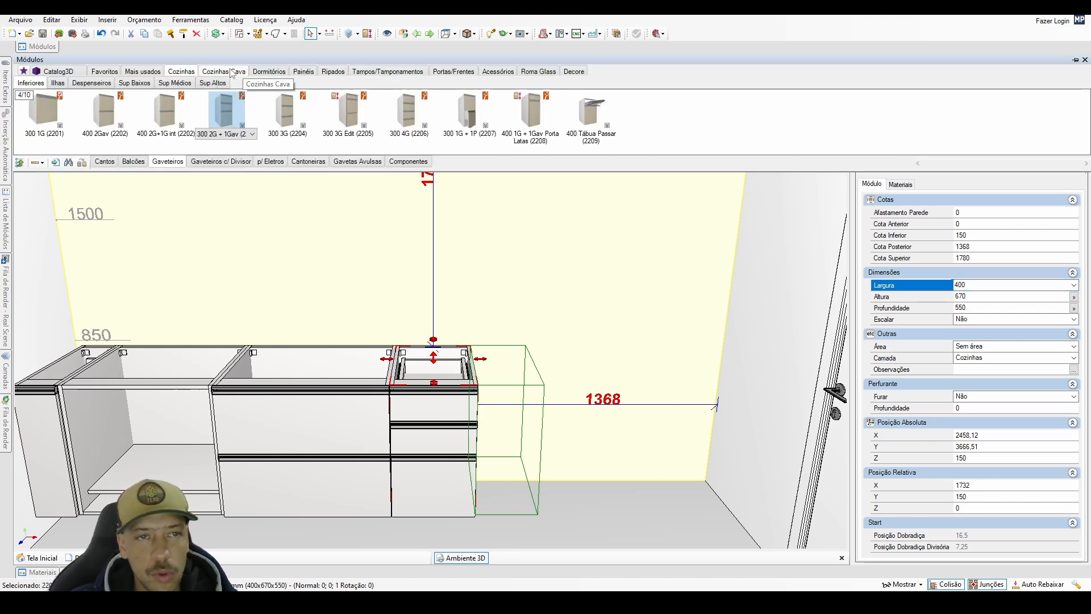
click(96, 85)
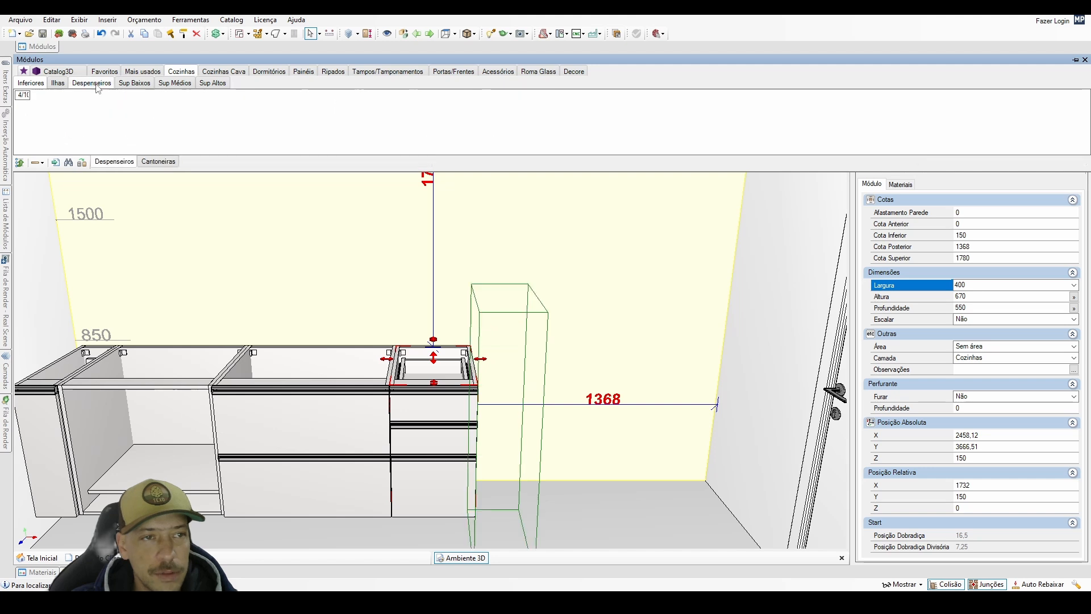
click(54, 134)
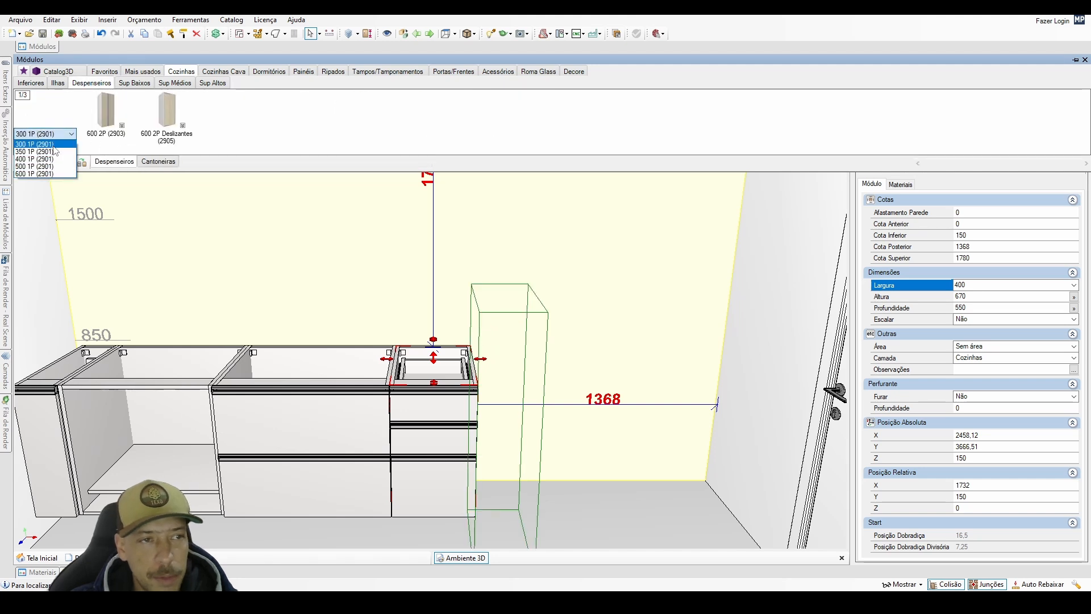
click(51, 159)
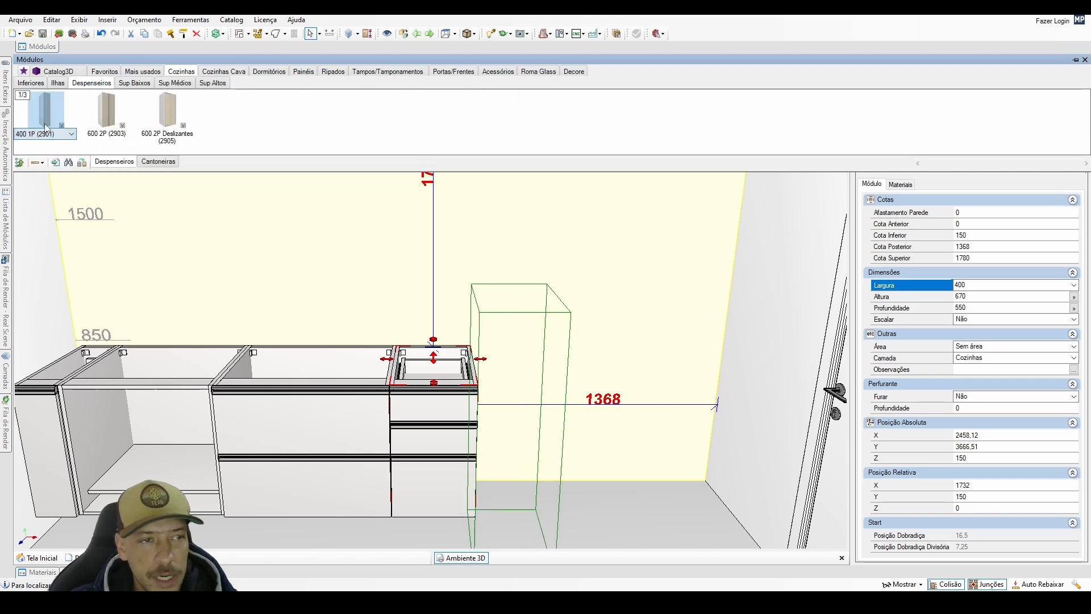
click(570, 449)
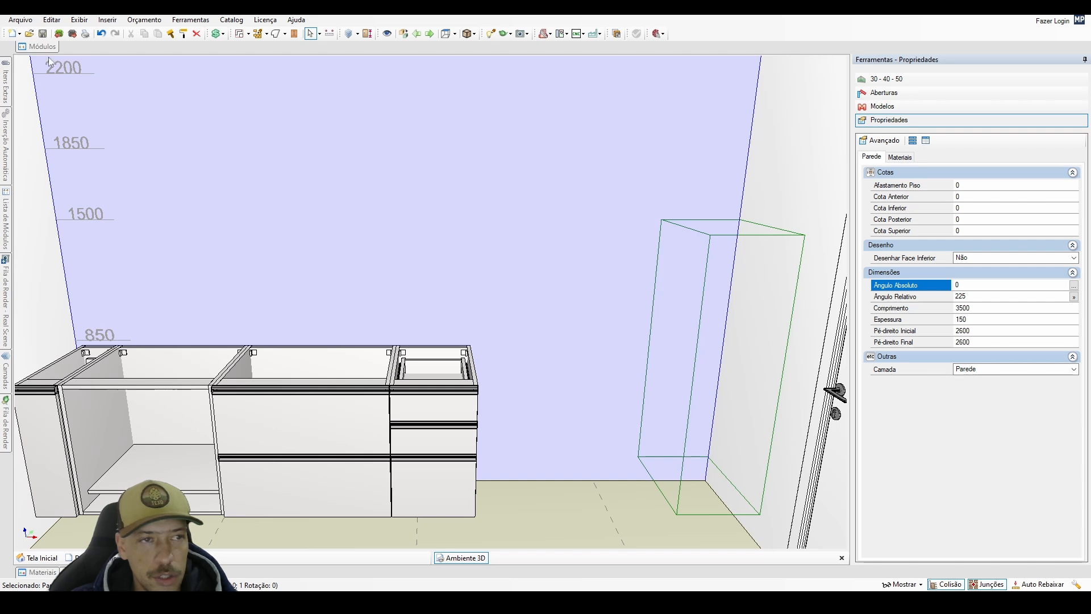
mouse_move(45, 49)
click(44, 118)
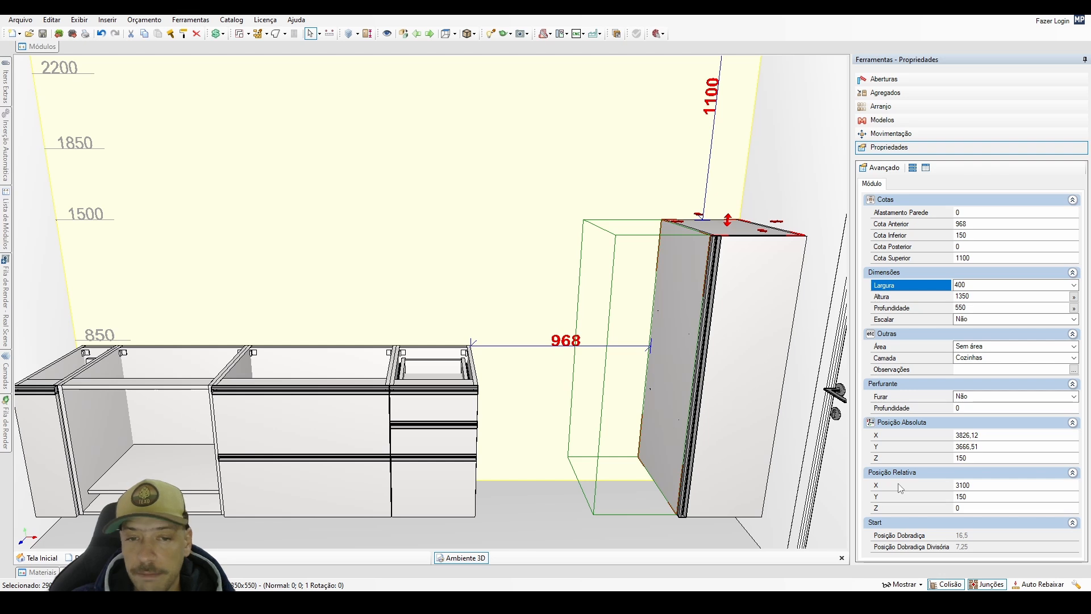
Set the pantry cabinet's Cota Anterior to 937 and compare its wall clearance with that of the 200 mm cabinet in the opposite corner.
double_click(960, 223)
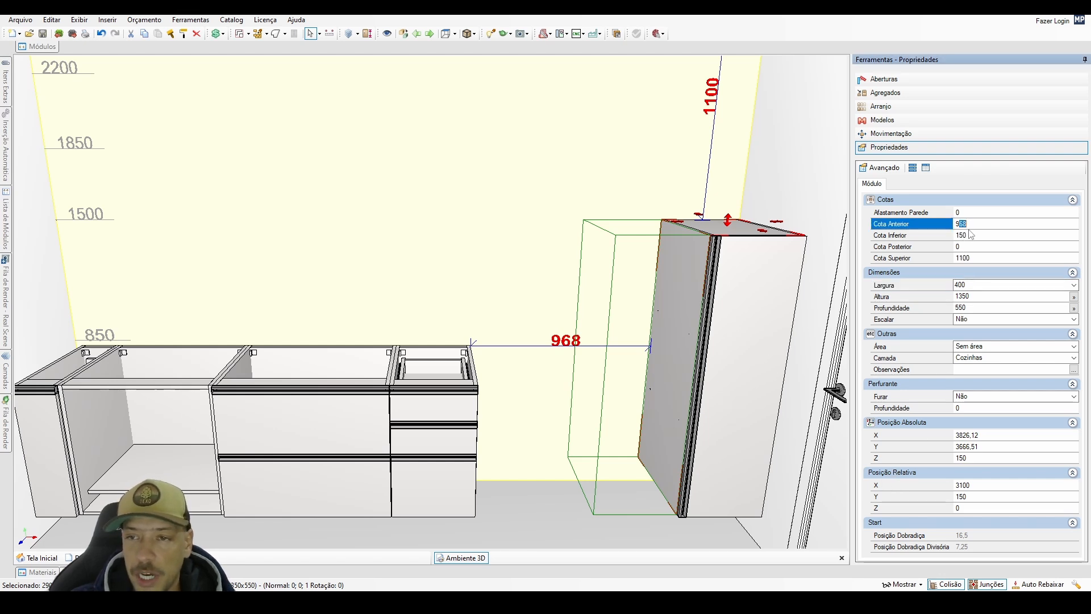
text(937)
key(Return)
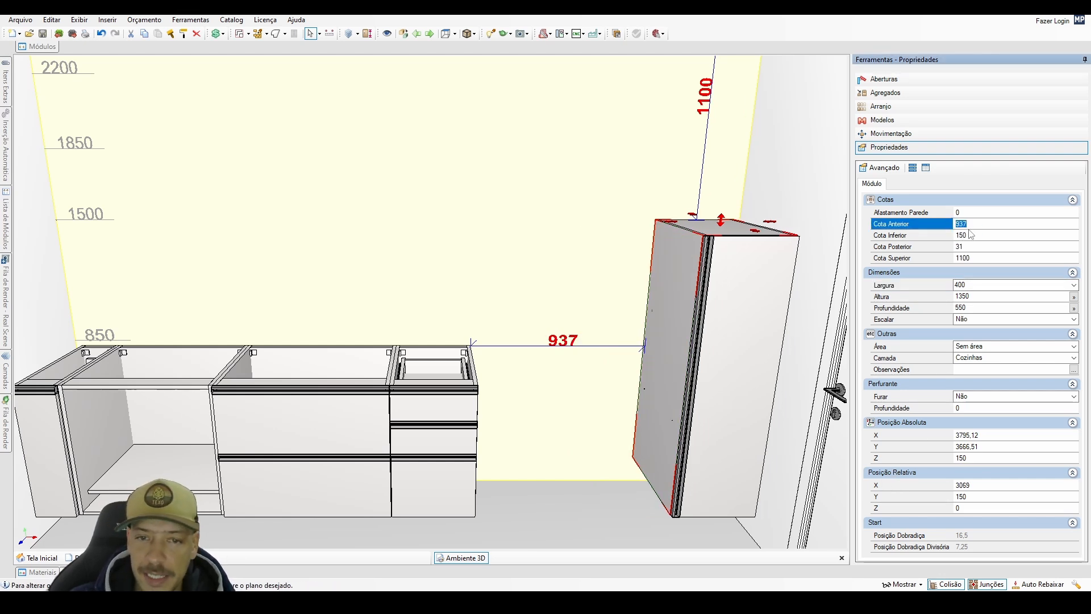
click(50, 453)
middle_drag(318, 395, 315, 334)
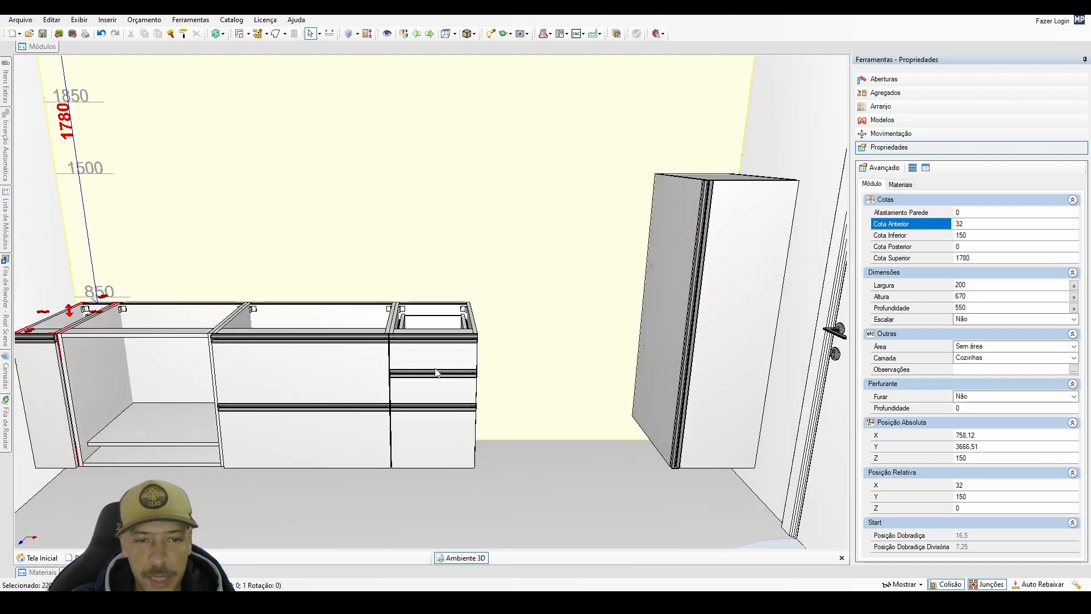
middle_drag(507, 358, 511, 372)
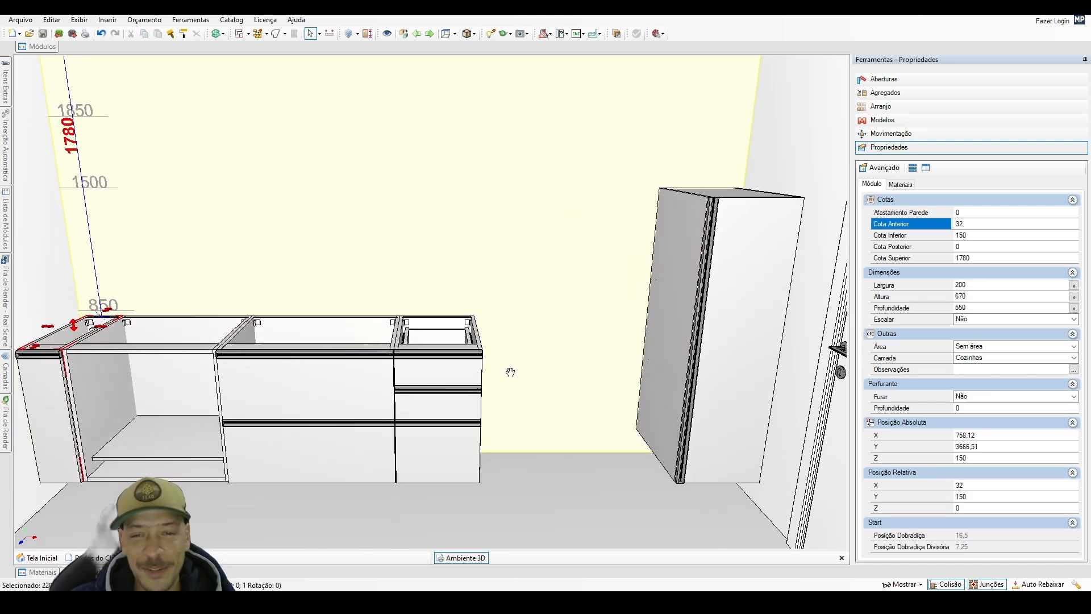
click(665, 391)
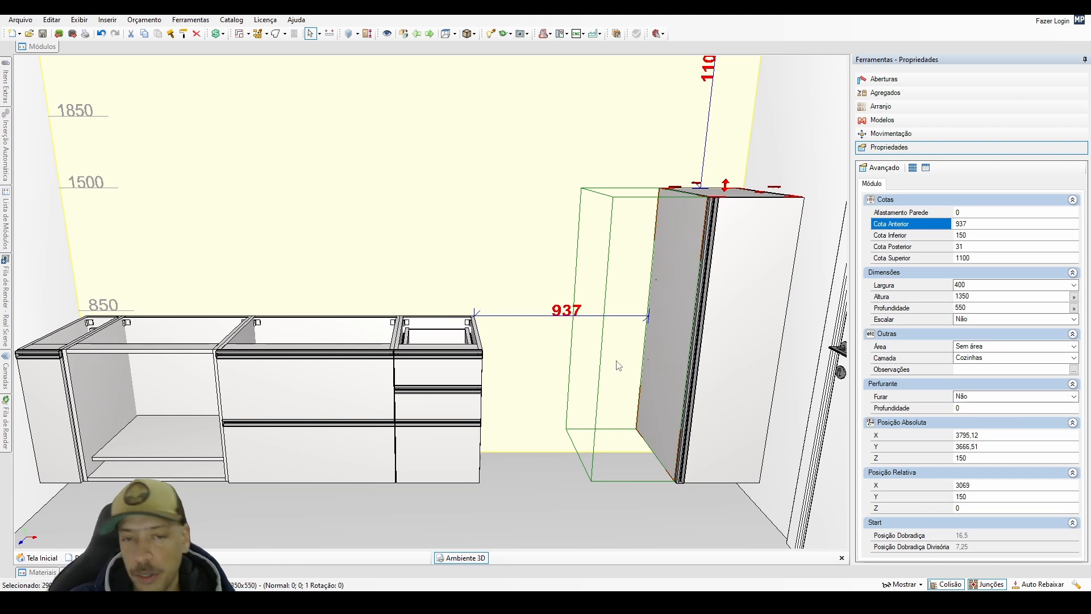
Browse the catalogue's Tamponamentos and Tampos for a board to use with the lower cabinets.
click(43, 48)
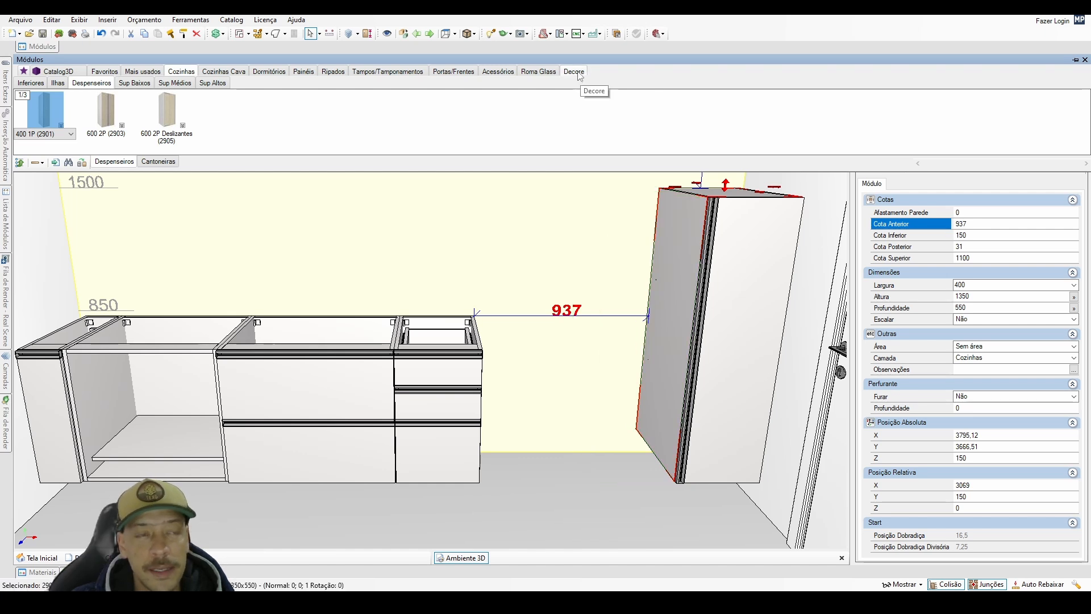
click(367, 73)
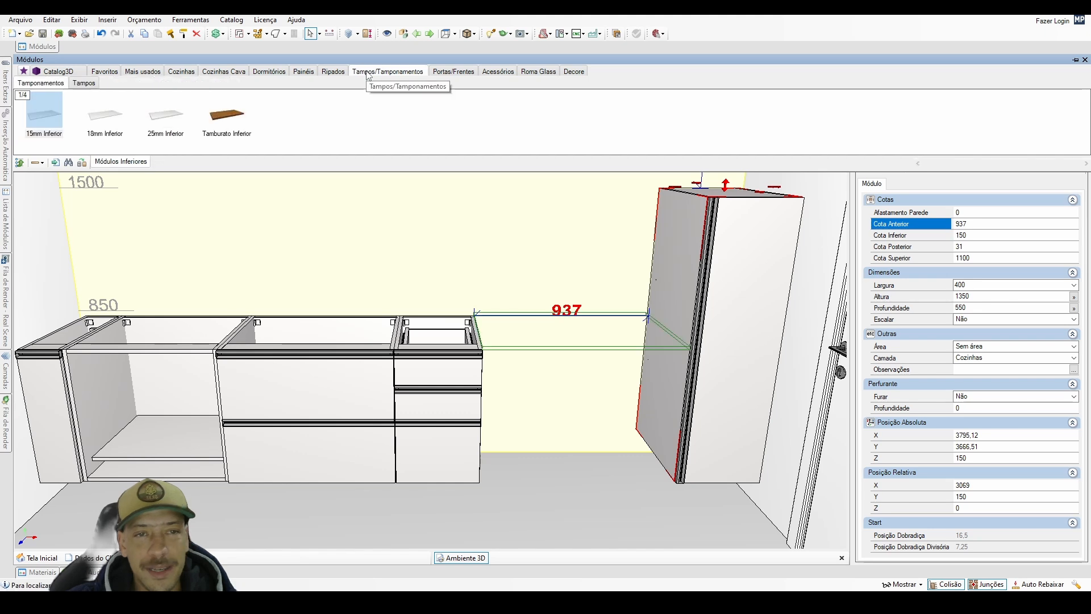
click(61, 122)
click(96, 122)
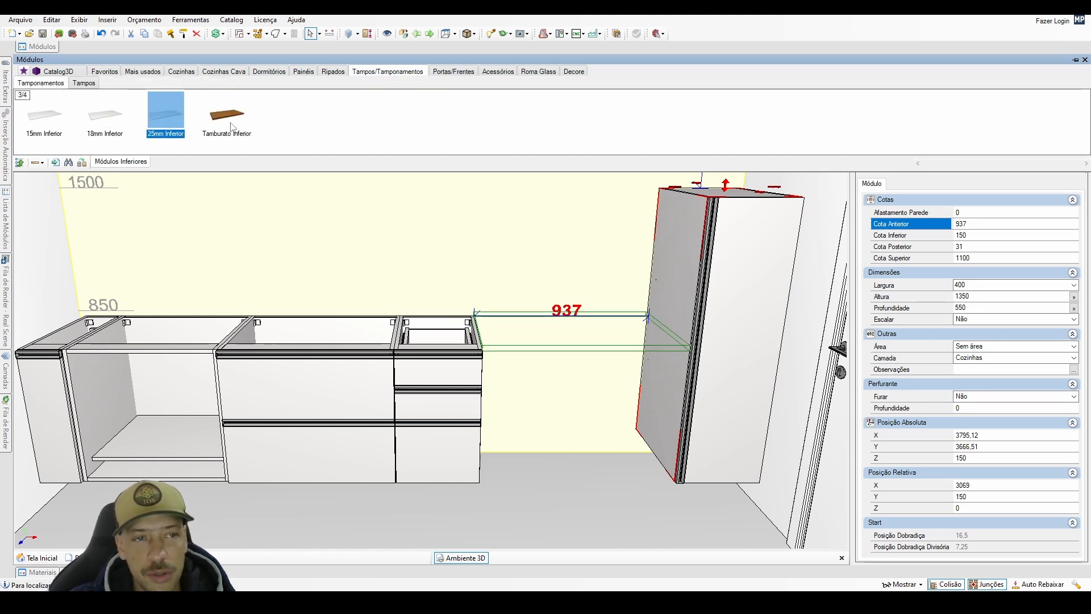
click(83, 83)
Insert the 2700 x 18 x 1800 horizontal panel from the 18mm Painéis on the back wall above the base cabinets.
click(305, 72)
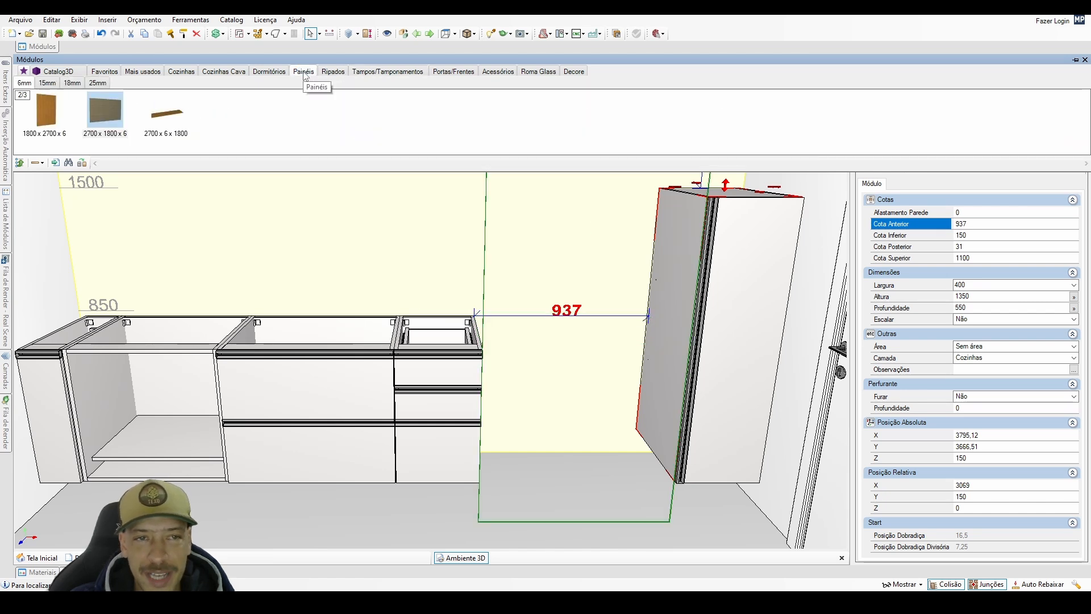
click(73, 83)
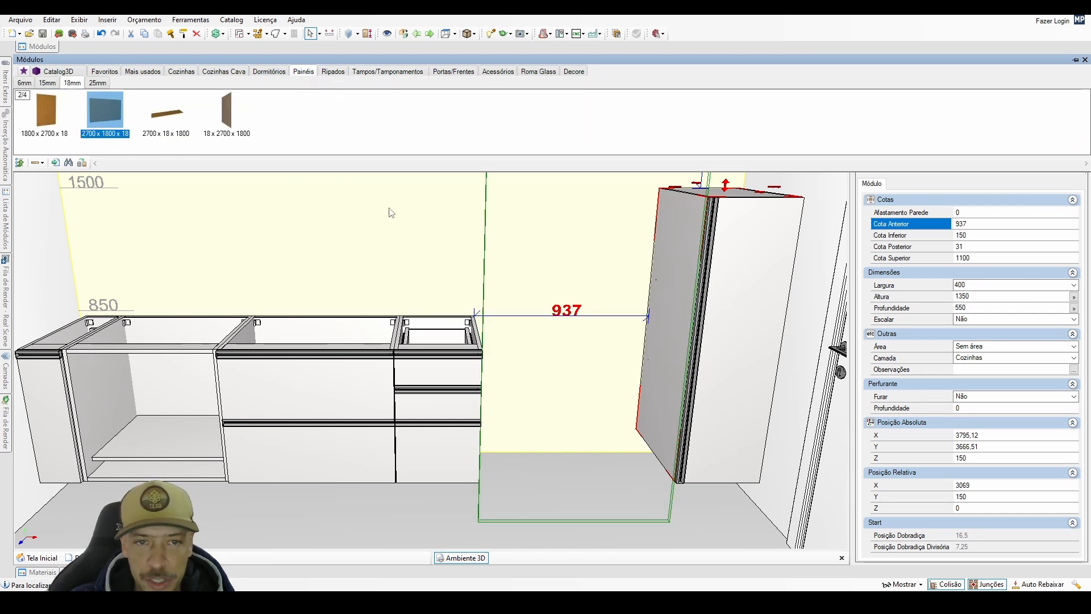
click(407, 224)
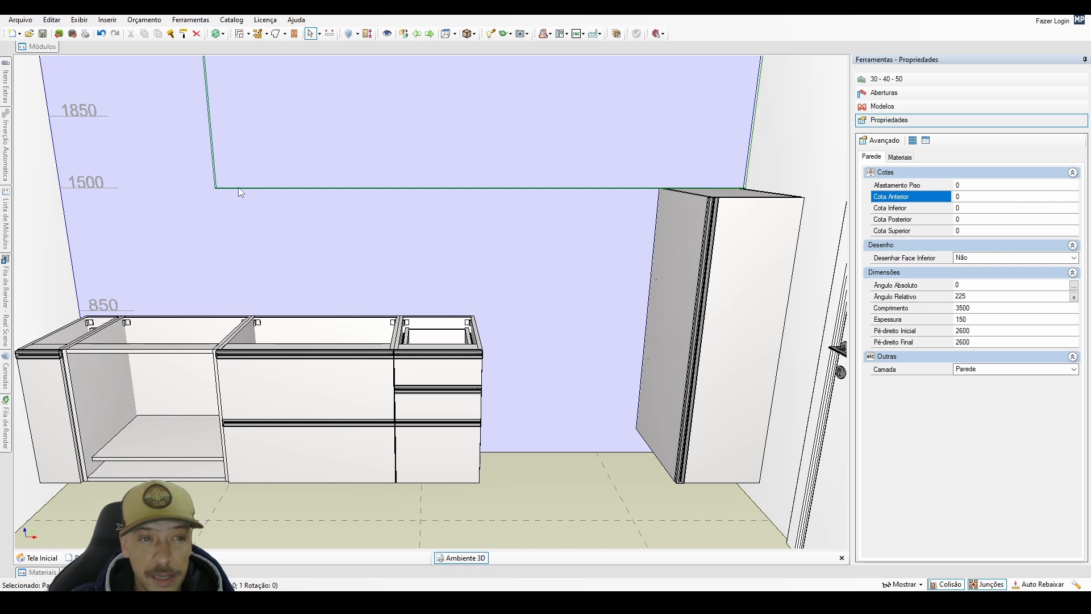
click(50, 46)
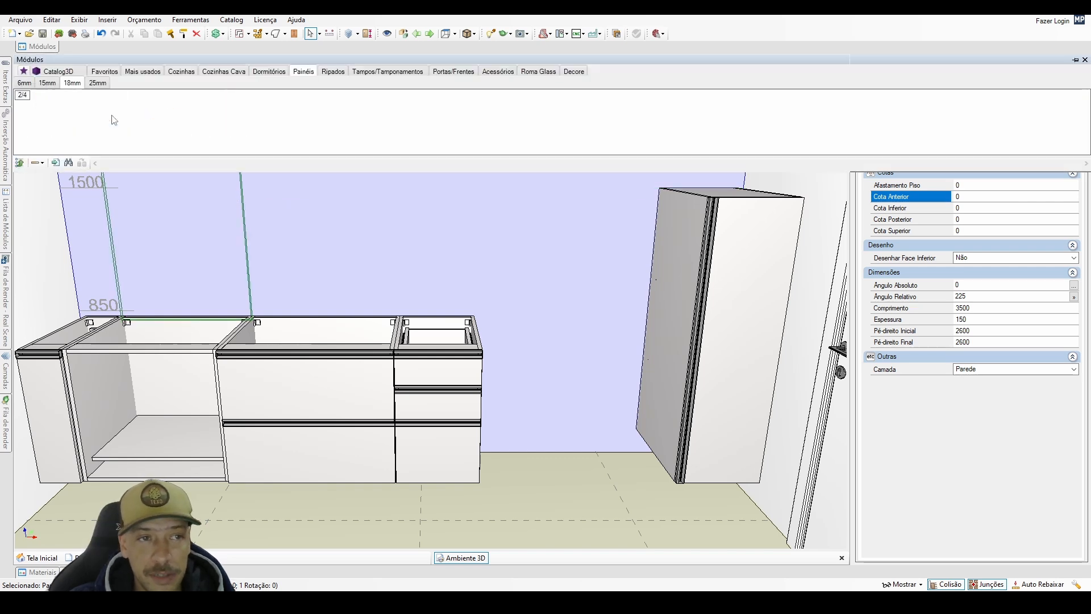
click(160, 114)
click(117, 204)
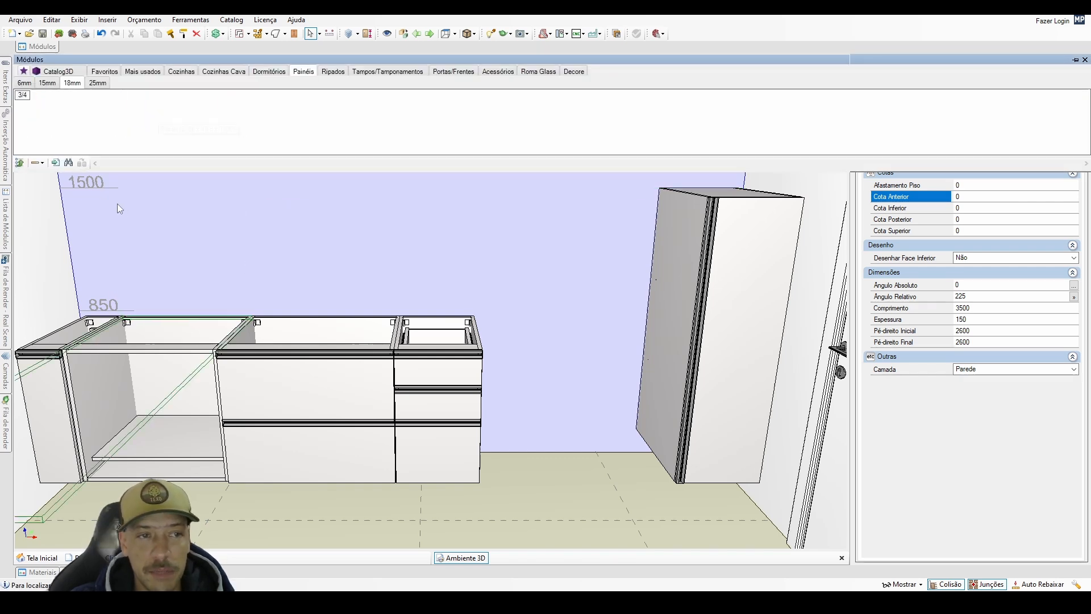
click(168, 113)
double_click(169, 113)
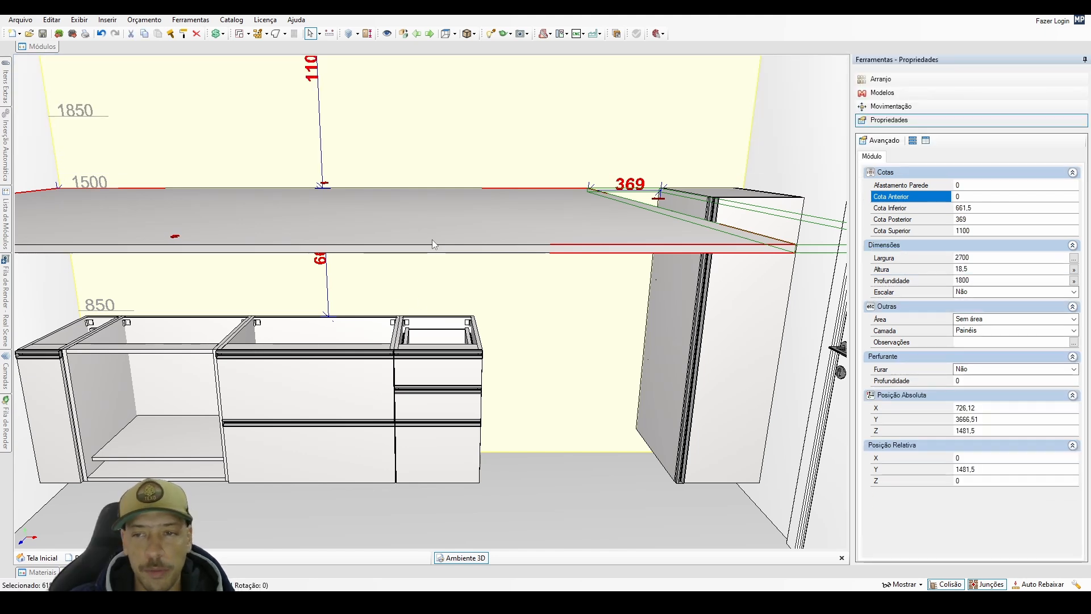
Check the Altura of the horizontal panel in its dimensions.
click(979, 271)
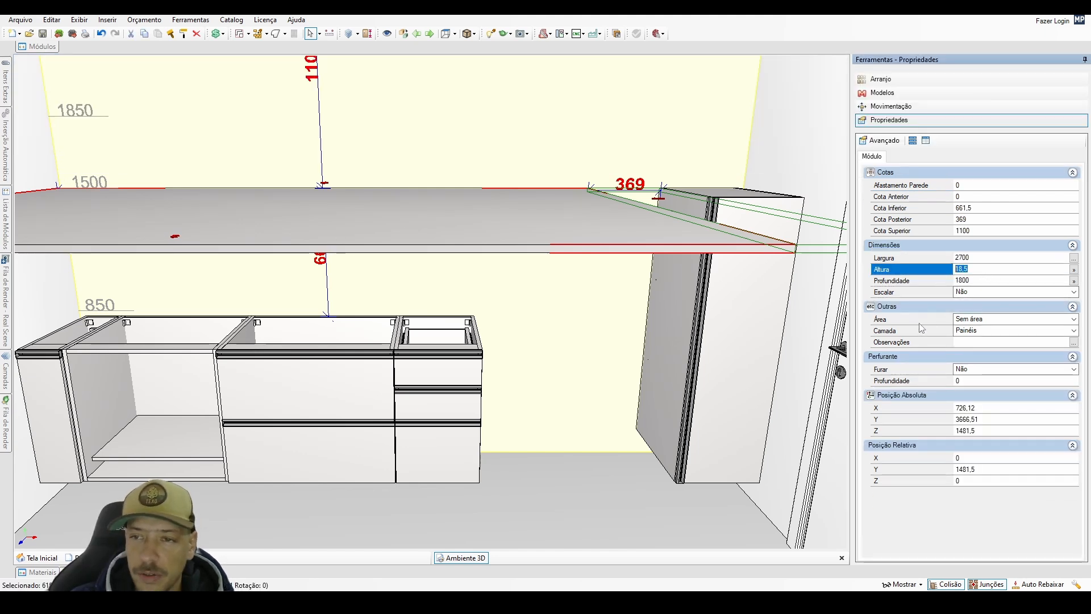
click(513, 212)
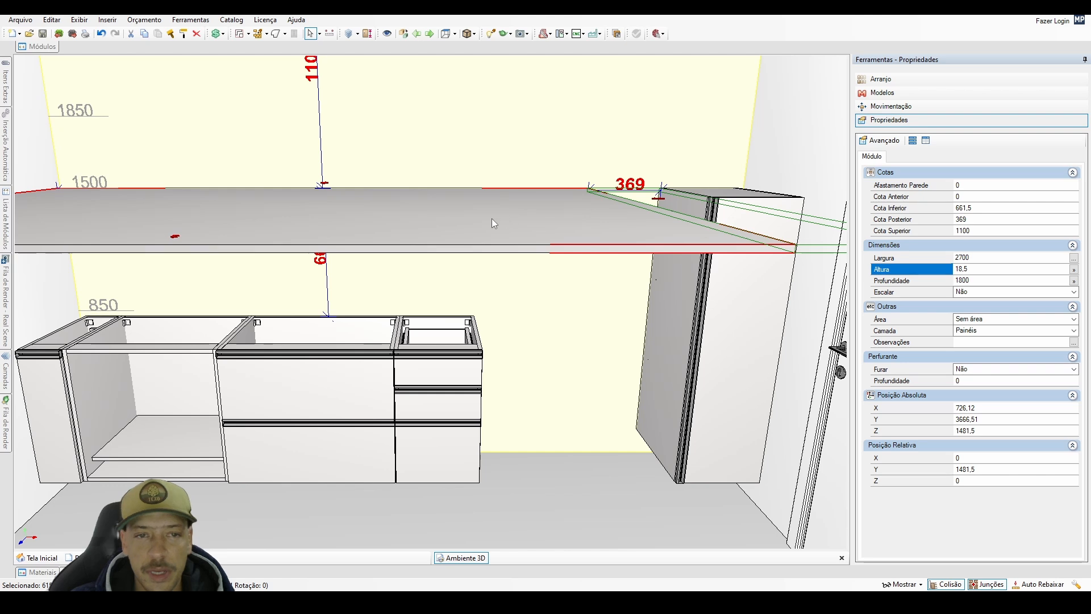
click(41, 47)
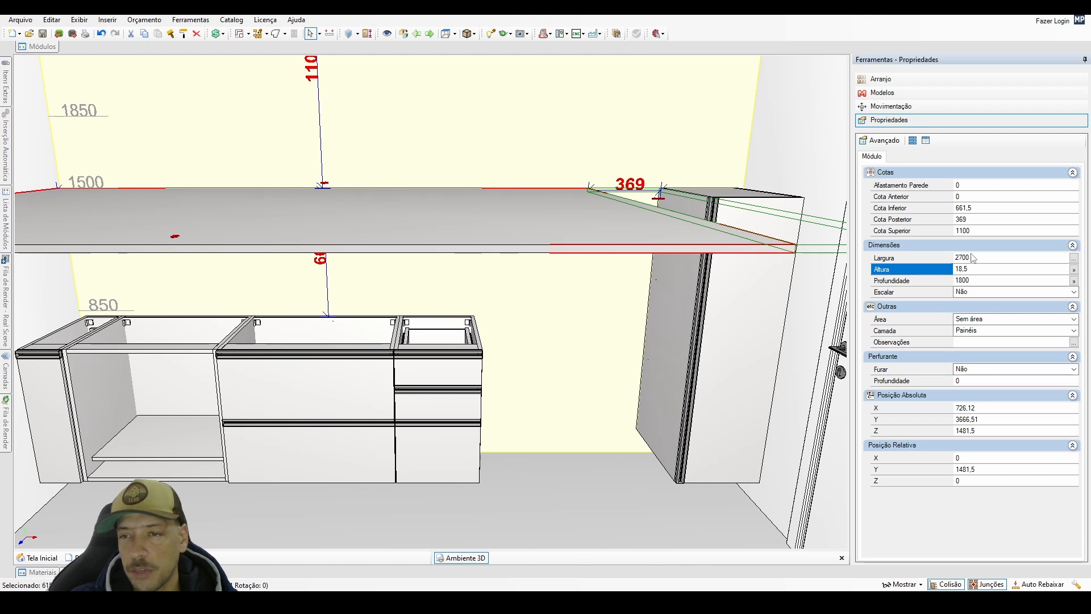
Try to replace the horizontal panel above the base cabinets with the 2700 x 1800 x 18 panel from the 18mm Painéis.
click(41, 47)
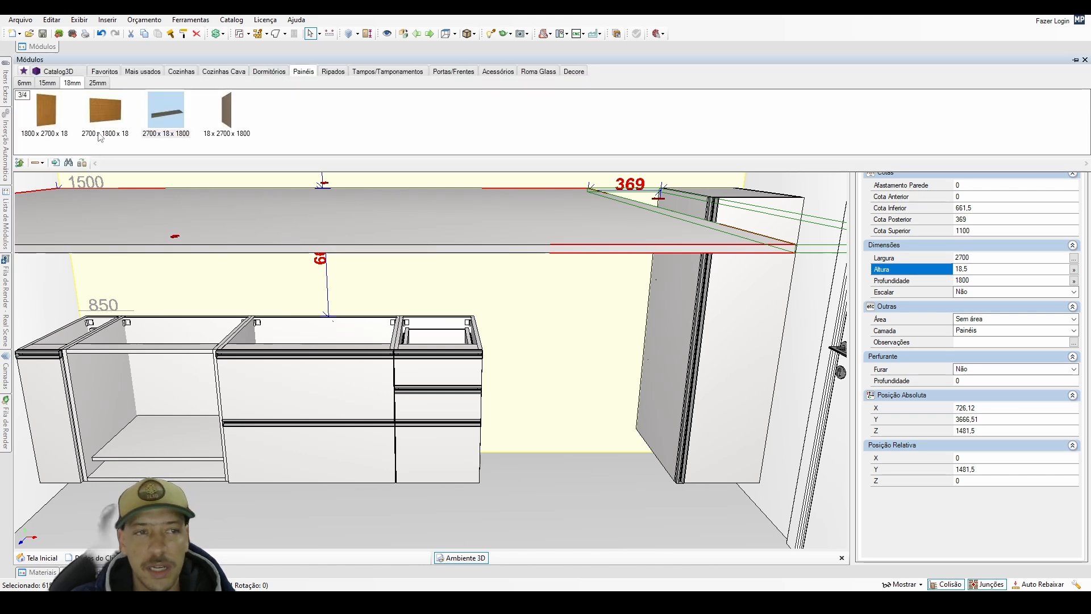
click(106, 116)
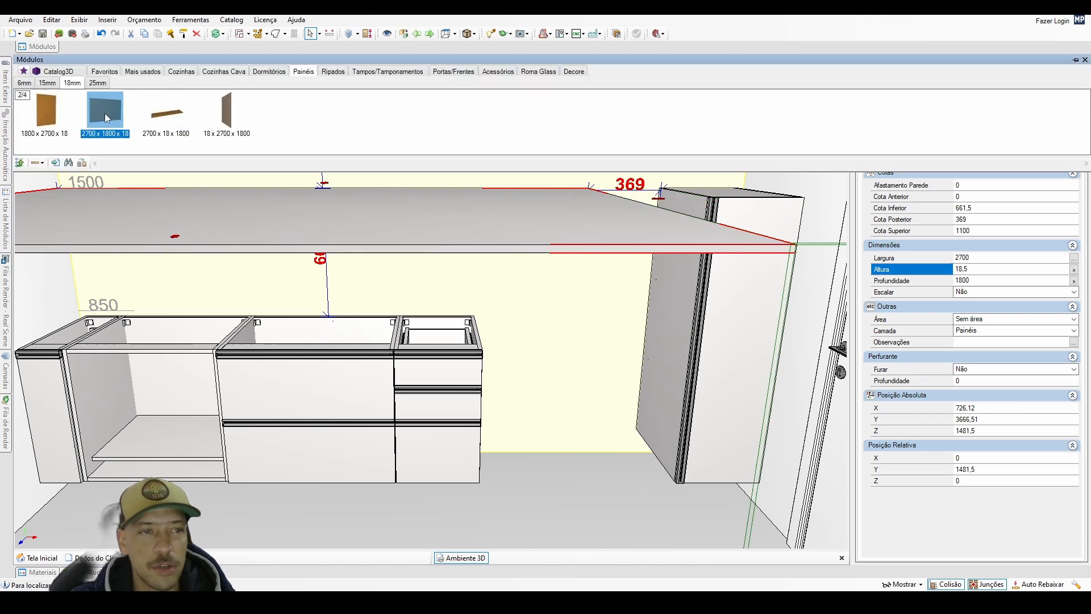
click(82, 163)
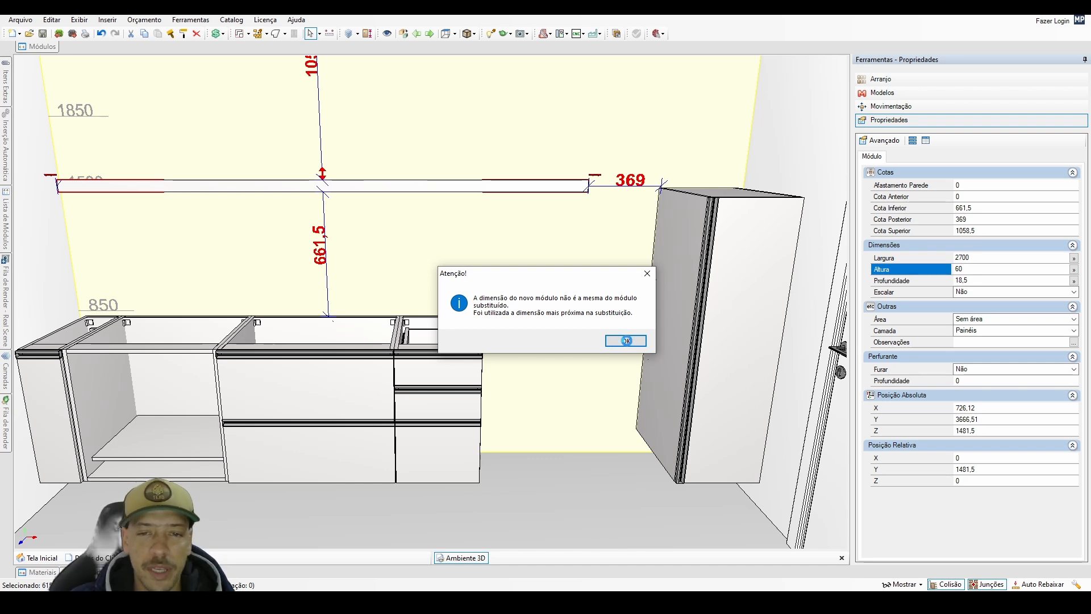
click(625, 341)
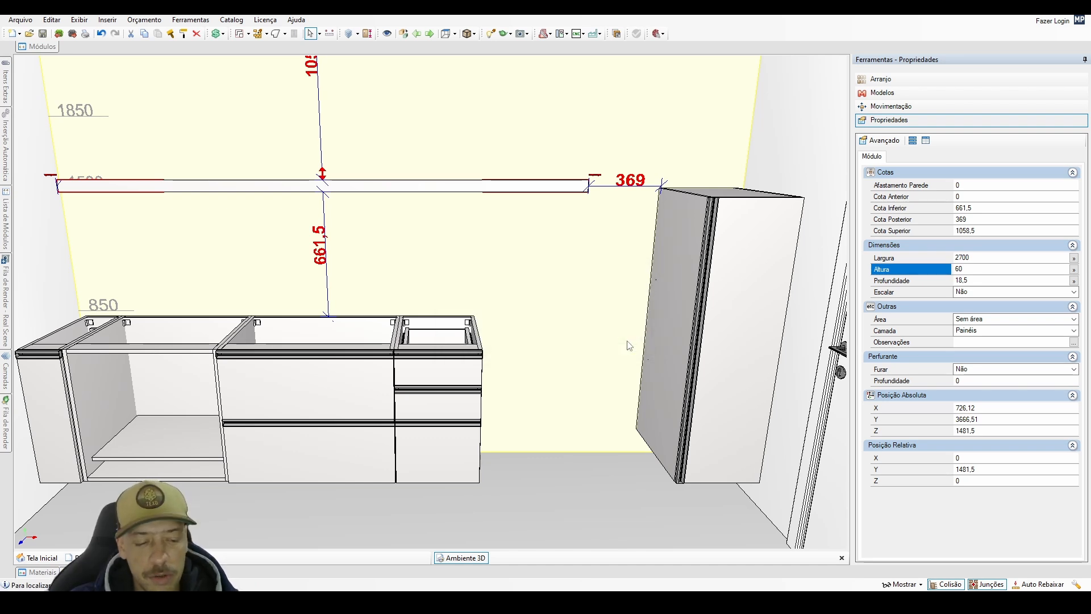
click(556, 239)
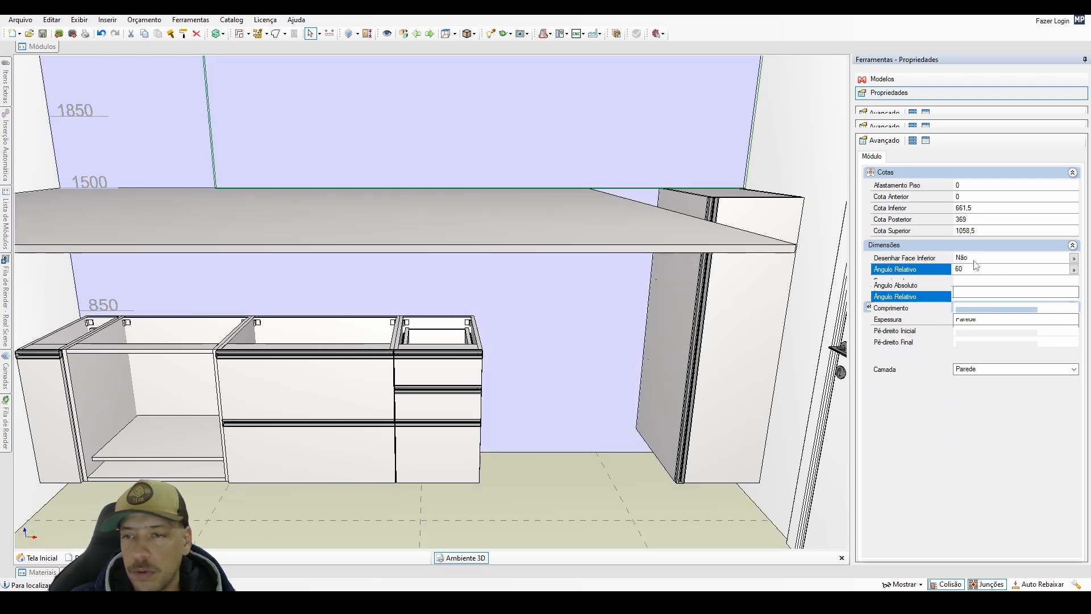
Check the horizontal panel's Largura and compare the panel with the 2700 x 18 x 1800 entry in the catalogue.
click(608, 217)
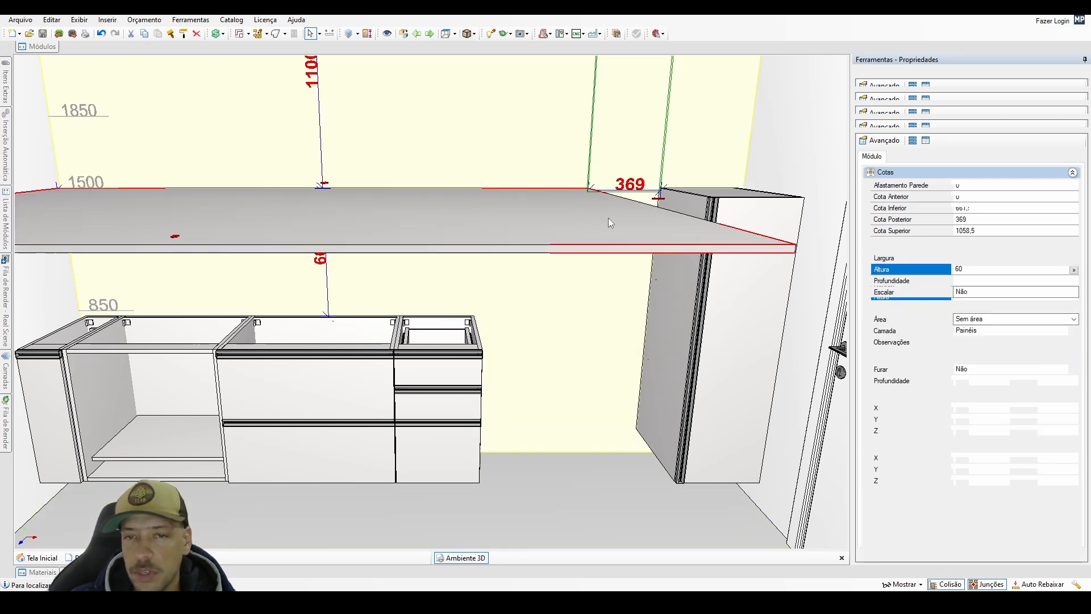
click(979, 259)
click(38, 46)
click(165, 119)
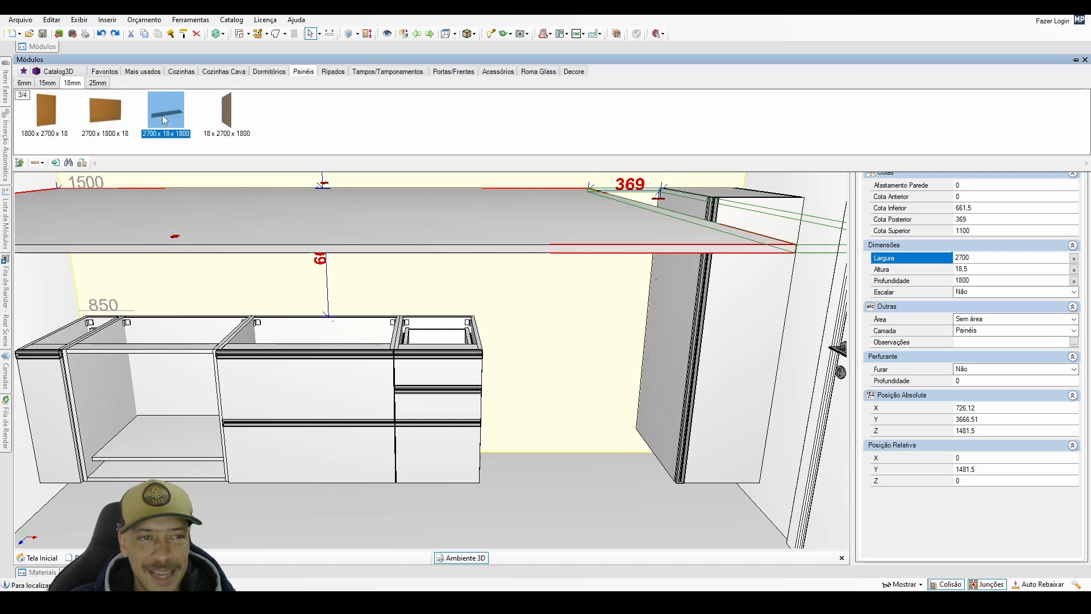
click(992, 262)
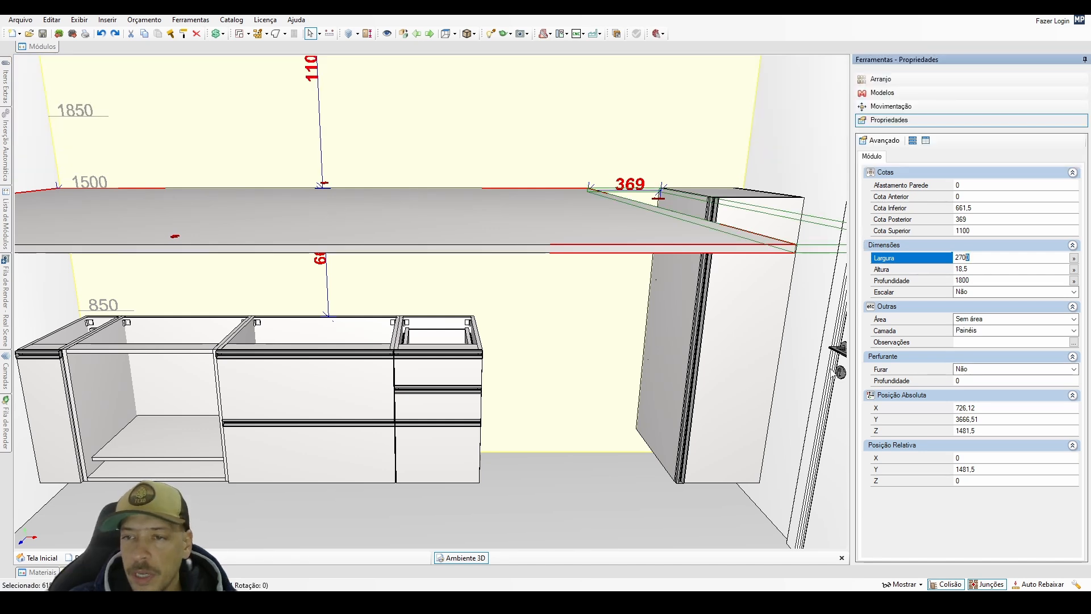
click(554, 372)
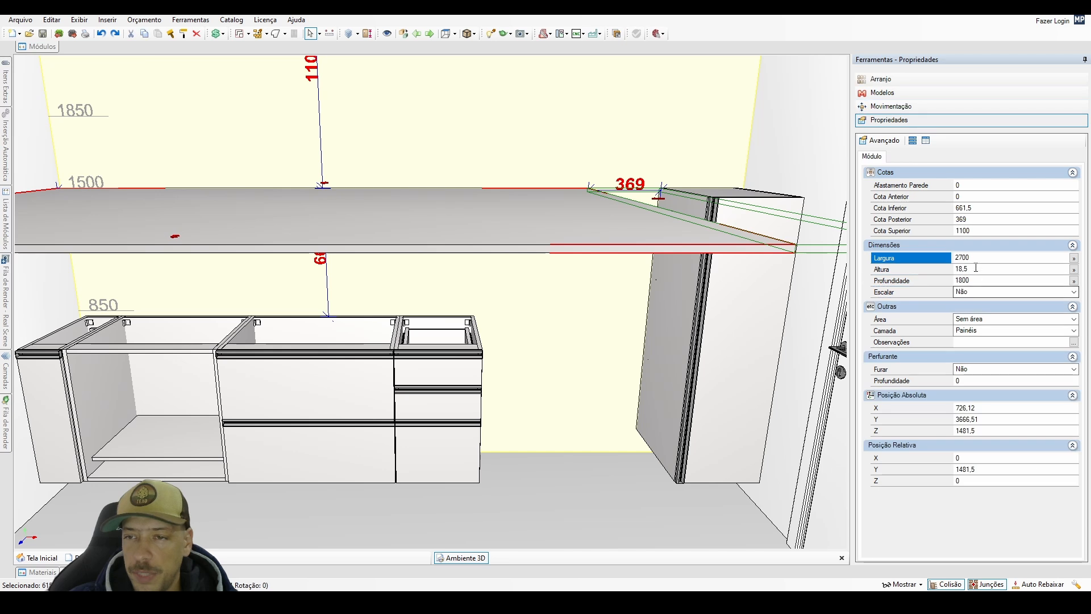
Set the horizontal panel's Largura to 2450-60.
click(888, 259)
text(1450)
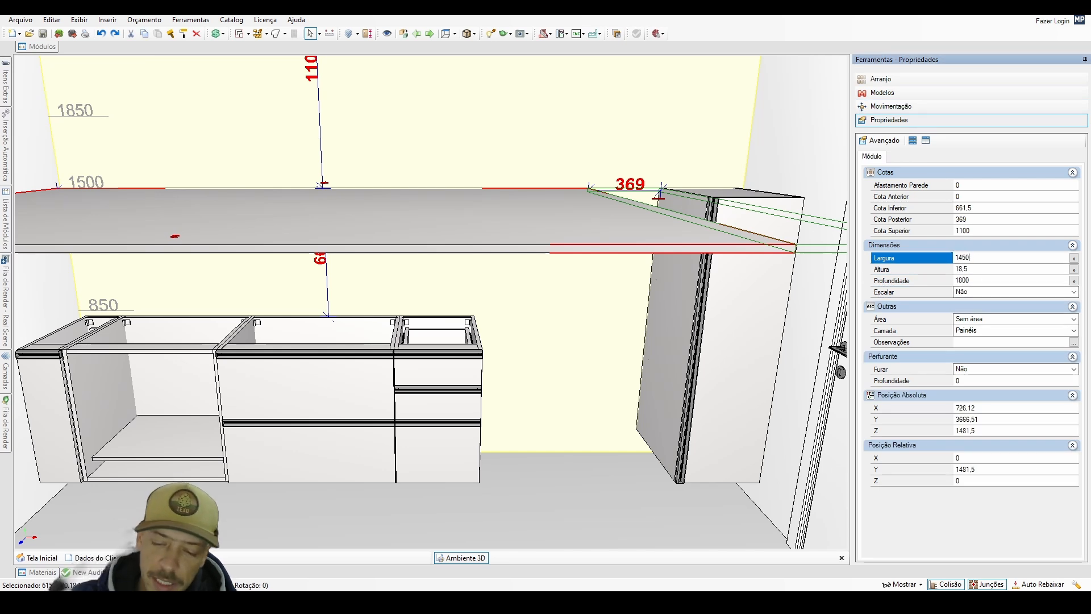
text(-60)
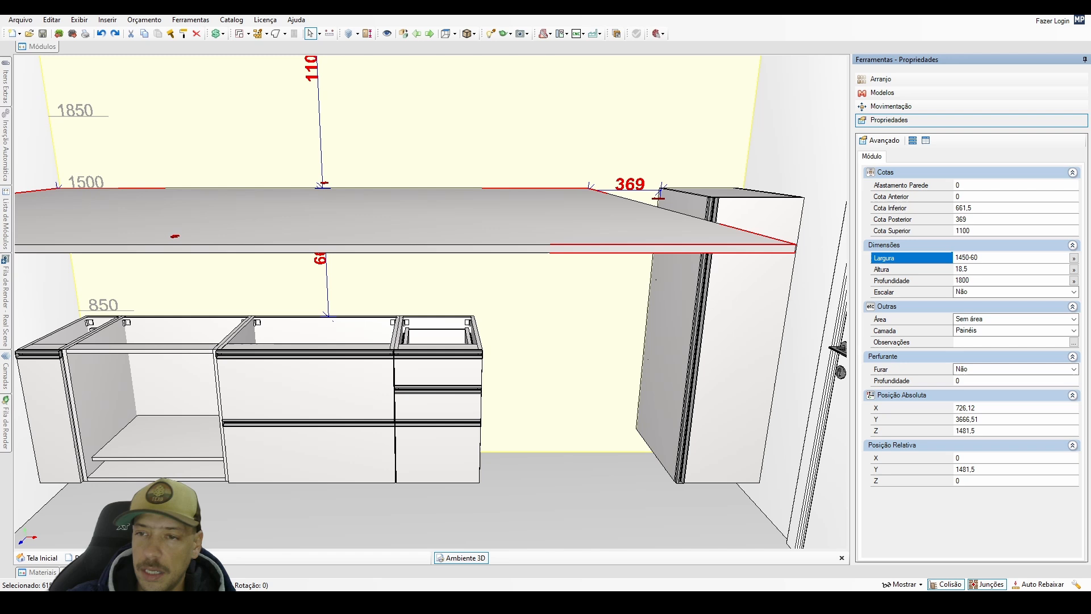
key(Left)
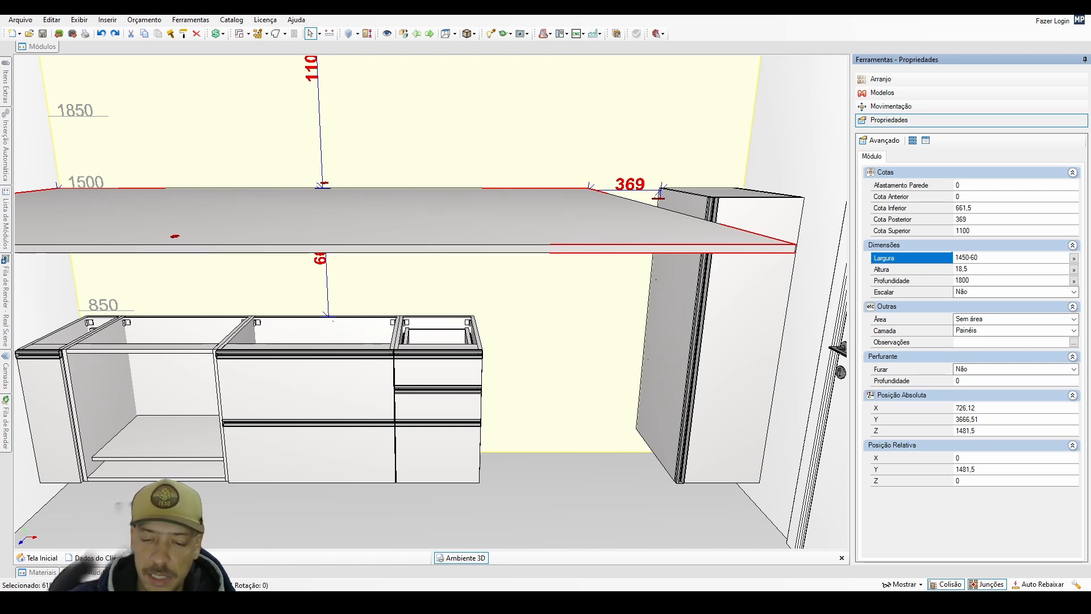
key(Home)
key(Delete)
text(2)
key(Return)
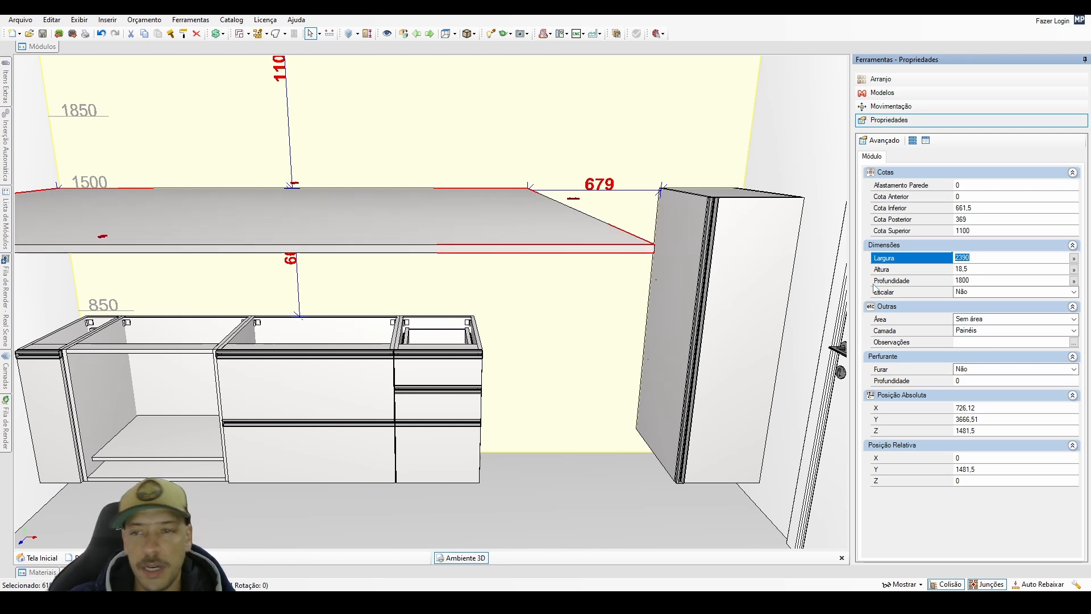
Set the Profundidade of the pantry cabinet and the base cabinets together to 590.
click(671, 366)
ctrl+click(449, 424)
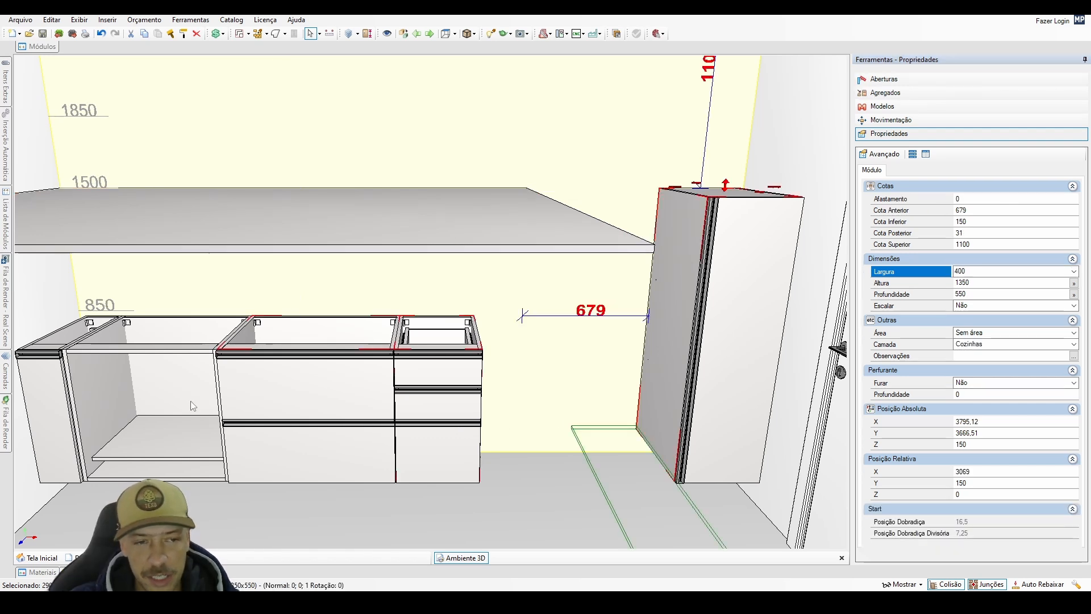
ctrl+click(61, 444)
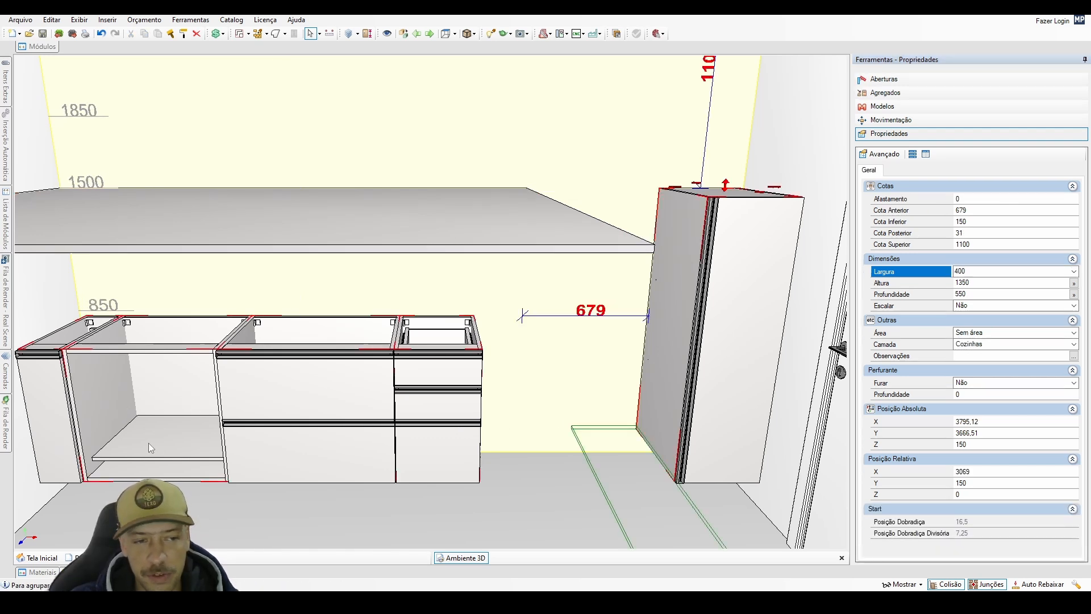
click(960, 293)
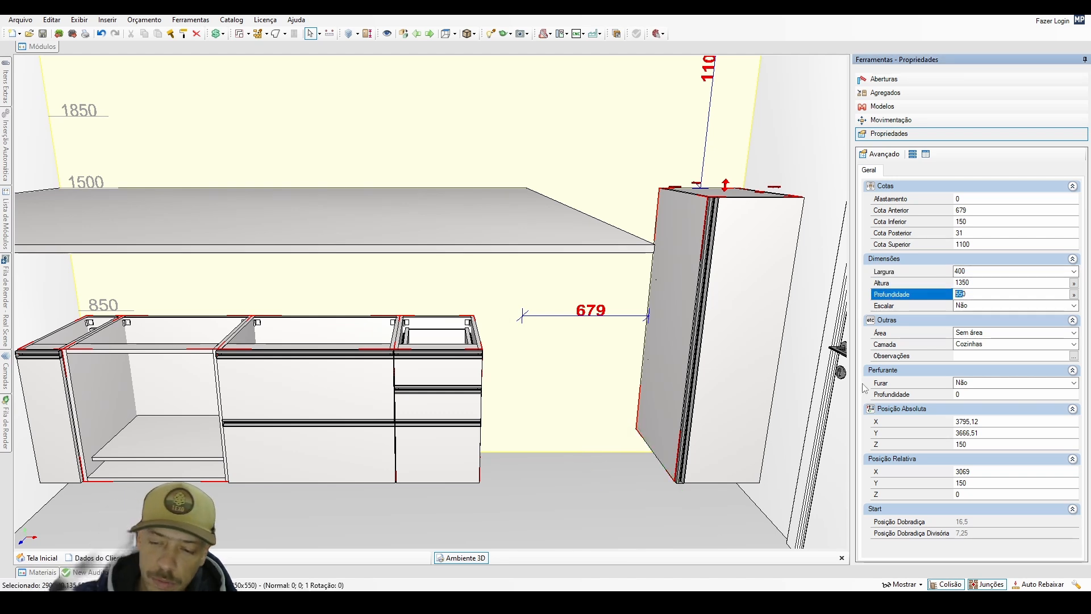
text(59)
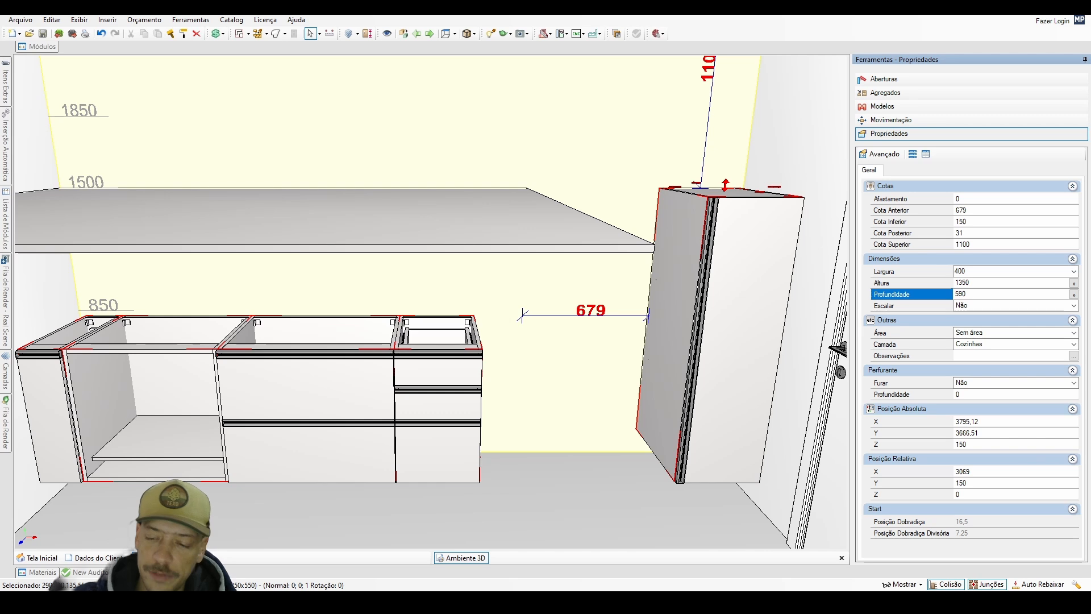
text(0)
key(Return)
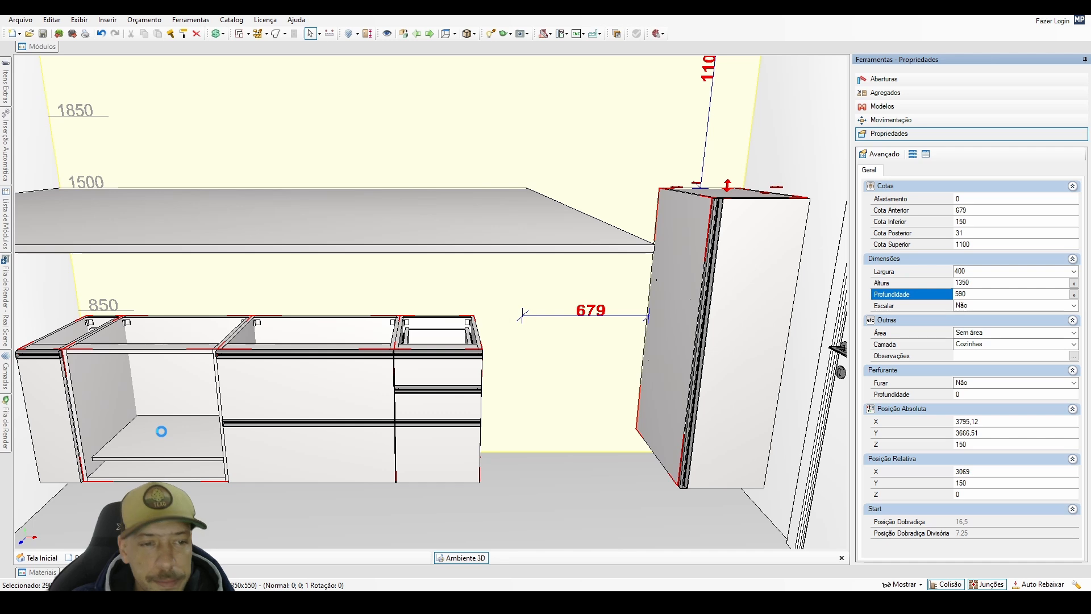
Exclude the pantry cabinet from the selection and set the Altura of the base cabinets to 720.
shift+click(733, 326)
click(978, 283)
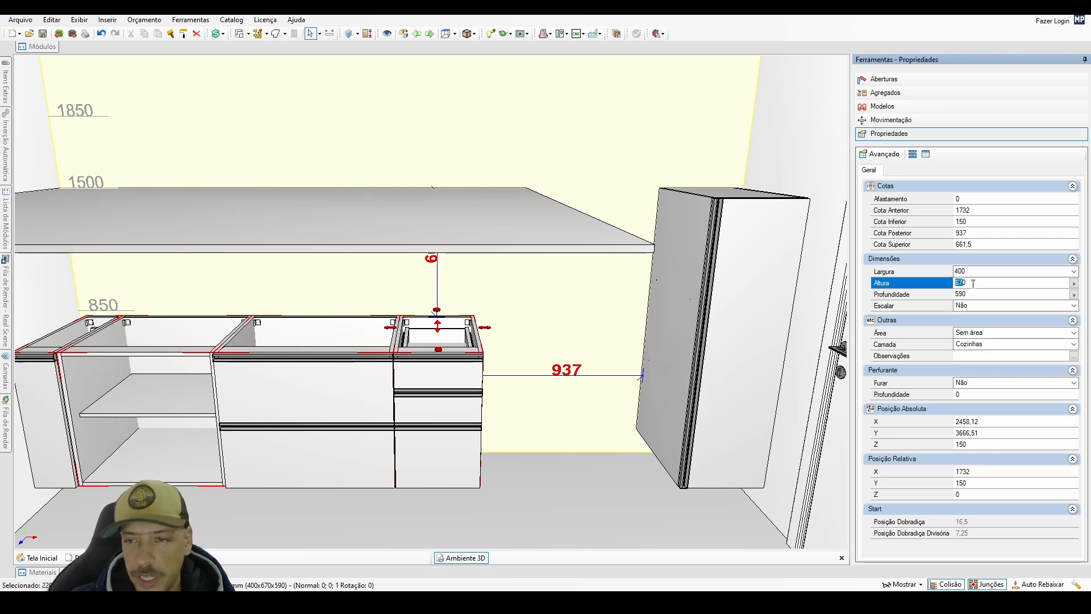
text(720)
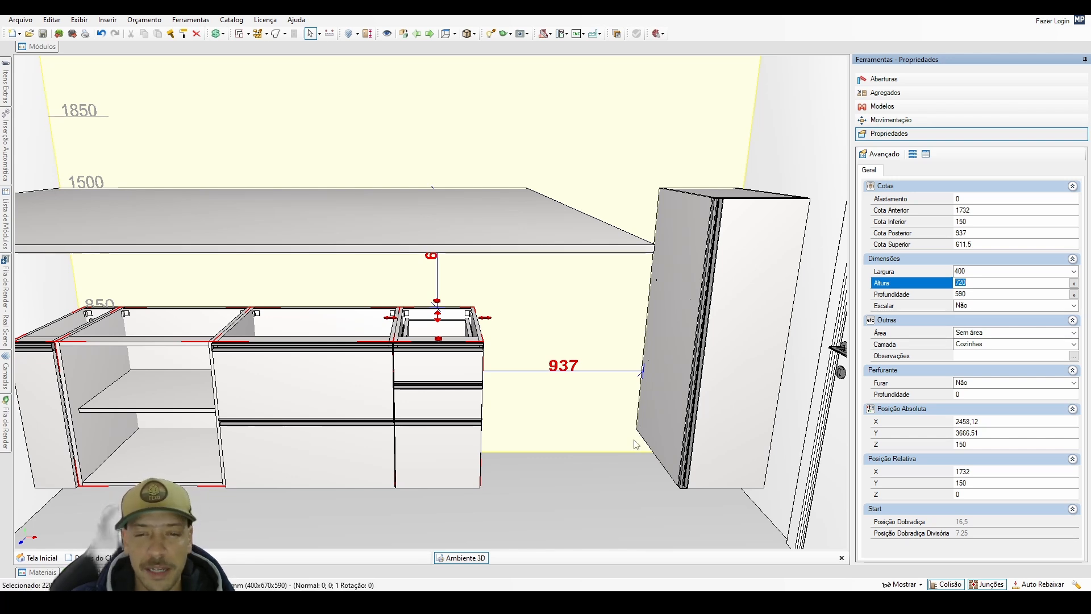
Inspect the drawer cabinet's Altura and Cota Inferior and its gap to the pantry cabinet, finishing with a frontal view of the back wall.
mouse_move(561, 440)
middle_down()
mouse_move(512, 455)
mouse_move(506, 431)
mouse_move(578, 441)
middle_up()
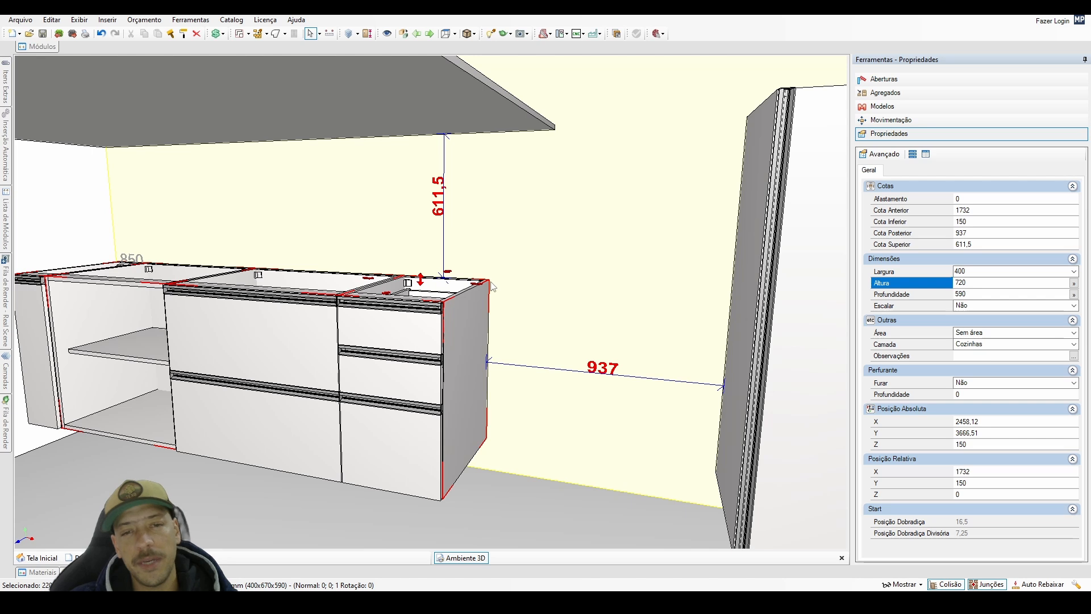
middle_drag(579, 348, 494, 301)
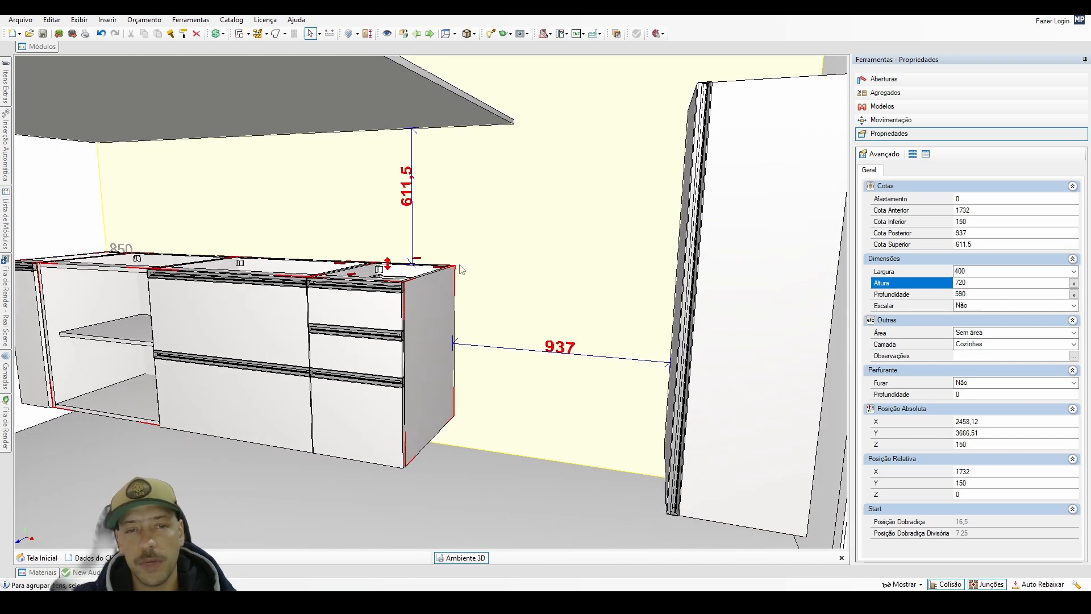
click(451, 281)
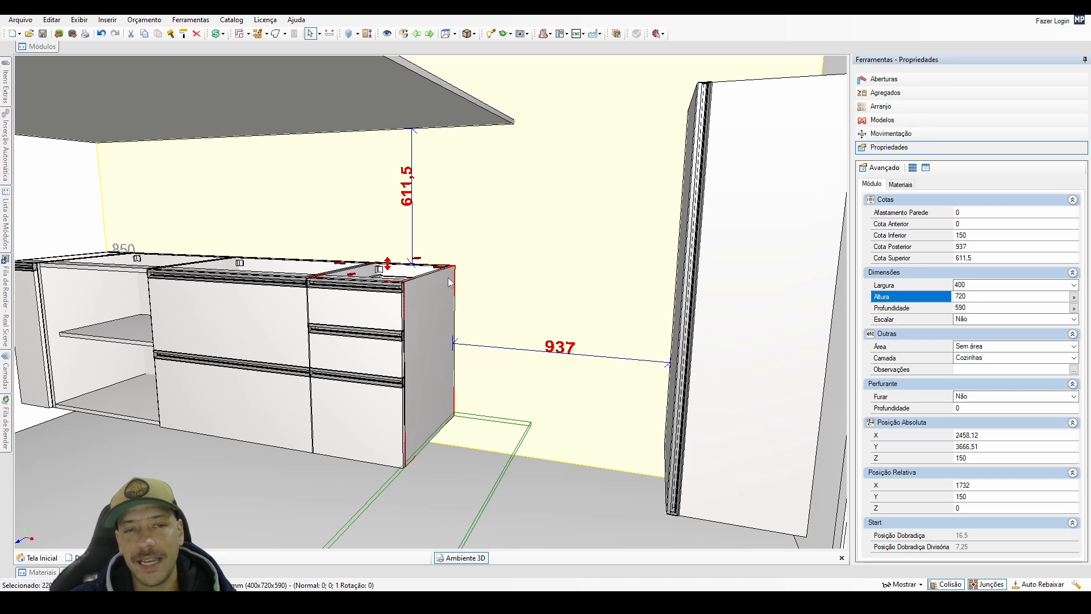
drag(450, 269, 422, 343)
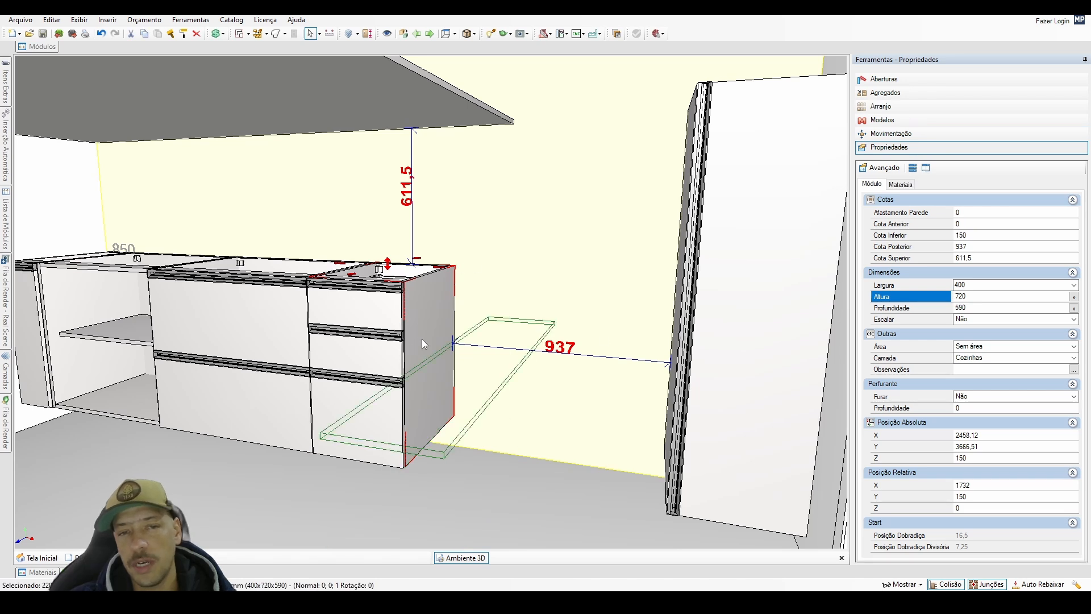
click(968, 296)
click(959, 236)
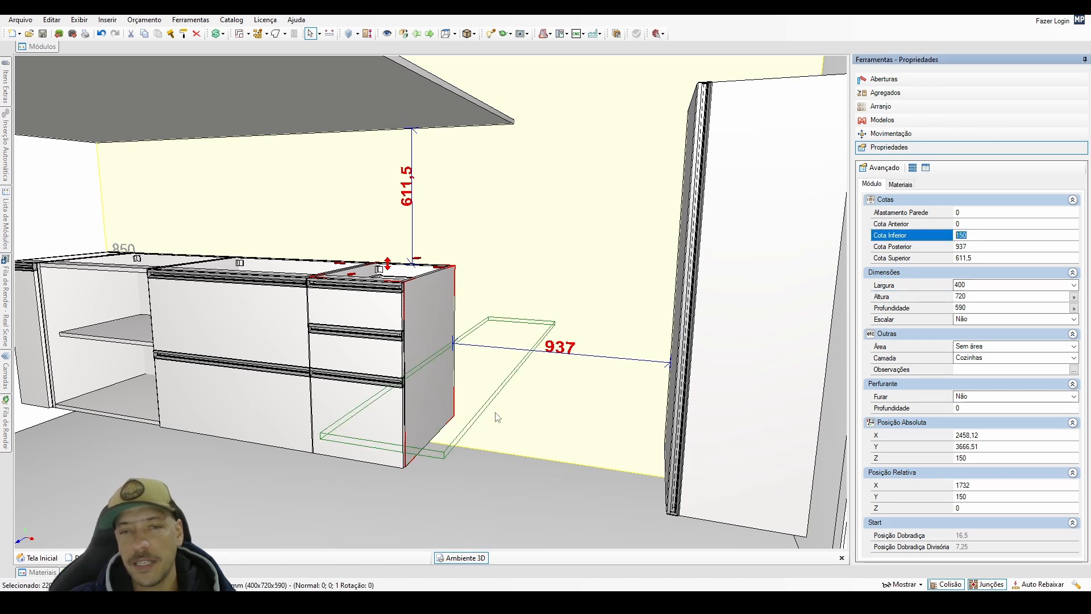
middle_drag(434, 378, 475, 380)
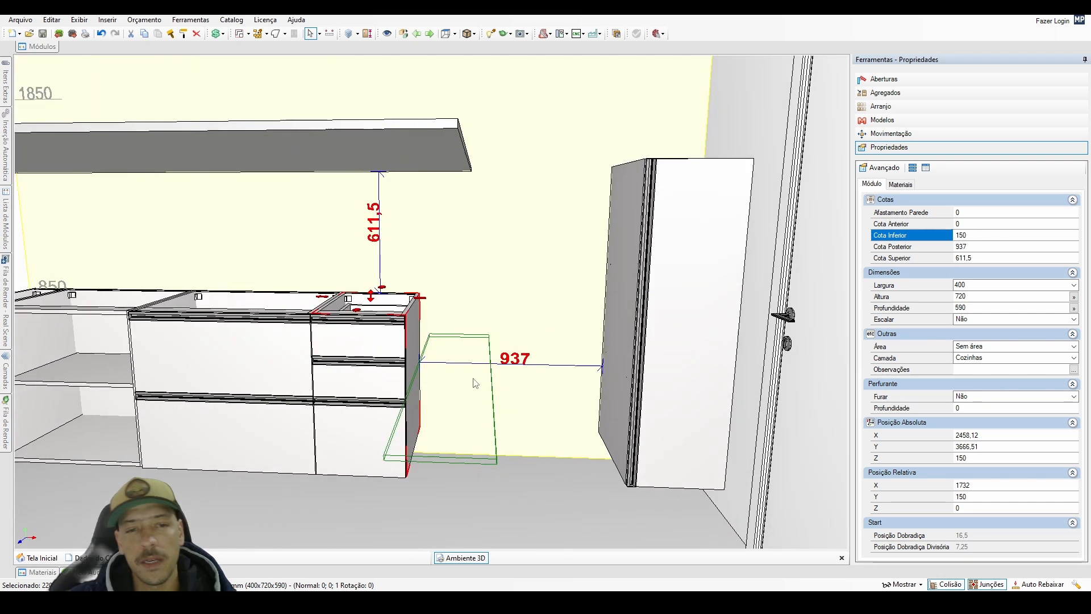
click(476, 375)
double_click(476, 374)
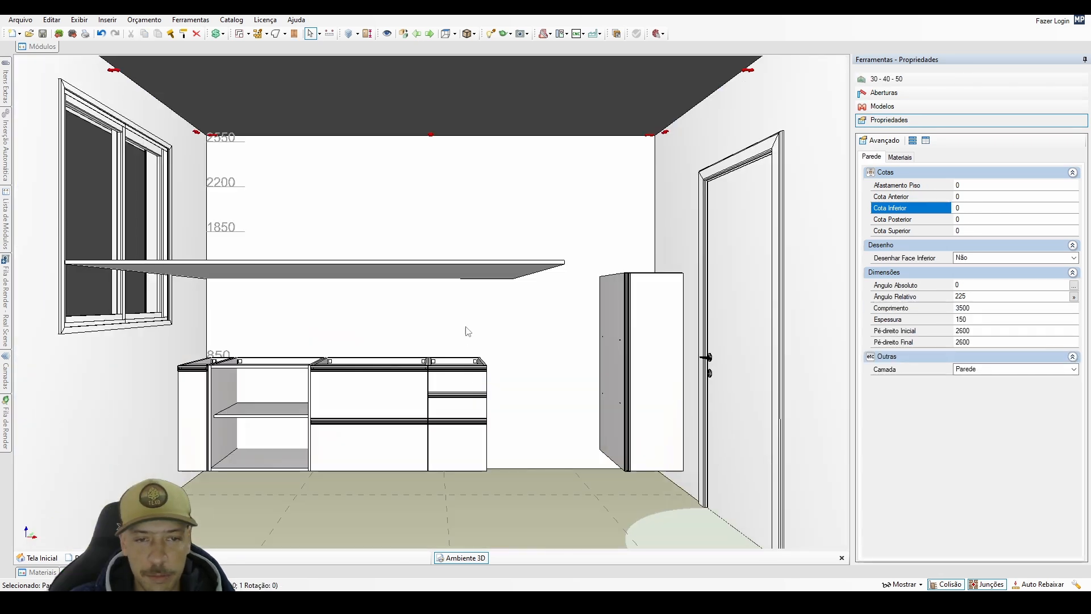
Set the horizontal panel's Profundidade to 590+24.
click(487, 271)
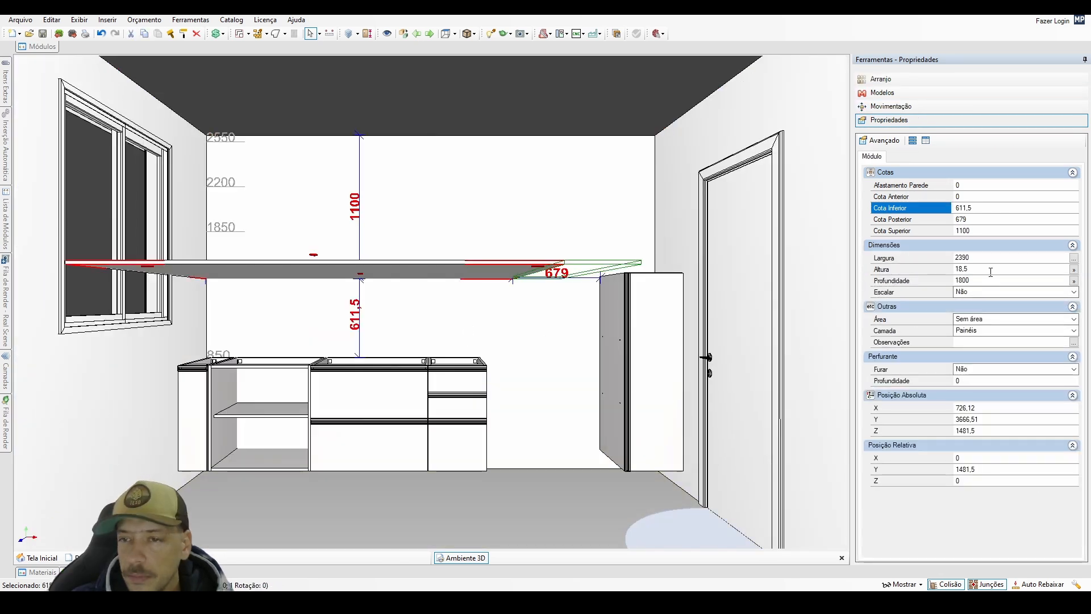
click(971, 280)
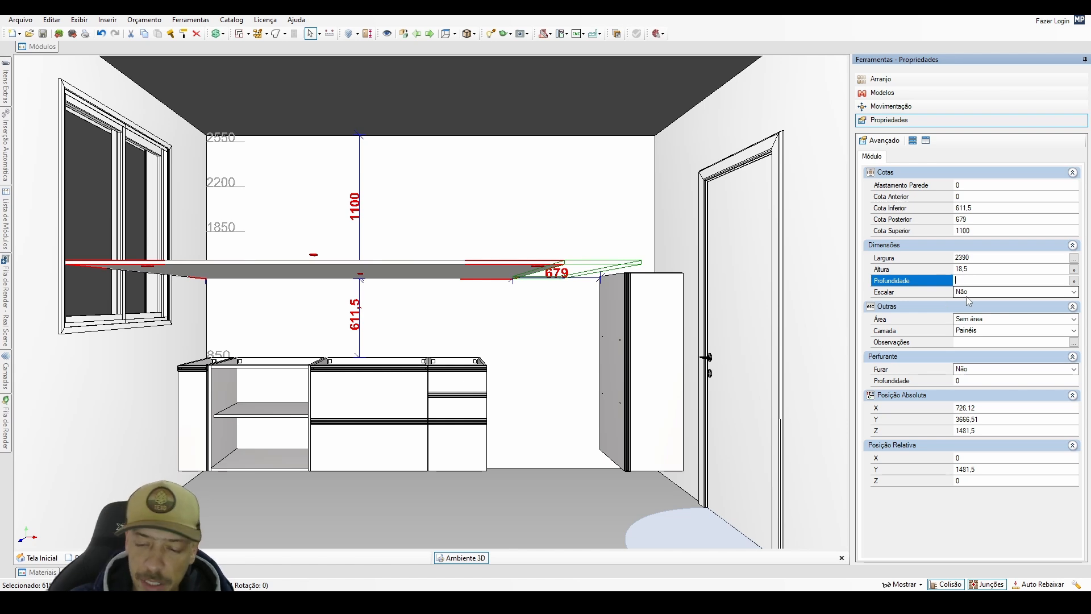
text(590+24)
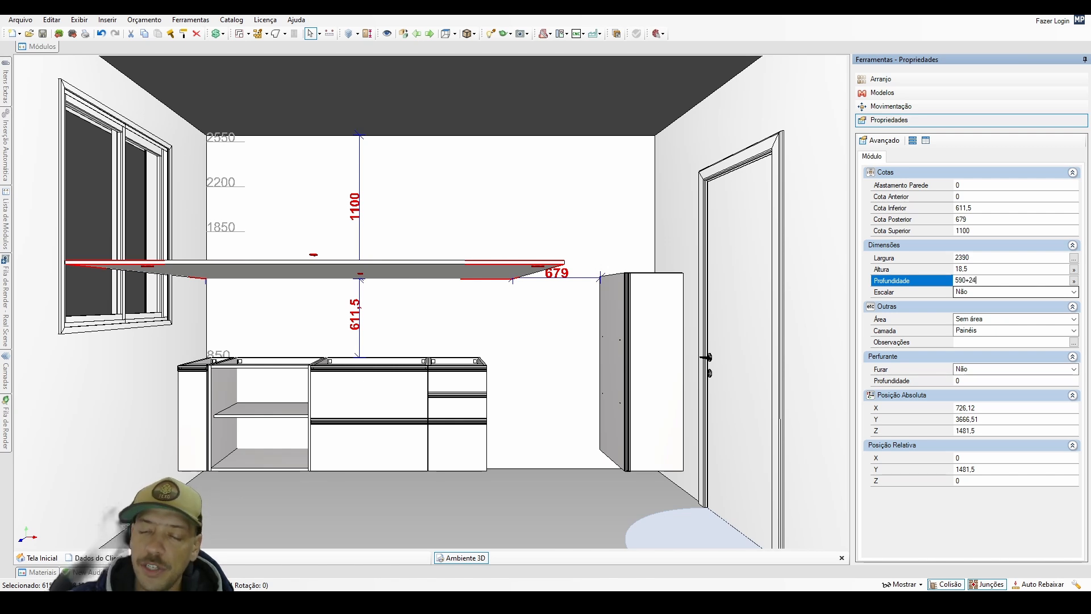
key(Return)
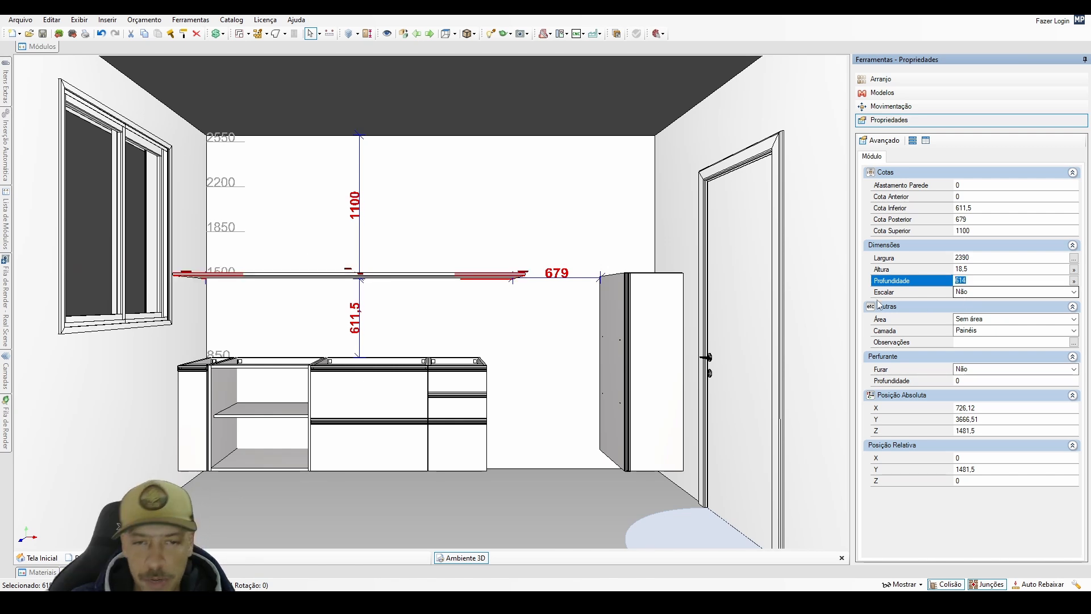
Stand the panel upright against the pantry cabinet's side facing the base cabinets and inspect the joint at its front corner.
drag(473, 278, 612, 309)
drag(545, 341, 531, 443)
scroll(648, 380, up, 6)
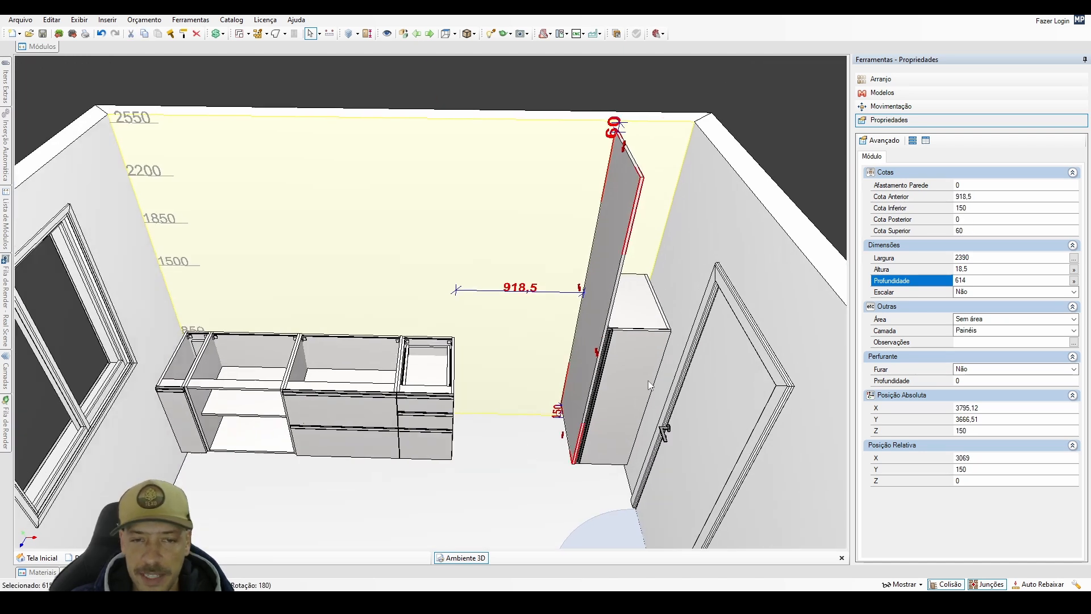
middle_drag(648, 381, 426, 406)
scroll(548, 379, up, 3)
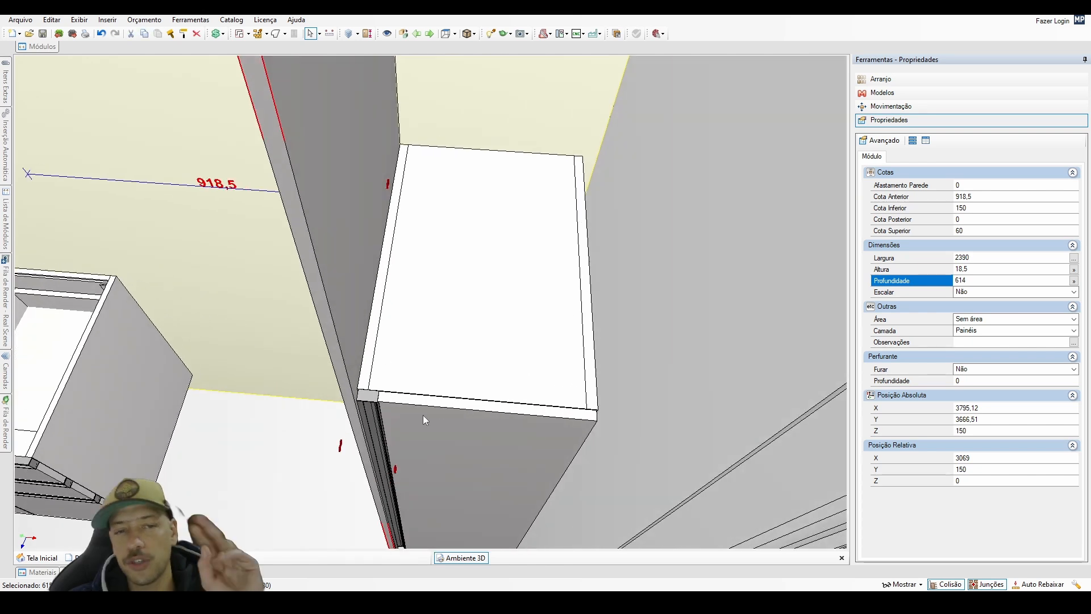
scroll(423, 415, up, 4)
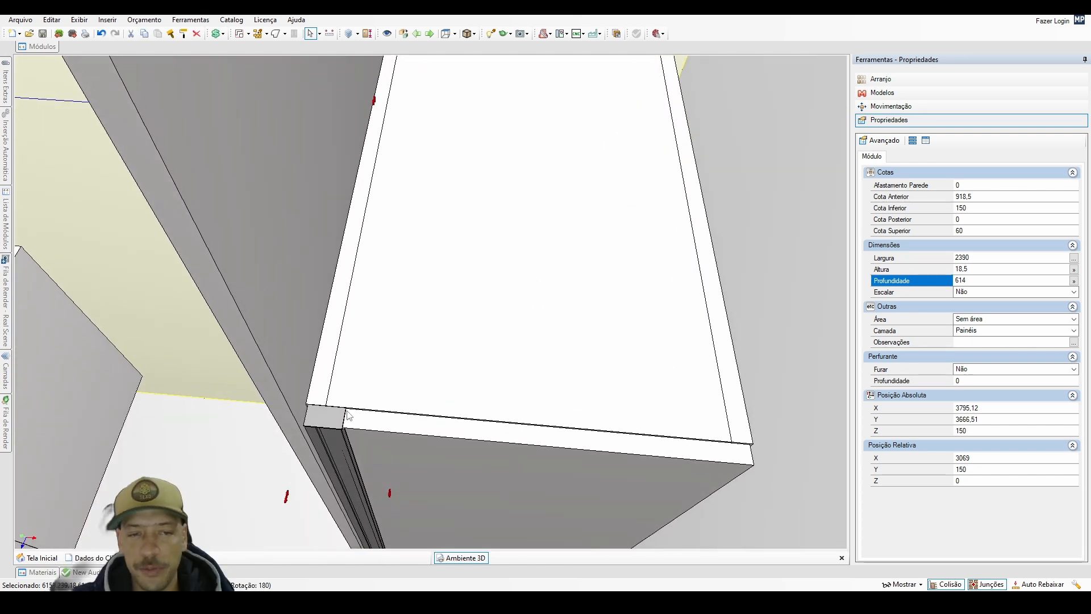
middle_drag(455, 429, 329, 454)
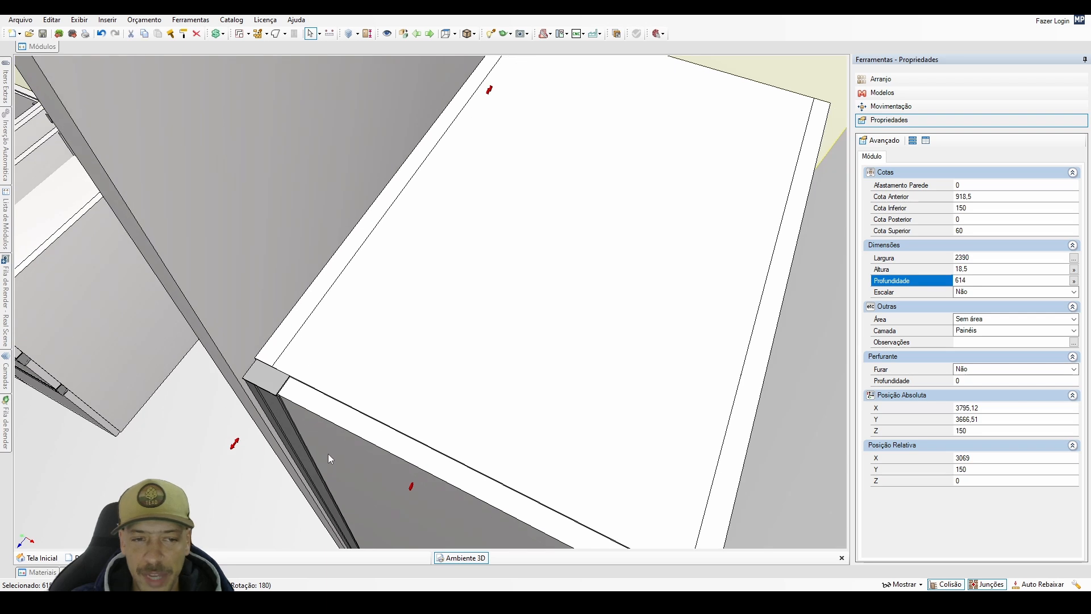
Nudge the pantry cabinet's door 3 mm upward and 3 mm in depth, returning it to its original position each time.
click(329, 454)
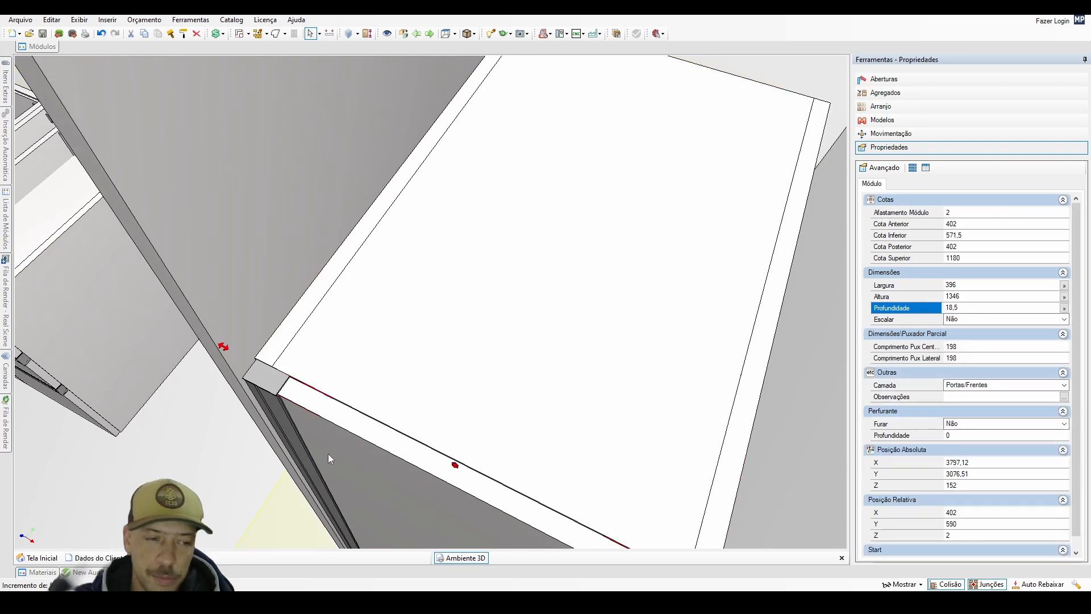
key(Page_Up)
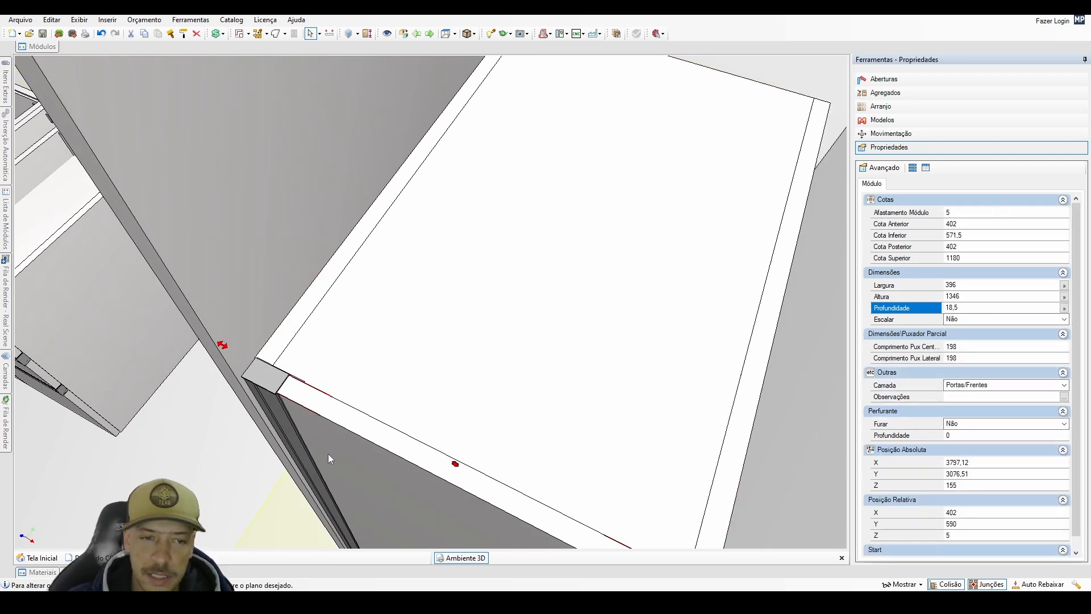
key(Page_Down)
key(Page_Down)
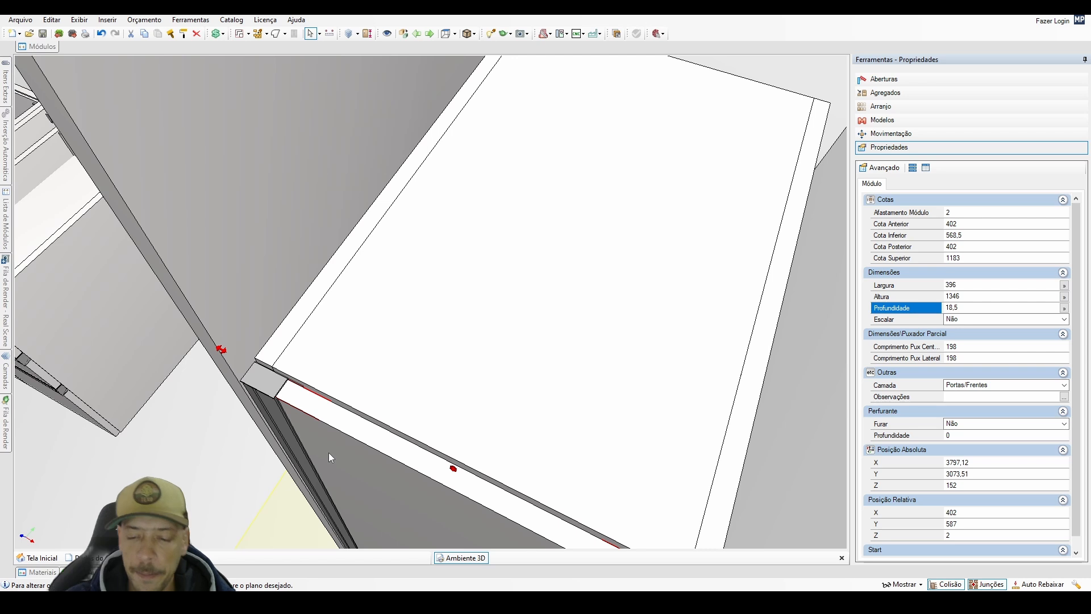
key(Page_Up)
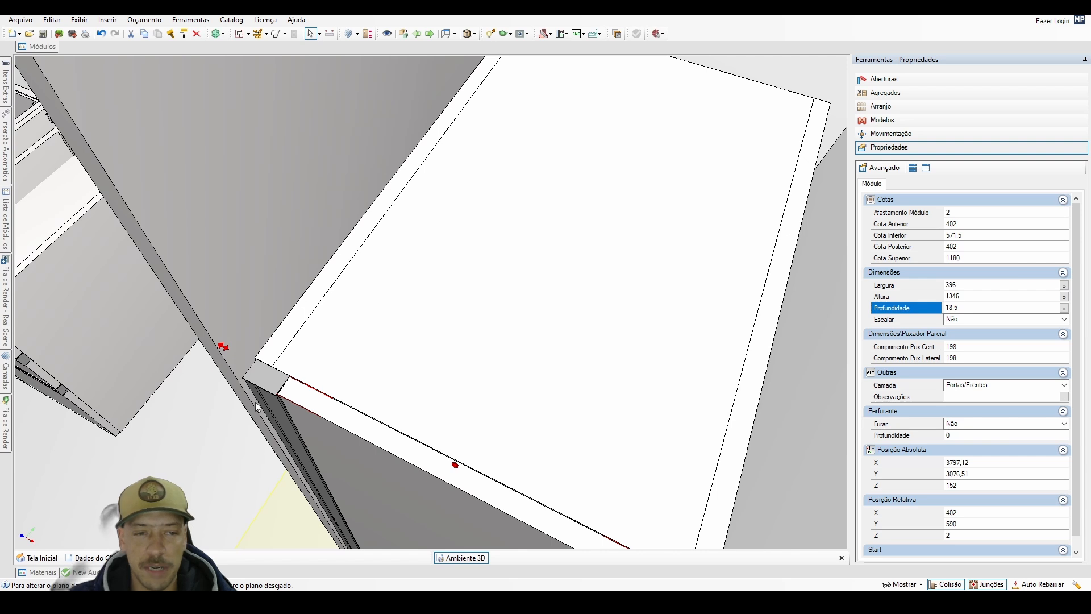
Set the pantry cabinet's Altura to 2390 to match the side panel.
middle_drag(257, 406, 351, 397)
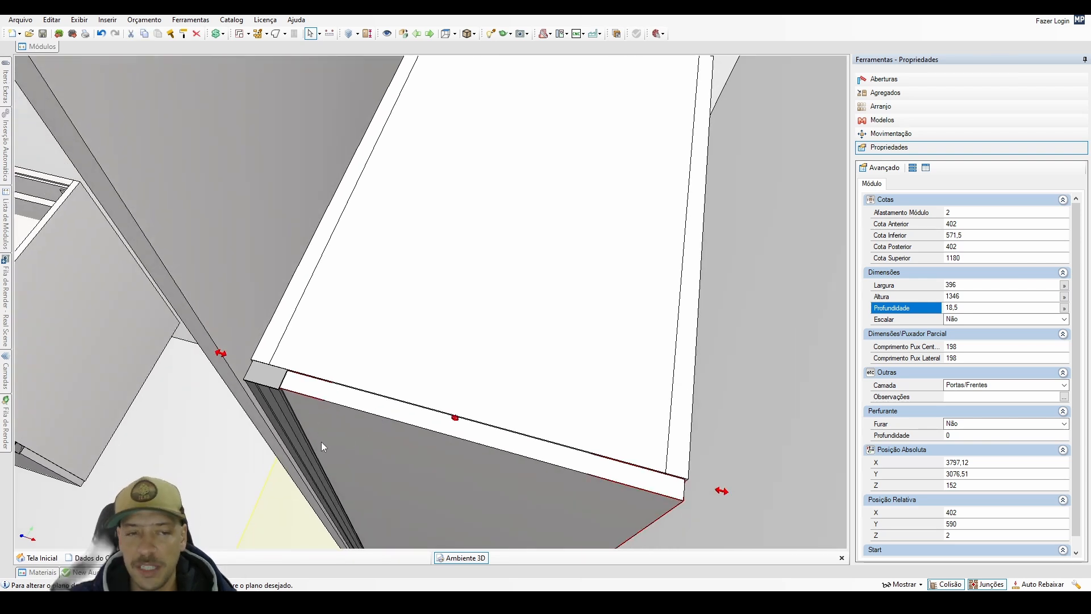
mouse_move(321, 442)
middle_down()
mouse_move(273, 415)
mouse_move(321, 443)
middle_up()
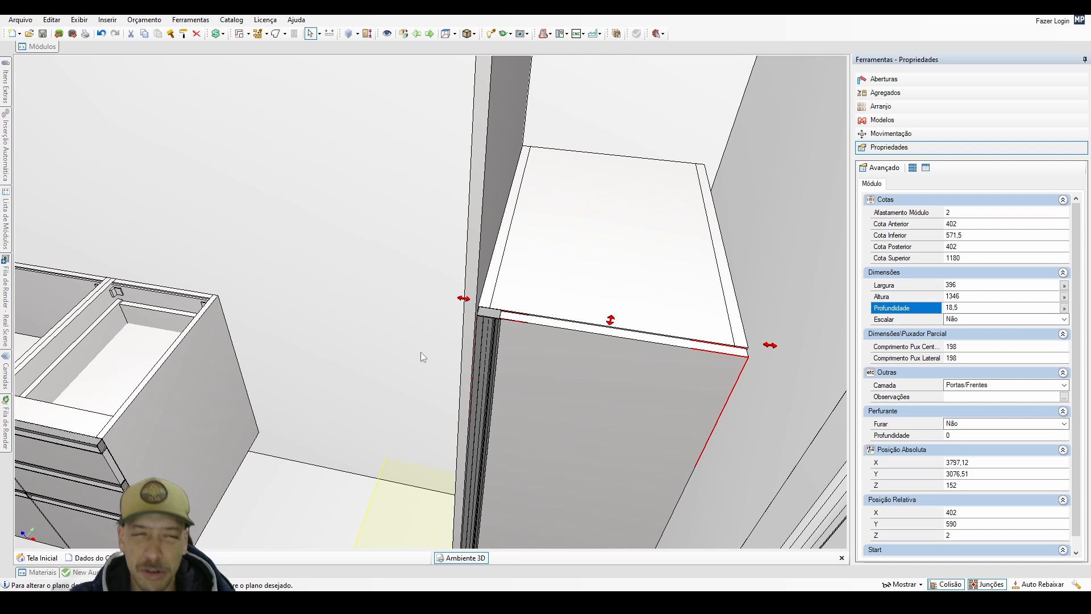
middle_drag(500, 379, 408, 428)
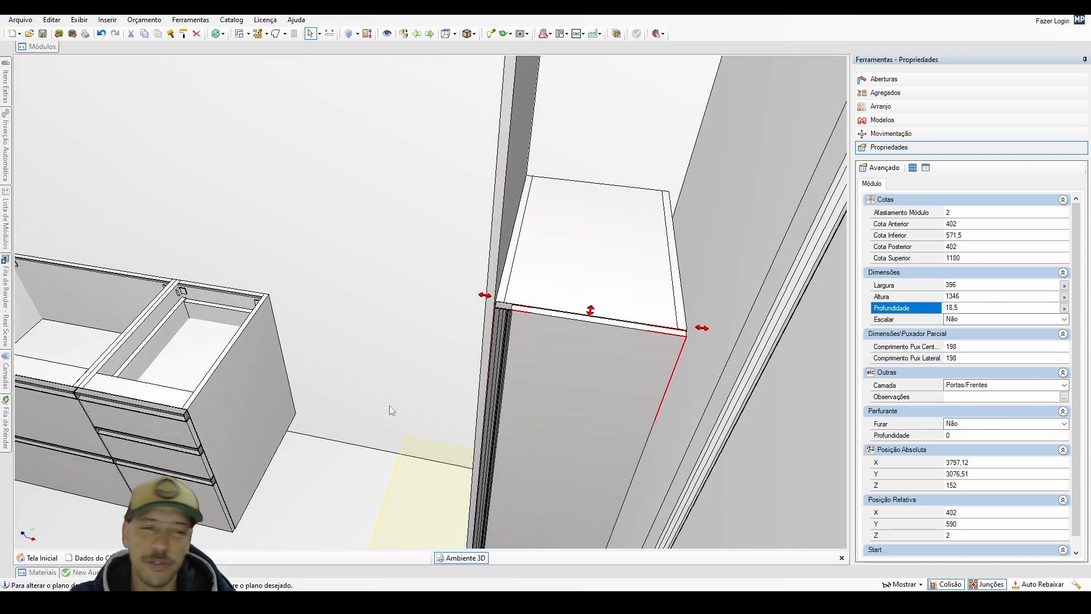
click(500, 275)
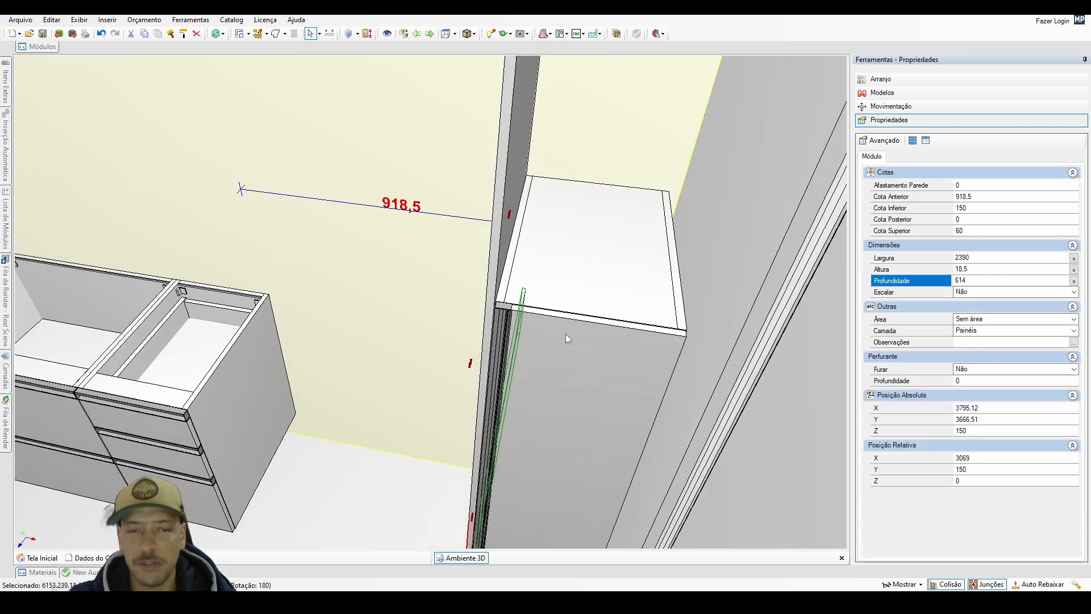
scroll(537, 393, down, 3)
middle_drag(500, 417, 551, 377)
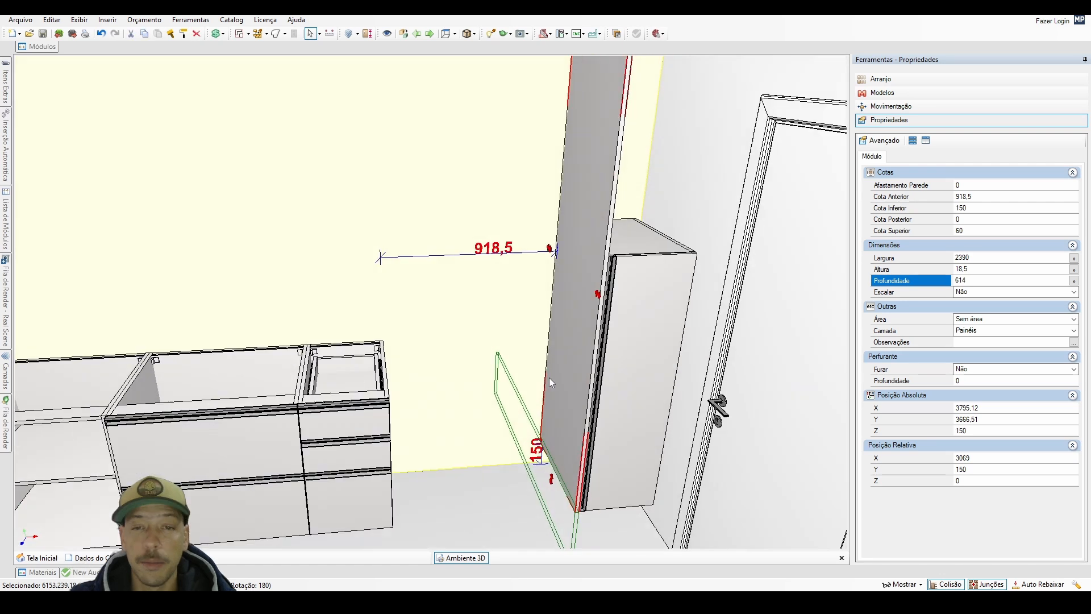
scroll(529, 411, down, 3)
click(592, 397)
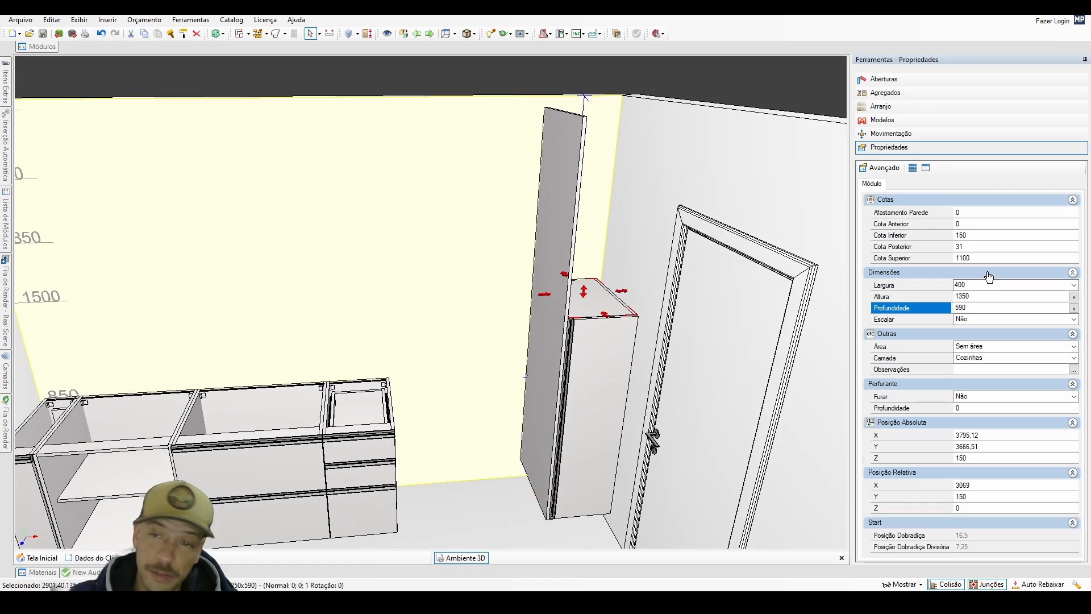
click(967, 296)
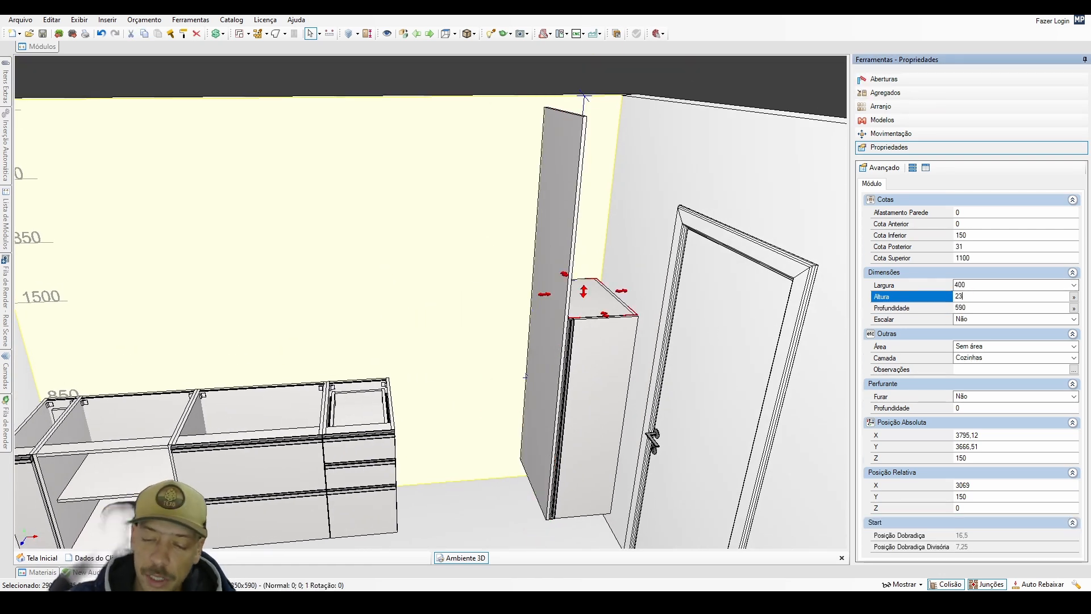
text(2390)
key(Return)
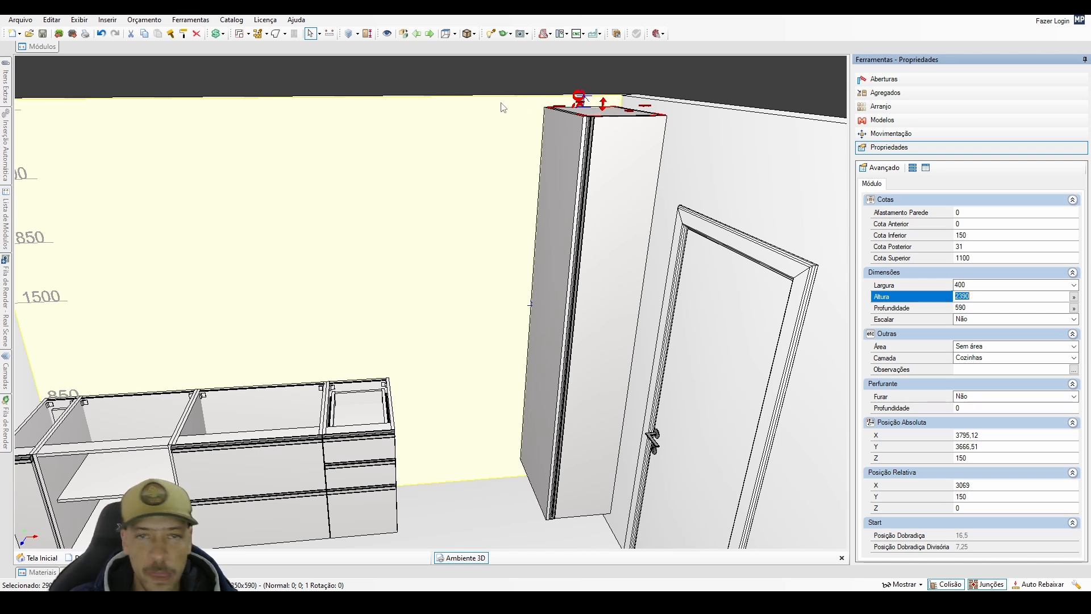
Set the Largura of the upright panel on the pantry cabinet's side to 2390-540.
middle_drag(452, 240, 522, 183)
scroll(477, 177, down, 1)
click(613, 196)
click(613, 199)
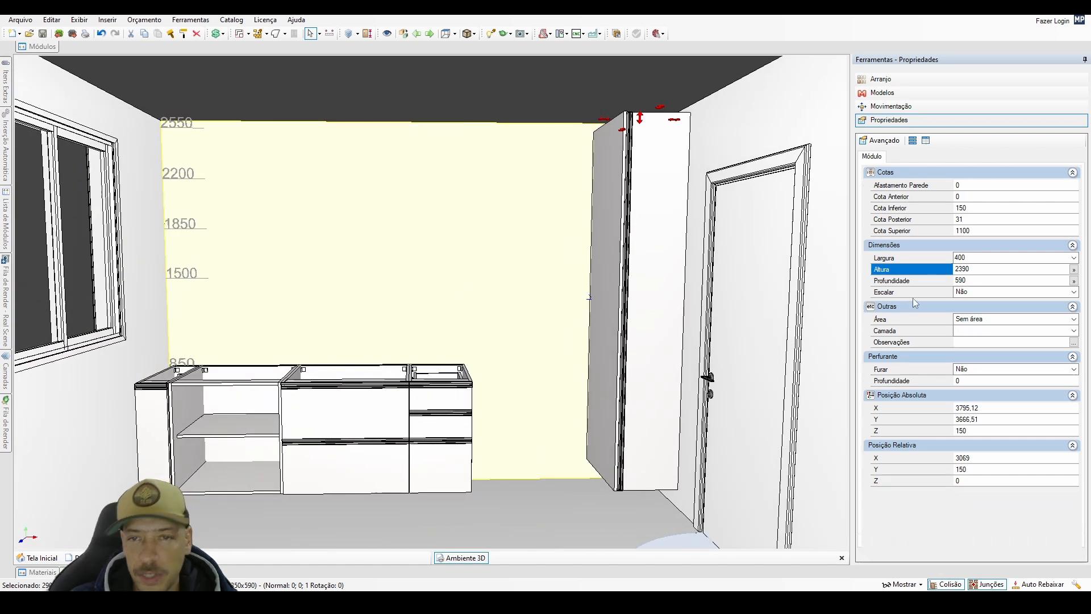
click(978, 258)
text(-54)
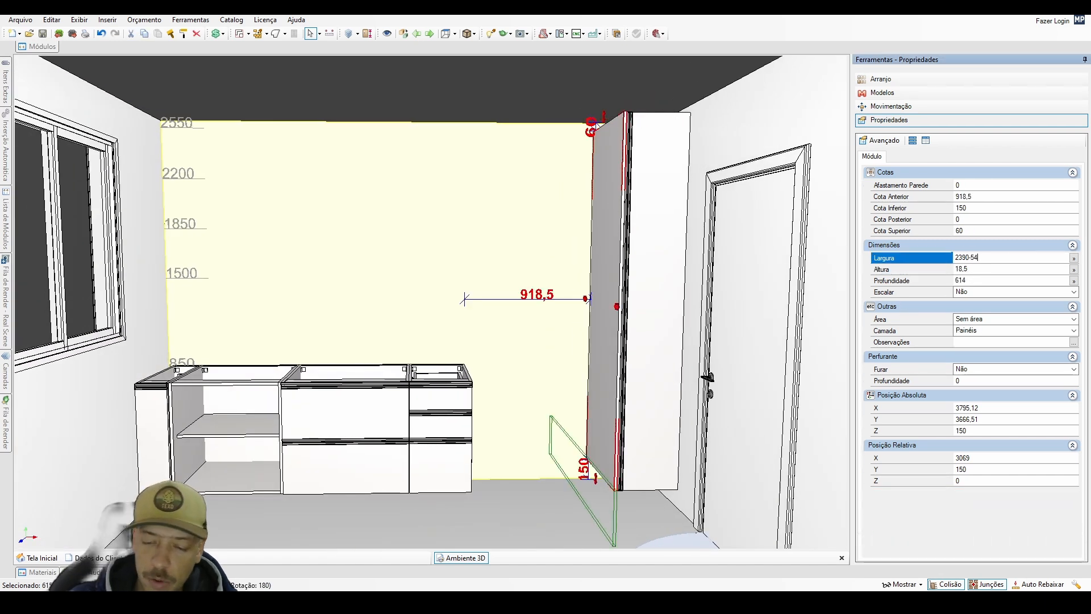
text(0)
key(Return)
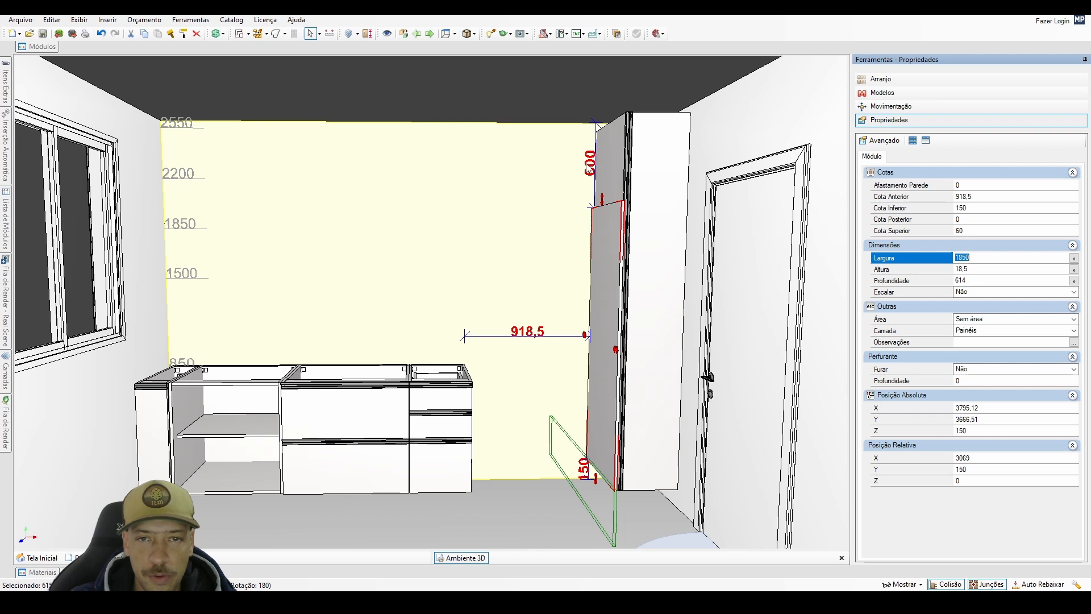
Duplicate the shortened side panel and place the copy against the drawer cabinet's side, facing the pantry.
click(602, 285)
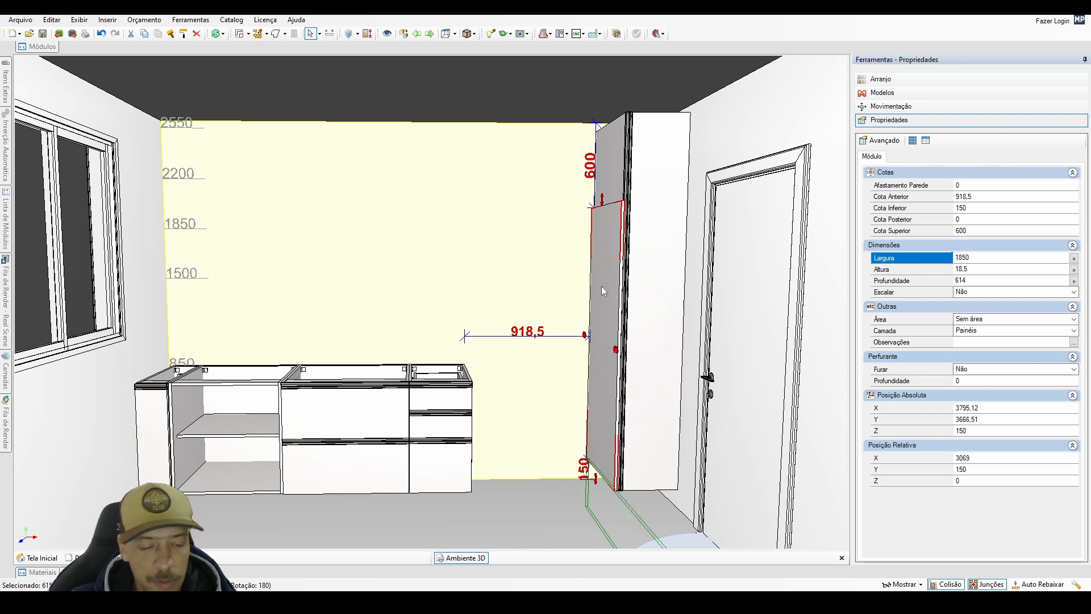
double_click(602, 286)
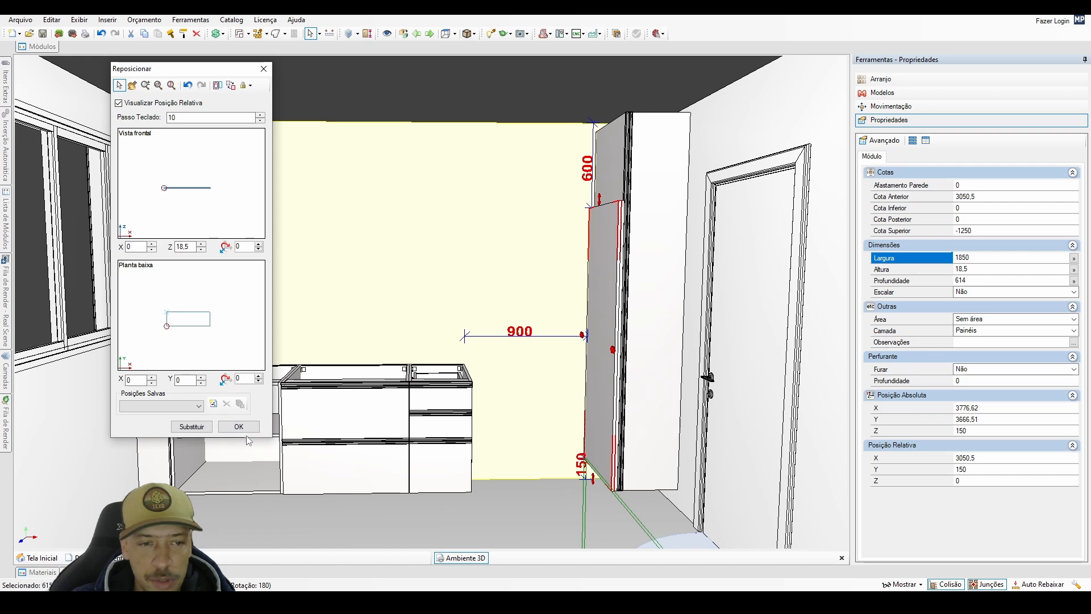
click(246, 428)
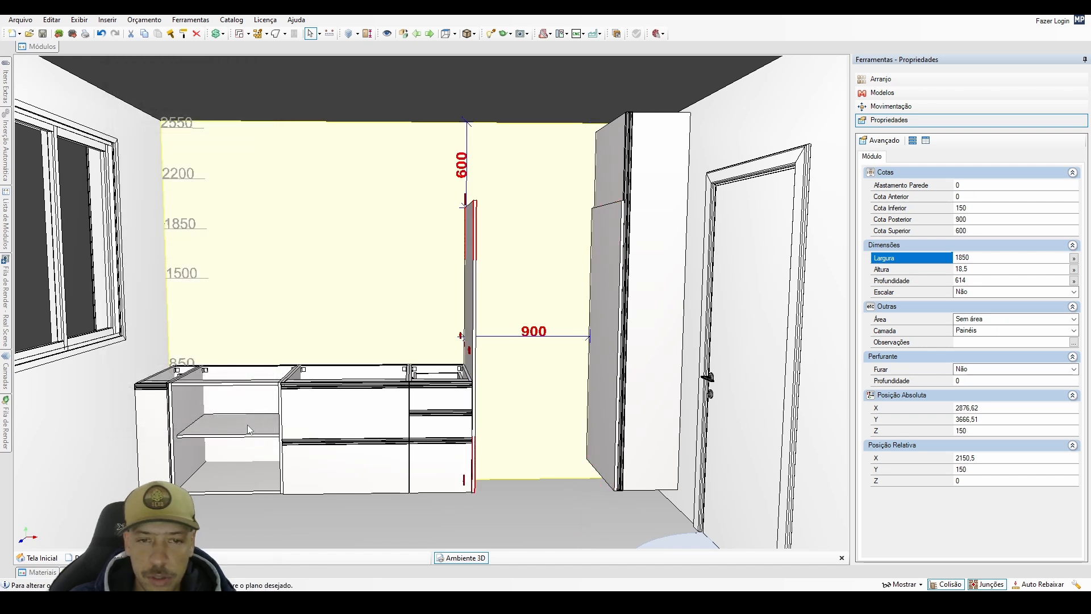
Hide both upright panels temporarily to check the gap between the drawer cabinet and the pantry cabinet.
click(474, 331)
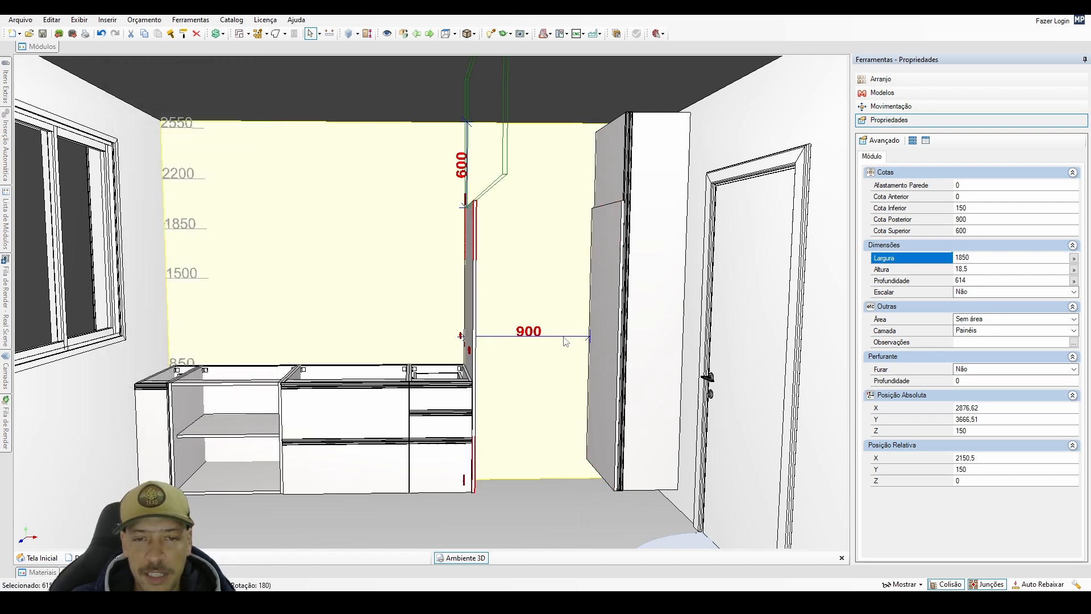
click(601, 328)
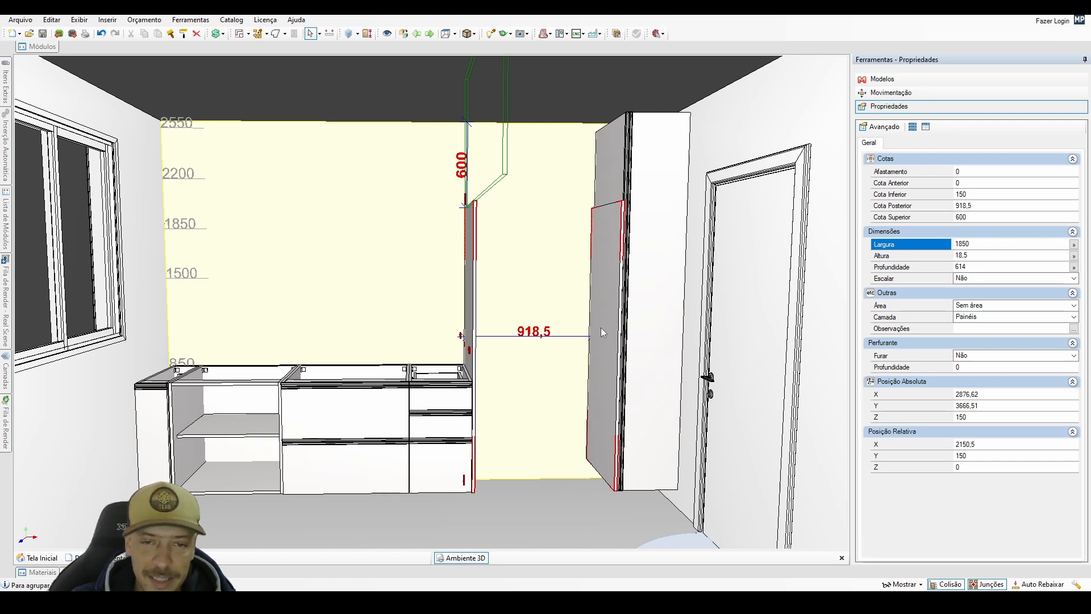
key(space)
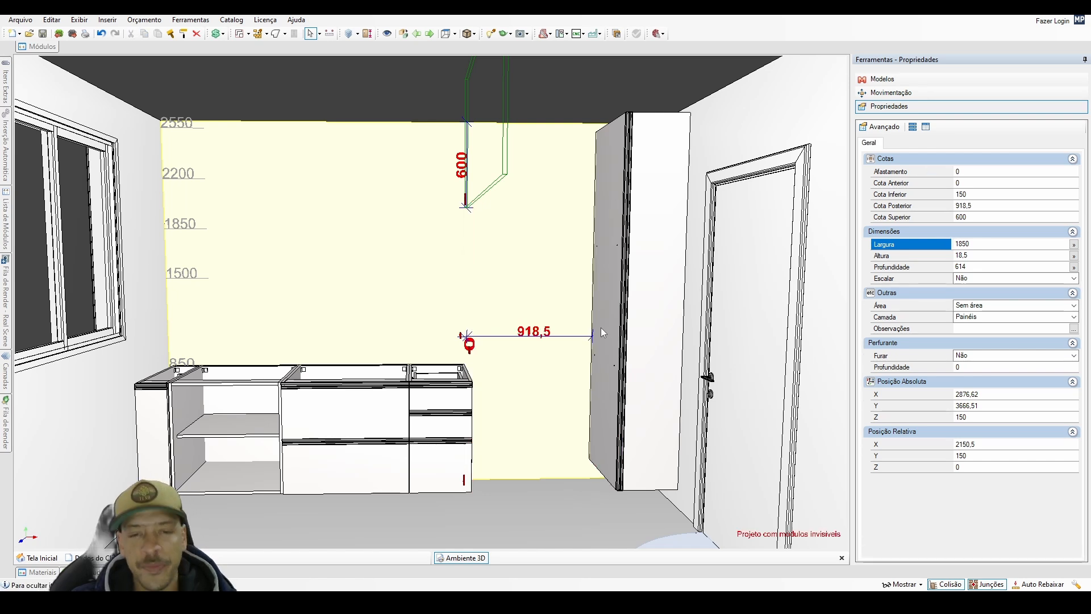
click(442, 432)
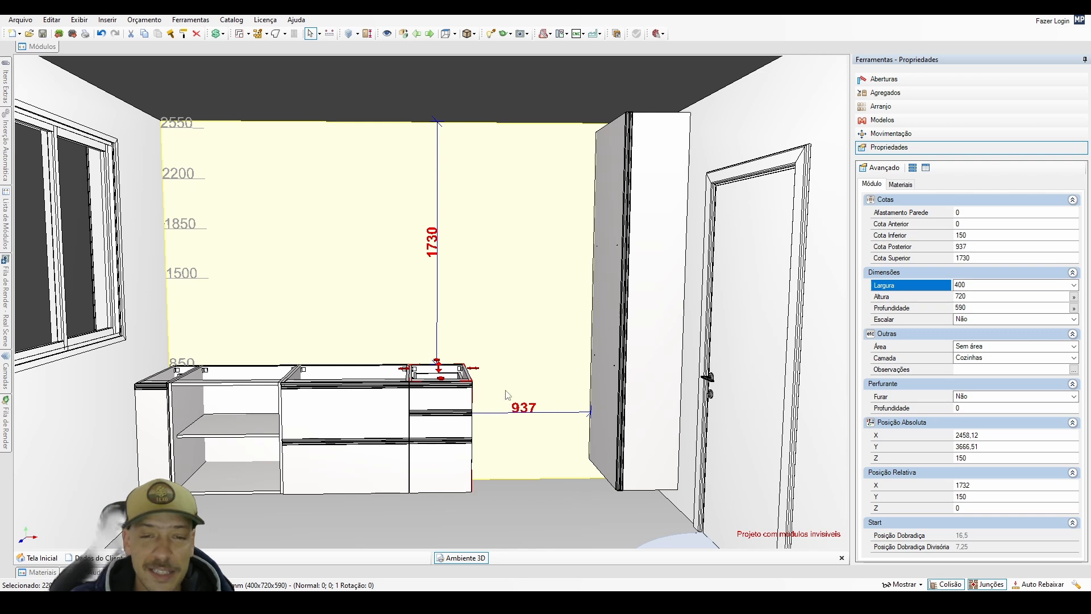
click(521, 395)
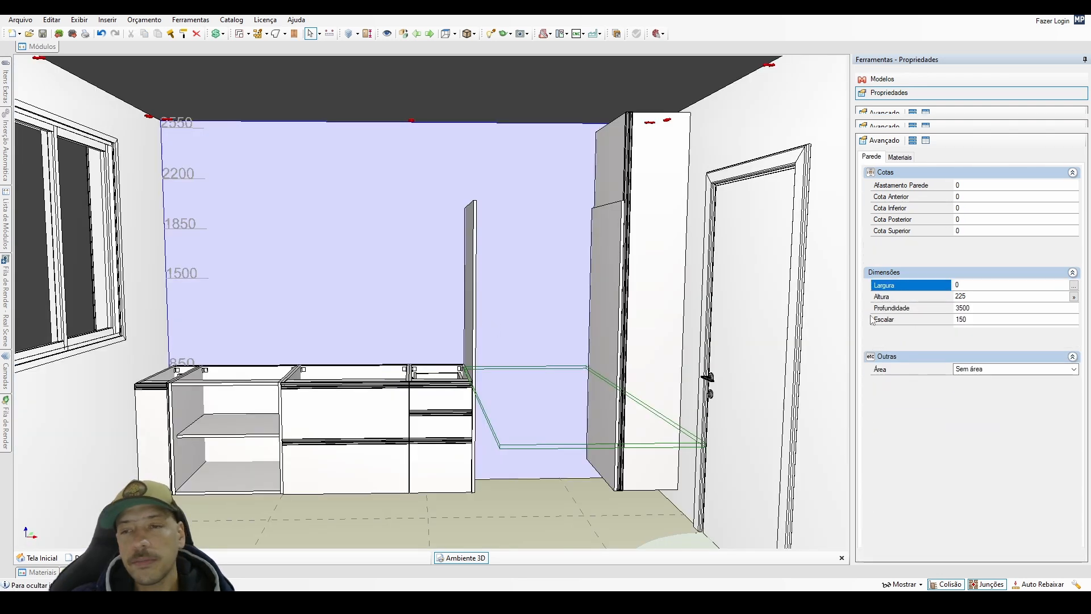
Duplicate the upright panel beside the drawer cabinet and rotate the copy to horizontal above the base cabinets.
click(474, 320)
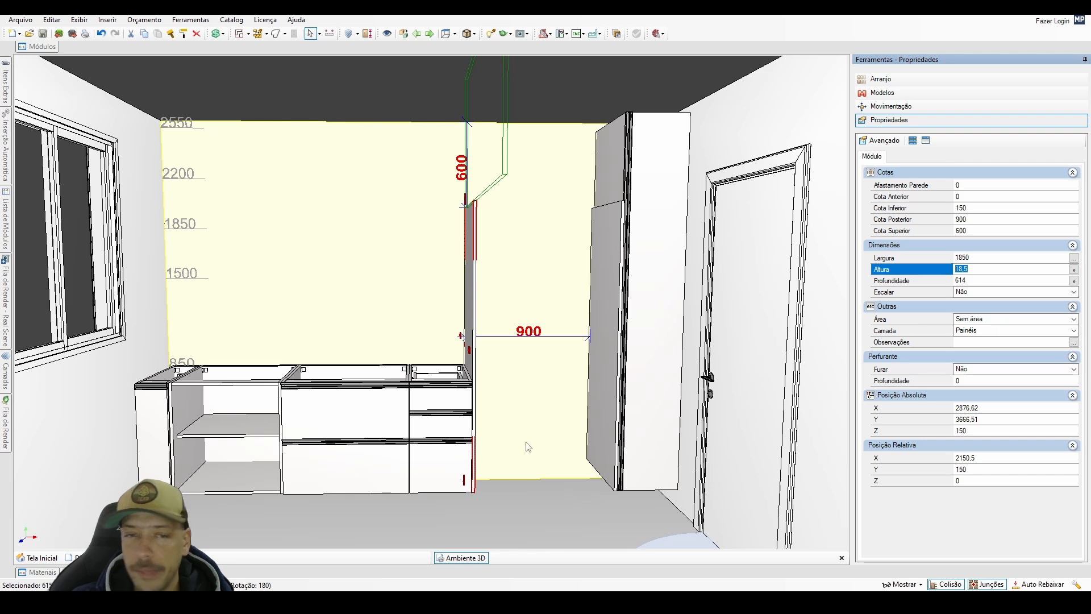
scroll(526, 445, up, 3)
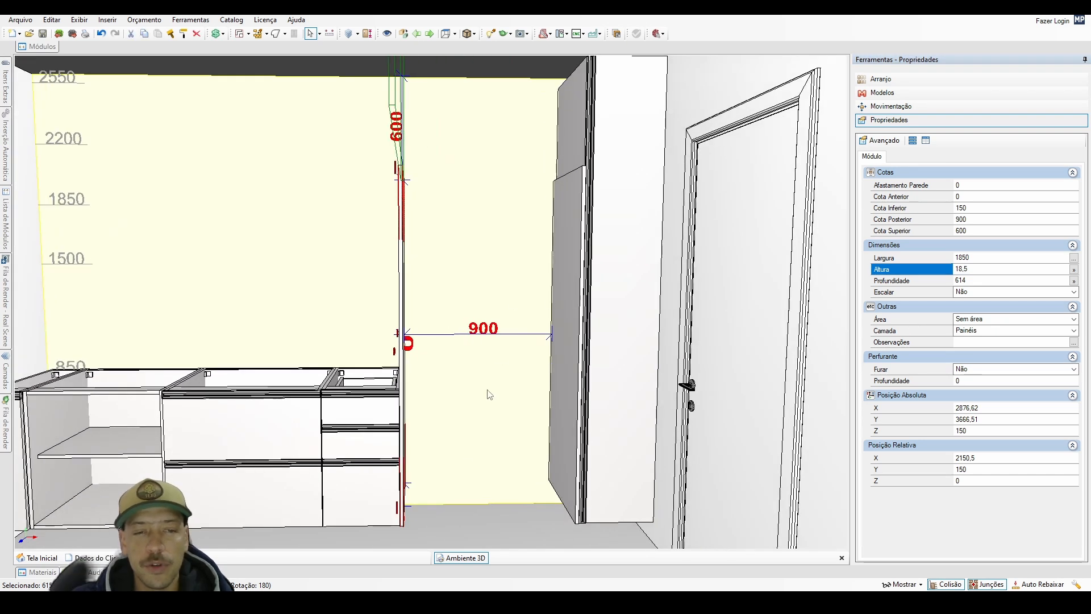
scroll(490, 394, down, 4)
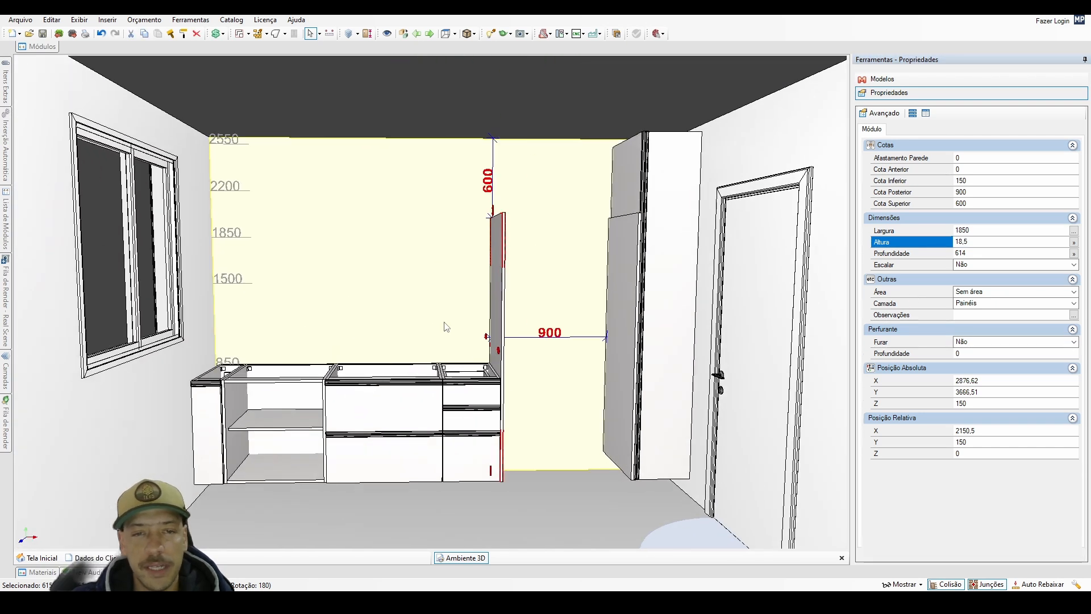
click(453, 322)
scroll(453, 323, down, 2)
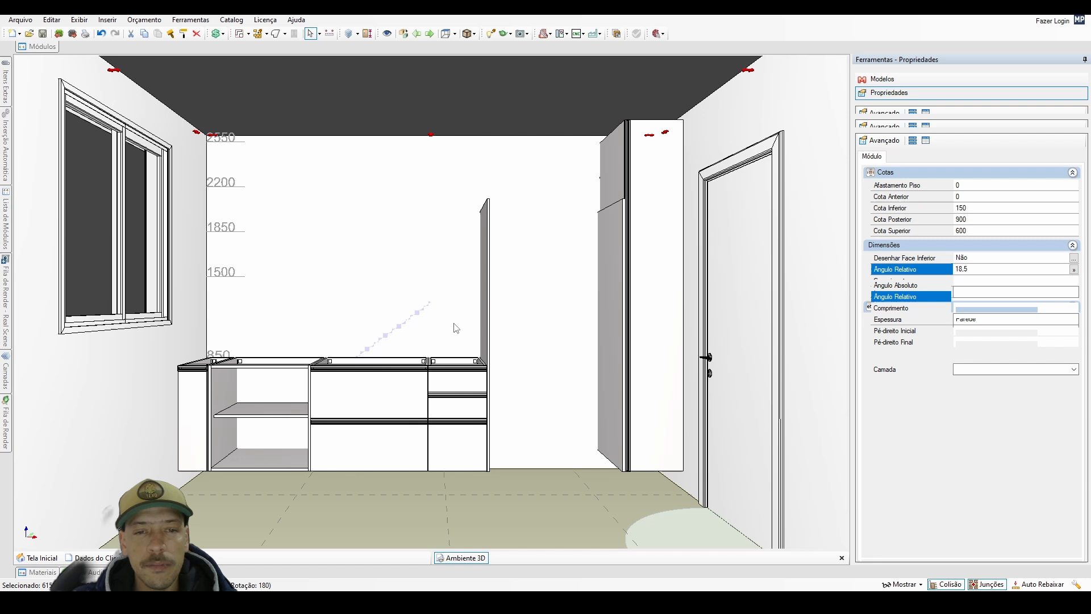
double_click(484, 286)
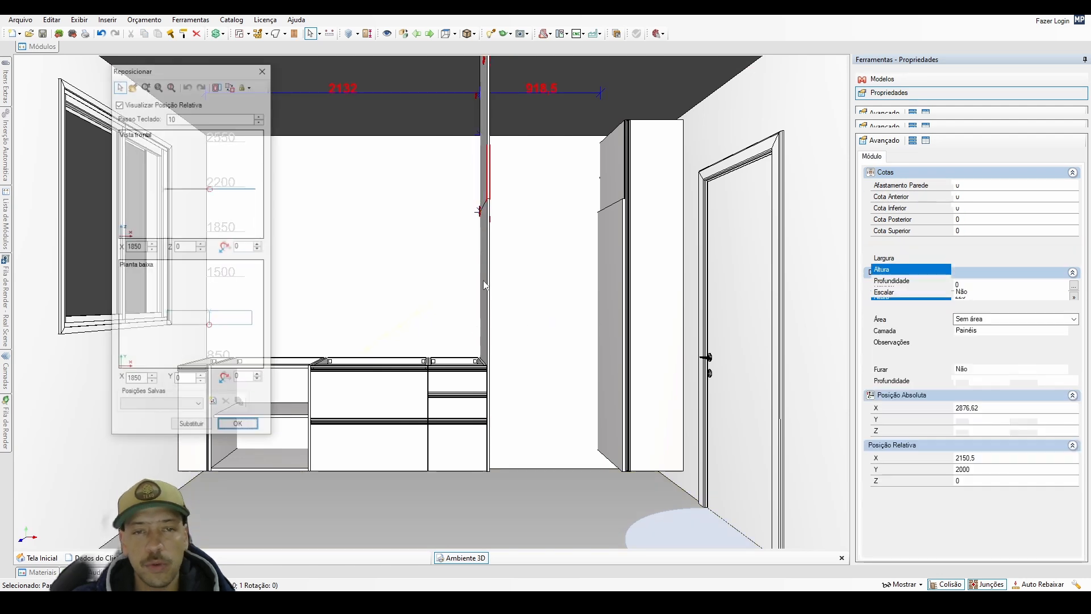
click(239, 426)
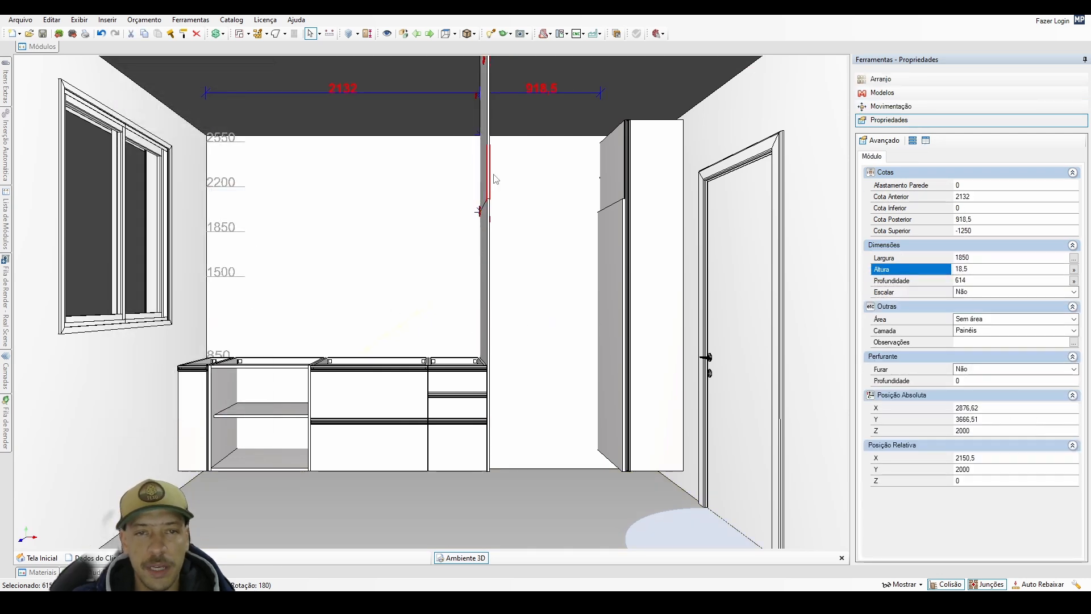
drag(486, 188, 406, 312)
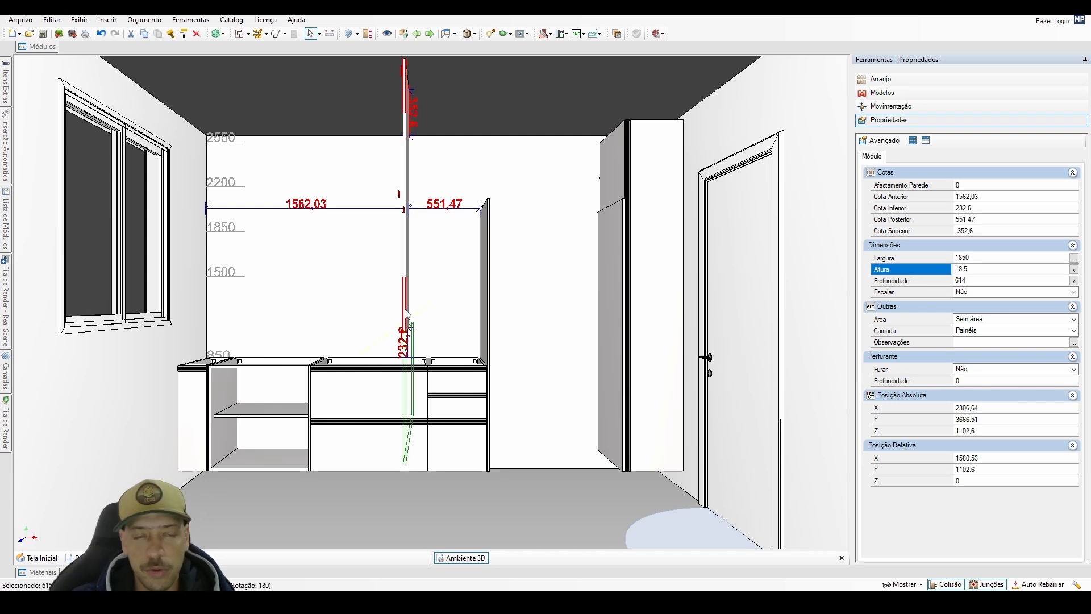
drag(406, 310, 296, 196)
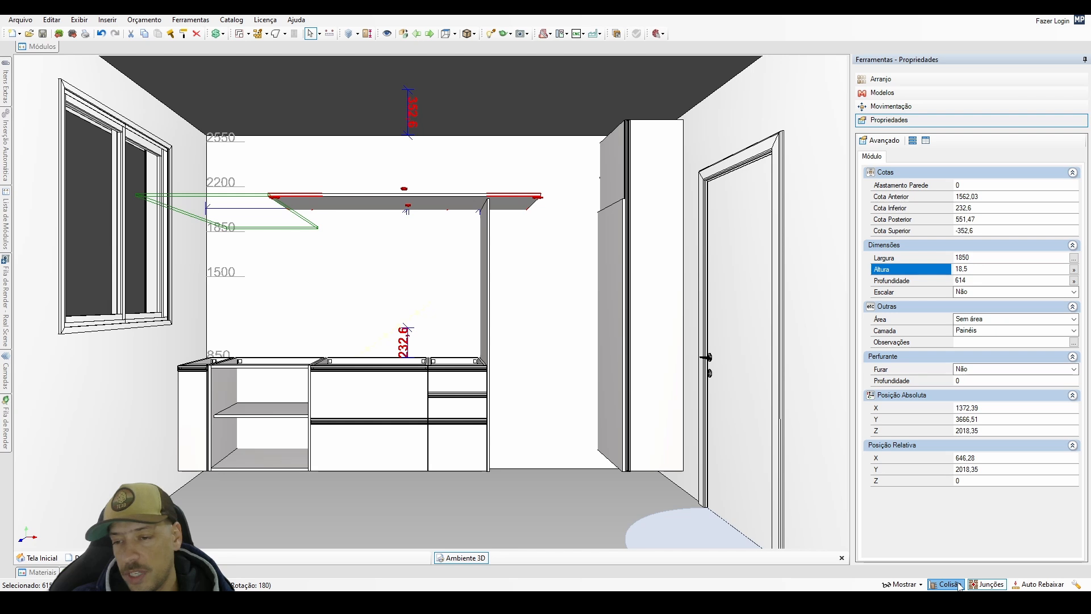
Toggle Colisão and place the horizontal panel against the window wall, 980 mm above the base cabinets.
drag(473, 207, 471, 237)
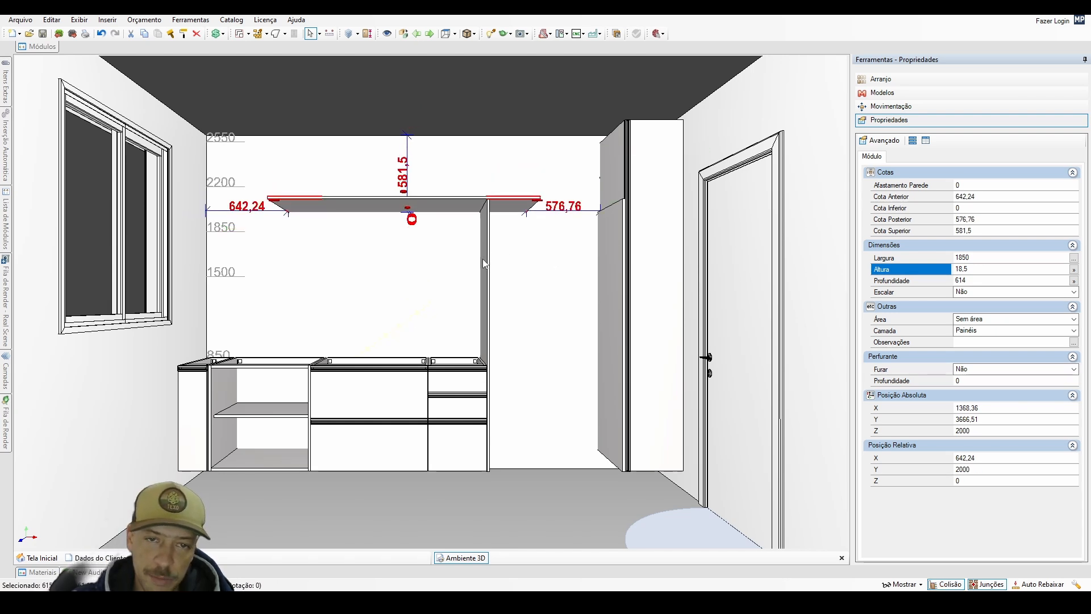
key(ctrl)
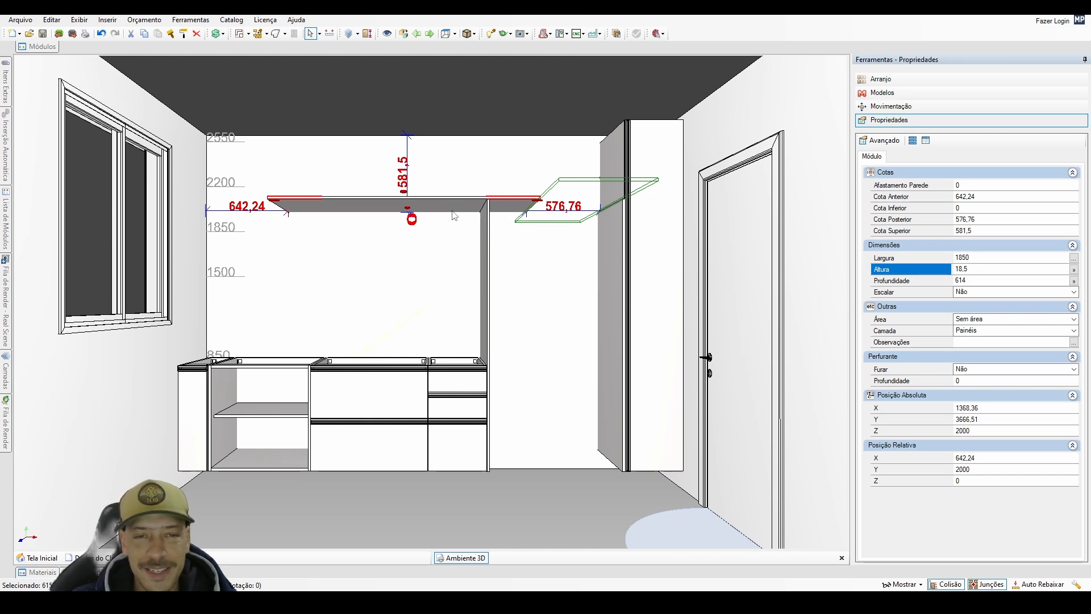
drag(454, 215, 459, 173)
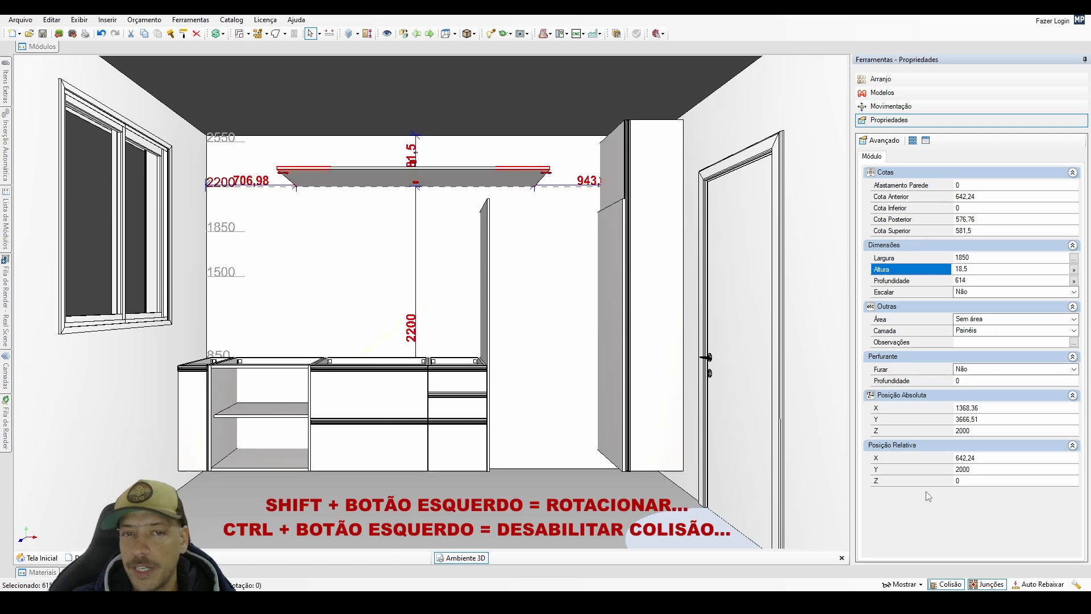
click(947, 585)
drag(395, 183, 323, 224)
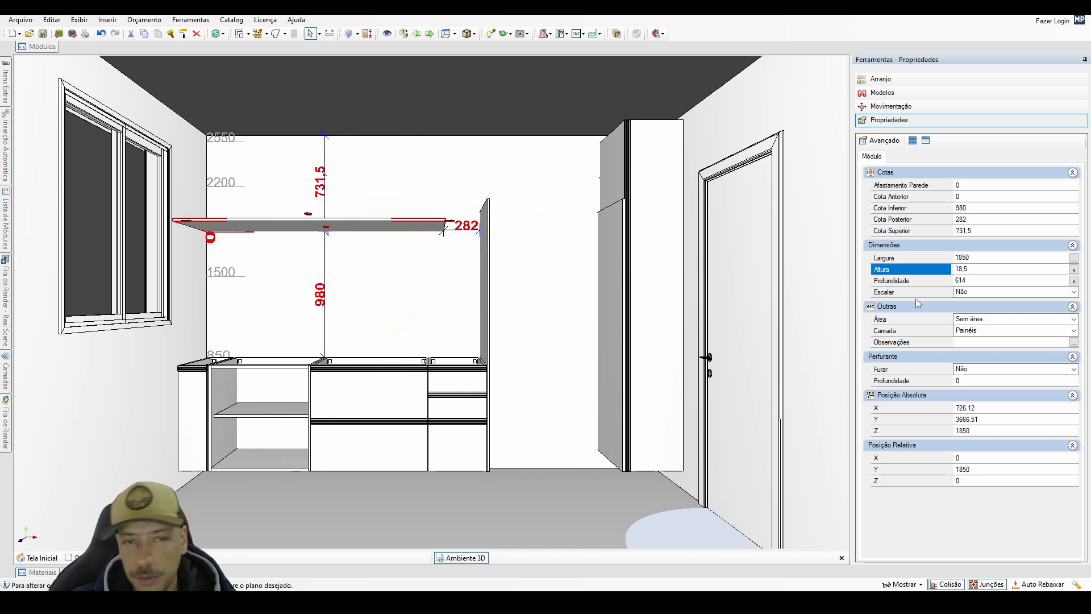
Increase the horizontal panel's width by 282 mm to 2132 mm so it reaches the upright panel.
click(976, 257)
text(+282)
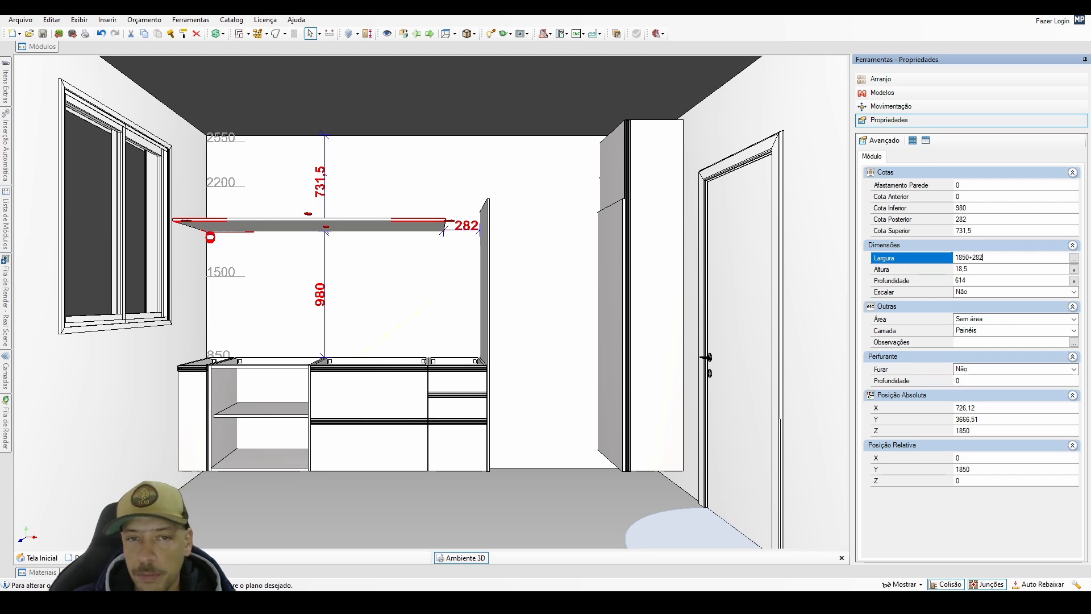
key(Return)
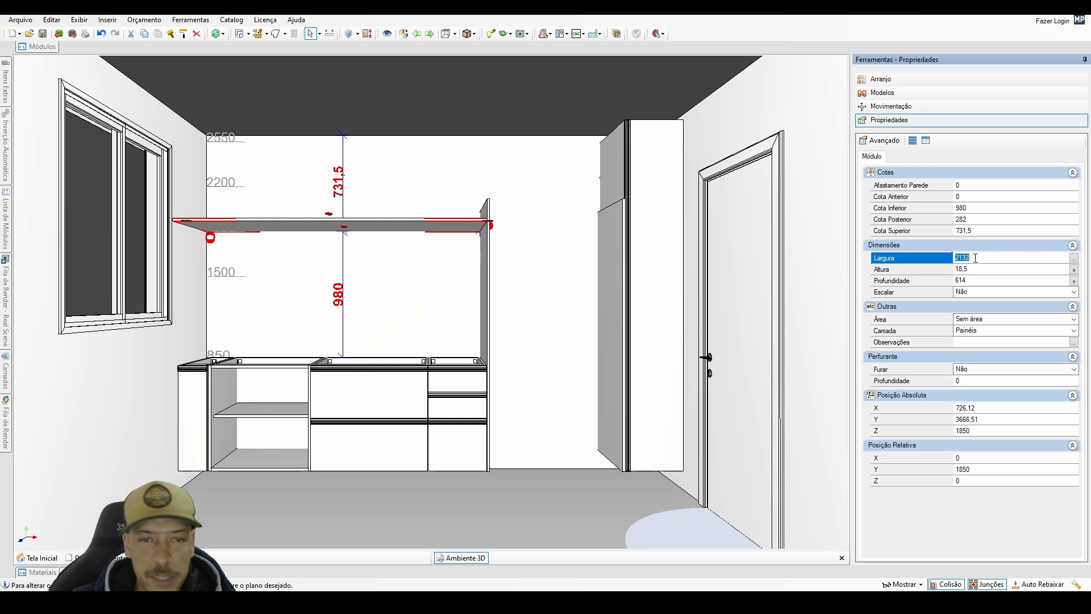
Reposition the horizontal panel so it sits flush with the upper end of the upright panel.
click(451, 223)
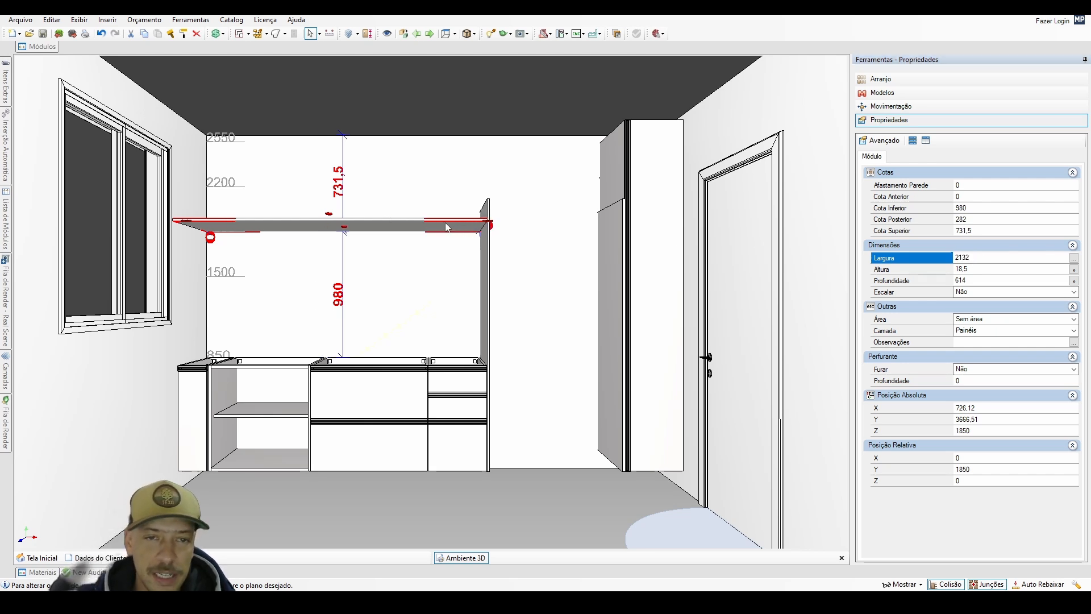
click(484, 254)
double_click(485, 255)
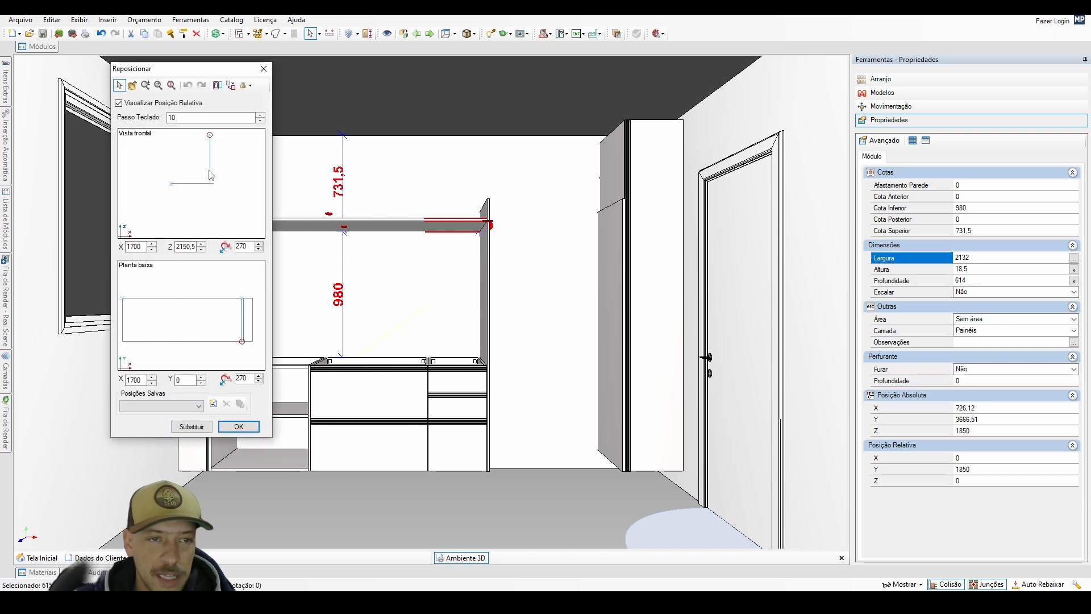
drag(210, 173, 213, 174)
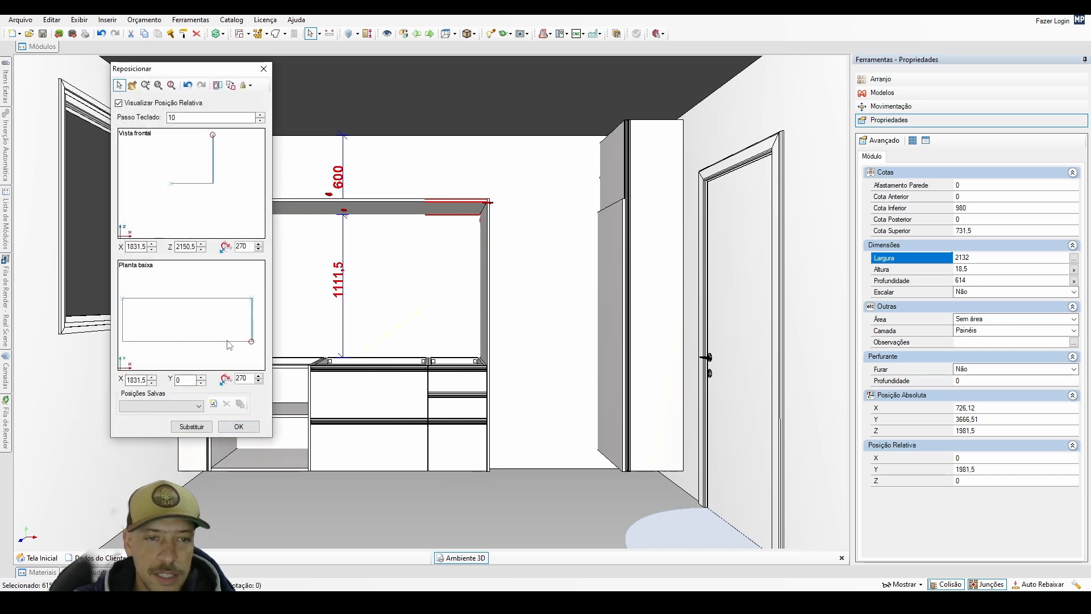
double_click(186, 323)
double_click(241, 318)
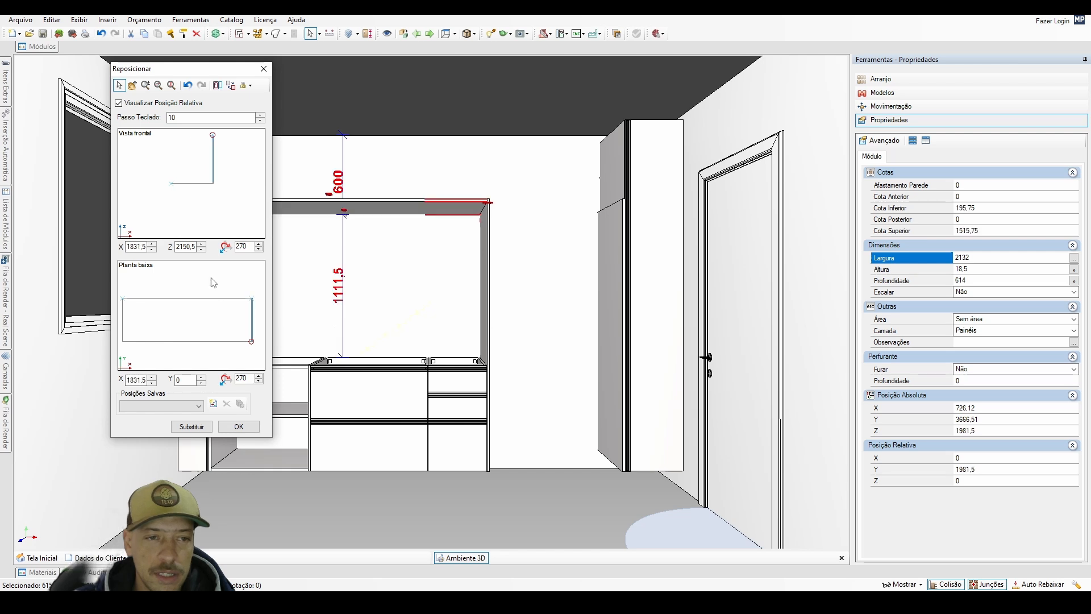
double_click(197, 211)
double_click(197, 163)
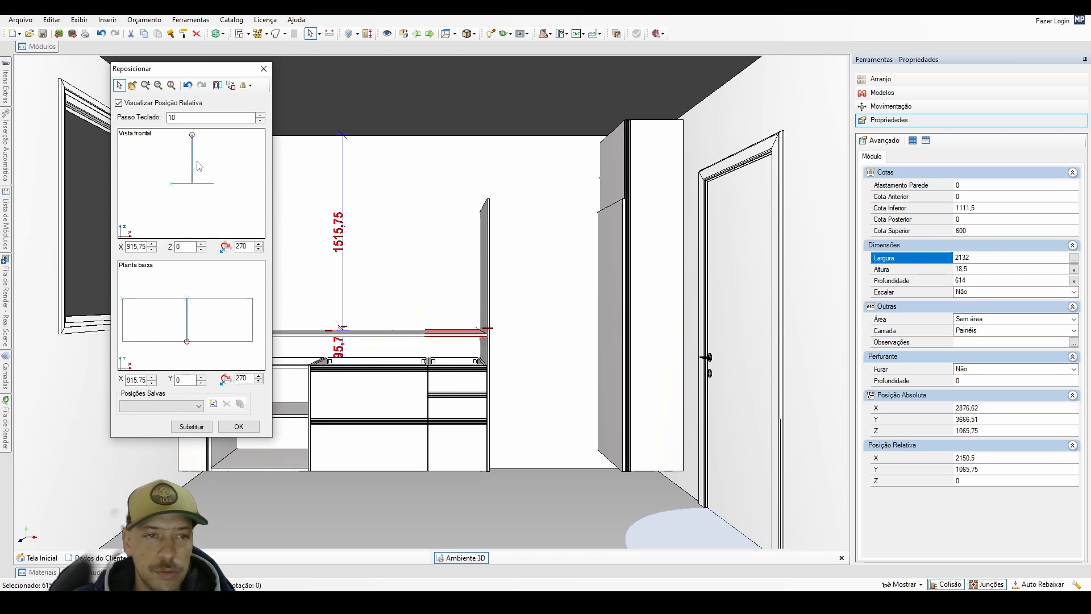
double_click(210, 186)
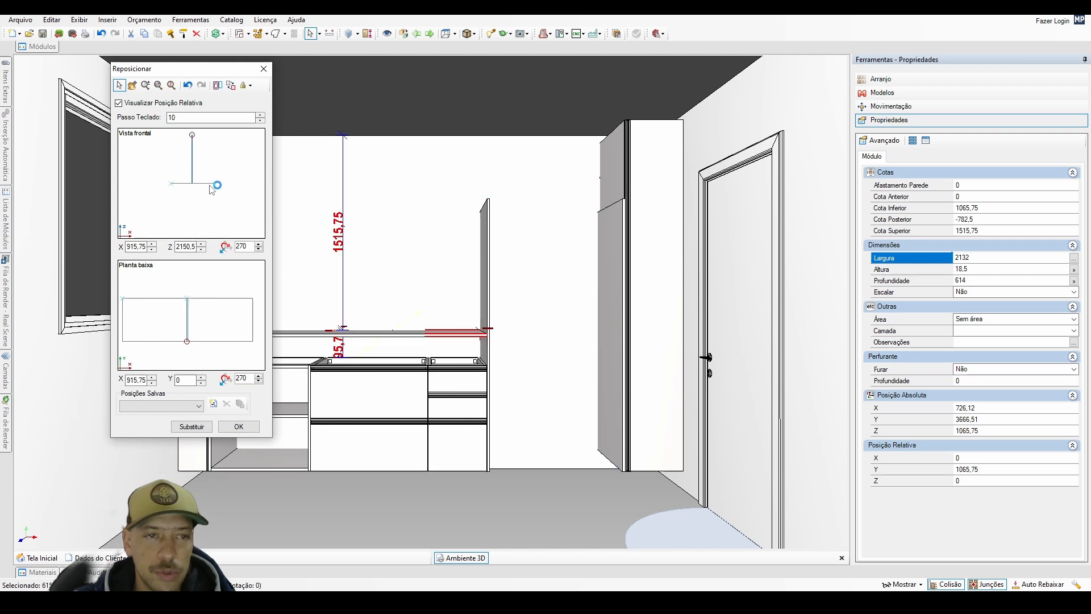
click(252, 429)
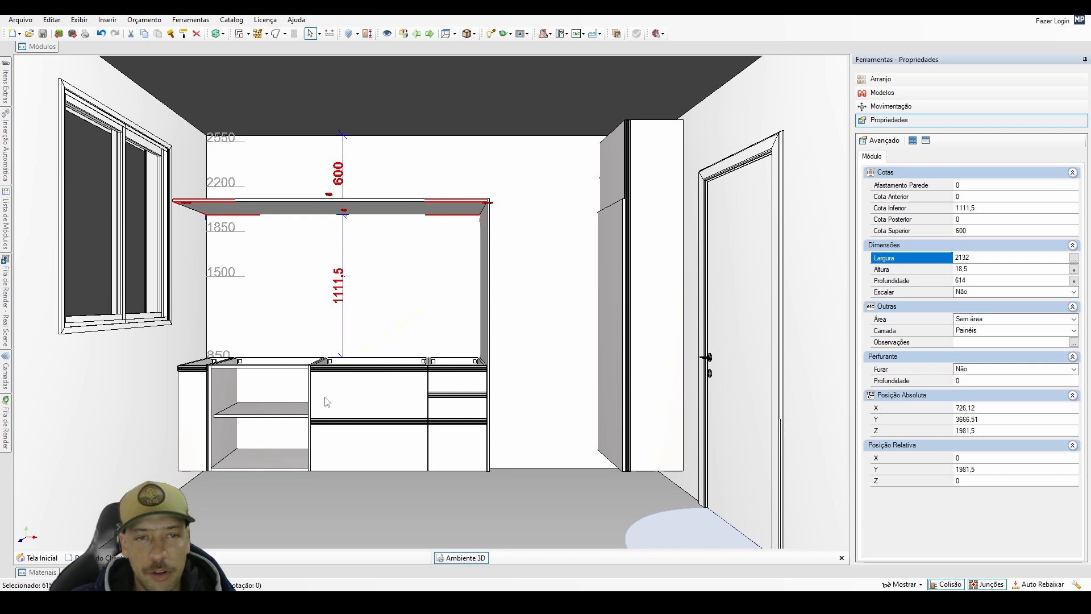
Duplicate the upper horizontal panel and place the copy directly beneath it.
middle_drag(443, 272, 429, 324)
scroll(412, 319, up, 2)
click(429, 324)
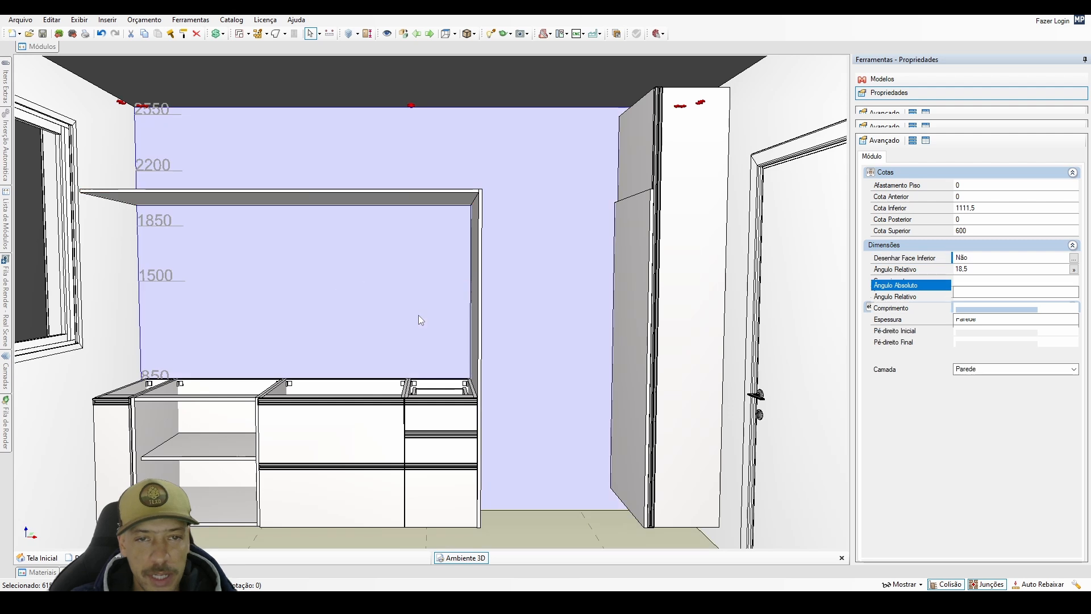
scroll(431, 324, down, 2)
scroll(404, 303, up, 2)
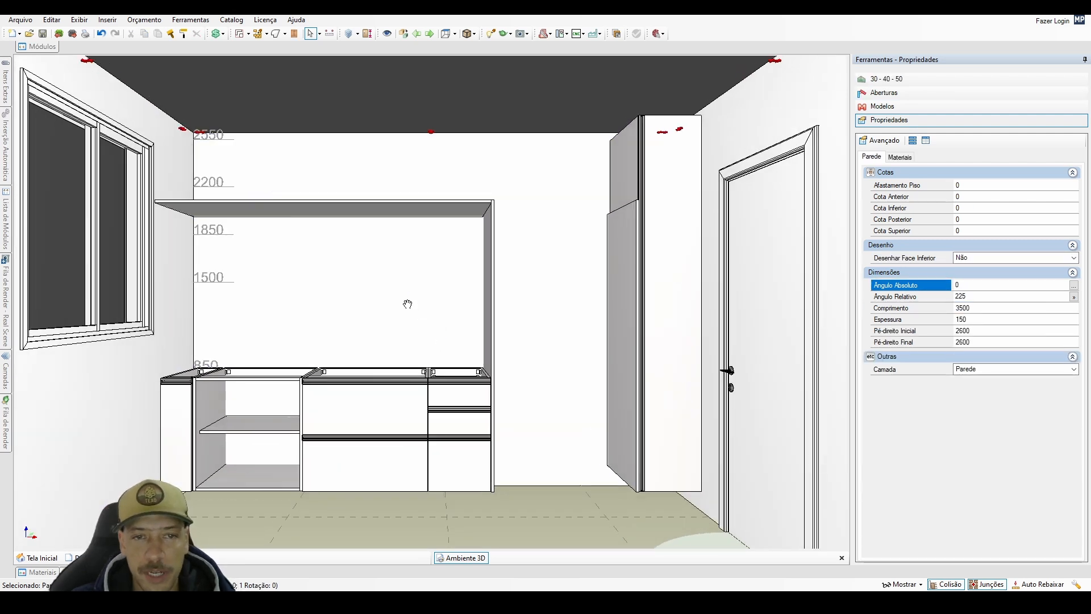
click(405, 196)
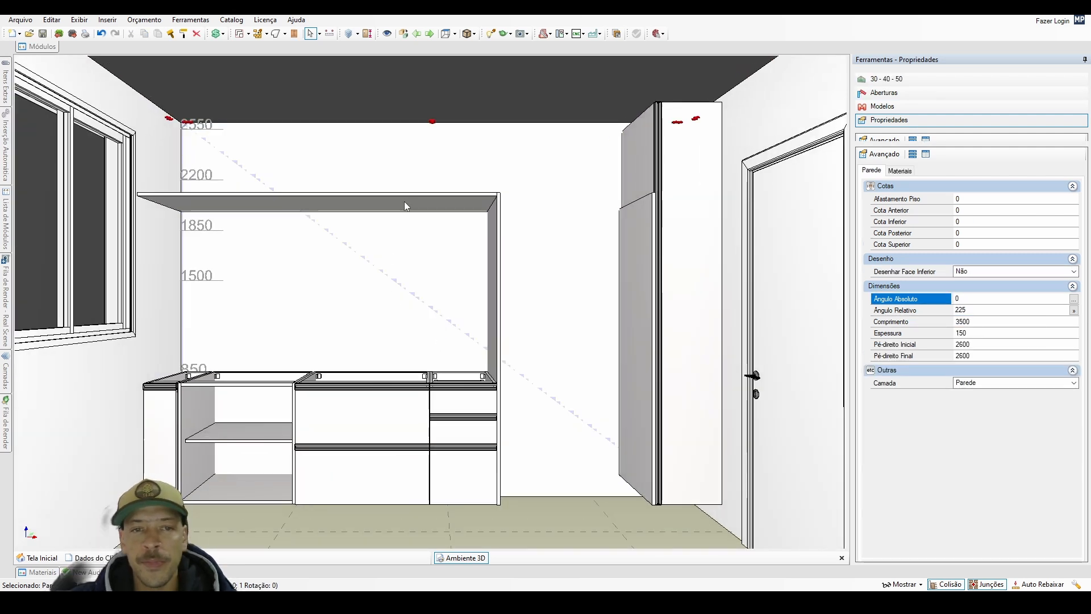
click(498, 197)
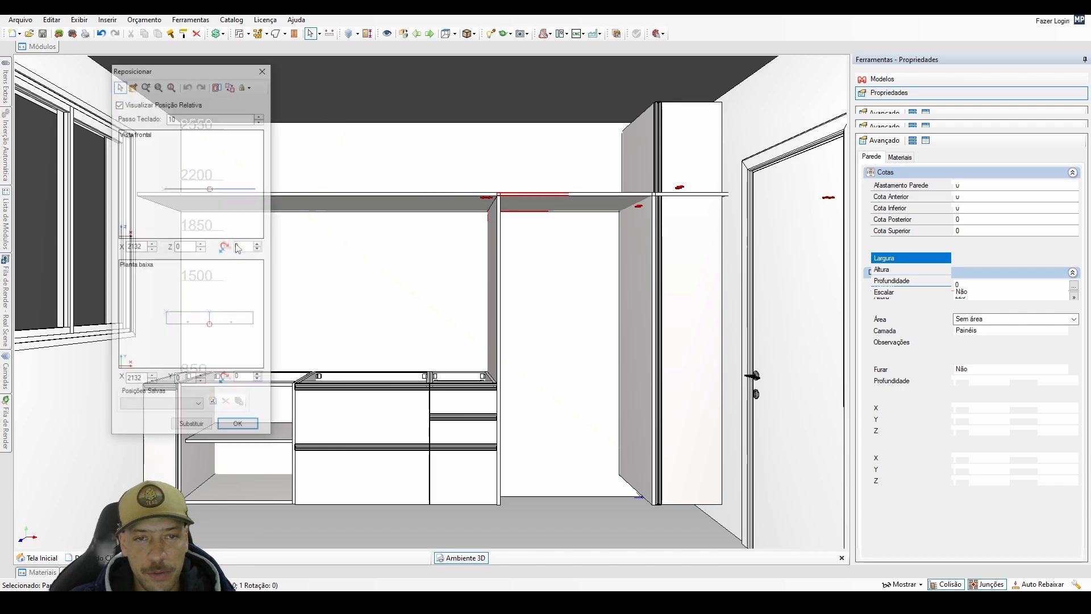
click(334, 205)
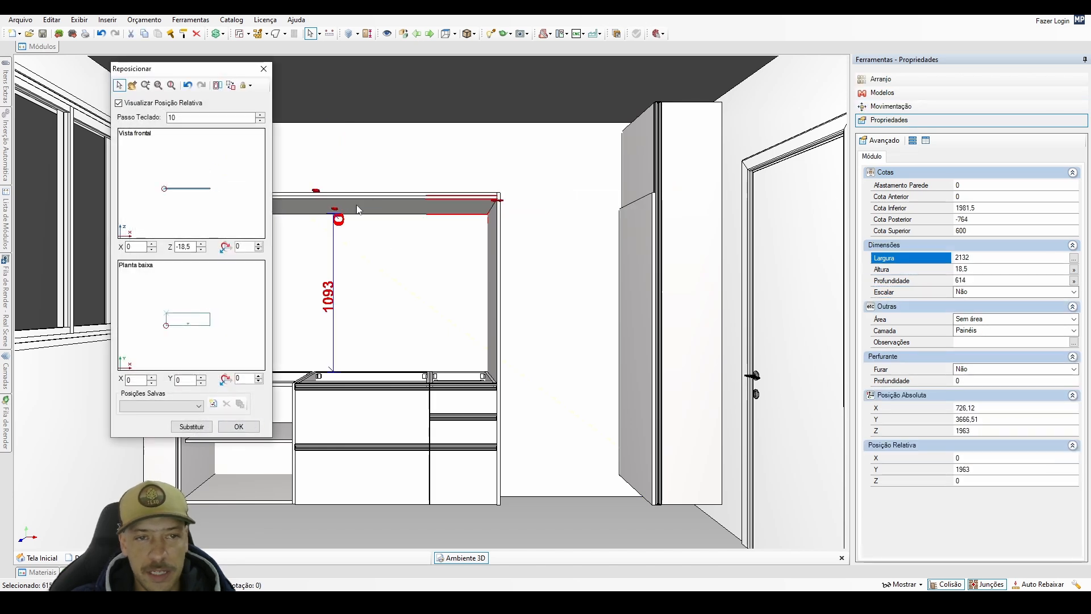
click(239, 426)
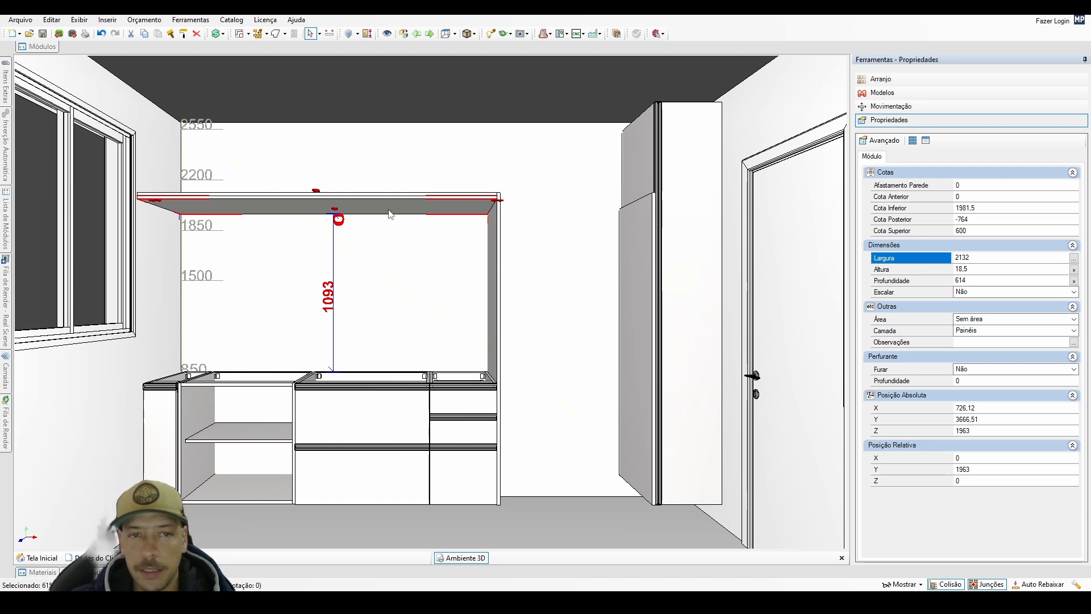
Place the copied horizontal panel 360 mm above the base cabinets.
drag(987, 210, 872, 253)
text(3)
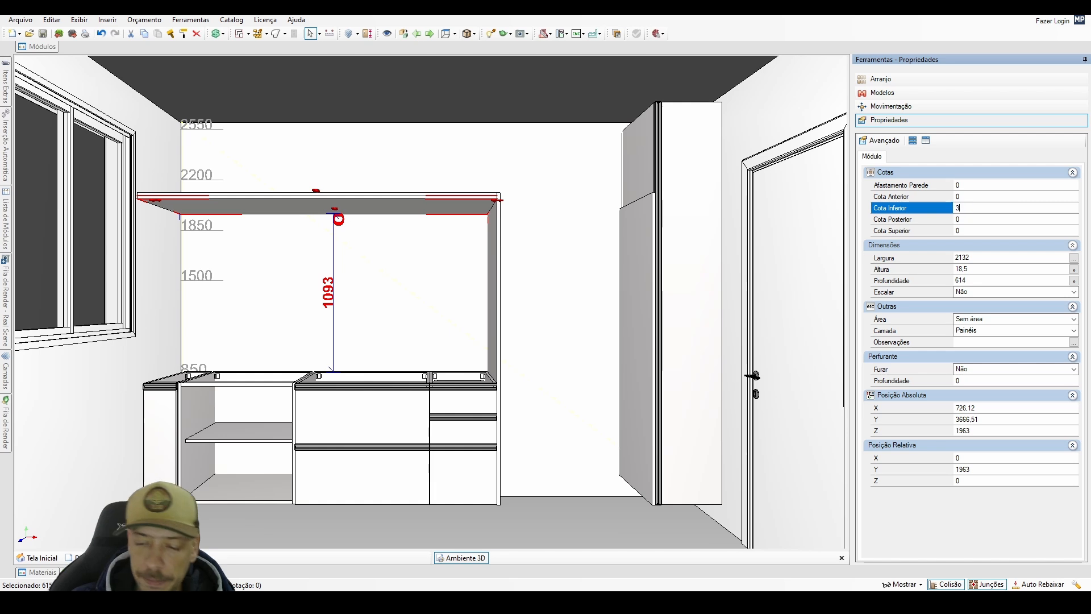
text(60)
key(Return)
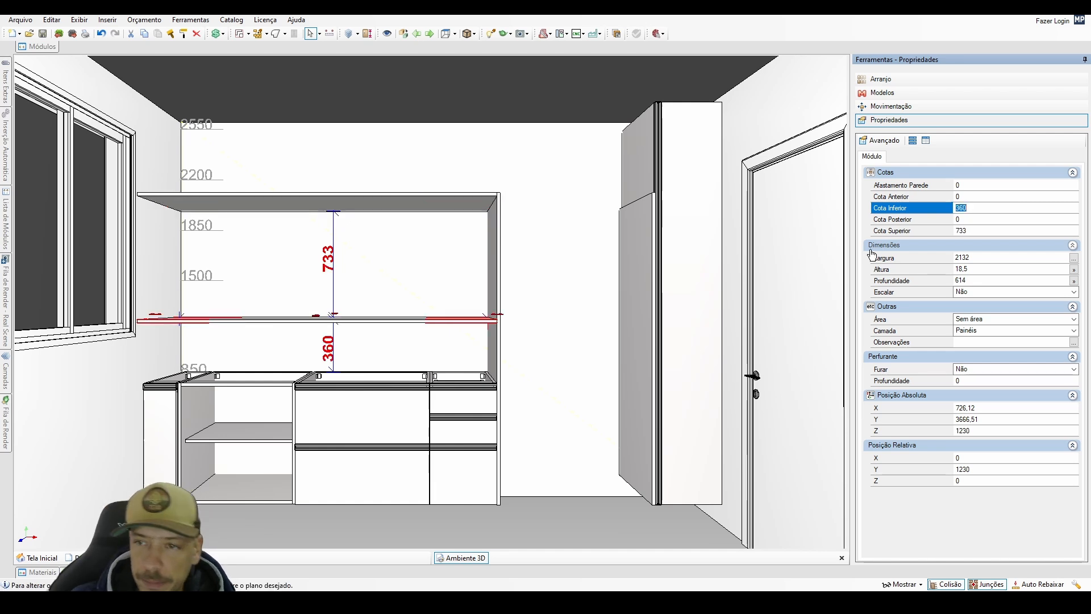
Place the copied horizontal panel with a 360 mm clearance below the upper panel.
click(961, 230)
text(3)
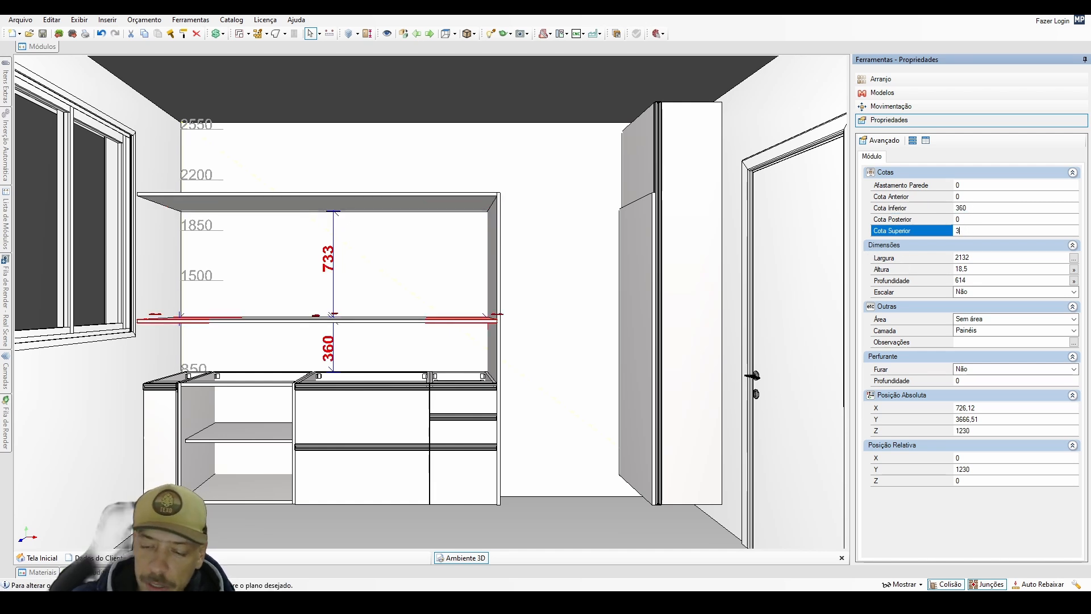
text(60)
key(Return)
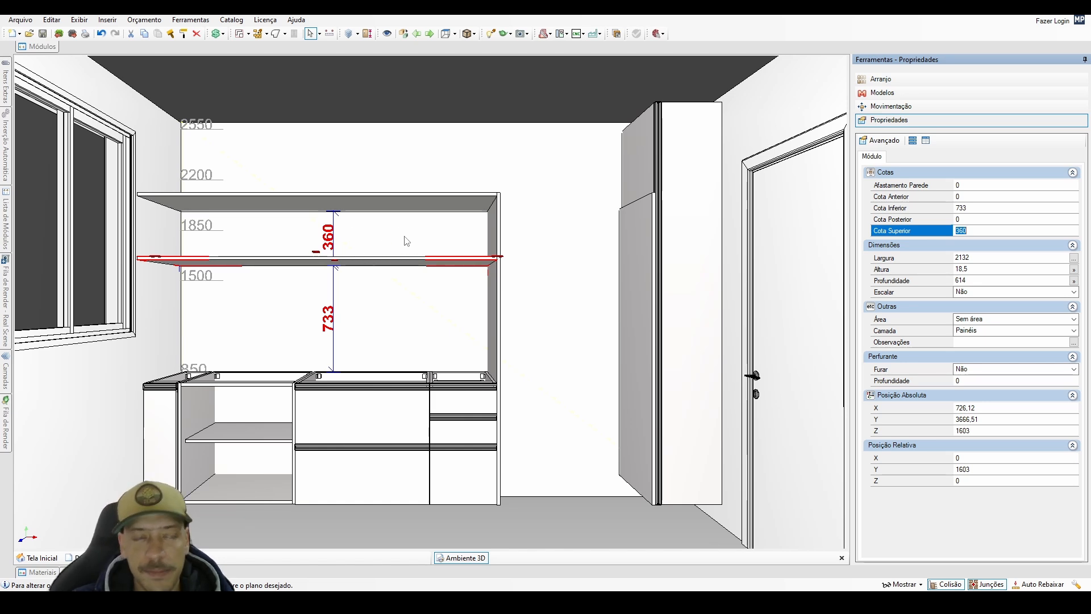
Duplicate the lower horizontal panel and place the second copy directly beneath it.
click(432, 264)
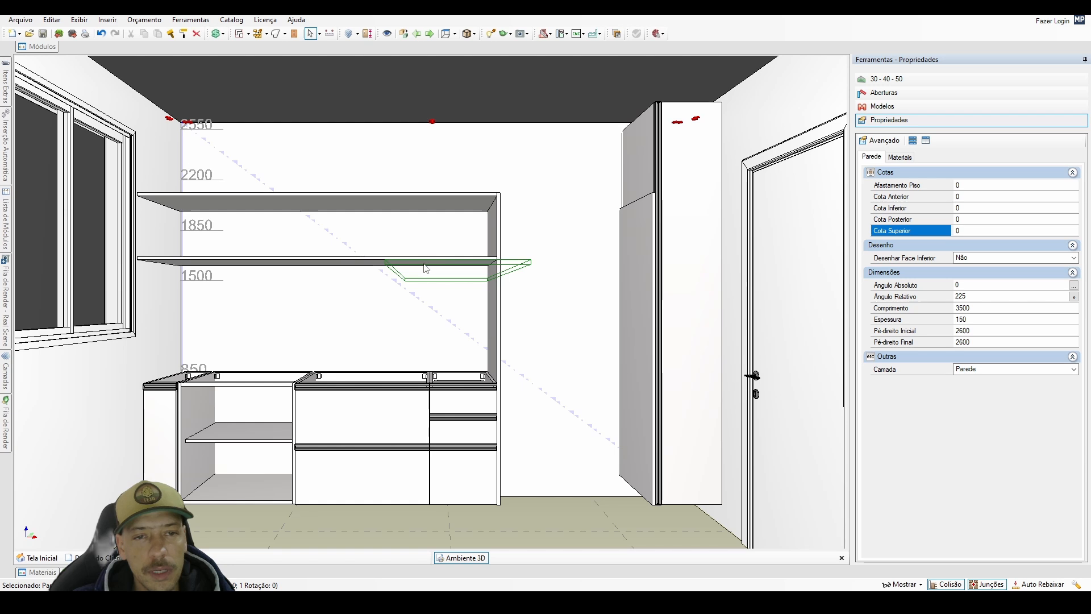
click(425, 269)
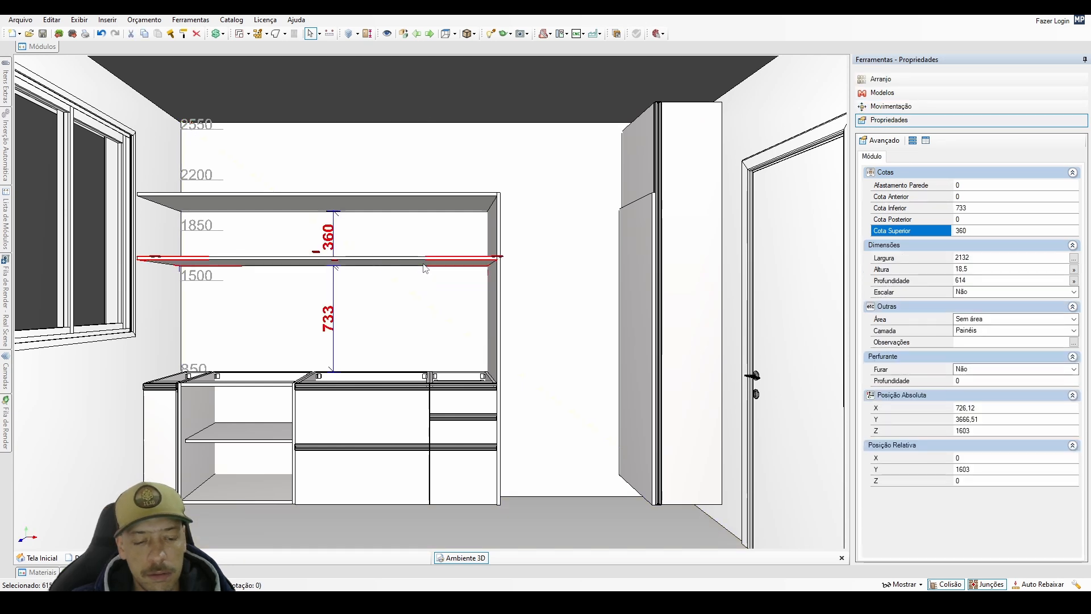
key(ctrl+d)
click(185, 198)
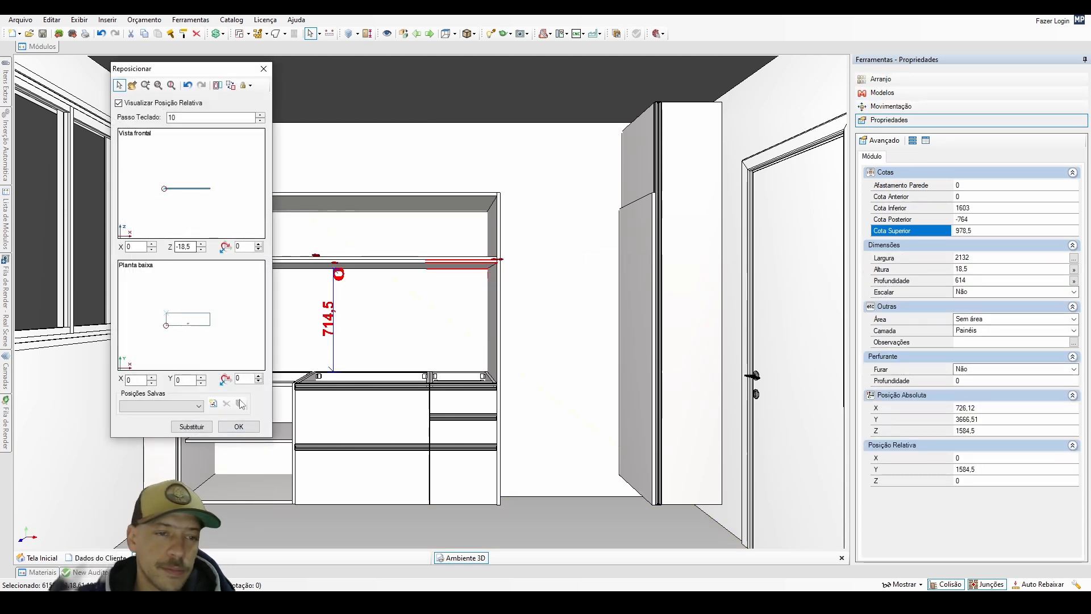
click(240, 427)
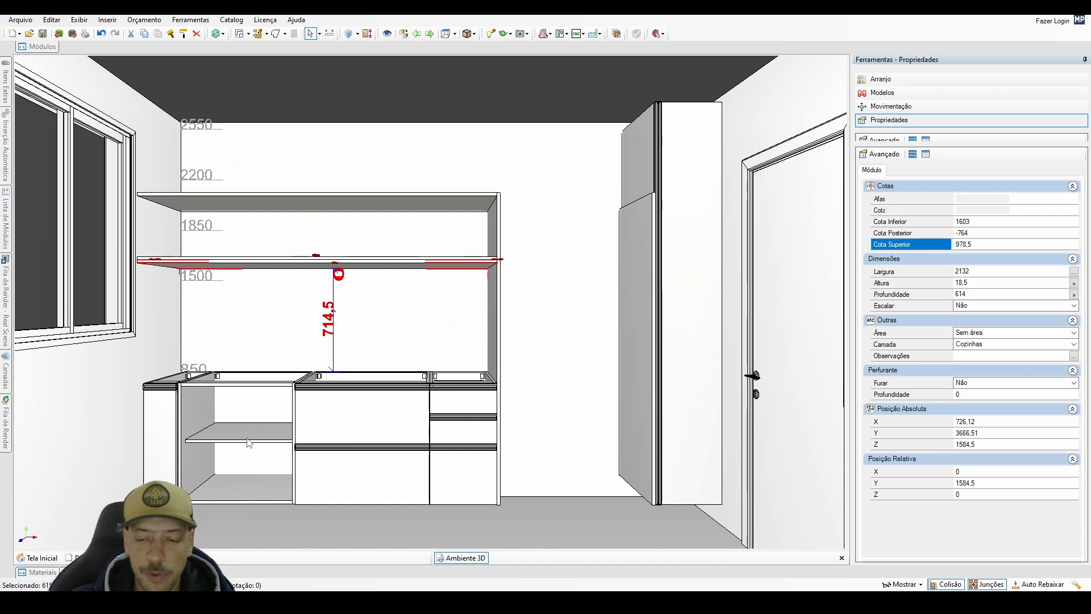
Lower the inner shelf of the open base cabinet to a module offset of 100.75 mm.
click(249, 443)
key(Up)
key(Up)
key(Up)
key(Up)
key(Up)
key(Up)
key(Up)
key(Up)
key(Up)
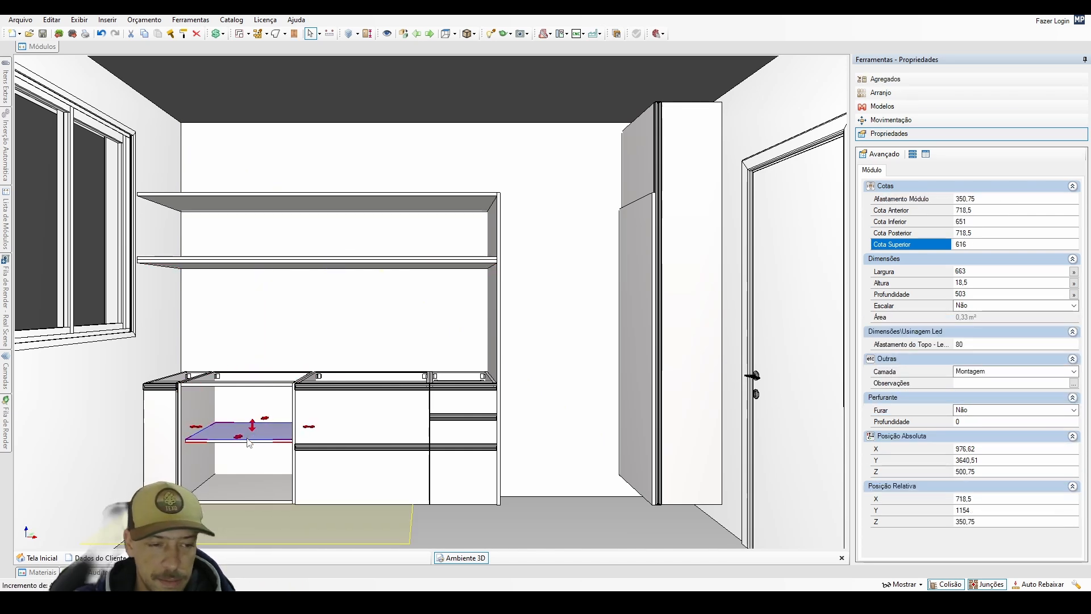
key(Down)
key(Down)
key(Down)
key(Down)
key(Down)
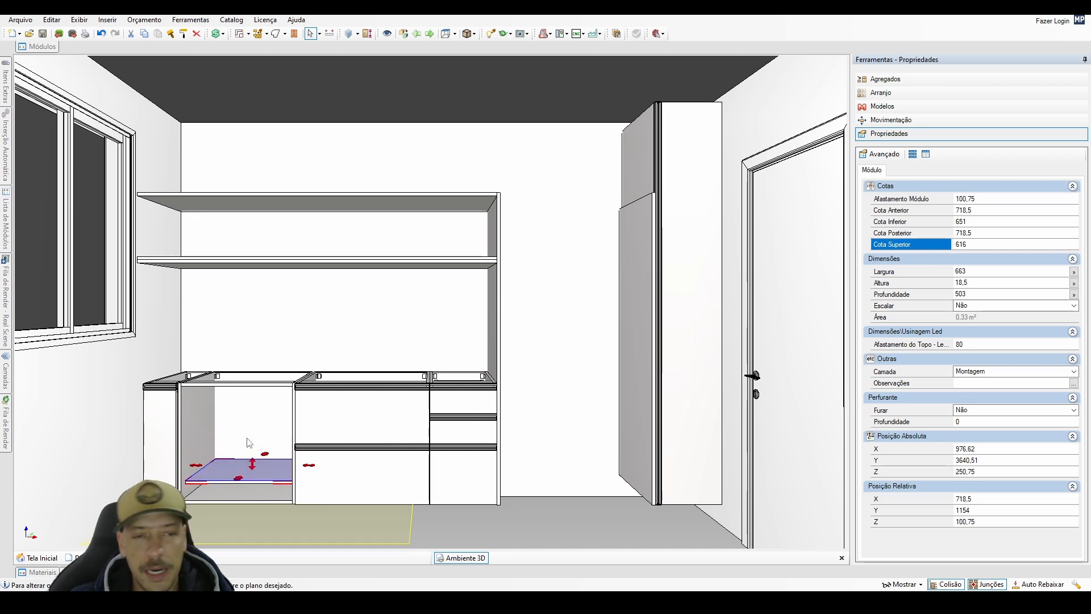
Lower the newest horizontal panel to 467.5 mm above the base cabinets.
click(335, 307)
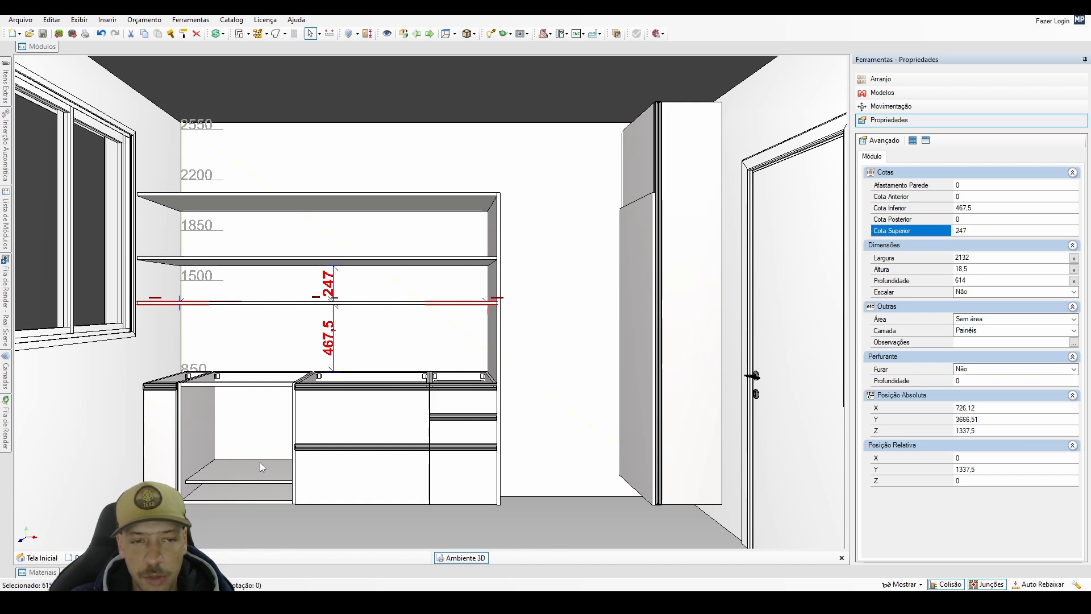
Examine the base cabinets' fronts, handle profiles and upper edges up close, from the worktop level to the floor.
scroll(315, 414, up, 1)
middle_drag(316, 416, 333, 411)
scroll(334, 410, up, 5)
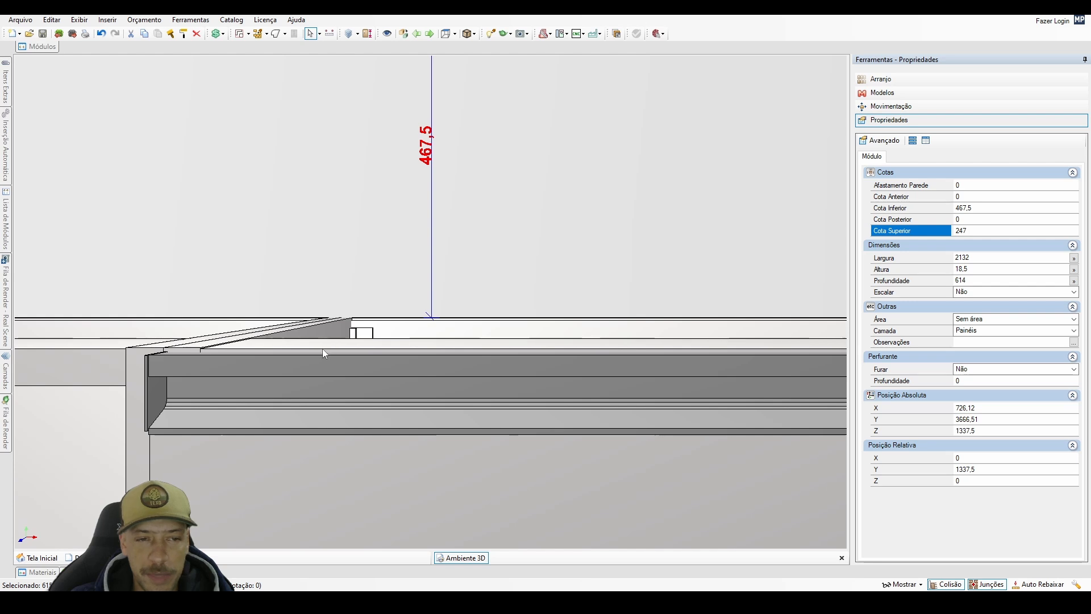
middle_drag(354, 449, 315, 275)
middle_drag(351, 434, 362, 114)
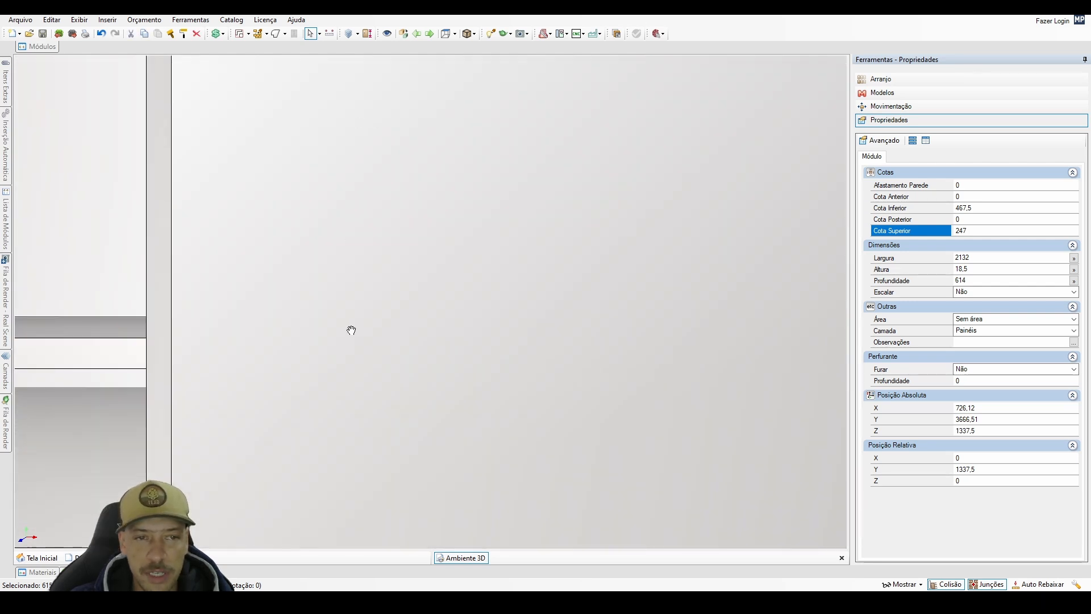
middle_drag(351, 330, 322, 95)
middle_drag(338, 226, 321, 509)
scroll(322, 510, down, 5)
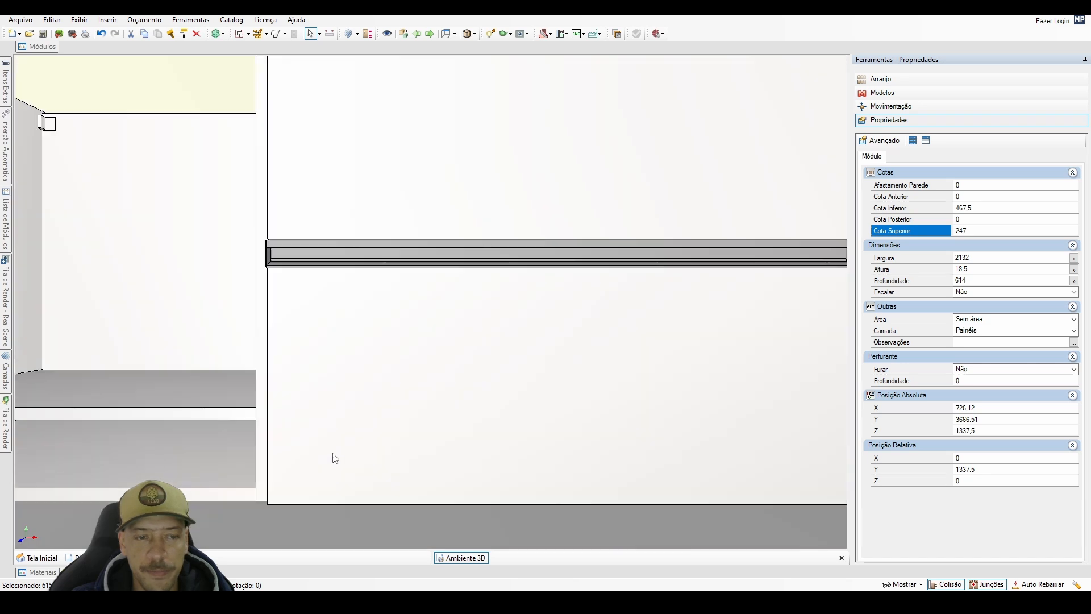
scroll(396, 404, down, 2)
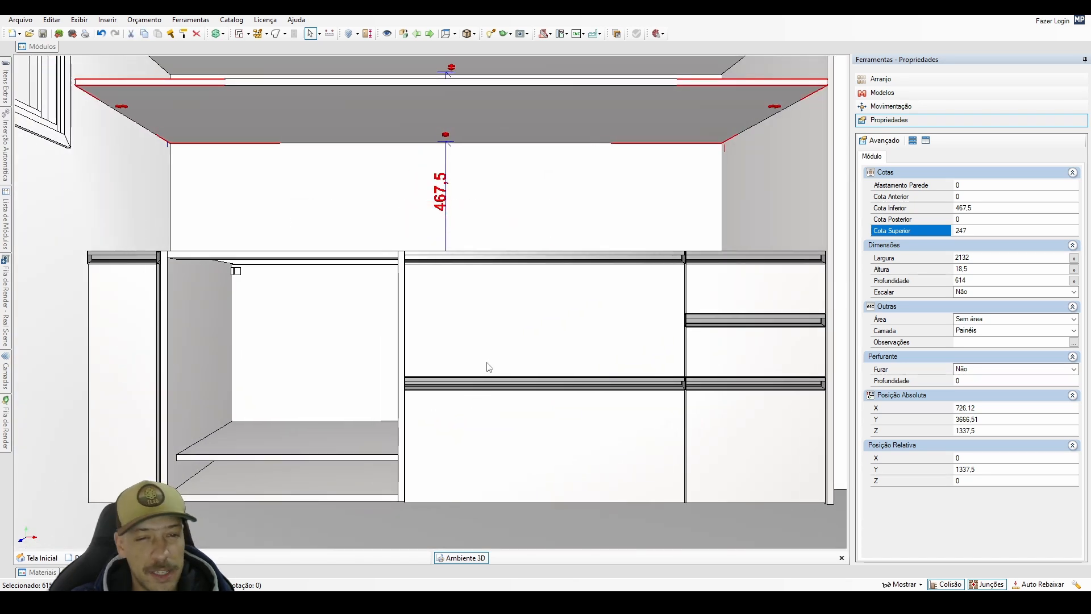
middle_drag(491, 342, 487, 385)
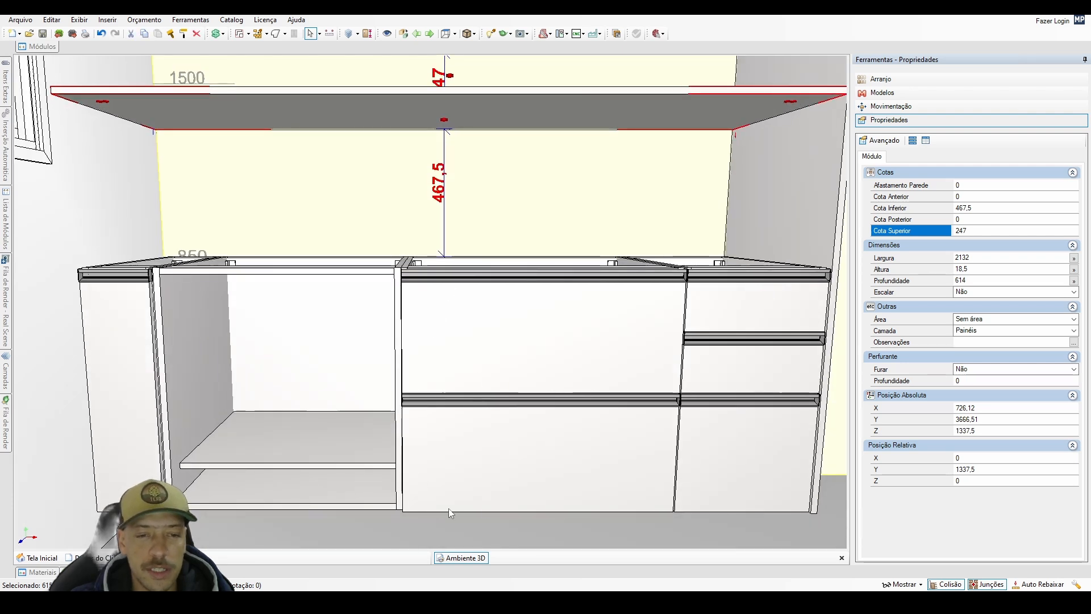
middle_drag(484, 410, 478, 444)
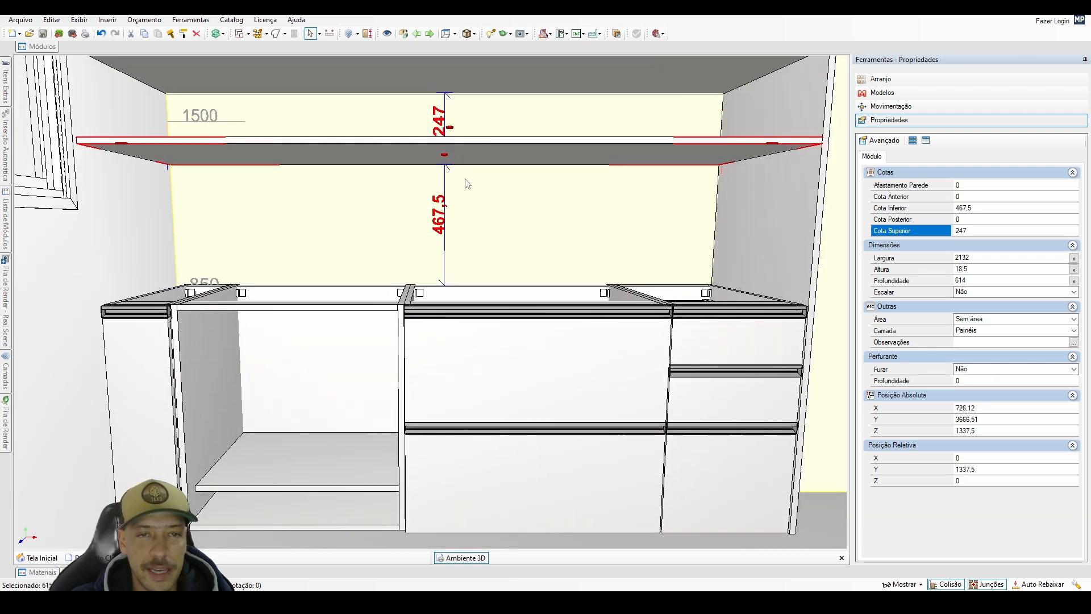
Set the newest horizontal panel's width to 713 mm by entering it as a subtraction from 720.
click(910, 258)
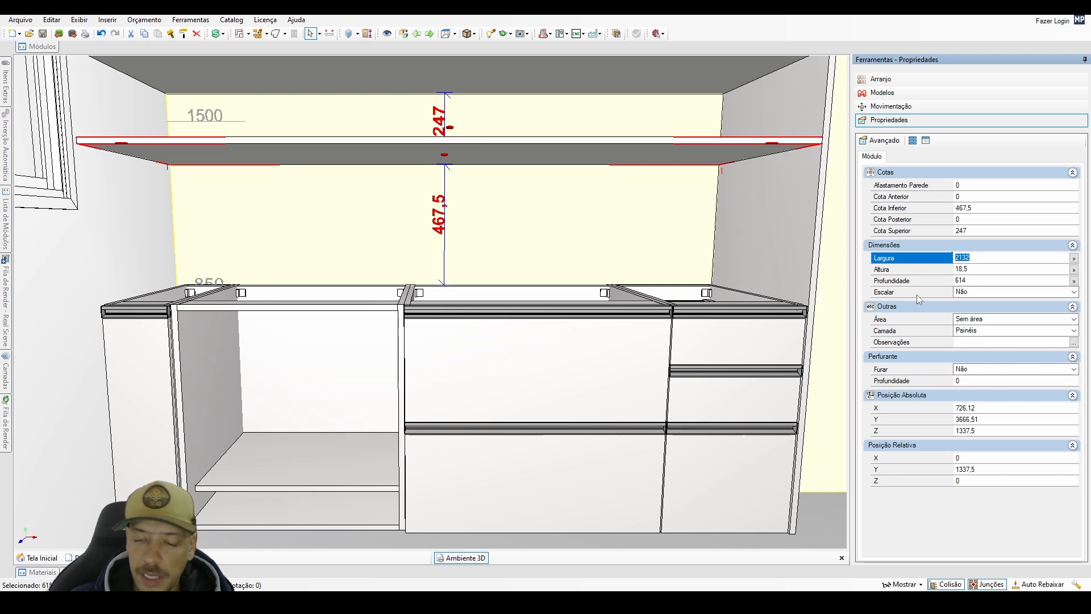
text(720-7)
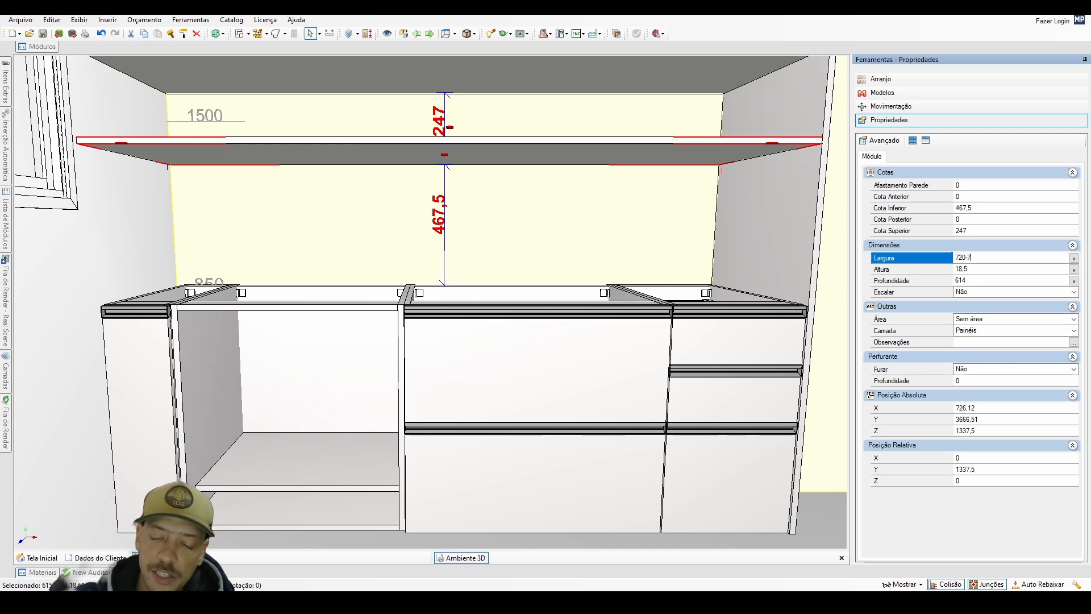
text(13)
key(BackSpace)
key(BackSpace)
key(BackSpace)
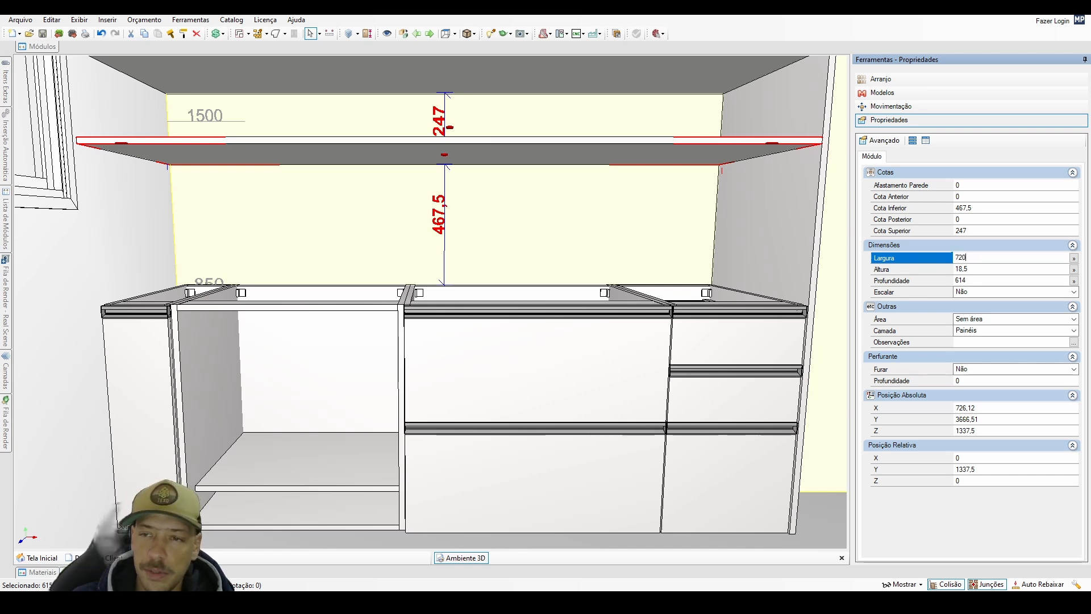
text(-713)
key(Return)
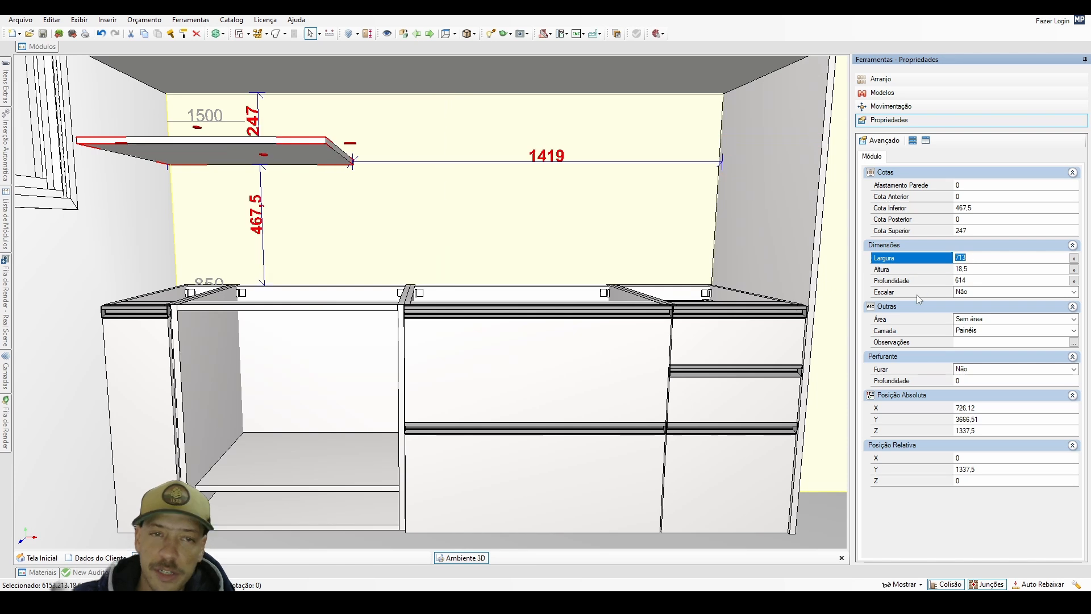
Check the width of the wide base cabinet's upper front.
click(916, 281)
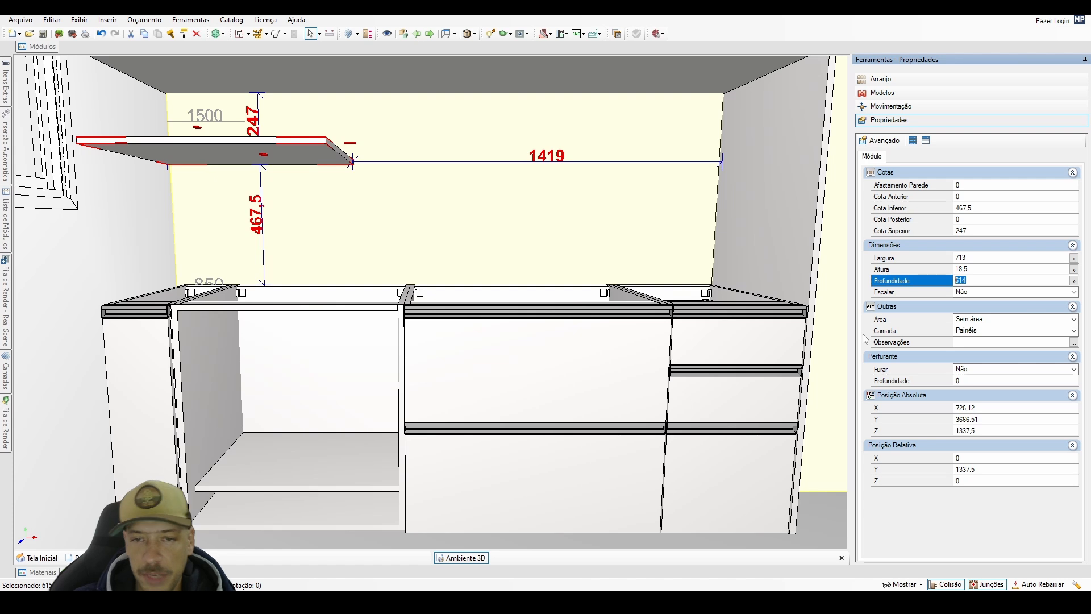
click(571, 310)
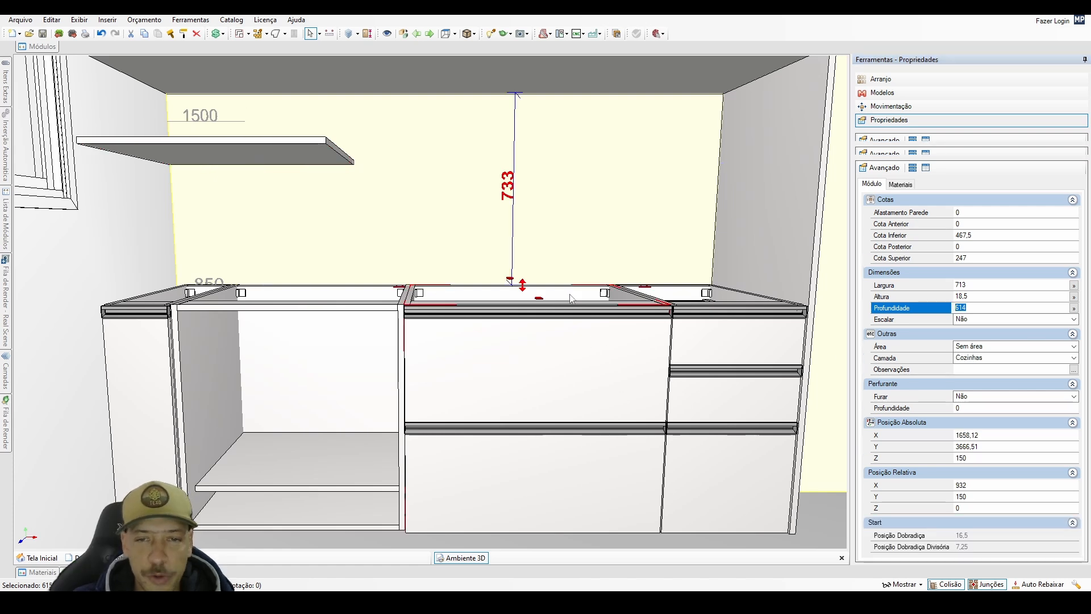
click(566, 374)
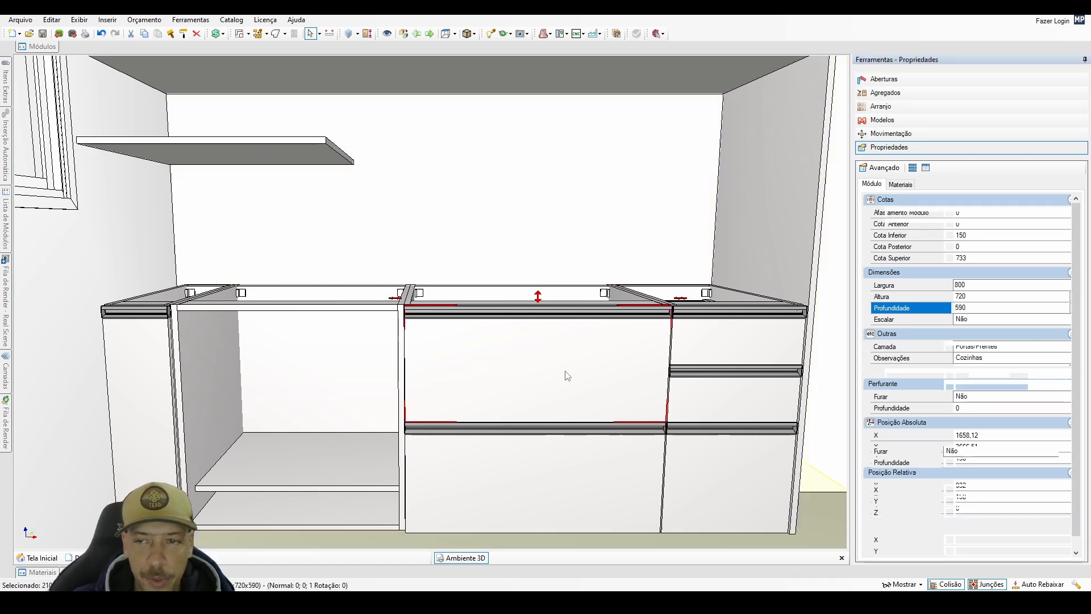
click(968, 284)
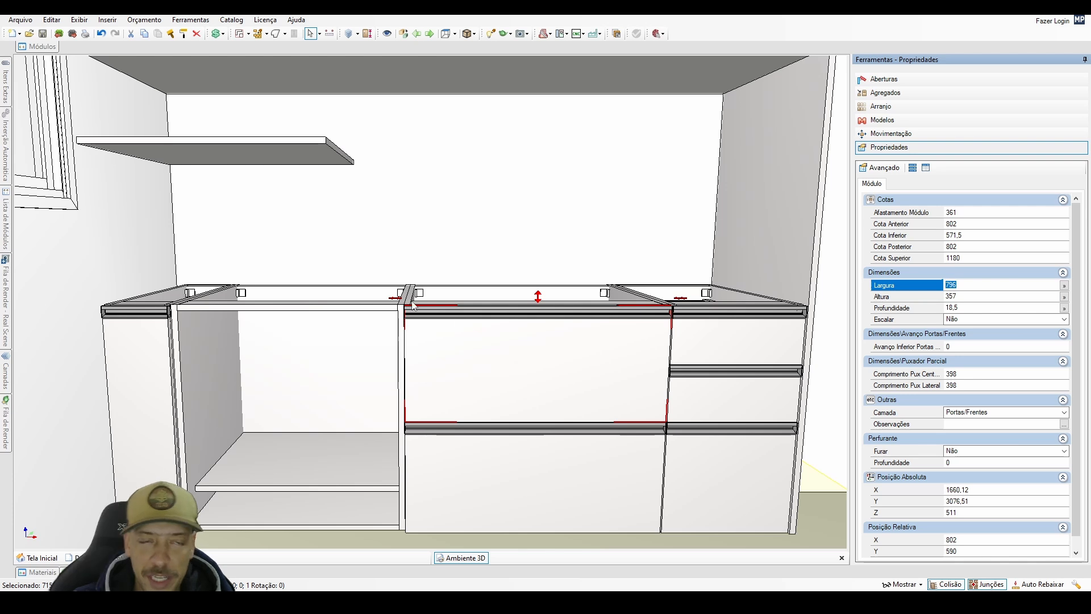
Set the shortened horizontal panel's depth to 696 mm.
click(309, 161)
click(961, 280)
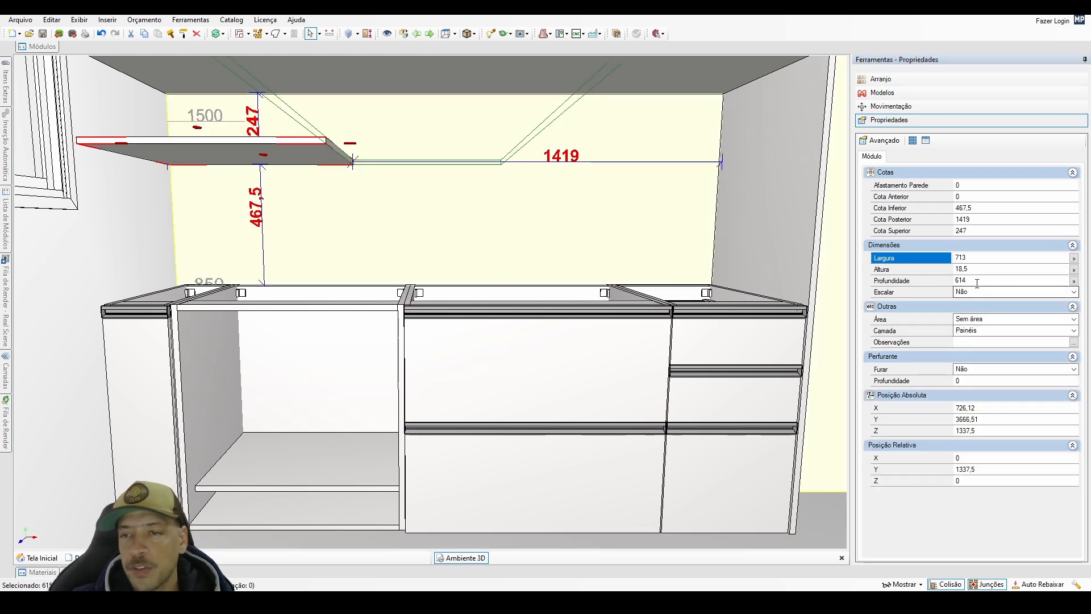
drag(951, 291, 927, 307)
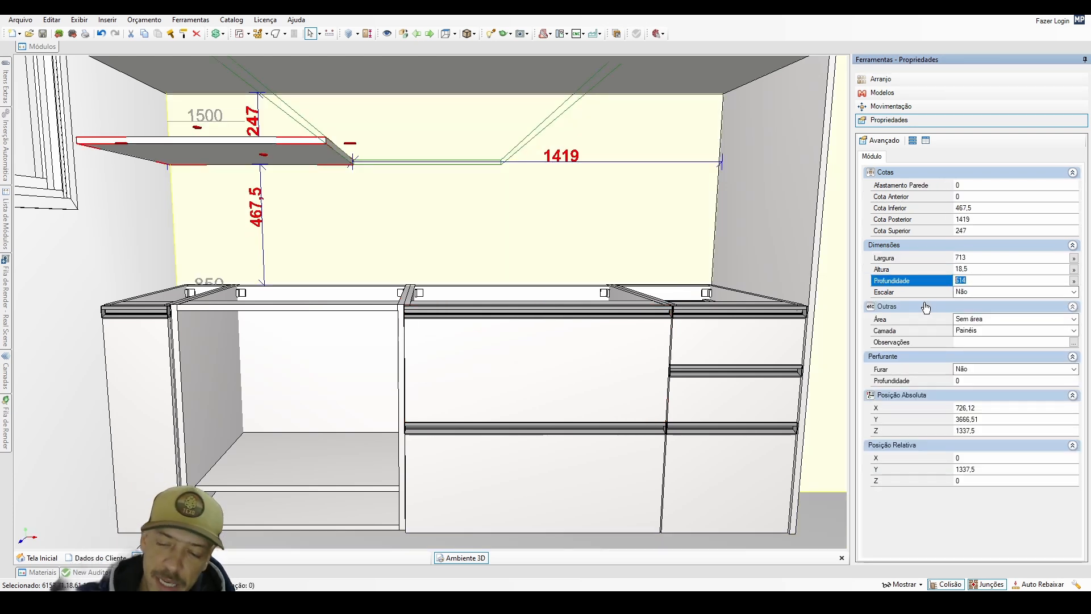
text(700)
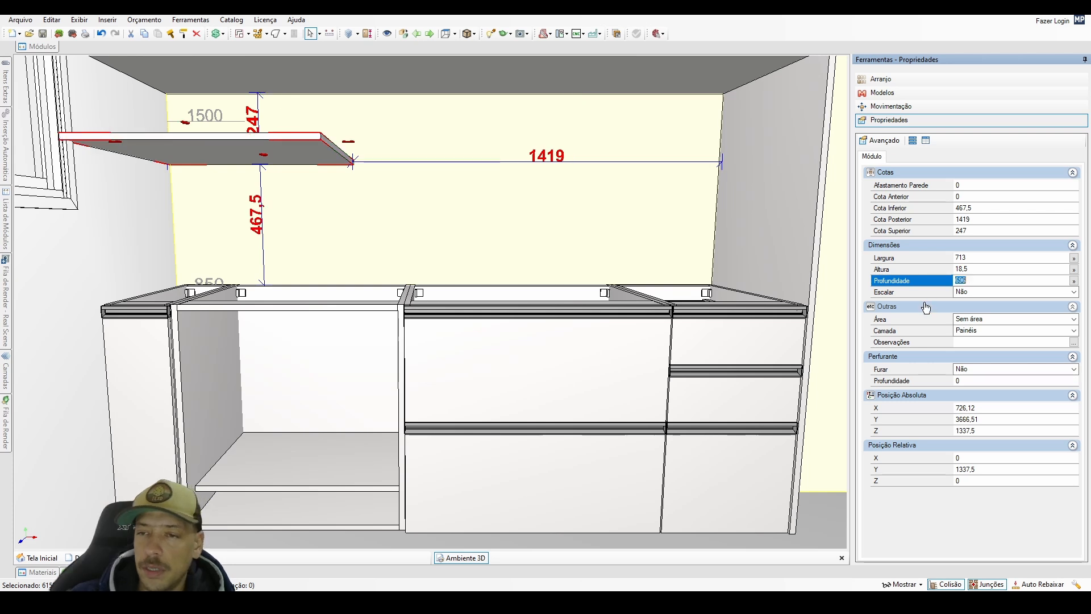
Reposition the panel freely about 262 mm above the base cabinets and display its displacement controls.
drag(439, 234, 827, 220)
click(894, 107)
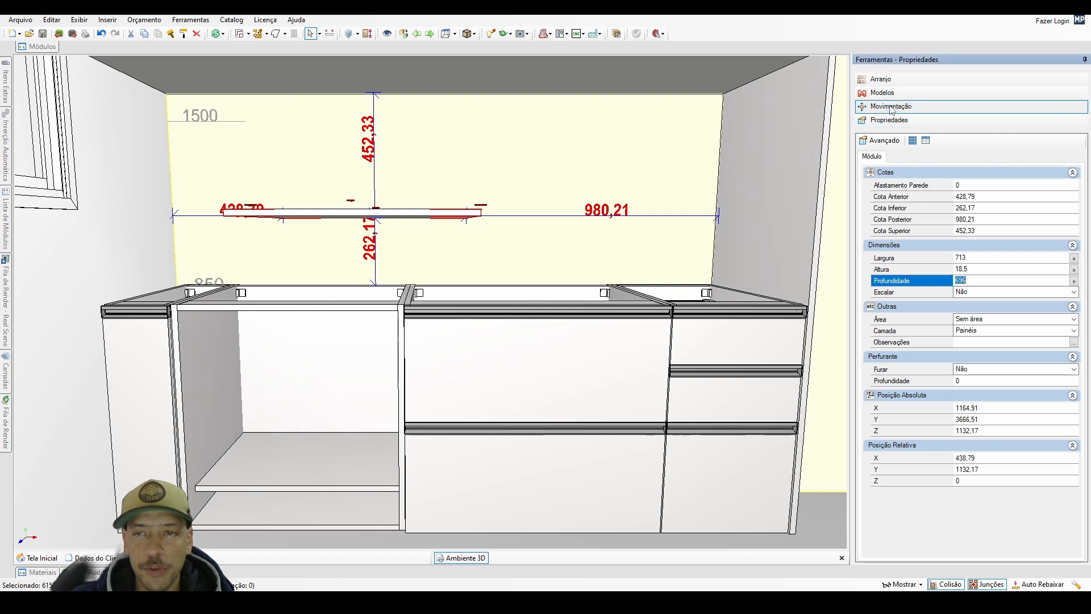
middle_drag(596, 211, 596, 290)
scroll(534, 280, up, 2)
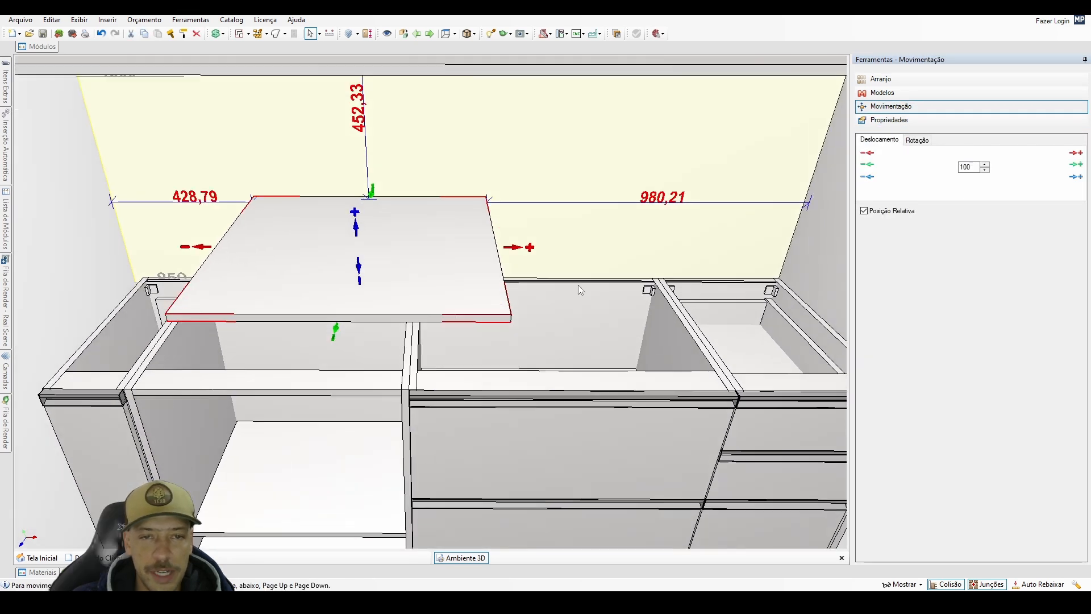
Shift the panel along the back wall in 100 mm increments, ending 100 mm further in the positive X direction.
click(520, 249)
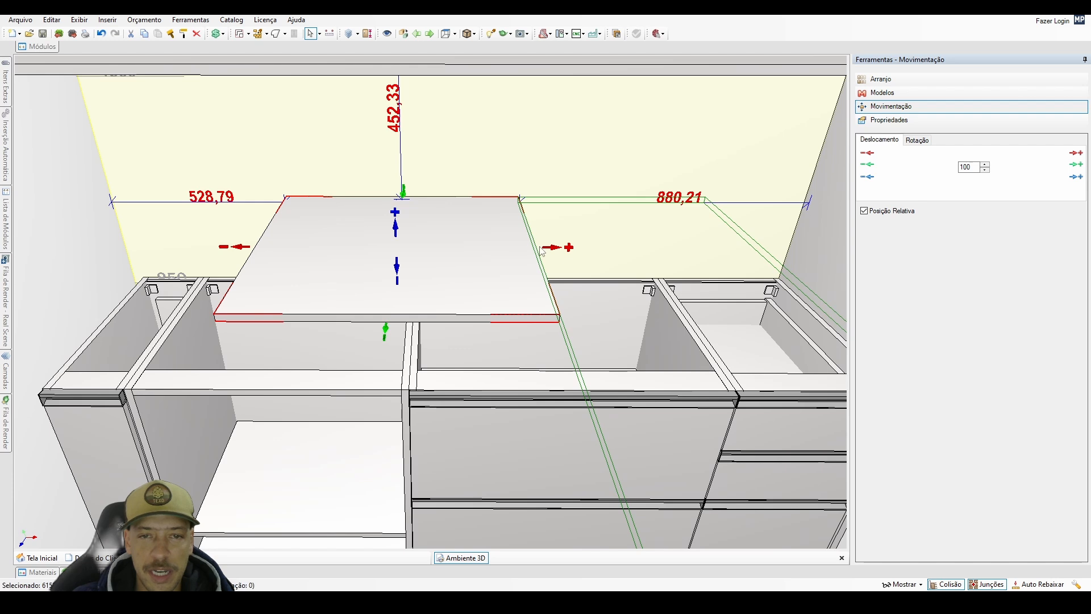
click(1076, 153)
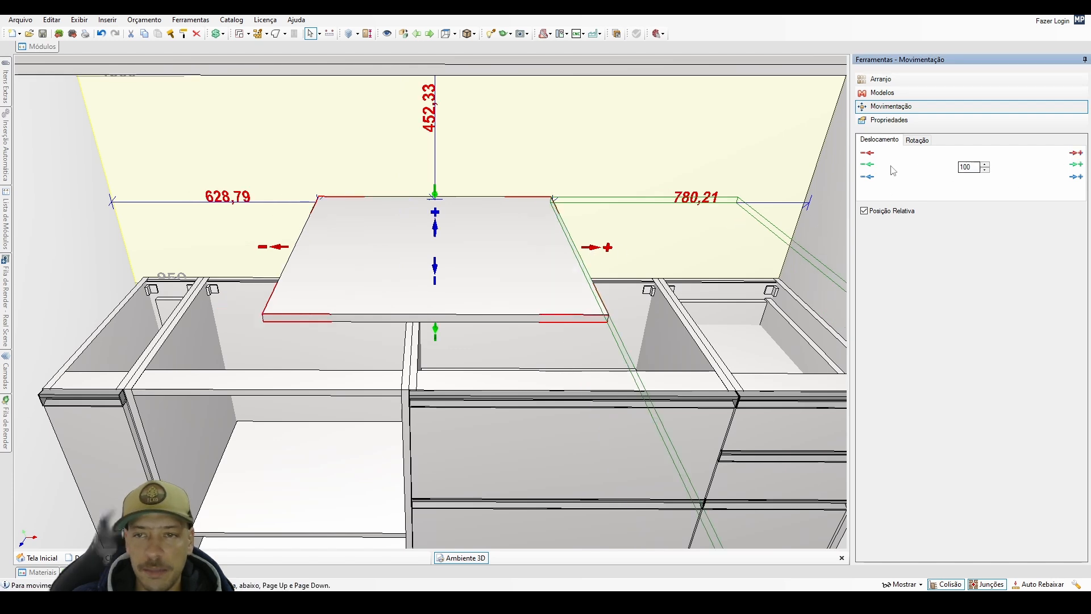
click(867, 153)
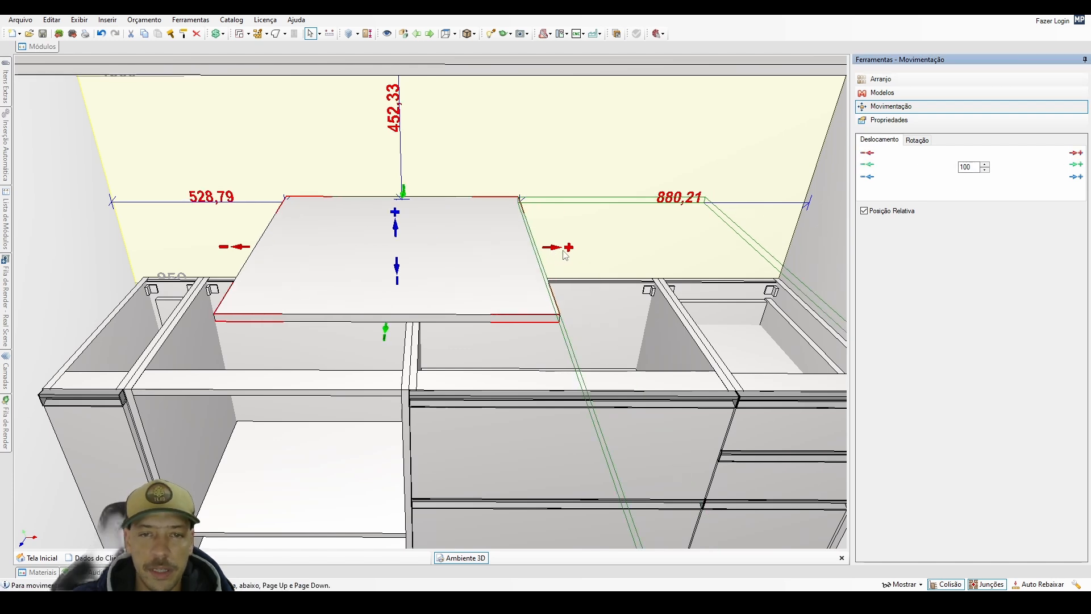
Lower the panel by 100 mm and raise it again by the same amount.
middle_drag(501, 248, 493, 274)
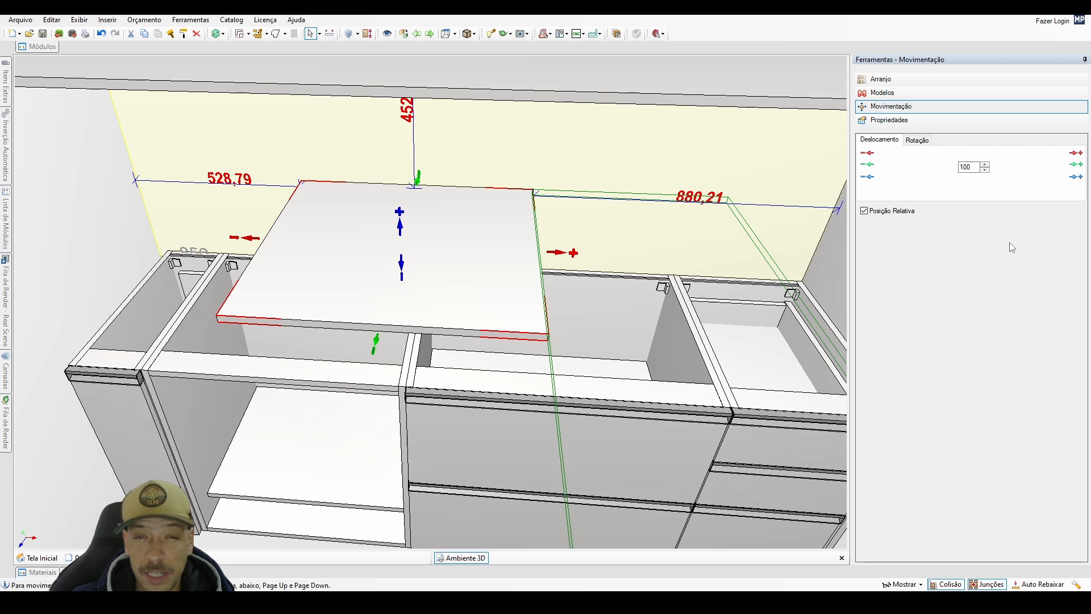
click(867, 177)
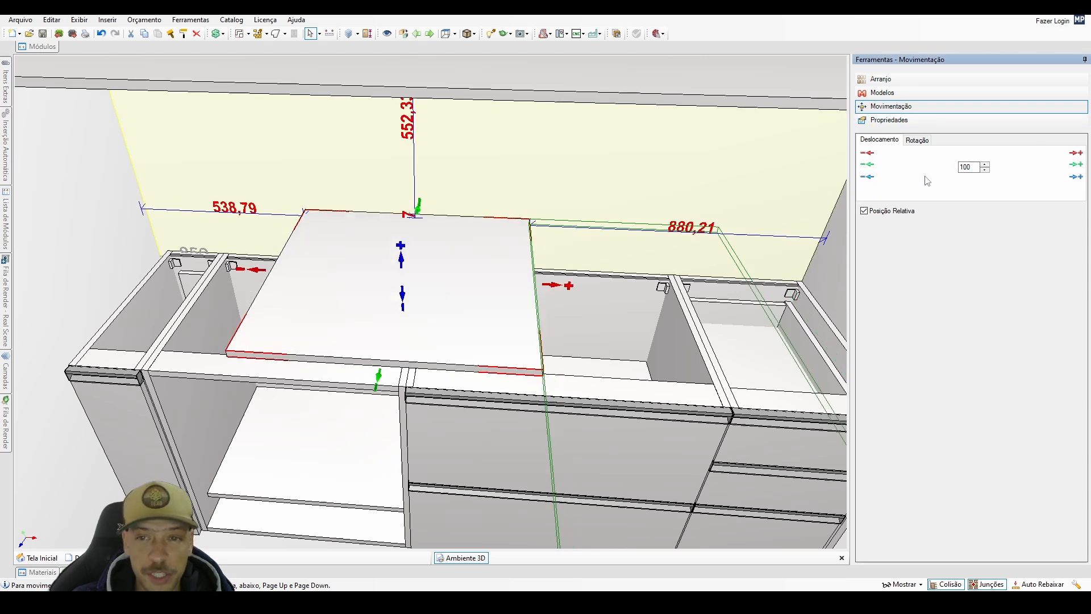
click(1075, 178)
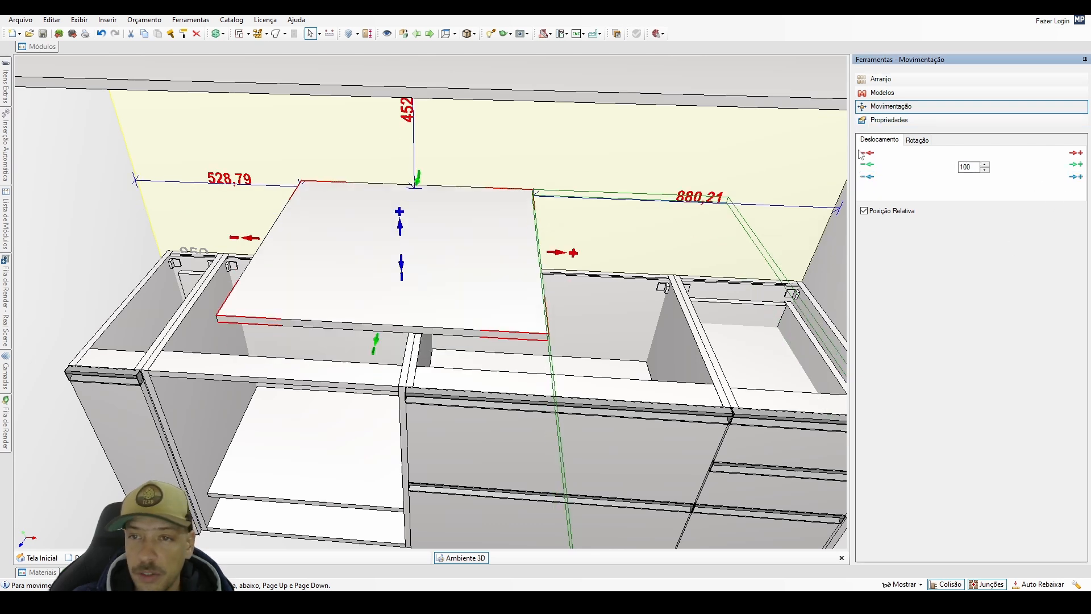
Switch the panel's movement controls from displacement to rotation.
click(918, 141)
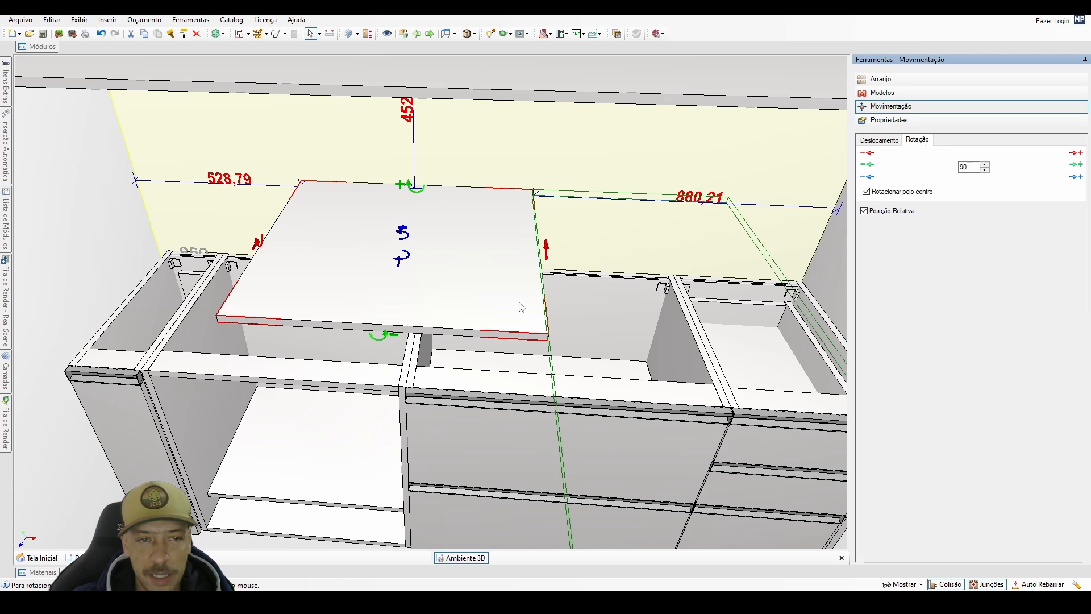
middle_drag(522, 307, 489, 261)
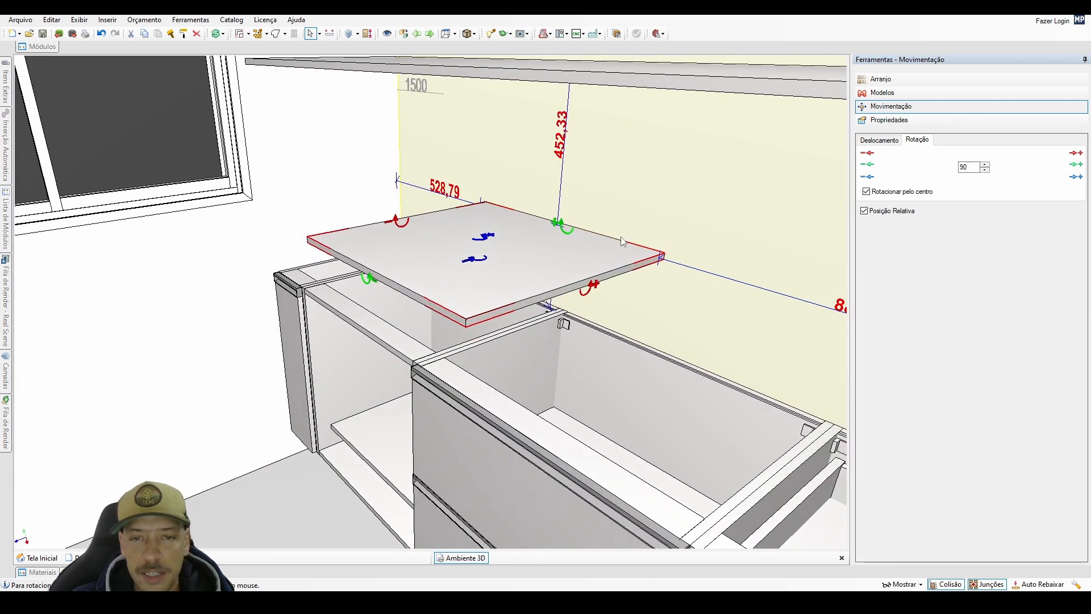
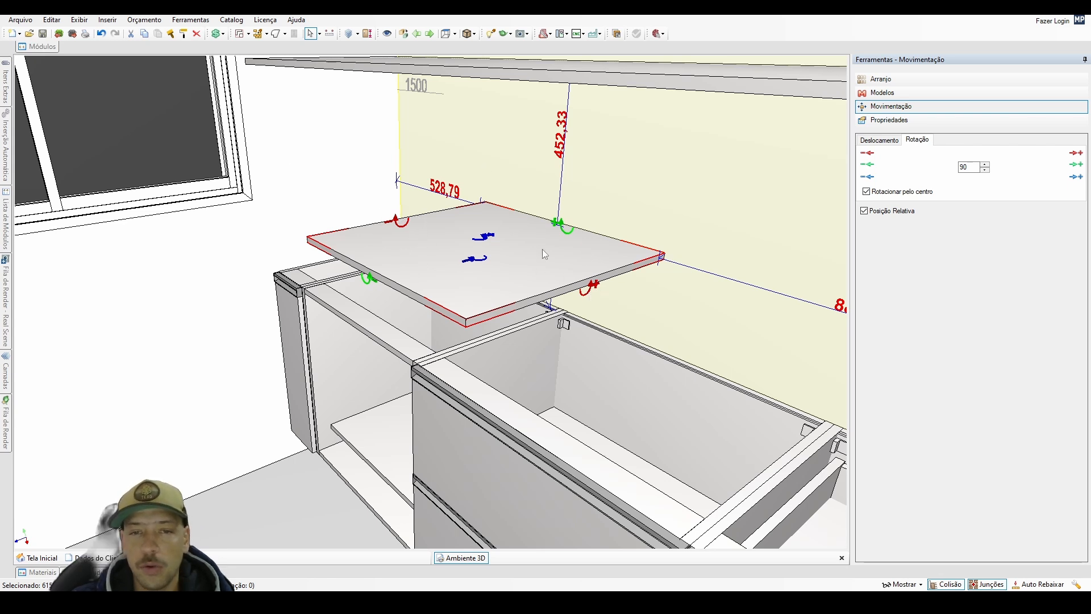
Rotate the panel 90 degrees in the positive X direction and view the kitchen facing the back wall.
click(1076, 153)
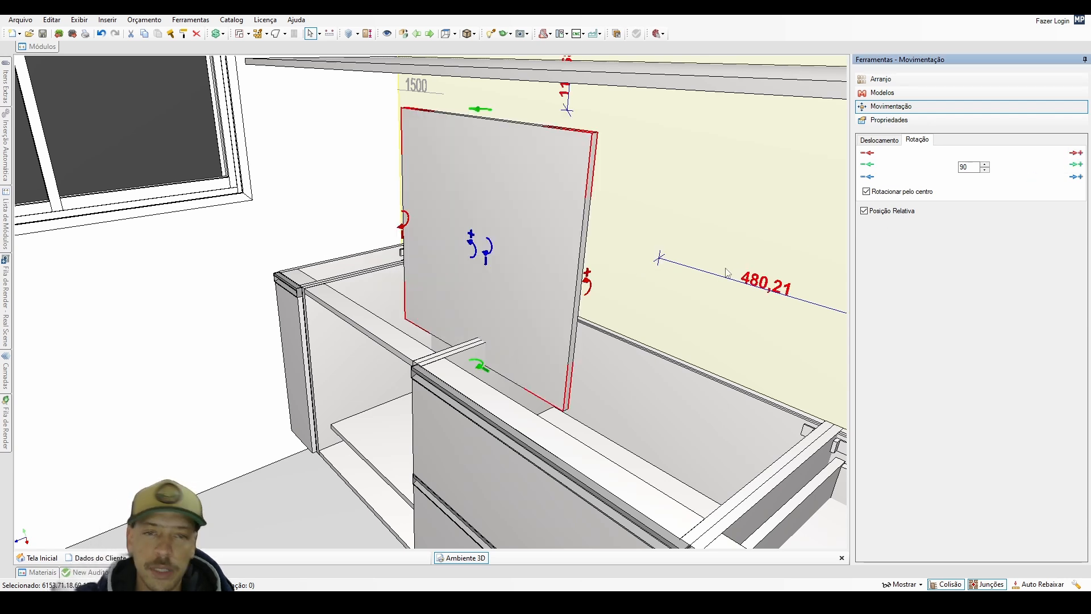
click(642, 254)
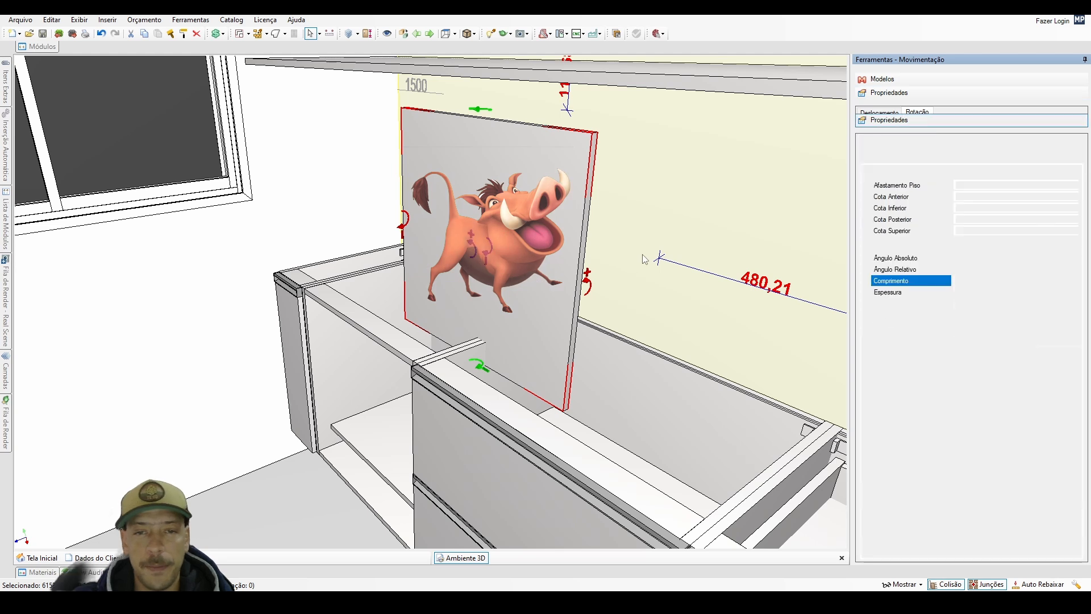
double_click(643, 254)
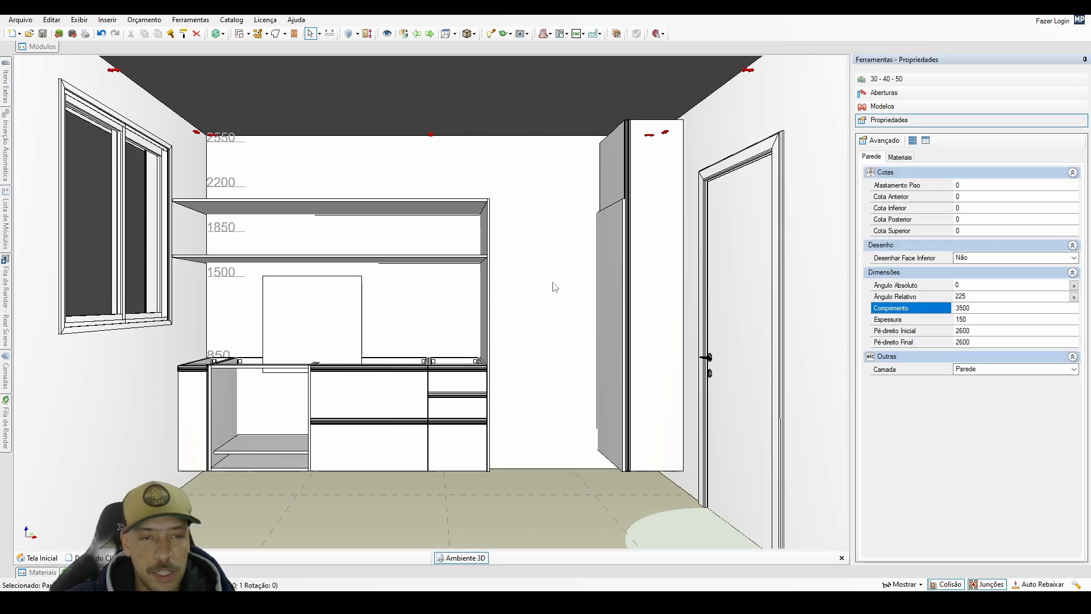
Reposition the panel over the front of the open base cabinet, 2 mm from each side and 153.5 mm above the floor.
click(332, 327)
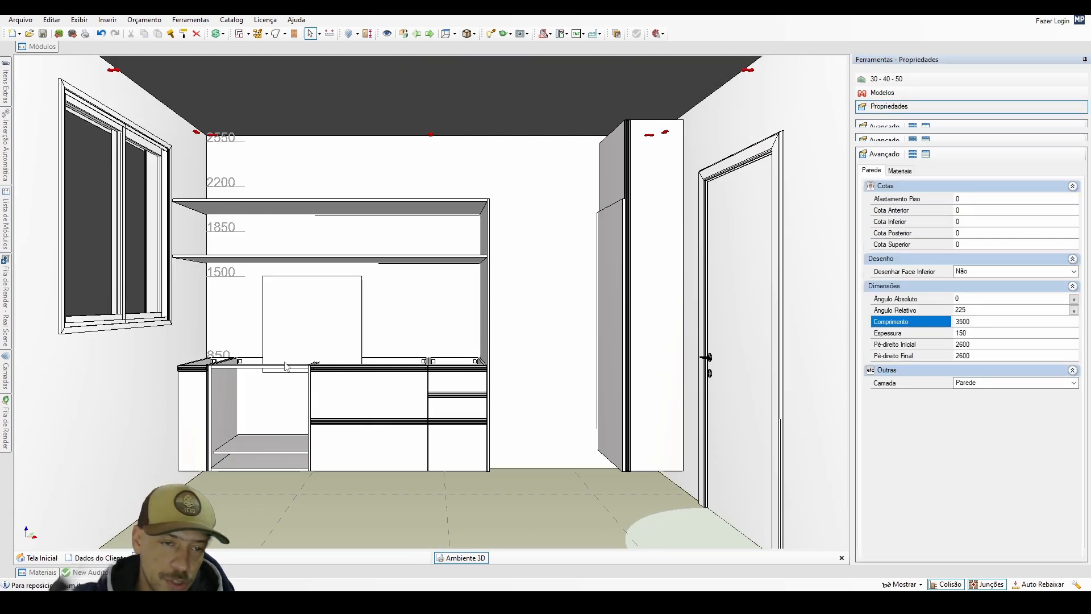
click(226, 405)
double_click(190, 360)
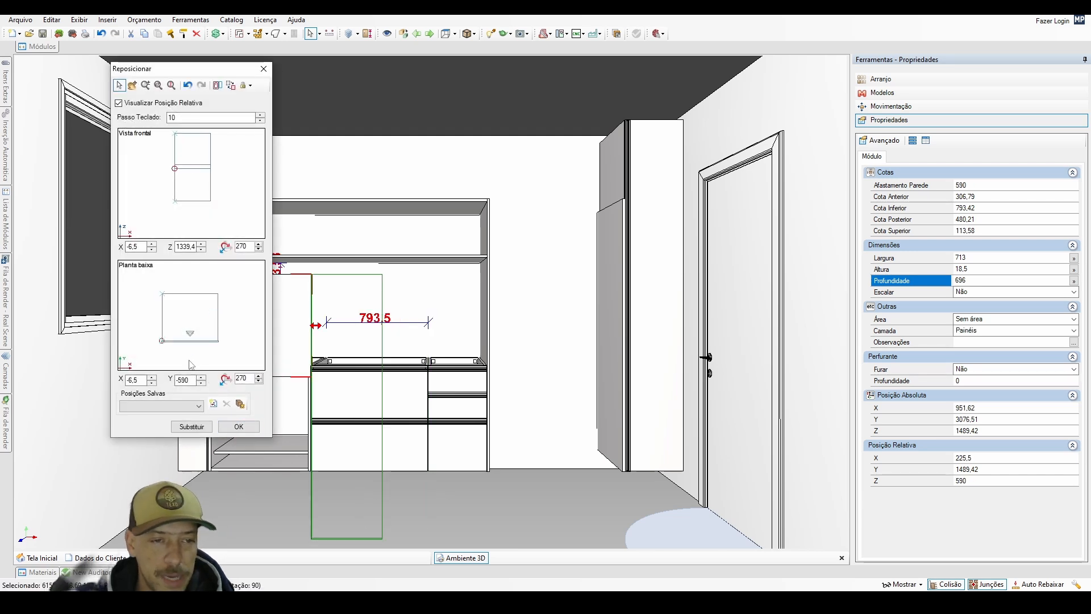
double_click(193, 183)
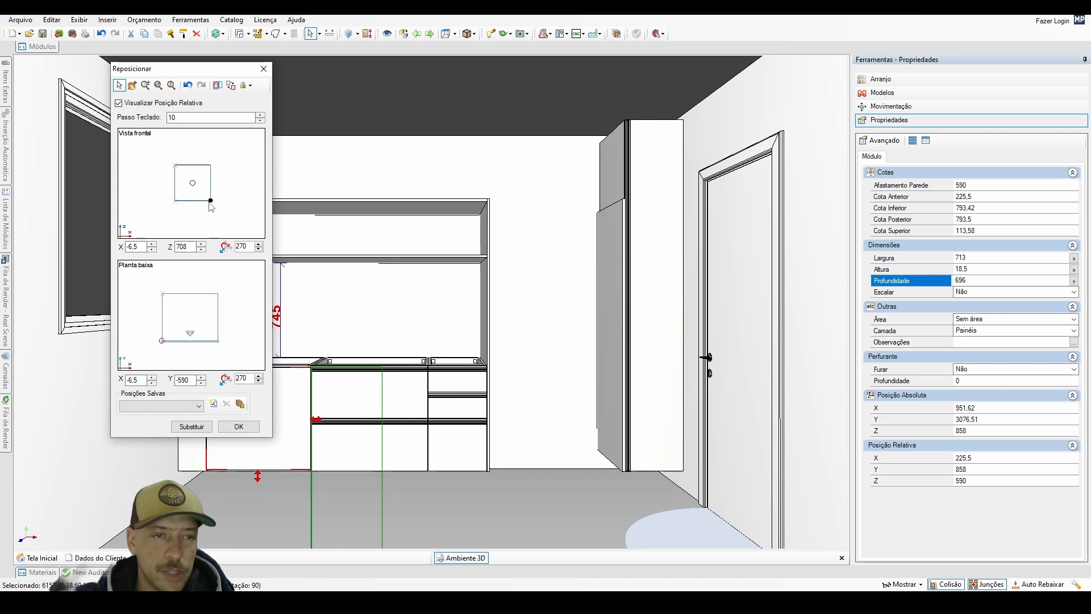
drag(209, 203, 211, 165)
click(239, 426)
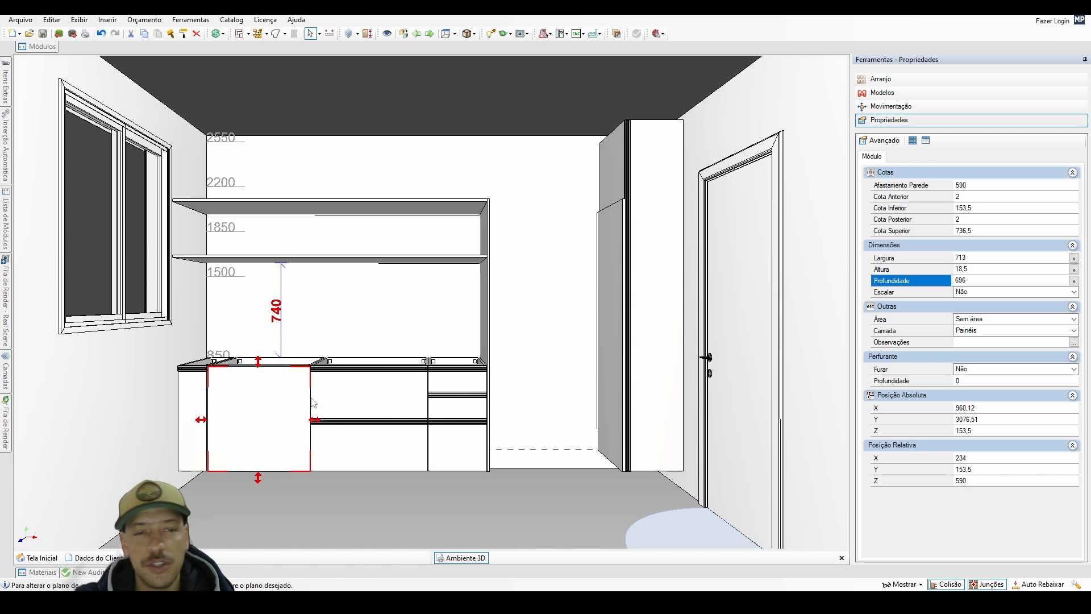
Move the panel back to the wall above the base cabinets and rotate it 90 degrees in positive X and positive Z.
drag(311, 398, 336, 296)
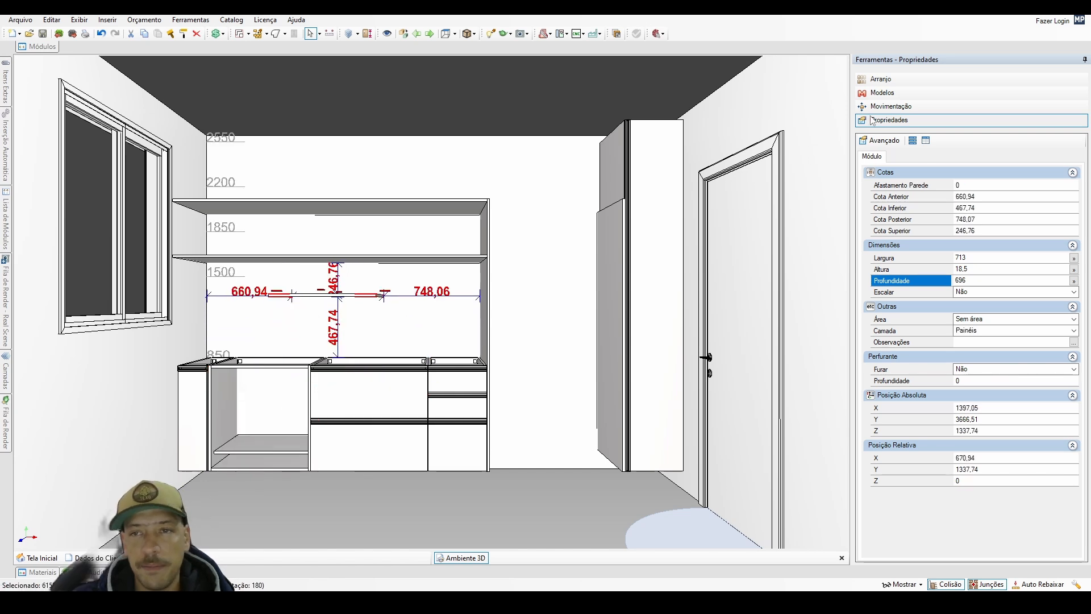
click(888, 106)
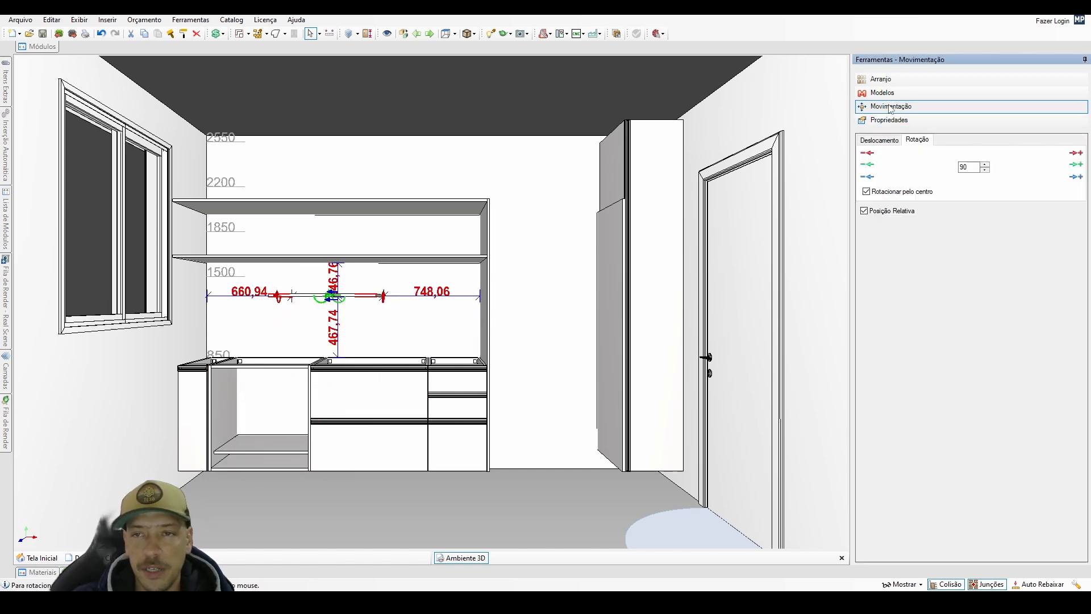
click(1076, 152)
click(1076, 177)
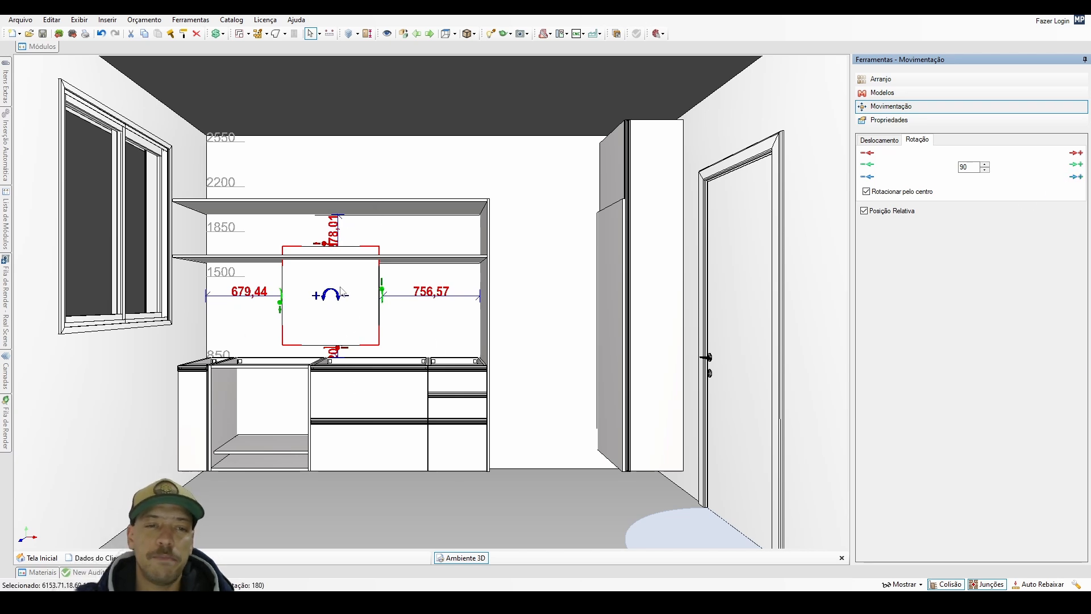
Reposition the upright panel as the open base cabinet's front, at relative X 2, Y -590 and Z 3.5 mm.
click(252, 423)
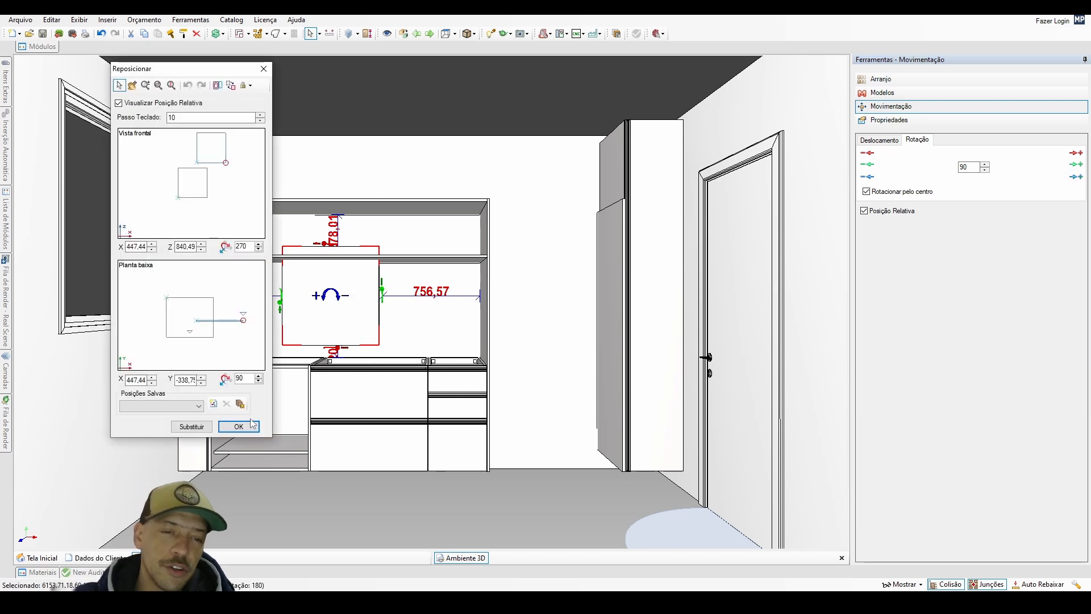
text(3,5)
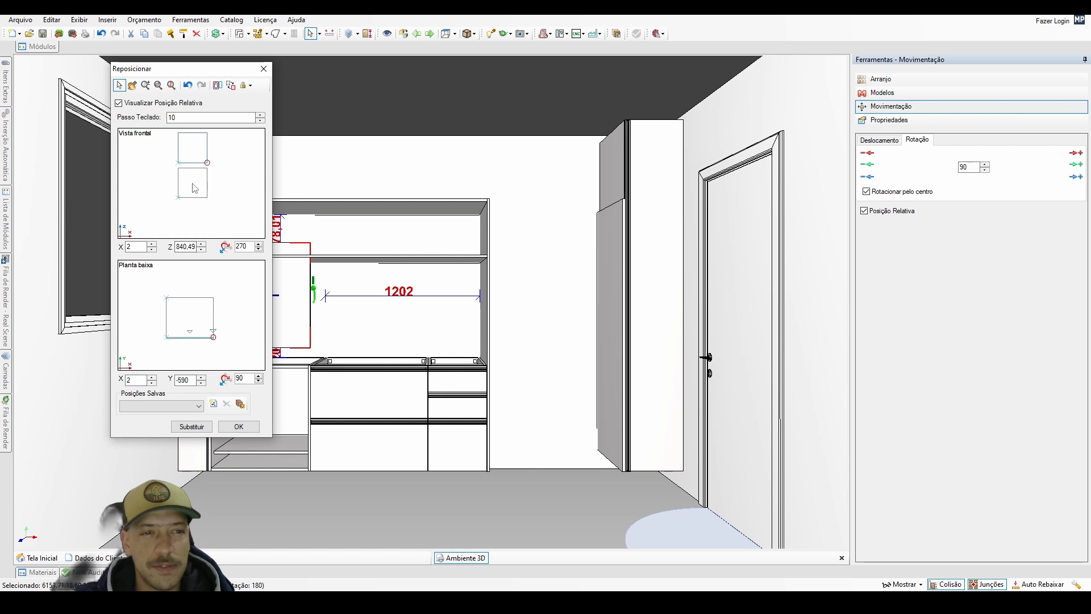
key(Return)
click(238, 427)
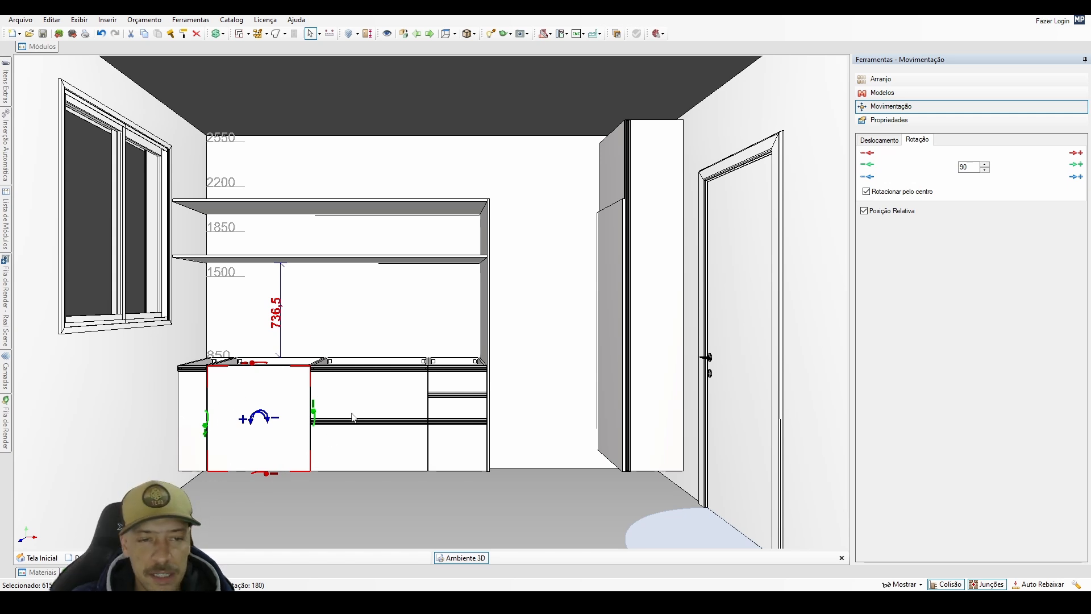
click(381, 316)
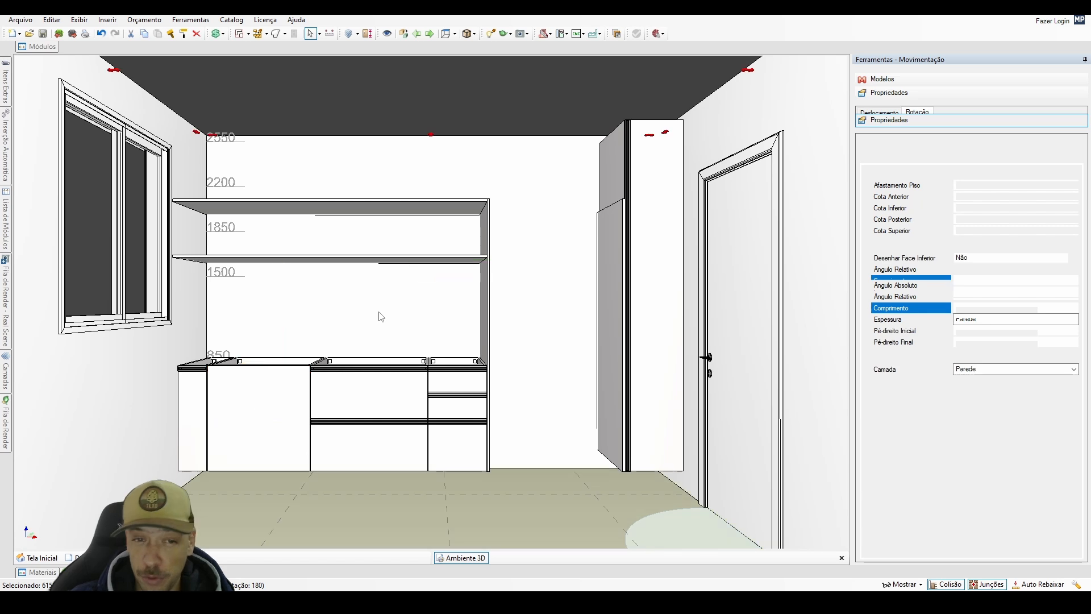
Set the depth of the lower shelf above the base cabinets to 350+24 mm.
click(379, 263)
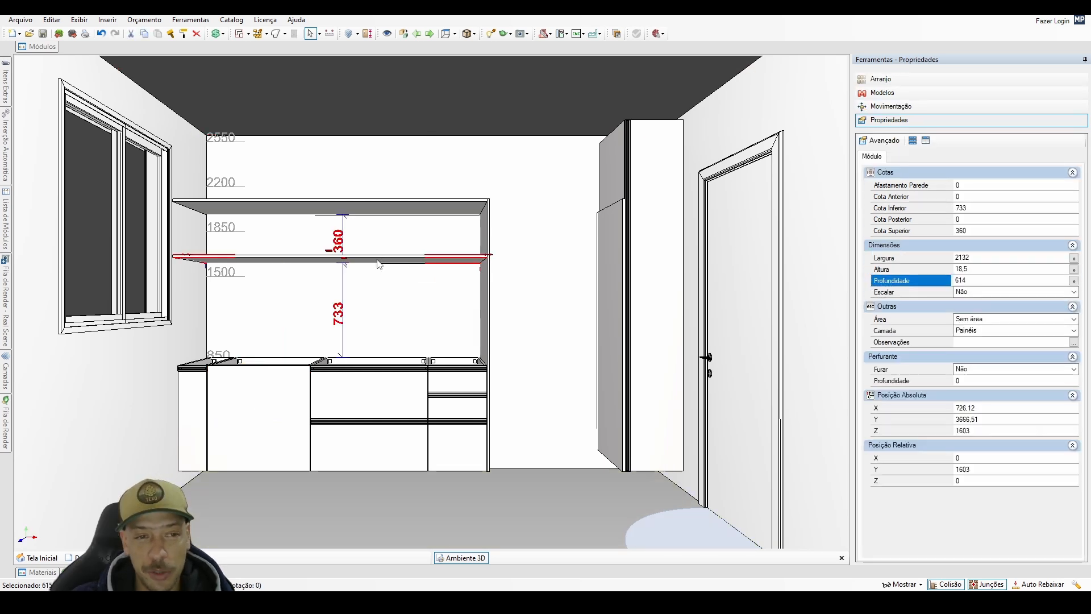
middle_drag(379, 263, 293, 349)
scroll(291, 332, up, 4)
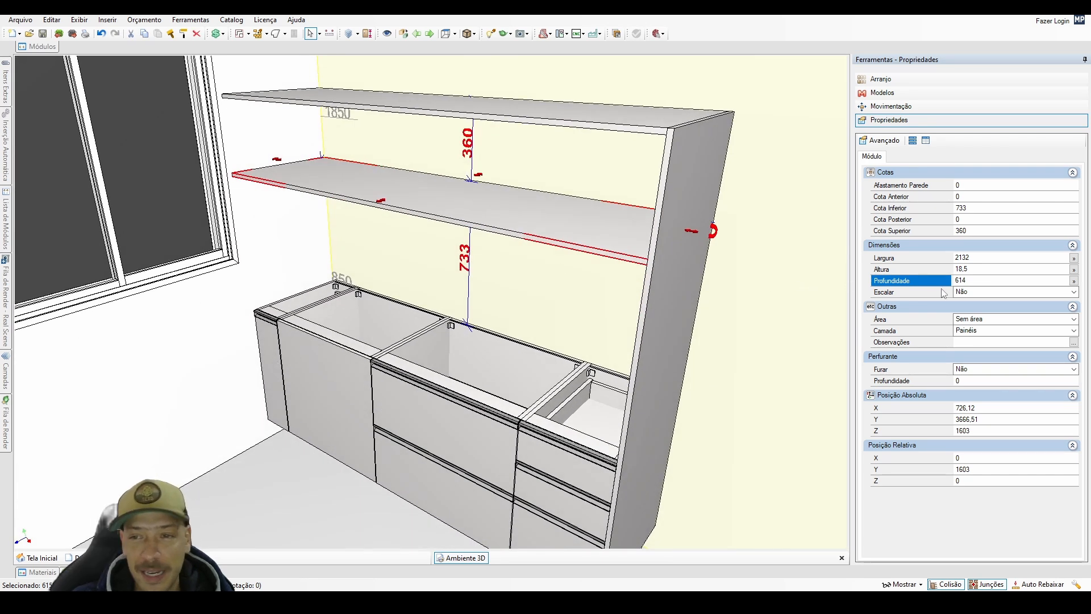
click(967, 281)
text(350+24)
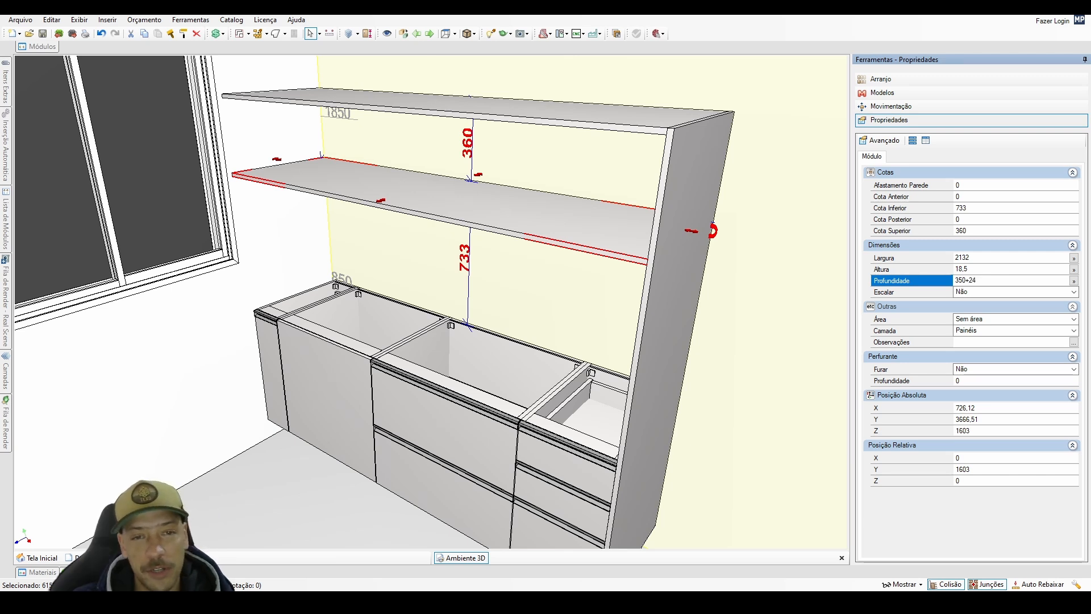
key(Return)
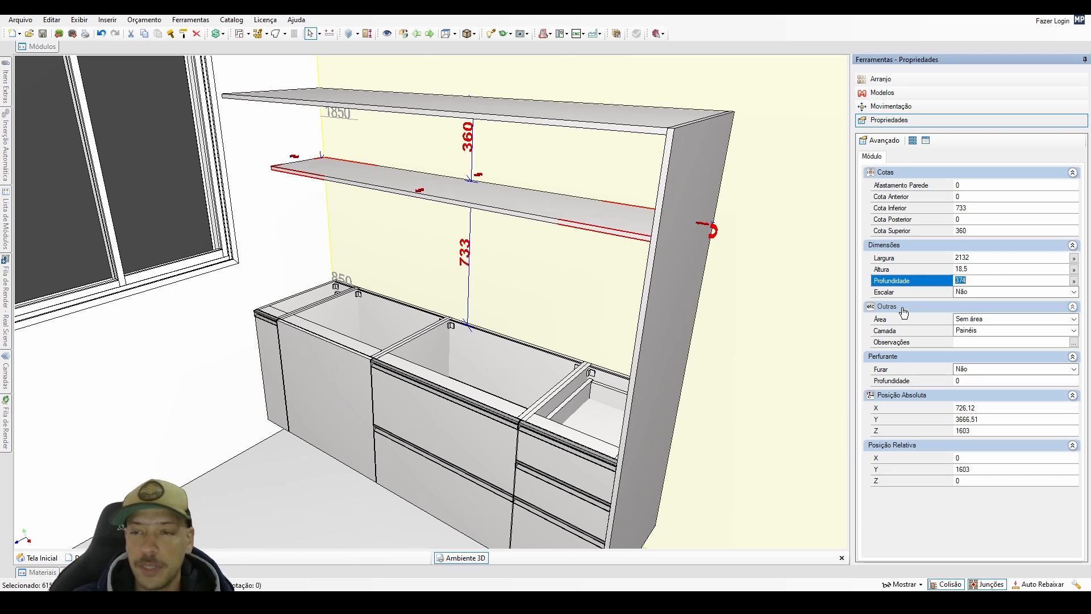
Face the back wall and compare the low, medium and high wall cabinet categories in the kitchen module library.
right_drag(514, 319, 547, 265)
middle_drag(547, 266, 512, 347)
scroll(536, 195, down, 1)
click(546, 165)
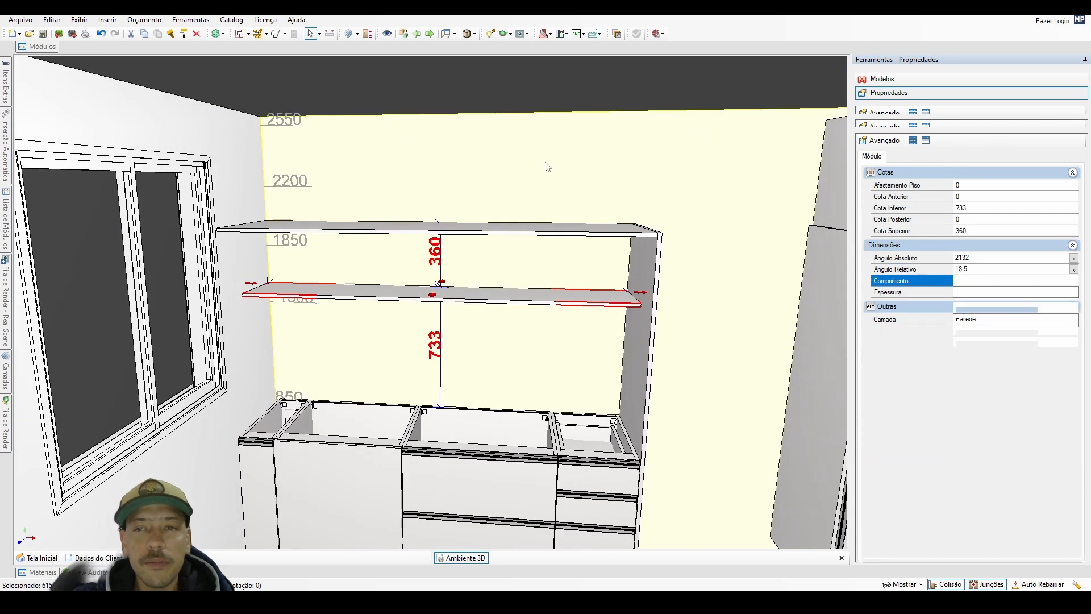
key(space)
middle_drag(545, 165, 555, 211)
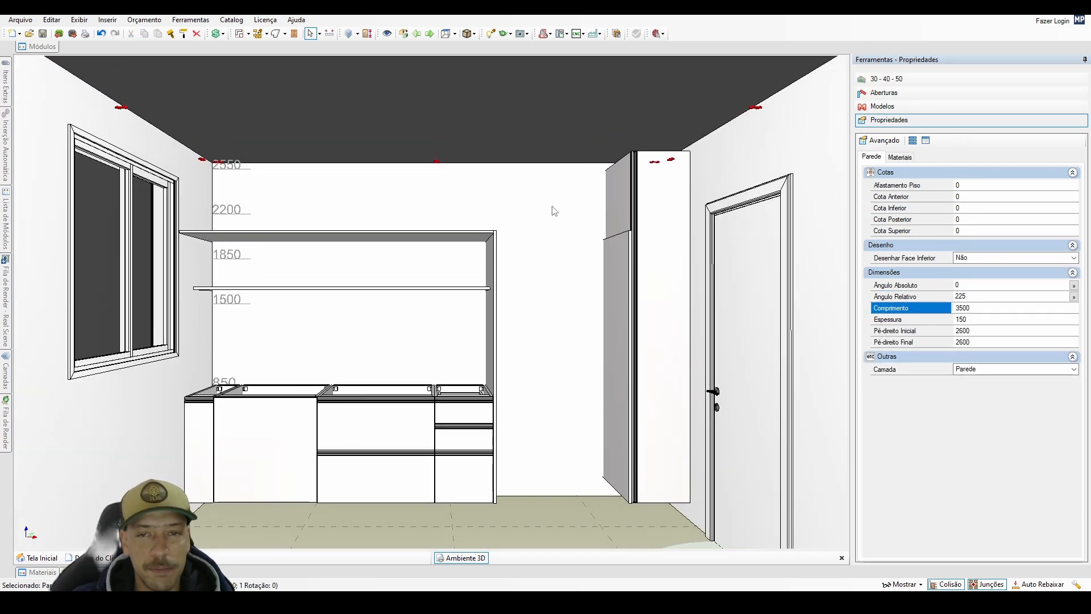
click(54, 47)
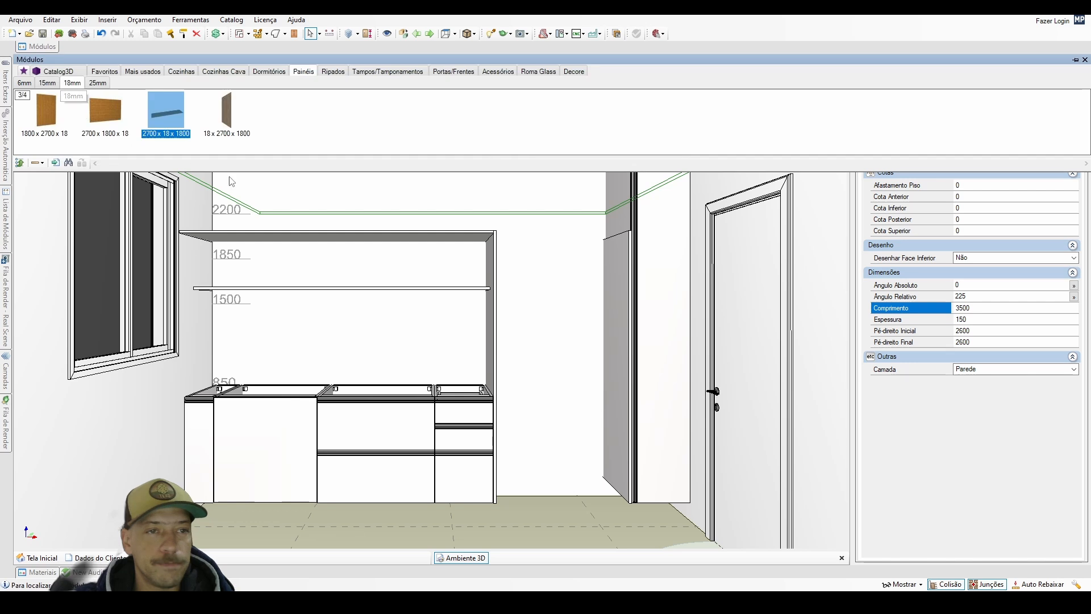
click(182, 72)
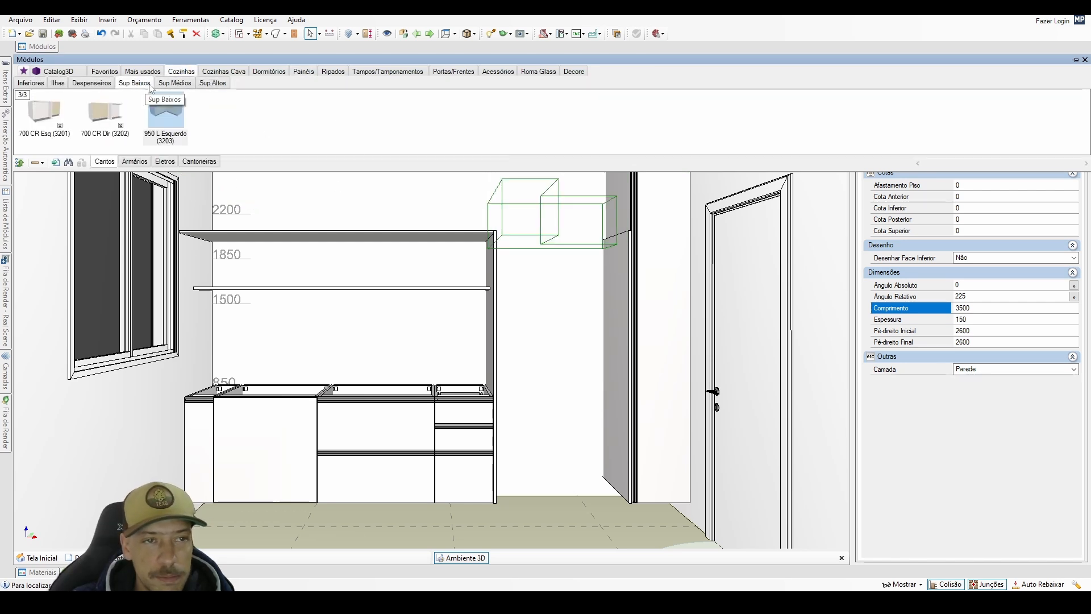
click(174, 83)
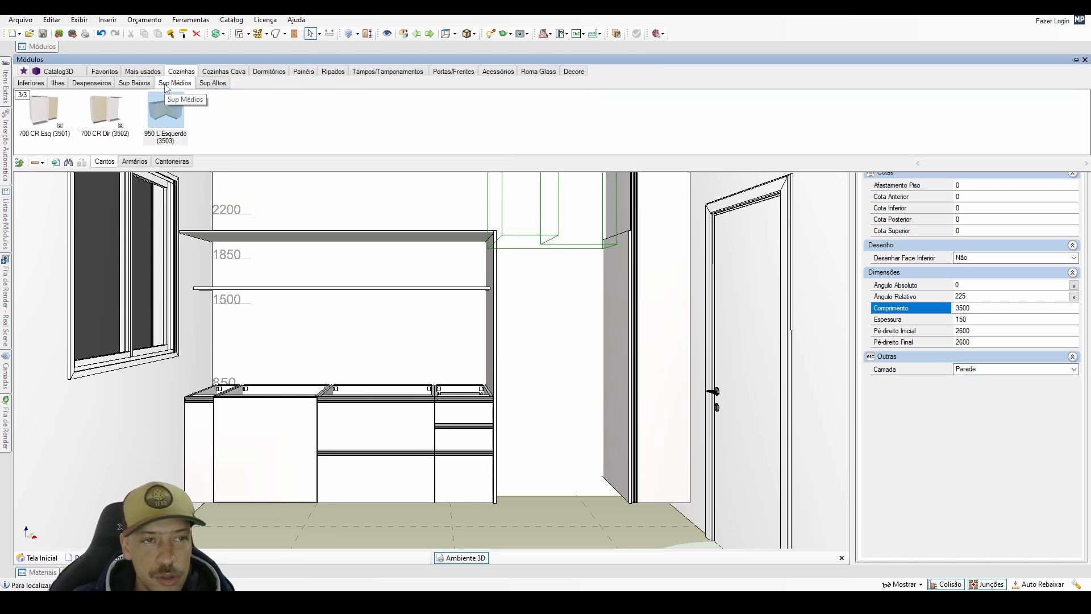
click(135, 83)
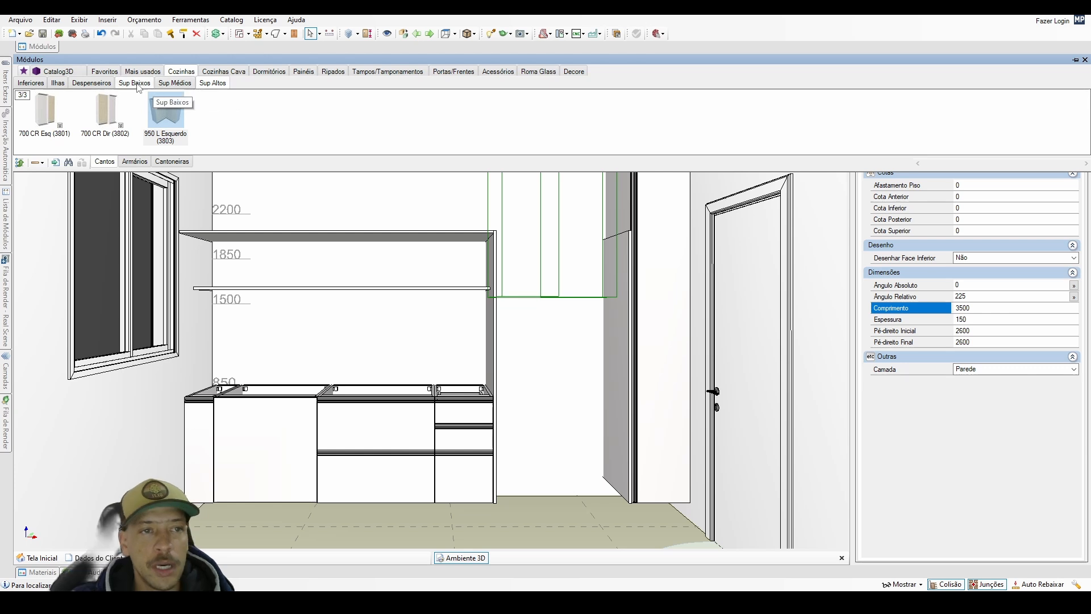
click(170, 84)
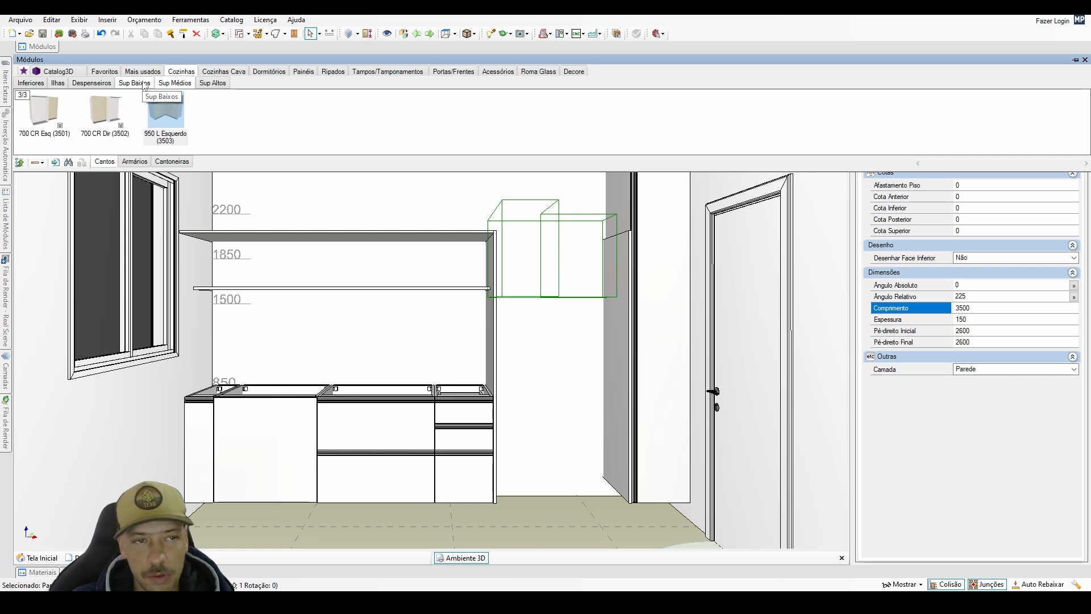
key(Escape)
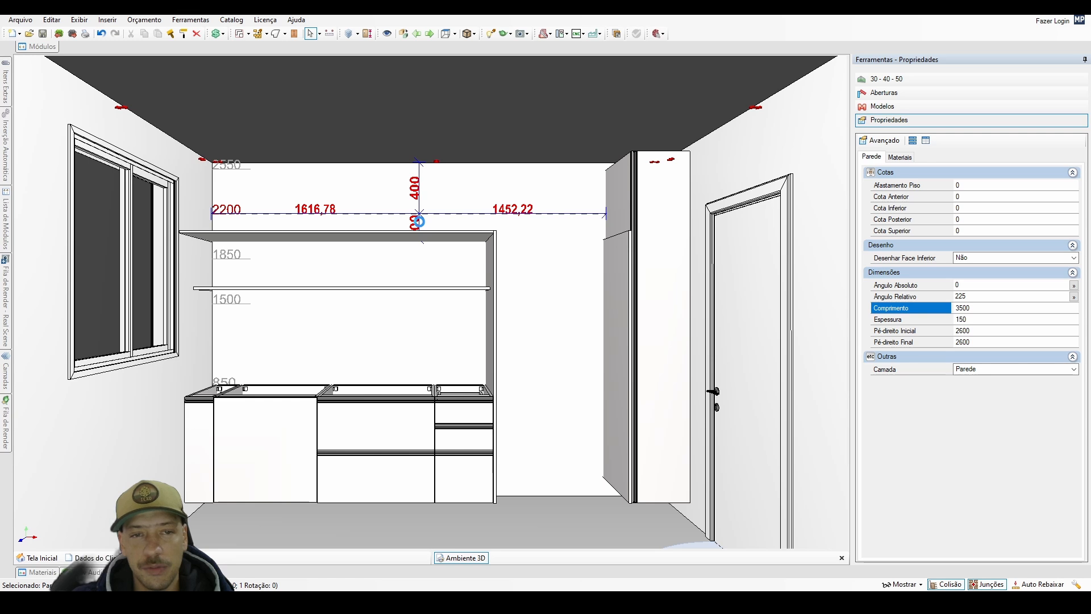
Place an 800 mm wide two-door medium wall cabinet (800 2P, 3603) high on the back wall, overlapping the upper shelf's end.
middle_drag(423, 221, 420, 250)
scroll(440, 223, up, 3)
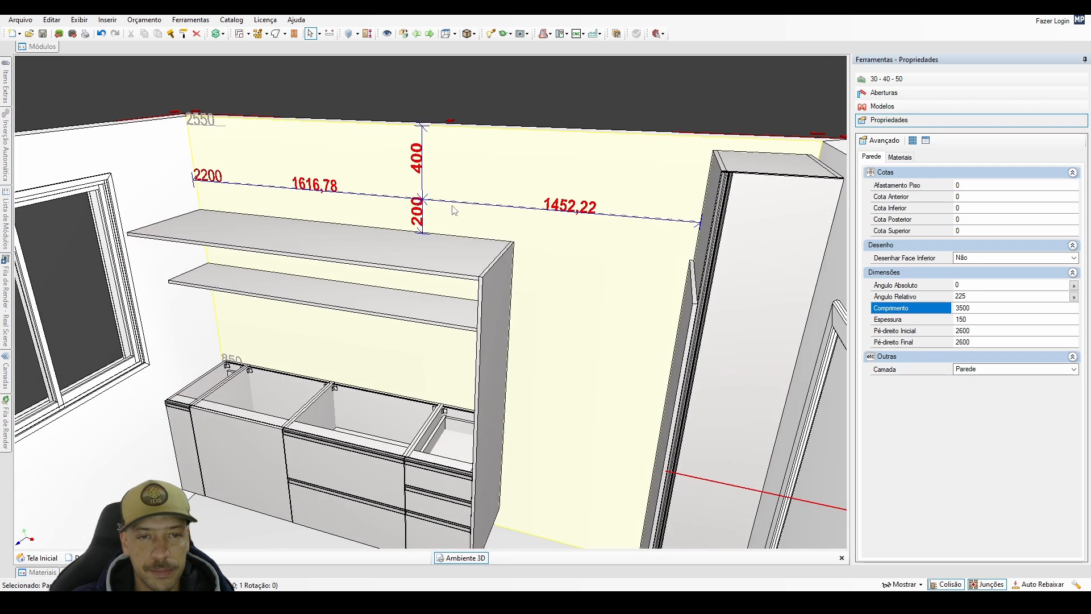
drag(452, 206, 410, 196)
mouse_move(53, 45)
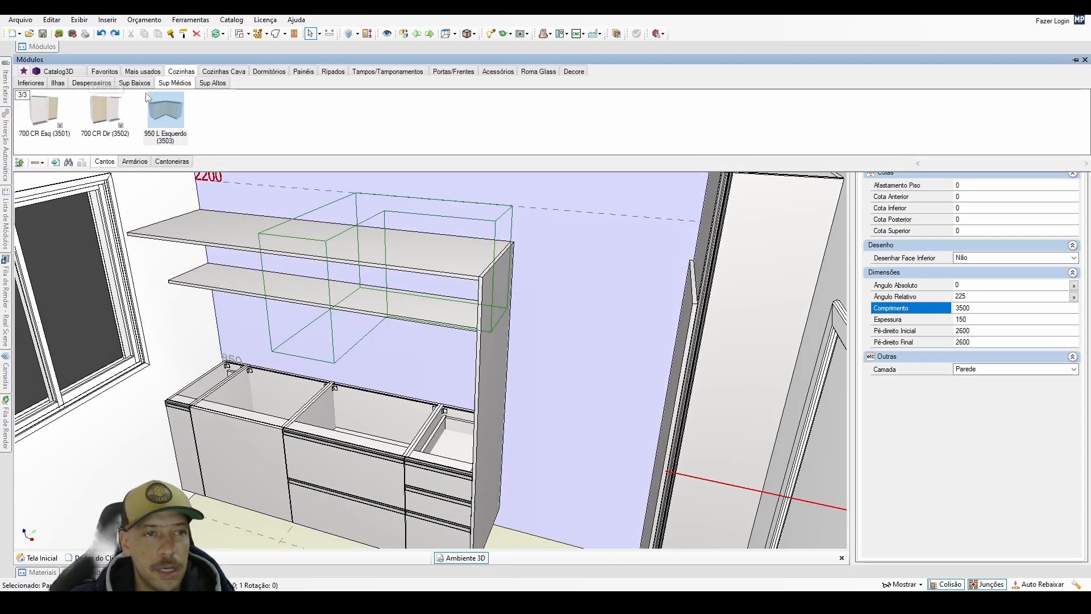
click(183, 84)
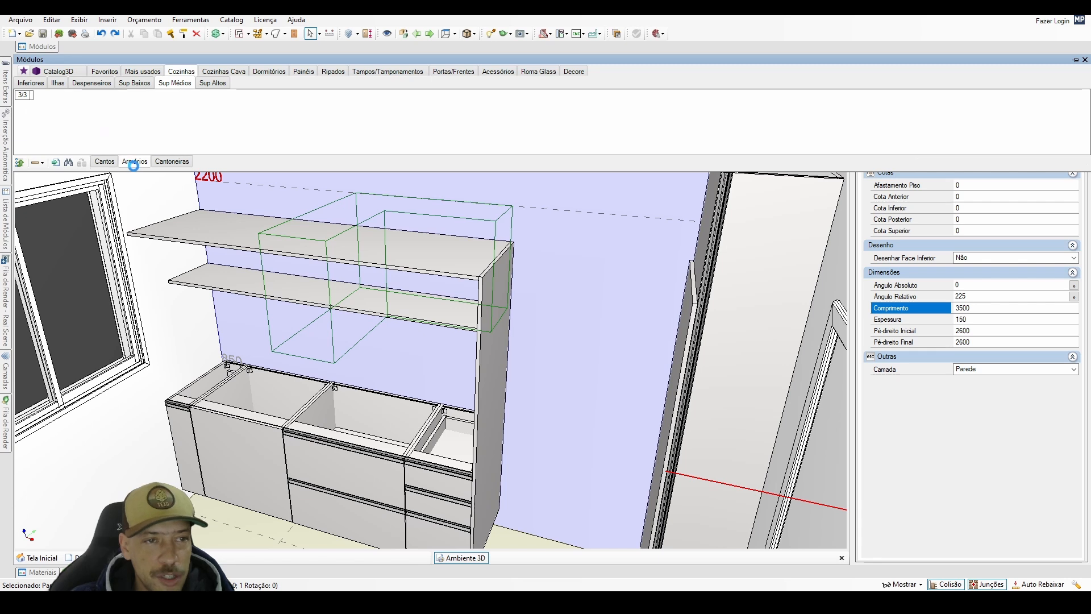
click(166, 133)
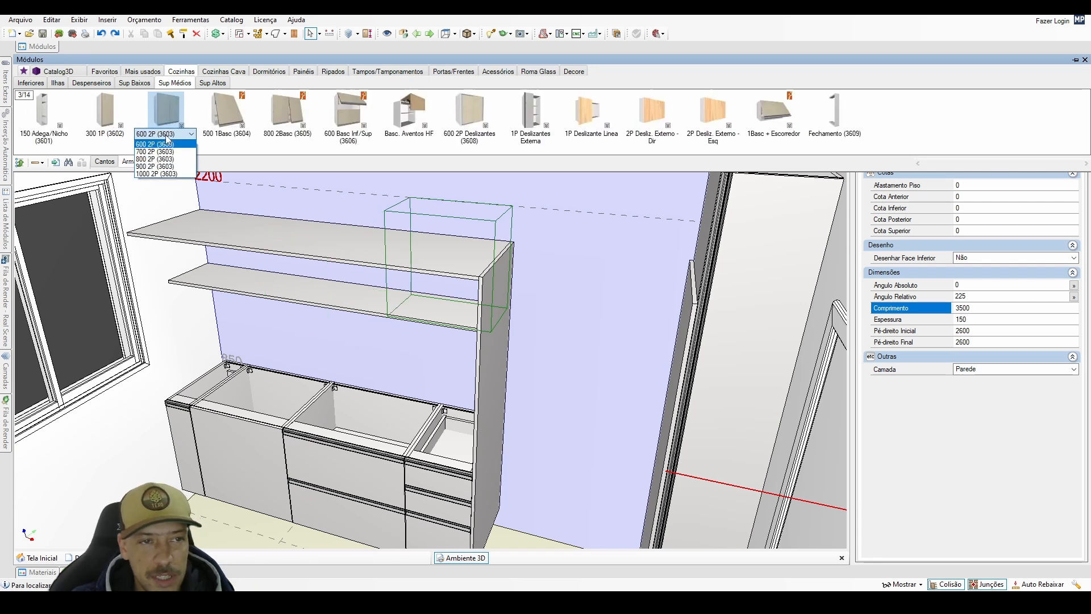
click(155, 158)
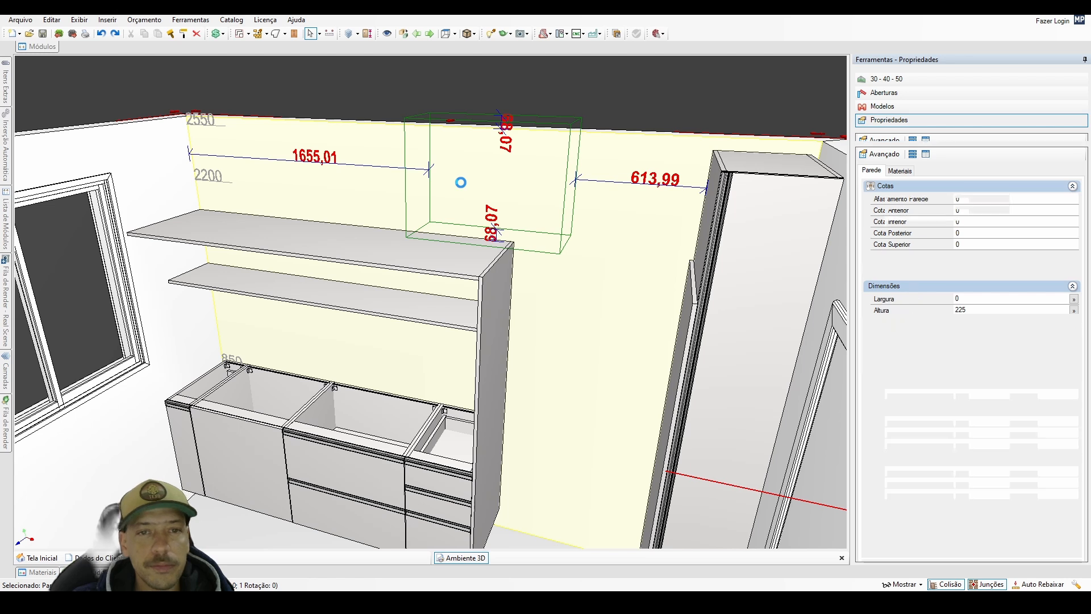
click(458, 214)
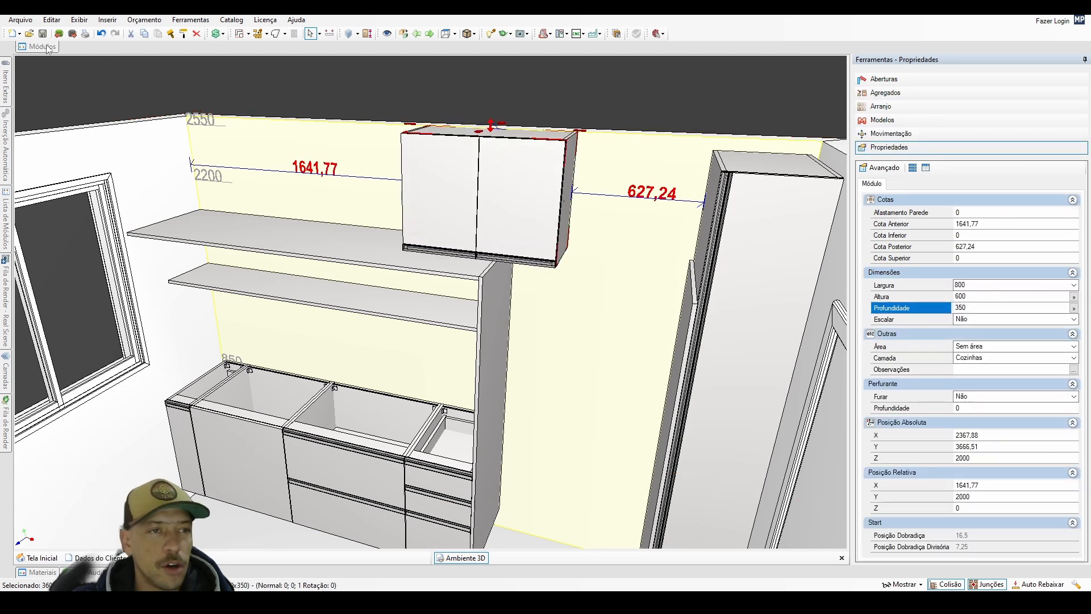
Place an 800 mm wide two-door low wall cabinet (800 2P, 3304) against the window side of the medium wall cabinet.
mouse_move(47, 46)
click(134, 86)
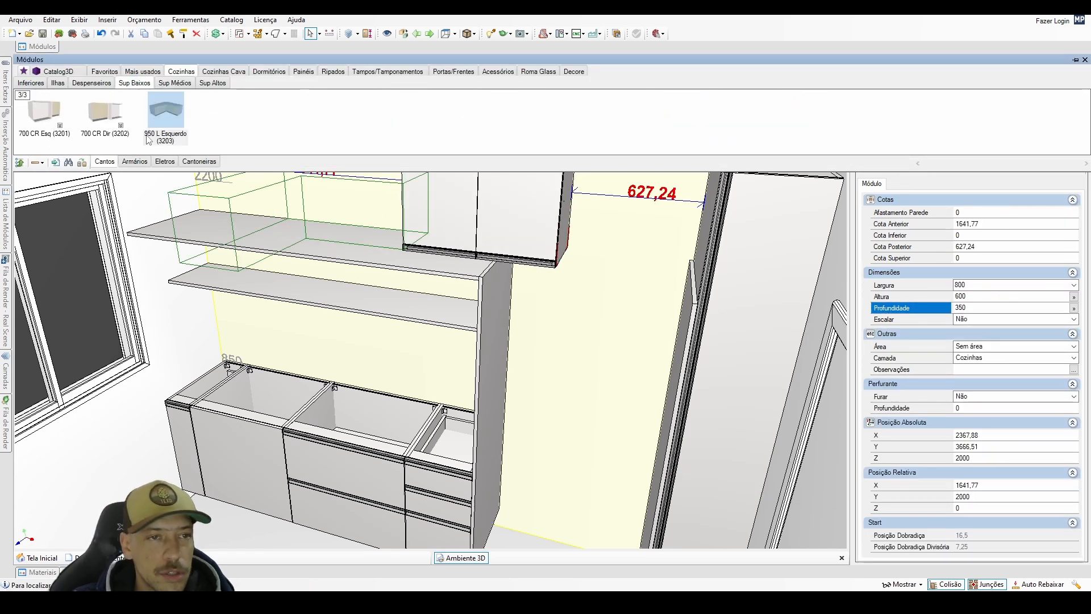
click(134, 161)
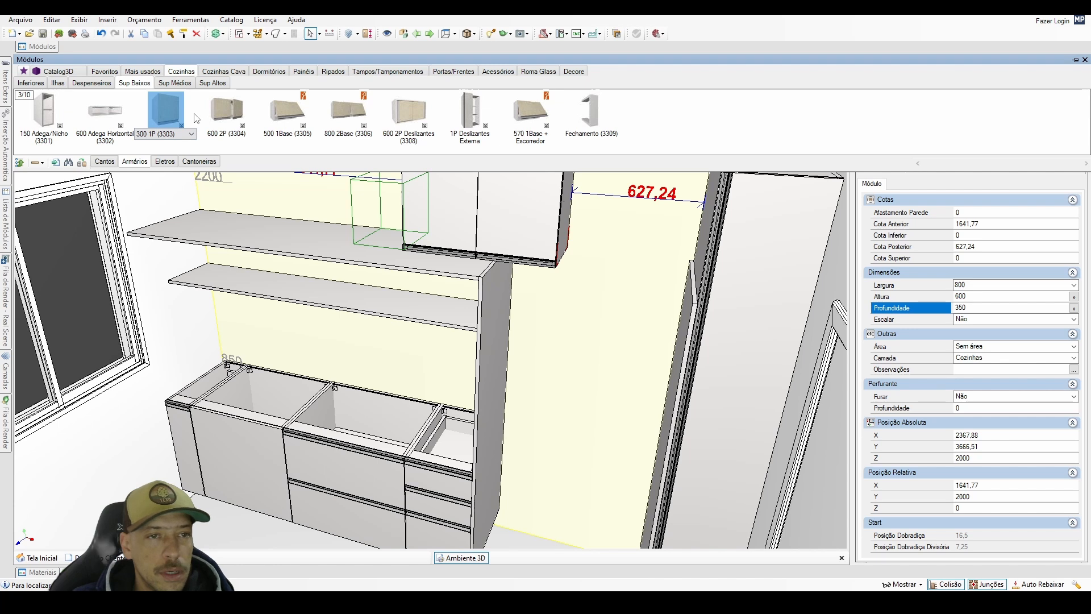
click(214, 117)
click(216, 135)
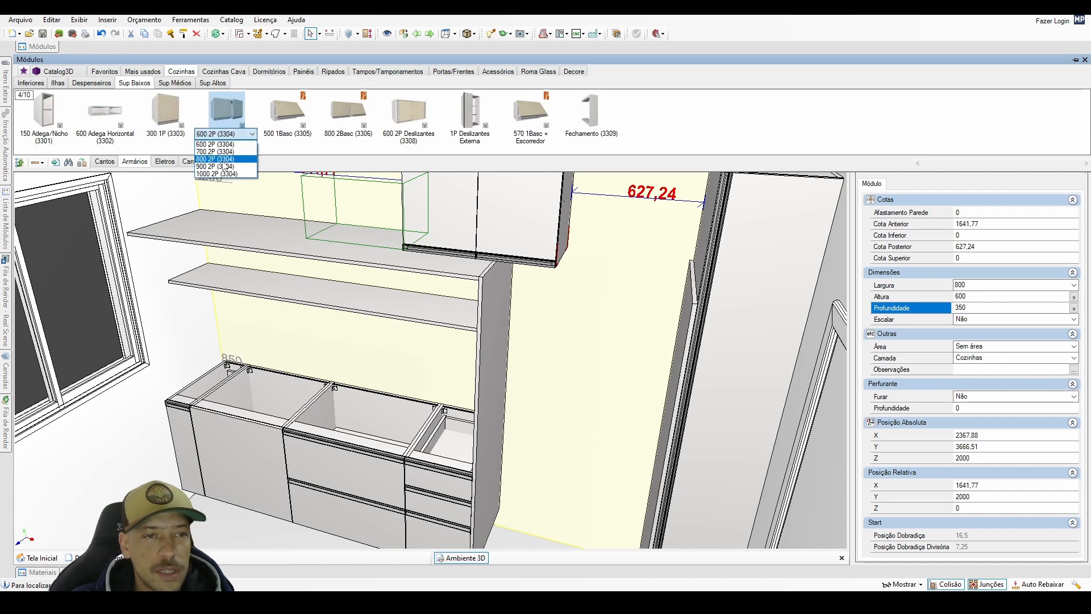
click(216, 157)
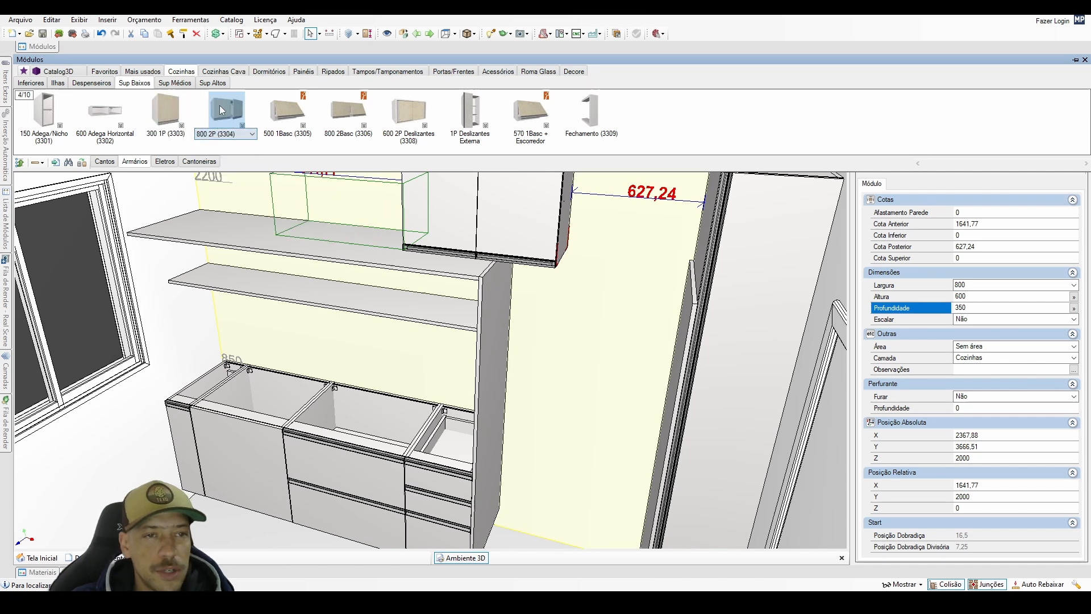
click(381, 223)
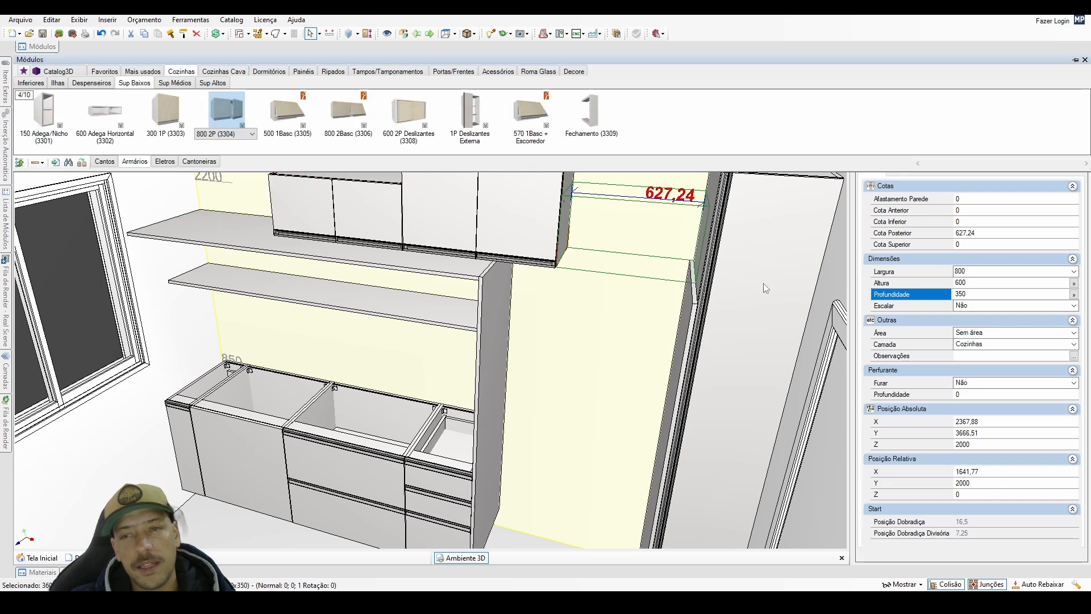
Set the height of both selected wall cabinets to 540 mm, and check the height applied to the low one.
click(973, 284)
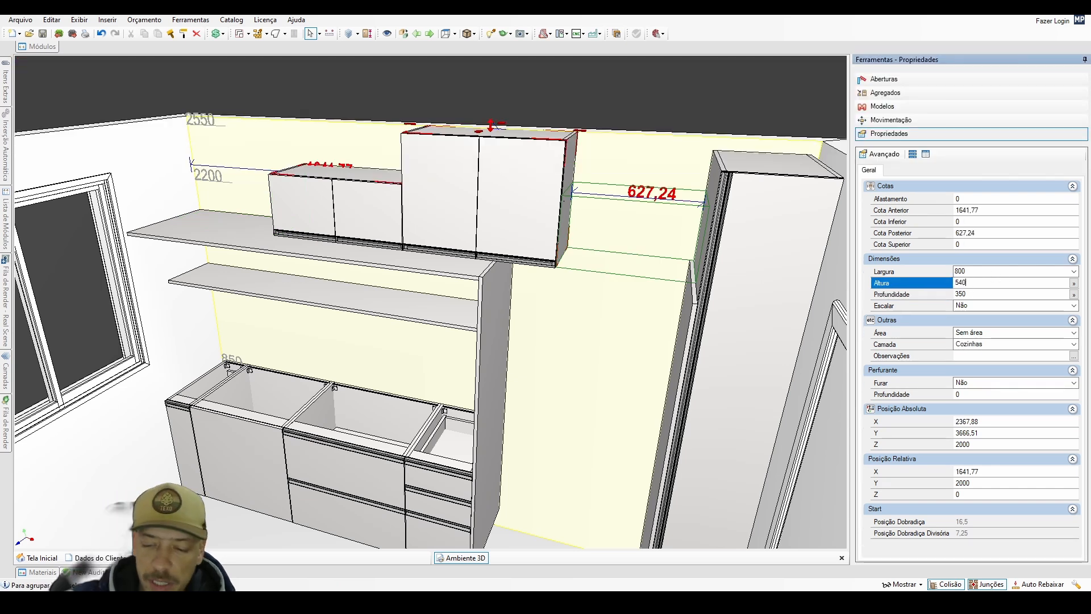
key(Return)
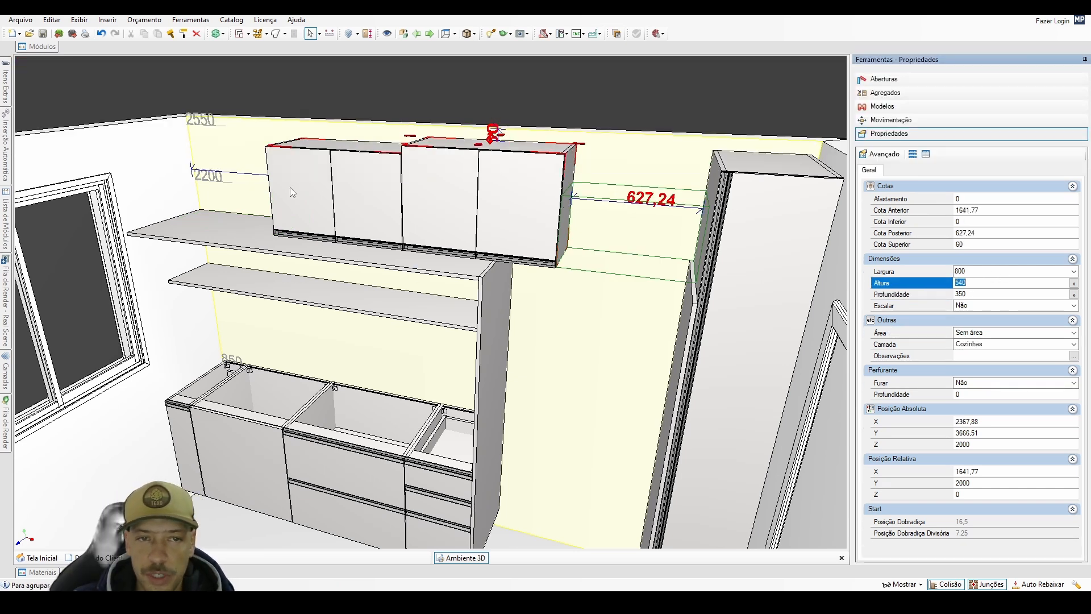
click(377, 194)
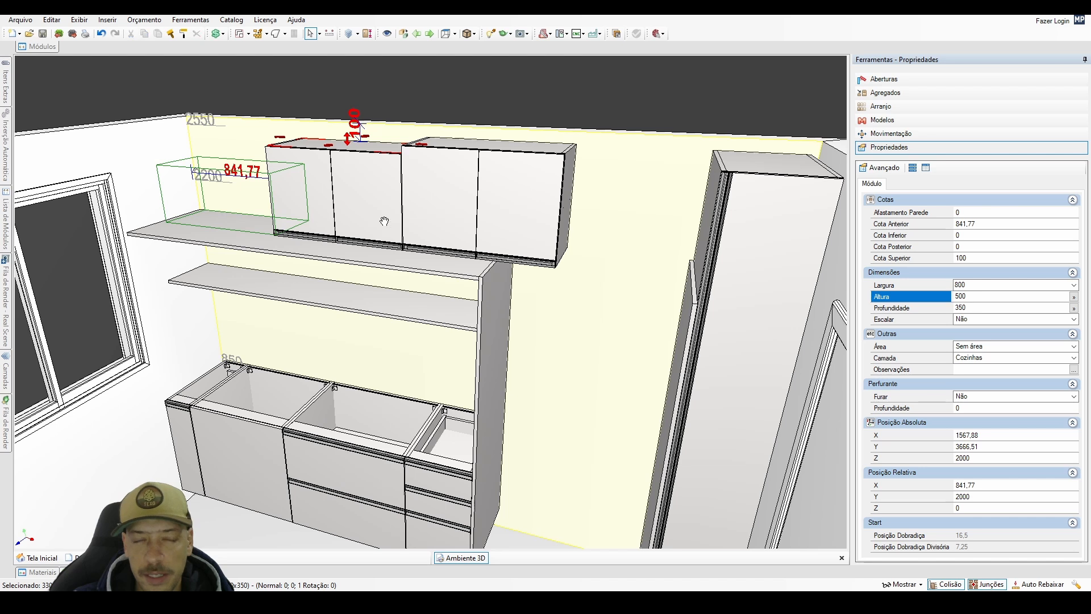
Hide one door on each of the two wall cabinets to compare their interiors.
scroll(378, 207, up, 3)
double_click(373, 202)
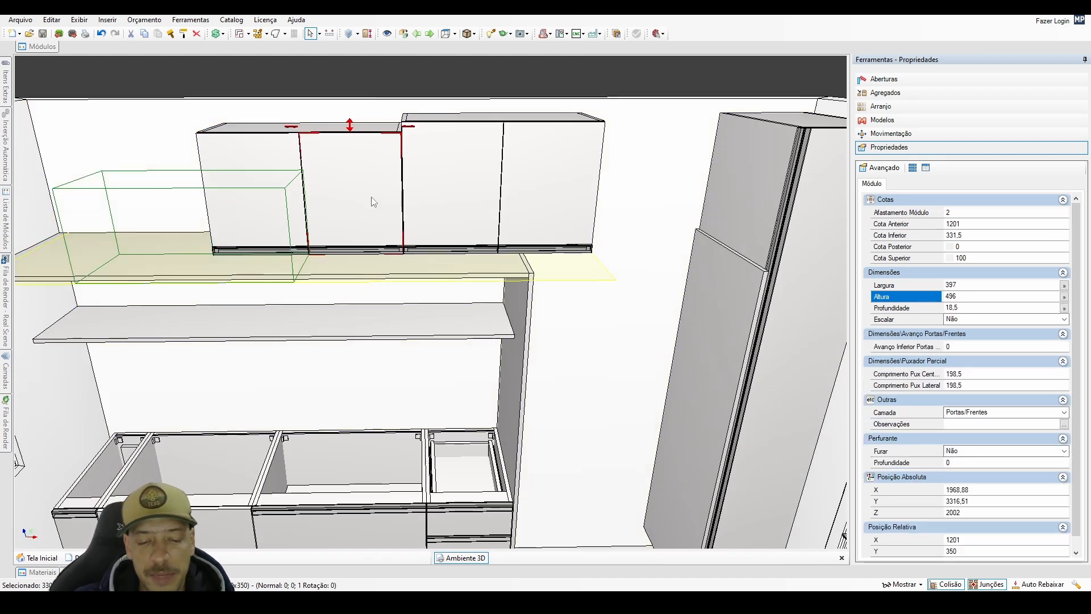
double_click(461, 203)
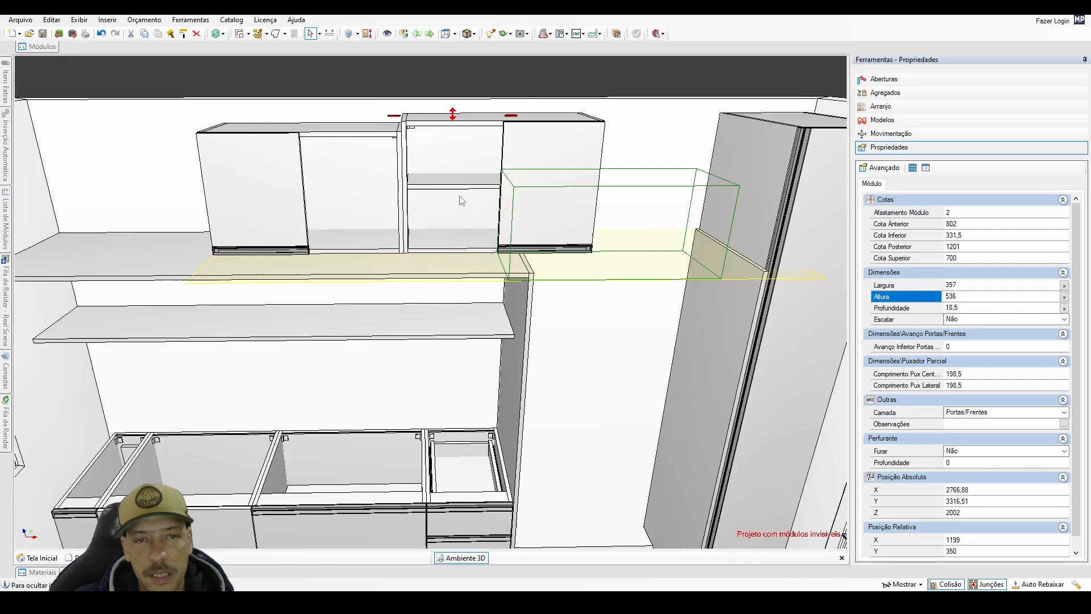
click(461, 201)
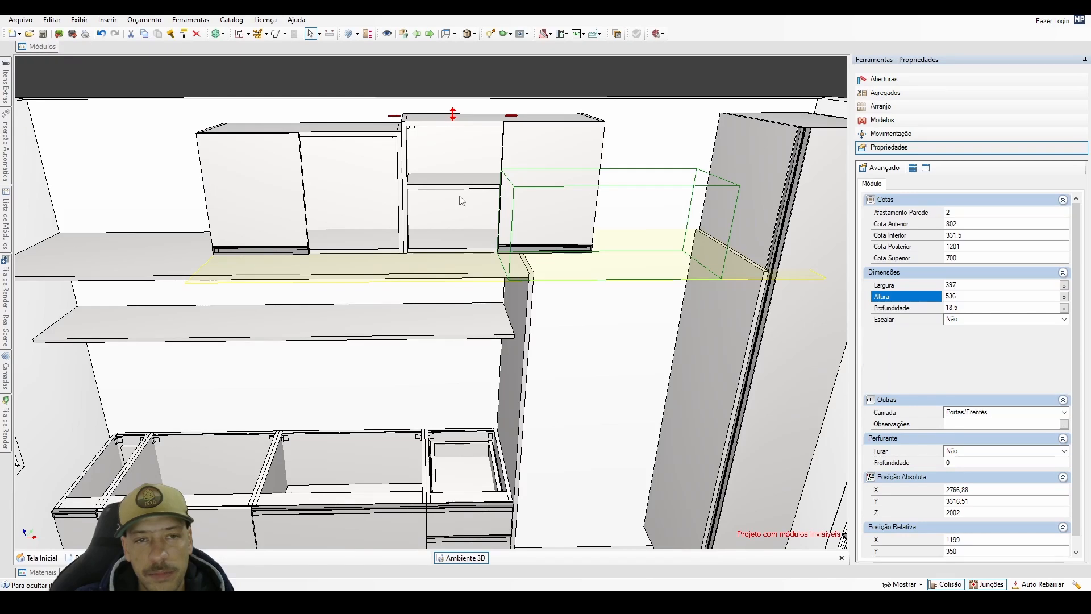
middle_drag(461, 201, 416, 172)
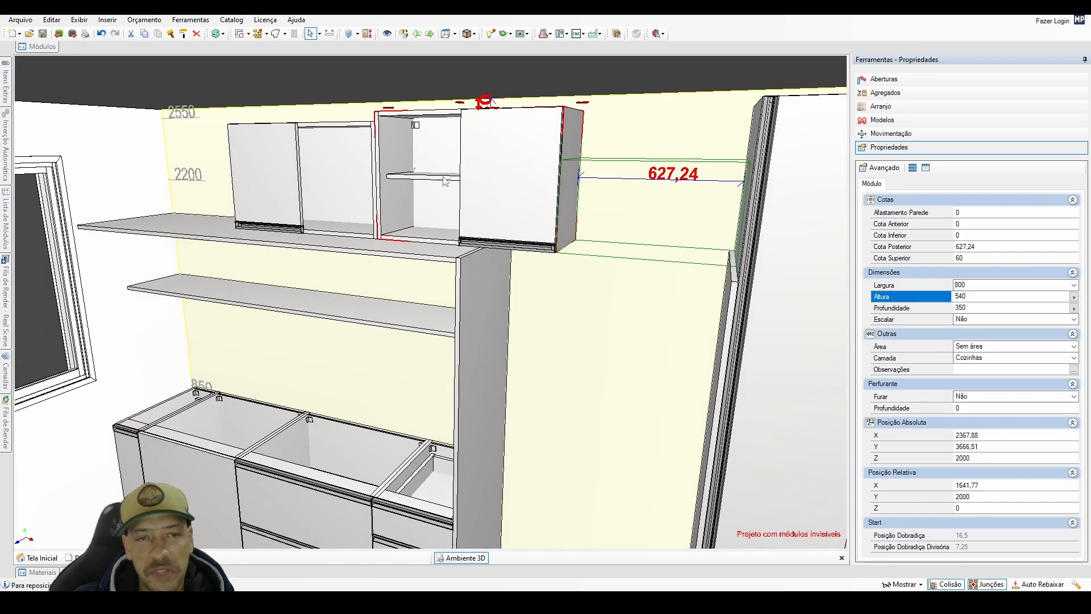
Fit two internal shelves in the low wall cabinet, and delete that cabinet from the wall.
click(343, 183)
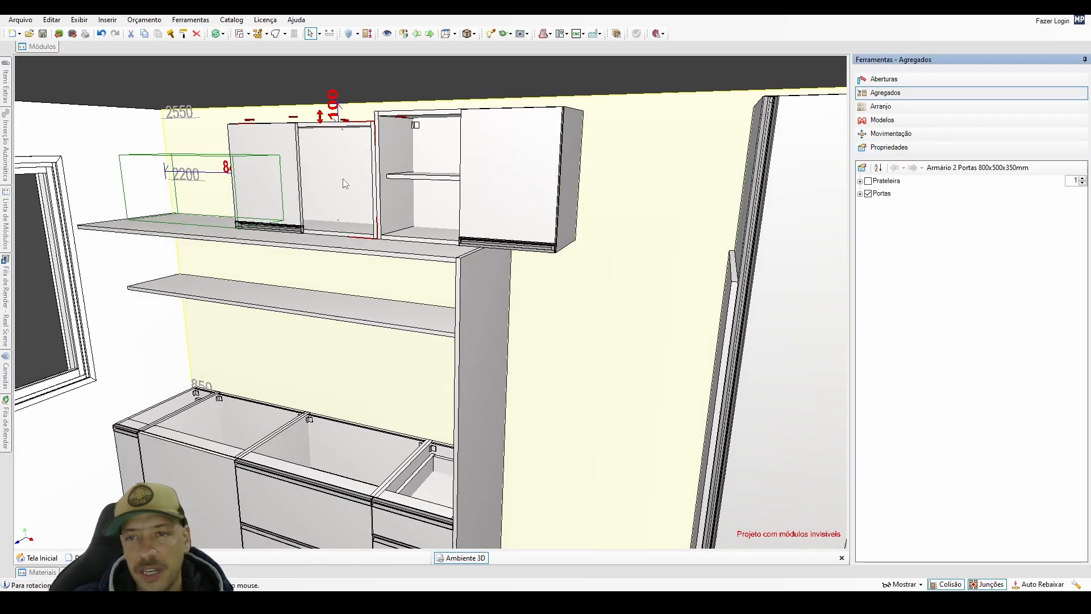
click(883, 183)
click(1084, 179)
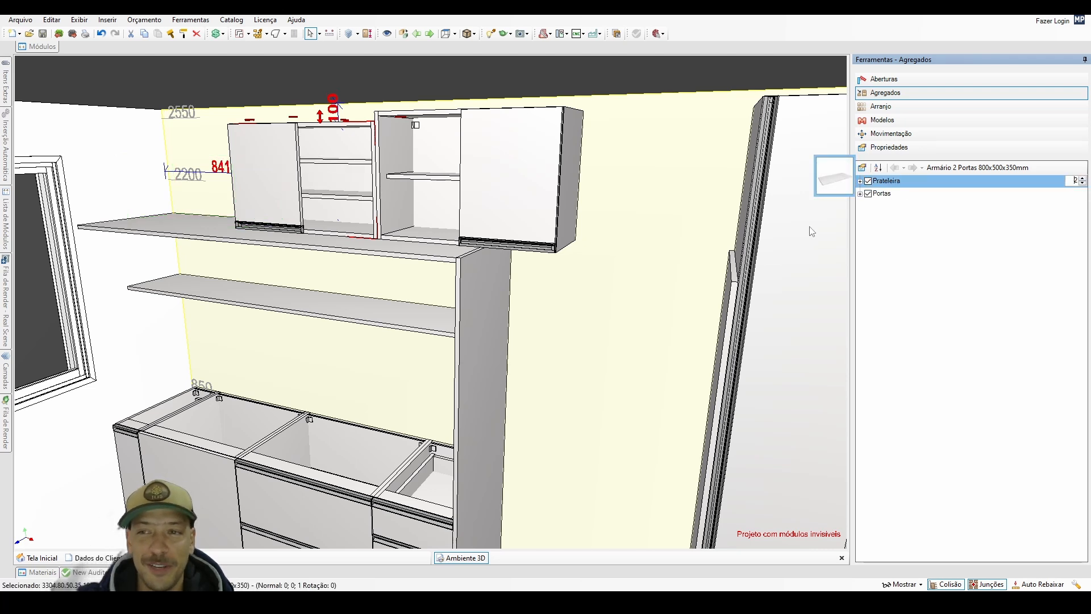
key(Delete)
Set the remaining two-door wall cabinet's depth to 590 mm and its width to 937 mm.
click(483, 189)
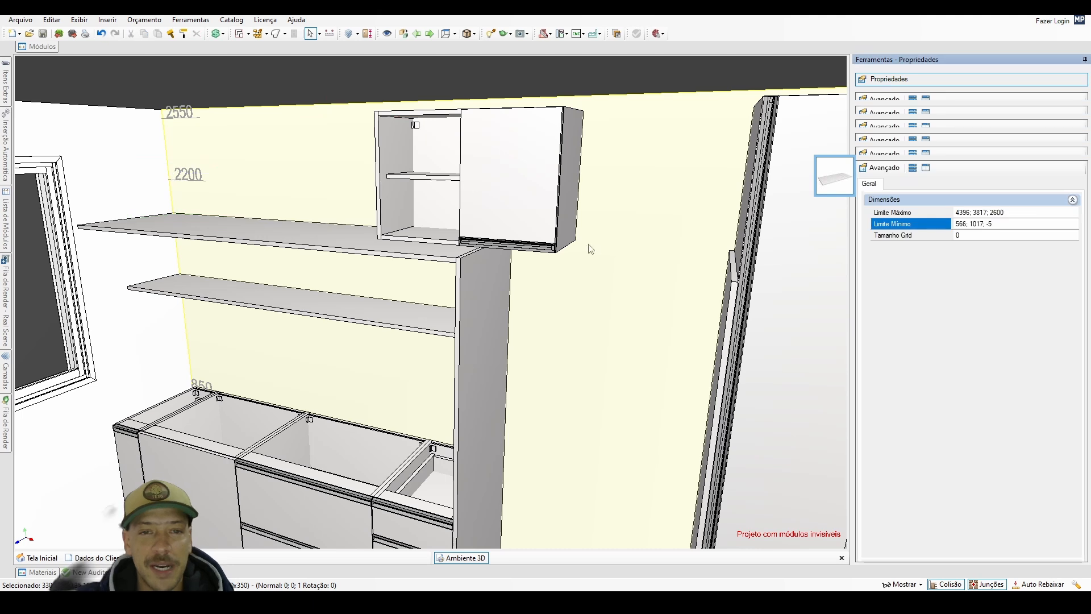
middle_drag(438, 282, 445, 296)
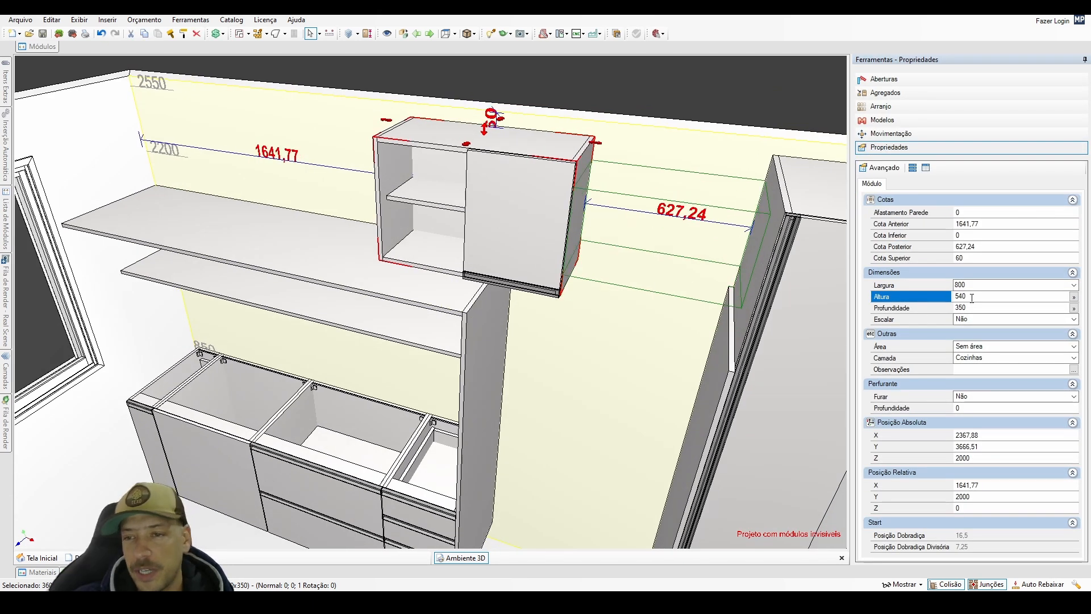
key(Tab)
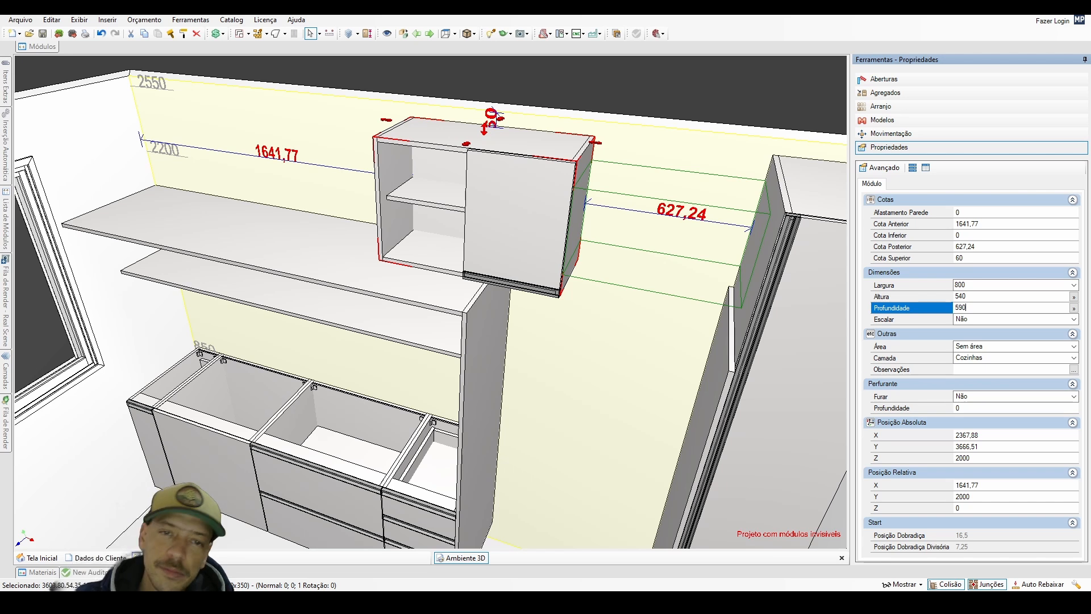
text(590)
key(Return)
click(472, 268)
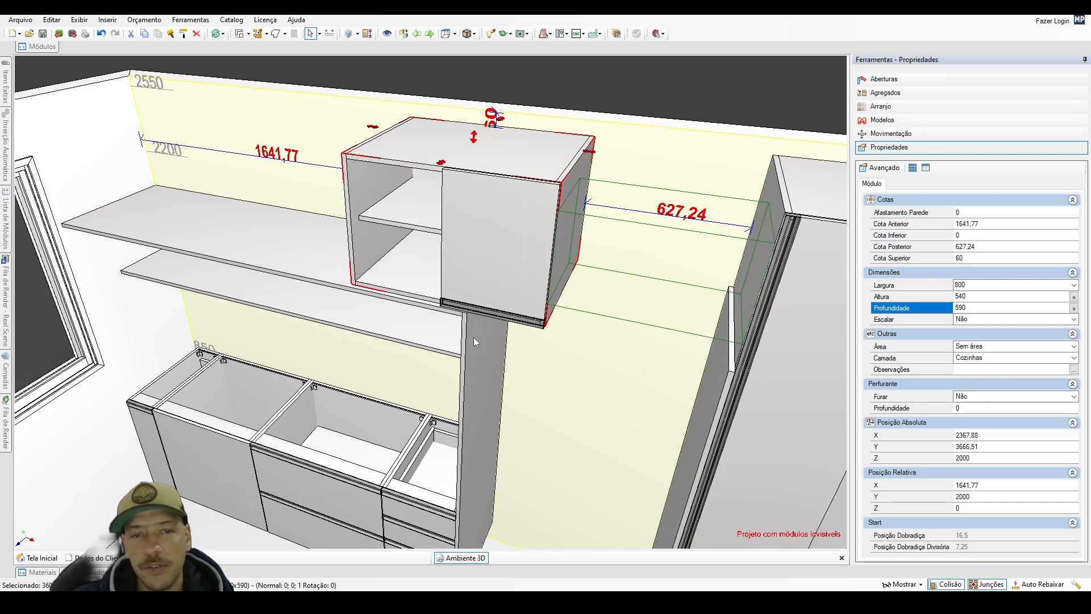
click(1015, 285)
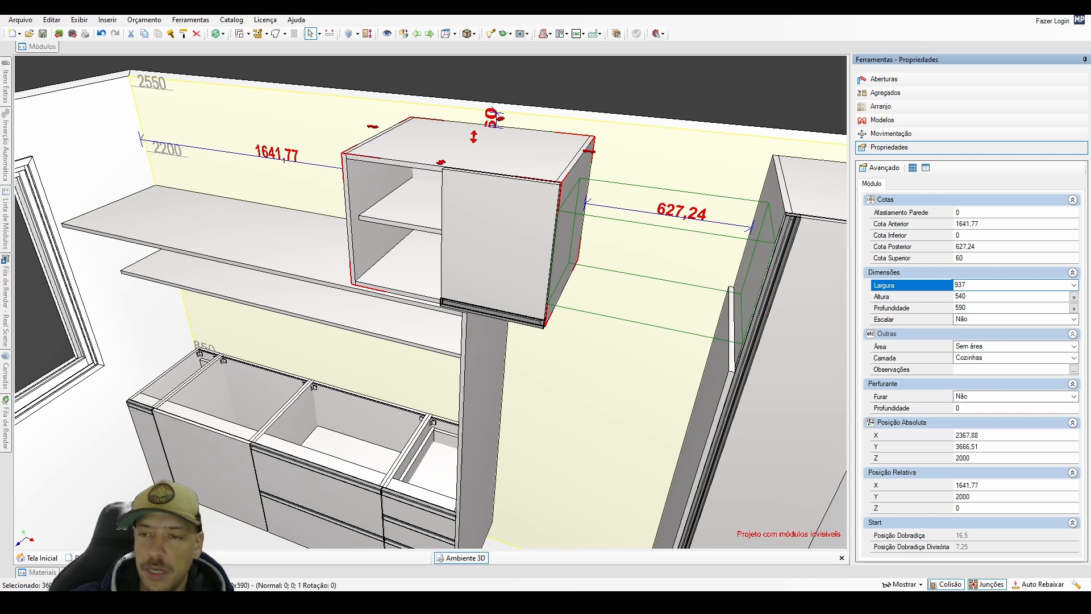
key(Return)
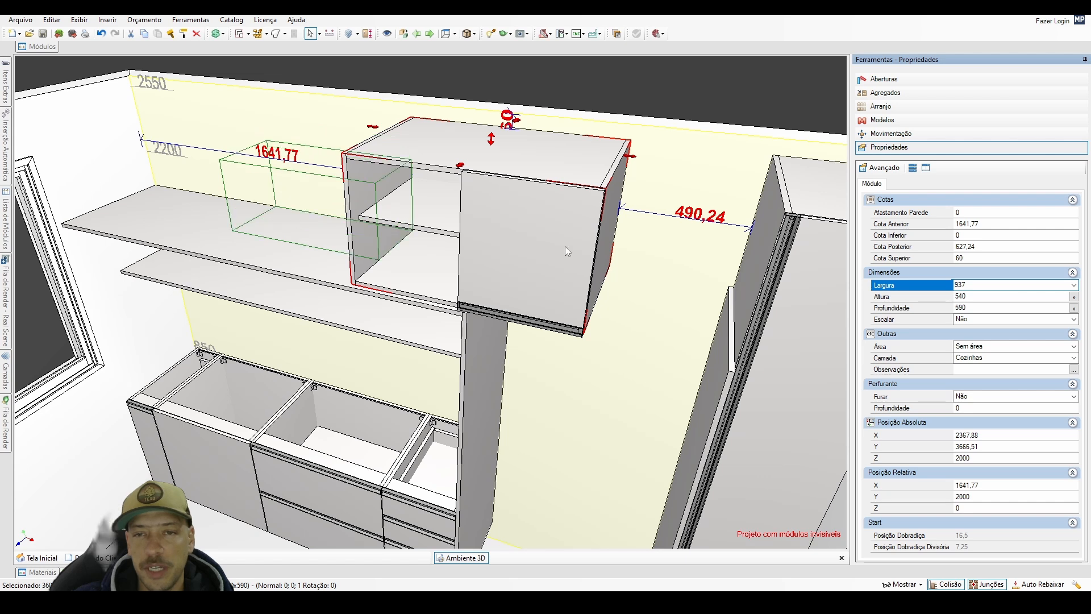
Move the 937 mm wall cabinet against the pantry, filling the gap beyond the upright panel at relative X 2132.
drag(565, 246, 718, 255)
middle_drag(571, 358, 593, 269)
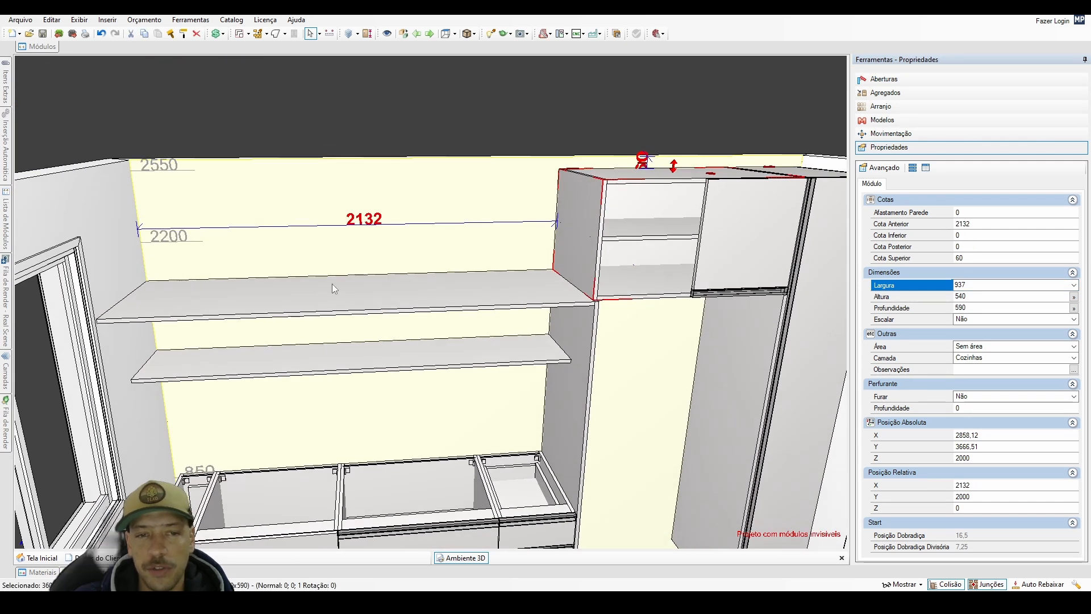
middle_drag(332, 288, 447, 288)
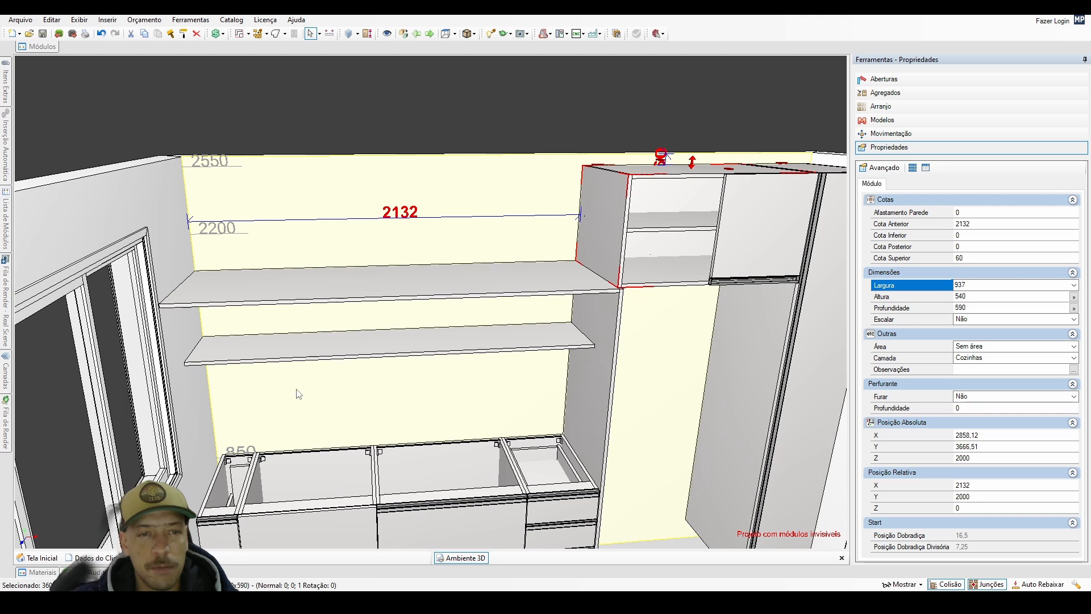
middle_drag(296, 392, 242, 417)
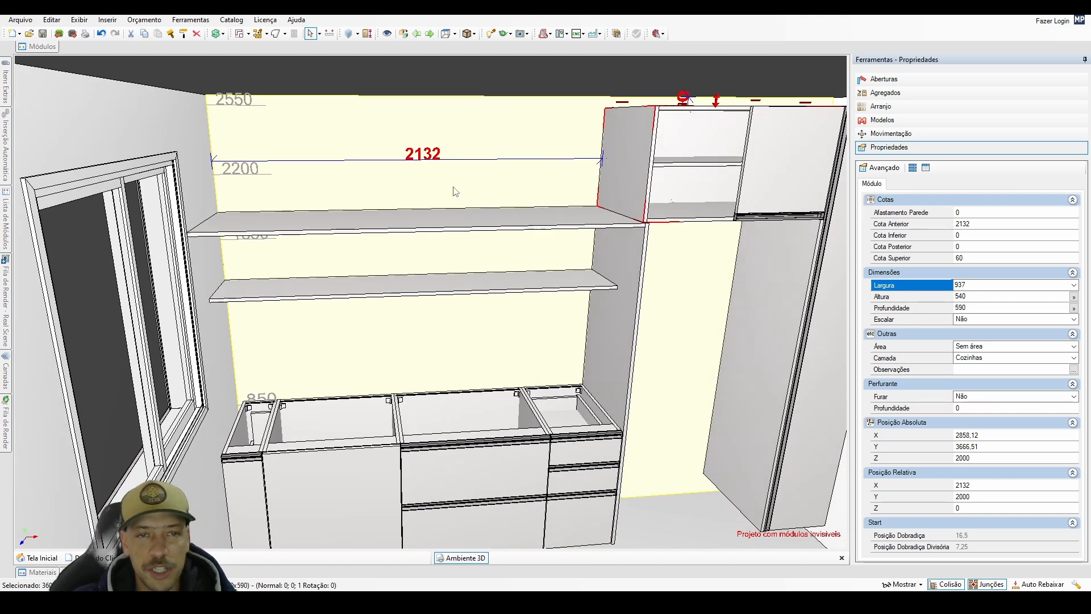
middle_drag(566, 194, 569, 222)
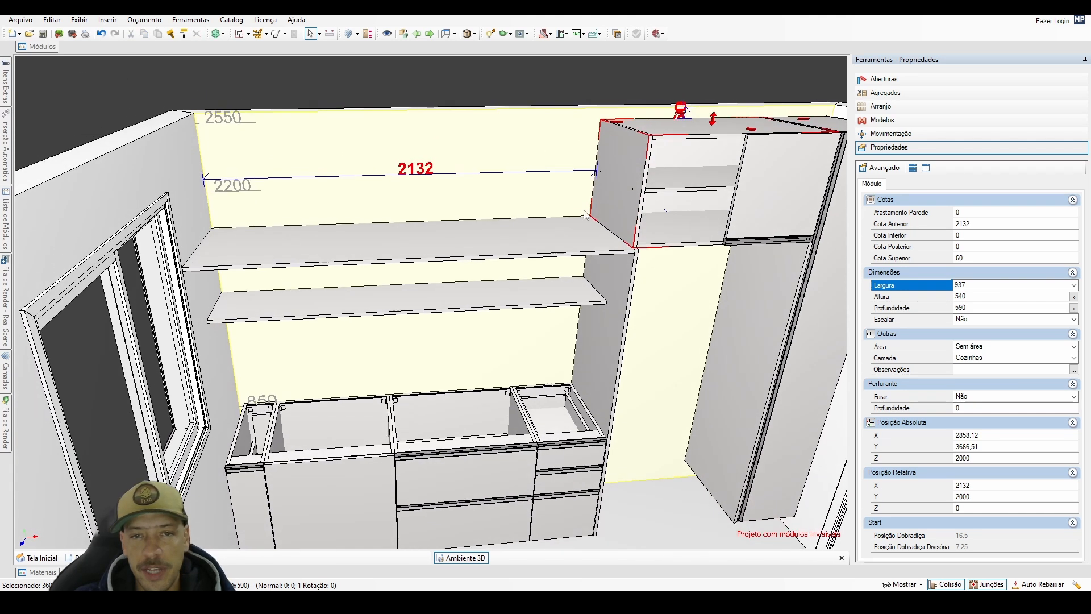
Copy the 937 mm wall cabinet flush to its window side, with a relative offset of X -937, Y 0 and Z 0.
ctrl+click(605, 192)
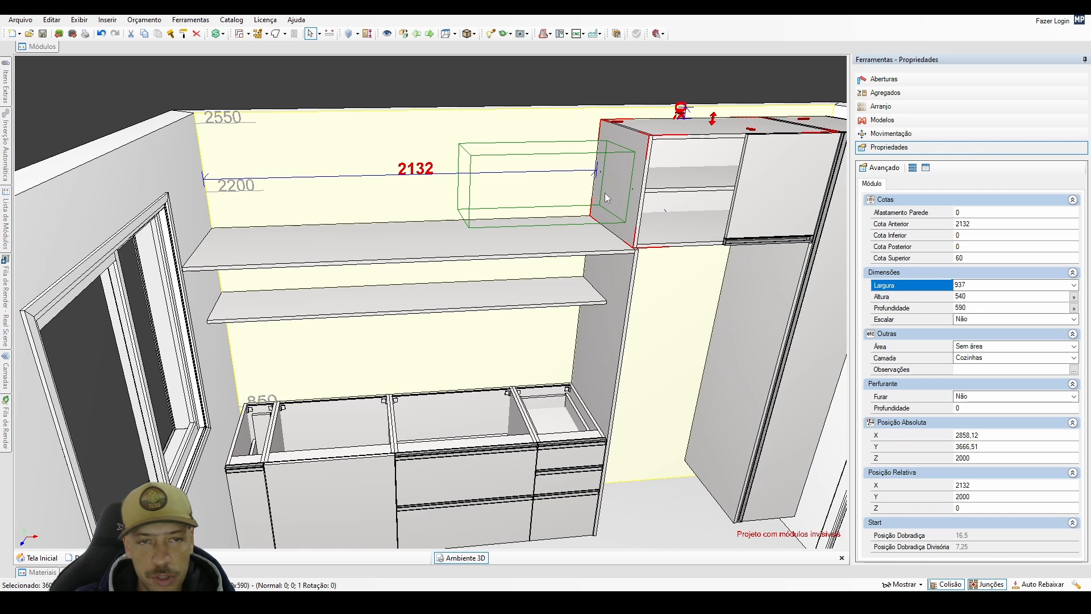
click(148, 187)
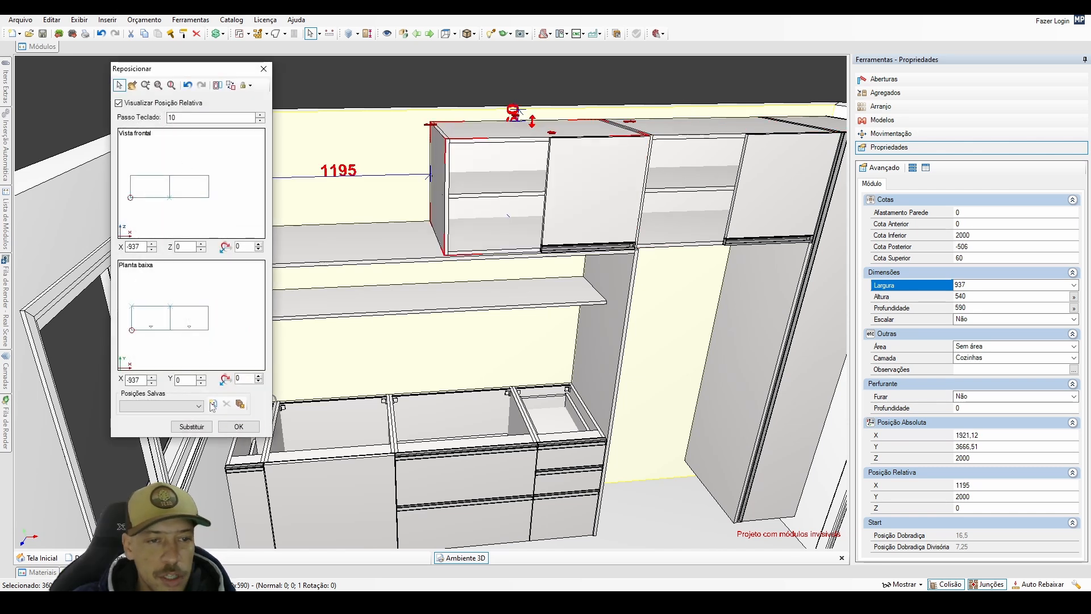
click(239, 427)
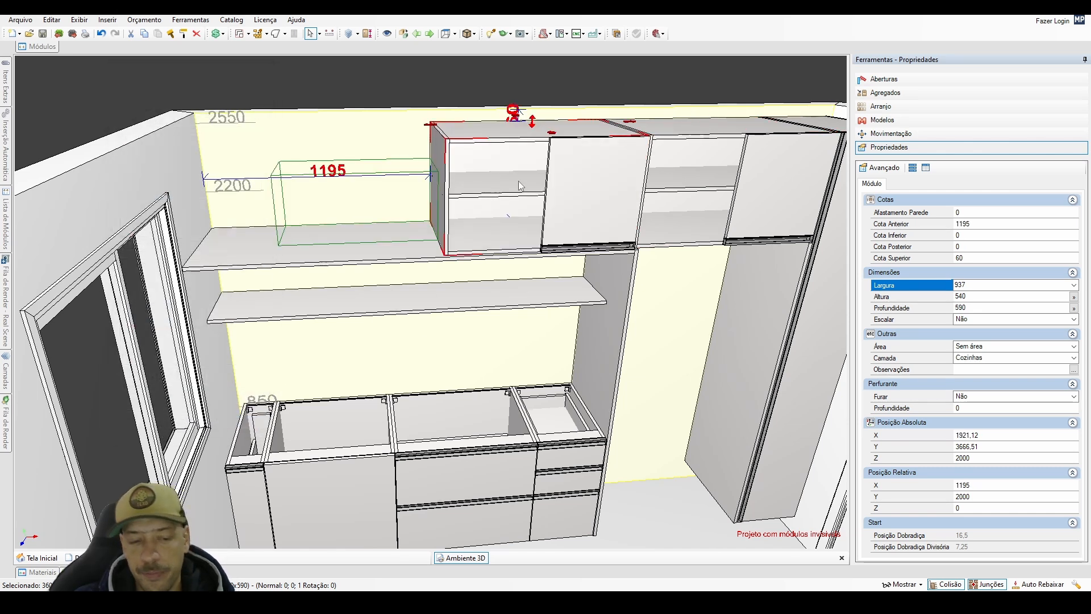
Show the hidden doors again and set the copied wall cabinet's width to 1050 mm, accepting the change despite limited space.
click(387, 33)
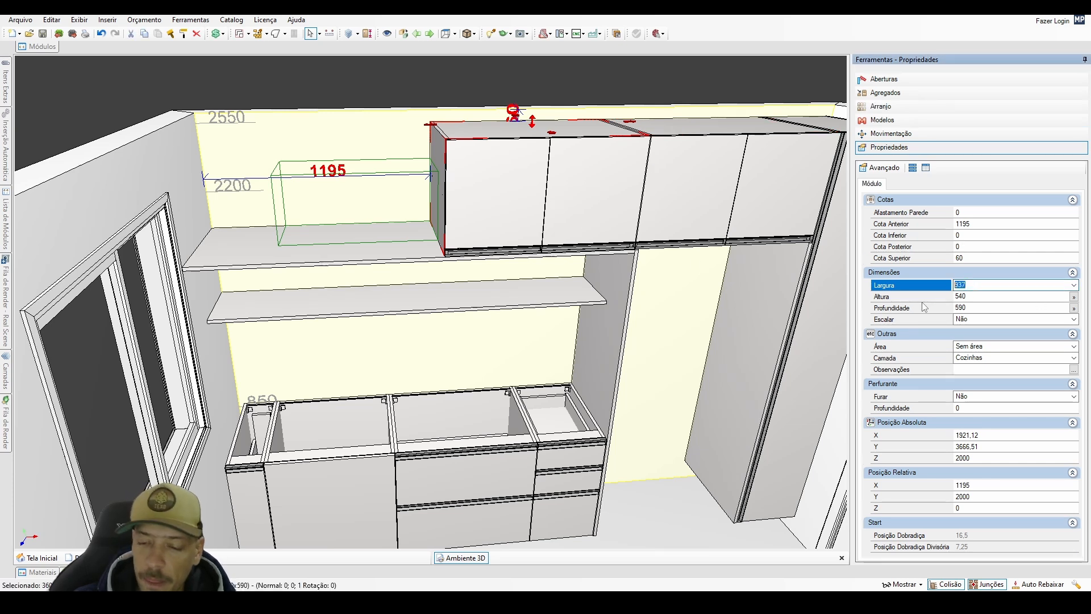
text(05)
key(Return)
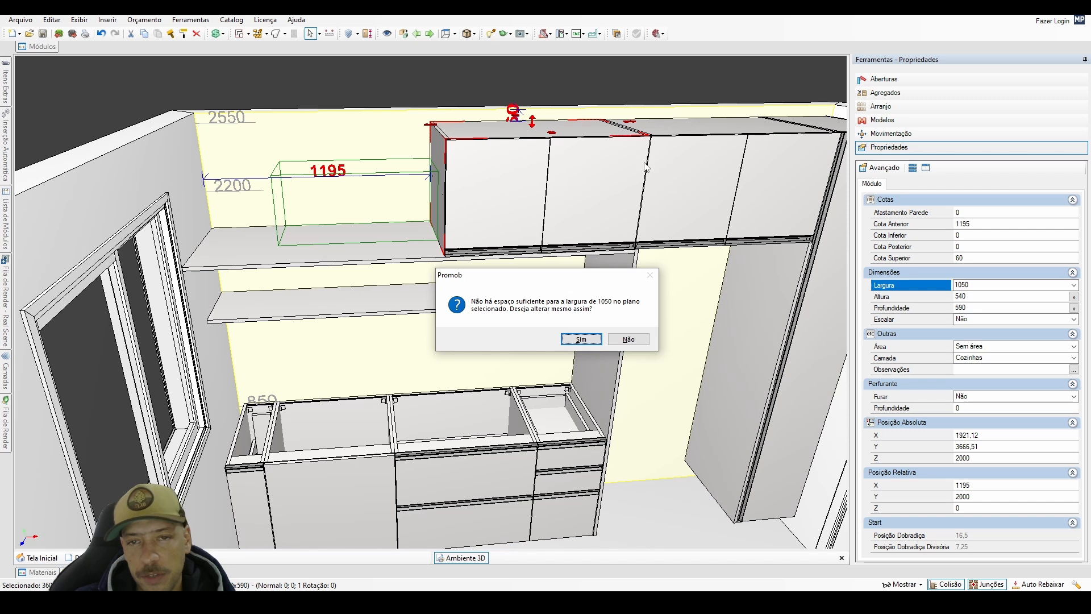
click(581, 339)
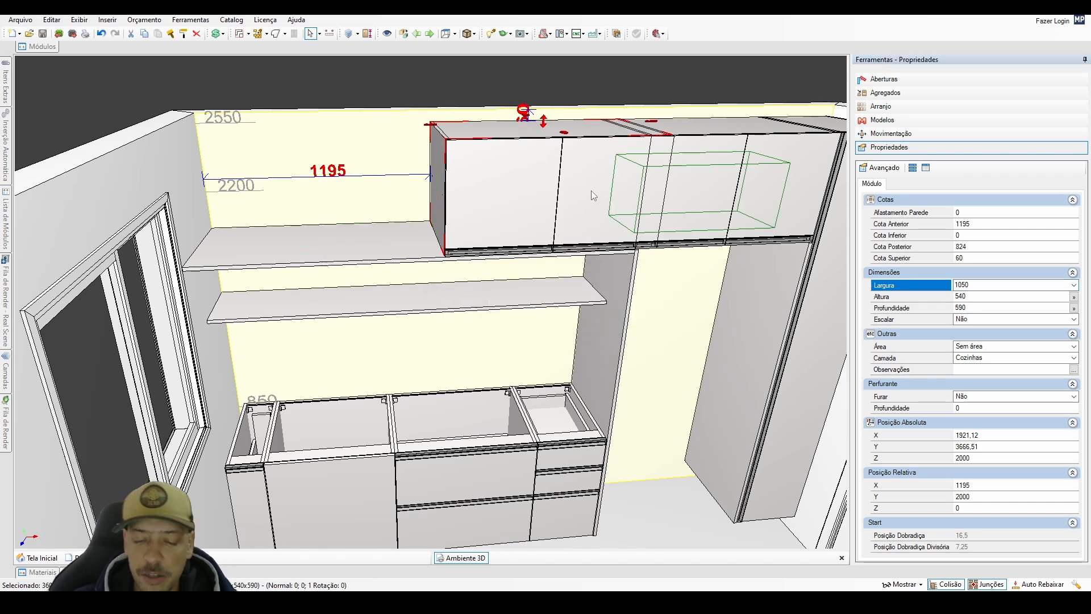
Try aligning the 1050 mm wall cabinet with each end and the centre of the free space on the back wall.
key(ctrl+Left)
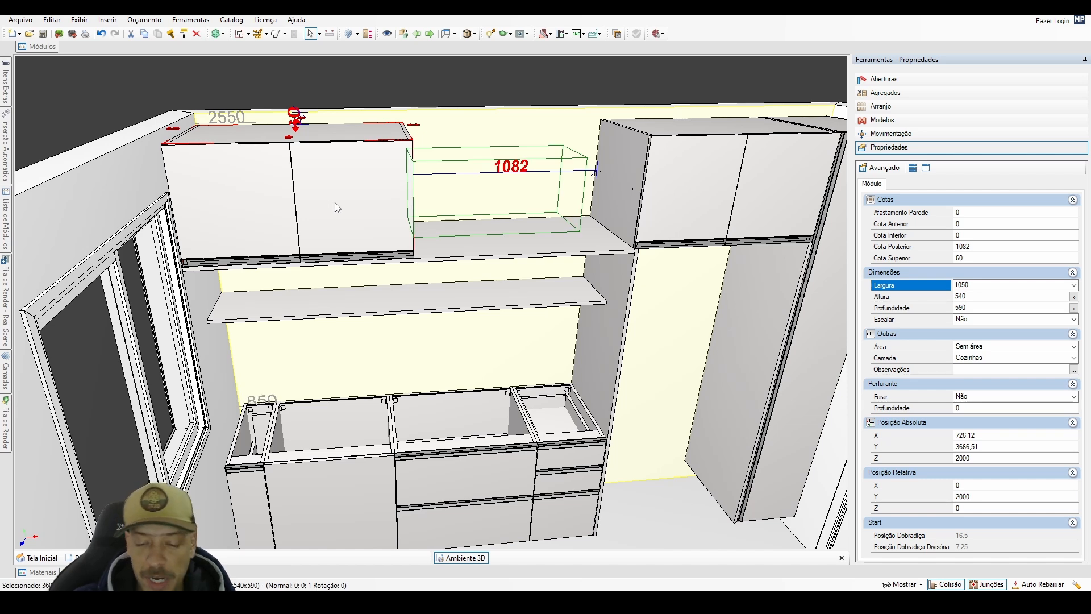
key(ctrl+Right)
key(ctrl+Left)
key(ctrl+Right)
key(ctrl+Left)
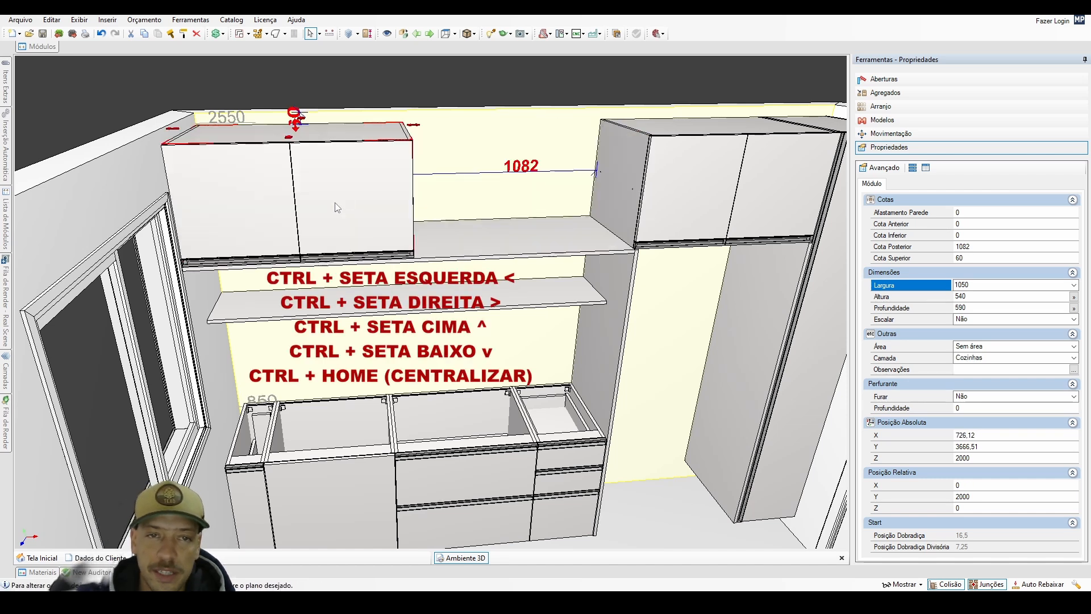
key(ctrl+Right)
key(ctrl+Left)
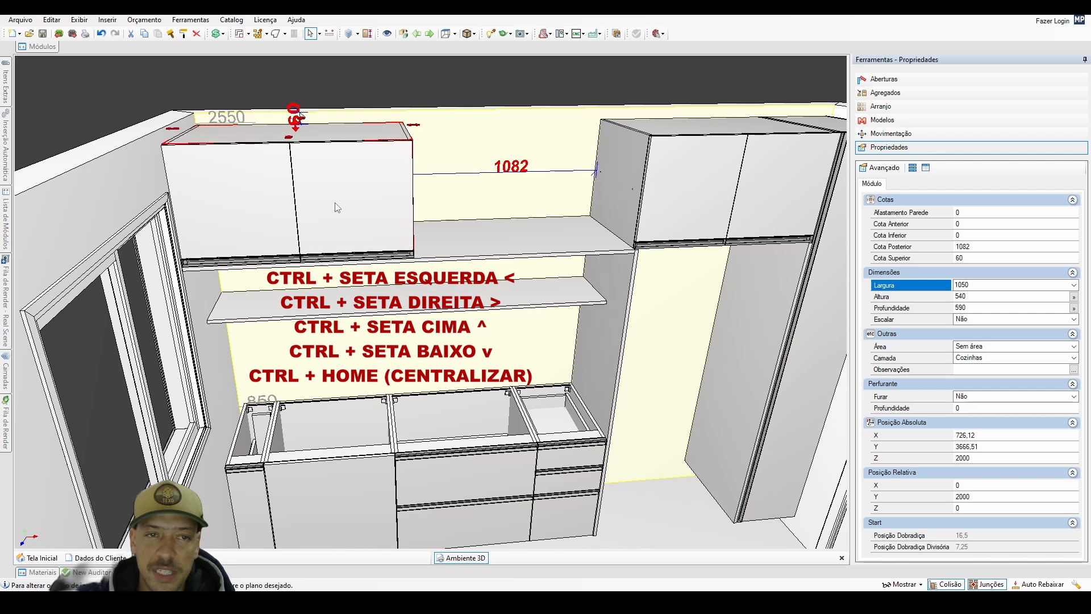
key(ctrl+Home)
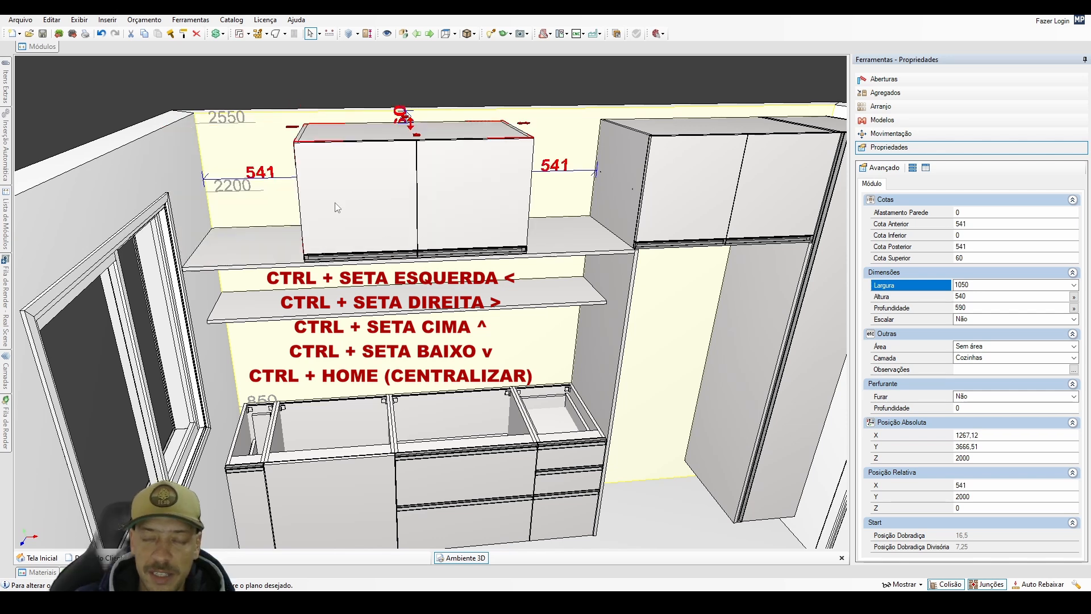
Align the 1050 mm wall cabinet with the window wall, and place a copy against the 937 mm cabinet.
key(ctrl+Left)
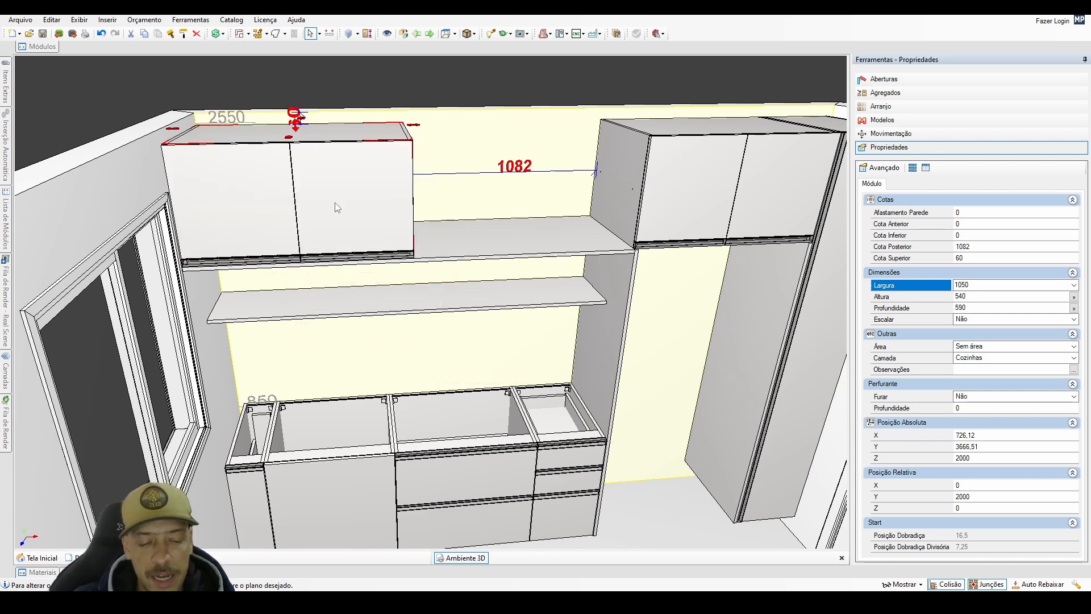
key(ctrl+Right)
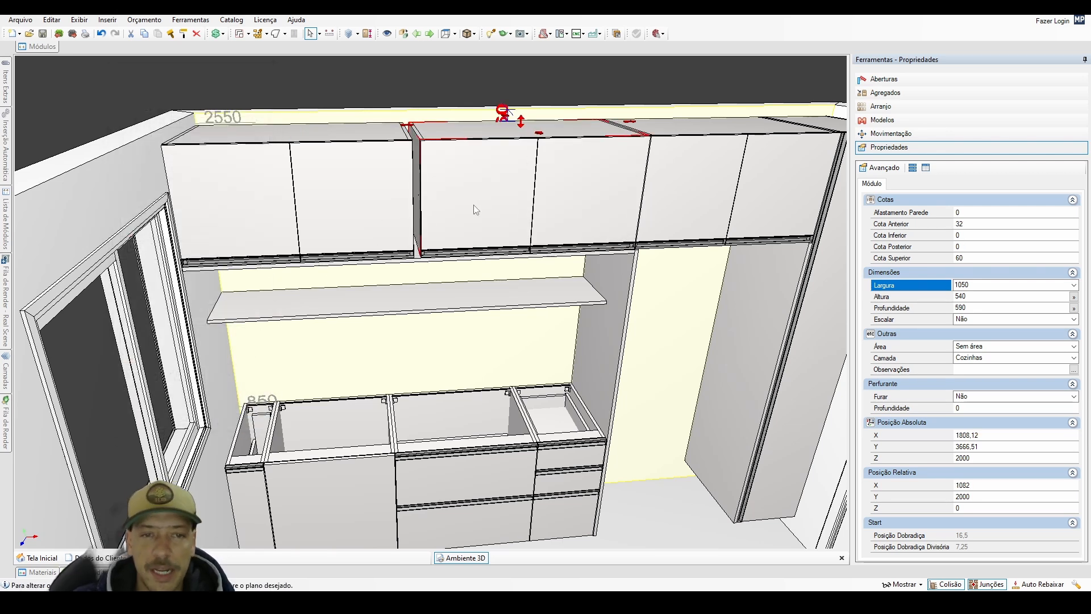
Align the window-side 1050 mm wall cabinet against its 1050 mm neighbour, closing the gap between them.
key(ctrl+Left)
key(ctrl+Right)
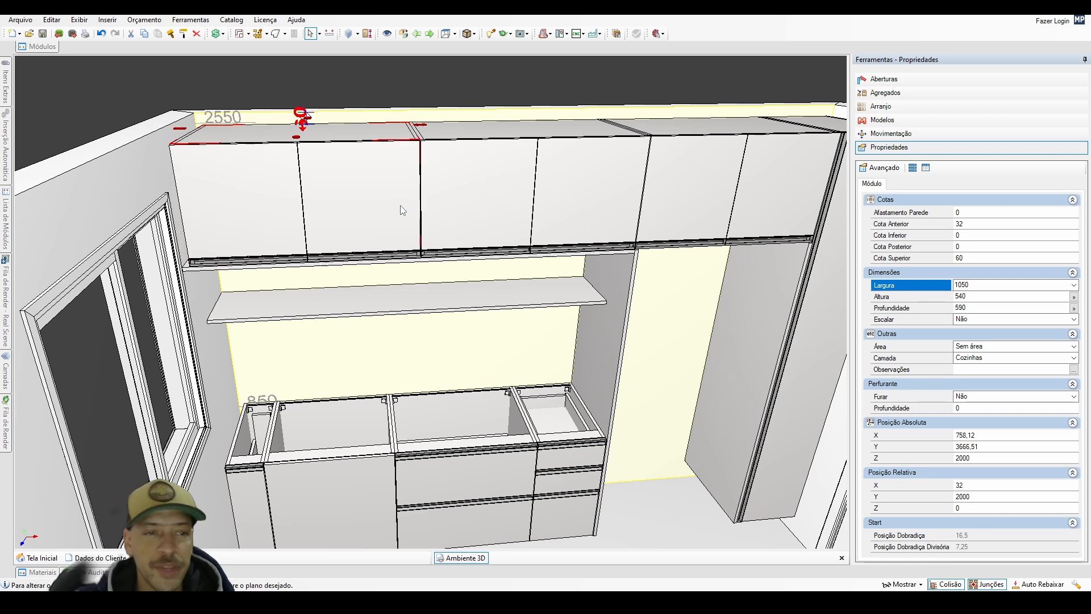
Insert a 600 1Basc (3305) wall cabinet on the back wall and raise it between the shelf and the panel under the upper cabinets.
middle_drag(462, 358, 441, 171)
click(460, 249)
scroll(461, 247, up, 1)
click(30, 47)
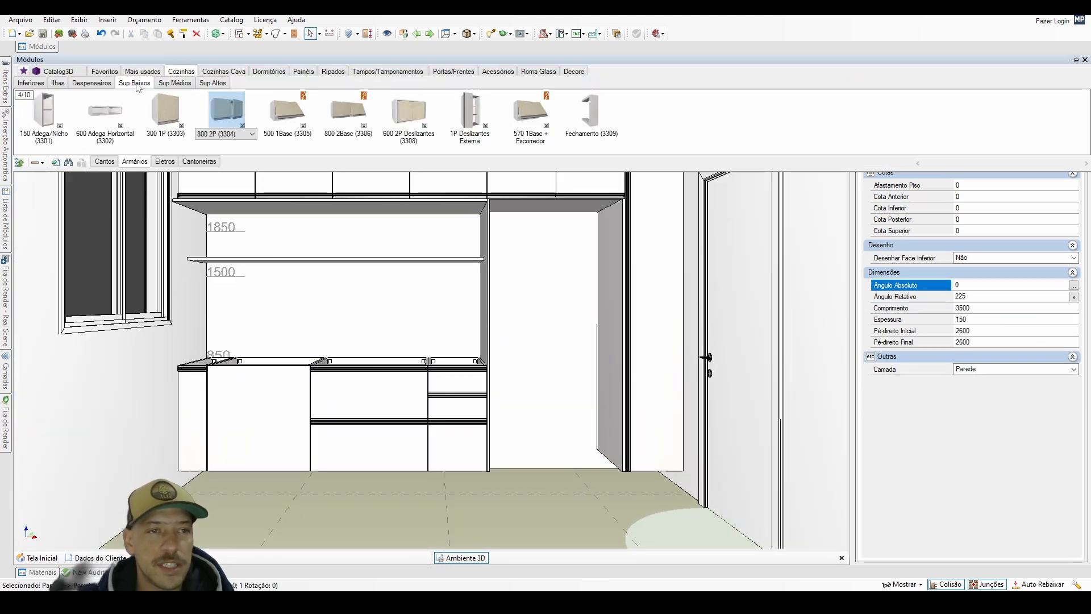
click(136, 83)
click(279, 134)
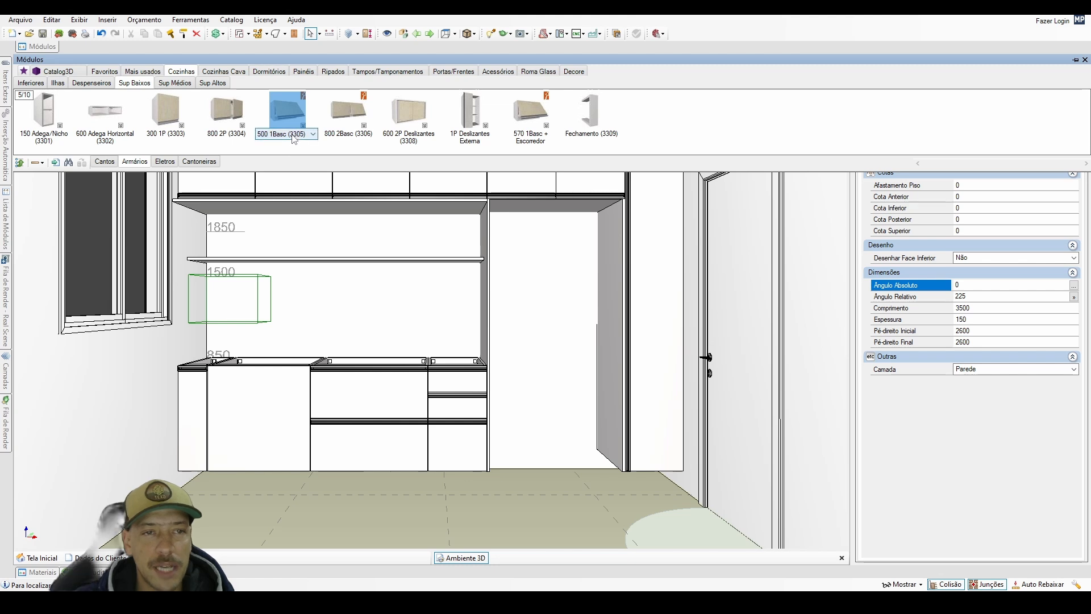
click(290, 134)
click(291, 167)
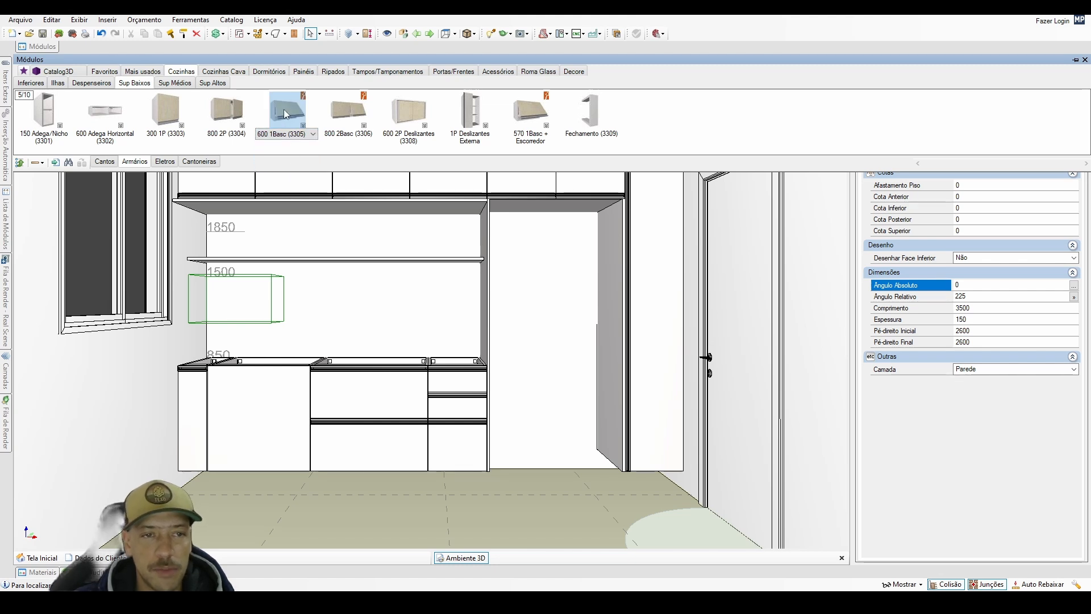
click(229, 303)
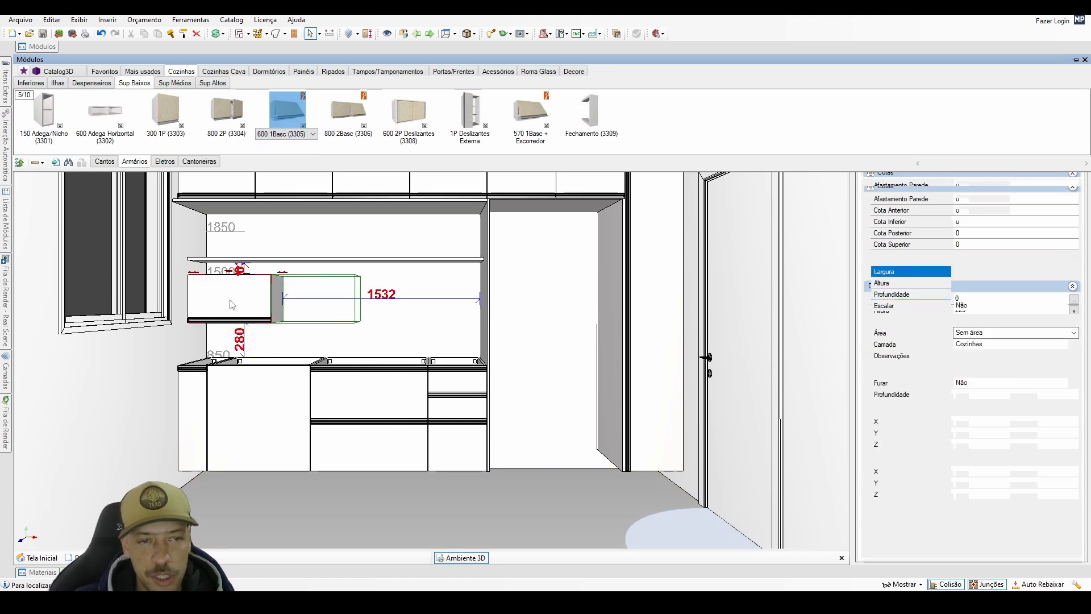
drag(232, 305, 237, 280)
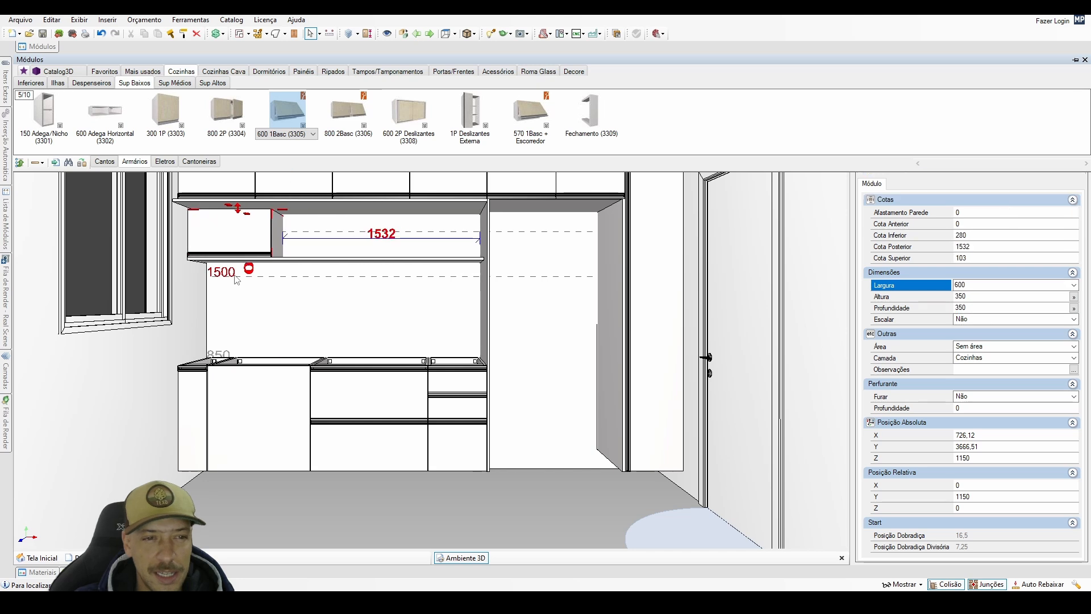
Set the front offset (Cota Anterior) of the 600 mm lift-door cabinet to 32 mm.
click(963, 224)
text(32)
key(Return)
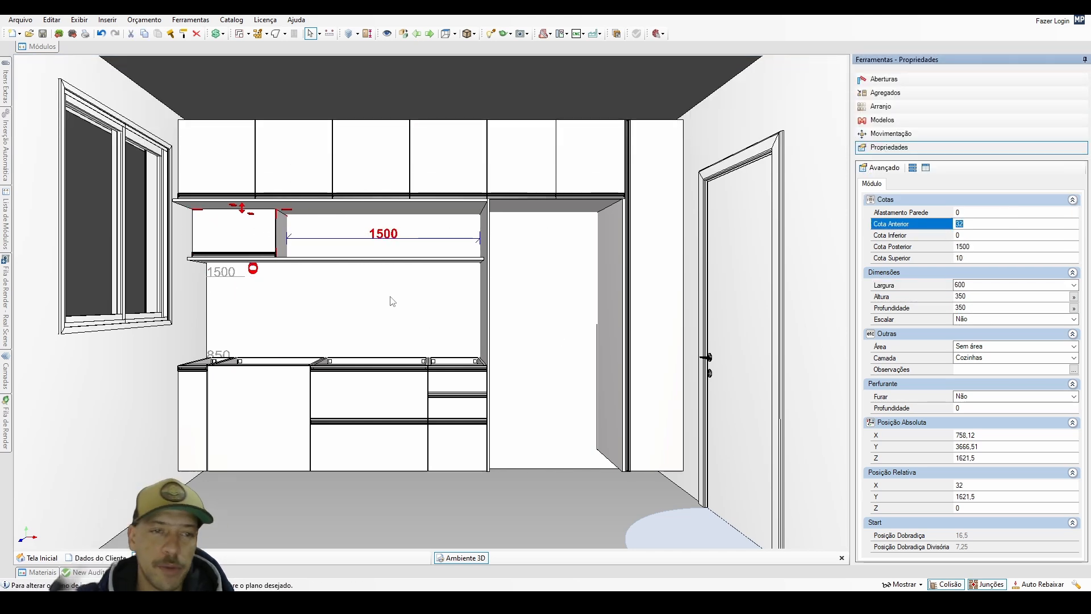
Move the 600 mm lift-door cabinet against the window wall, and reposition it at the 32 mm front offset.
drag(262, 241, 209, 245)
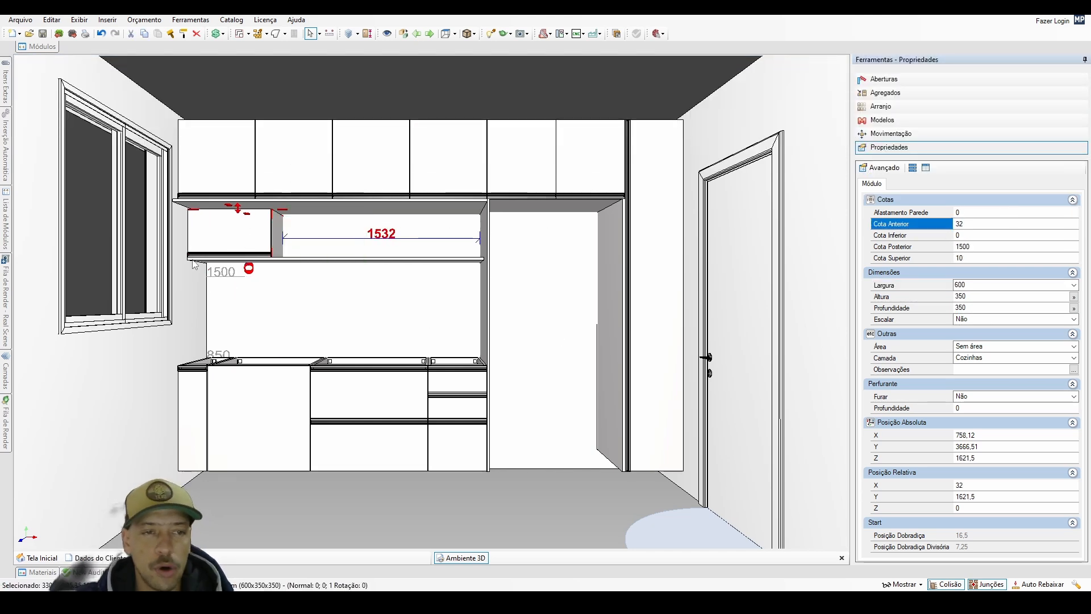
click(252, 202)
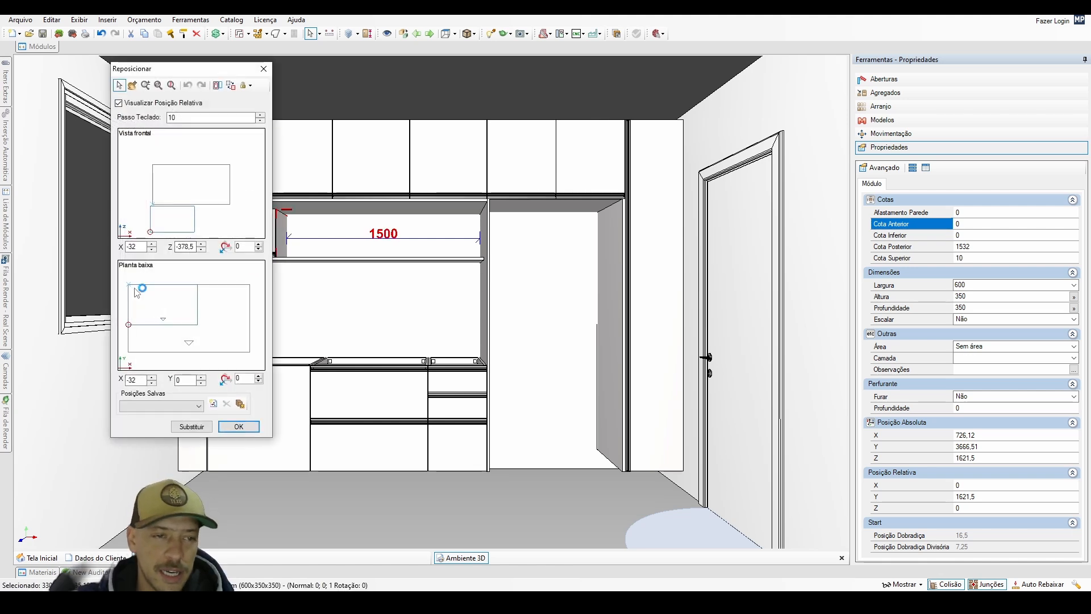
click(239, 427)
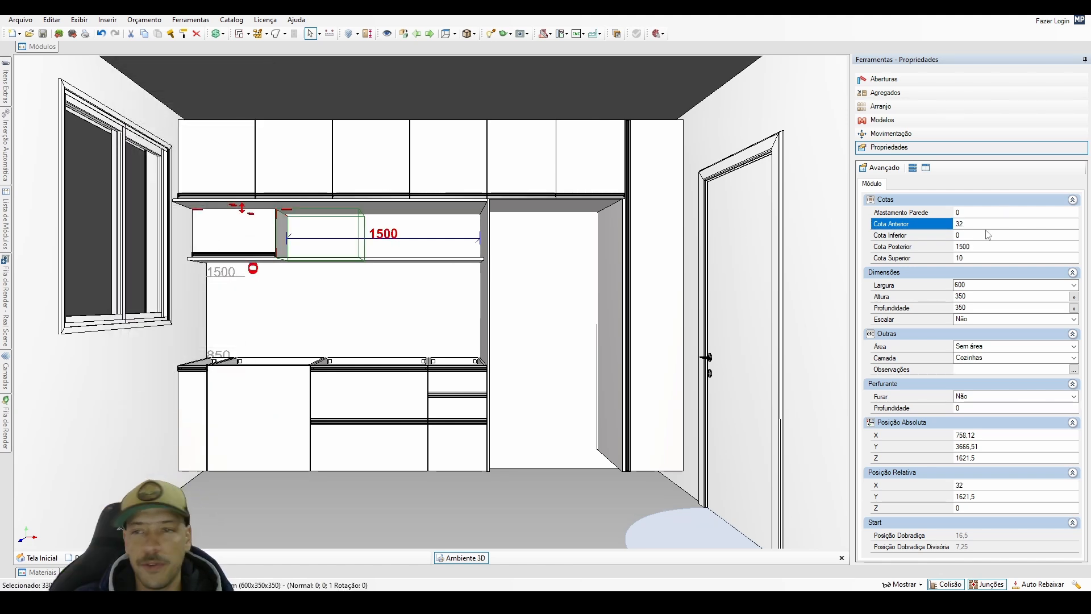
Set the lift-door cabinet's width to 750 mm and place a copy flush beside it at a relative offset of X 750.
click(328, 313)
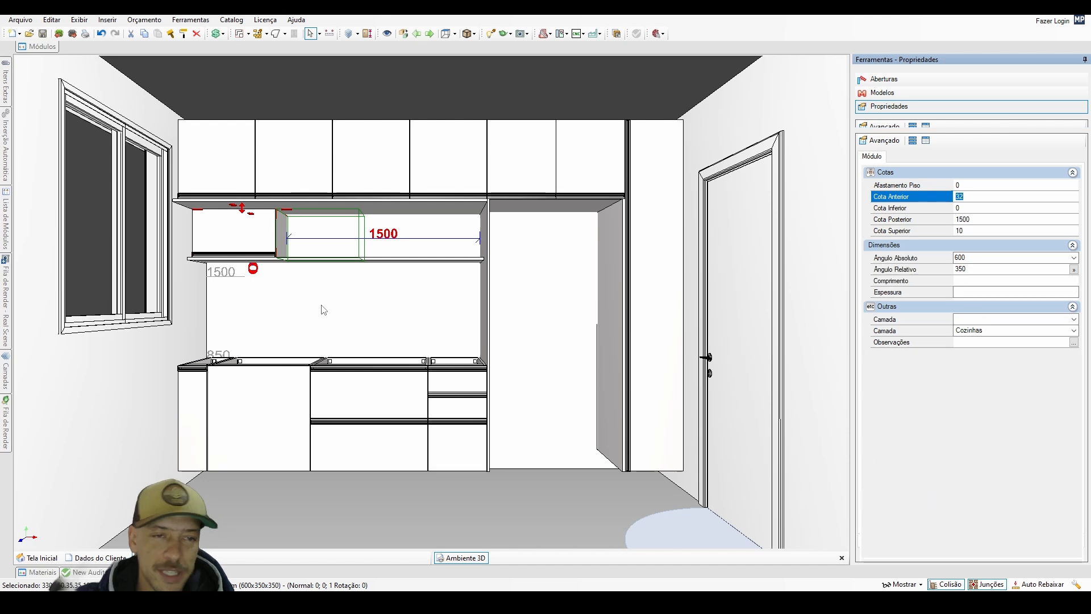
click(263, 239)
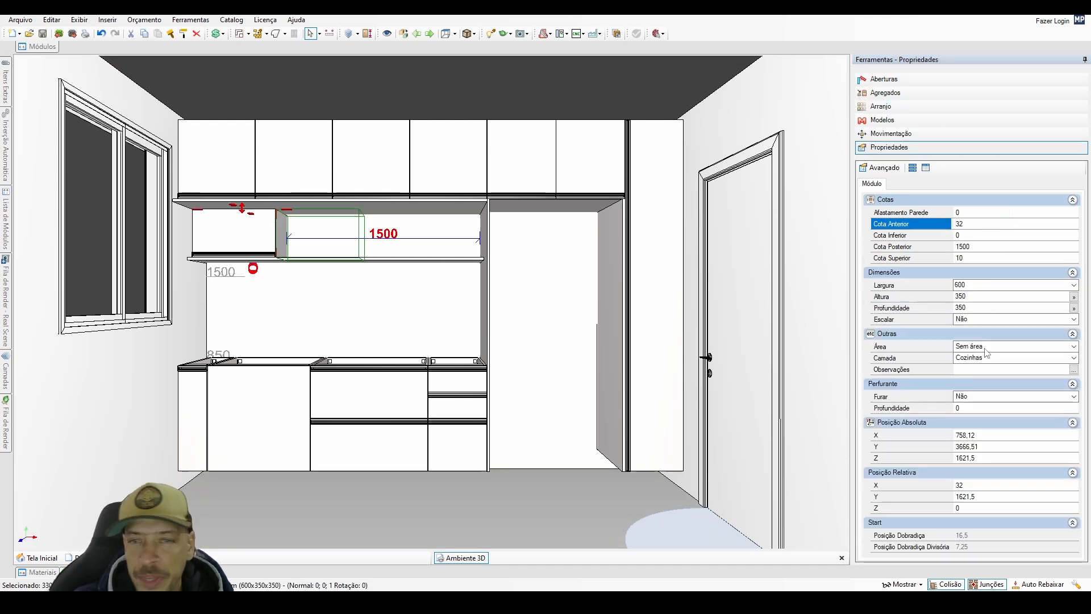
click(969, 289)
text(750)
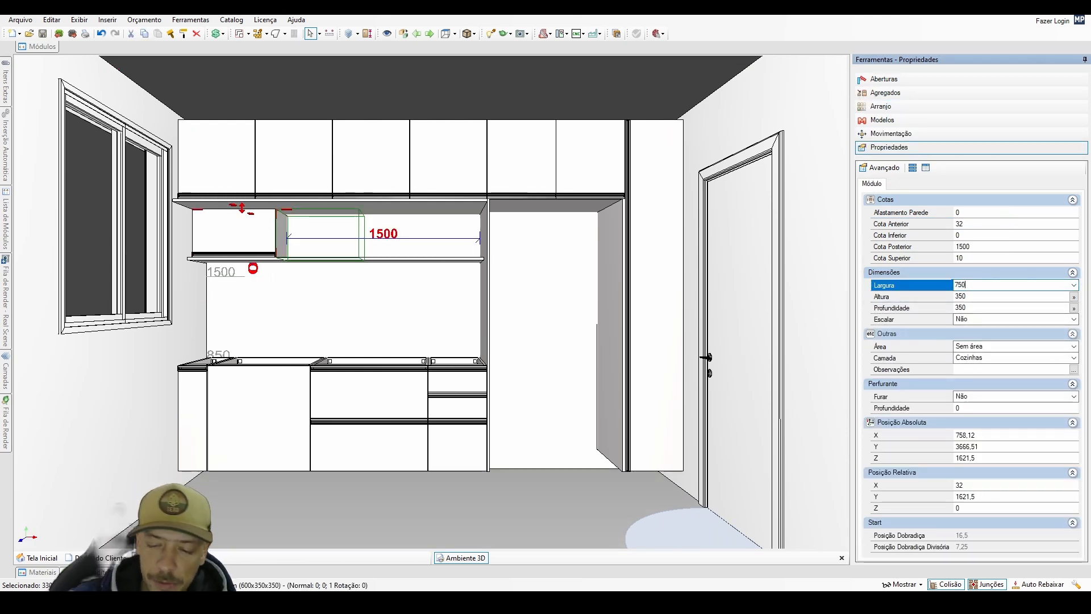
key(Return)
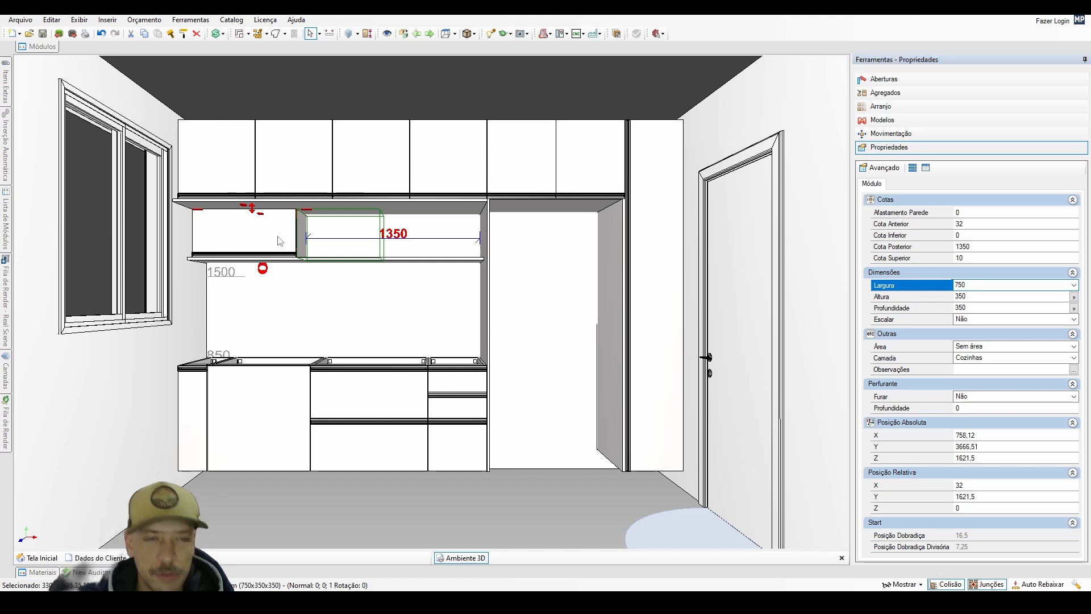
key(ctrl+c)
key(ctrl+v)
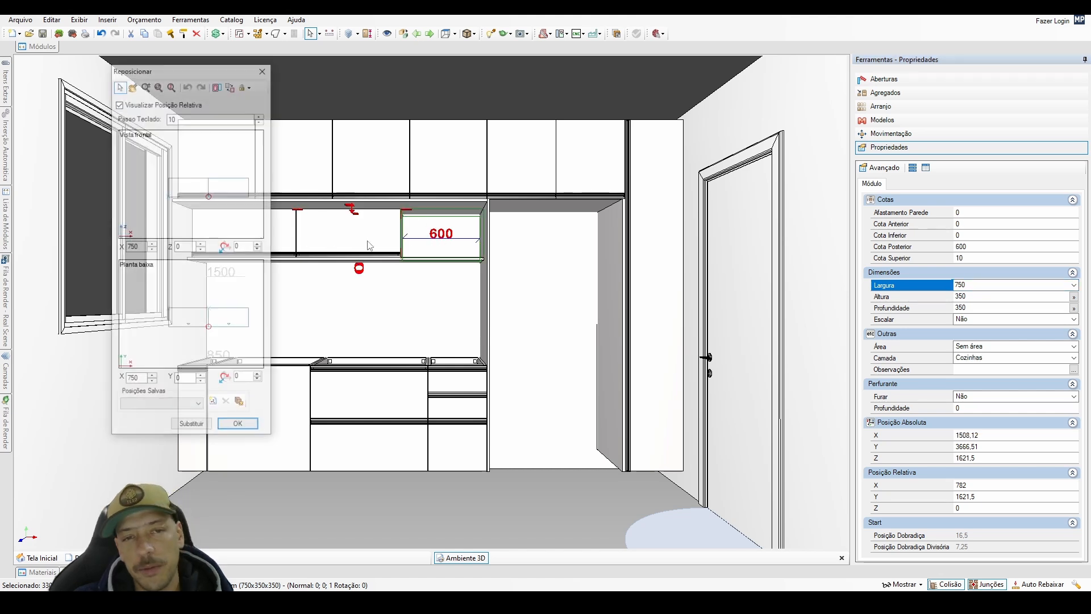
click(238, 426)
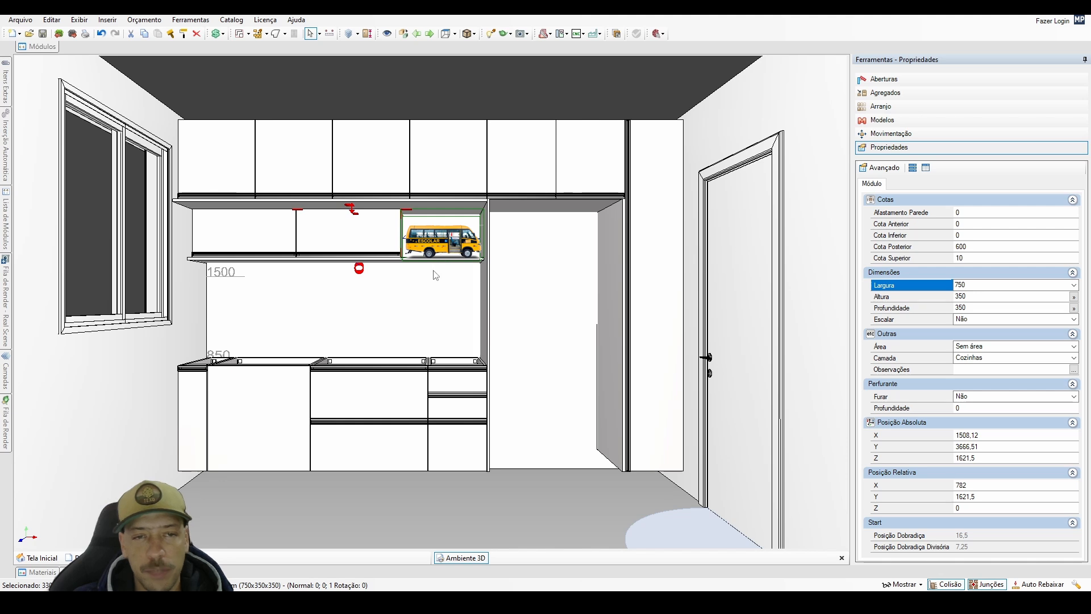
Set the width of both lift-door cabinets to 740 mm.
shift+click(274, 243)
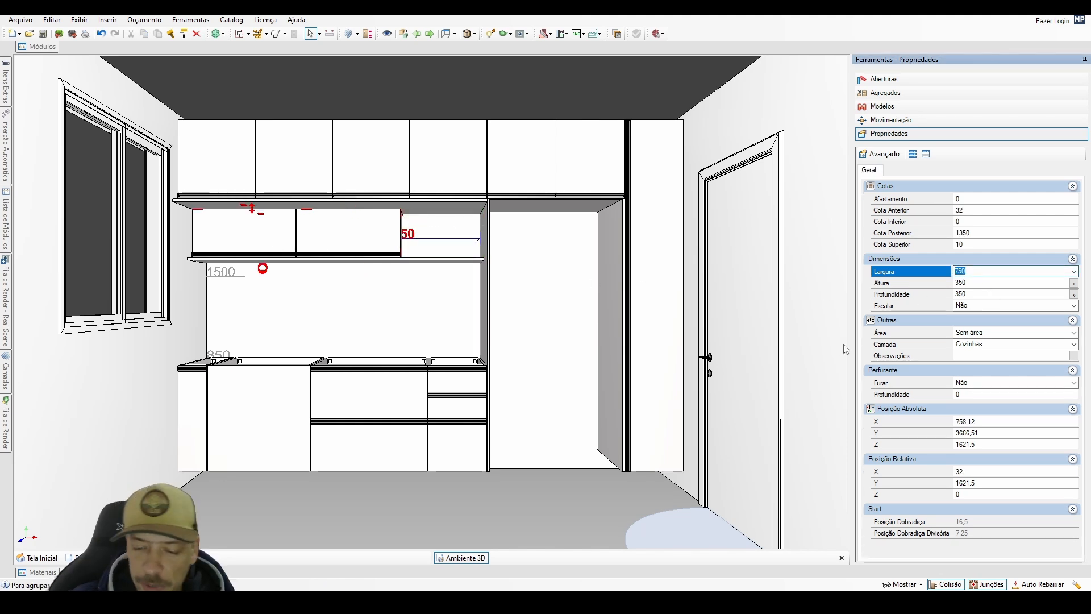
text(740)
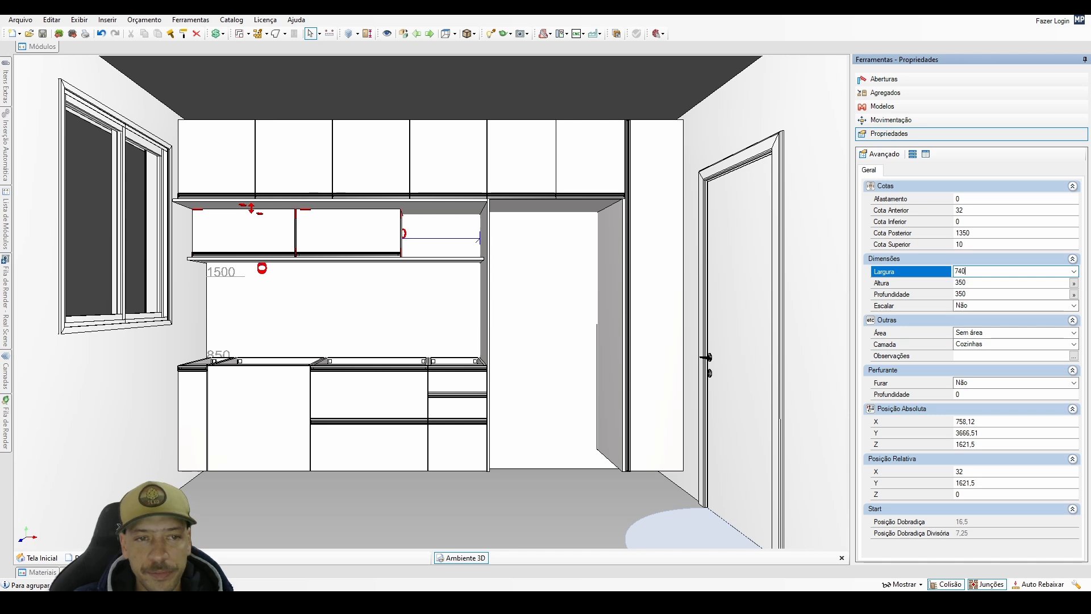
key(Return)
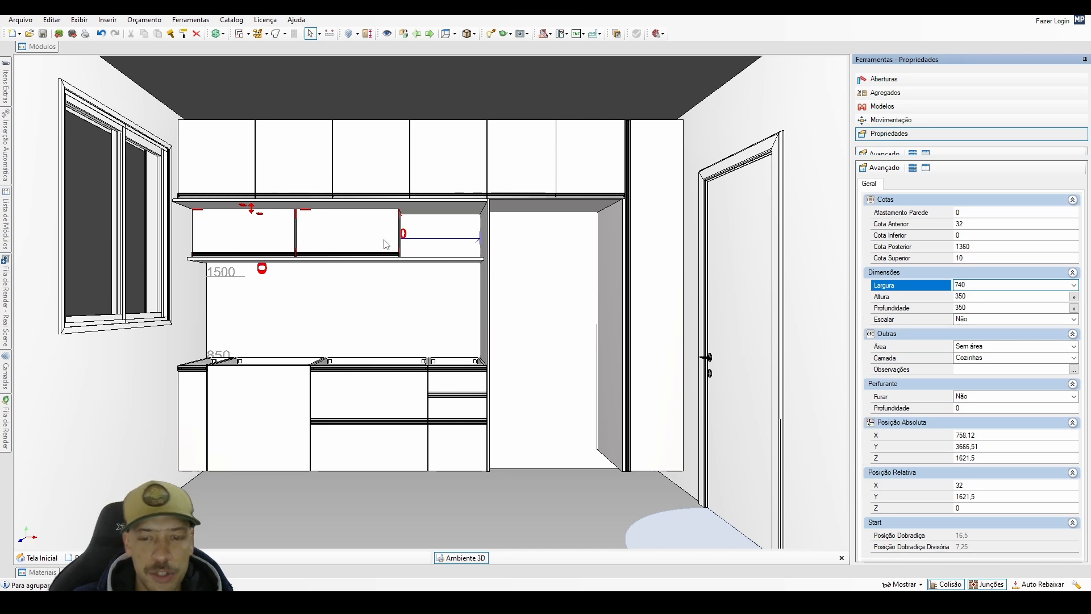
click(386, 244)
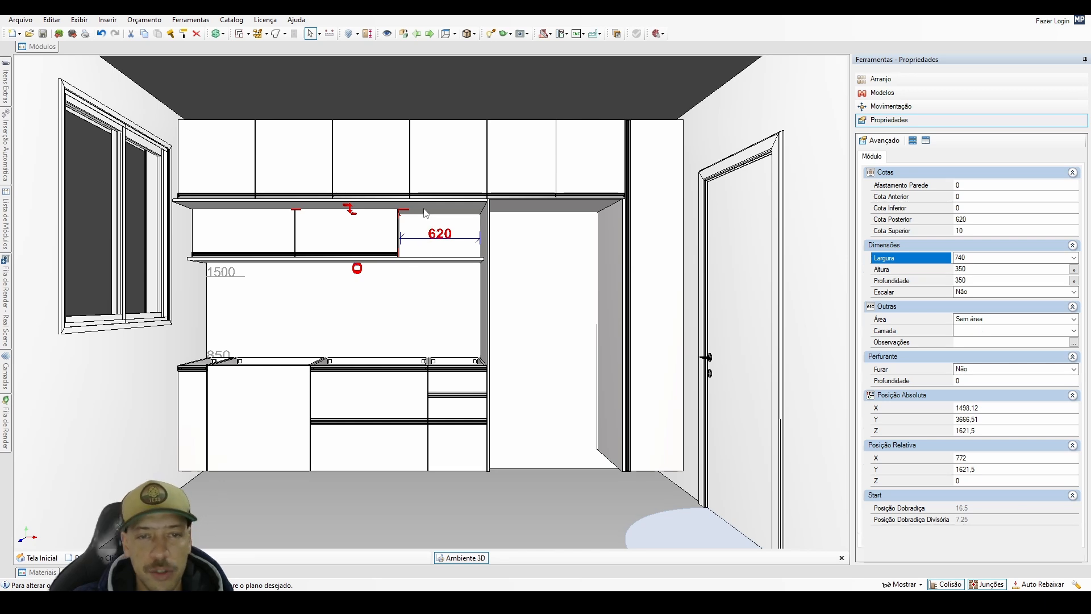
Copy the horizontal panel under the upper cabinets with a relative offset of X 2132, and set the copy's depth to 60 mm.
double_click(425, 212)
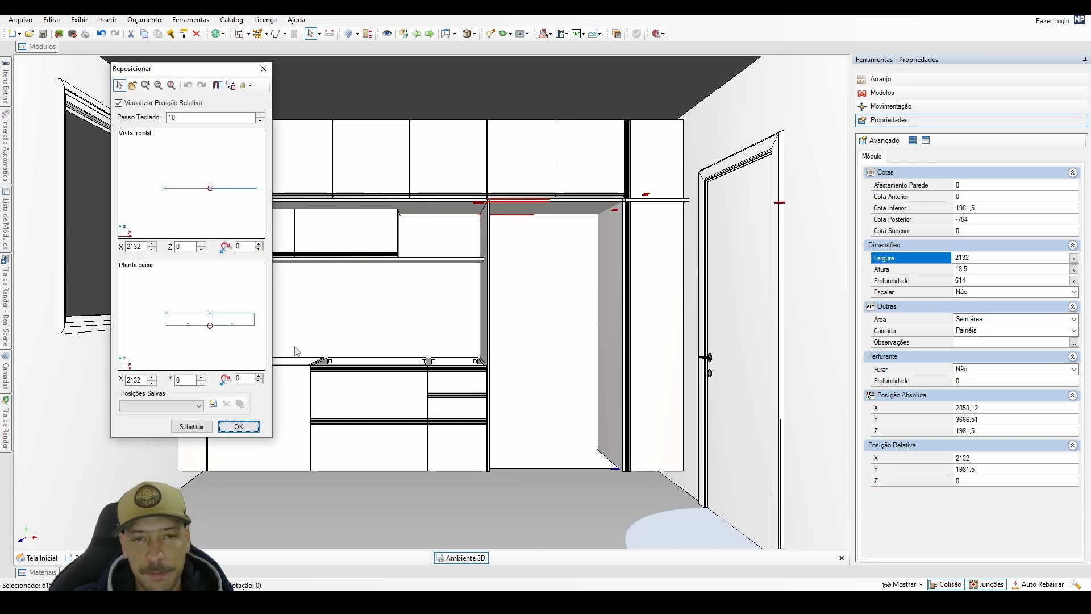
click(239, 425)
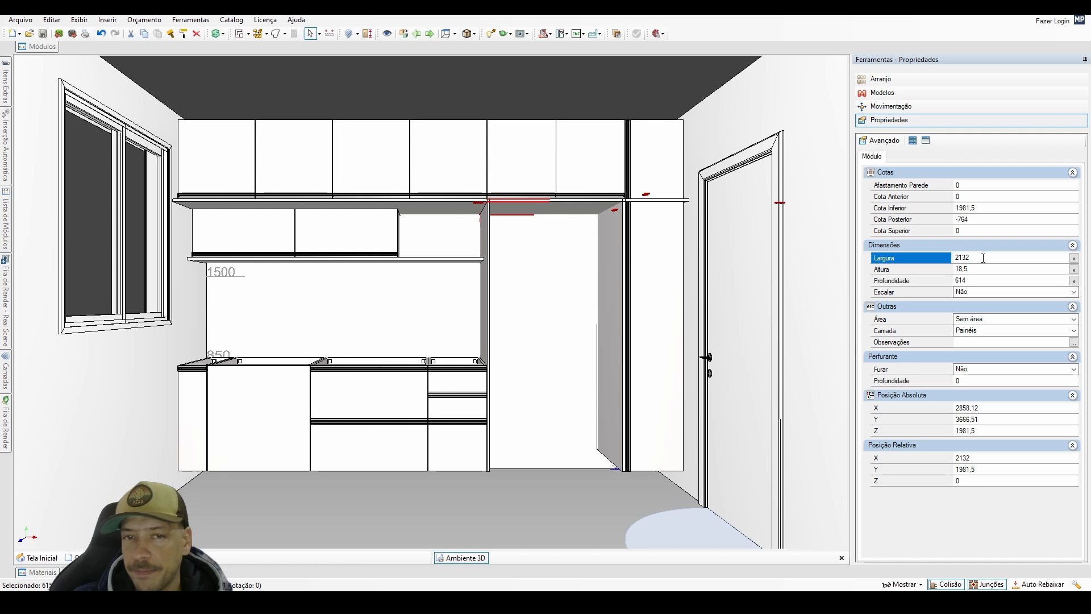
click(905, 281)
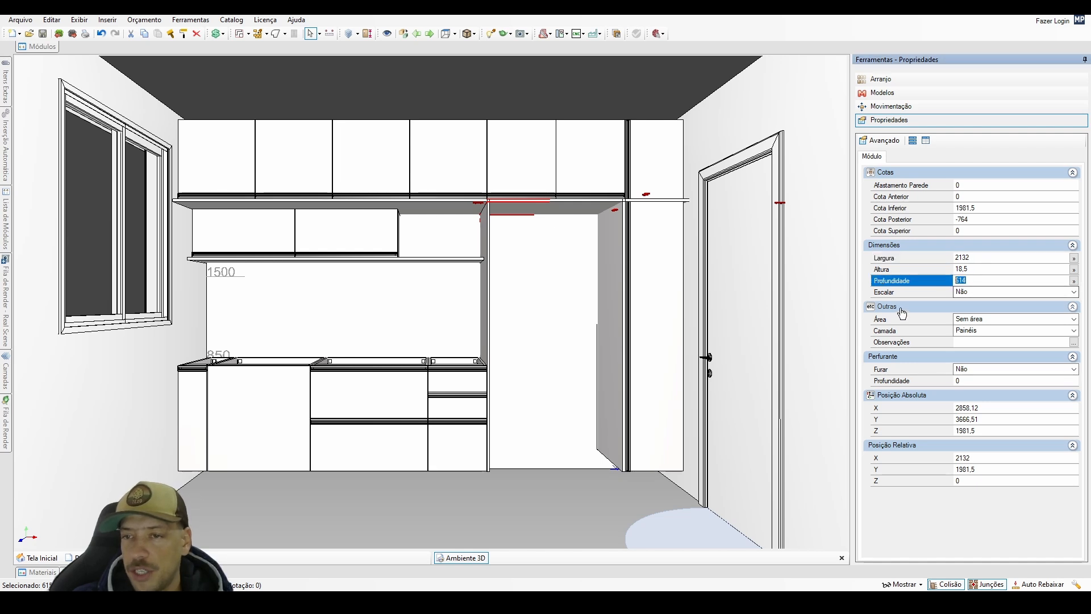
text(60)
key(Return)
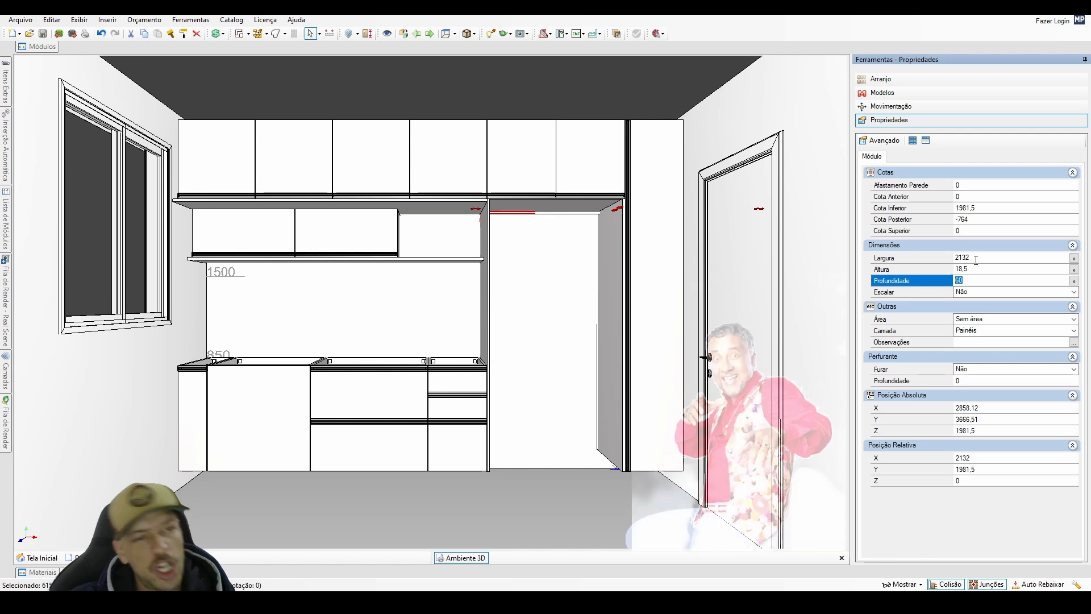
Rotate the 60 mm strip 90 degrees about the X axis and reposition it upright on the window-side upper cabinet's front top edge.
click(891, 106)
click(1076, 152)
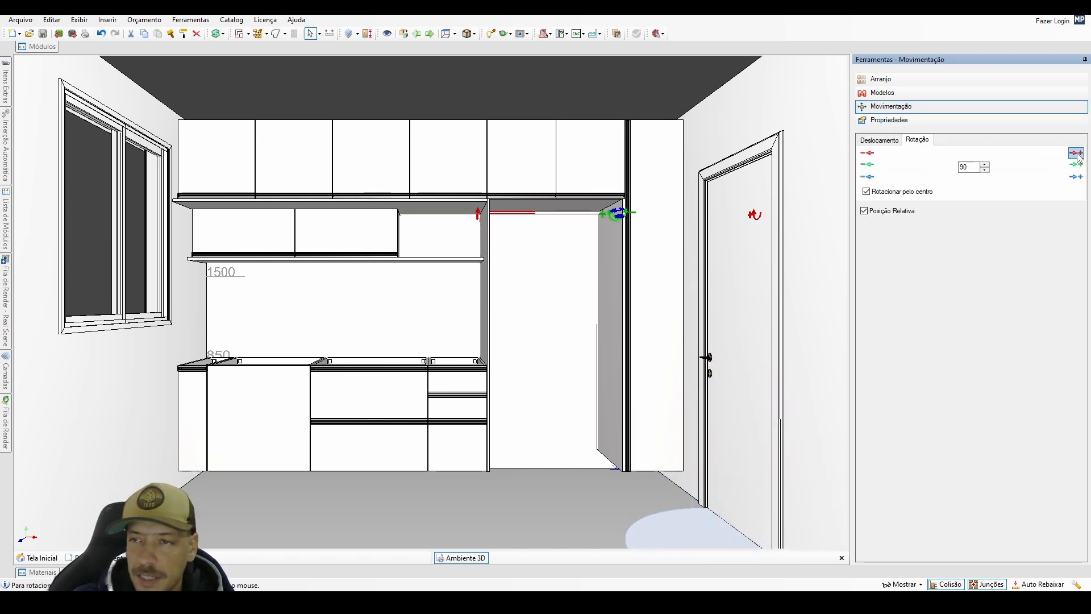
click(921, 122)
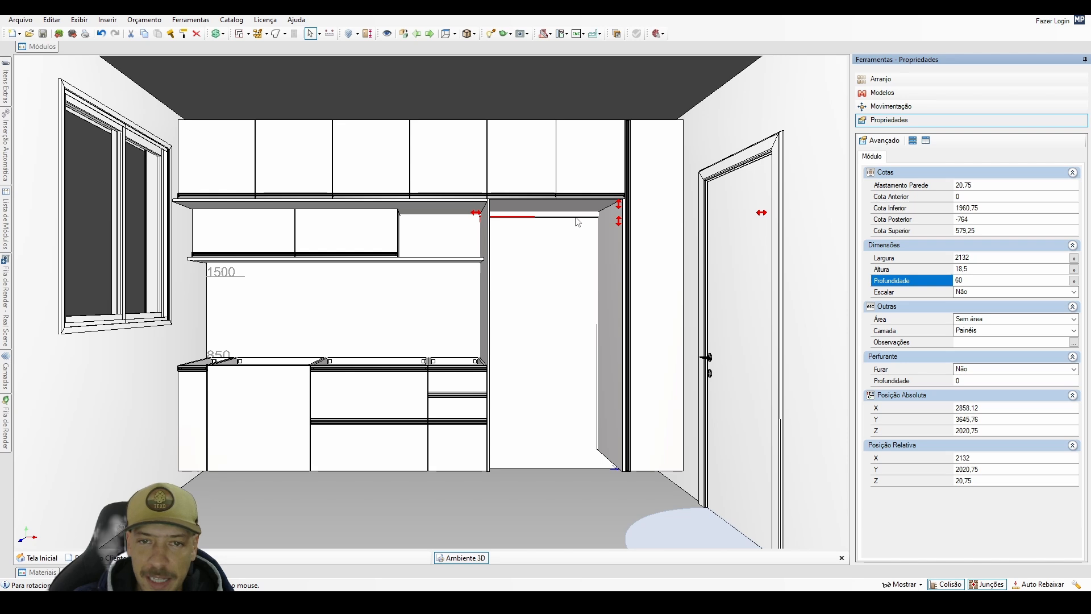
key(r)
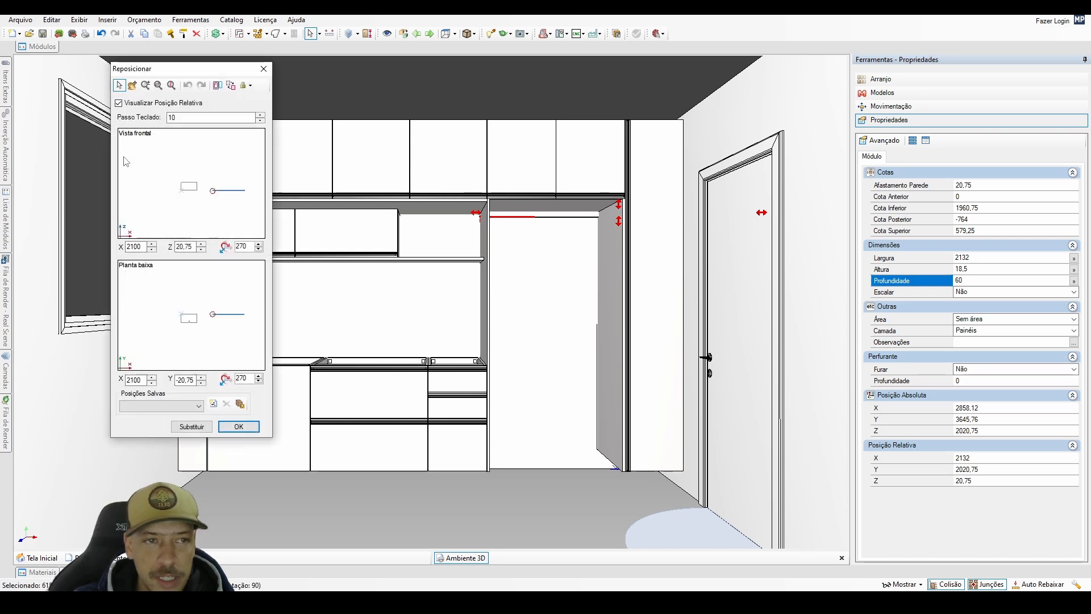
double_click(182, 182)
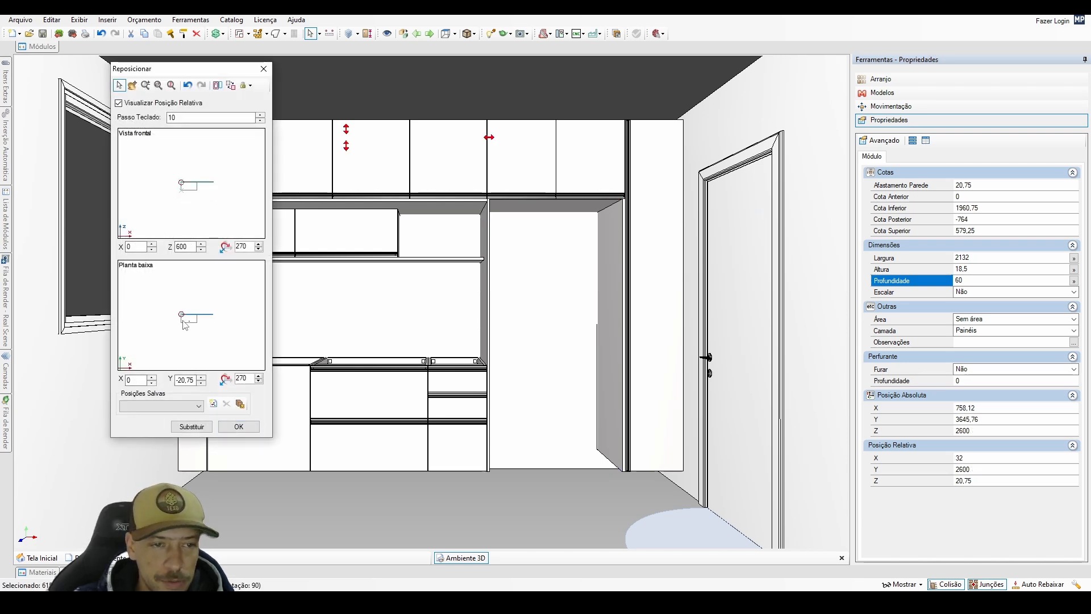
double_click(182, 322)
click(238, 426)
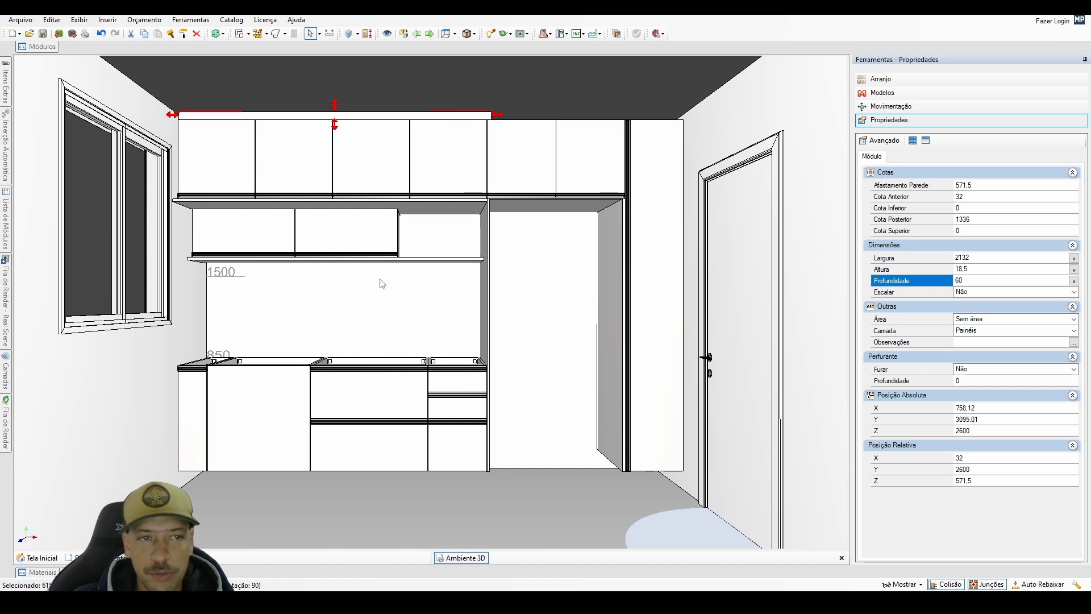
Set the width of the upright strip above the upper cabinets to 2100 mm.
scroll(398, 250, up, 3)
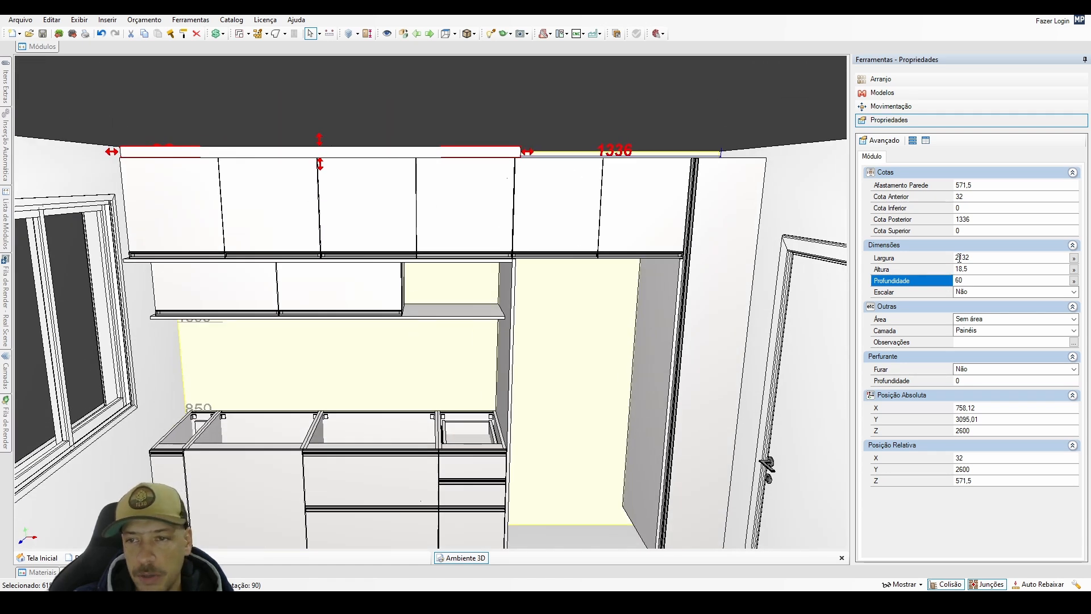
drag(961, 259, 974, 267)
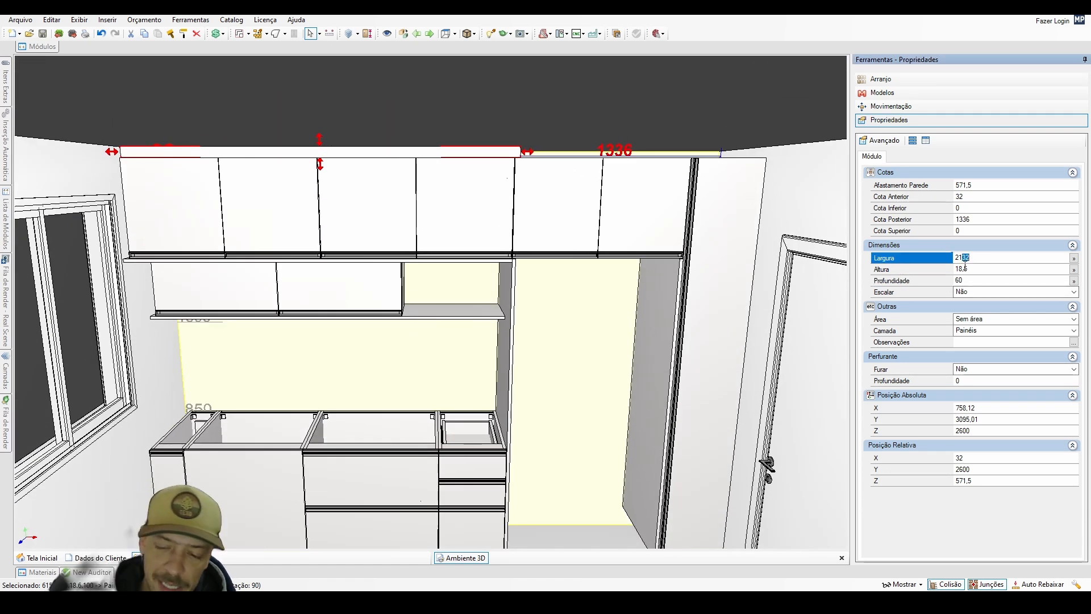
text(00)
key(Return)
Copy the upright 2100 mm strip toward the door side with a relative X offset of 2100.
middle_drag(543, 185, 317, 258)
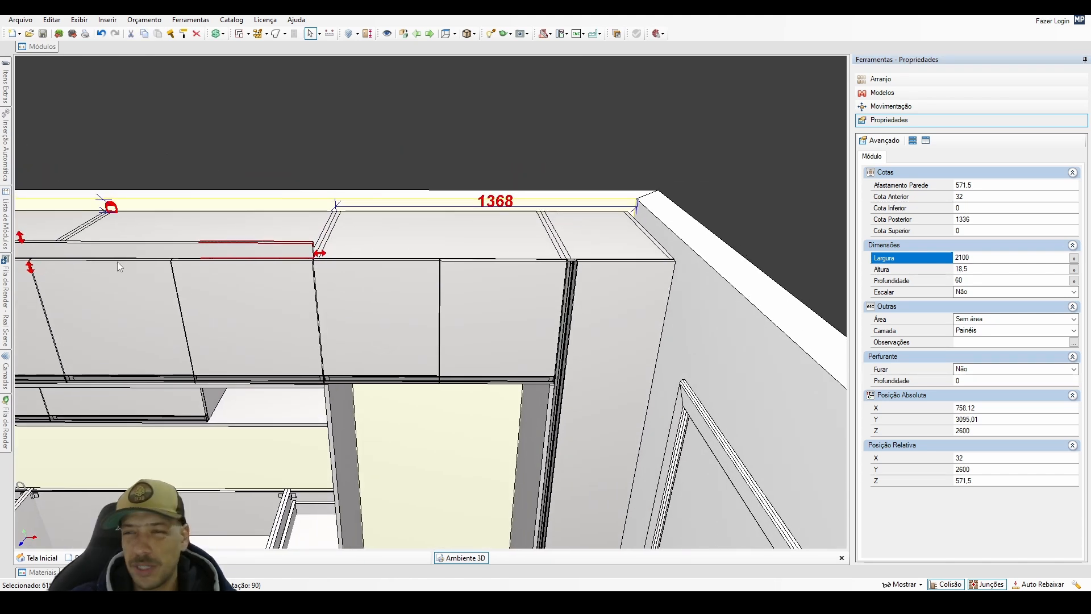
middle_drag(117, 261, 251, 302)
scroll(319, 302, down, 3)
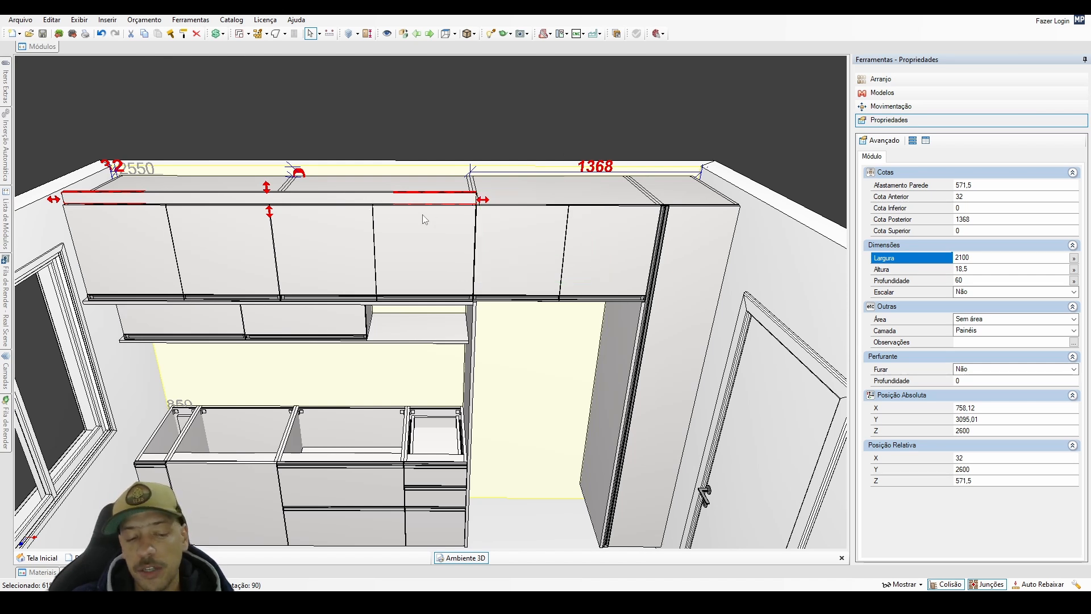
key(ctrl+Right)
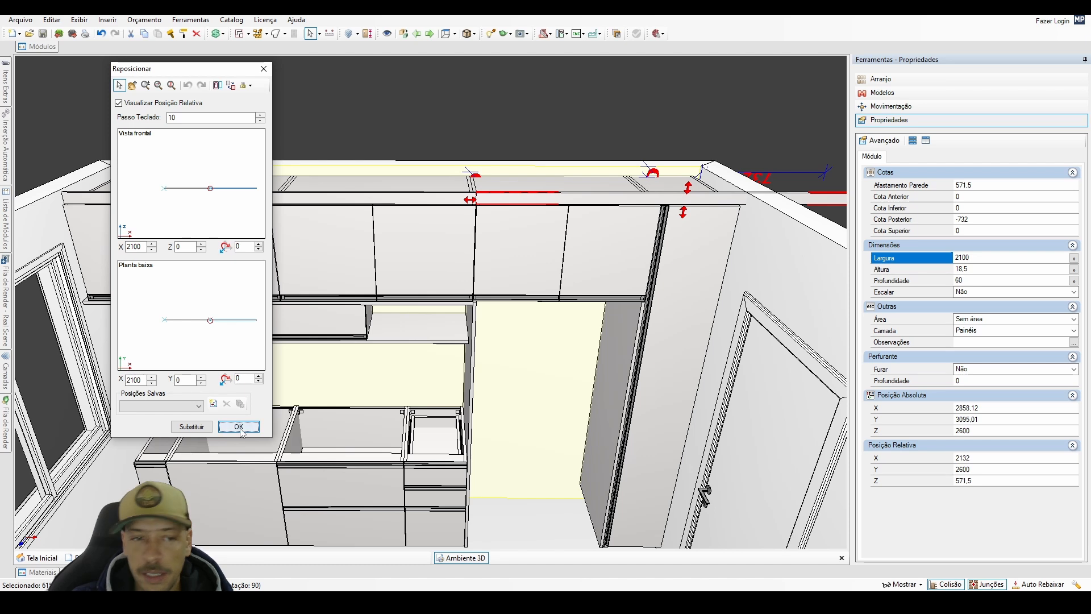
click(240, 427)
Set the width of the copied top strip to 1368 mm.
drag(977, 258, 846, 320)
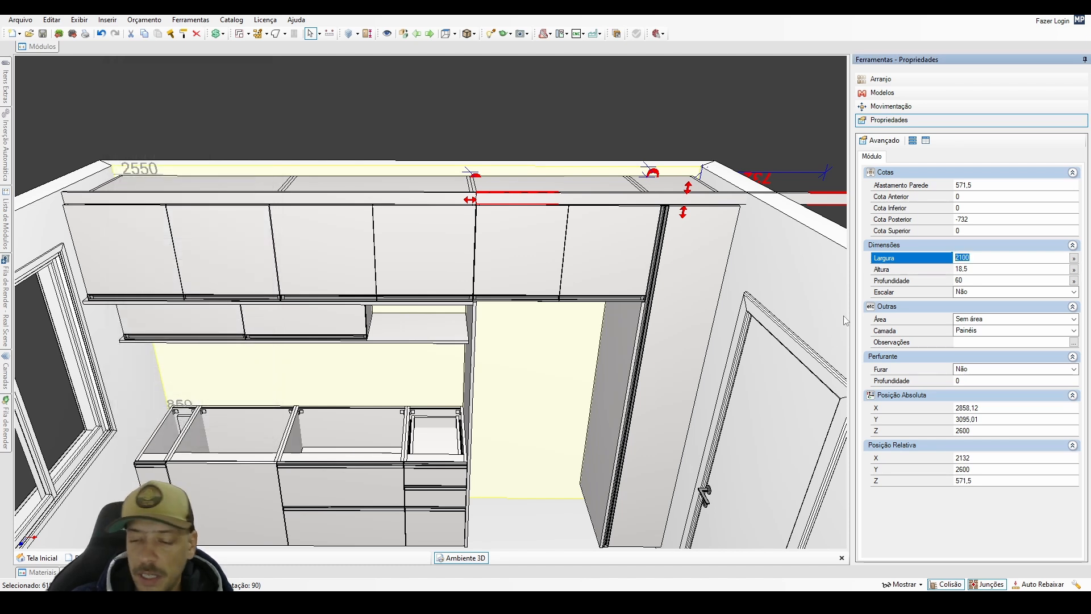
text(13)
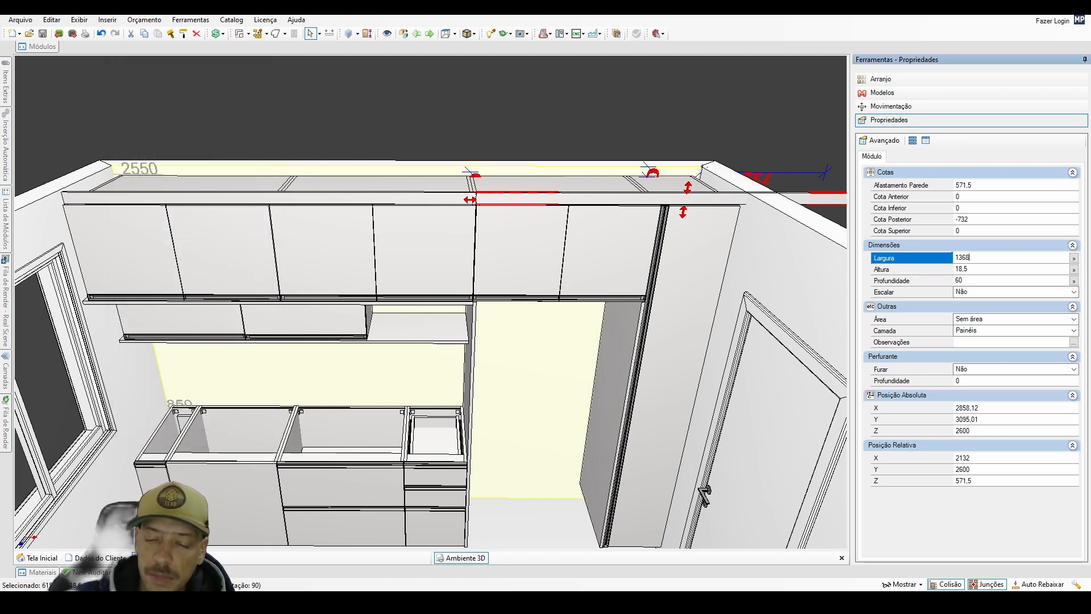
text(68)
key(Return)
click(685, 193)
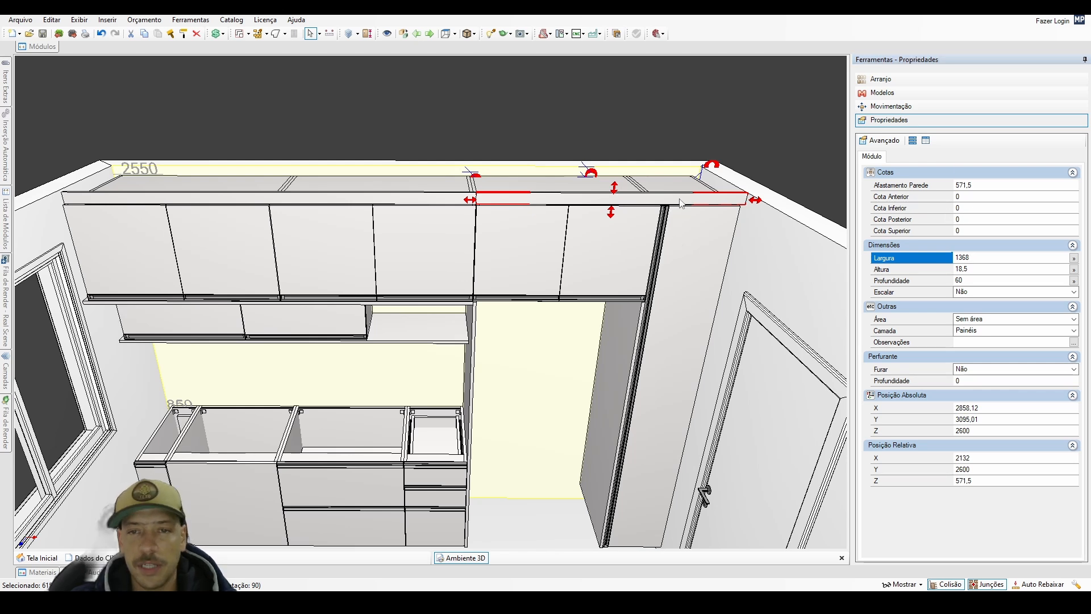
Set the copied top strip's width to 1337 mm so it ends at the tall cabinet's outer side.
click(984, 256)
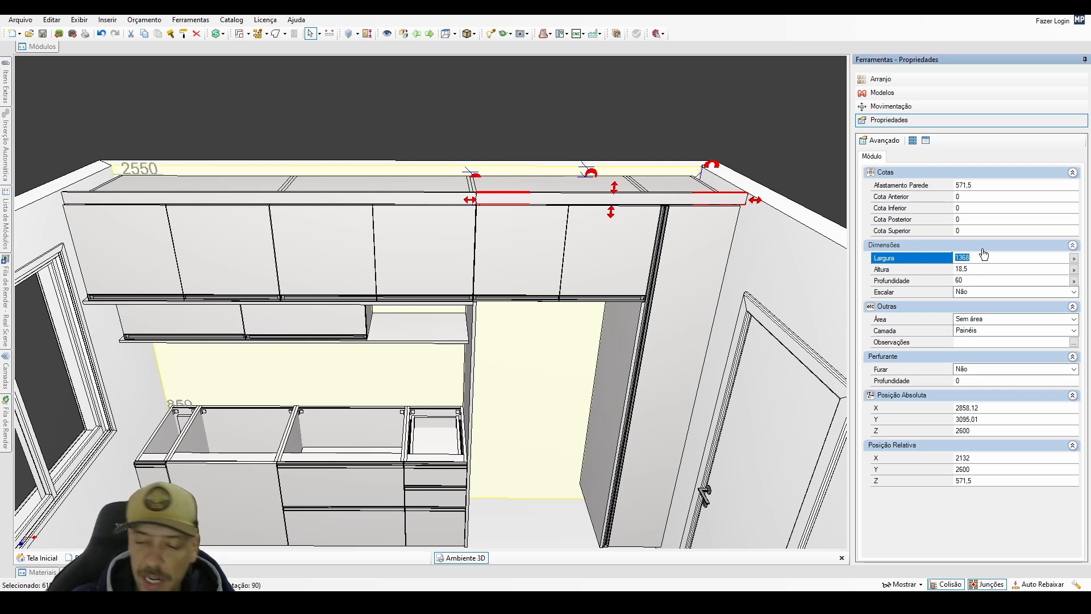
key(BackSpace)
key(BackSpace)
text(37)
key(Return)
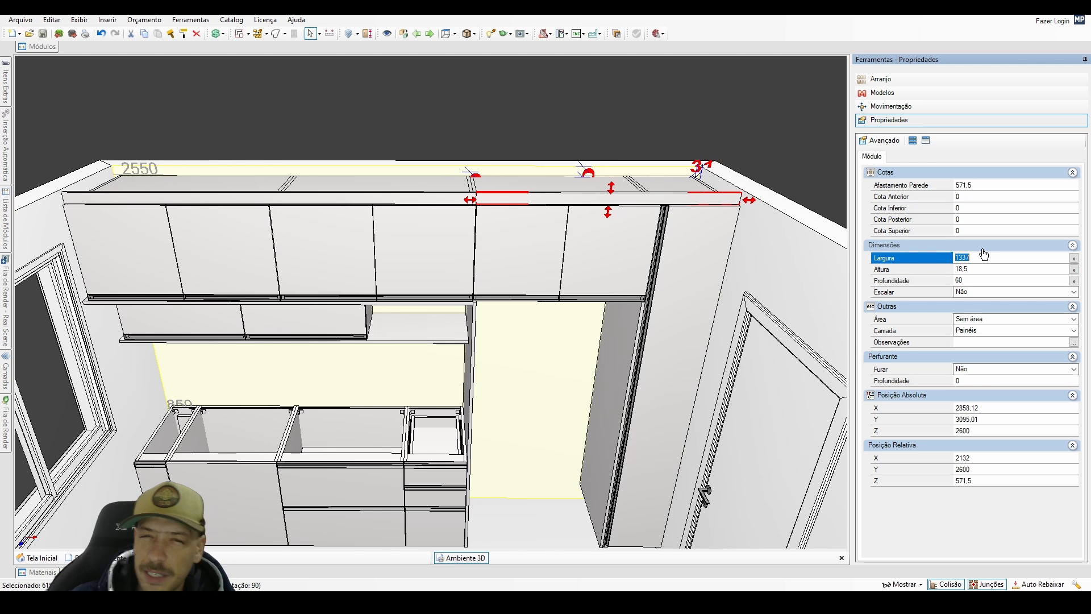
click(704, 241)
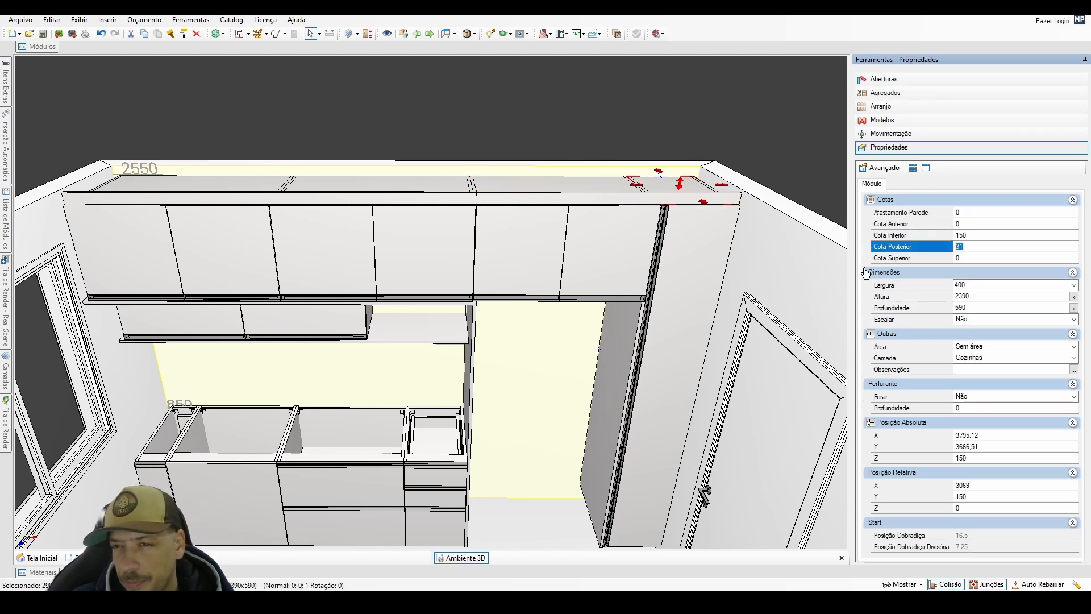
click(703, 203)
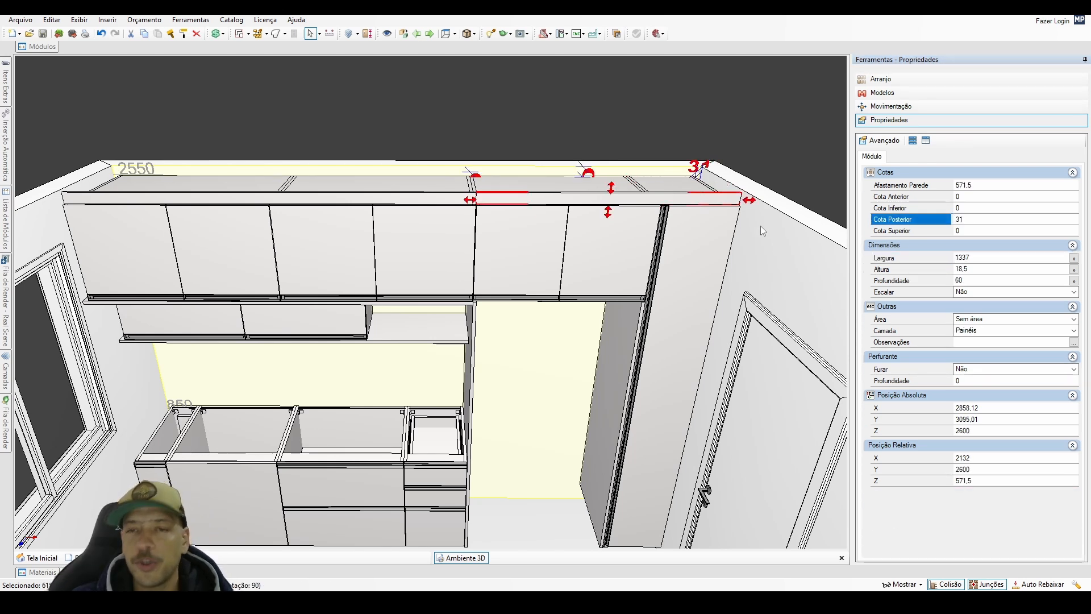
Set the width of the vertical panel between the counter and the refrigerator opening to 1832 mm.
scroll(650, 260, down, 1)
scroll(545, 280, up, 3)
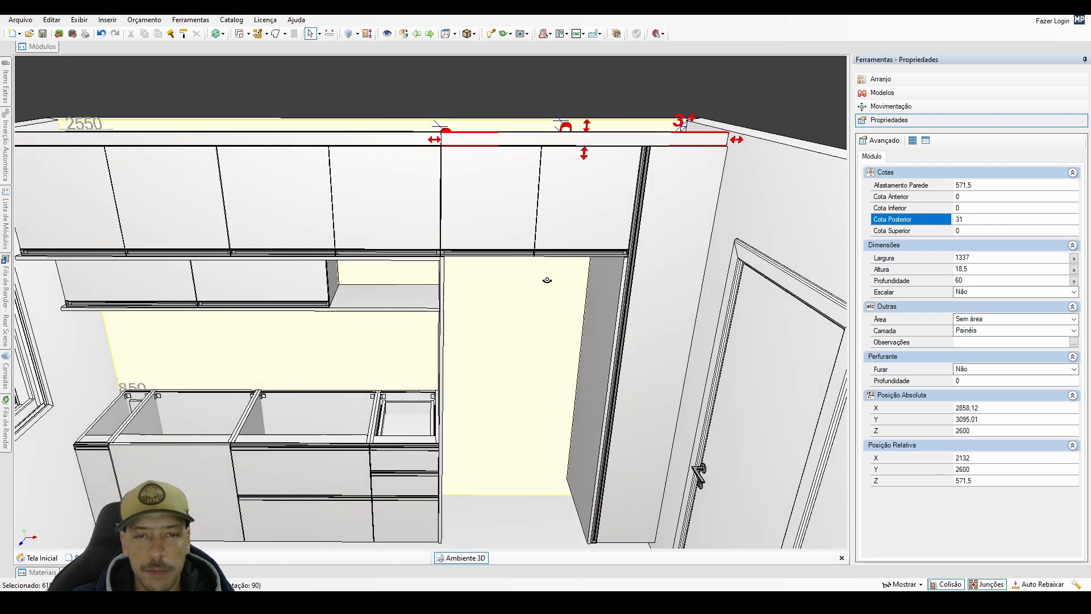
scroll(528, 277, up, 1)
middle_drag(476, 282, 528, 279)
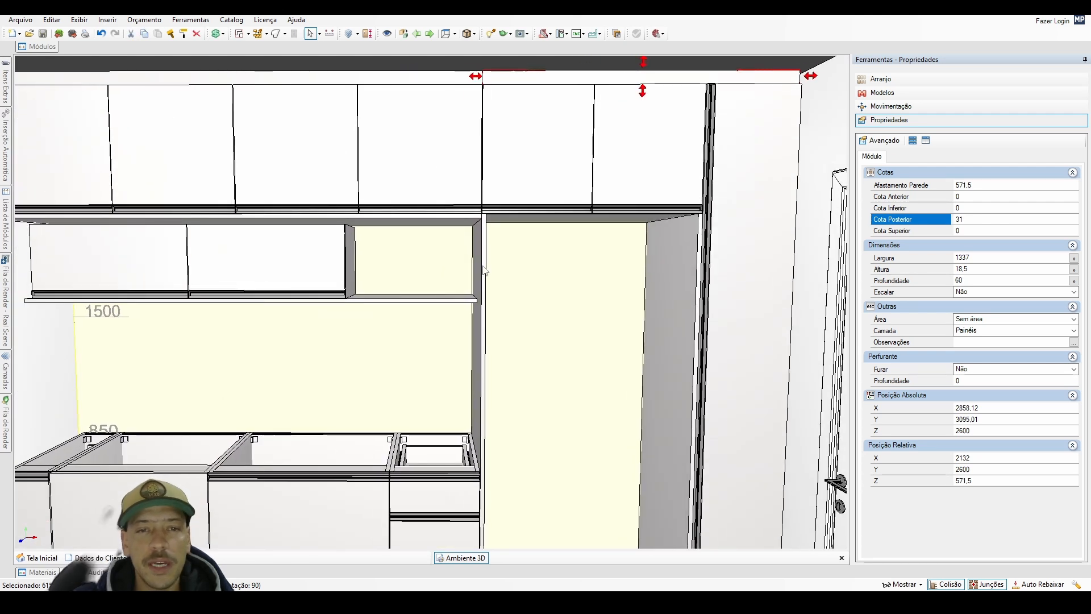
click(484, 266)
click(978, 257)
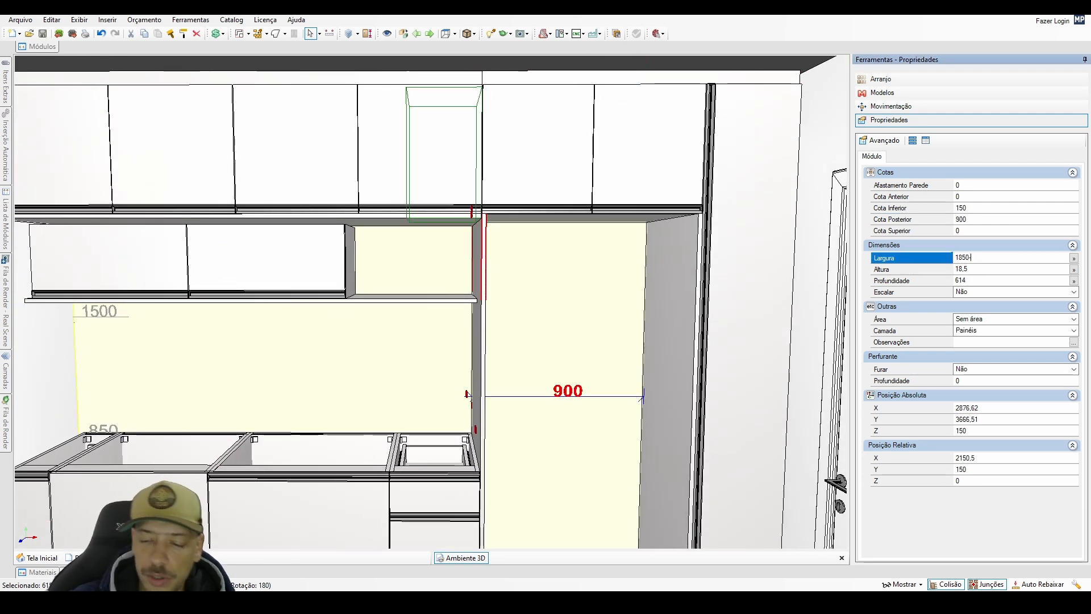
text(-18)
key(Return)
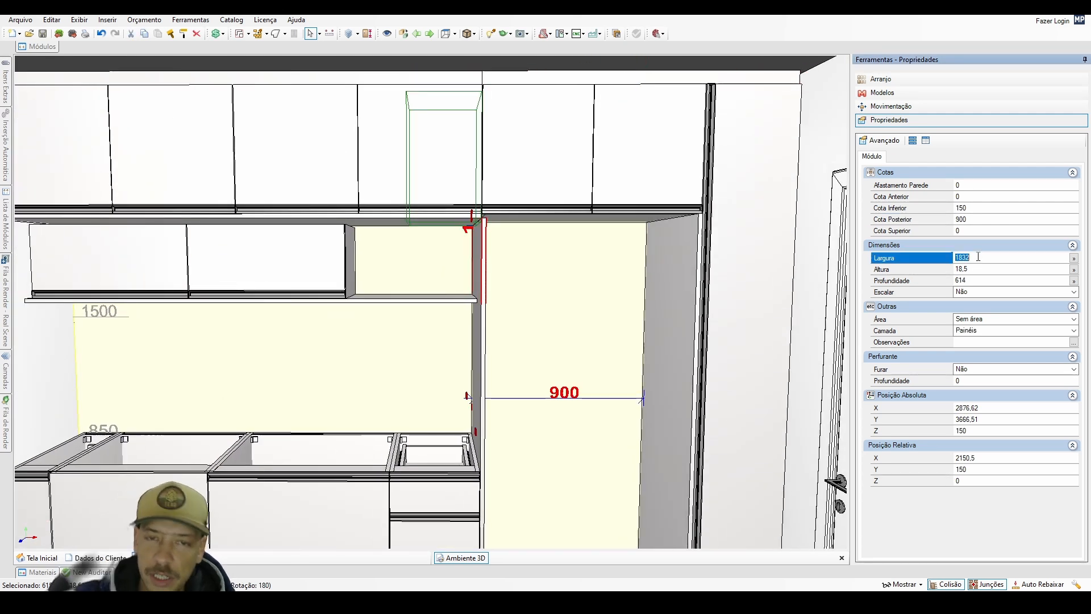
Copy the horizontal panel under the upper cabinets with a relative X offset of 2132, and set the copy's width to 918,5 mm.
click(431, 220)
key(ctrl+d)
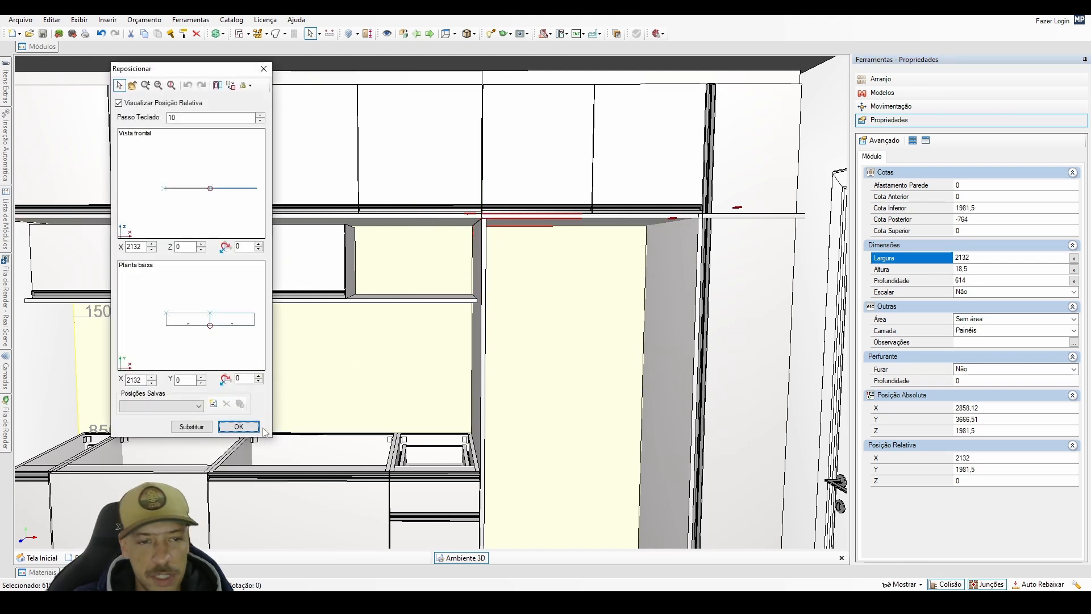
click(249, 427)
click(978, 257)
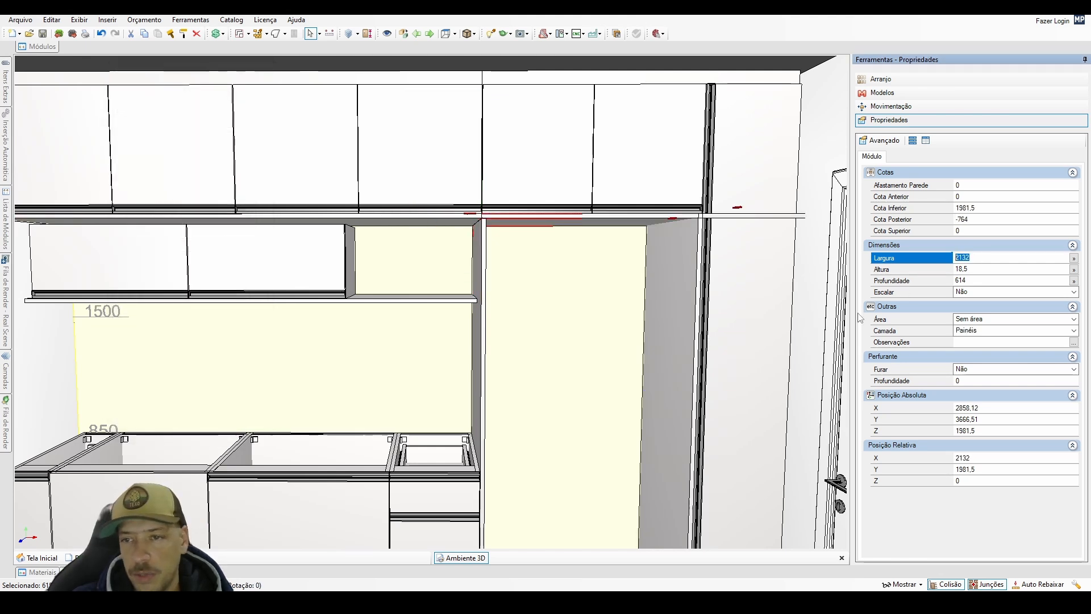
text(918)
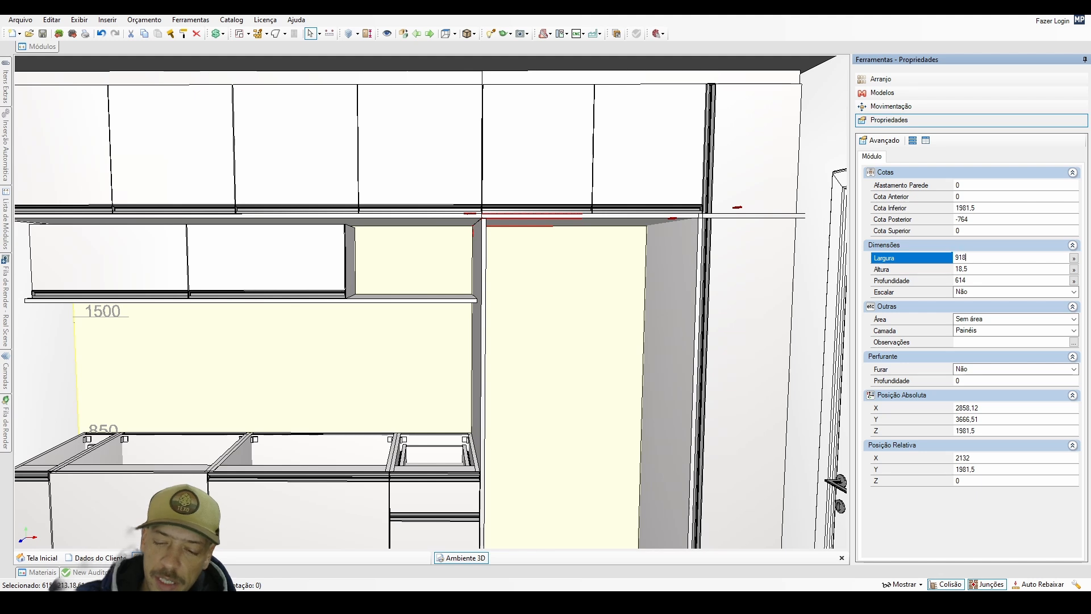
text(,5)
key(Return)
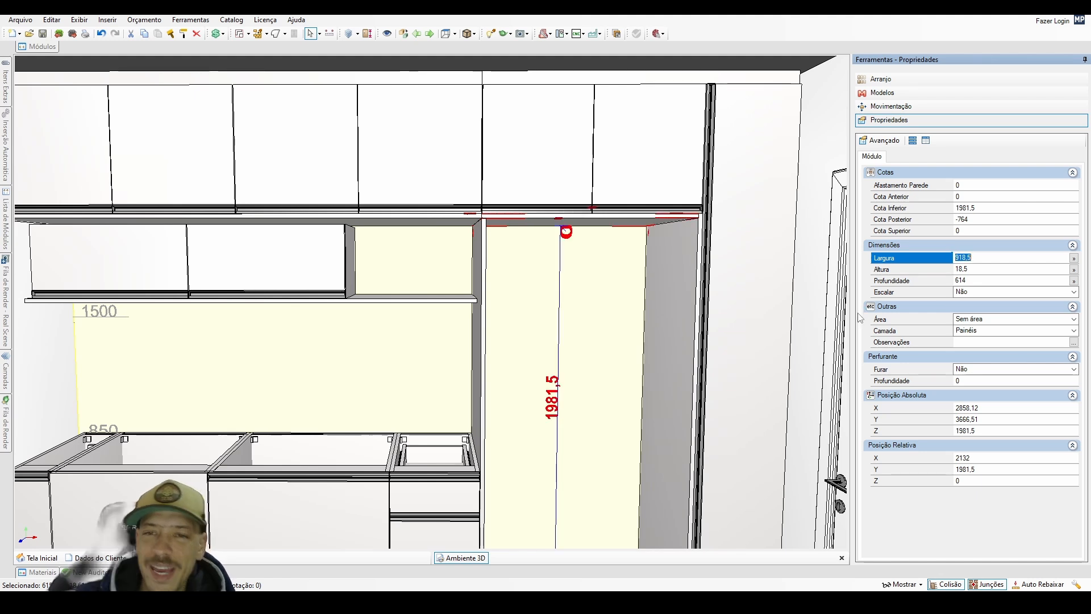
Set the width of the panel above the refrigerator opening to 918 mm and position it with 0,25 mm clearance on each side.
click(575, 224)
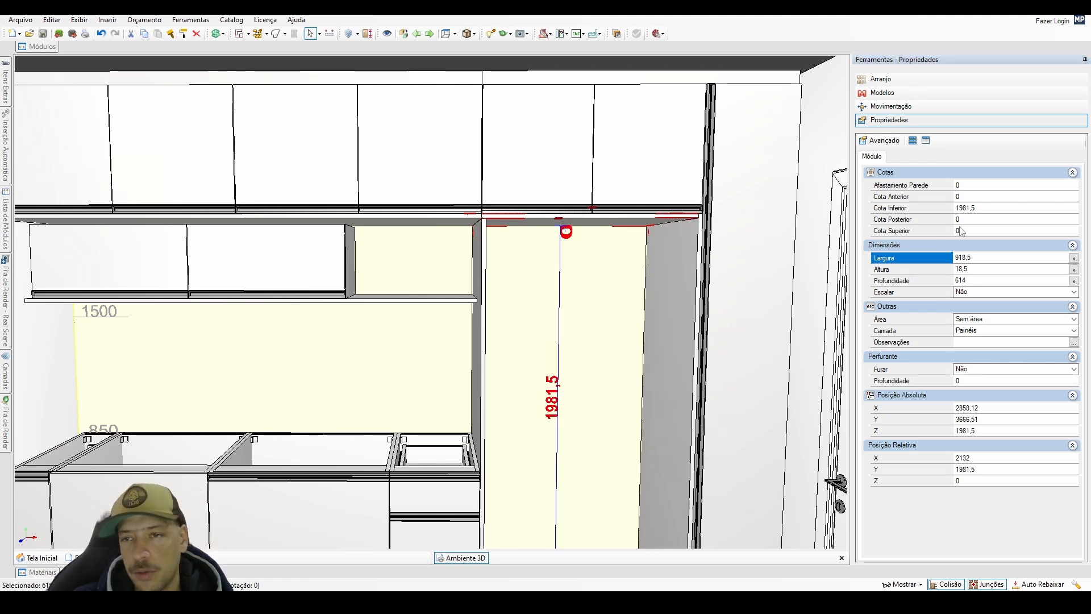
click(962, 220)
click(969, 257)
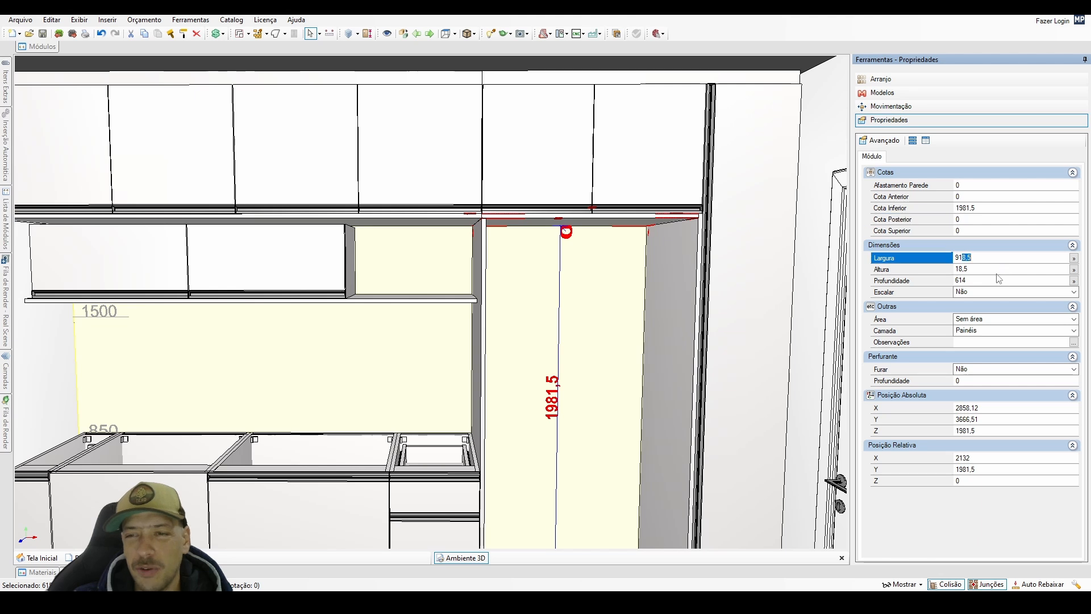
click(646, 223)
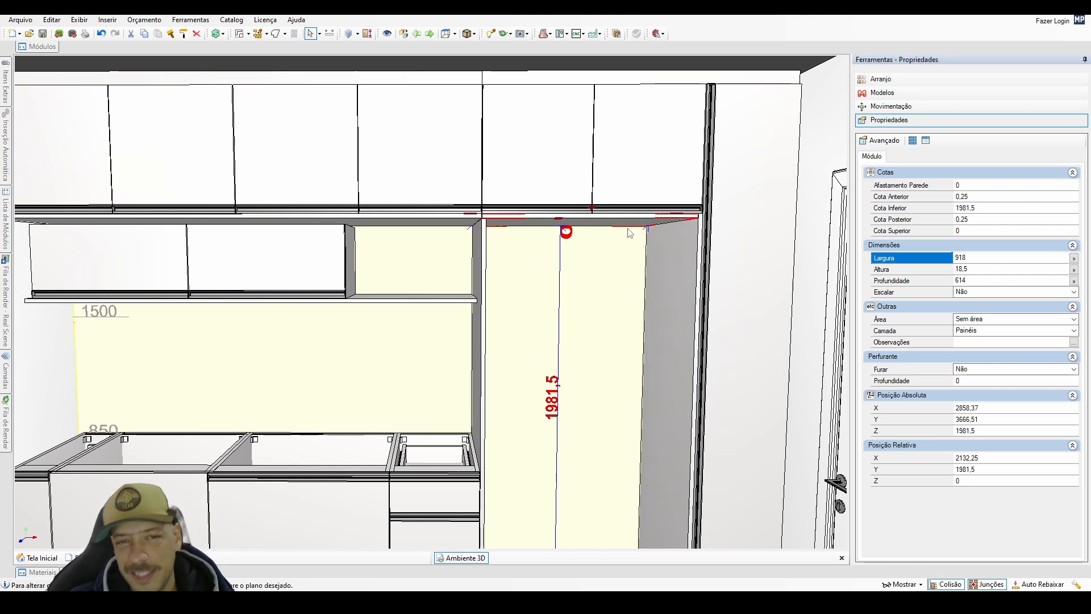
key(Left)
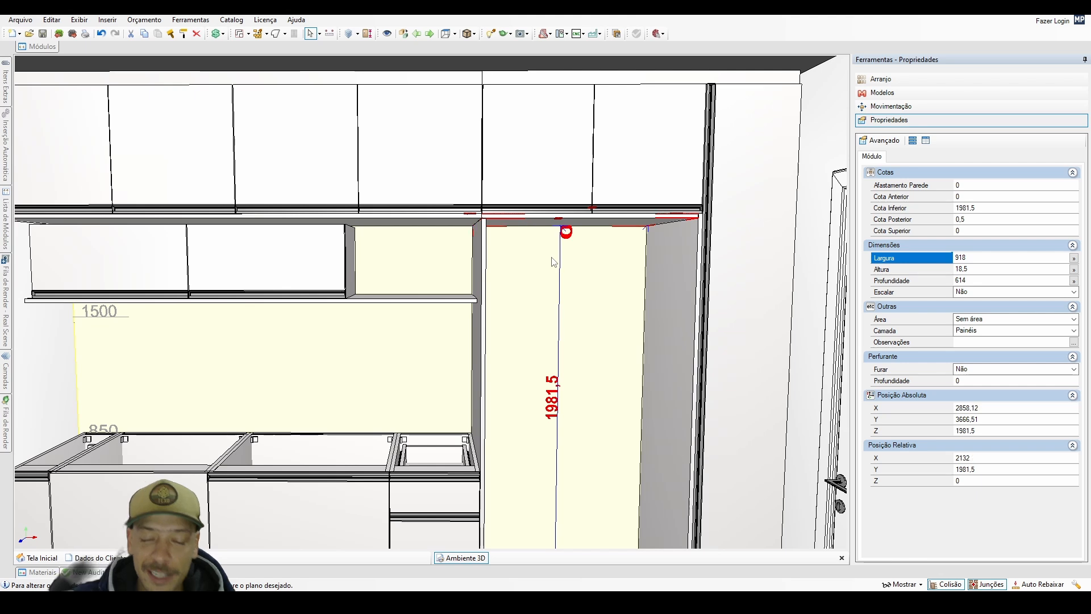
key(Right)
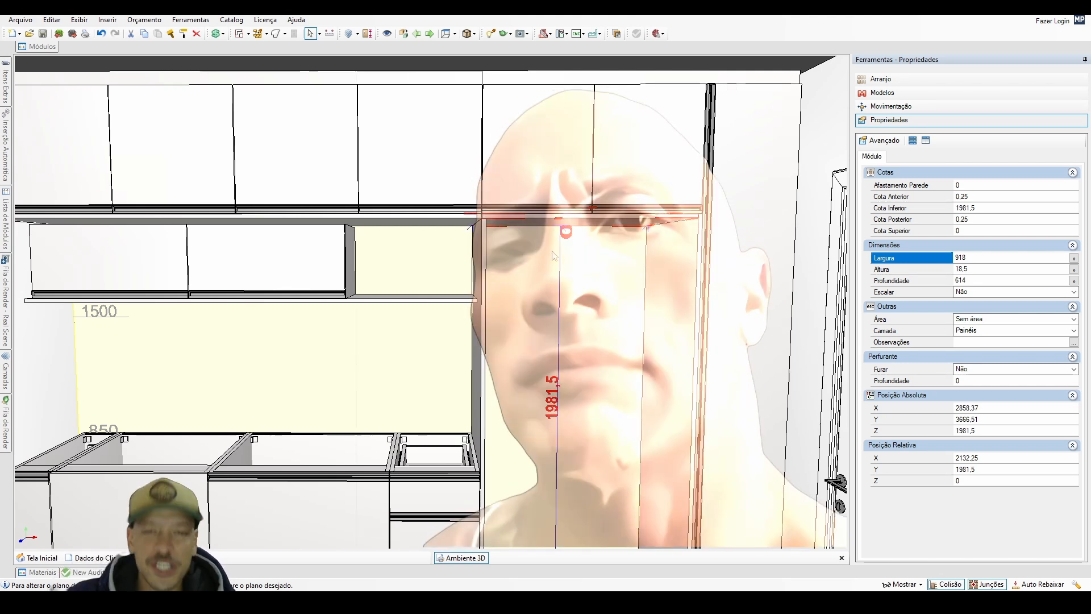
scroll(541, 306, down, 6)
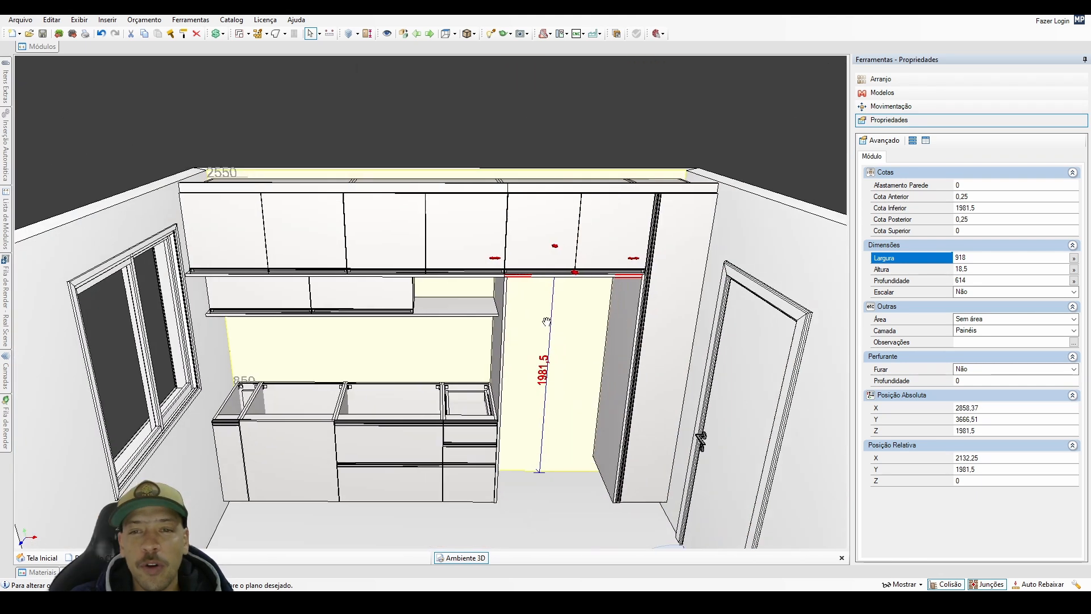
scroll(622, 320, up, 2)
Copy the vertical panel beside the tall cabinet upward with a relative X offset of 1850.
click(620, 313)
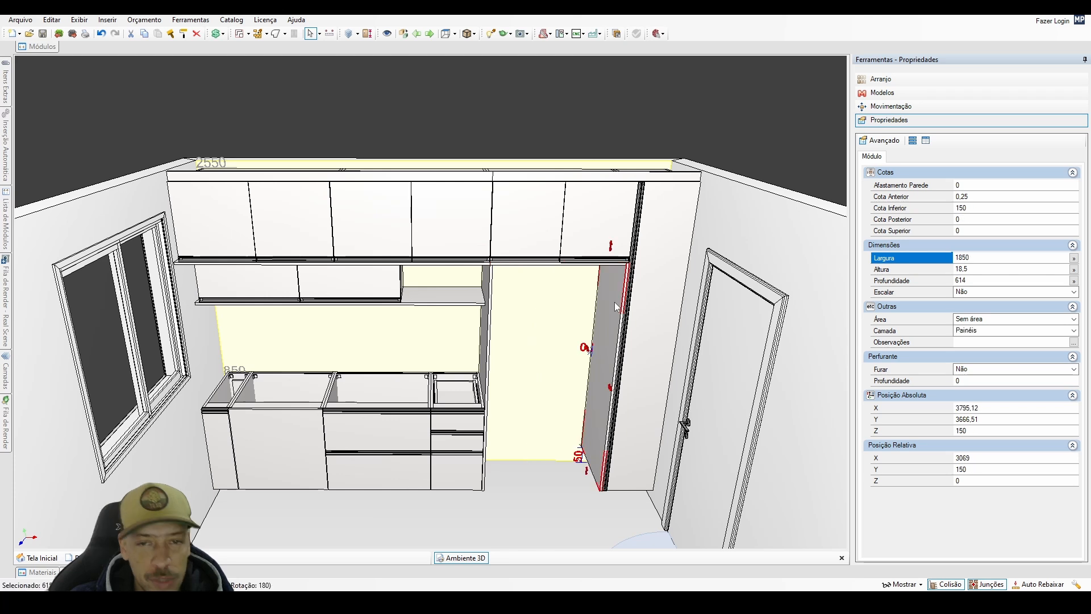
key(ctrl+Up)
key(ctrl+r)
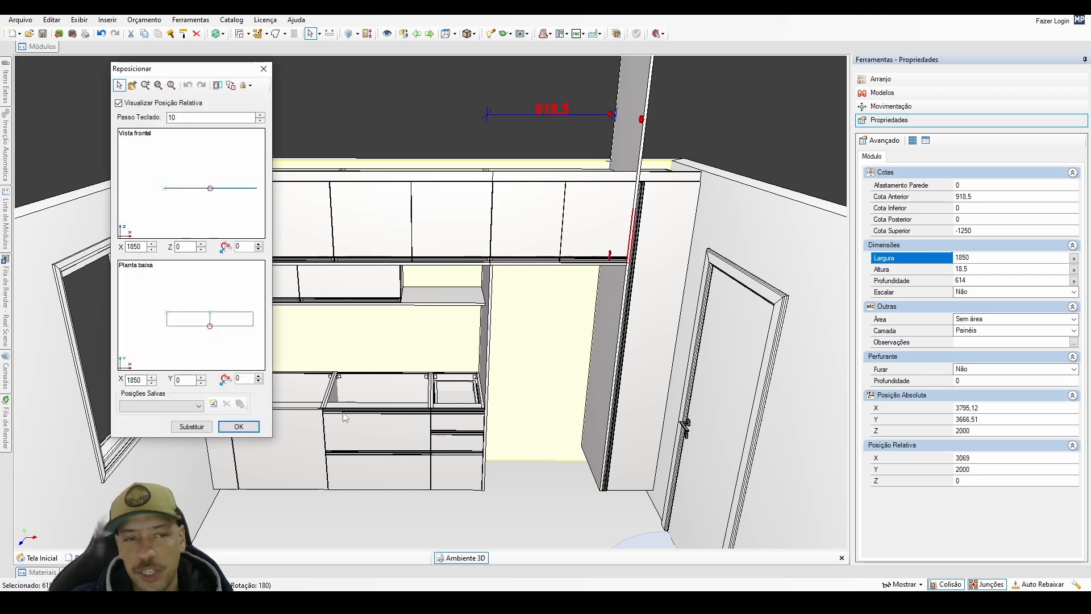
click(239, 426)
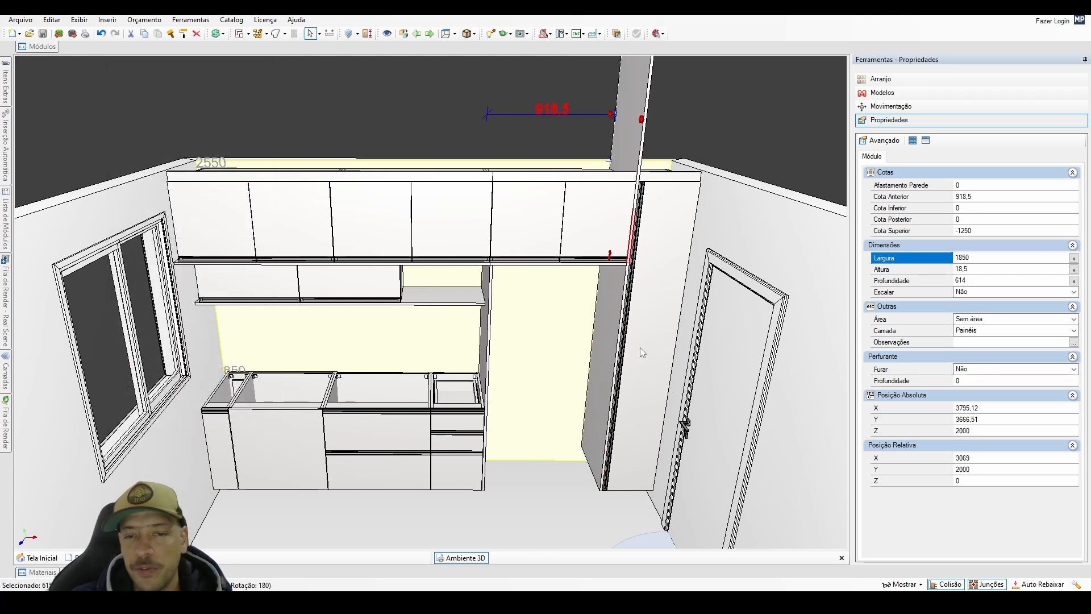
Set the width of the vertical panel copy above the tall cabinet to 2450 mm, accepting the change despite insufficient space.
click(626, 132)
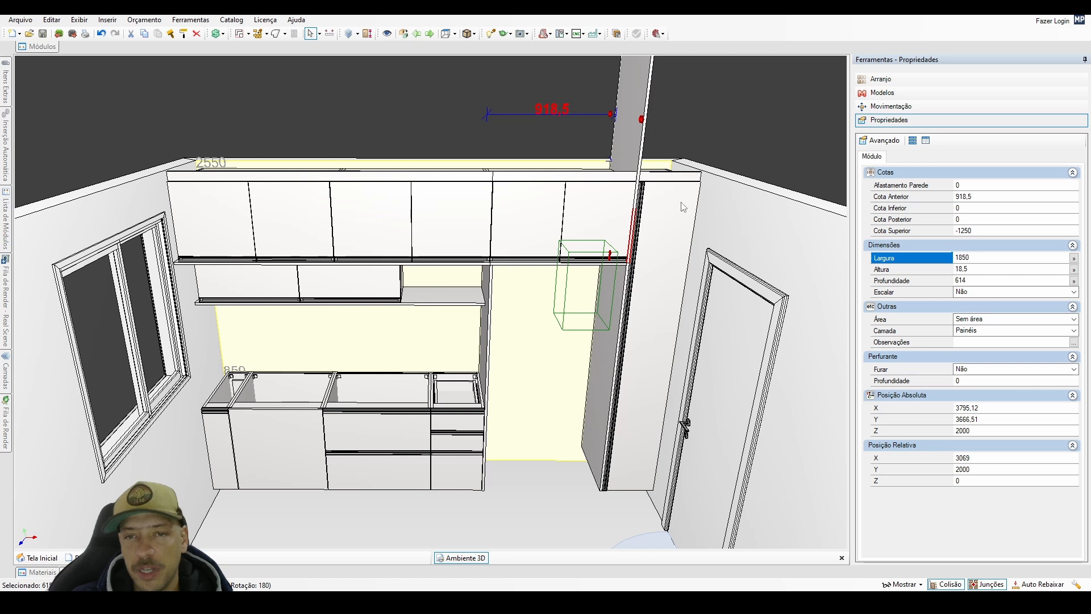
click(542, 425)
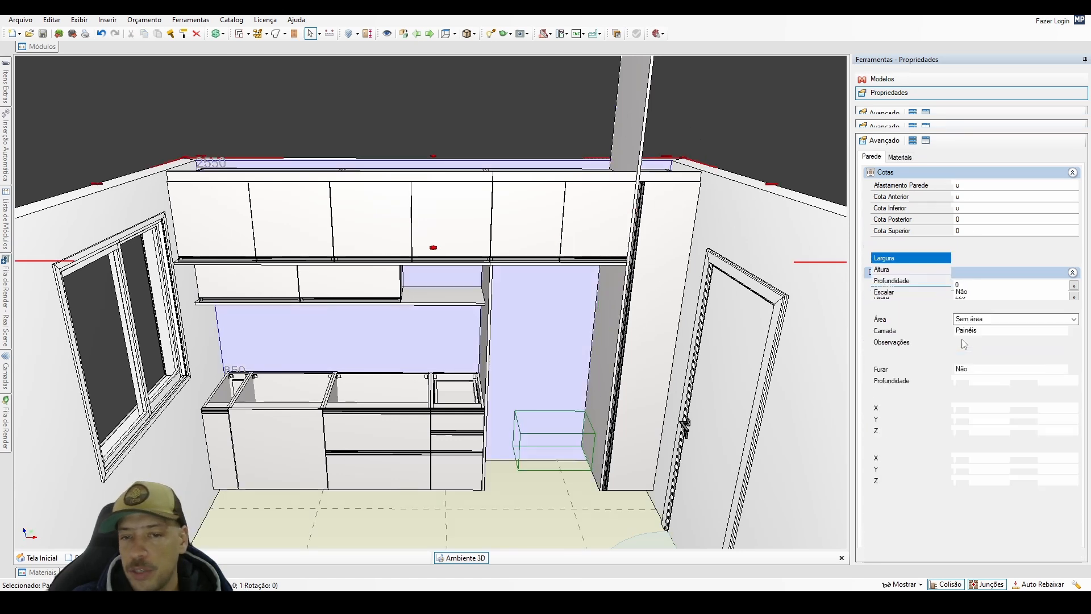
click(974, 258)
text(24)
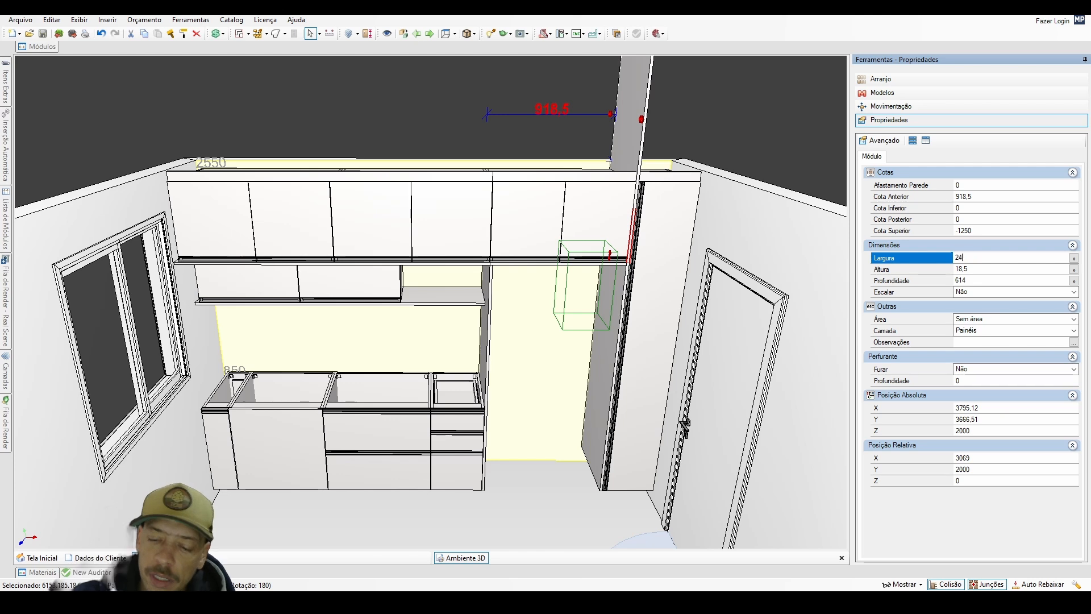
text(50)
key(Return)
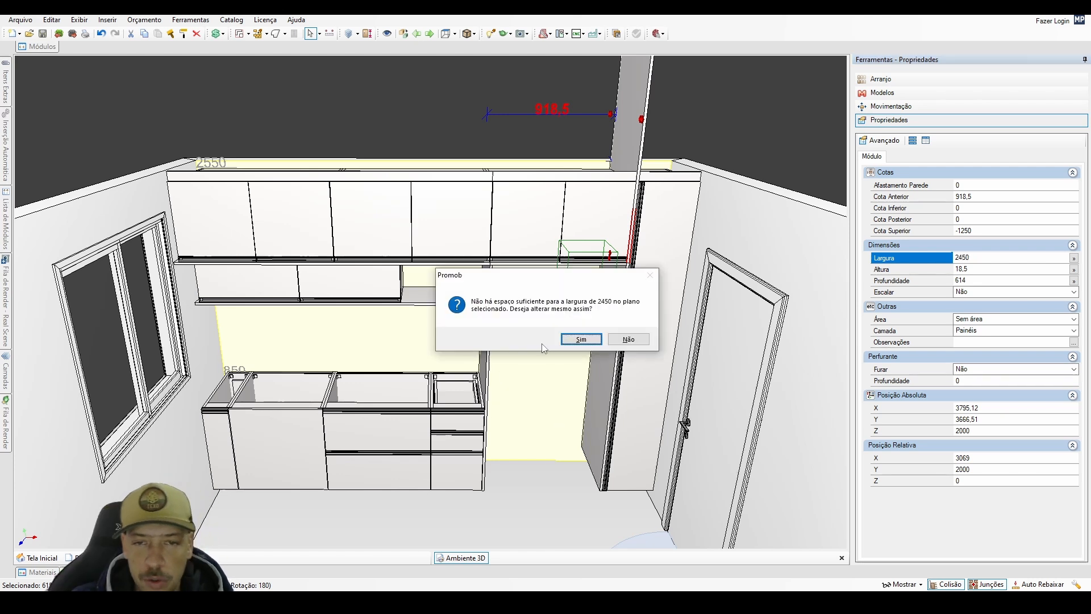
click(581, 339)
Set the depth of the 2450 mm vertical panel copy to 90 mm.
click(972, 280)
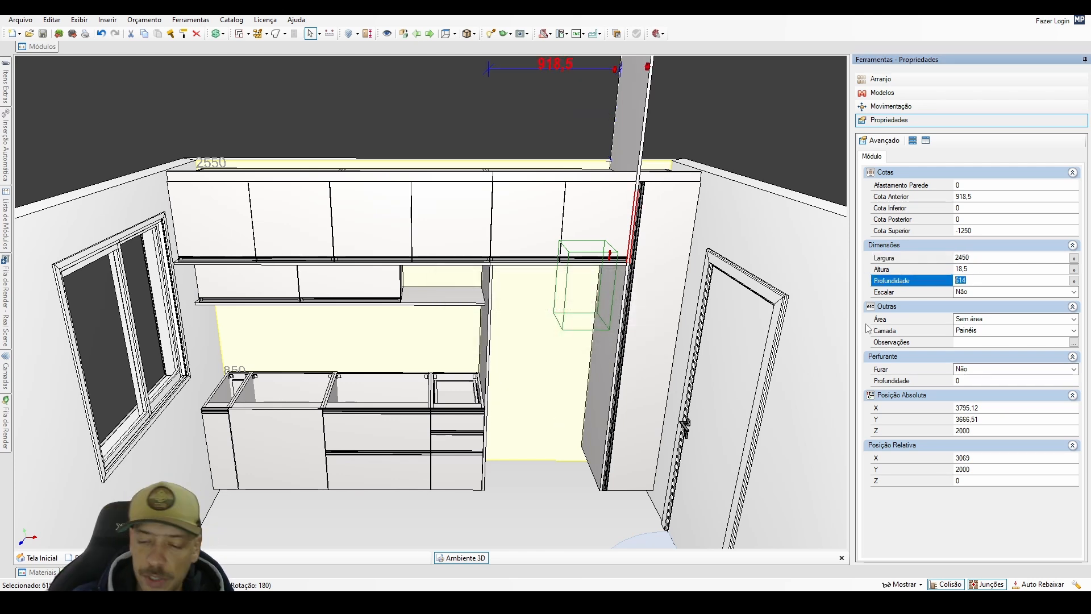
key(Return)
middle_drag(623, 280, 541, 342)
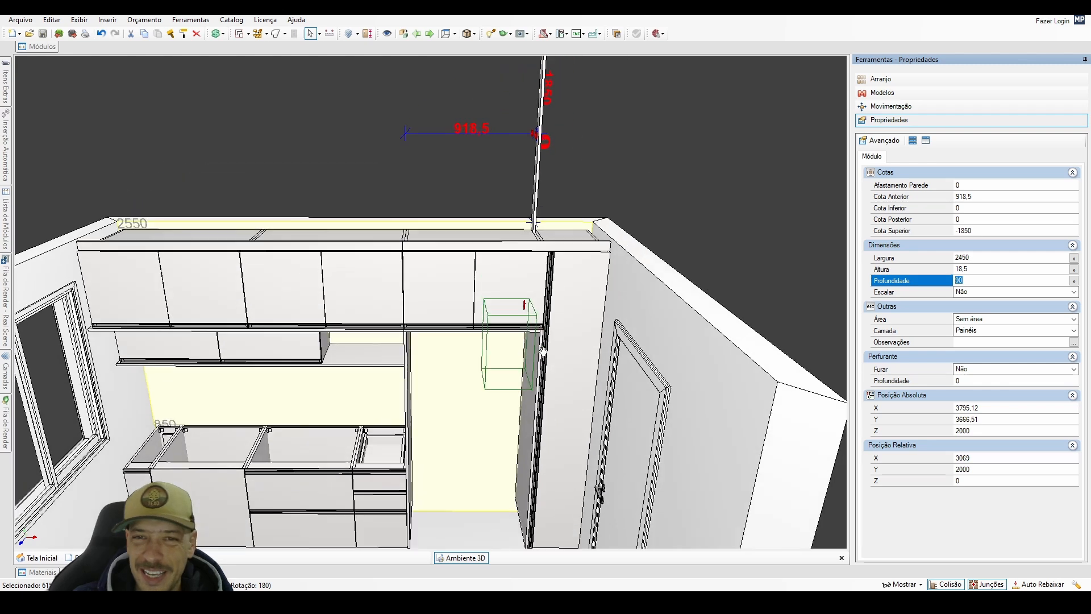
right_drag(541, 342, 518, 364)
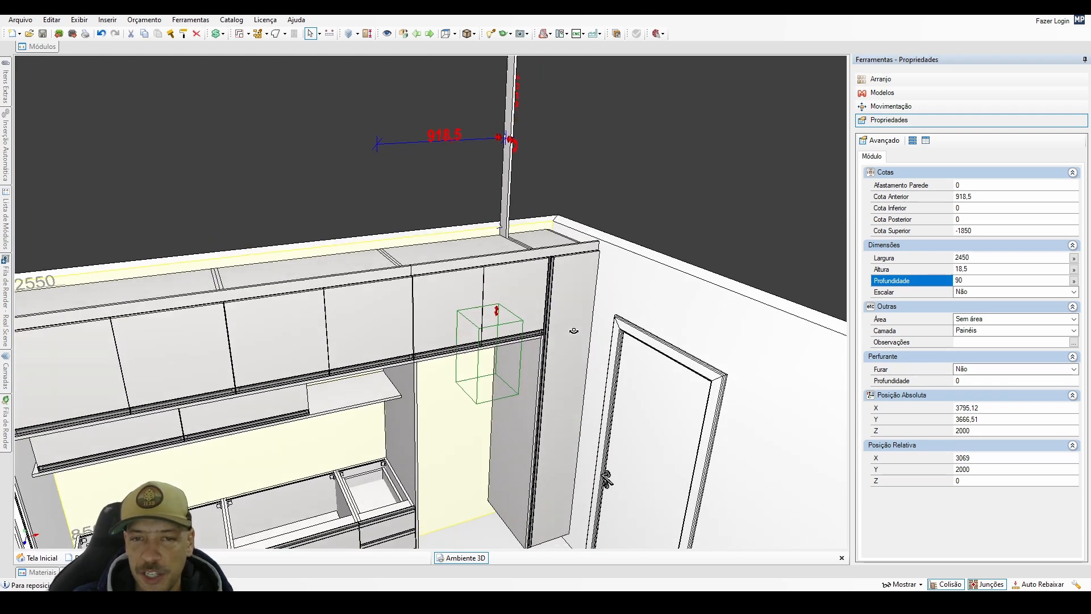
right_drag(576, 297, 472, 349)
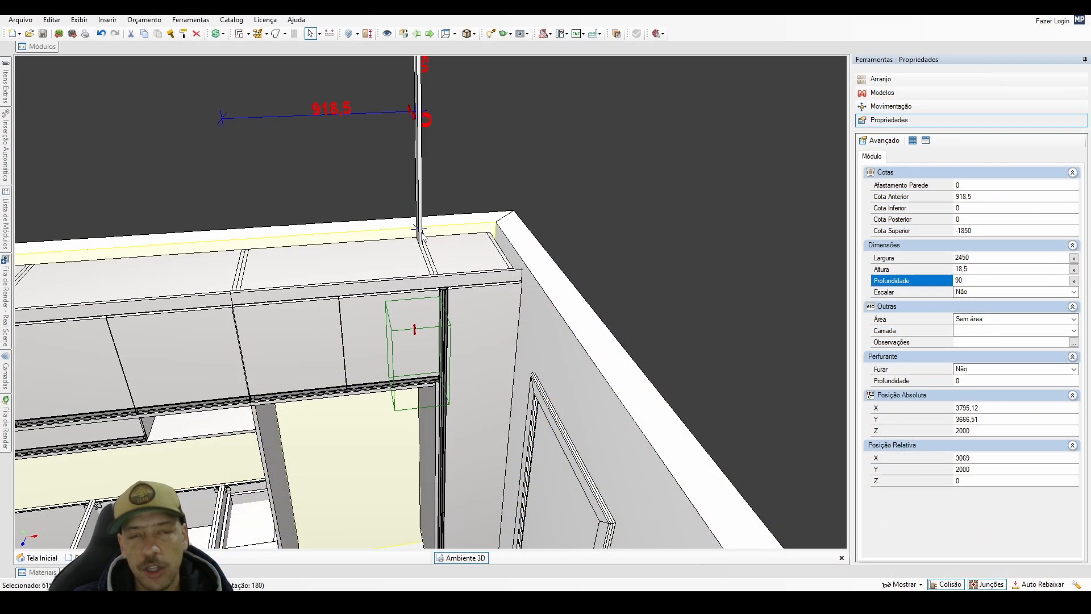
Copy the 2450 mm vertical strip above the tall cabinet beside itself with a relative Z offset of -18,5.
key(ctrl+r)
click(191, 206)
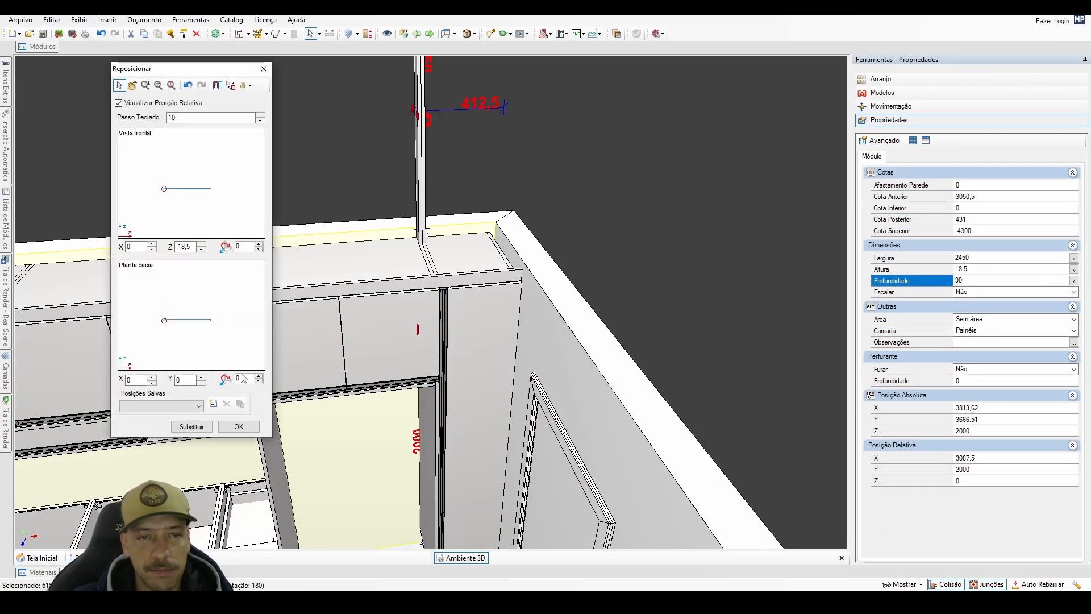
click(247, 430)
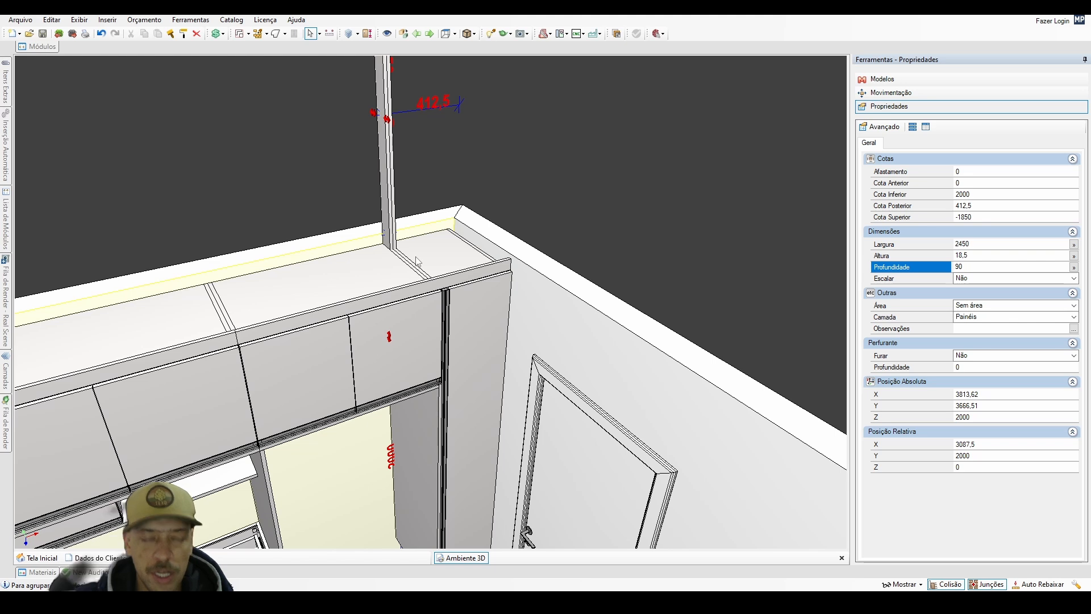
Select both 2450 mm vertical strips above the tall cabinet and group them.
middle_drag(408, 211, 287, 218)
click(266, 201)
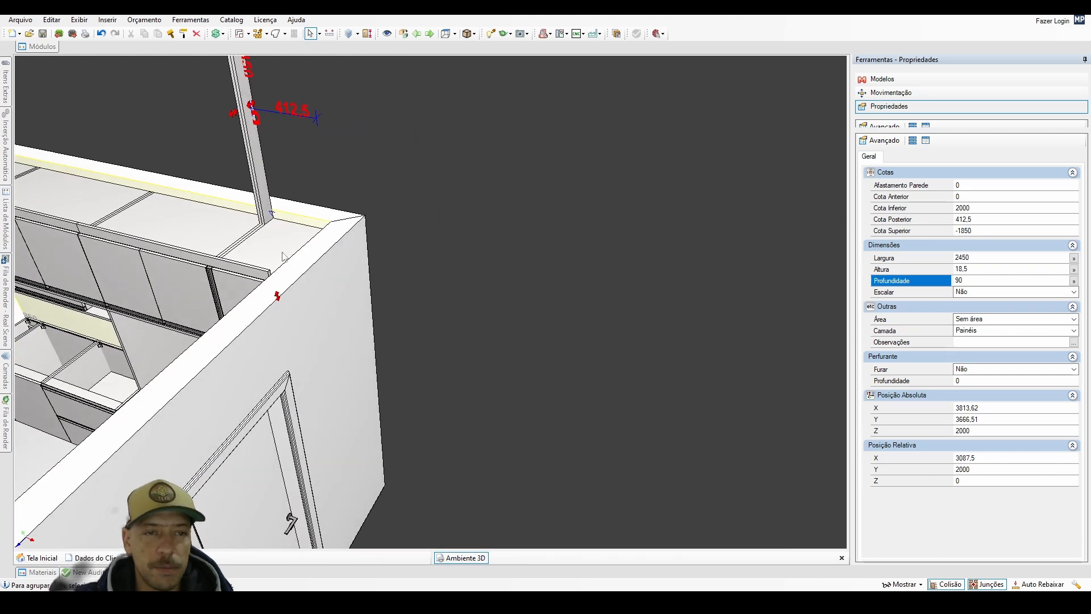
middle_drag(283, 255, 483, 282)
click(202, 244)
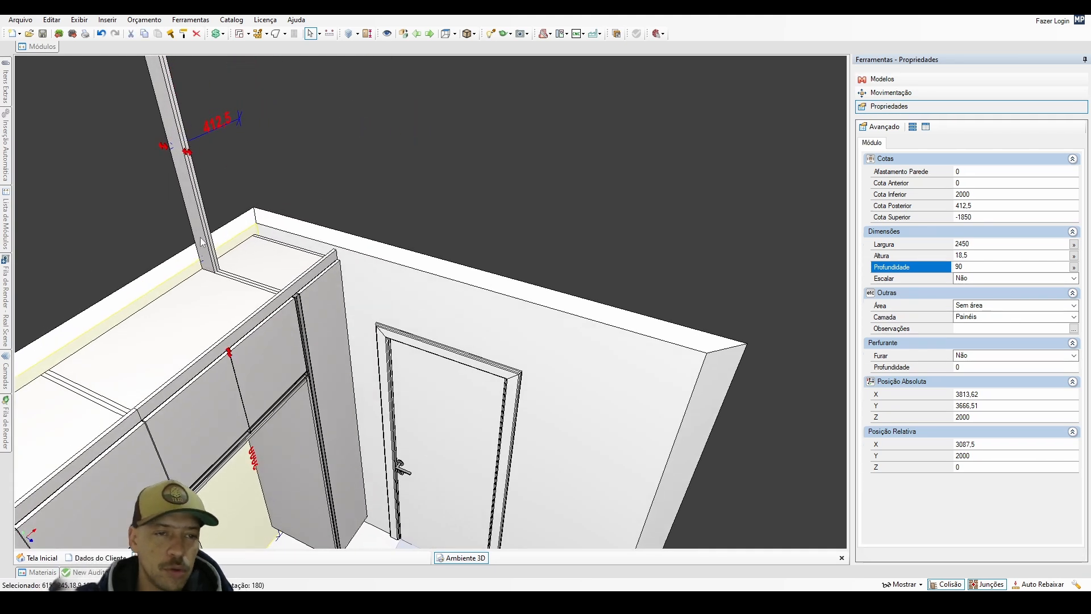
scroll(233, 275, down, 3)
scroll(233, 275, up, 1)
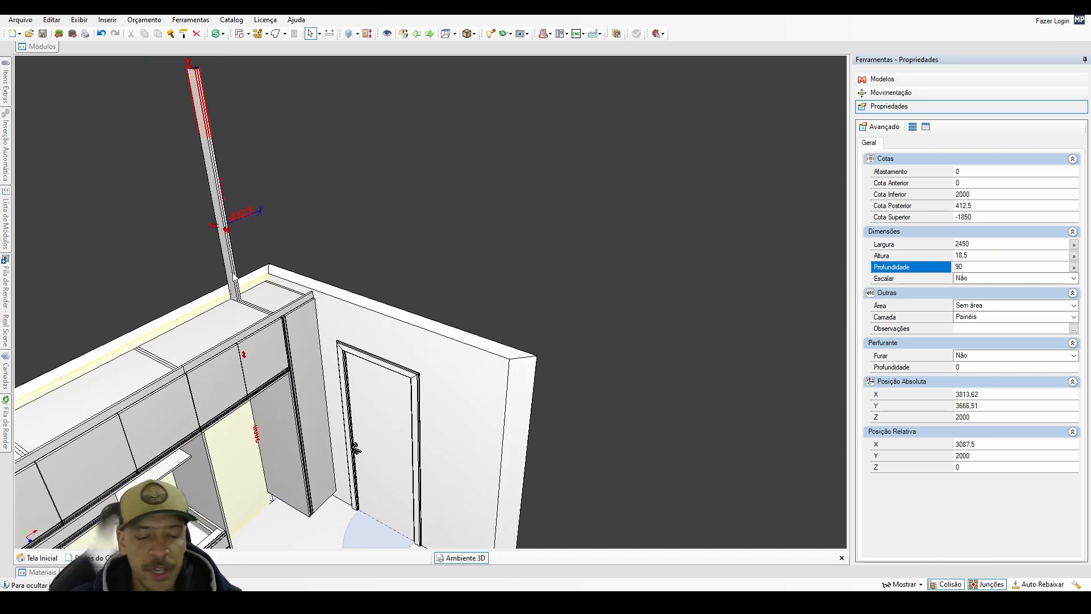
key(Delete)
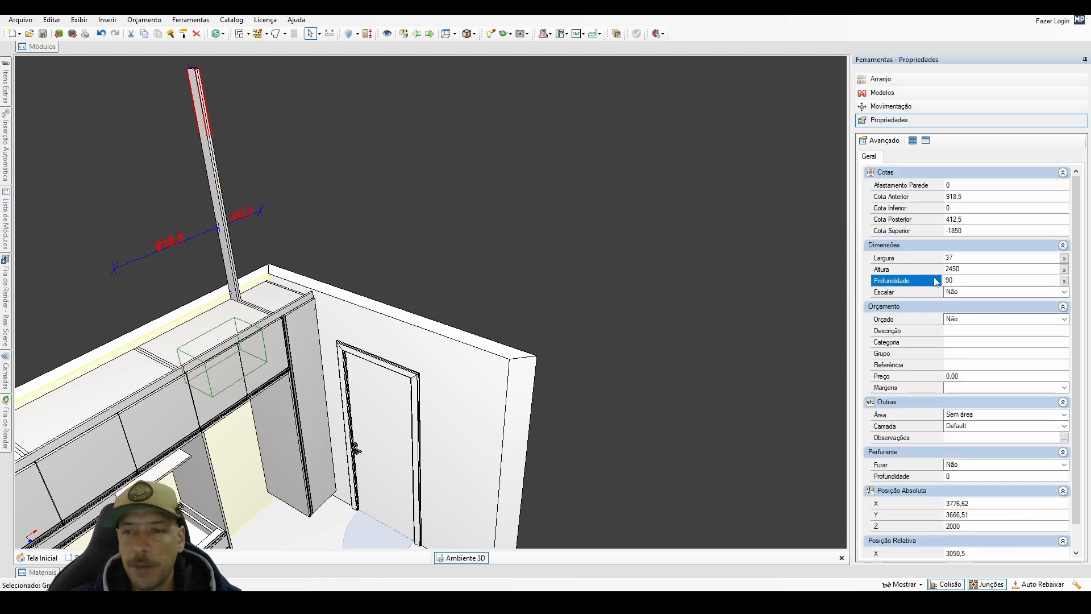
click(958, 257)
Reposition the strip group relative to the tall cabinet, at its outer front edge with X 400, Y -500 and Z 0.
middle_drag(287, 363, 197, 359)
scroll(291, 323, up, 2)
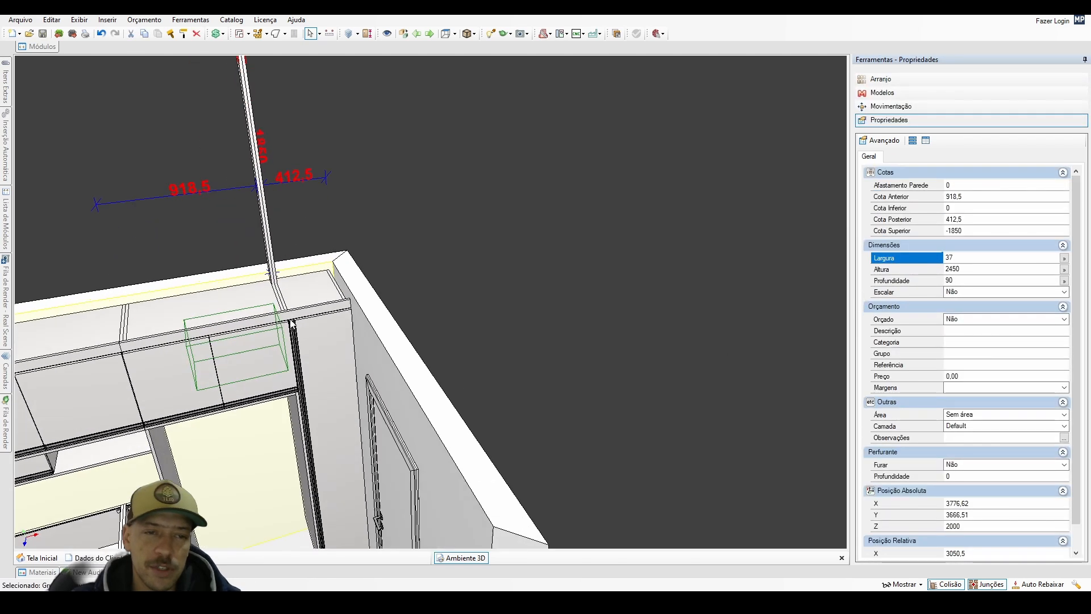
double_click(313, 300)
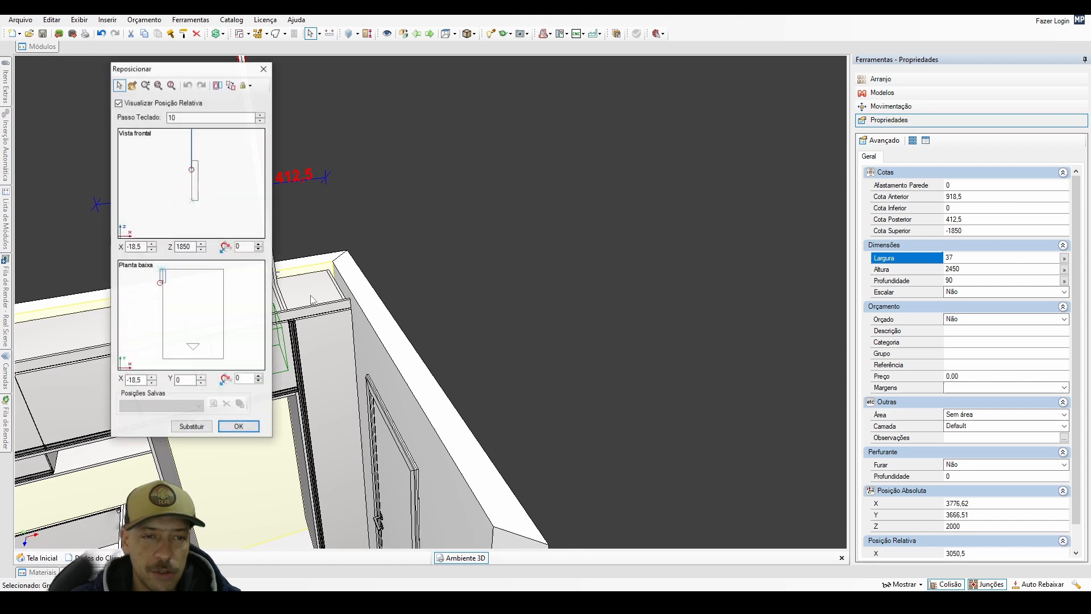
click(239, 354)
click(210, 200)
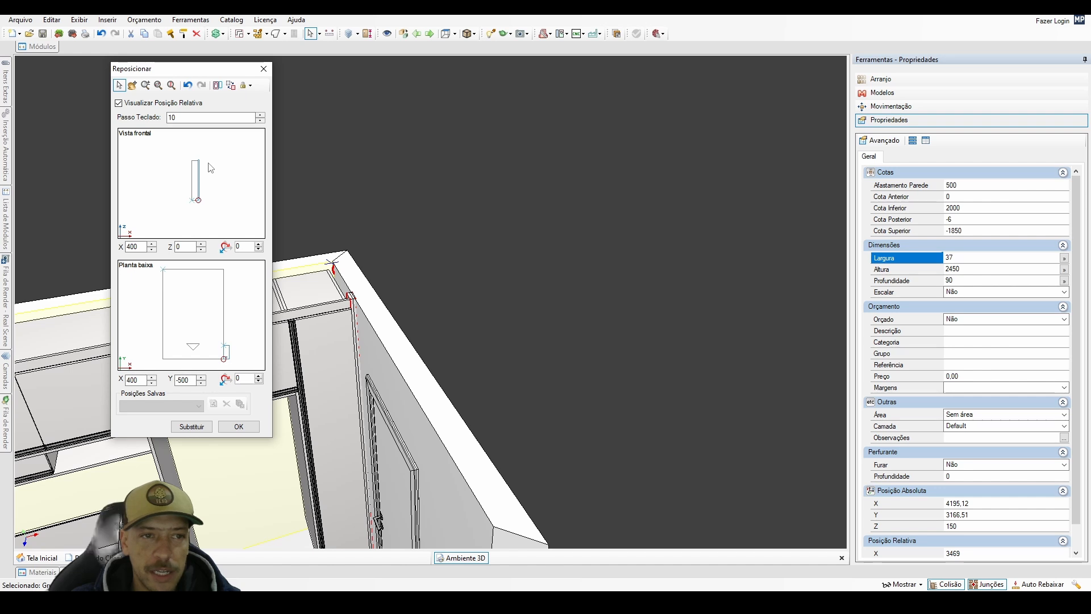
Try snapping the strip group to the tall cabinet's top at Z 2390, both centred at X 181,5 and at its outer edge.
key(Down)
key(Down)
key(Down)
key(Down)
key(Down)
key(Down)
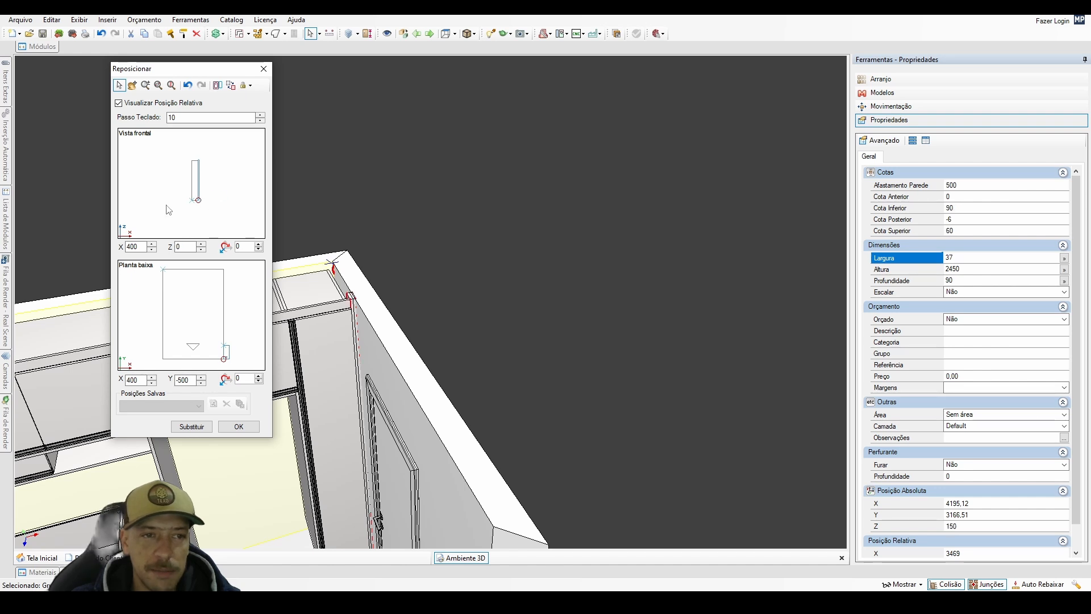
click(173, 203)
click(197, 152)
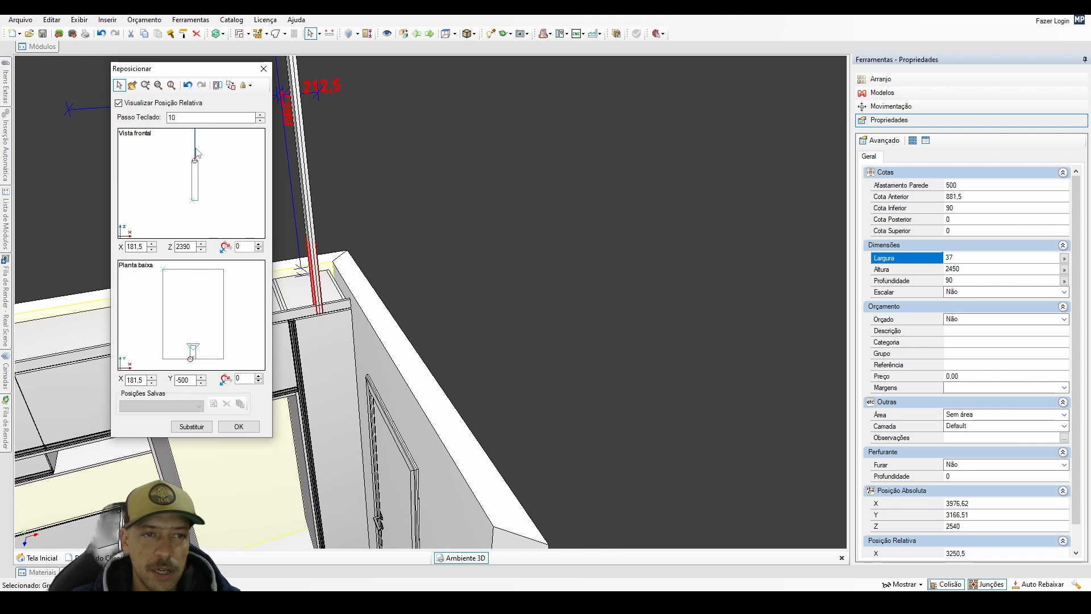
click(211, 146)
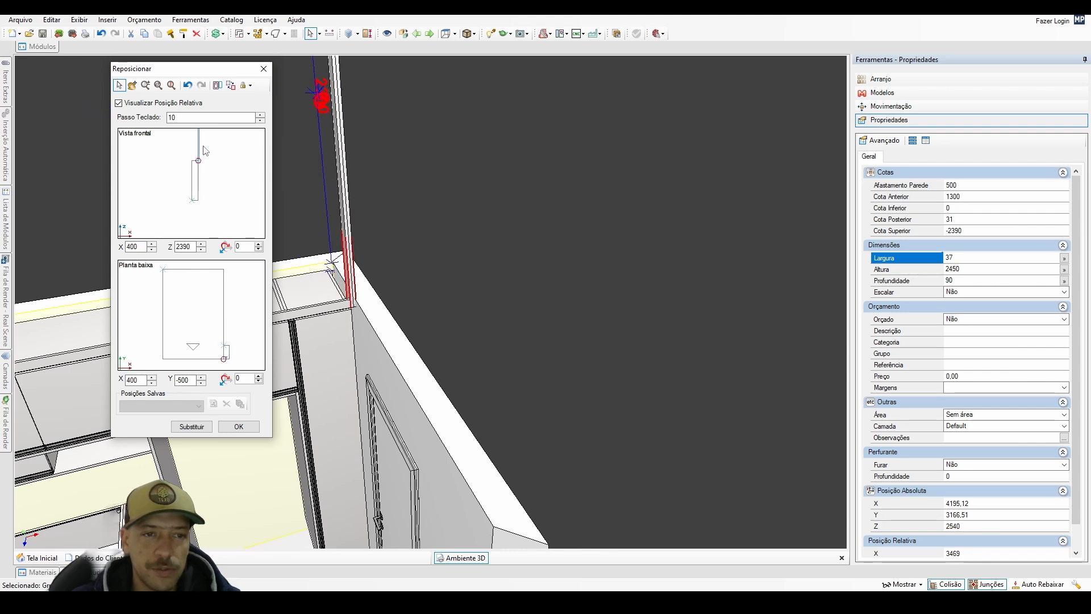
click(206, 199)
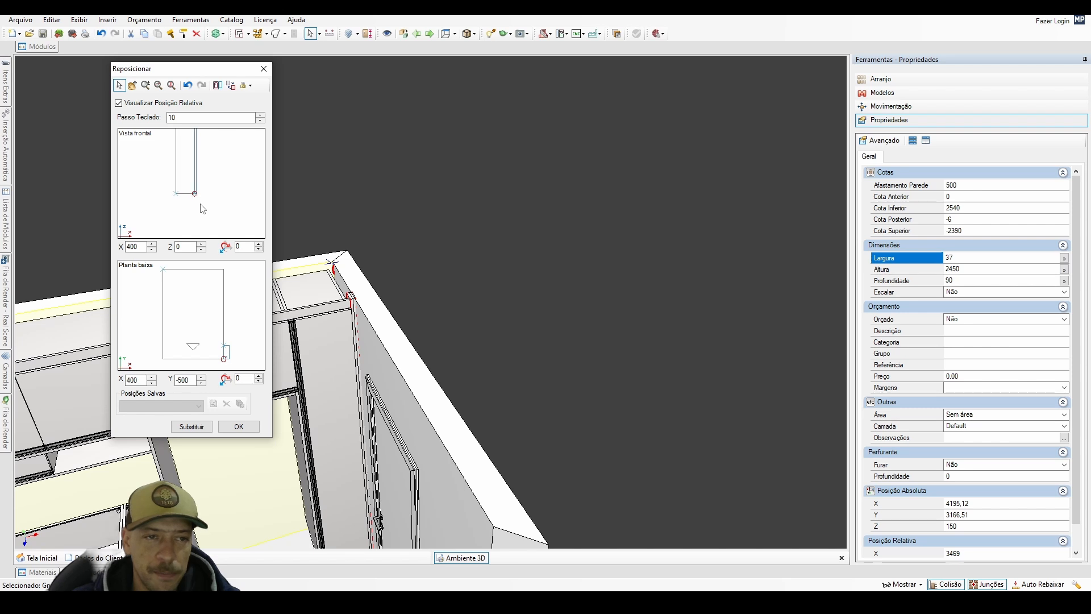
scroll(202, 254, up, 1)
mouse_move(202, 254)
middle_down()
mouse_move(239, 190)
mouse_move(167, 187)
middle_up()
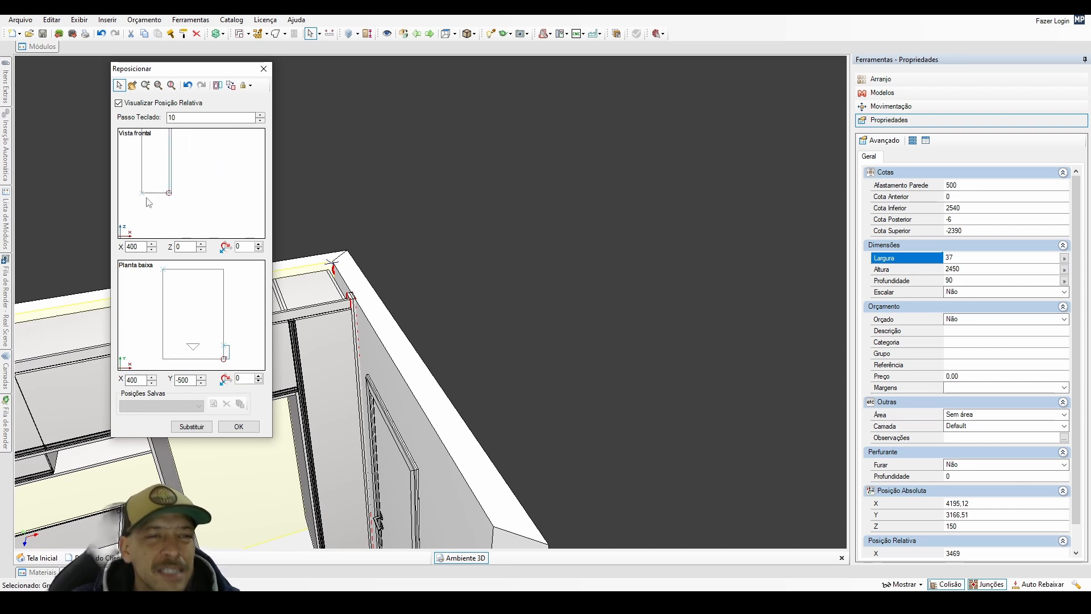
scroll(202, 182, down, 1)
key(ctrl+Down)
key(ctrl+Up)
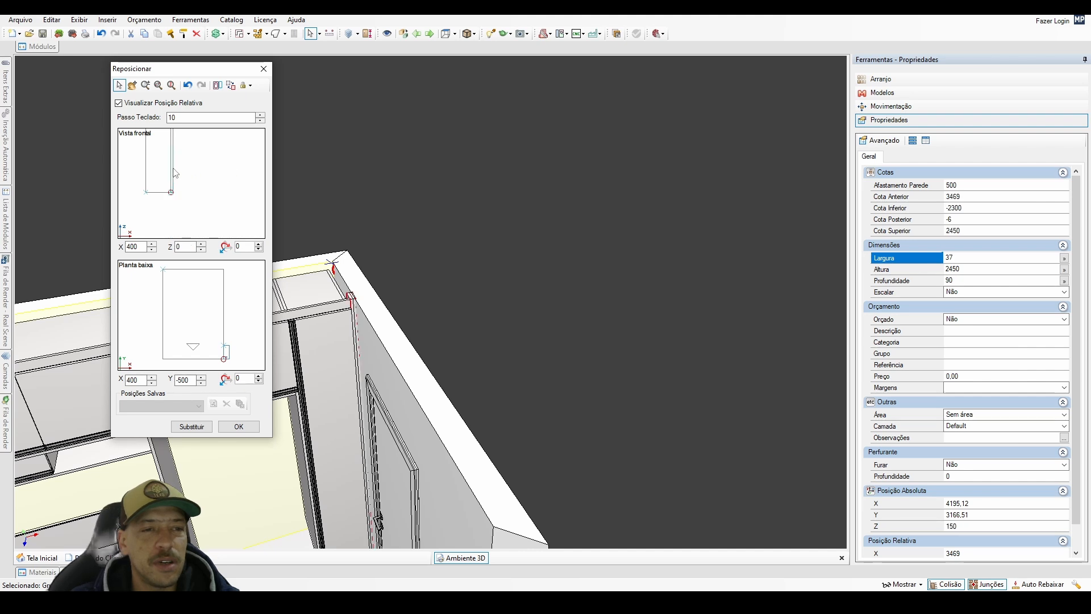
Try aligning the strip group at other points across the tall cabinet's width, at relative X -37, 363 and 0.
mouse_move(156, 169)
mouse_down()
mouse_move(140, 173)
mouse_move(194, 168)
mouse_move(122, 176)
mouse_move(170, 178)
mouse_up()
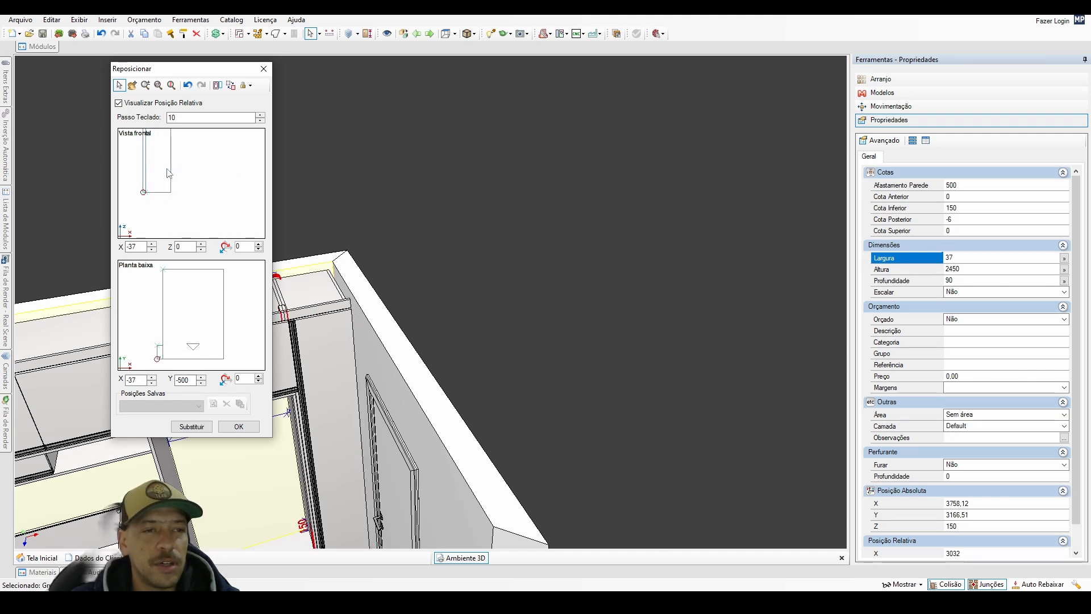
key(ctrl+Right)
key(ctrl+Right)
key(ctrl+Right)
key(ctrl+Right)
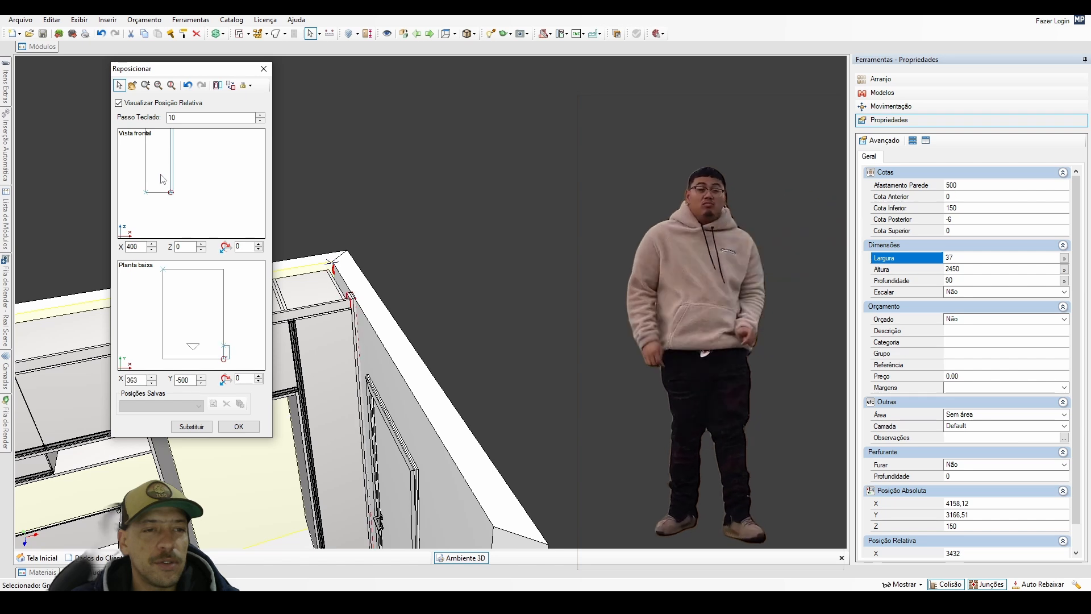
key(ctrl+Left)
key(ctrl+Left)
key(ctrl+Left)
key(ctrl+Left)
key(ctrl+Right)
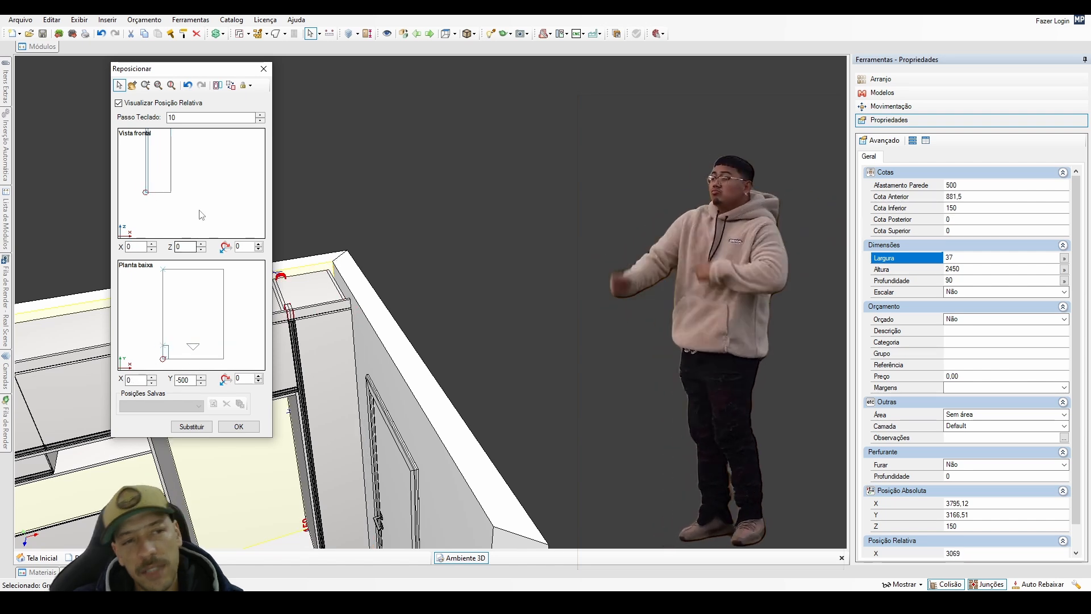
key(ctrl+Right)
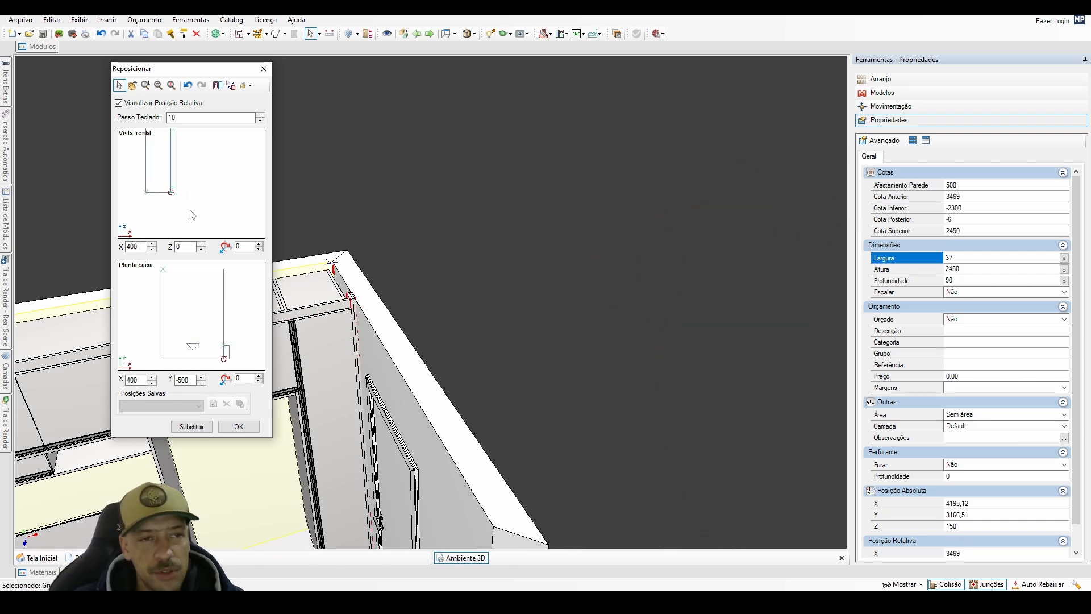
Apply the strip group's placement beside the tall cabinet and set its distance from the wall to 500+24 mm.
click(252, 432)
middle_drag(295, 364, 345, 336)
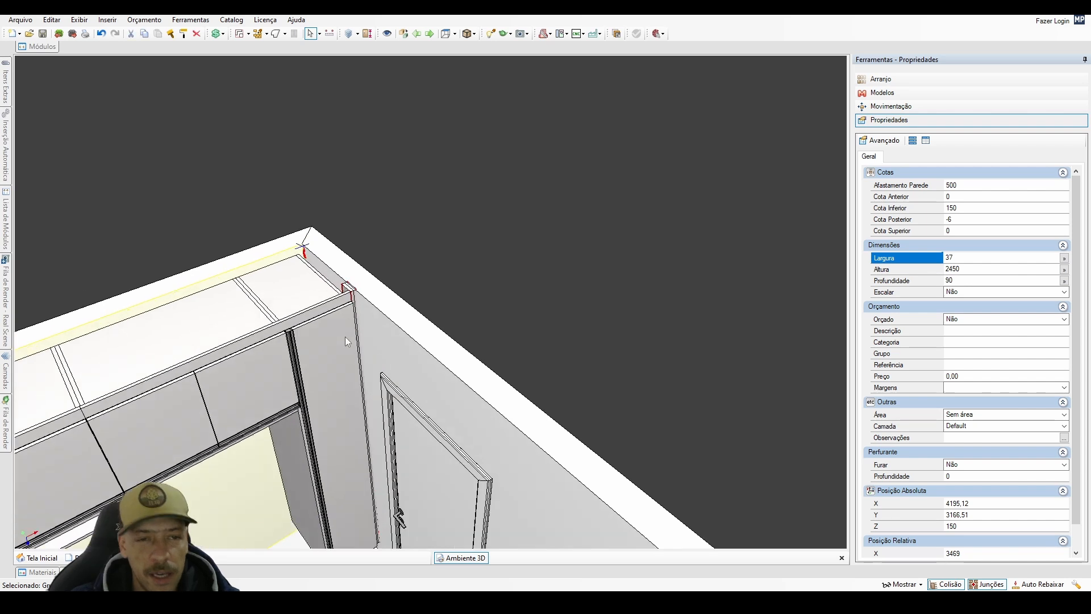
scroll(346, 330, up, 3)
scroll(345, 304, up, 1)
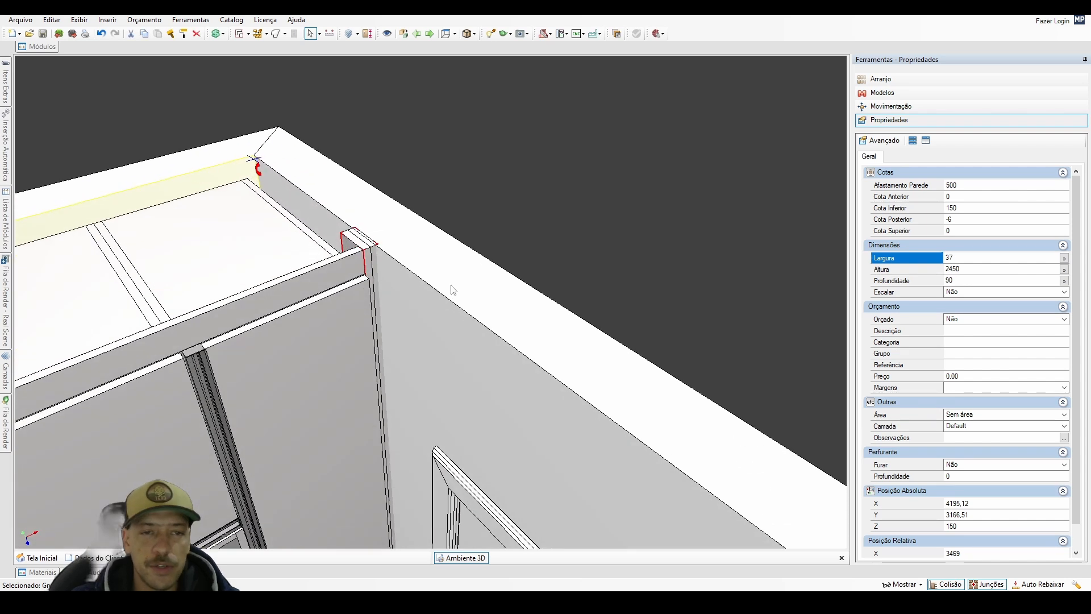
click(966, 186)
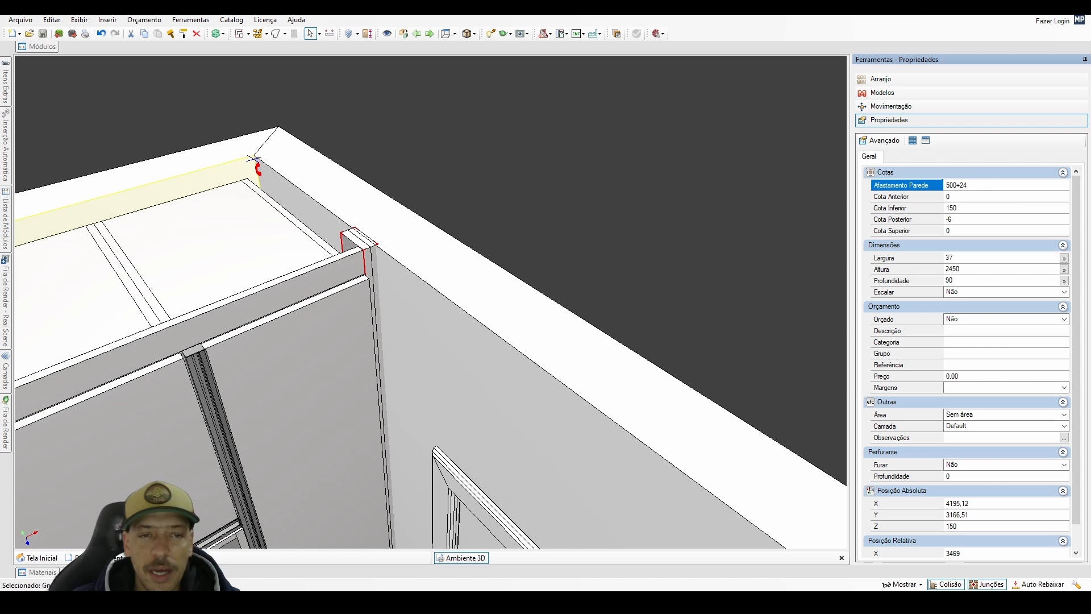
key(Return)
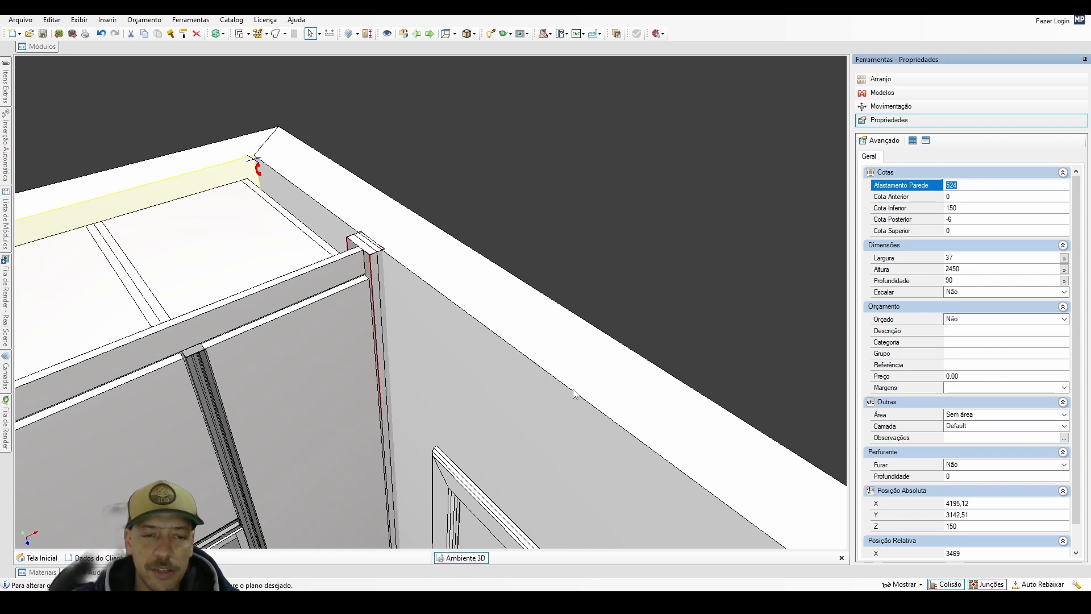
Ungroup the two strips and, with collision detection switched off, shift the outer one inward until it sits flush with the side wall.
middle_drag(469, 404, 467, 274)
scroll(467, 274, up, 1)
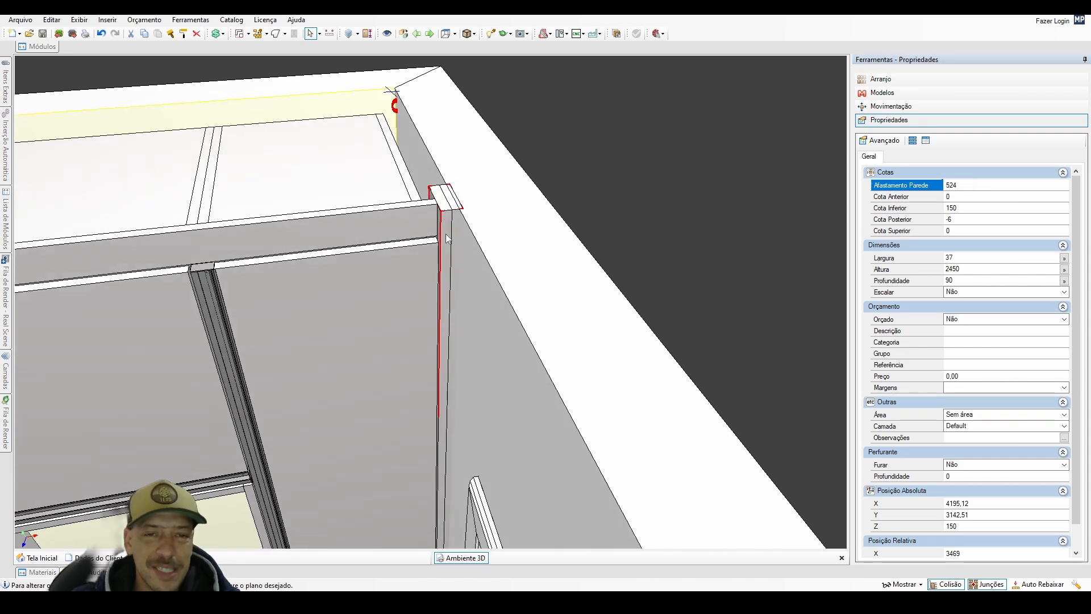
right_click(445, 229)
click(536, 506)
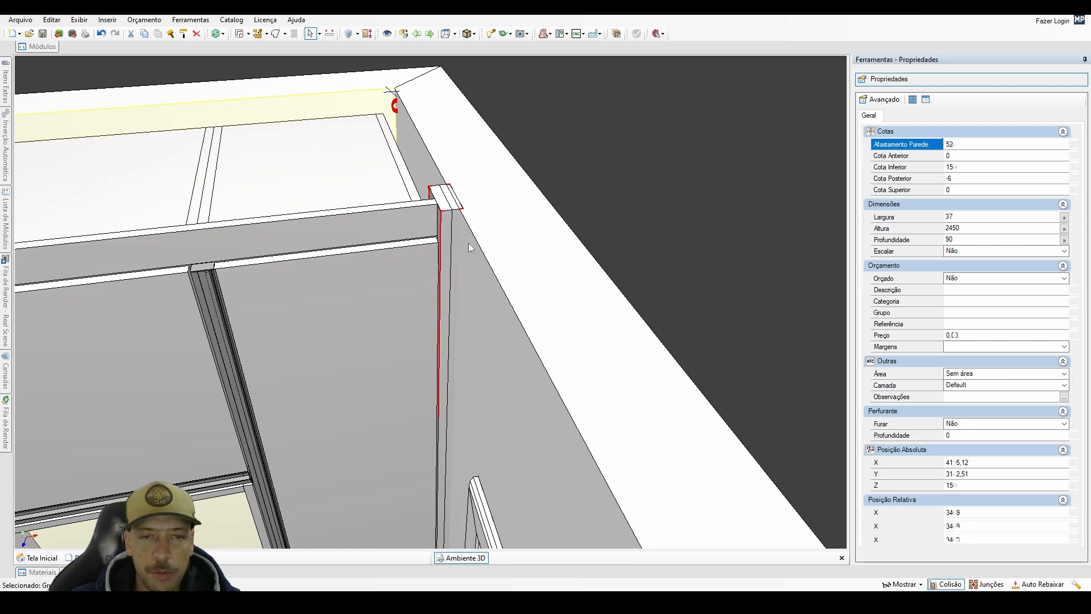
click(458, 211)
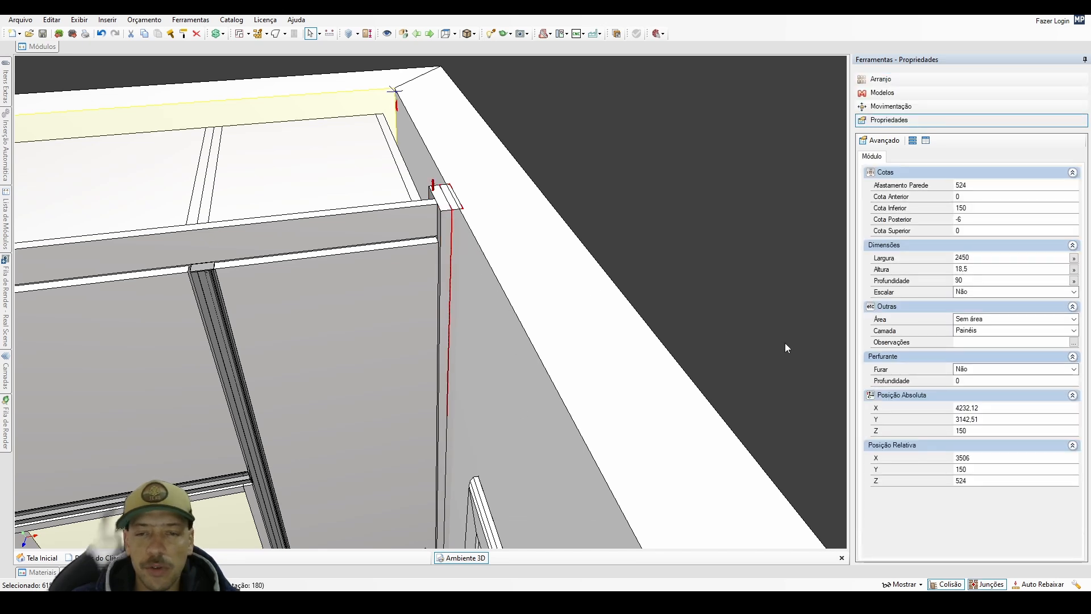
click(947, 584)
key(Left)
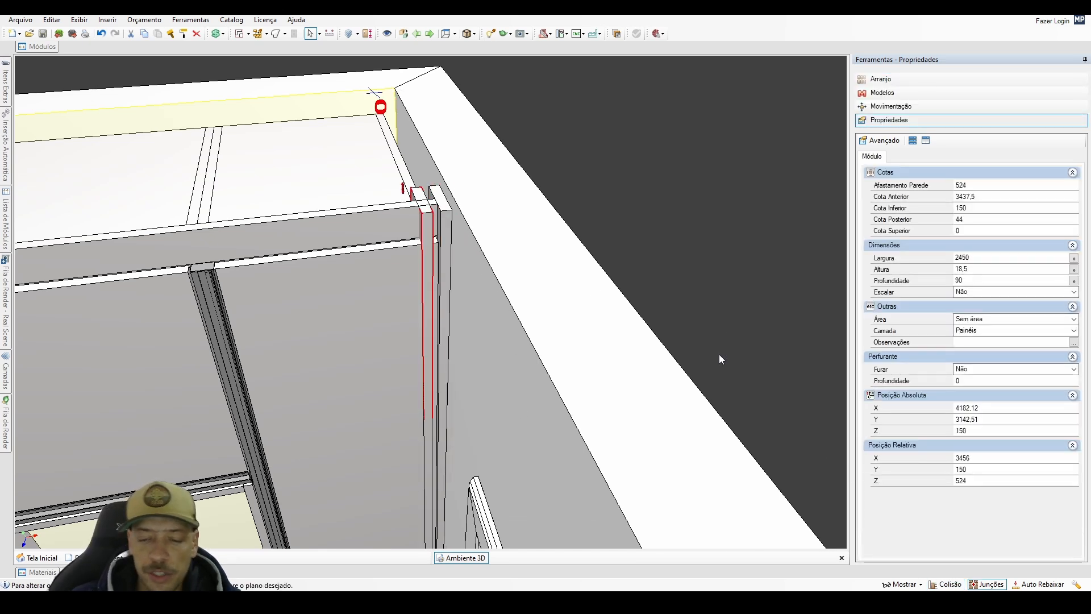
key(Right)
Select both side strips beside the tall cabinet and group them again.
scroll(446, 239, up, 2)
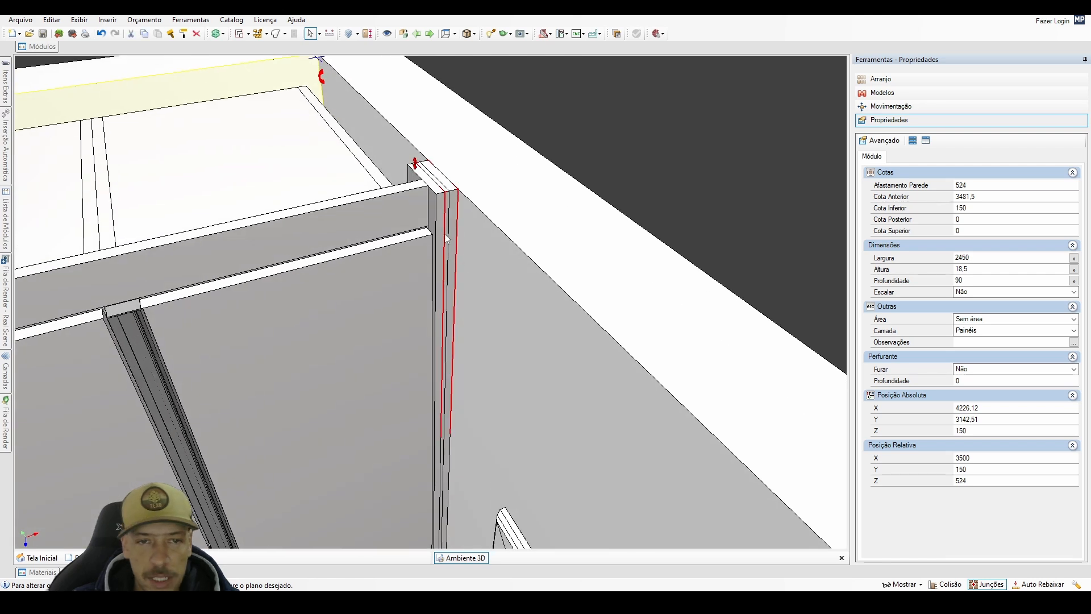
shift+click(436, 219)
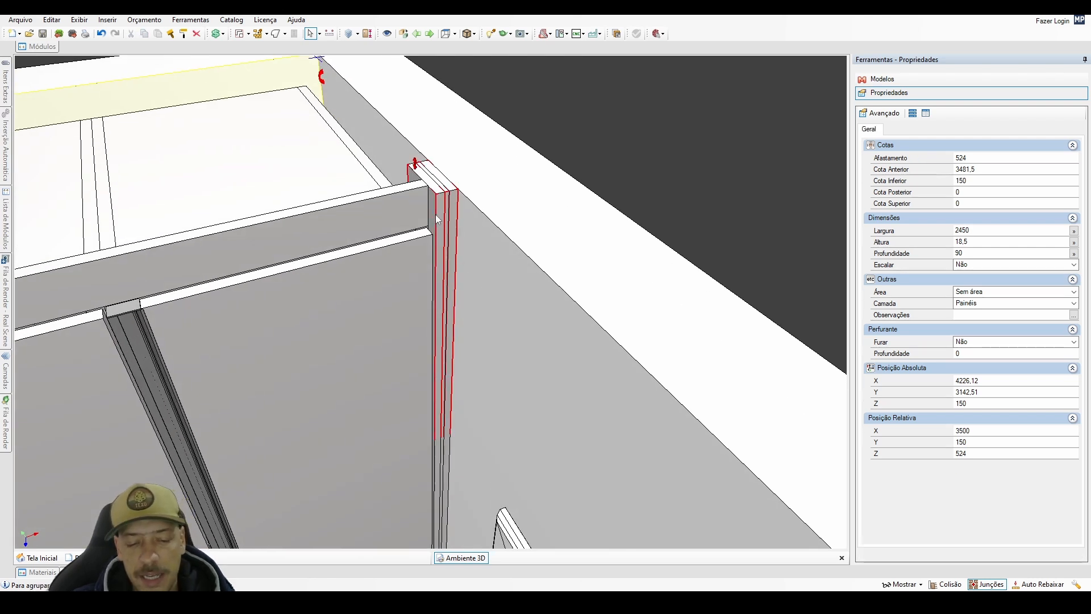
middle_drag(438, 219, 398, 142)
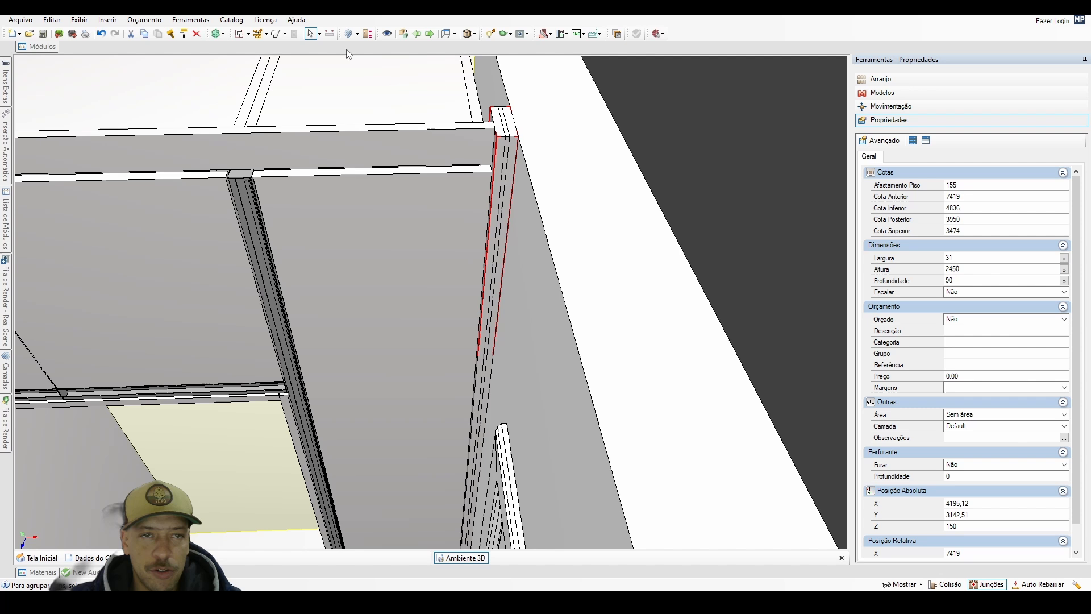
click(284, 34)
click(293, 71)
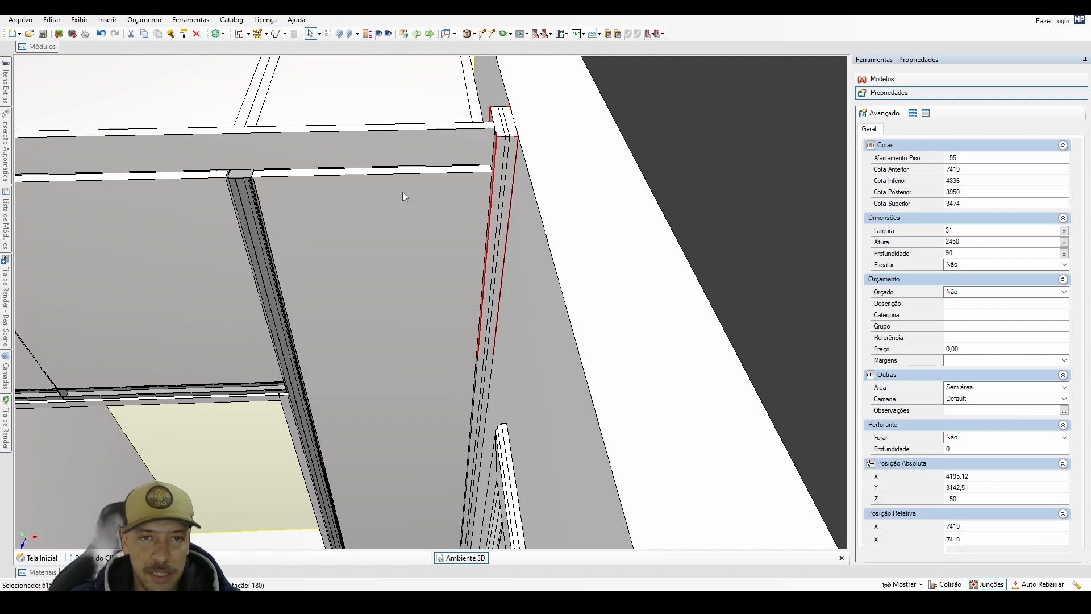
click(312, 34)
Reselect the regrouped side strips and reduce their distance from the back wall.
click(491, 99)
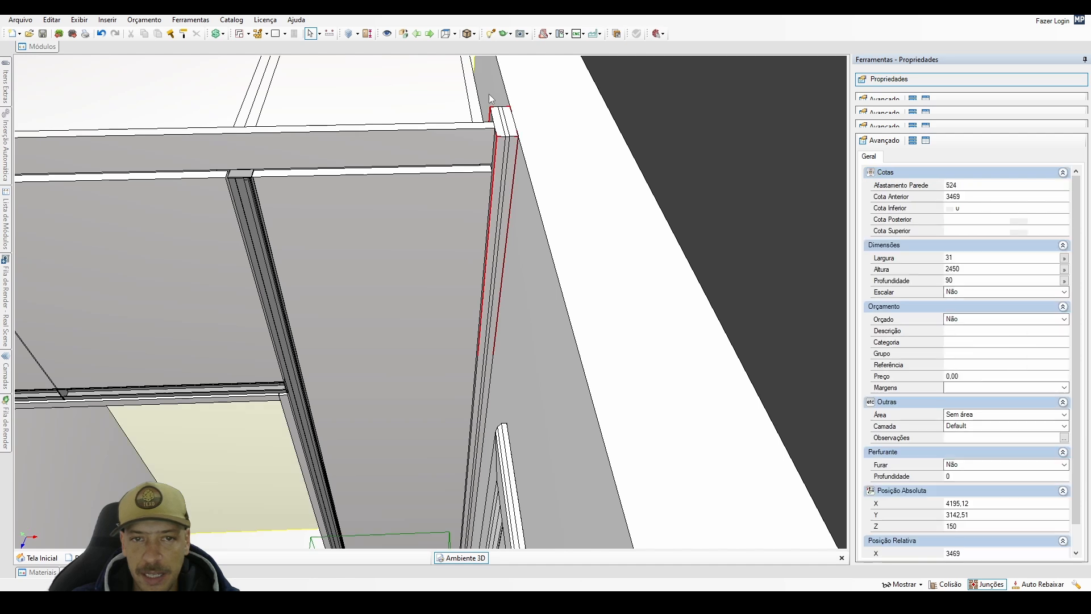
click(973, 183)
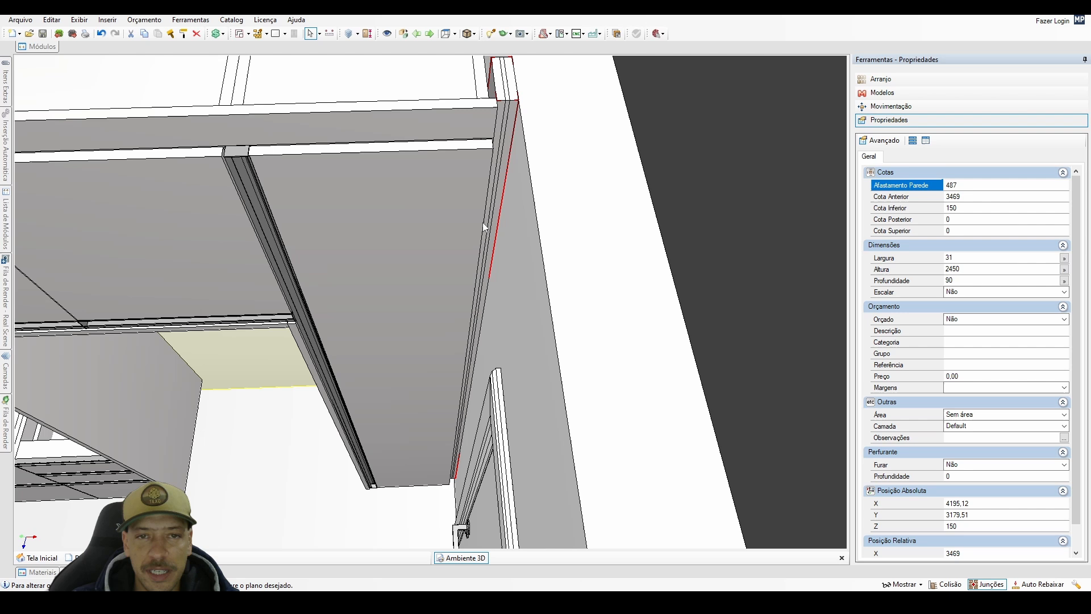
Draw a 150 mm high rectangular geometry about 556 by 183 mm on the floor before the cabinets and select it.
middle_drag(483, 223, 317, 116)
click(276, 36)
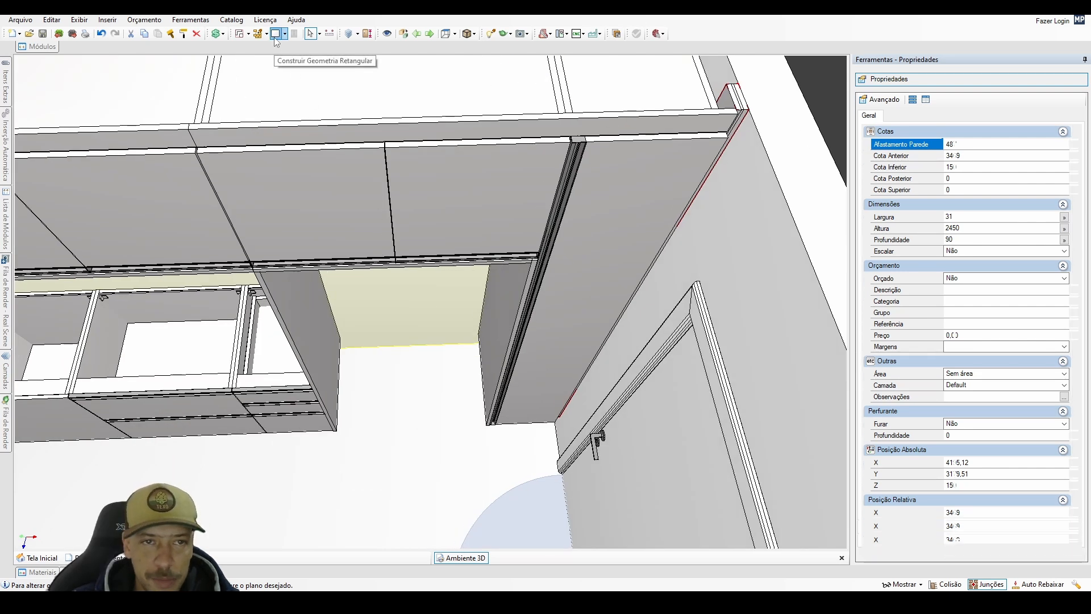
scroll(381, 436, up, 3)
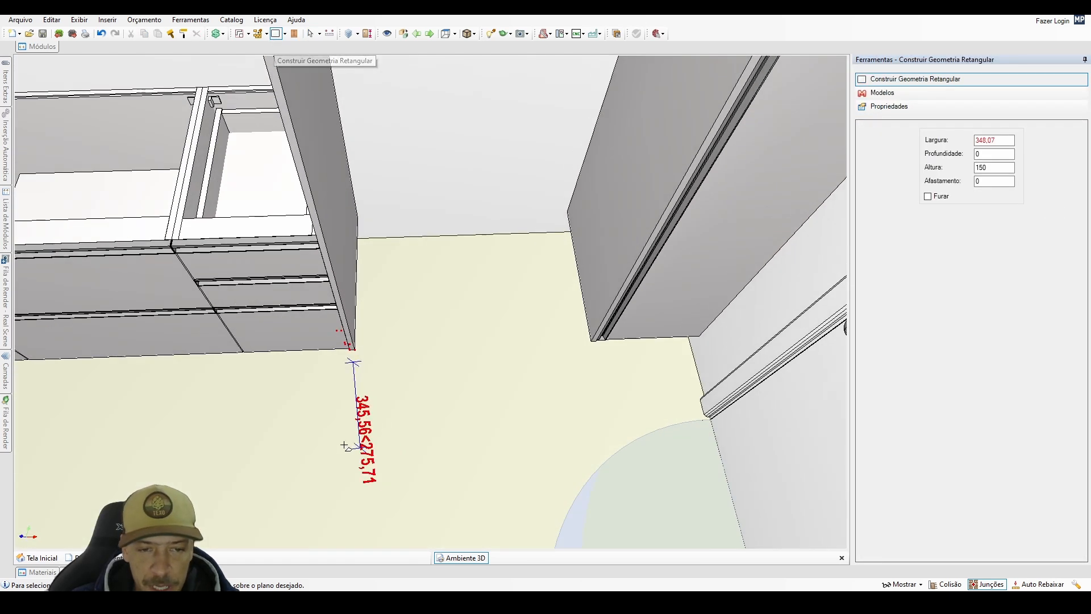
click(345, 444)
click(497, 489)
click(310, 33)
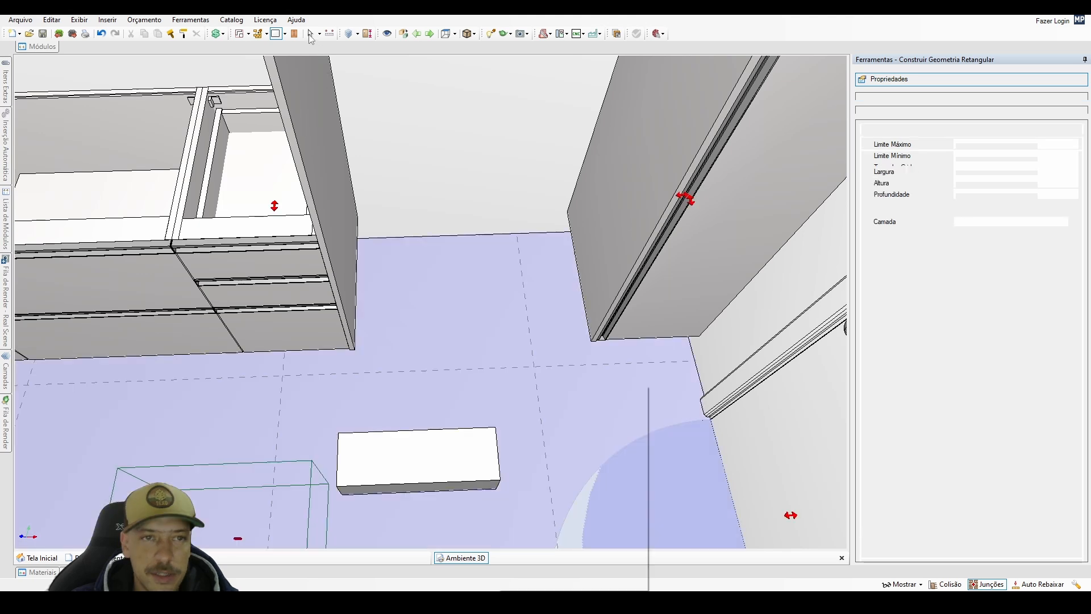
middle_drag(435, 320, 585, 409)
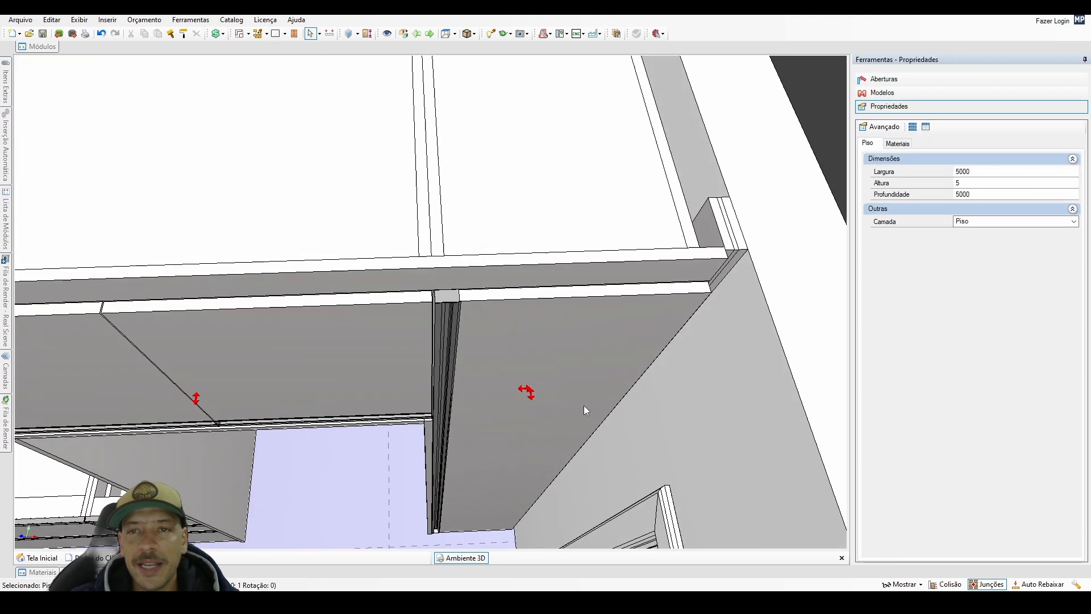
middle_drag(718, 215, 366, 534)
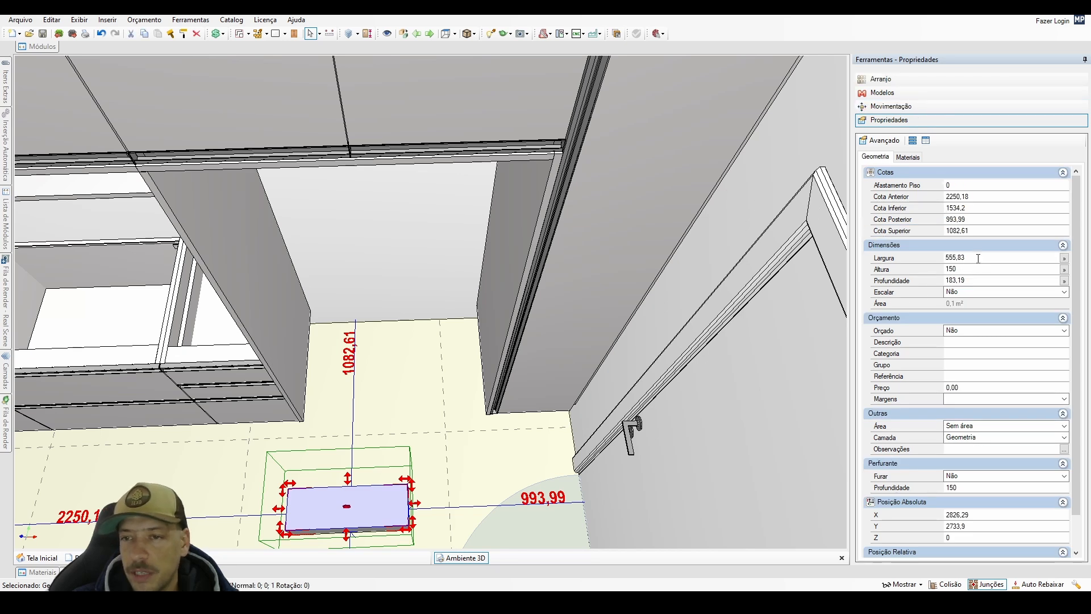
Set the floor geometry's width to 90 mm, depth to 31 mm and height to 2450 mm.
click(978, 258)
text(90)
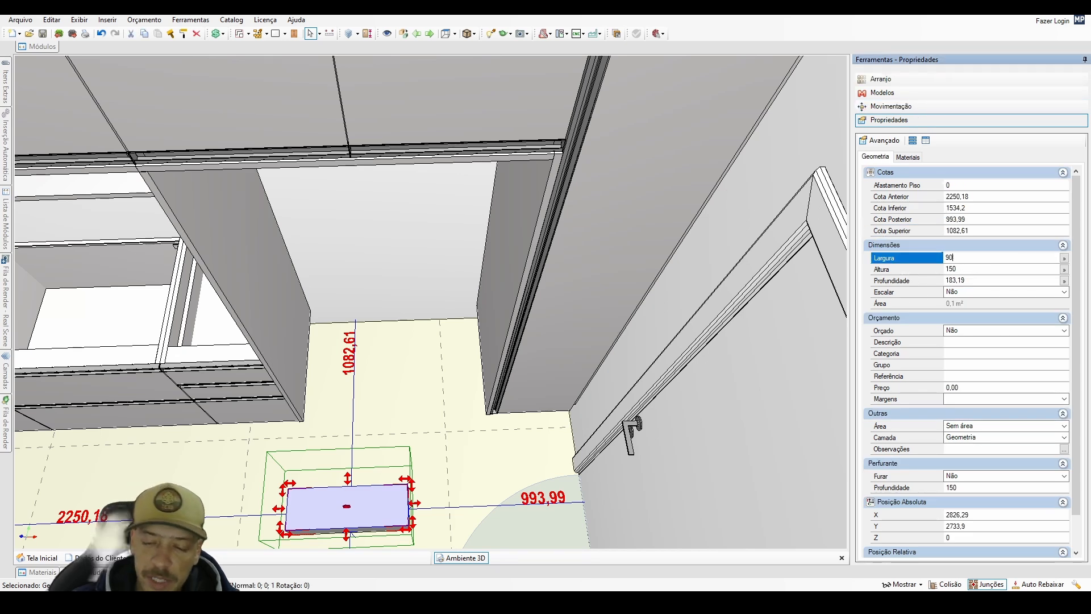
key(Return)
click(955, 280)
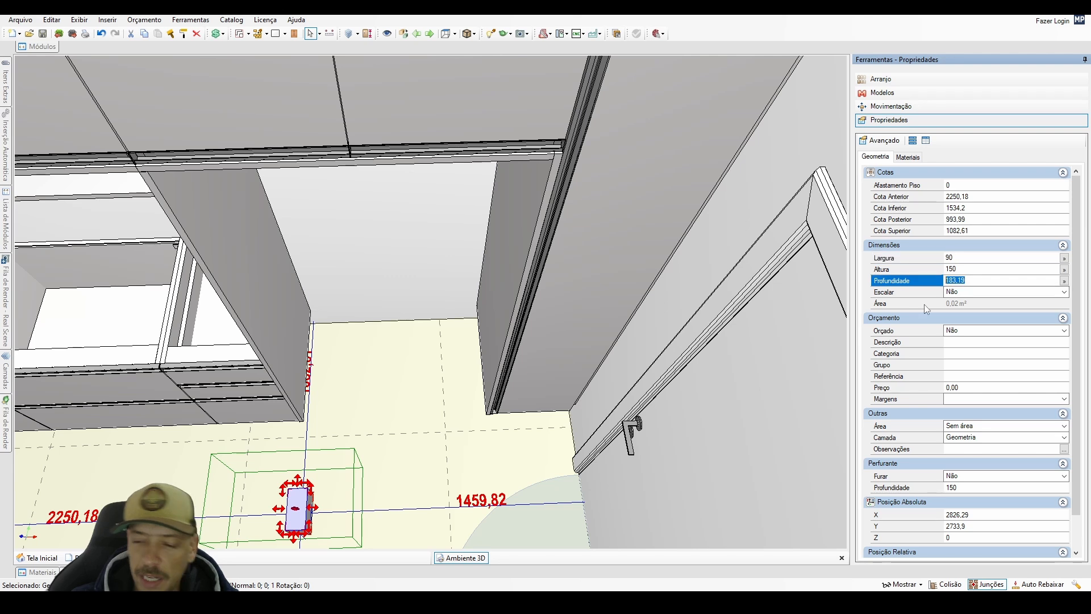
text(31)
key(Return)
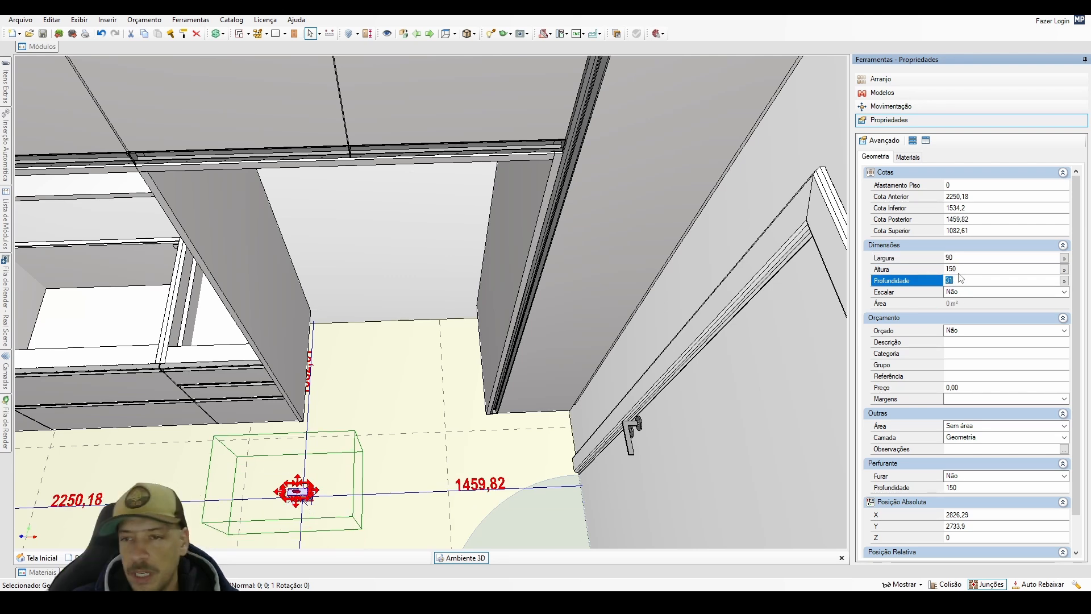
key(Up)
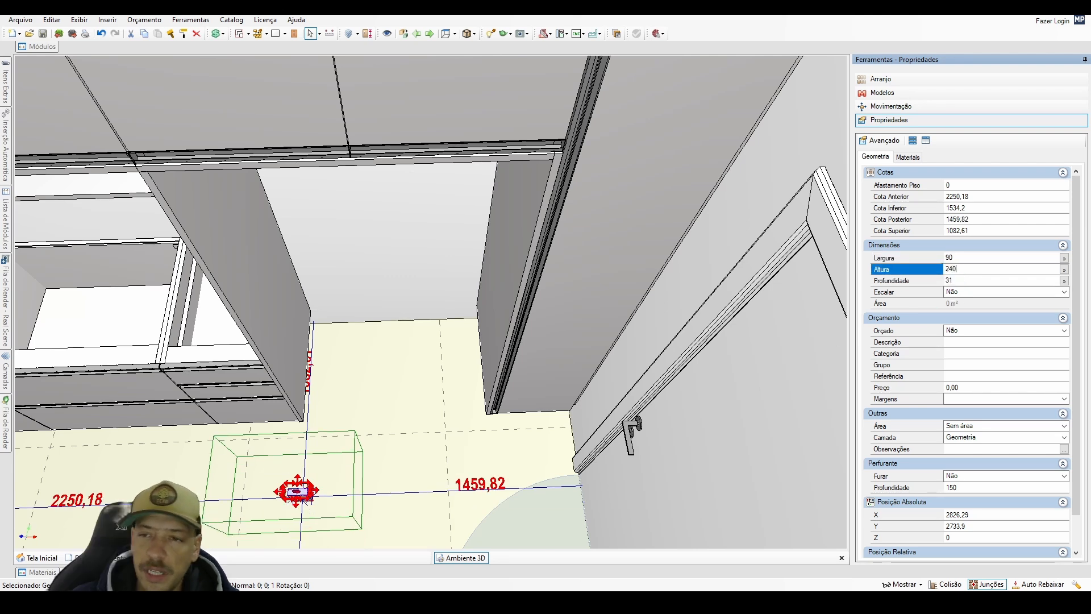
text(2450)
key(Return)
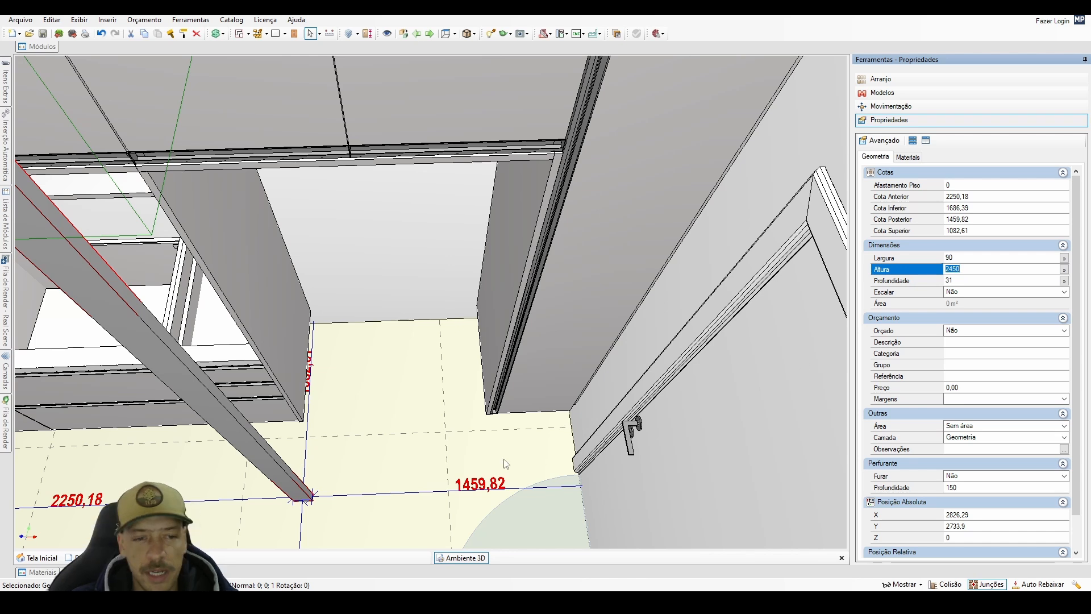
Move the vertical strip across the room to just in front of the tall cabinet, beside the door.
middle_drag(506, 463, 310, 500)
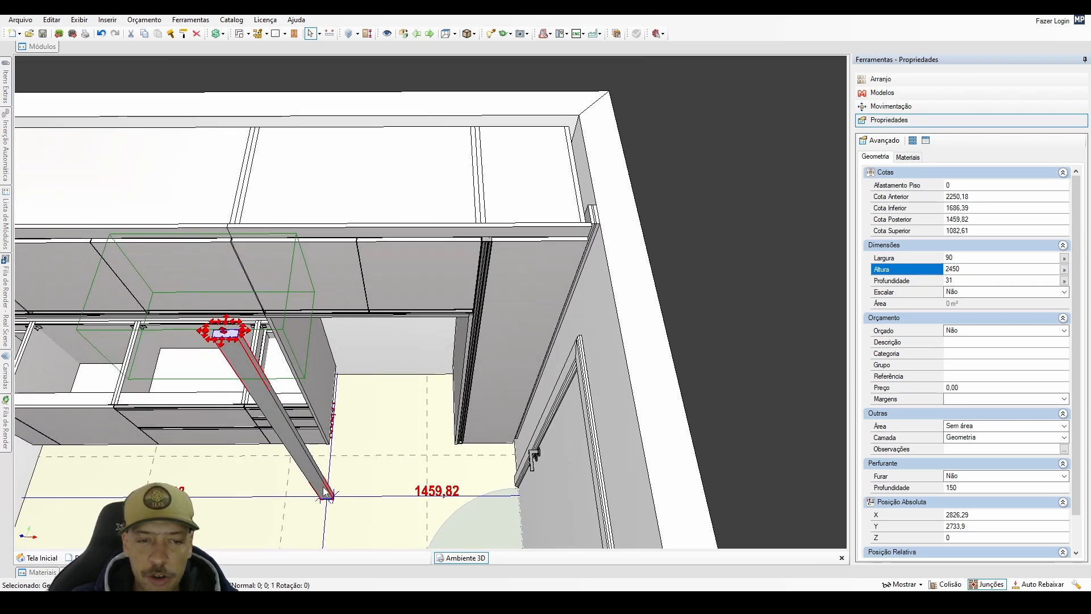
drag(327, 493, 507, 455)
scroll(506, 455, up, 4)
middle_drag(505, 457, 493, 376)
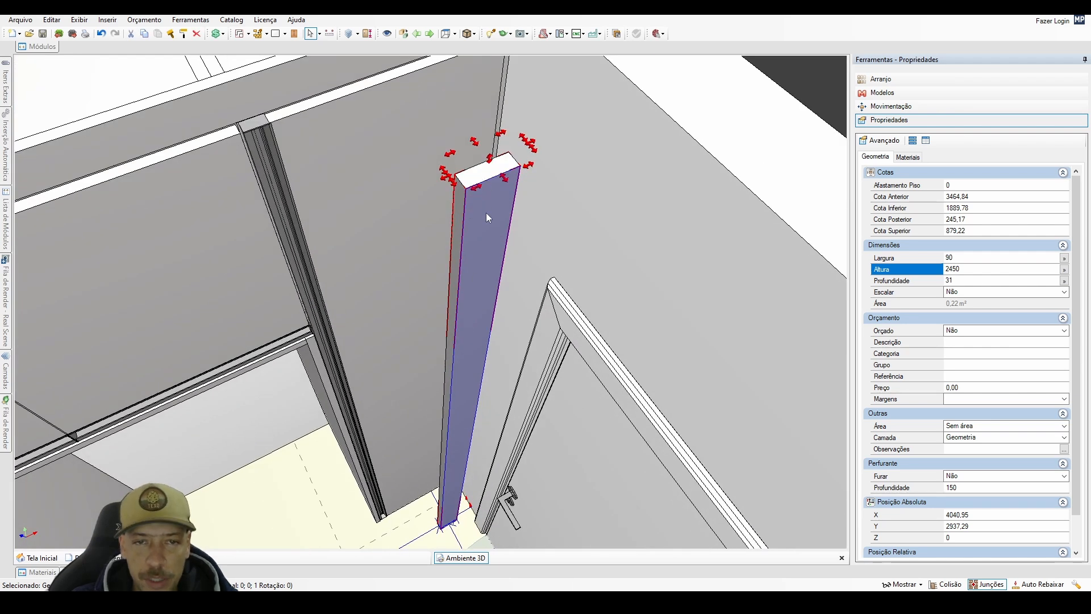
Change the vertical strip's cross-section to 31 mm wide and 37 mm deep.
drag(955, 259, 911, 291)
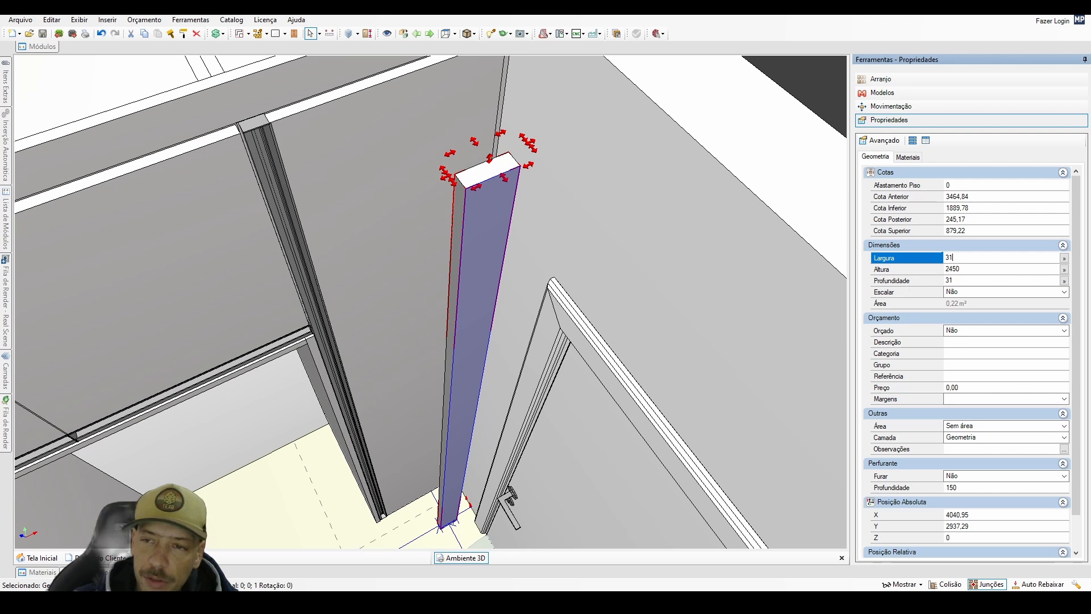
text(31)
key(Return)
drag(949, 280, 973, 288)
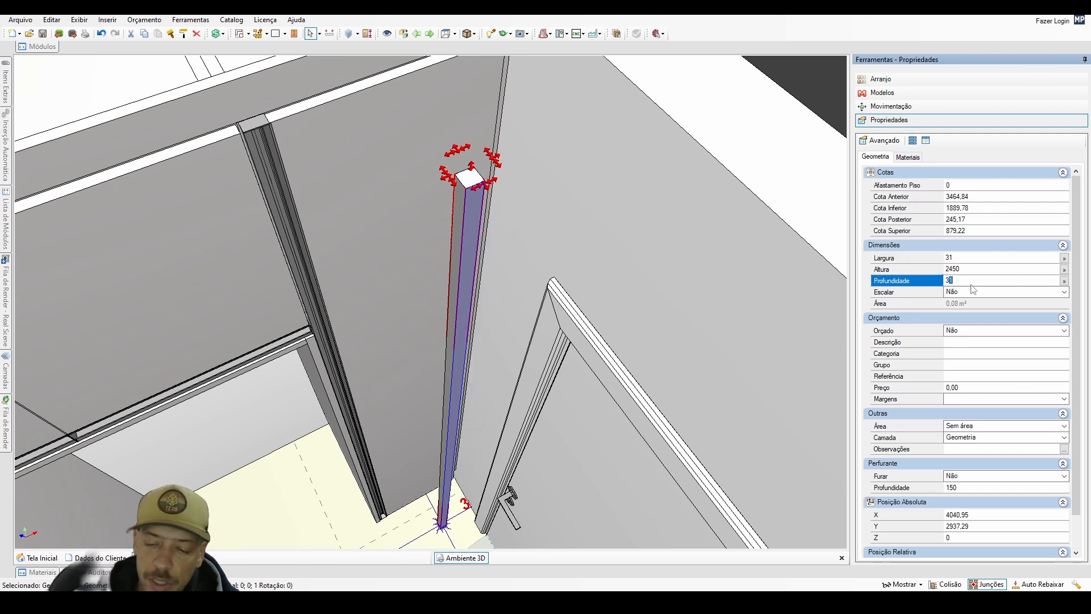
key(Return)
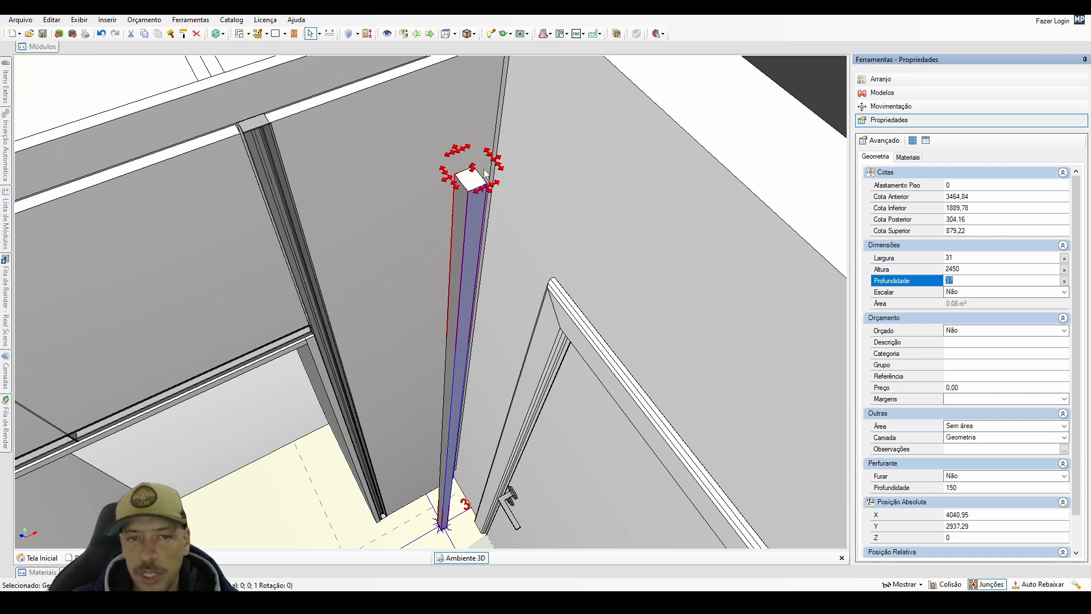
Reposition the strip into the gap between tall cabinet and side wall, at relative X 400, Y -590 and Z 0.
middle_drag(585, 279, 457, 370)
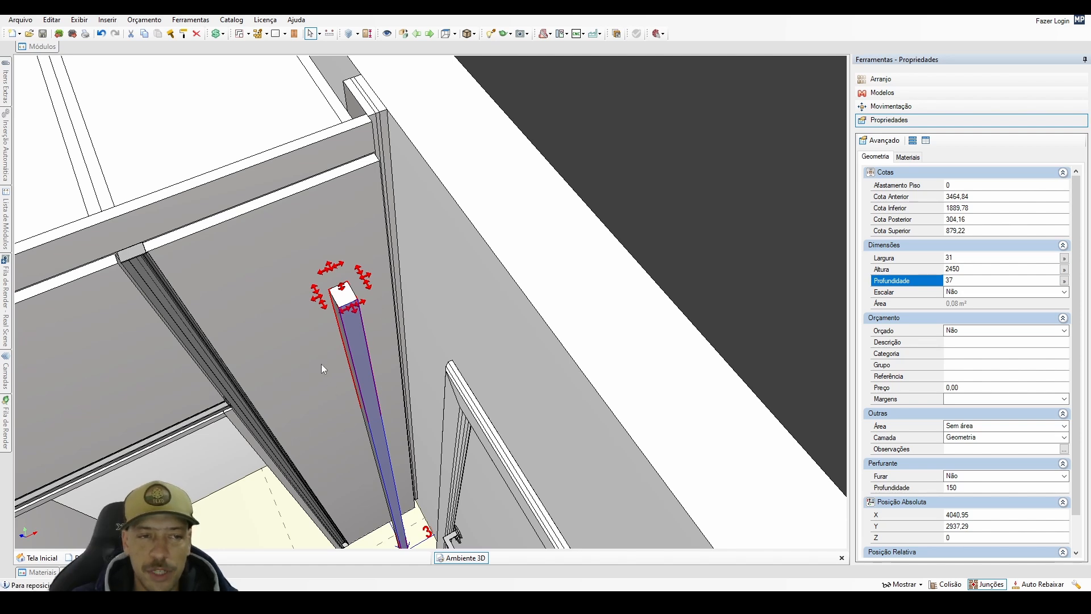
key(ctrl+r)
click(232, 344)
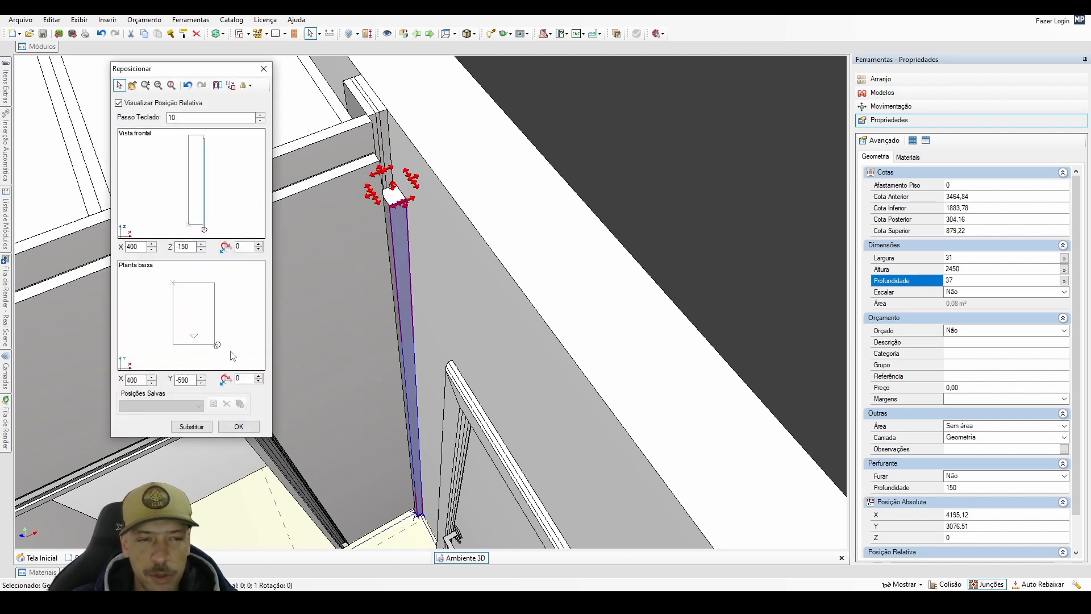
click(225, 221)
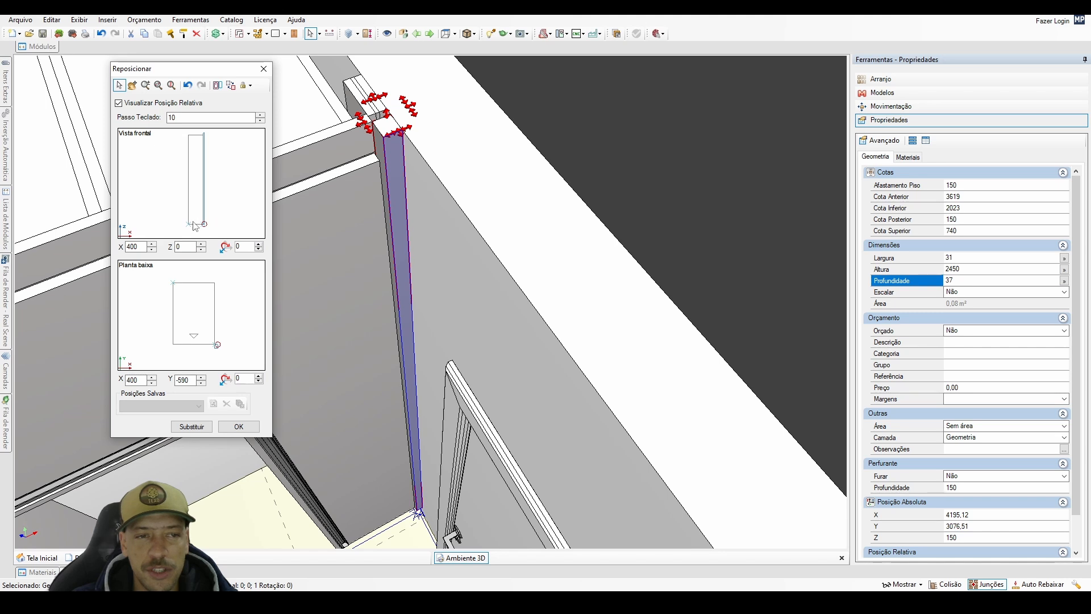
click(246, 427)
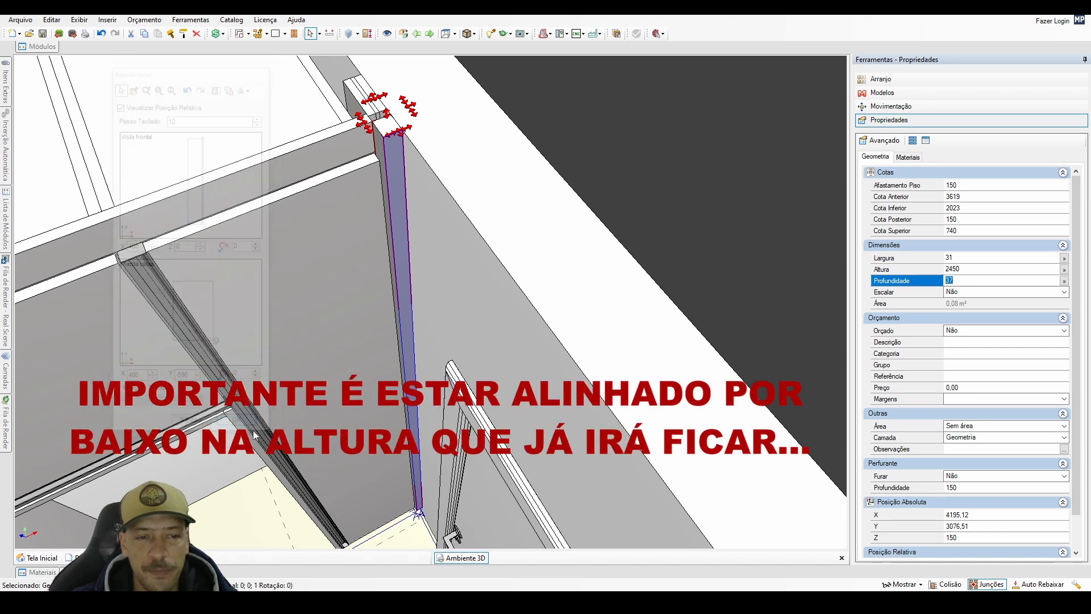
Shift the vertical strip toward the back wall to a relative Y position of -577.
middle_drag(296, 454, 387, 378)
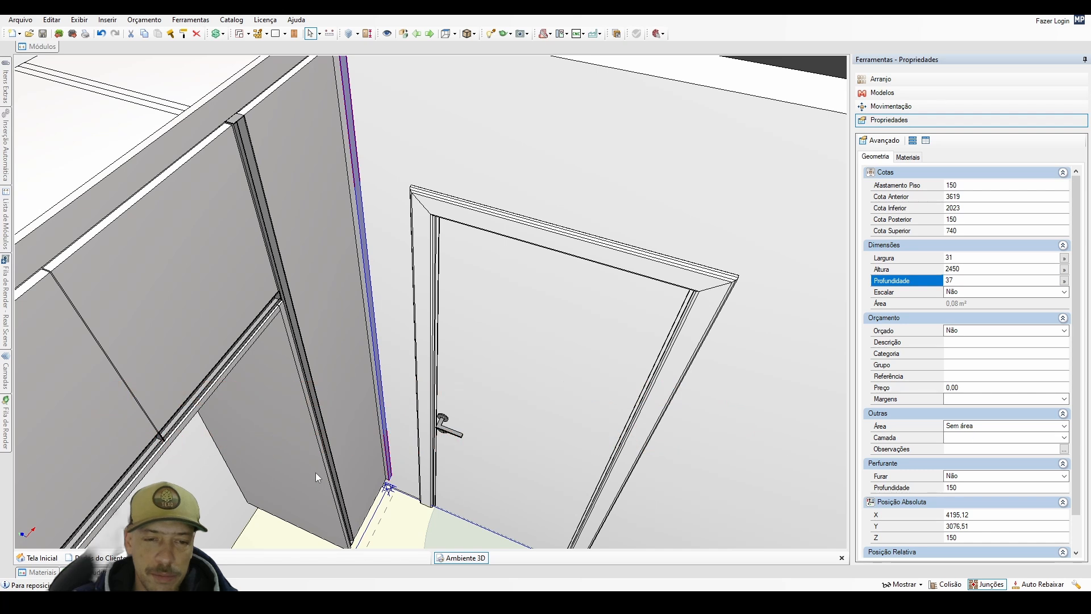
key(ctrl+r)
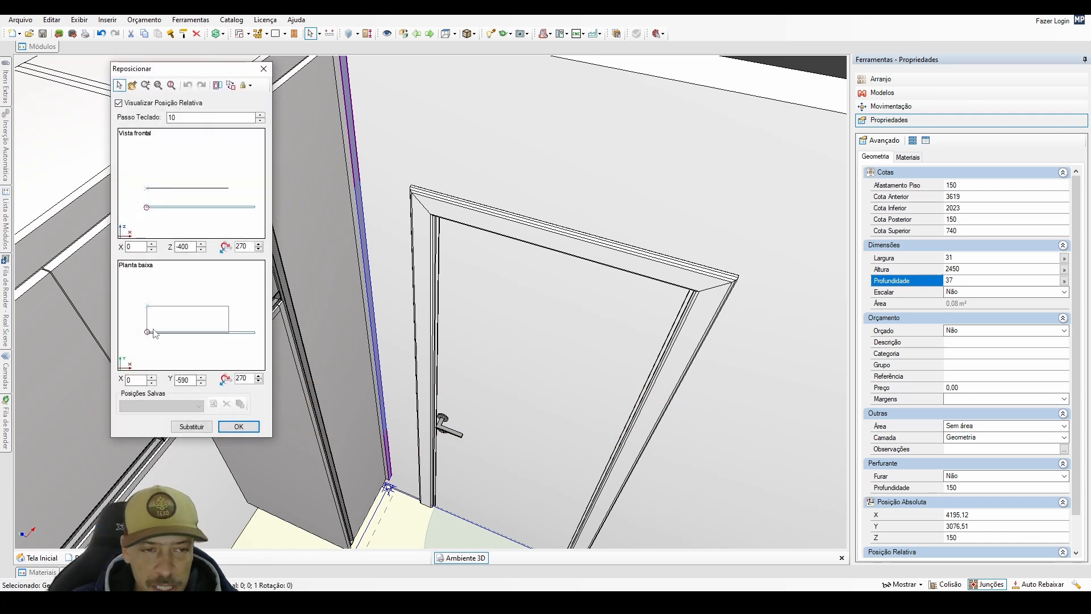
click(238, 426)
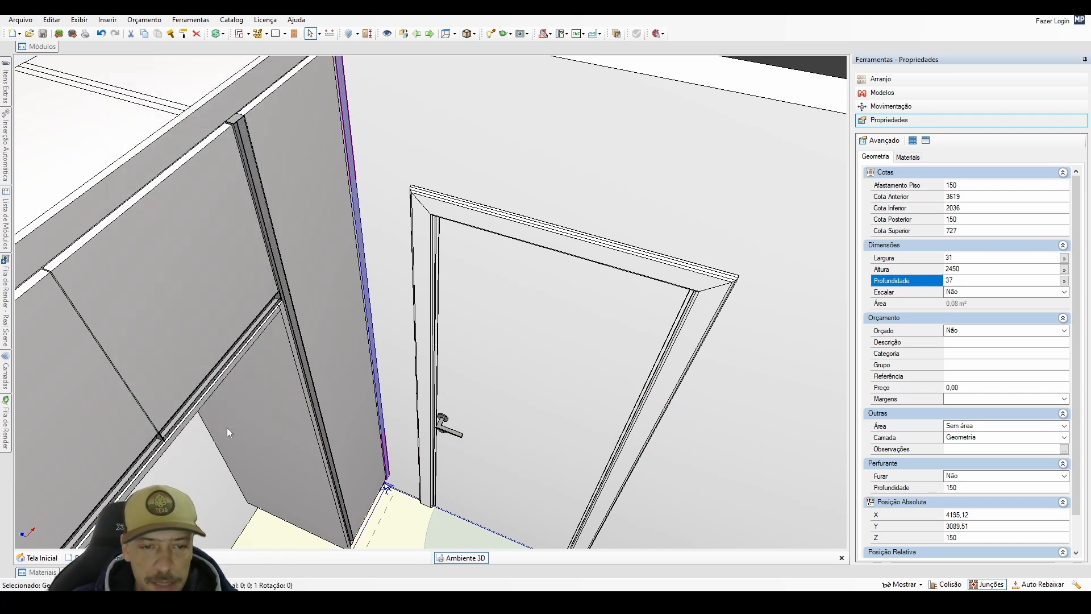
middle_drag(321, 324, 461, 324)
scroll(469, 323, up, 1)
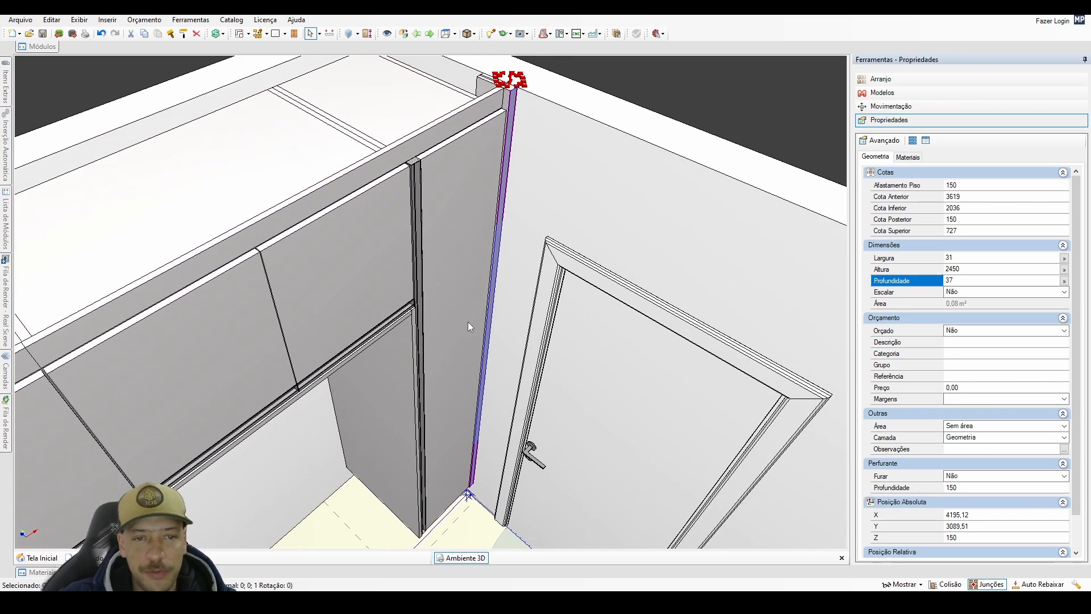
scroll(470, 321, up, 2)
middle_drag(501, 199, 504, 271)
scroll(503, 217, up, 2)
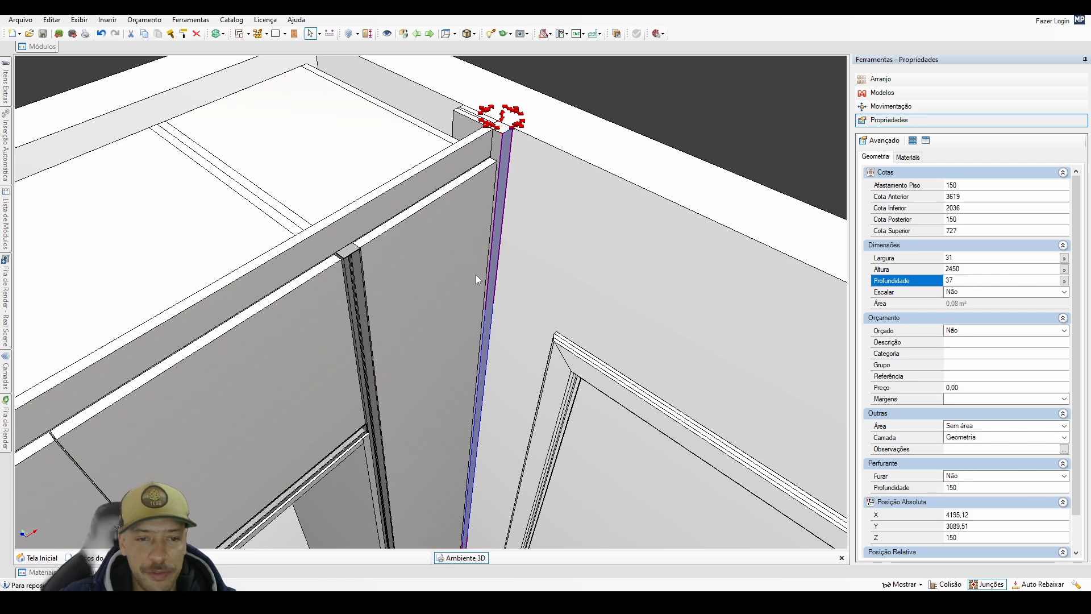
Move the vertical strip back outward to a relative Y position of -590, keeping X 400 and Z 0.
key(ctrl+r)
middle_drag(244, 346, 241, 322)
drag(221, 330, 221, 333)
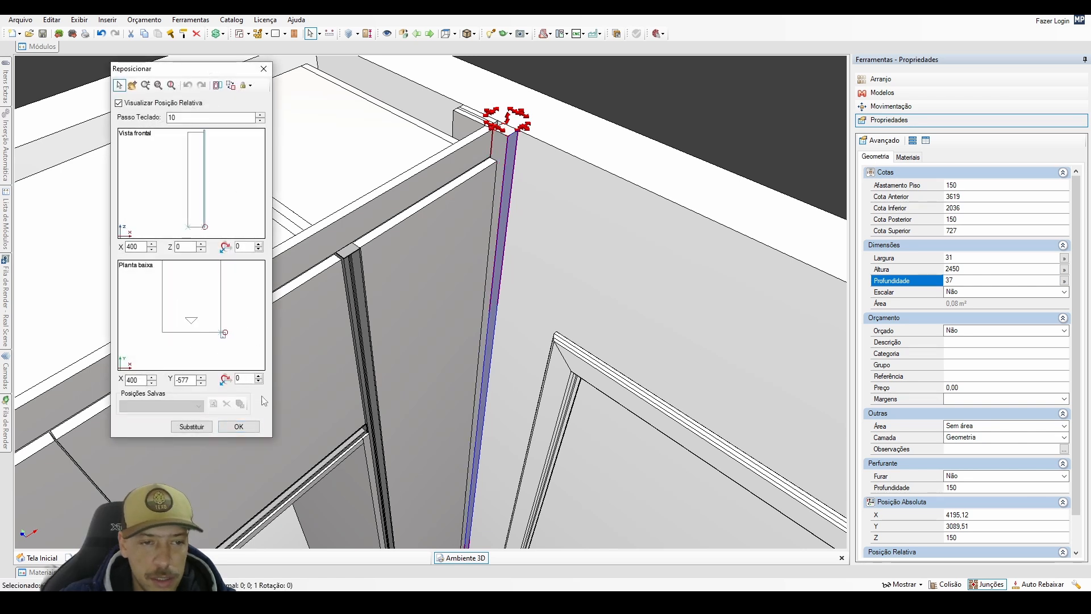
click(246, 431)
middle_drag(390, 344, 522, 277)
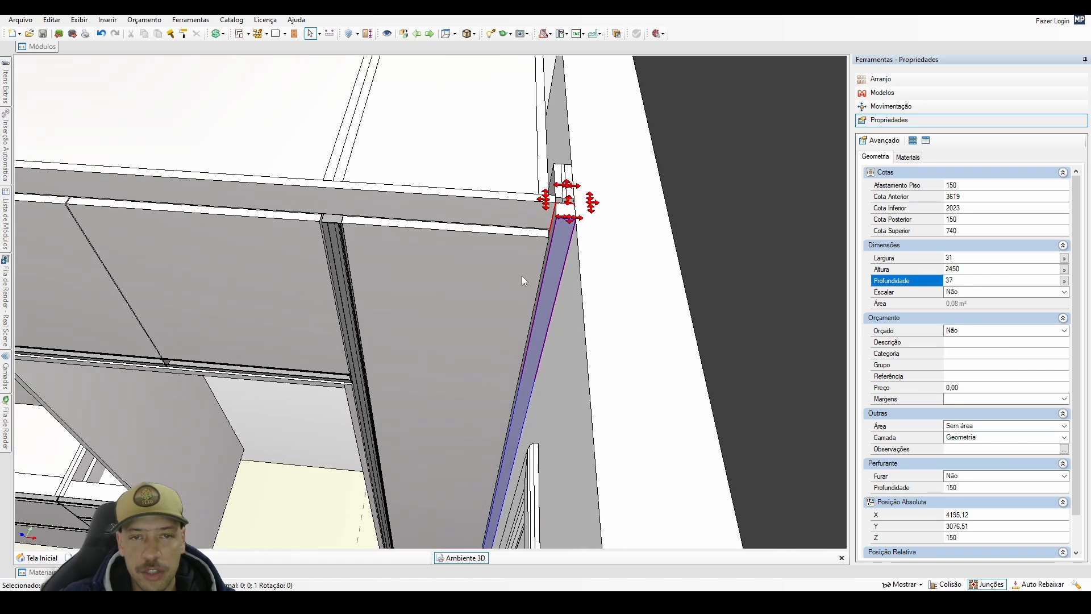
middle_drag(528, 344, 576, 144)
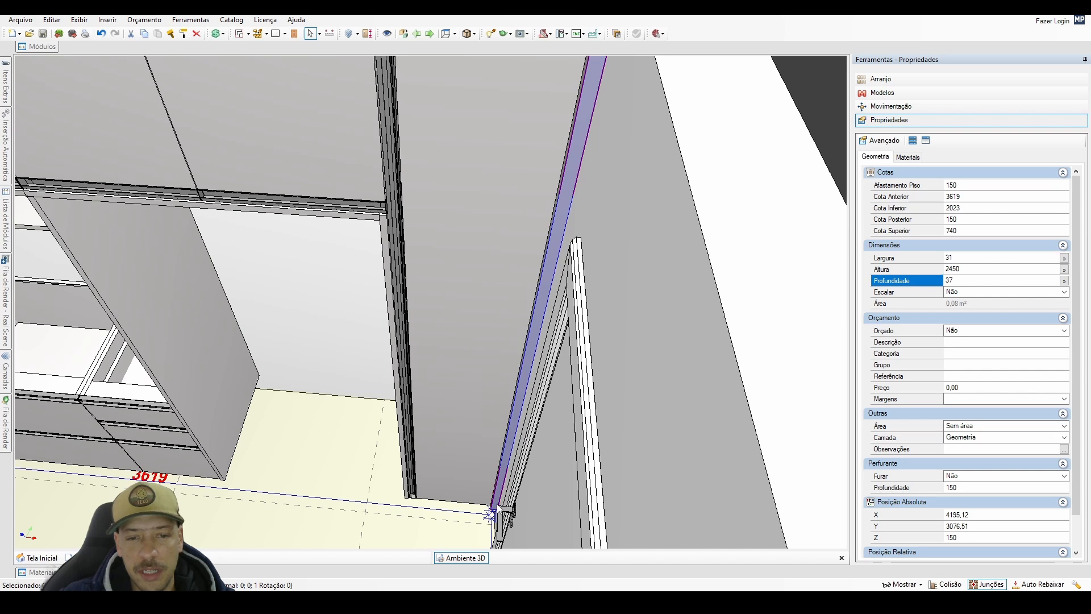
mouse_move(517, 179)
middle_down()
mouse_move(580, 312)
mouse_move(576, 210)
middle_up()
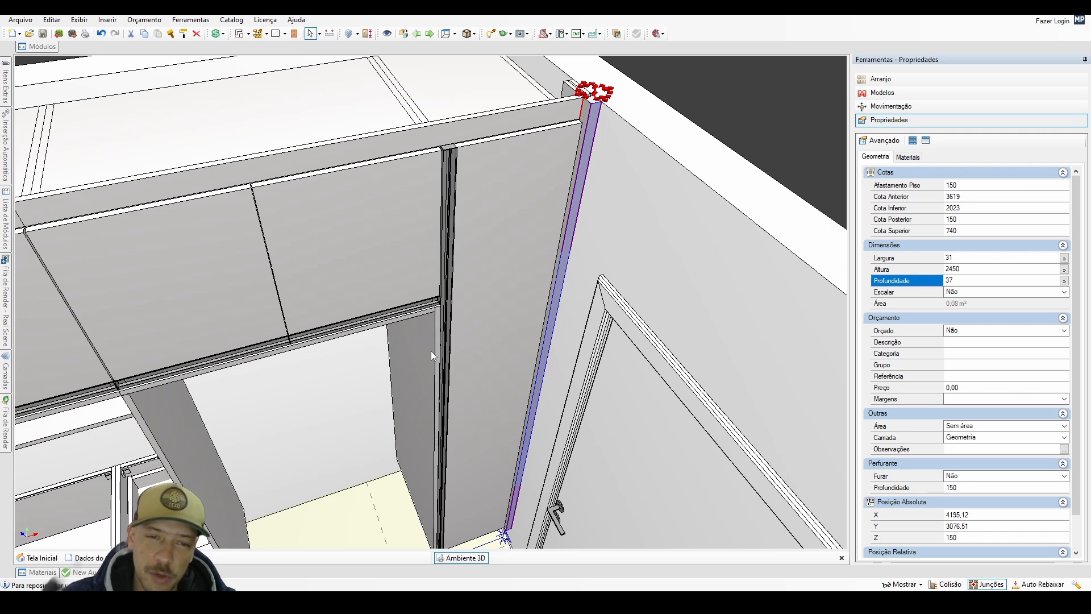
Reposition the vertical strip beside the tall cabinet to relative Y -577 and apply the placement.
key(ctrl+r)
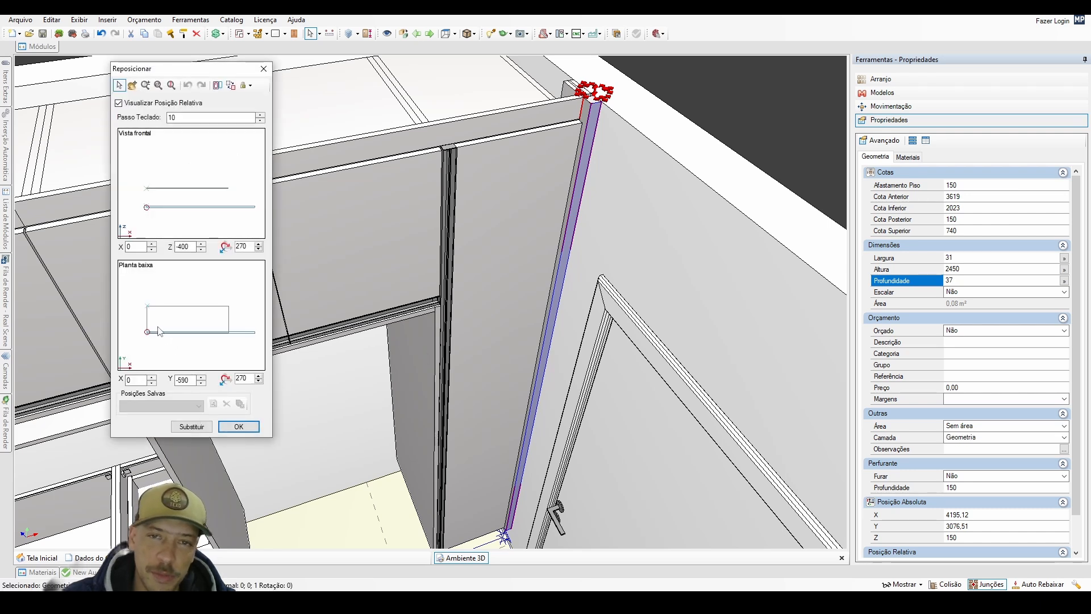
click(159, 331)
key(ctrl+Up)
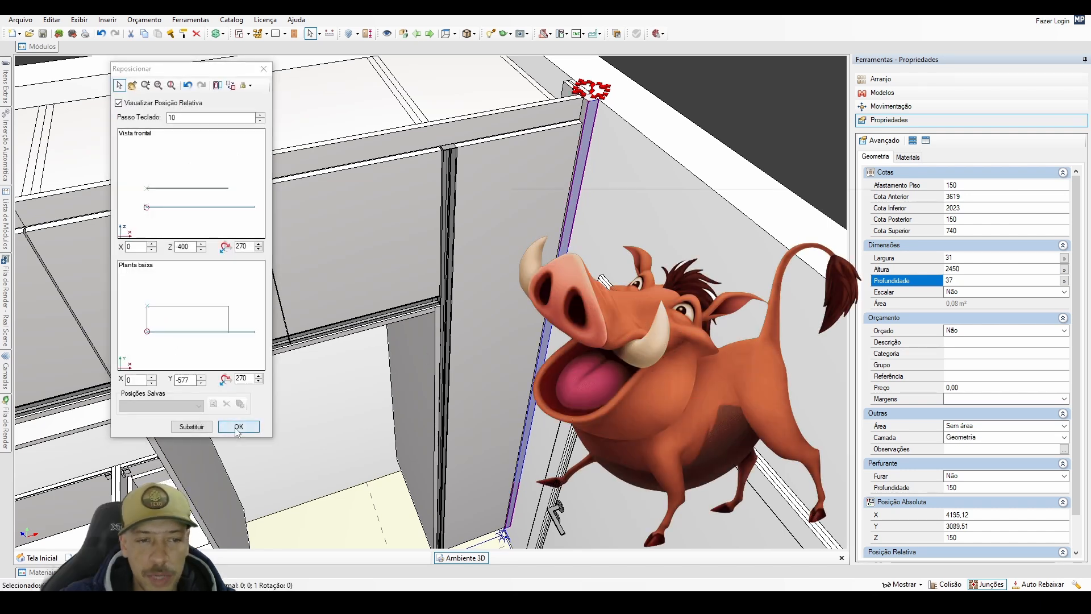
click(238, 426)
Examine the strip's joint with the side strips and tall cabinet, clear the selection and review the whole cabinet wall.
scroll(474, 283, up, 3)
middle_drag(487, 125, 526, 183)
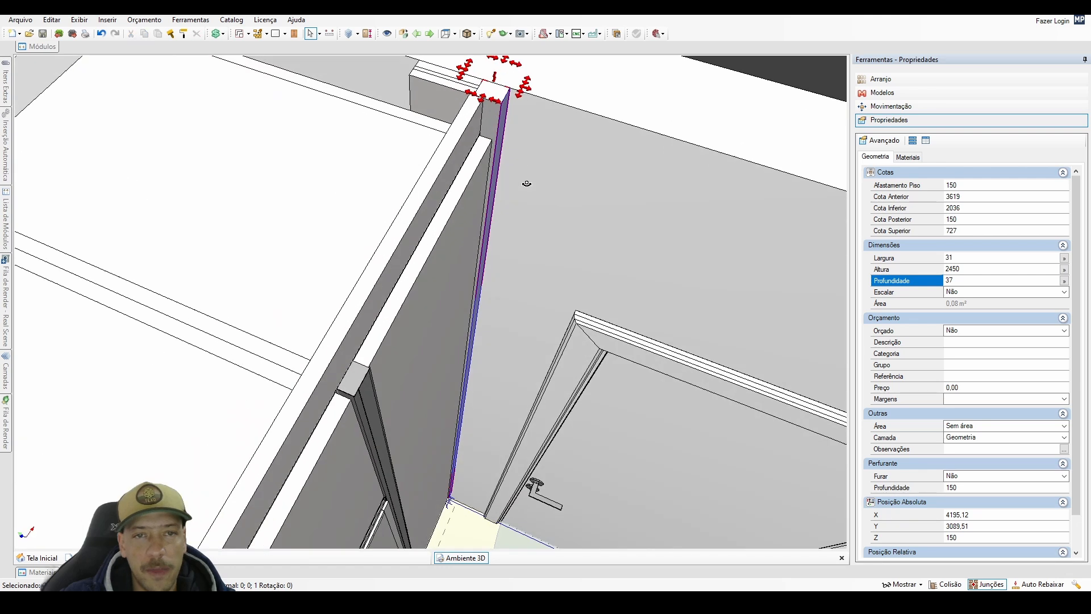
scroll(482, 117, up, 2)
middle_drag(482, 117, 413, 167)
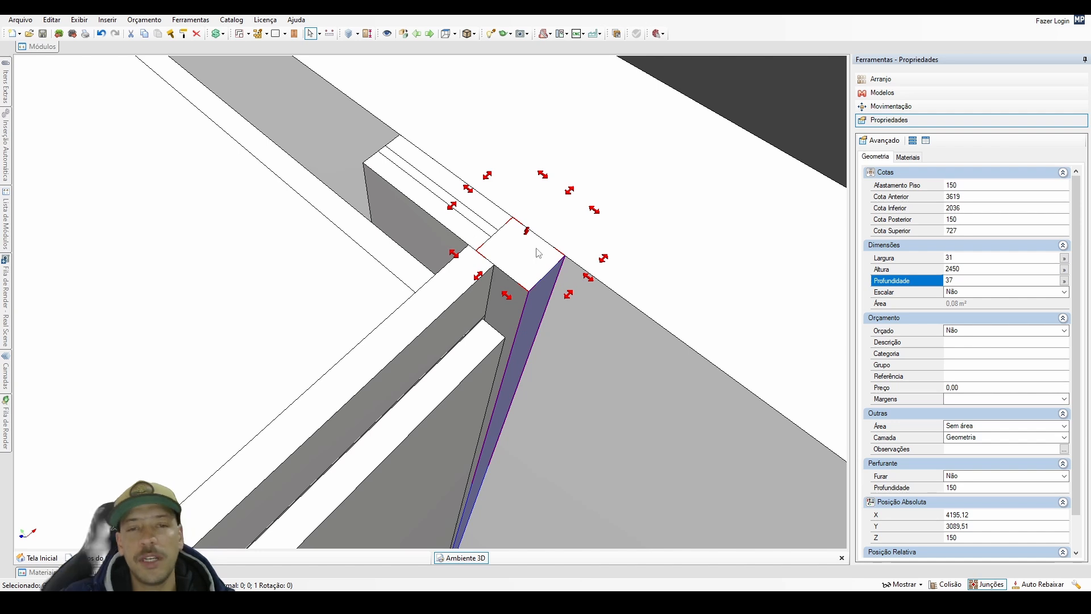
scroll(511, 293, down, 3)
middle_drag(535, 397, 452, 388)
click(345, 518)
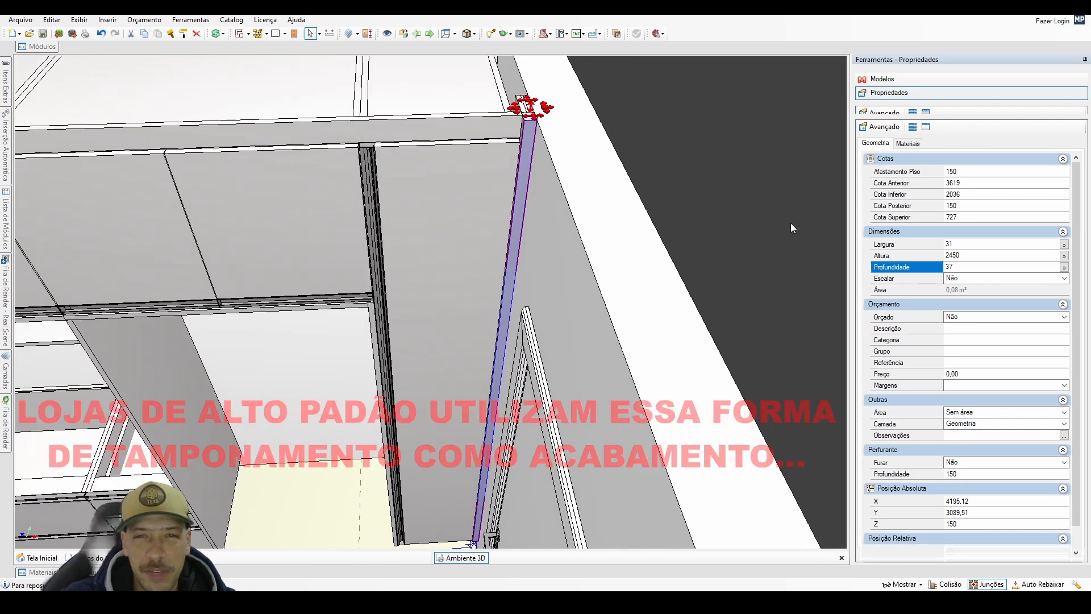
key(Escape)
middle_drag(463, 339, 541, 277)
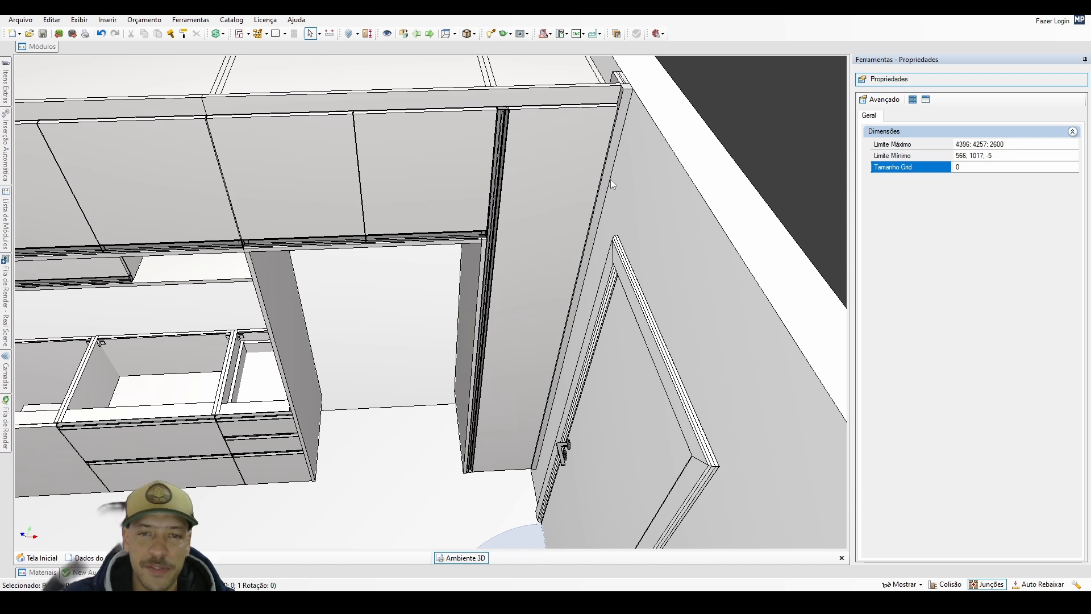
scroll(478, 325, down, 1)
middle_drag(473, 329, 575, 285)
scroll(485, 334, down, 1)
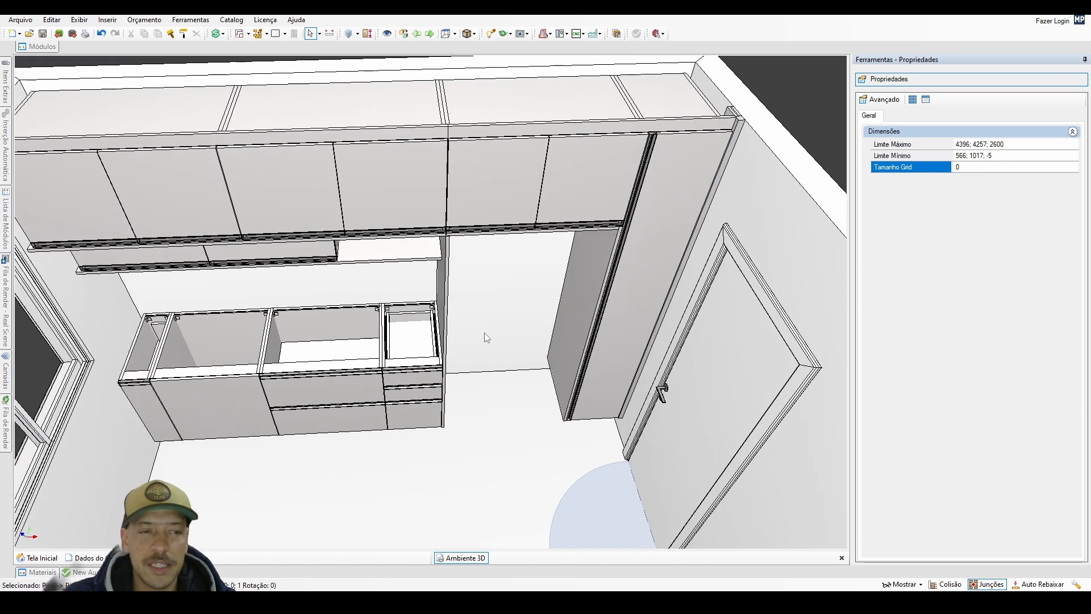
Duplicate the grouped side strips next to the tall cabinet, placing the copy directly above the originals at absolute Z 2600.
scroll(486, 336, down, 1)
click(725, 123)
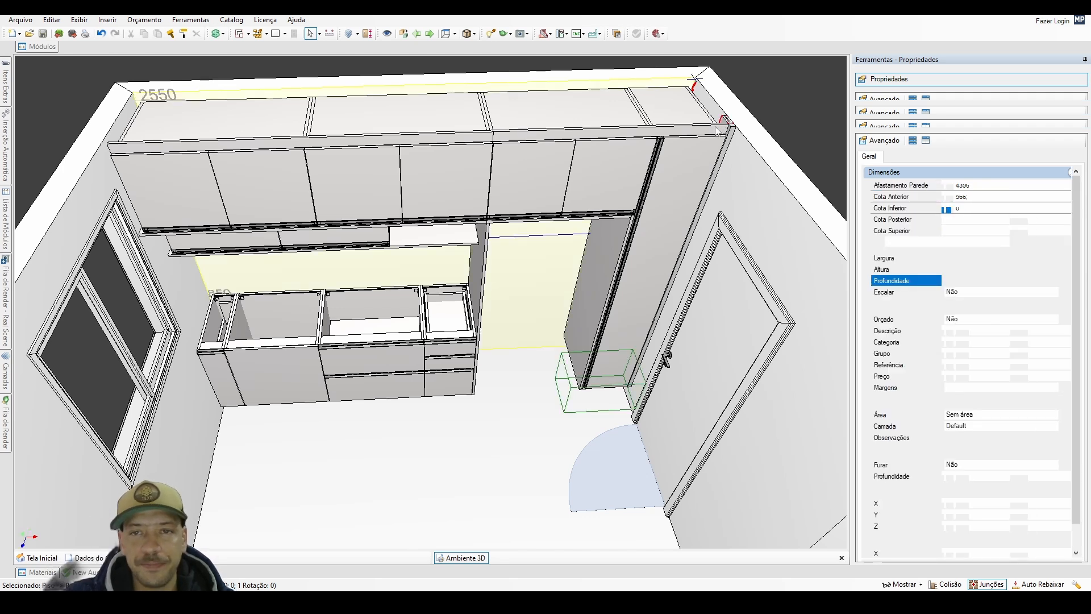
double_click(717, 130)
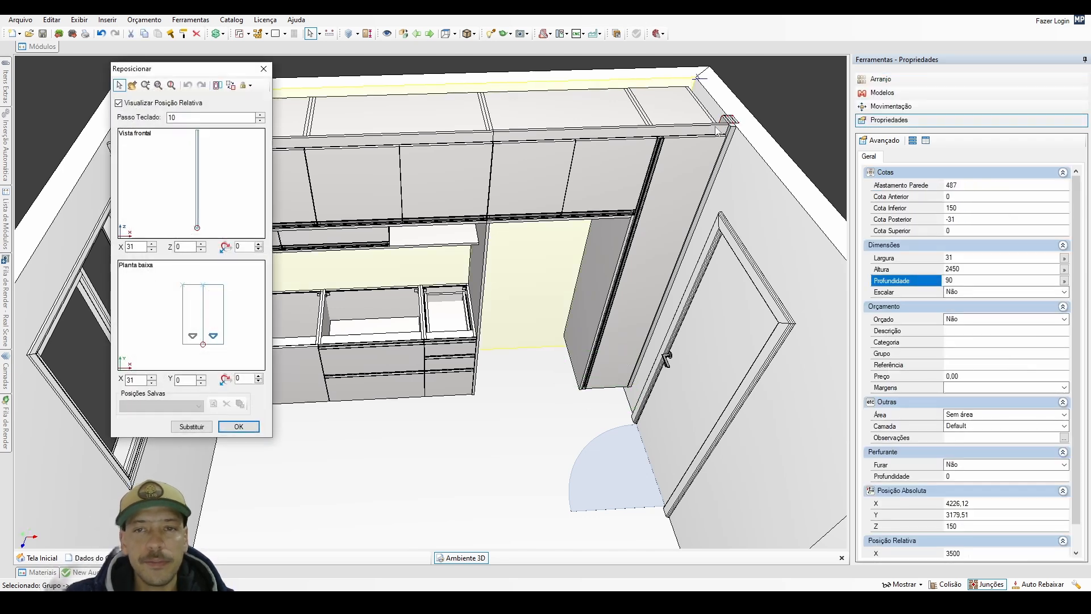
click(168, 175)
click(235, 426)
scroll(576, 189, down, 2)
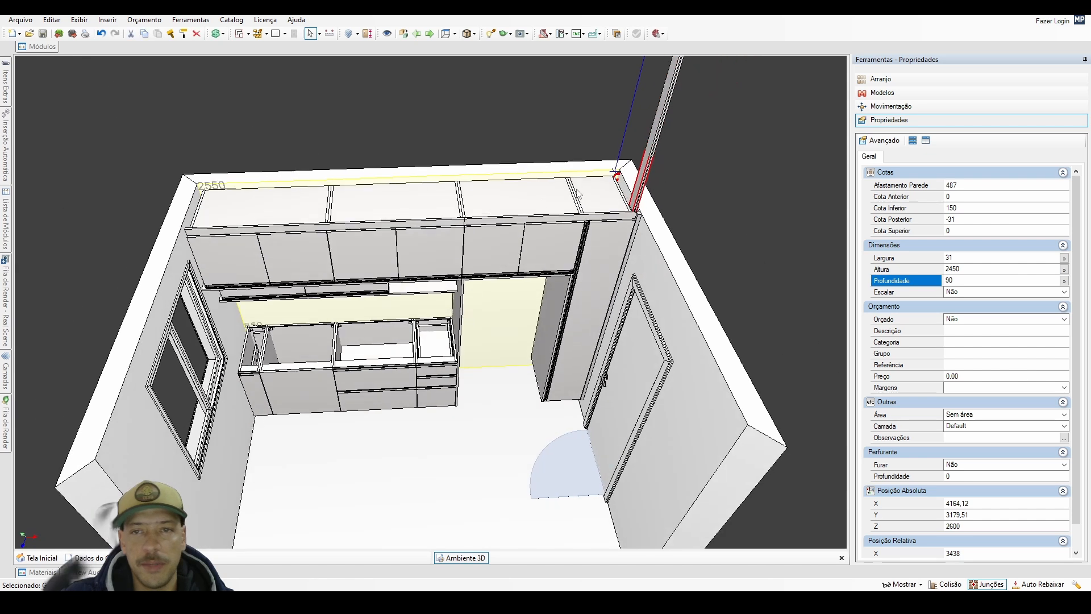
Ungroup the copied side strips above the tall cabinet and set the width of its panels to 720 mm.
right_click(656, 141)
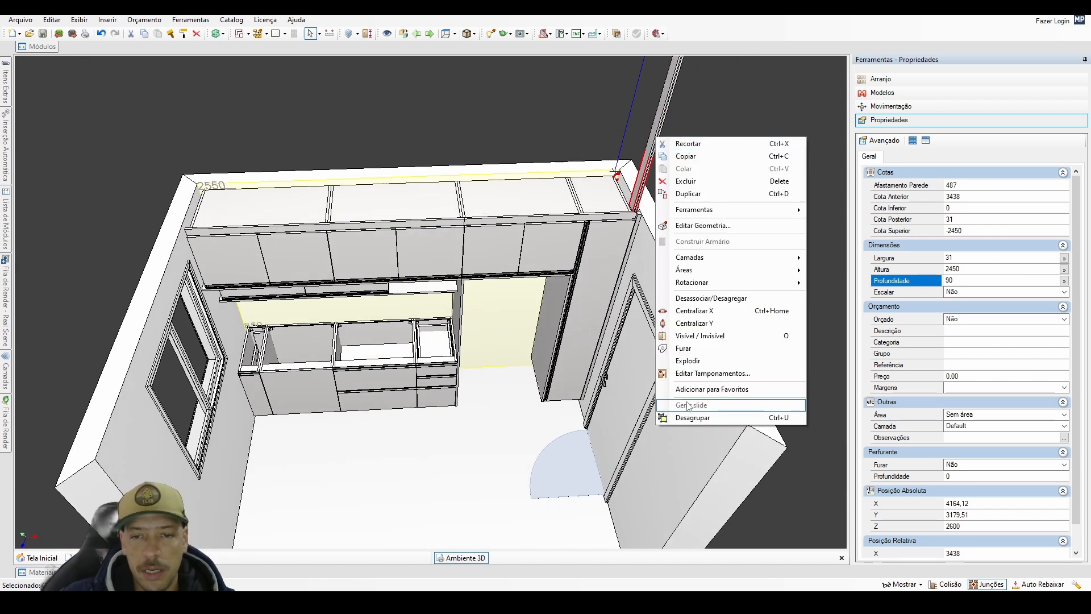
click(689, 415)
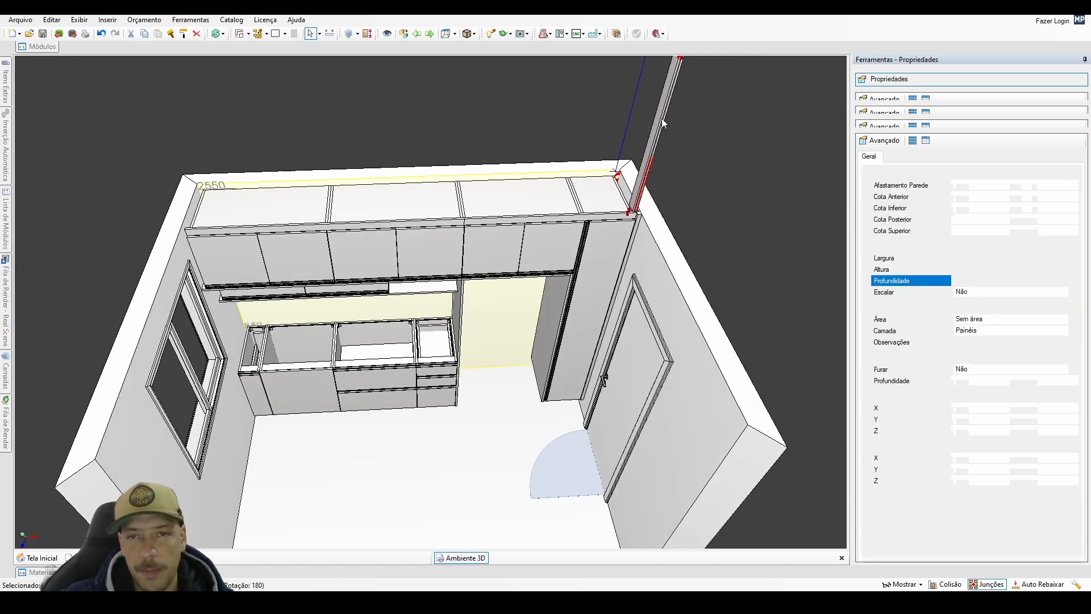
click(662, 123)
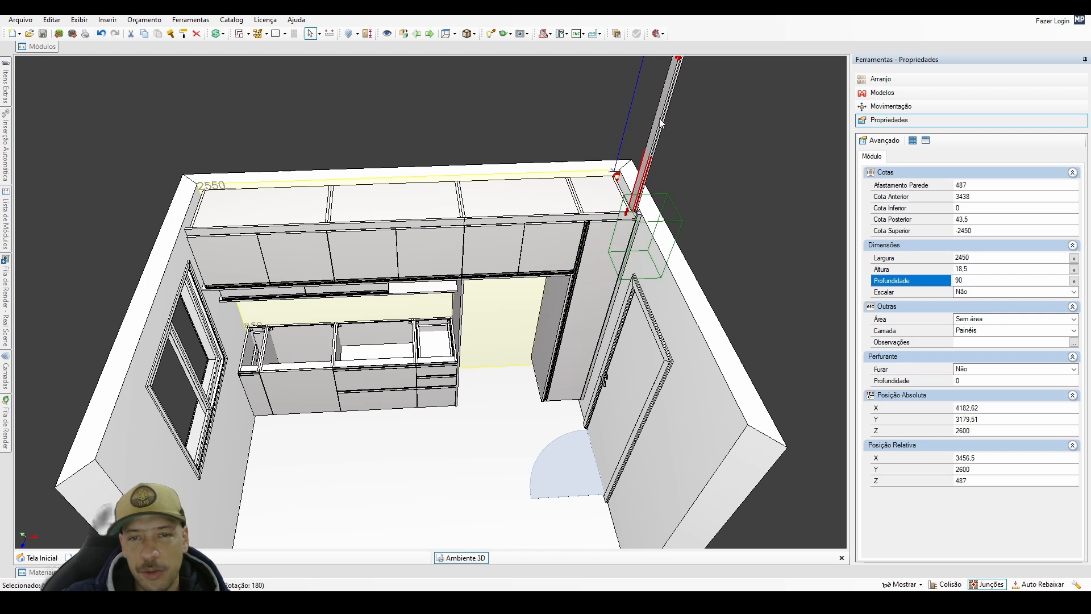
key(ctrl+i)
click(659, 118)
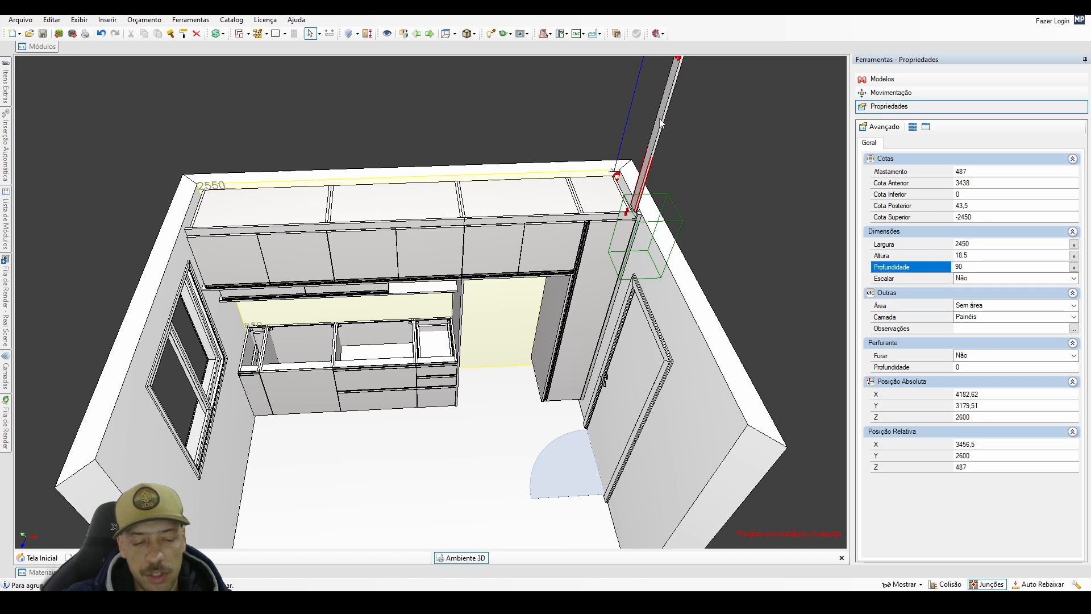
key(ctrl+z)
click(655, 132)
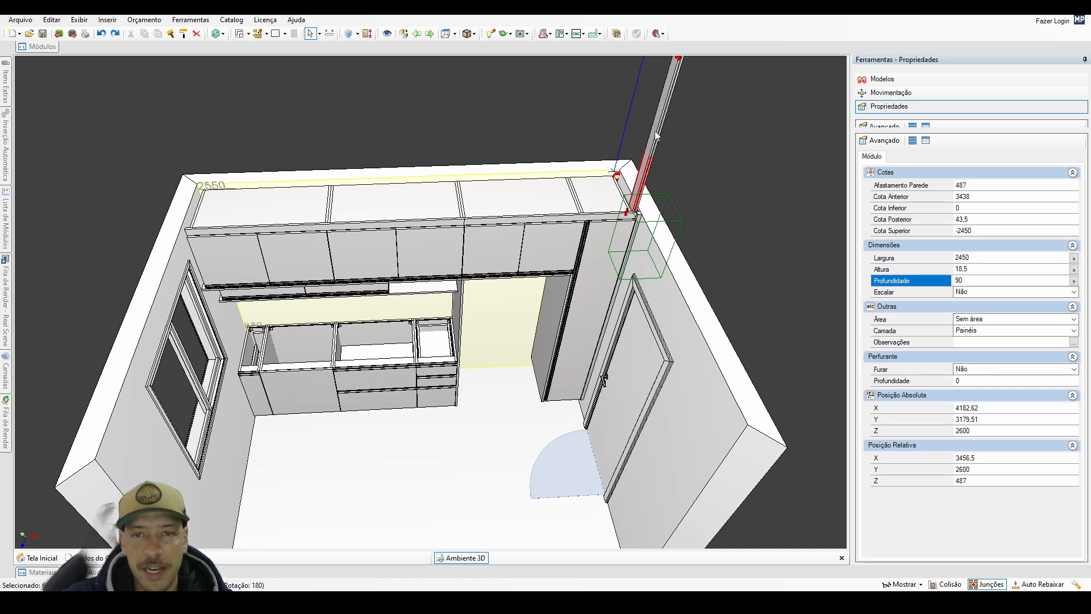
key(ctrl+y)
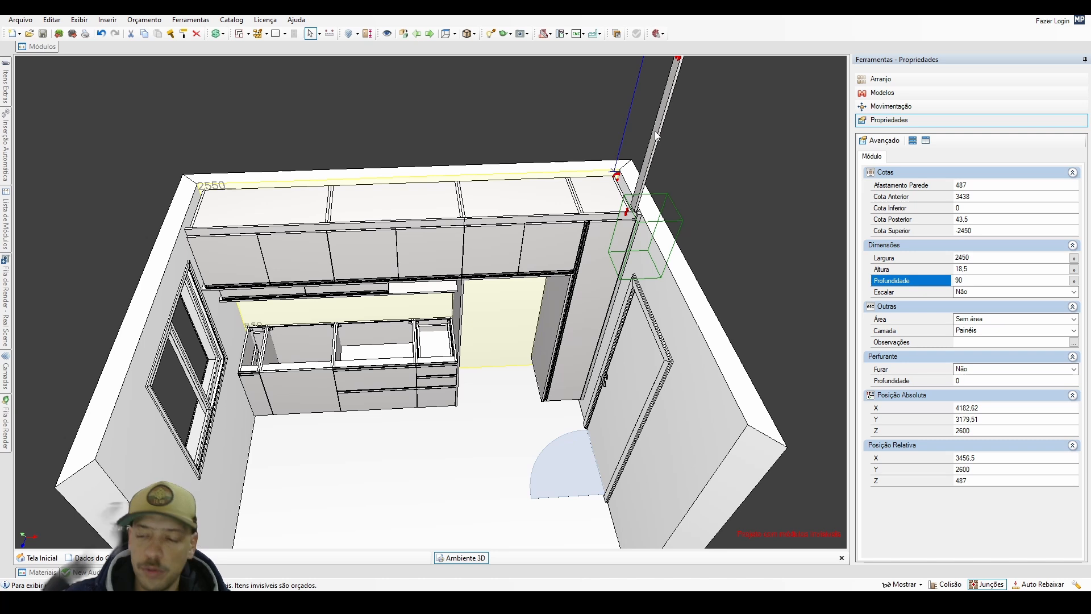
click(655, 136)
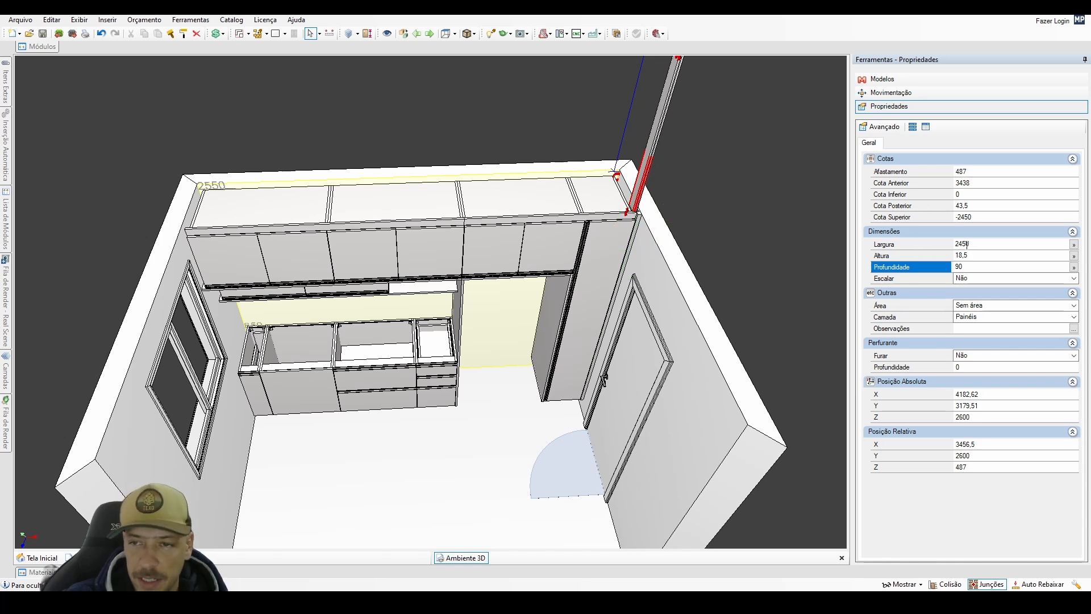
click(967, 244)
text(720)
key(Return)
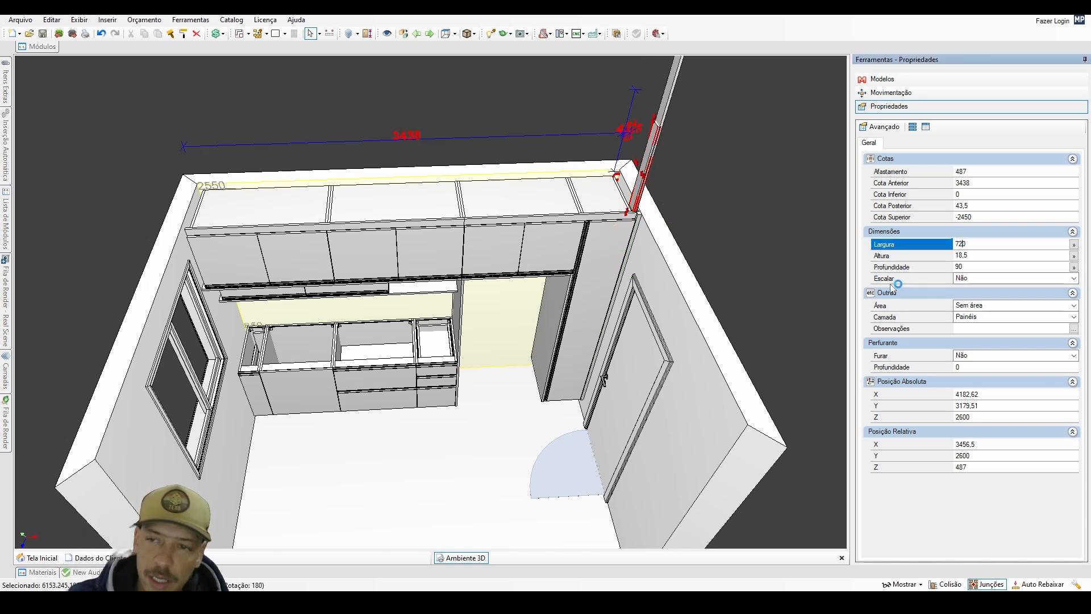
Regroup the shortened panels and move the group to the base cabinets' window-wall end at relative X 1 and absolute Z 150.
right_click(649, 157)
click(689, 427)
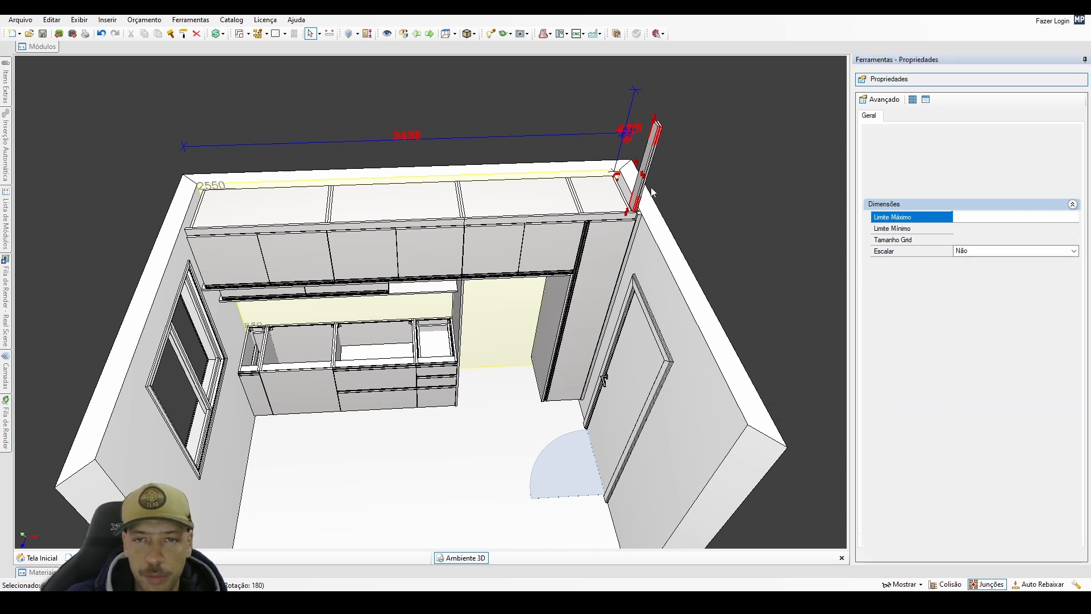
click(649, 165)
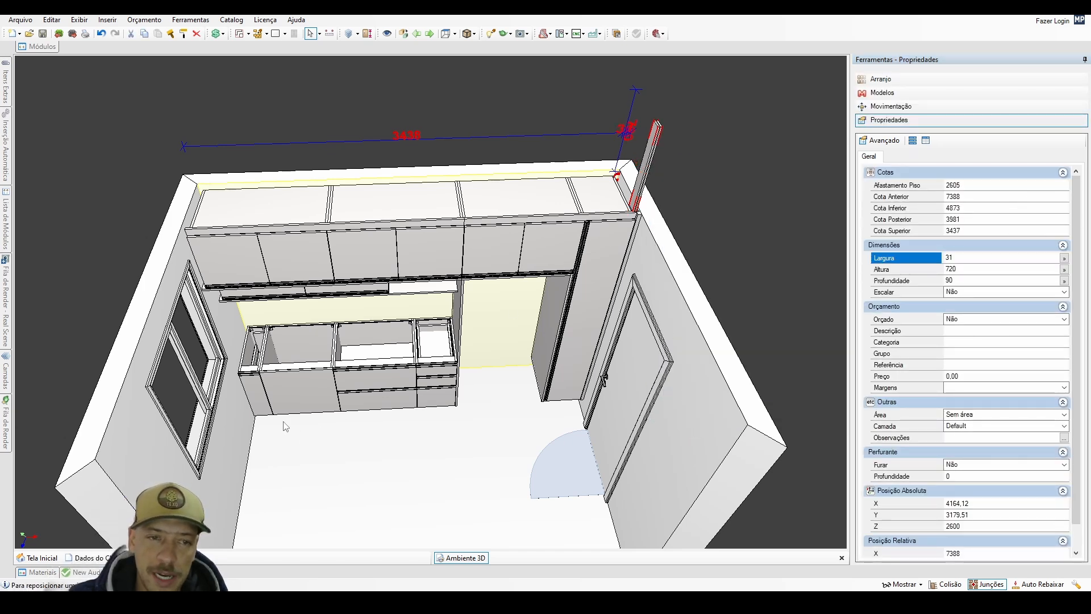
key(space)
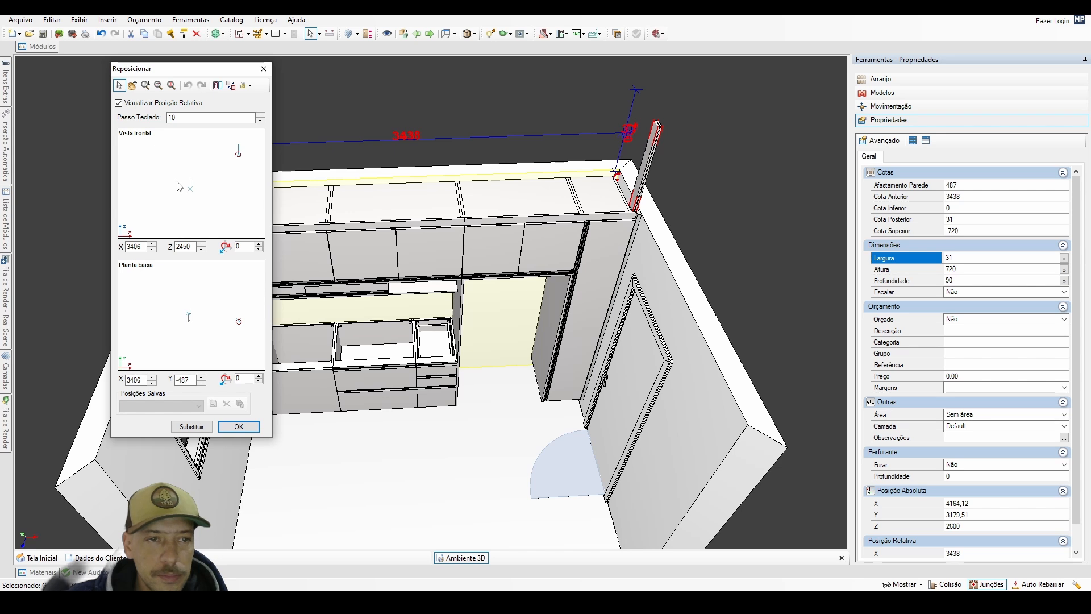
click(191, 427)
click(239, 427)
scroll(249, 410, up, 3)
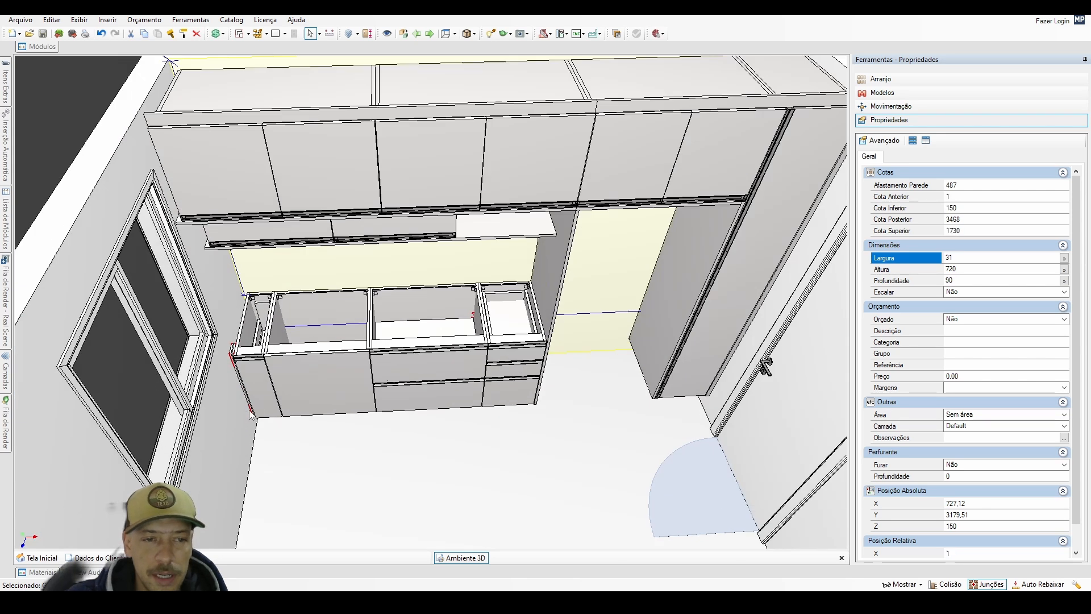
scroll(250, 414, up, 4)
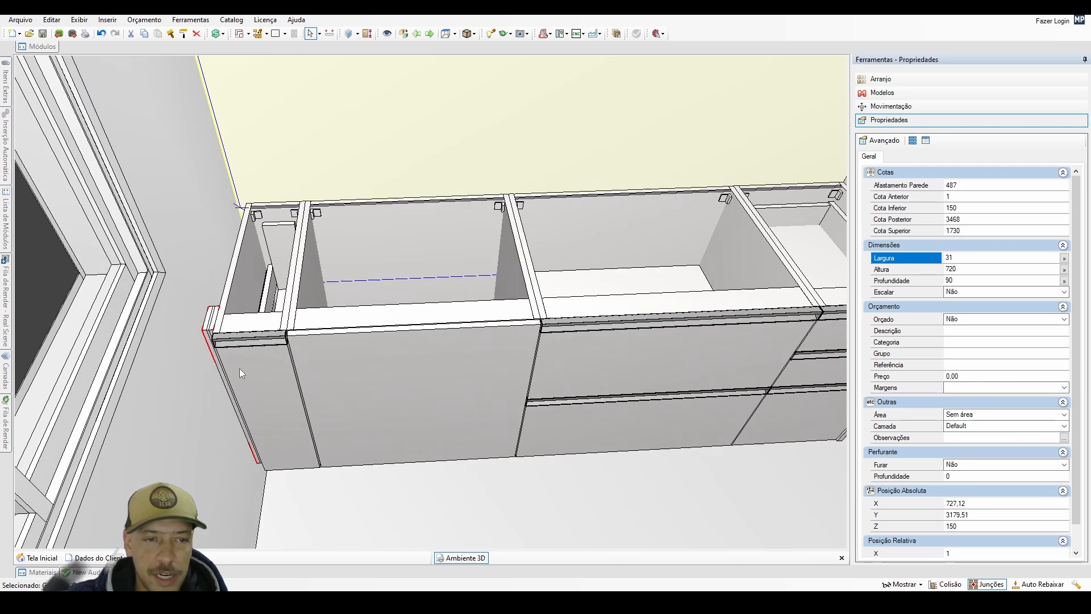
Duplicate the tall cabinet's vertical front strip at relative X -31, Y 0, Z 0 and set the copy's height to 720 mm.
scroll(241, 370, down, 5)
middle_drag(398, 390, 358, 414)
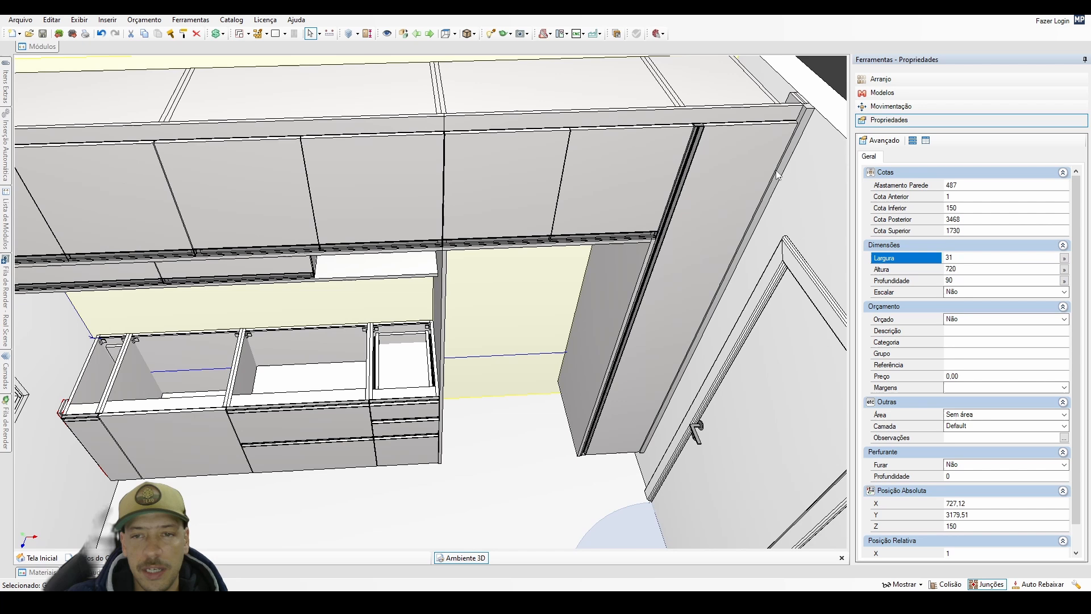
click(802, 136)
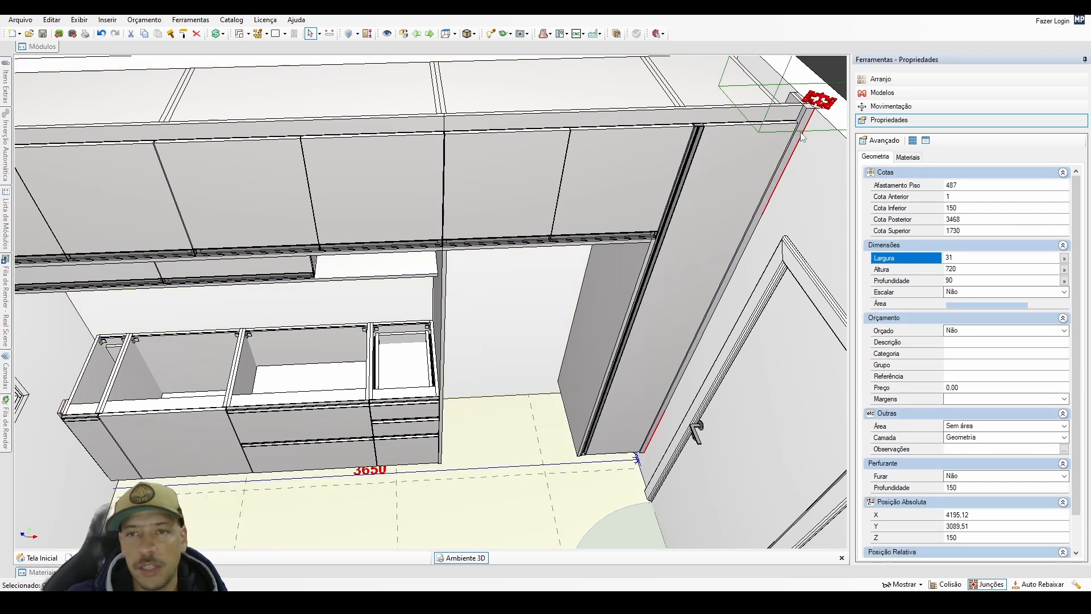
double_click(801, 133)
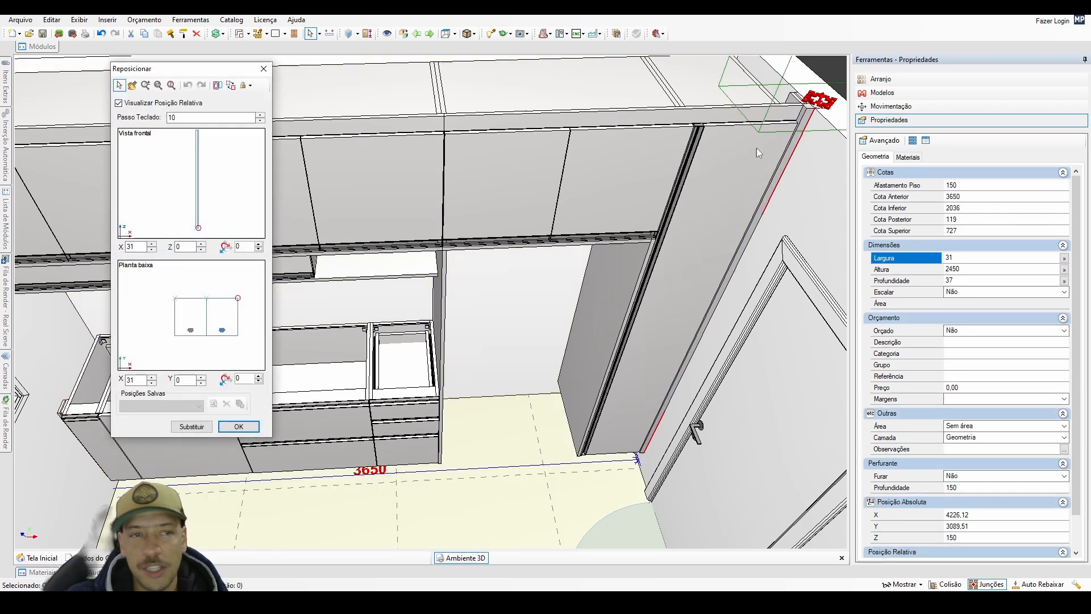
click(157, 209)
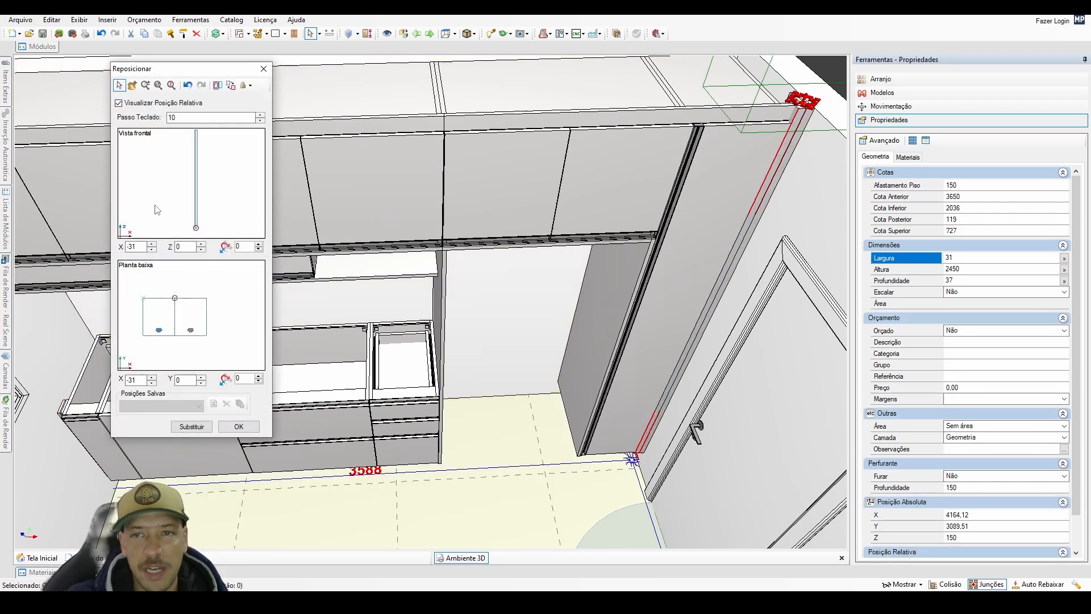
click(238, 427)
click(953, 270)
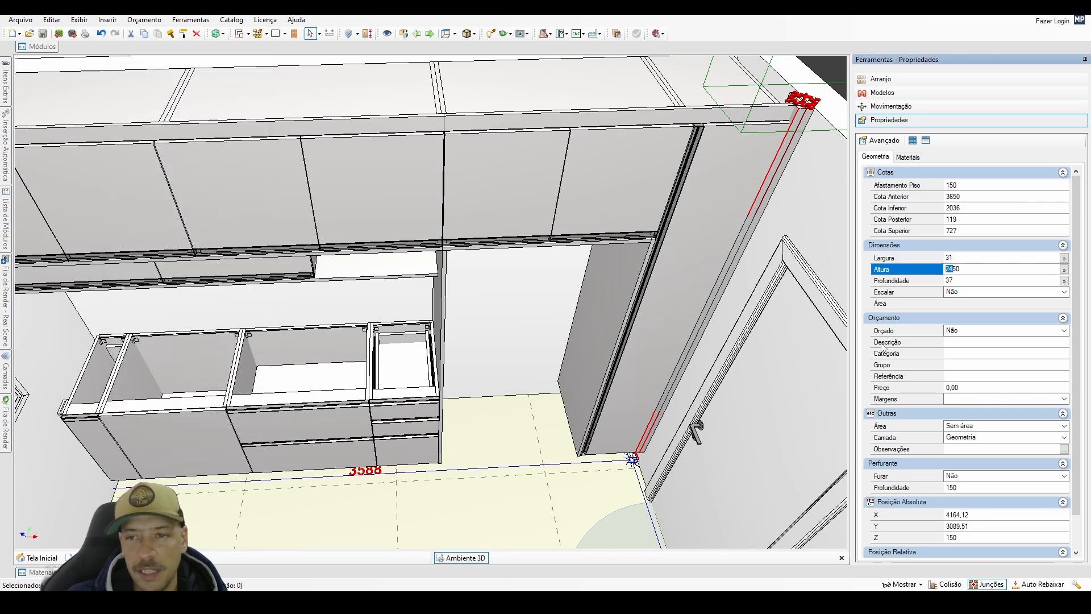
text(720)
key(Return)
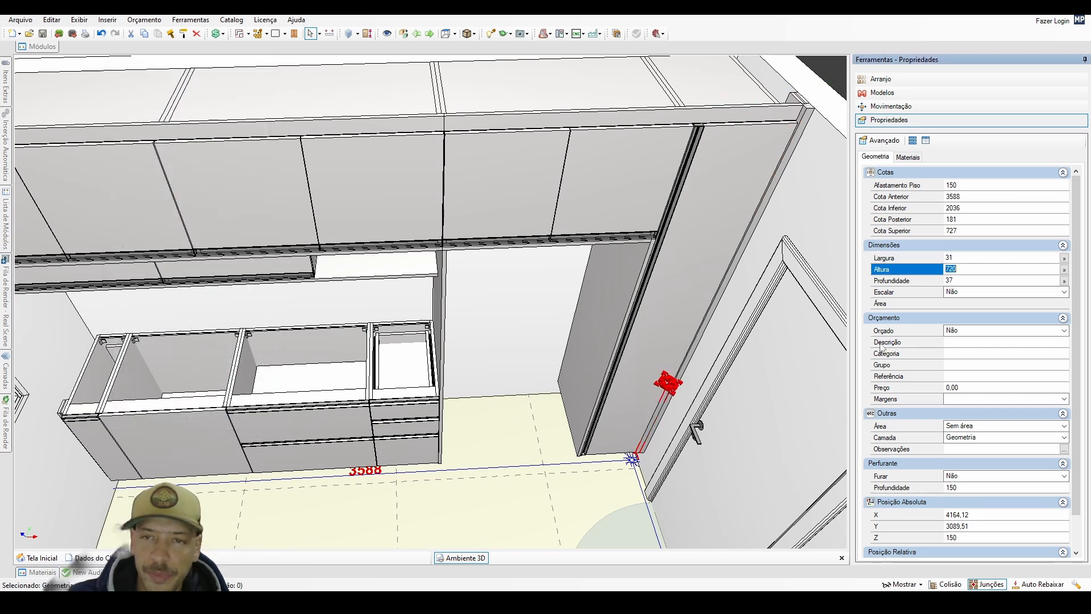
Move the 720 mm front strip to the base cabinets' window-wall end at relative X -31, Y -577, Z 0.
click(659, 416)
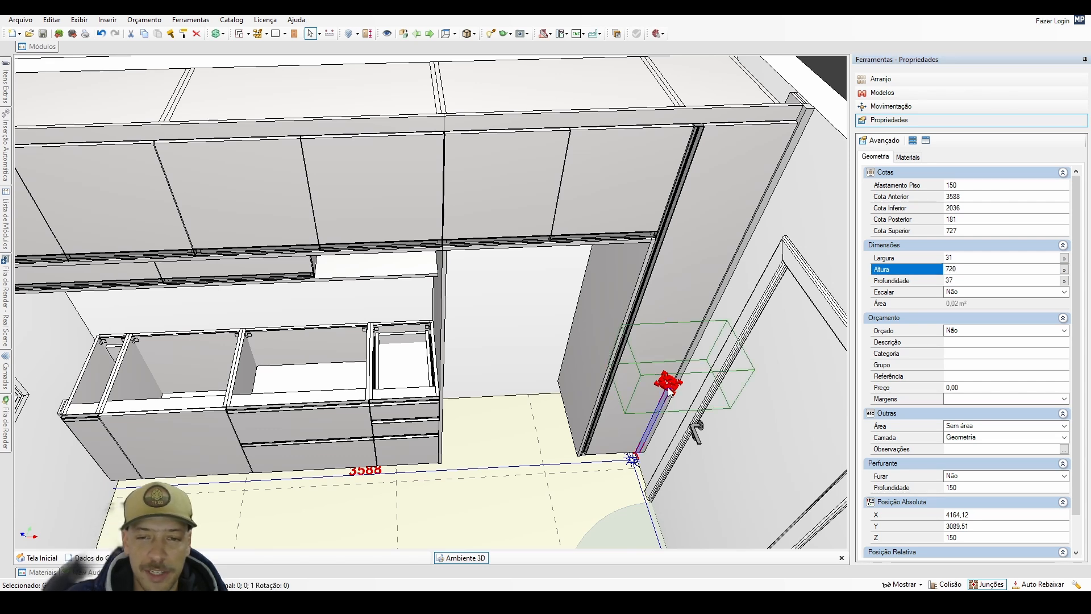
click(670, 392)
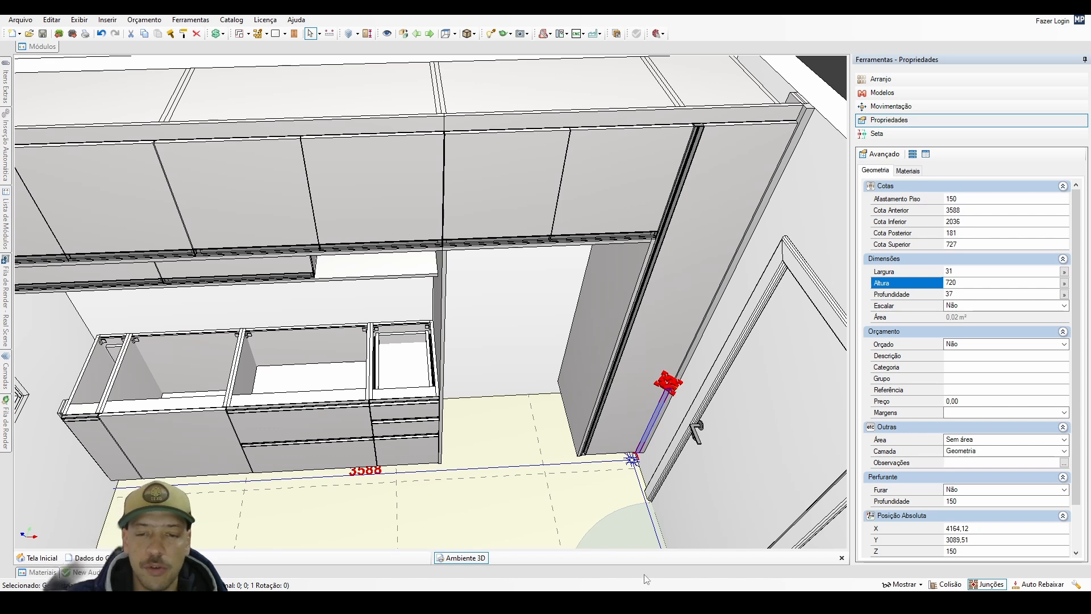
click(675, 388)
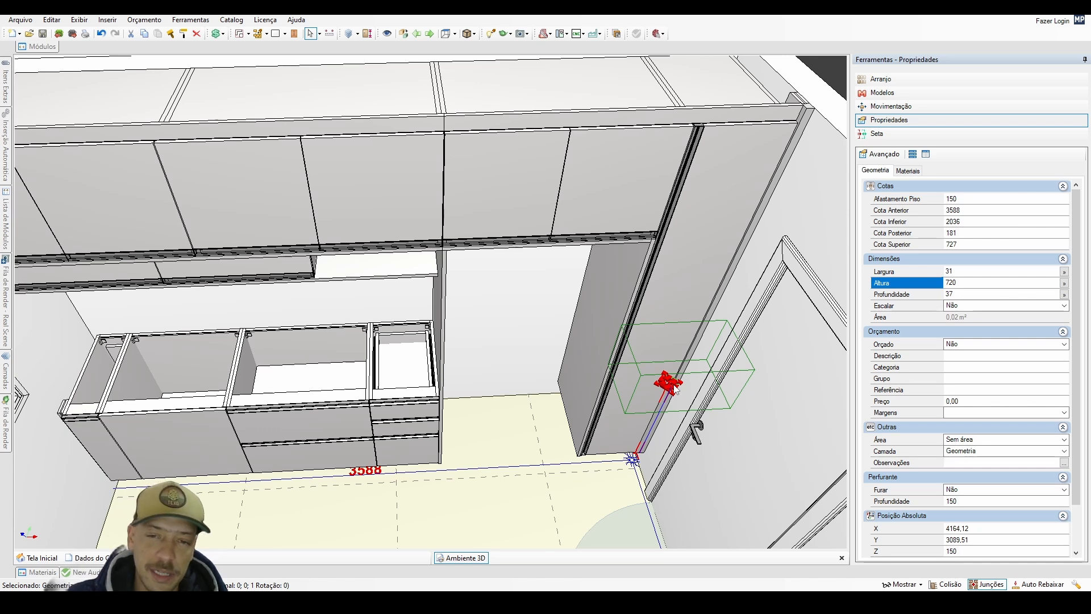
click(137, 455)
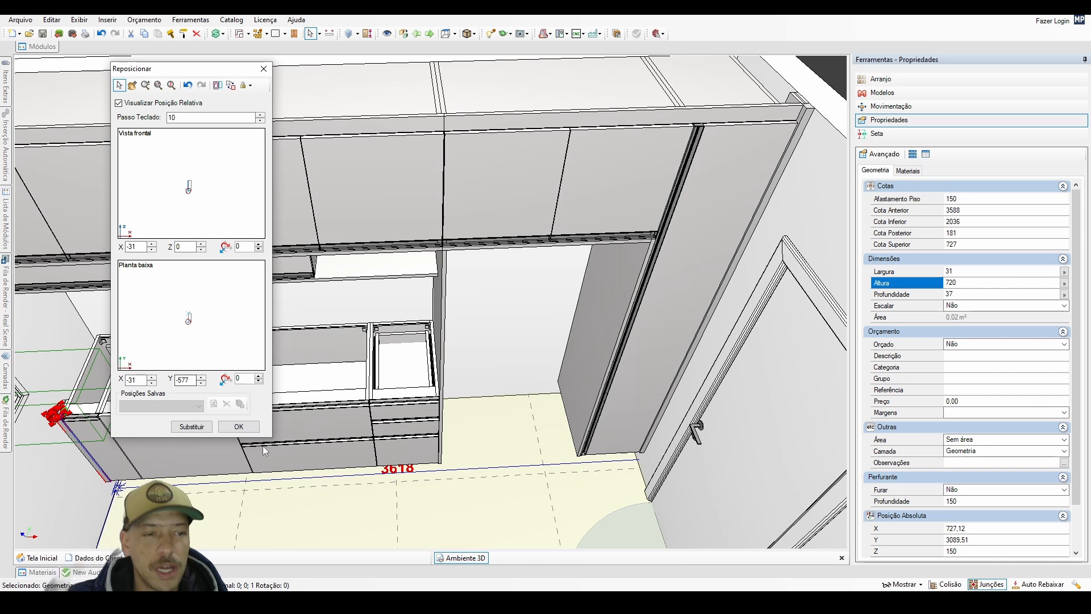
click(238, 427)
Duplicate the base cabinets' front strip at relative X 31, Y 0, Z 720 and set the copy's height to 360 mm.
middle_drag(71, 447, 179, 415)
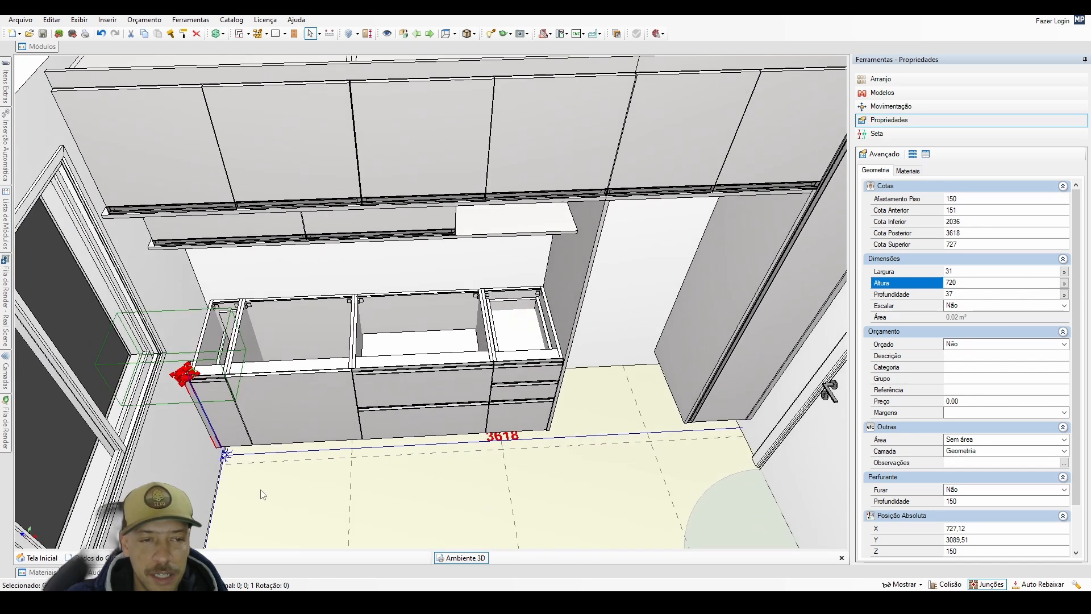
middle_drag(303, 462, 233, 428)
key(ctrl+d)
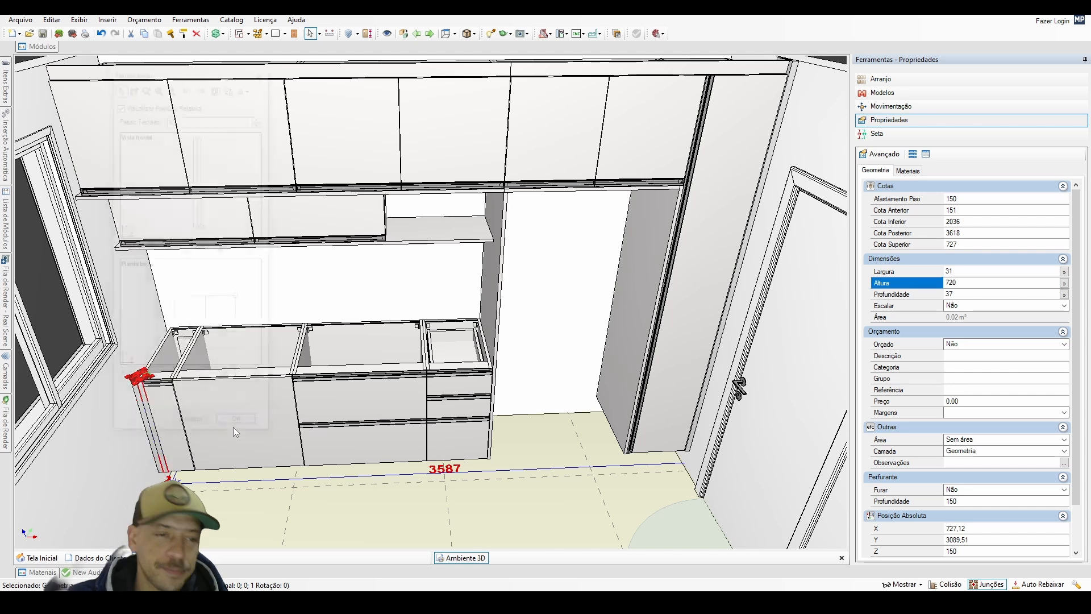
click(212, 170)
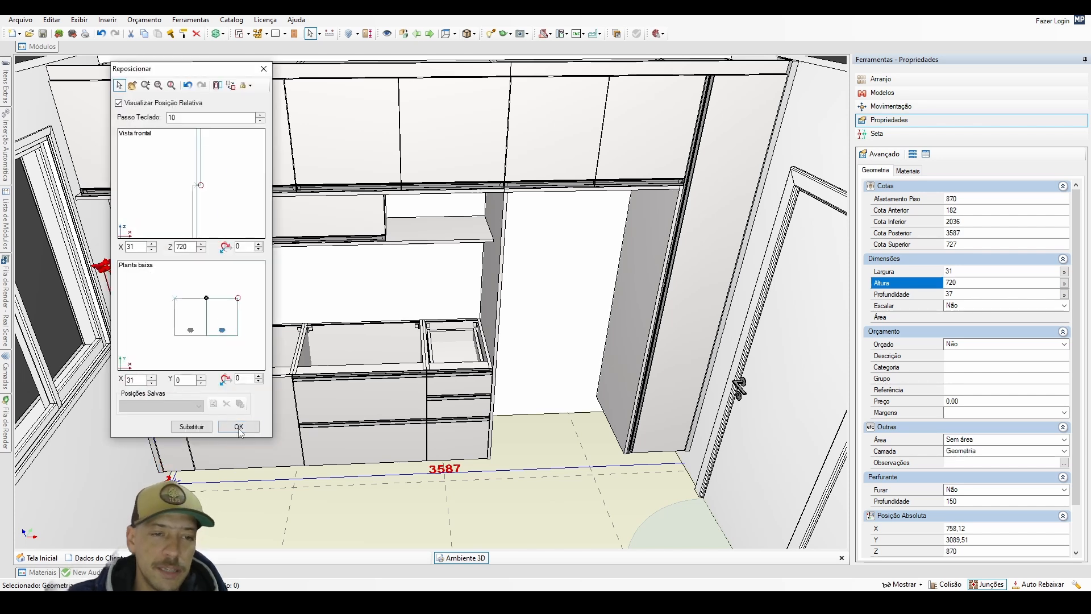
click(239, 426)
click(955, 283)
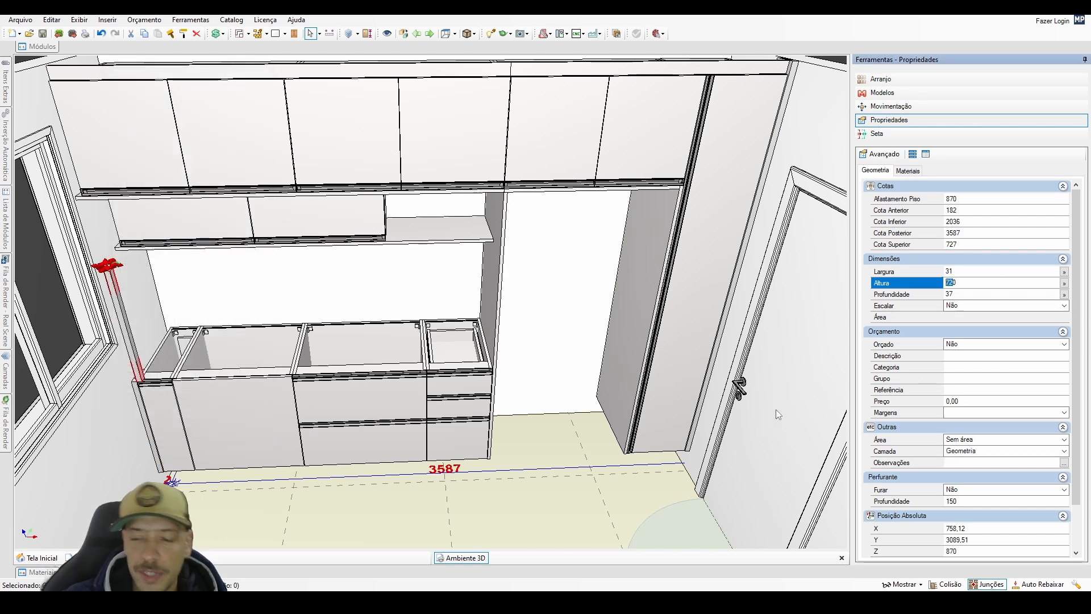
text(360)
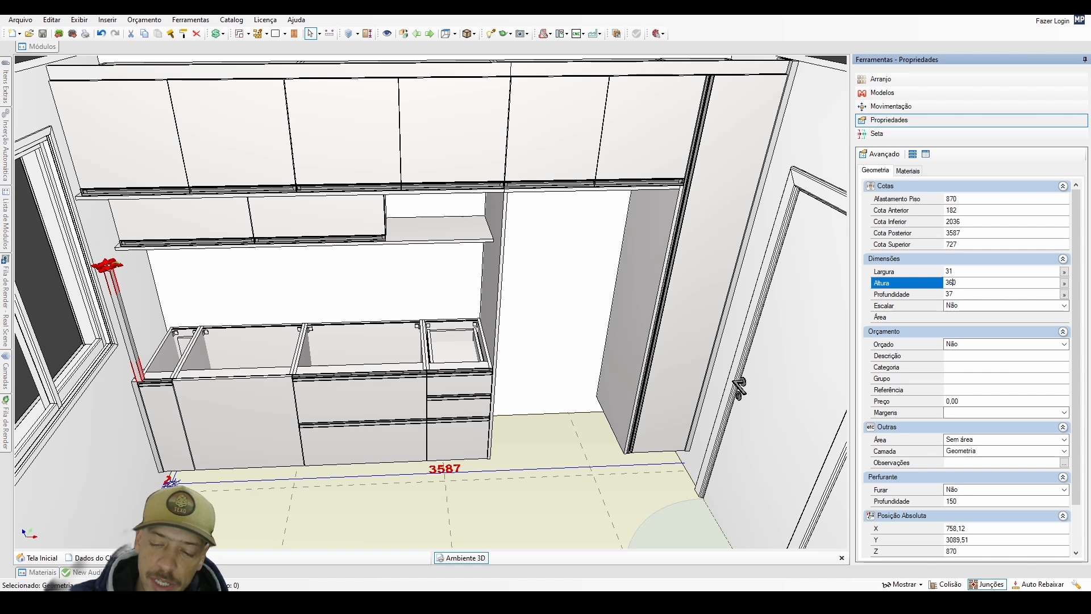
key(Return)
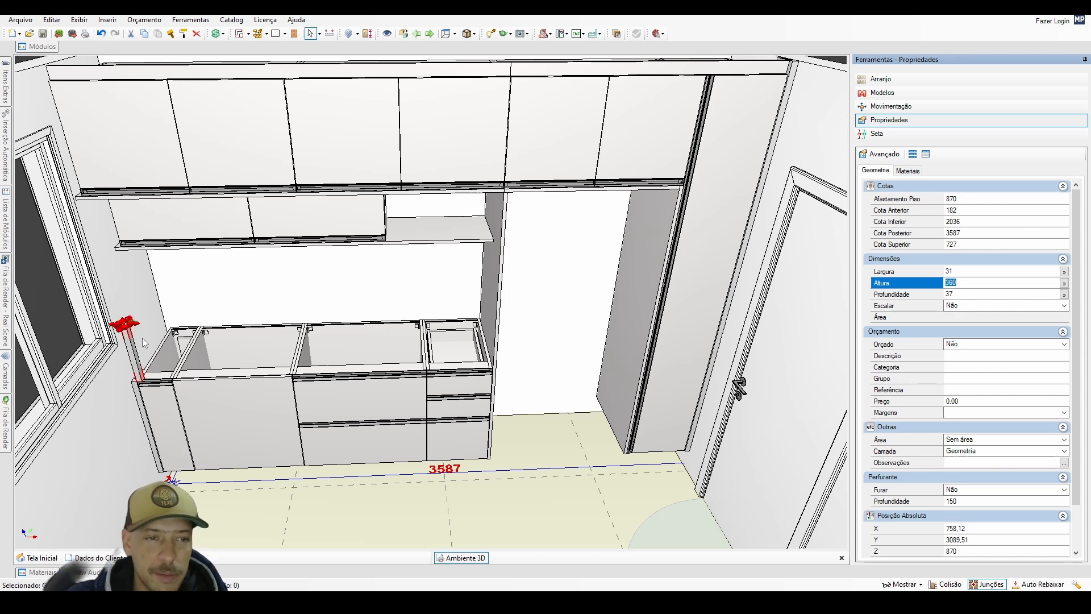
Set the height of the shallow wall cabinets above the worktop area to 360 mm.
click(351, 228)
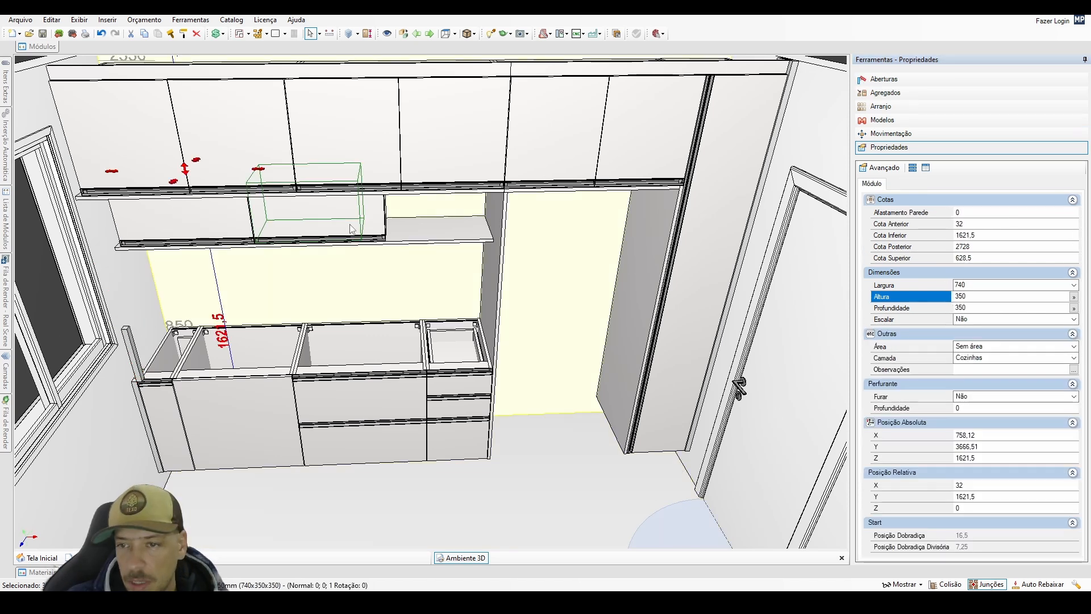
drag(960, 284, 963, 286)
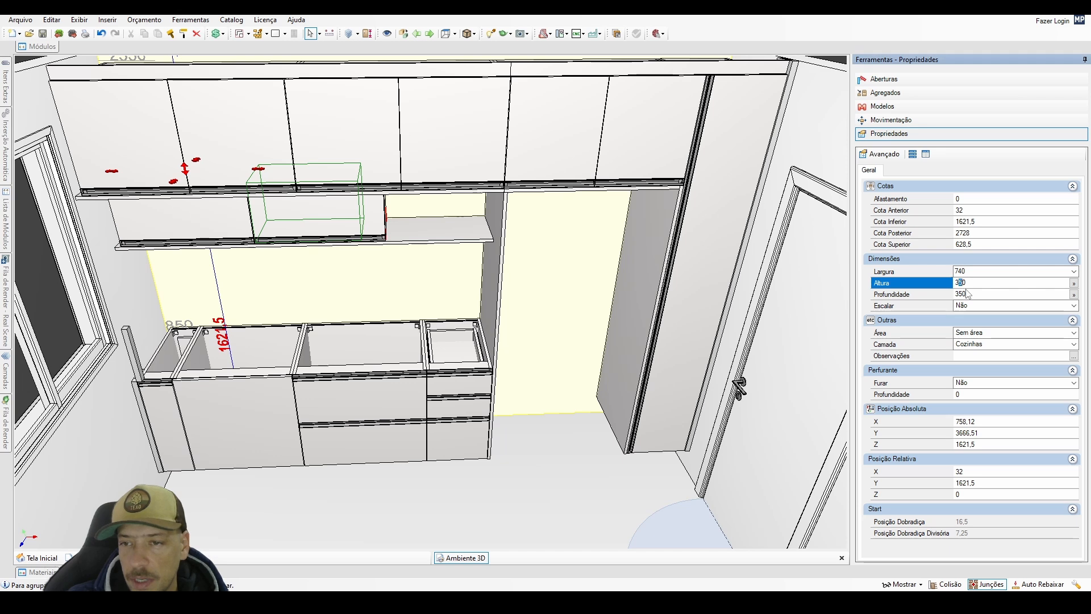
text(6)
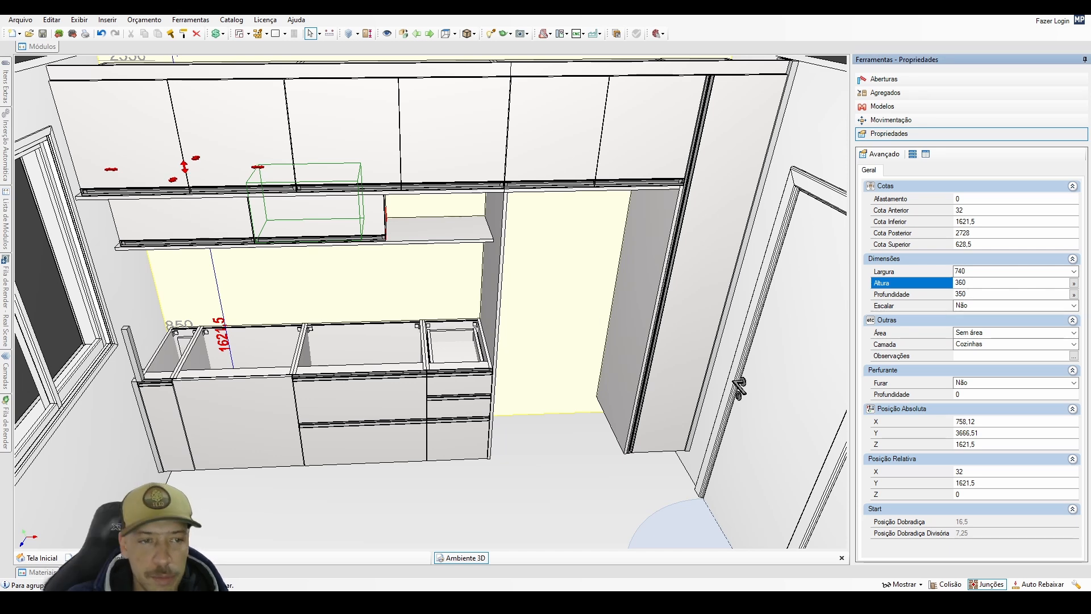
Move the 360 mm front strip onto the window-wall front end of the shelf under the shallow wall cabinets, at relative X 0, Y -577, Z 18.5.
key(Return)
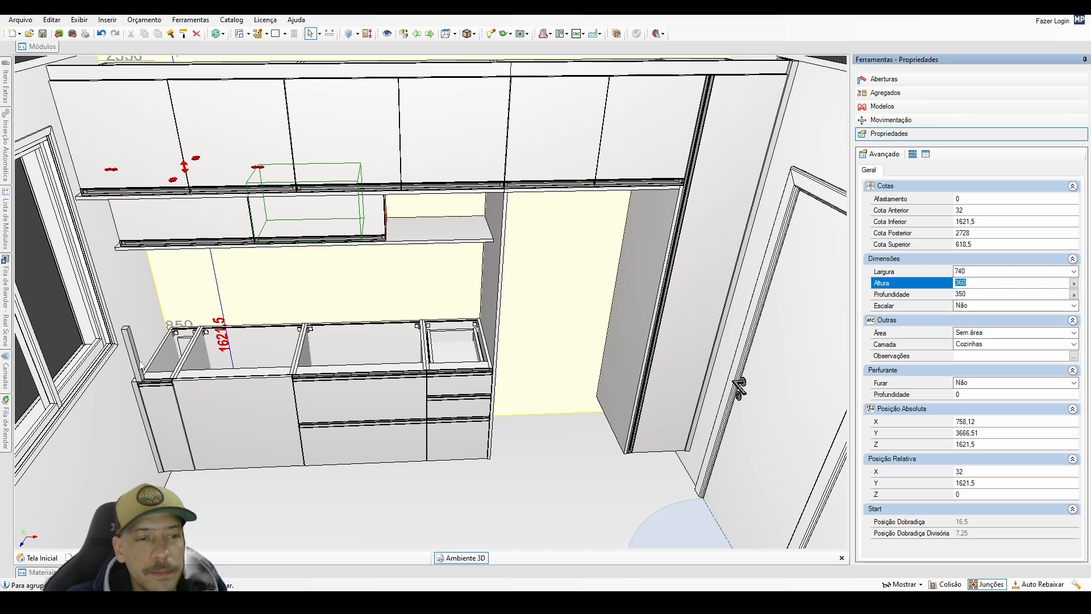
click(141, 367)
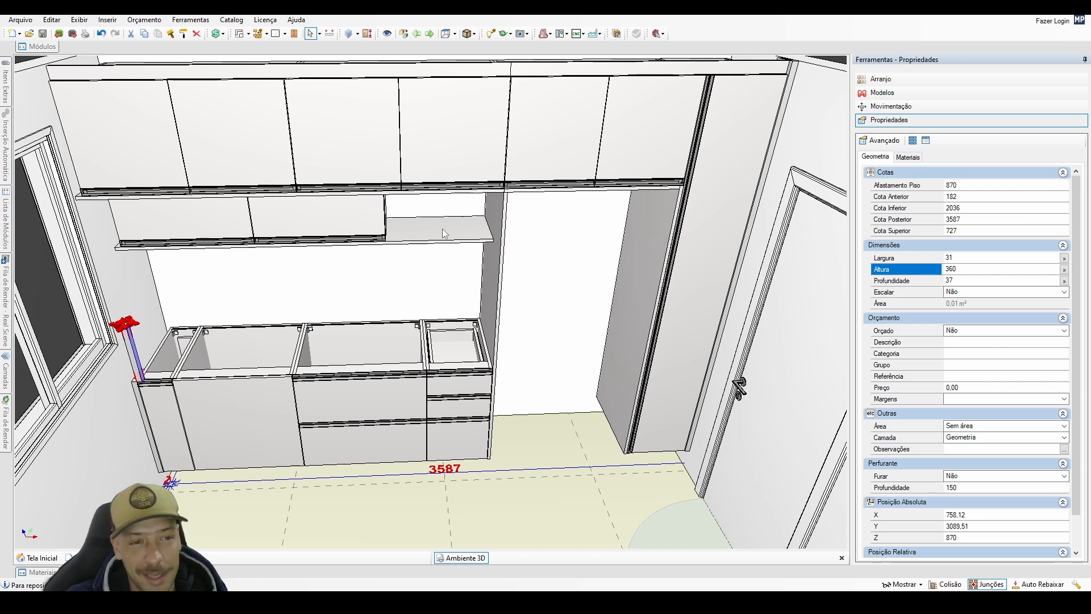
key(Return)
click(149, 152)
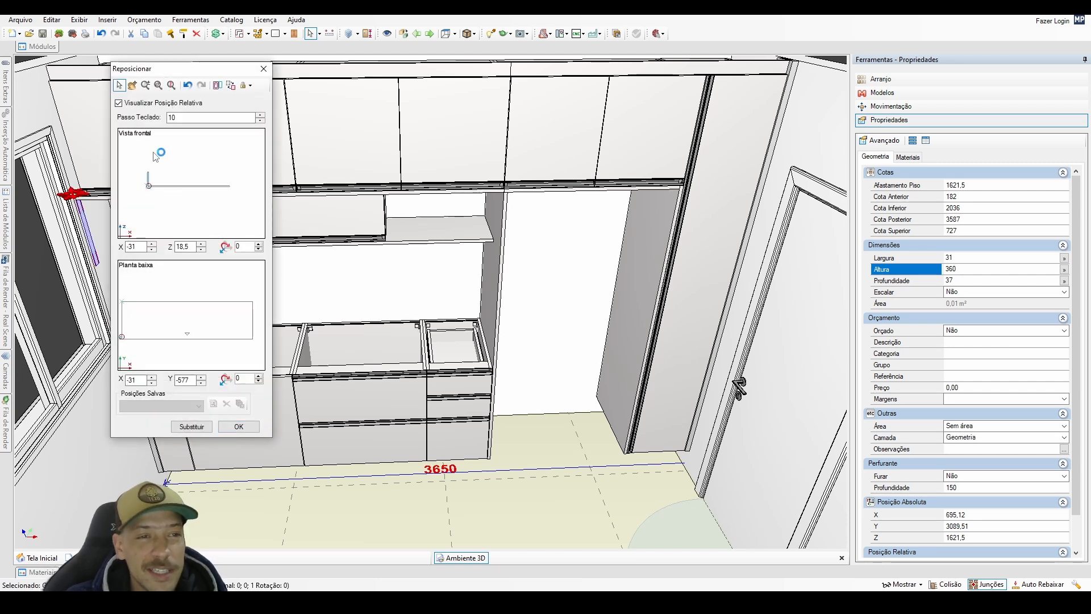
click(158, 152)
click(138, 334)
click(239, 426)
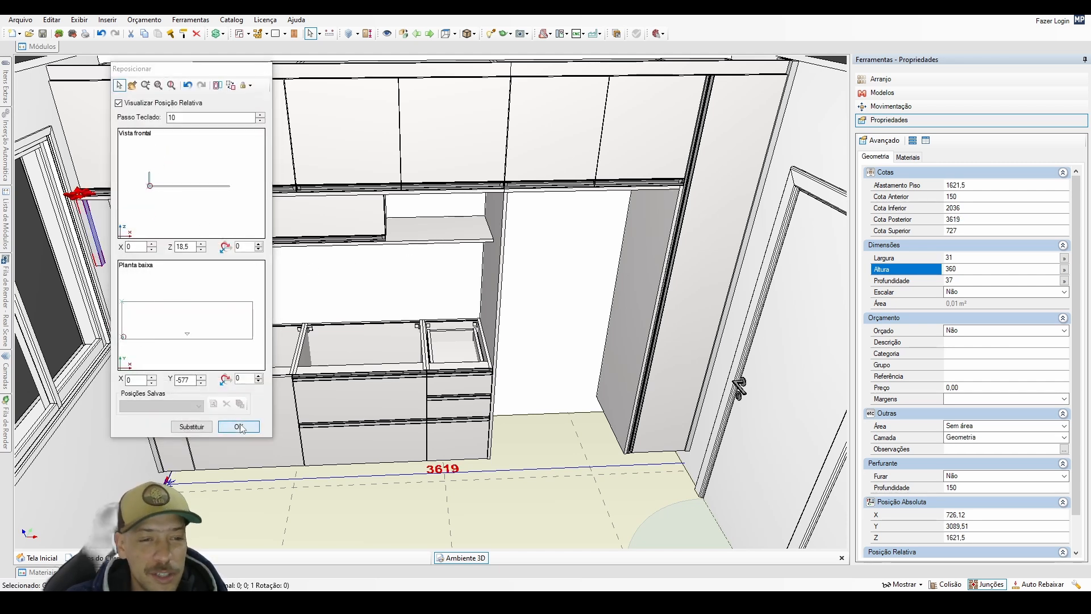
middle_drag(218, 364, 122, 307)
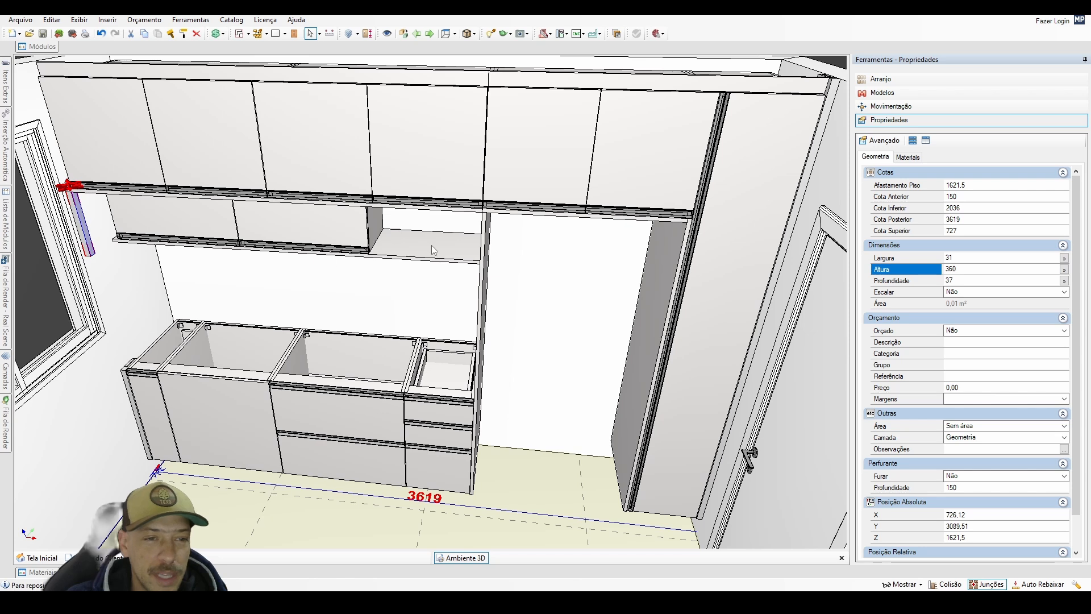
key(Return)
click(135, 316)
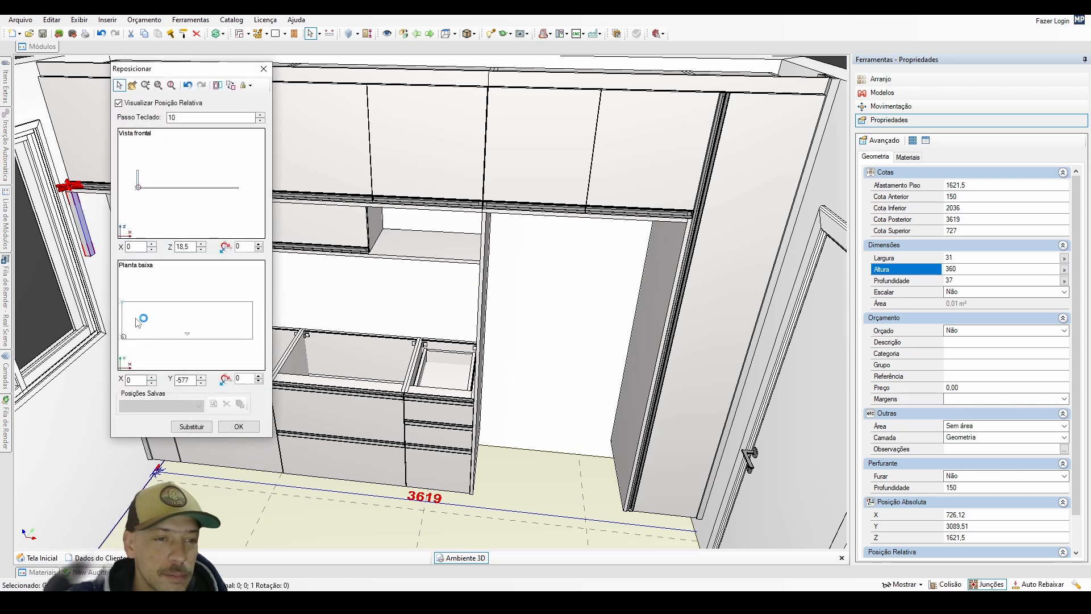
click(239, 425)
Replace the shelf under the shallow wall cabinets with the 18 mm panel 2700 x 18 x 1800 using quick substitution.
click(418, 247)
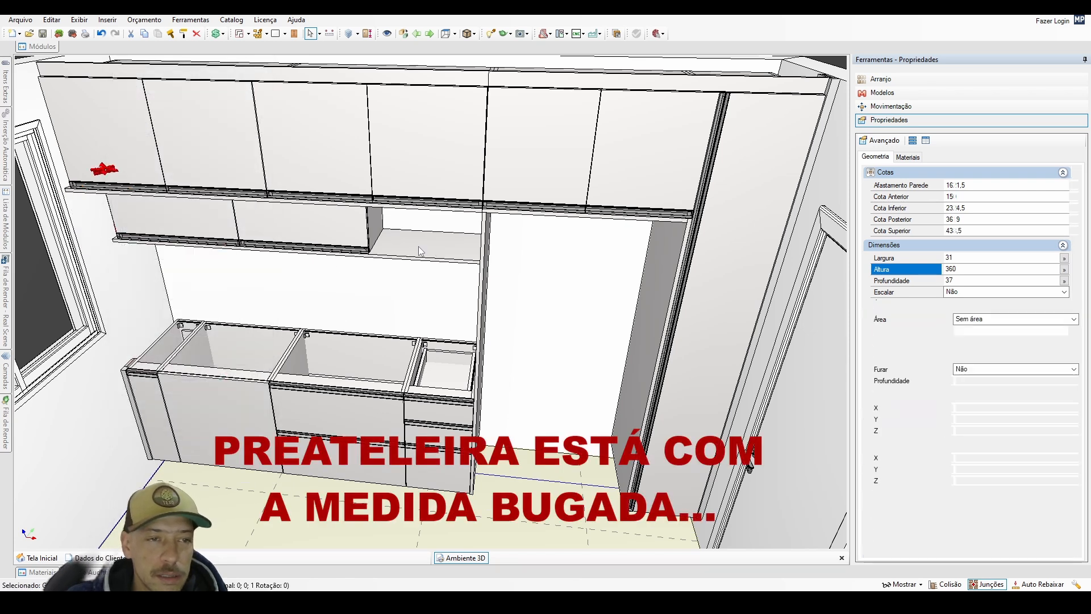
middle_drag(419, 247, 446, 237)
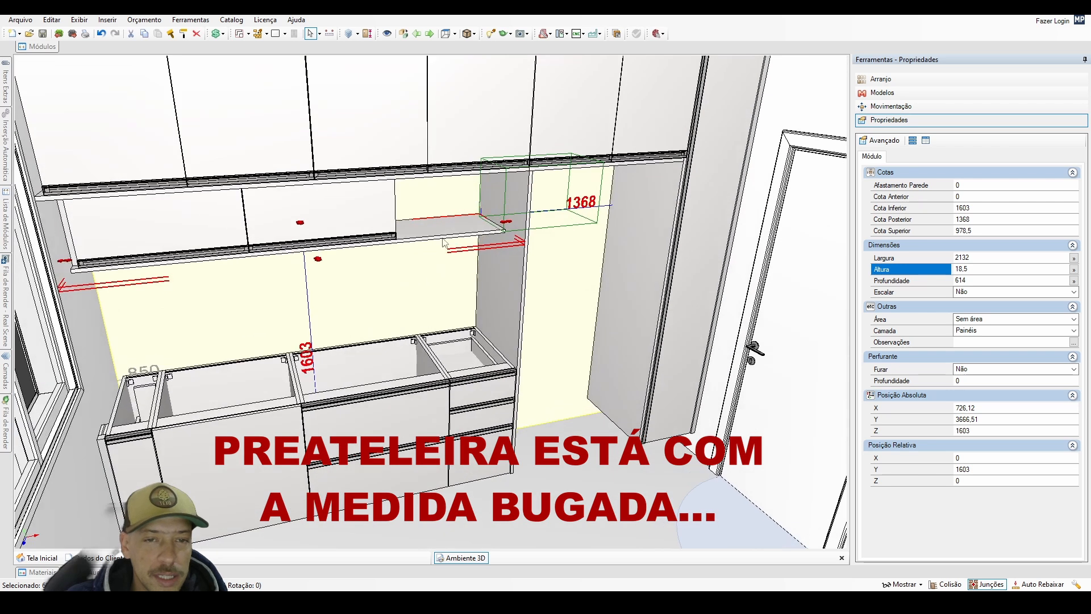
click(38, 46)
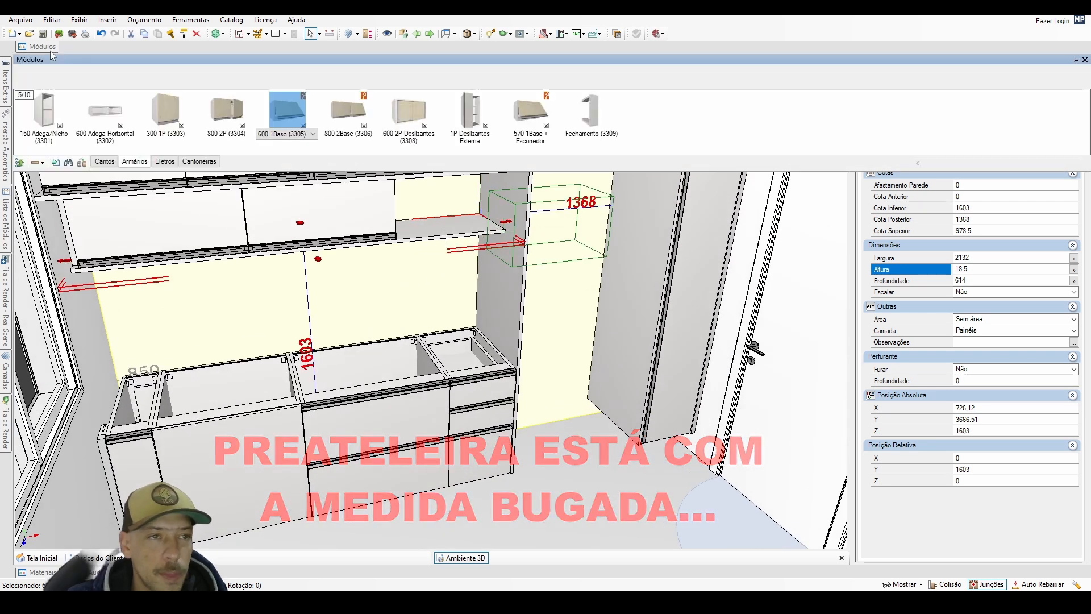
click(304, 71)
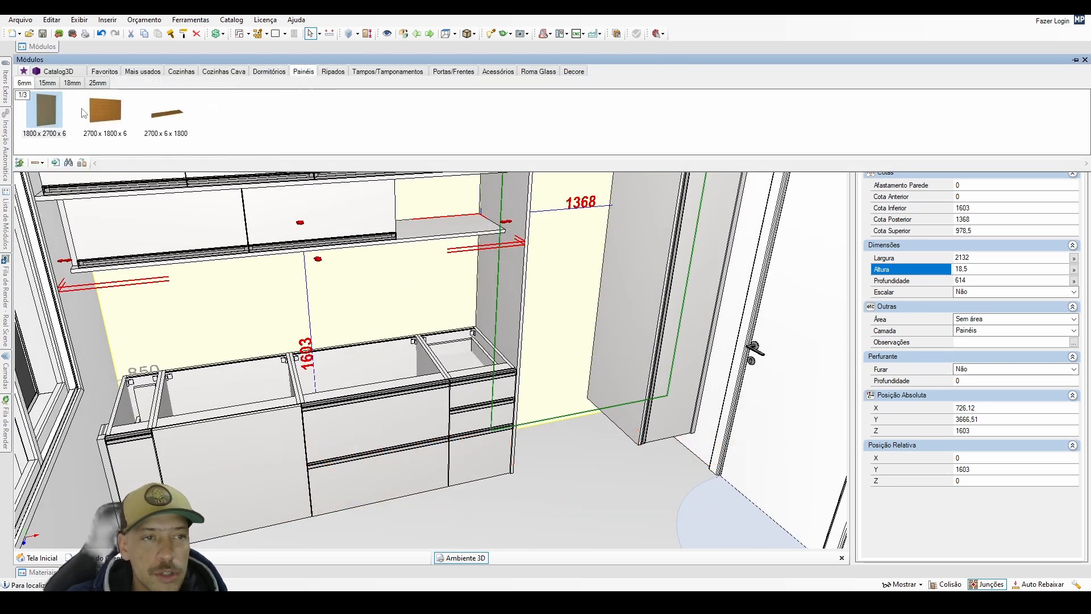
click(166, 116)
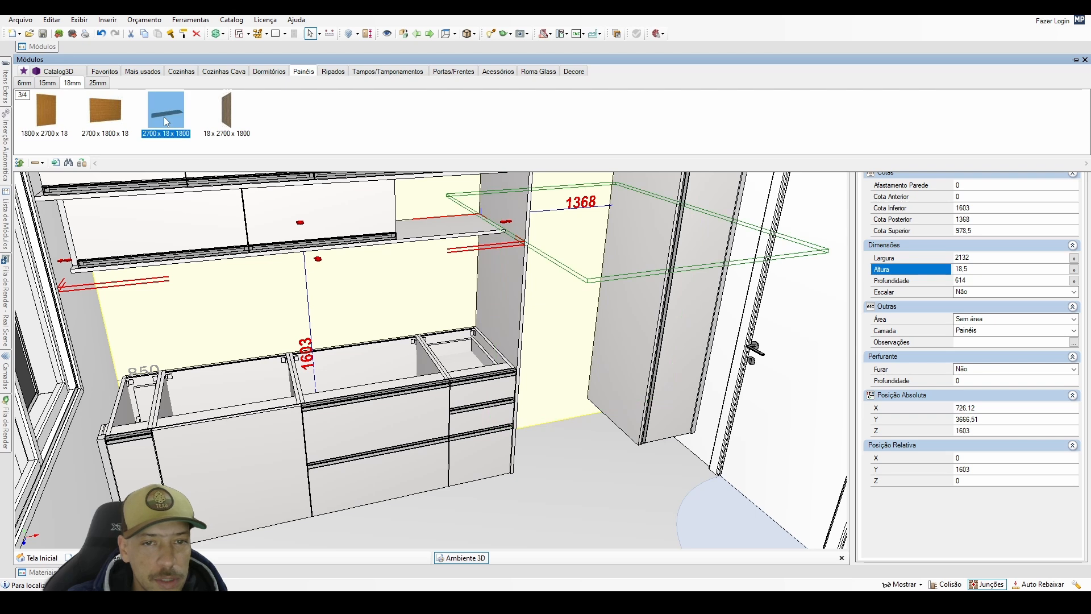
right_click(433, 233)
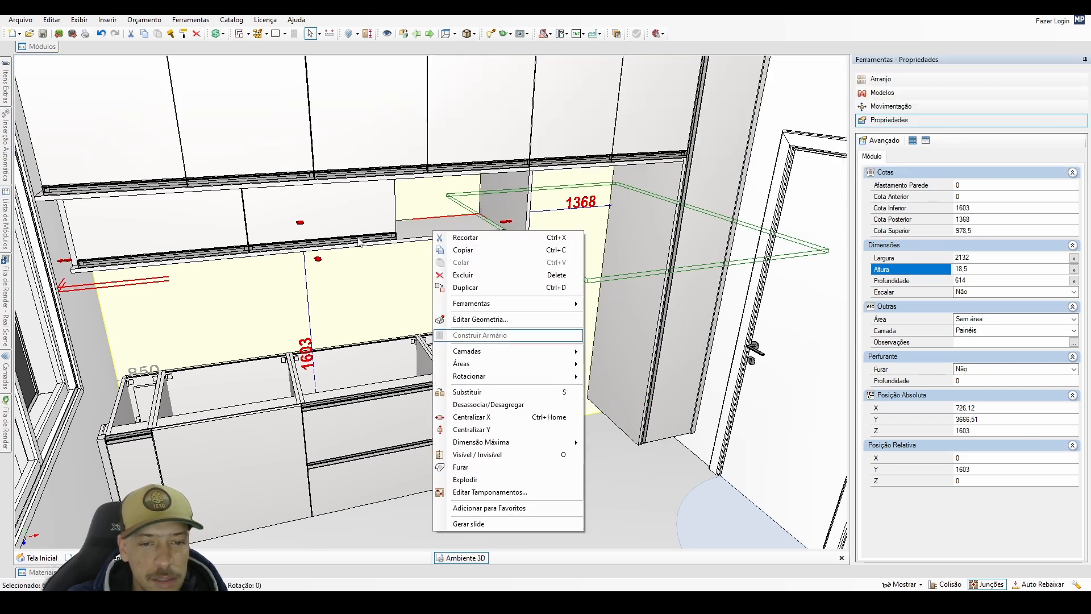
click(45, 48)
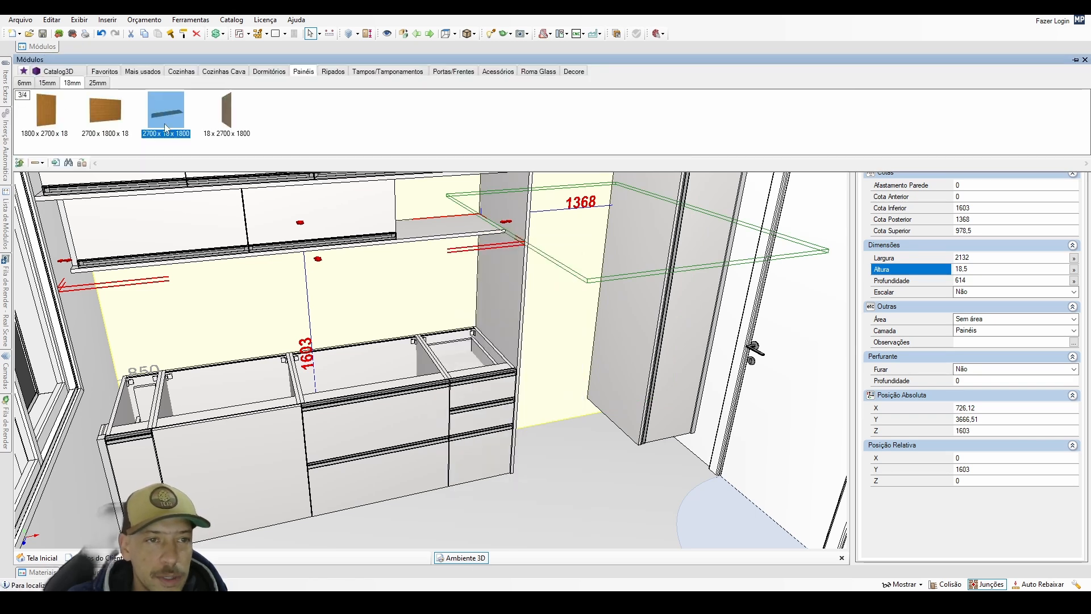
click(84, 164)
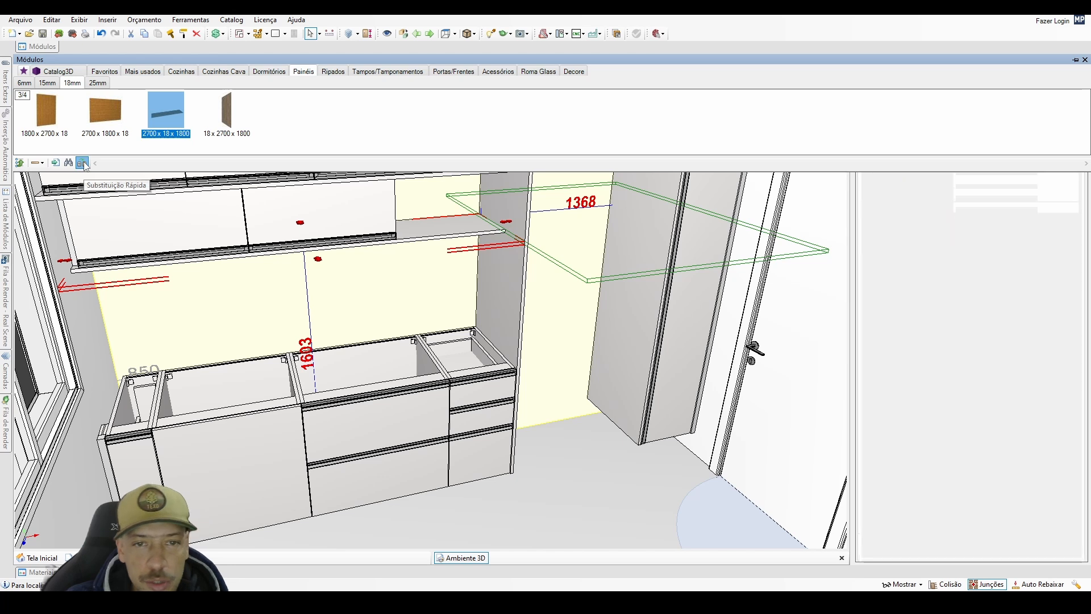
click(400, 250)
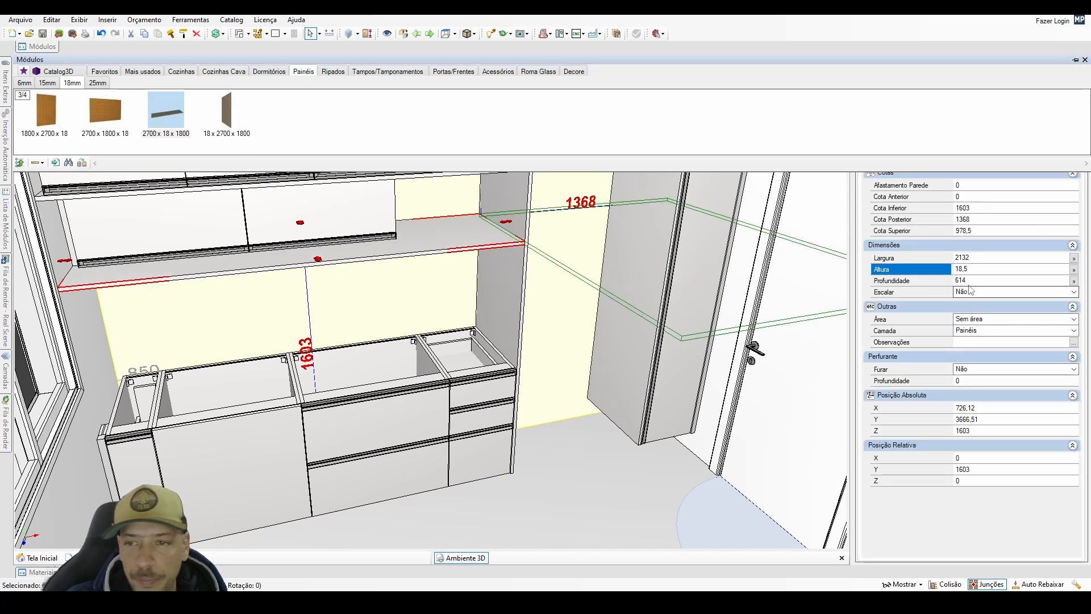
Set the depth of the shelf under the shallow wall cabinets to 374 mm.
click(935, 282)
text(374)
key(Return)
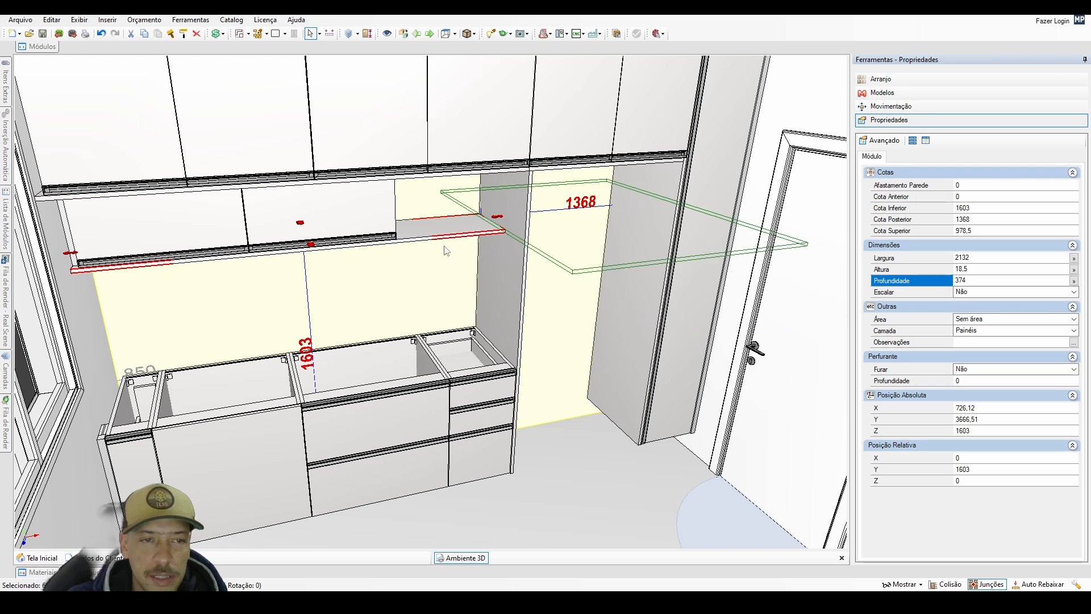
middle_drag(478, 229, 465, 295)
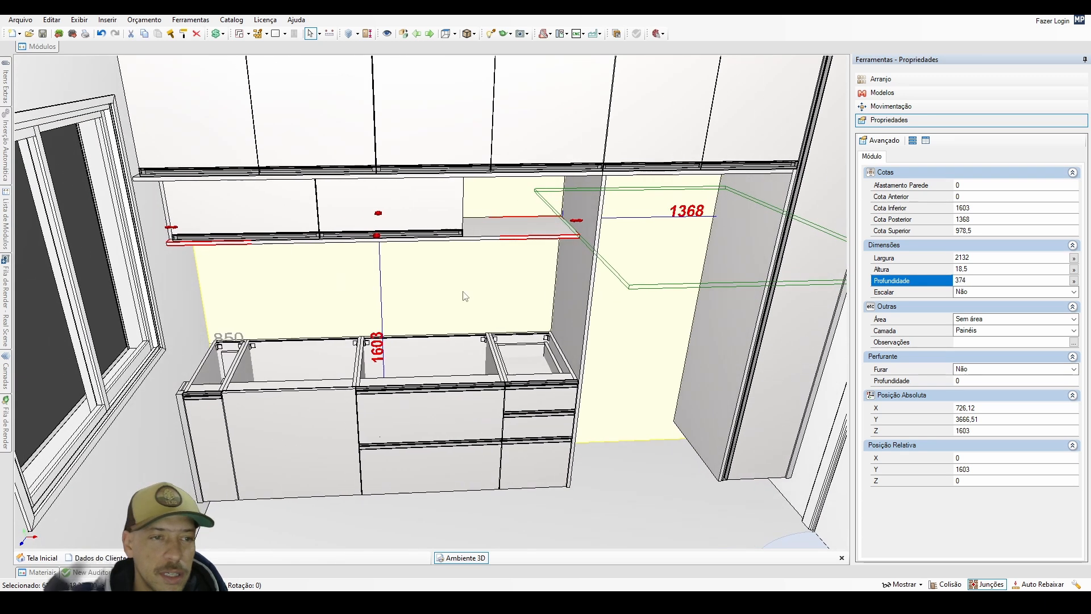
Reposition the 360 mm front strip at the shelf's window-wall front corner, at absolute X 726.12, Y 3329.51, Z 1621.5.
click(169, 225)
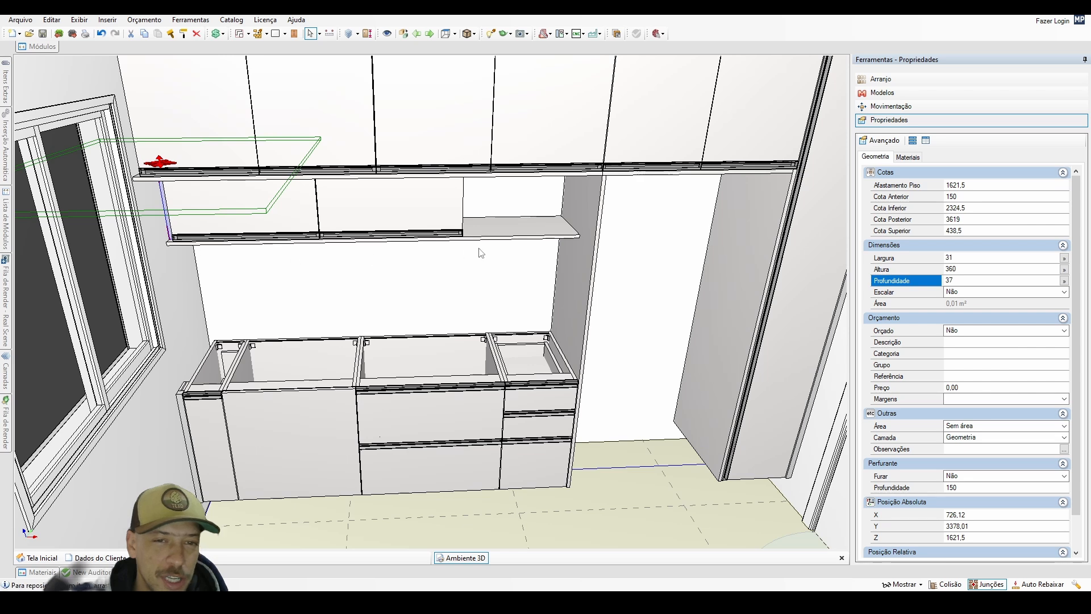
click(464, 241)
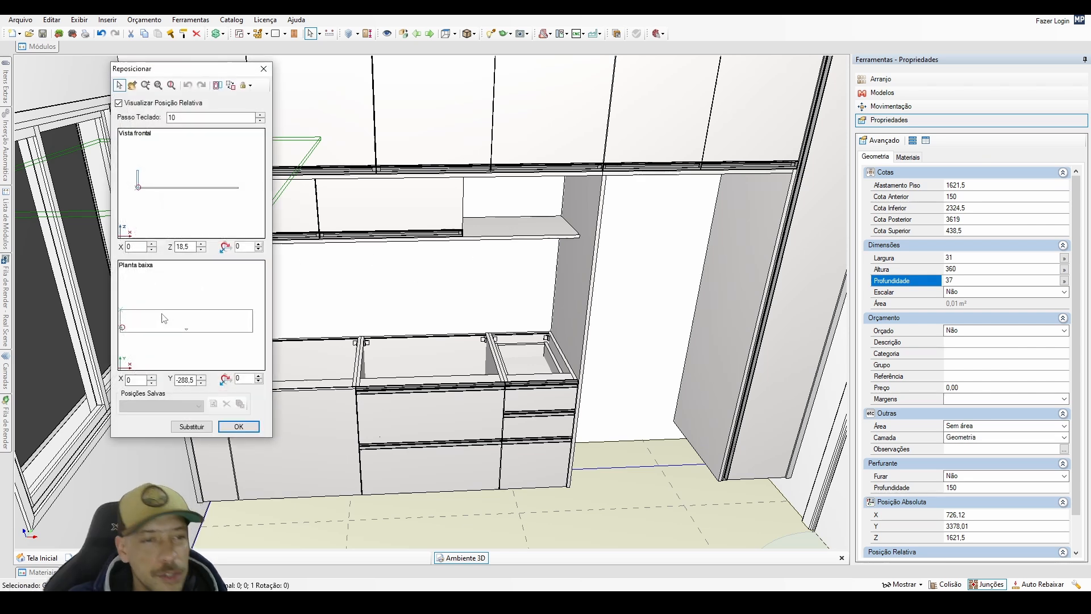
click(134, 326)
key(ctrl+Down)
click(246, 426)
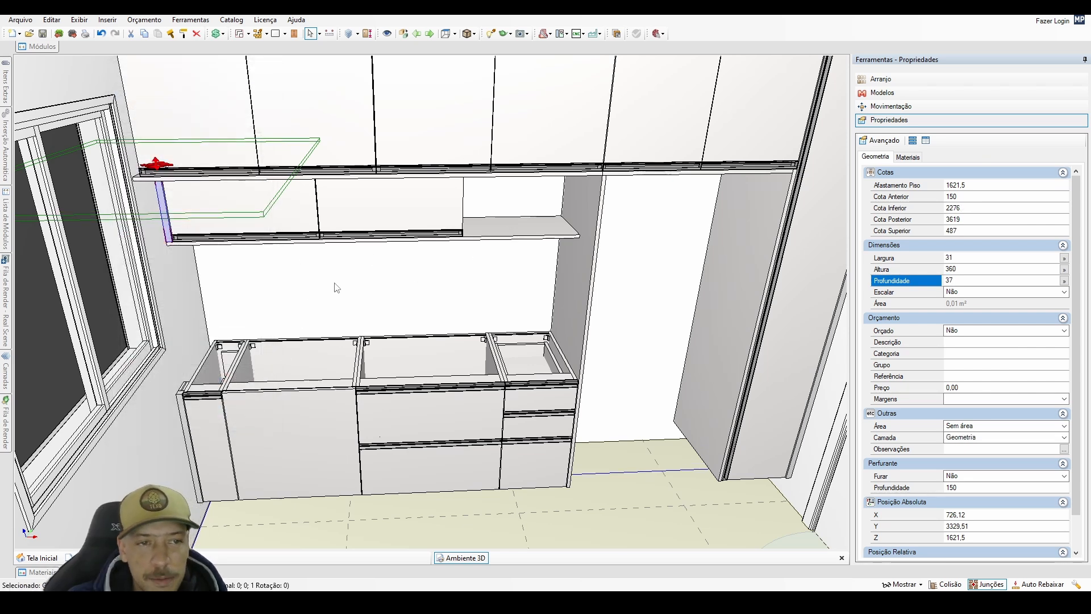
right_drag(336, 287, 342, 232)
middle_drag(341, 232, 336, 269)
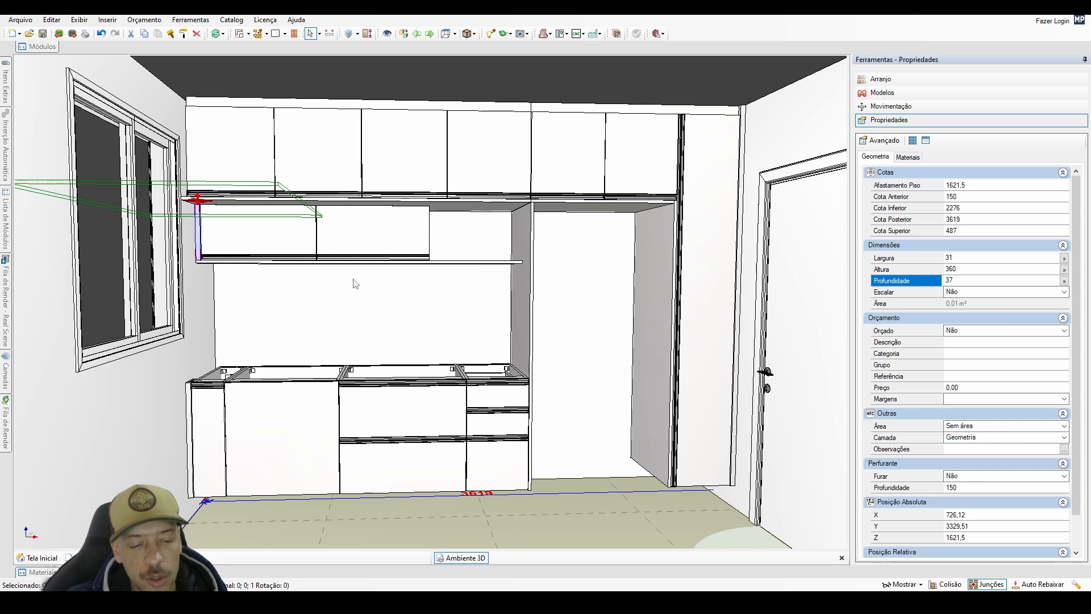
Duplicate the 360 mm front strip at relative X 31, Y 0, Z 0 and set the copy's height to 600 mm.
key(ctrl+Right)
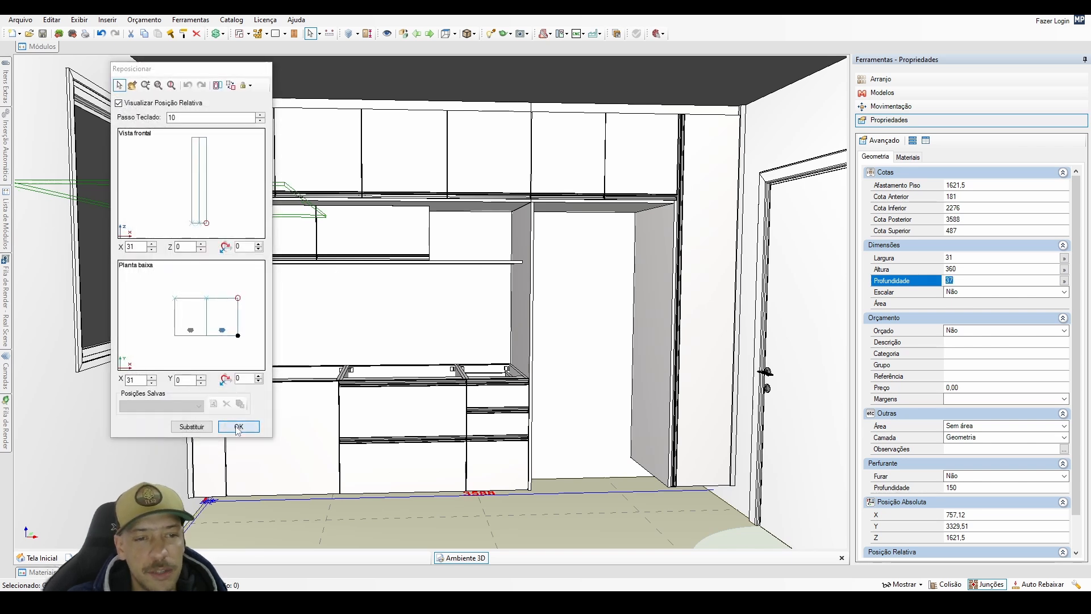
click(238, 425)
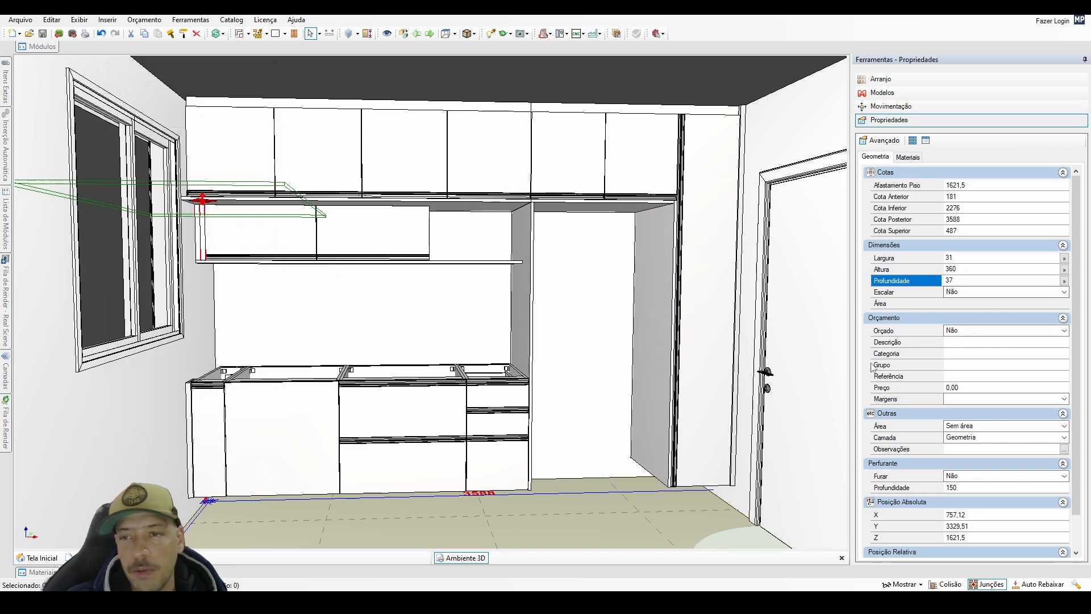
drag(954, 270, 906, 353)
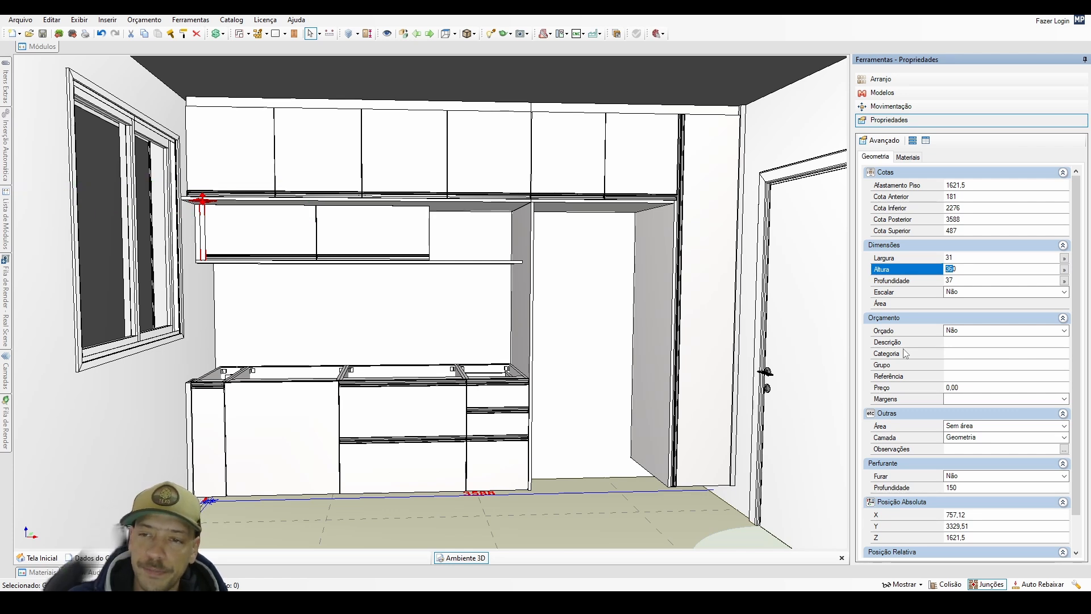
text(60)
key(Return)
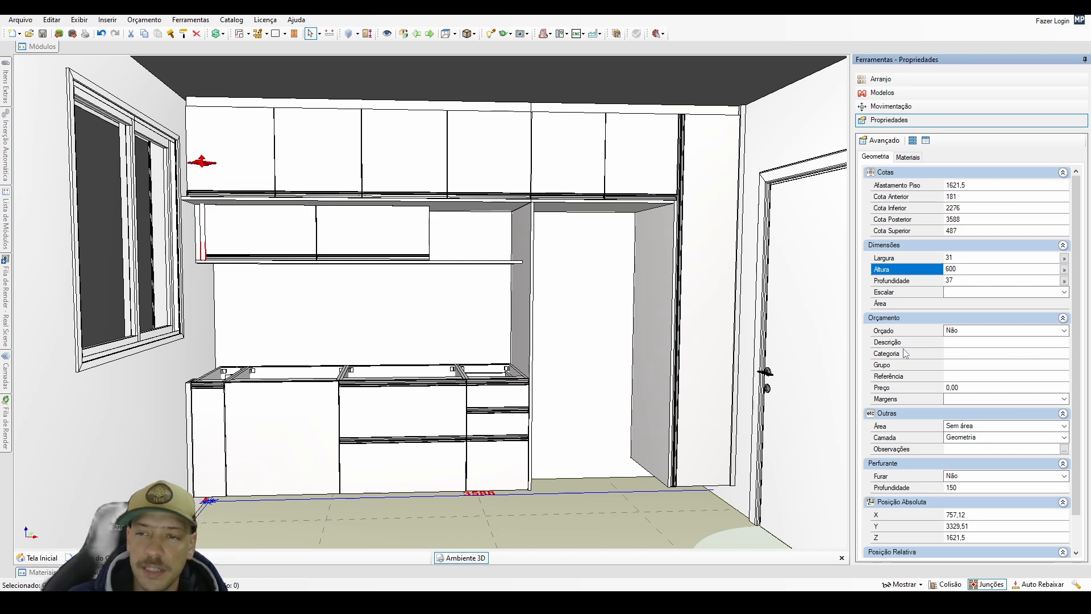
Move the 600 mm front strip to the upper wall cabinets' window-wall end, at absolute X 726.12, Y 3089.51, Z 2000.
click(202, 162)
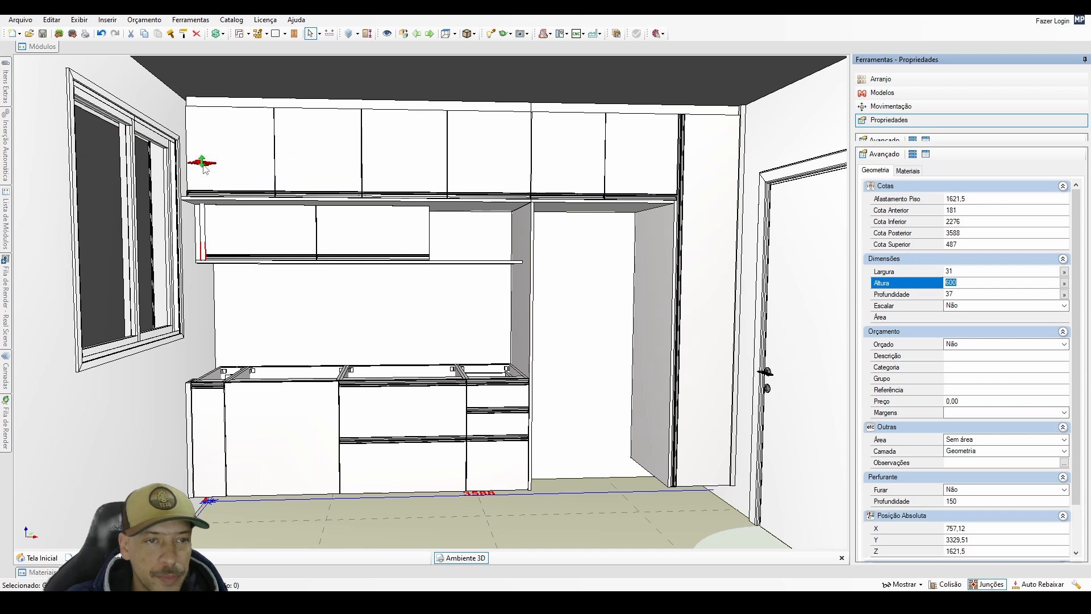
double_click(208, 201)
click(146, 148)
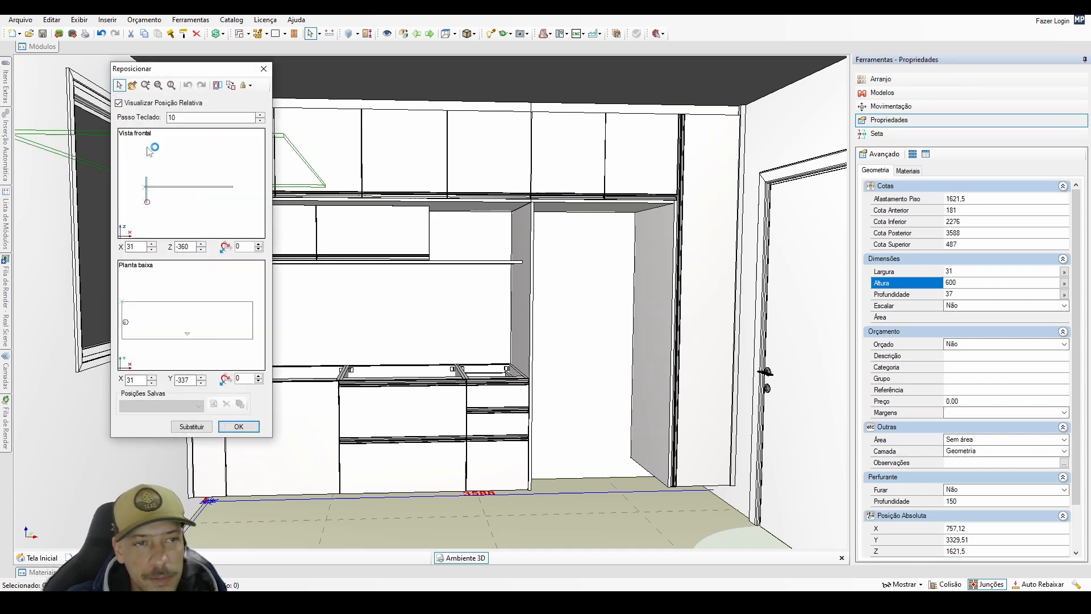
click(136, 337)
click(238, 427)
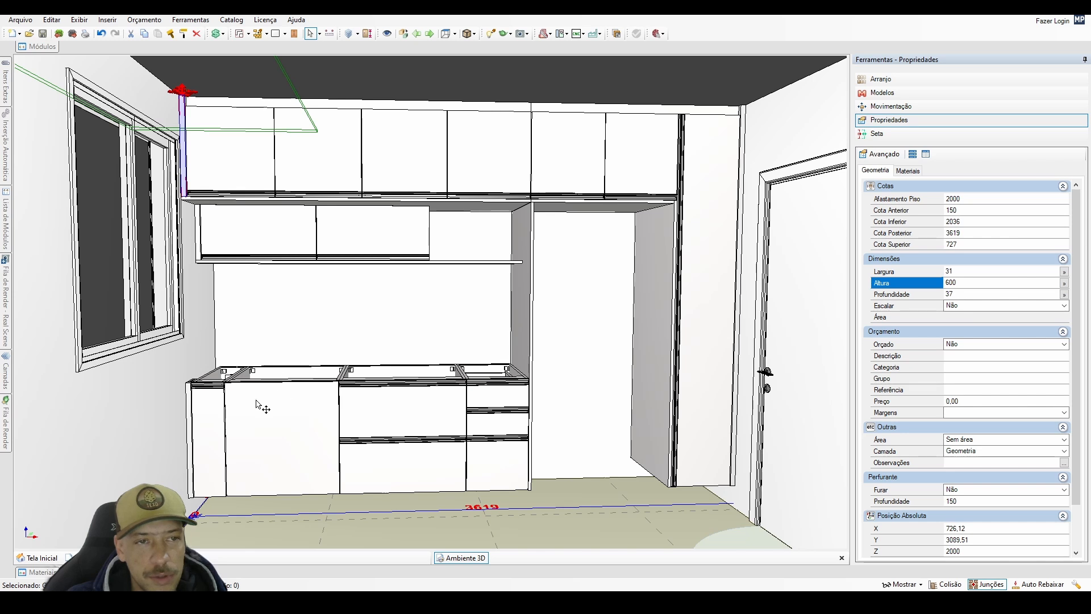
Duplicate the base cabinets' 90 mm deep closing strip at the window wall, placing the copy above it at relative X 0, Y 0, Z 720.
middle_drag(300, 343, 232, 417)
scroll(232, 417, up, 3)
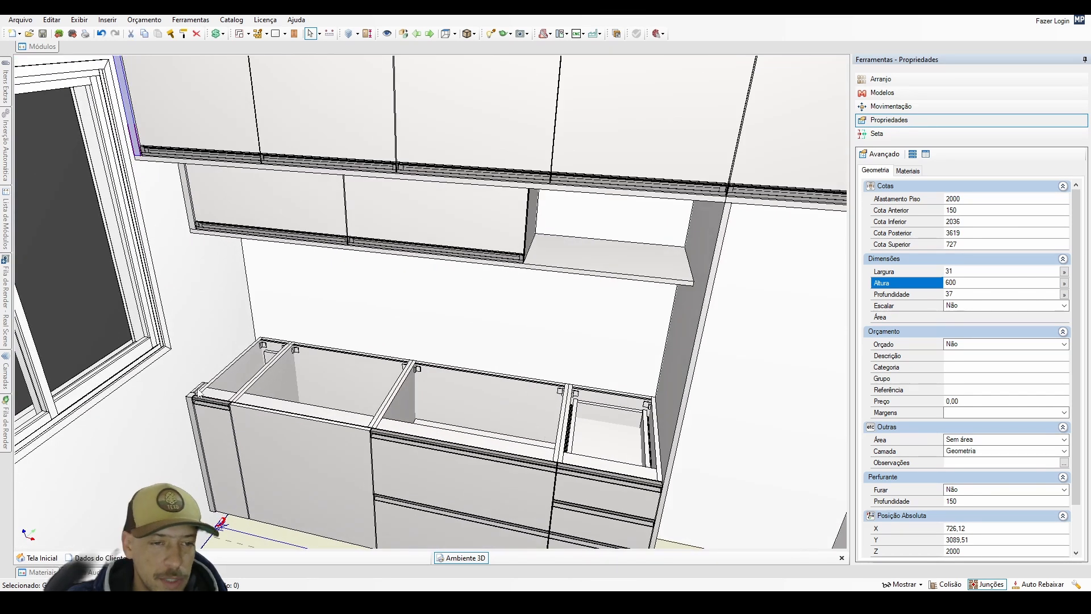
scroll(346, 405, down, 3)
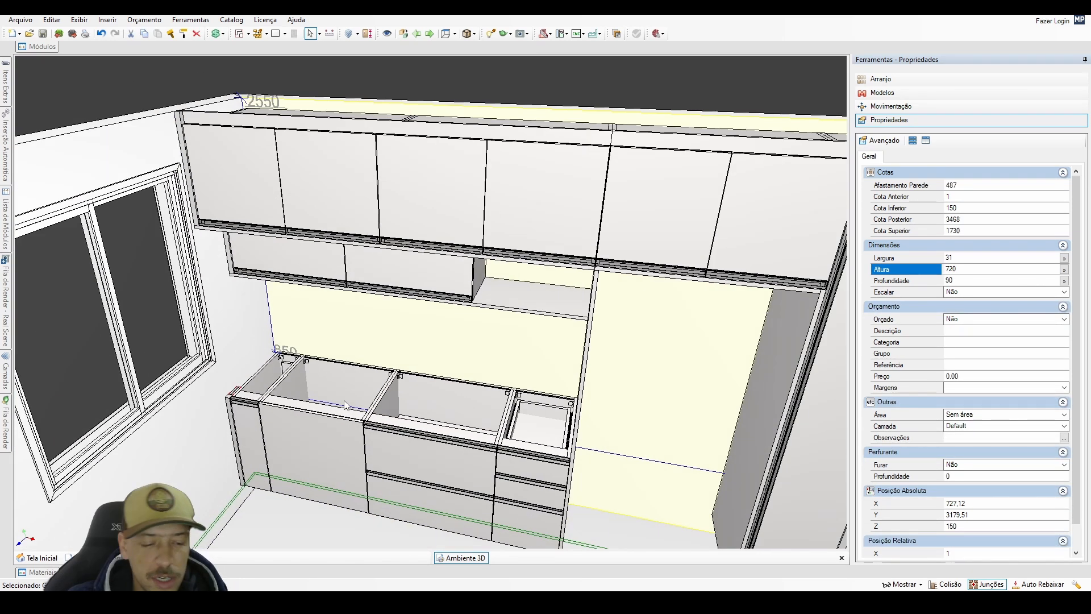
key(ctrl+v)
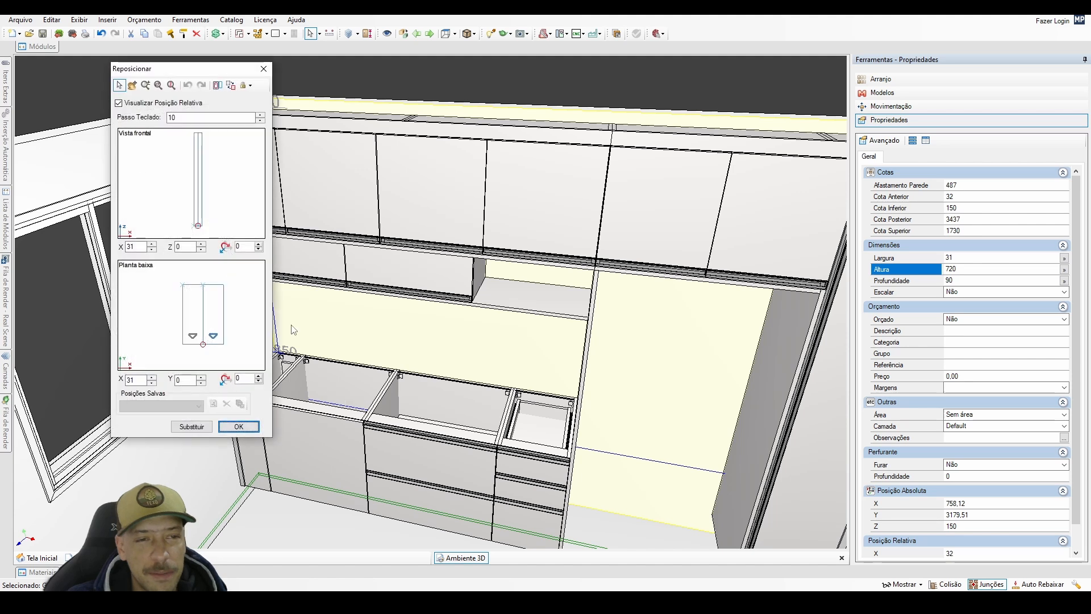
scroll(201, 166, down, 1)
click(205, 165)
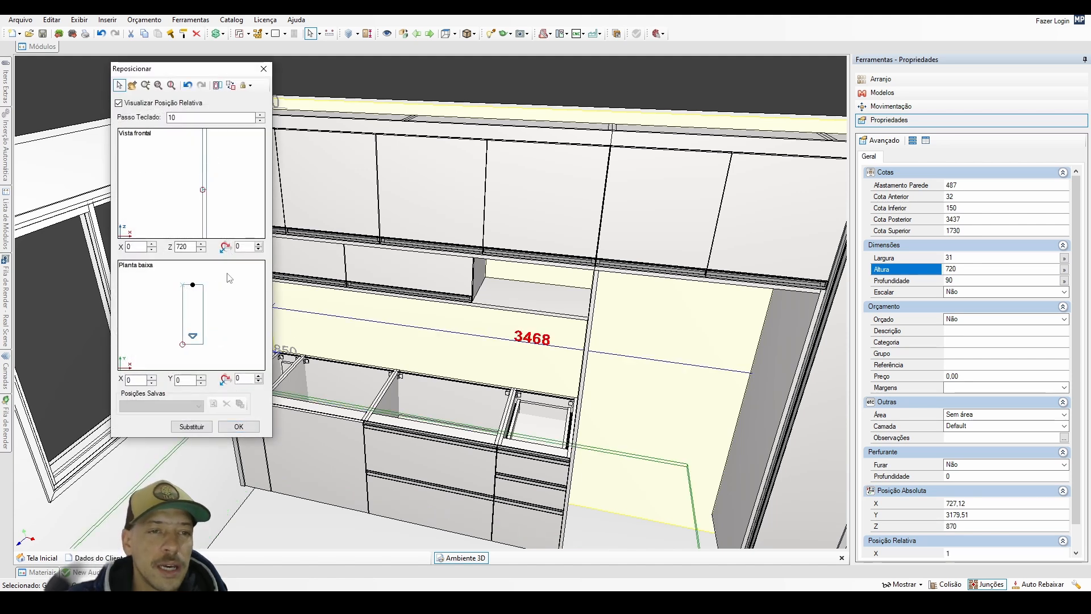
click(242, 429)
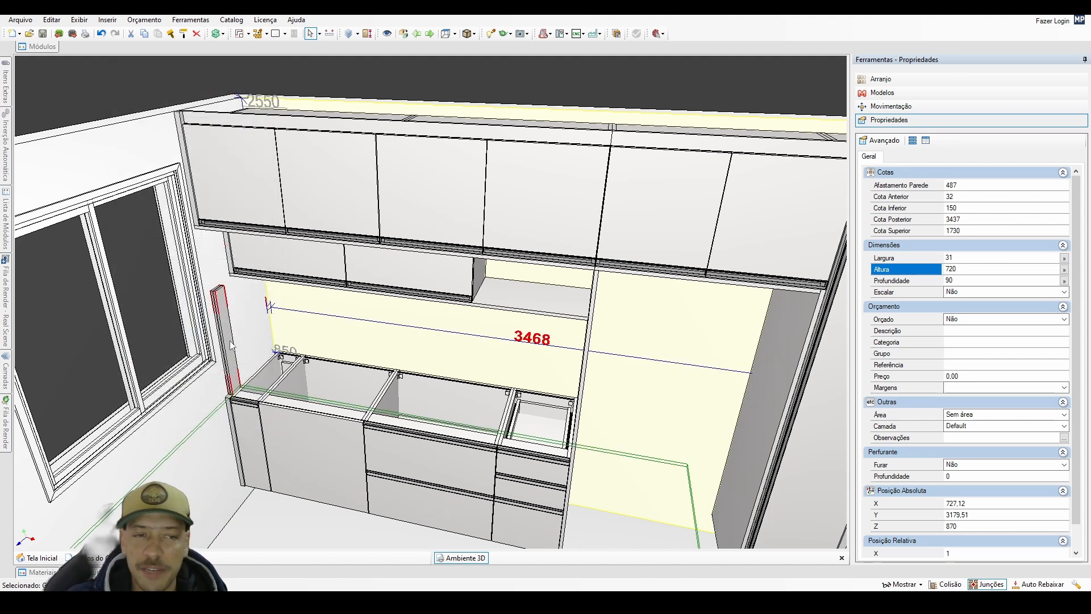
middle_drag(483, 381, 738, 319)
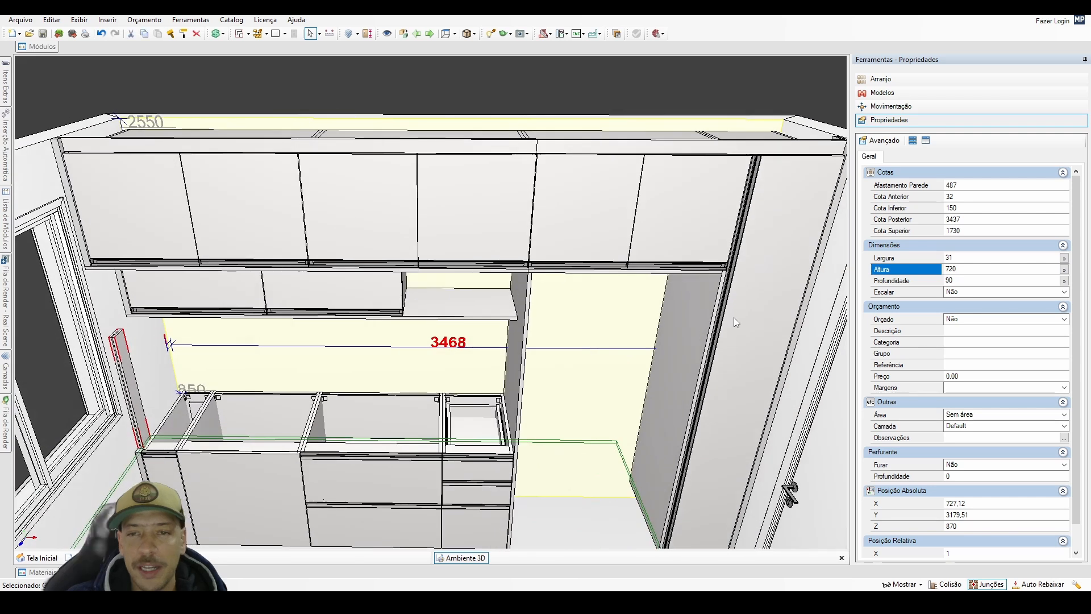
middle_drag(207, 400, 222, 361)
scroll(218, 364, up, 2)
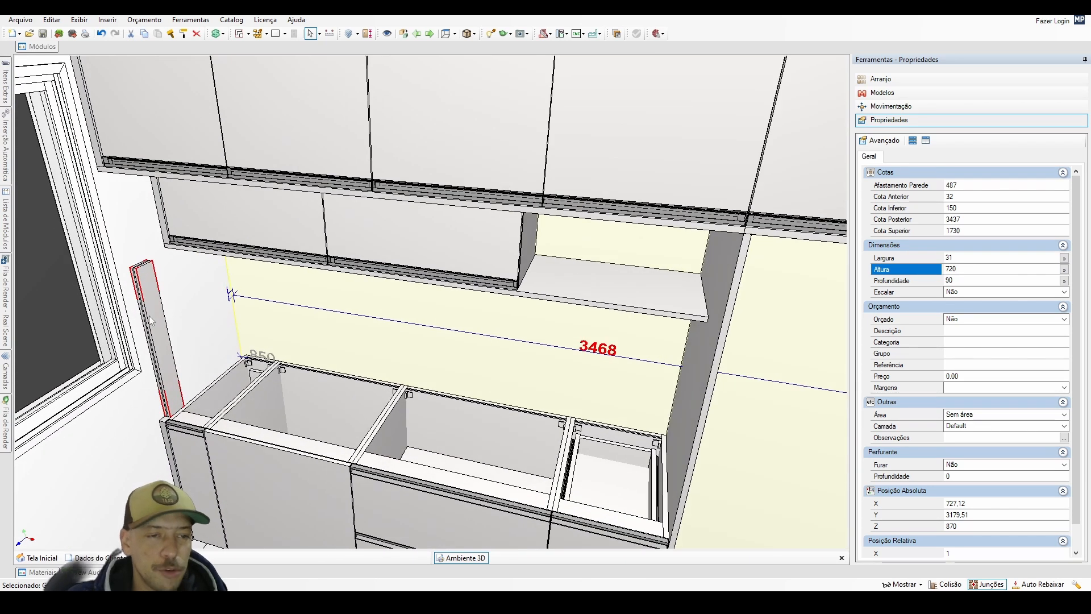
Open the duplicated closing strip's group above the base cabinets and examine its component panels by temporarily hiding and restoring them.
double_click(151, 308)
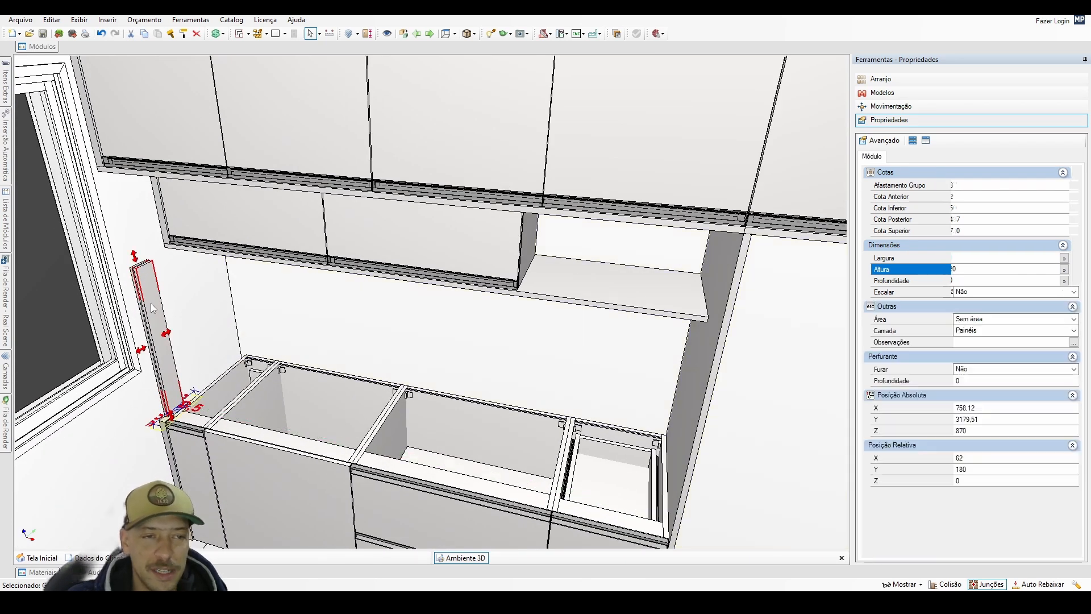
middle_drag(152, 308, 258, 376)
scroll(258, 376, up, 2)
scroll(258, 376, up, 3)
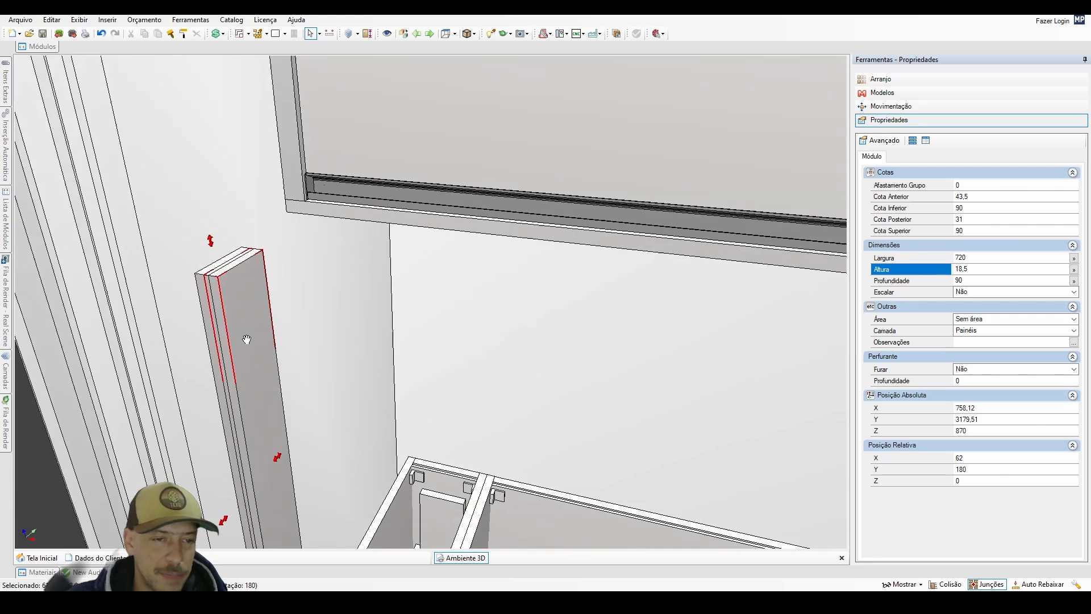
key(ctrl+i)
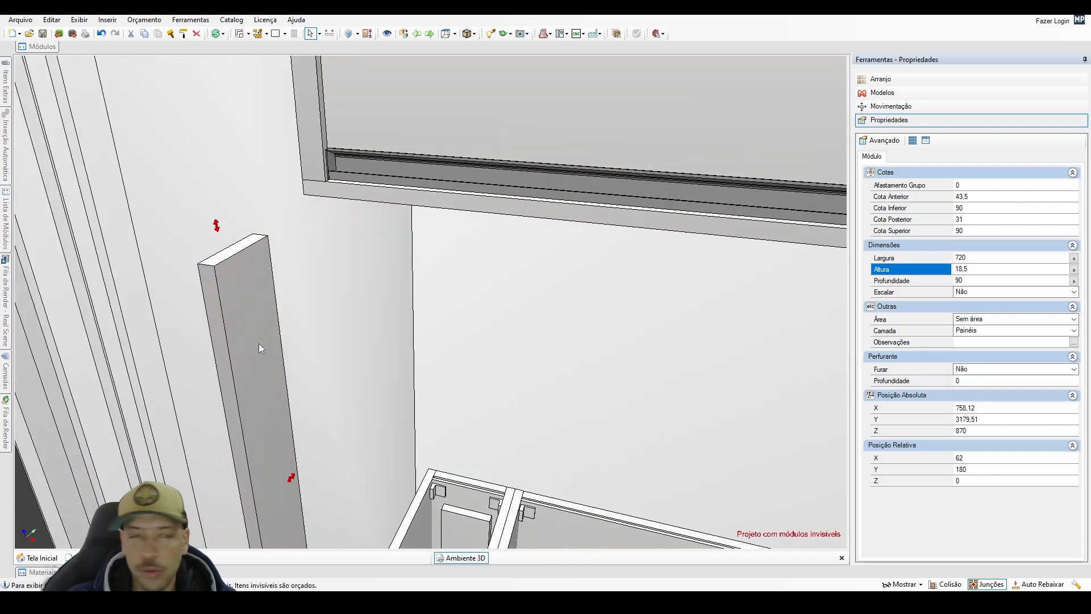
double_click(258, 344)
double_click(258, 343)
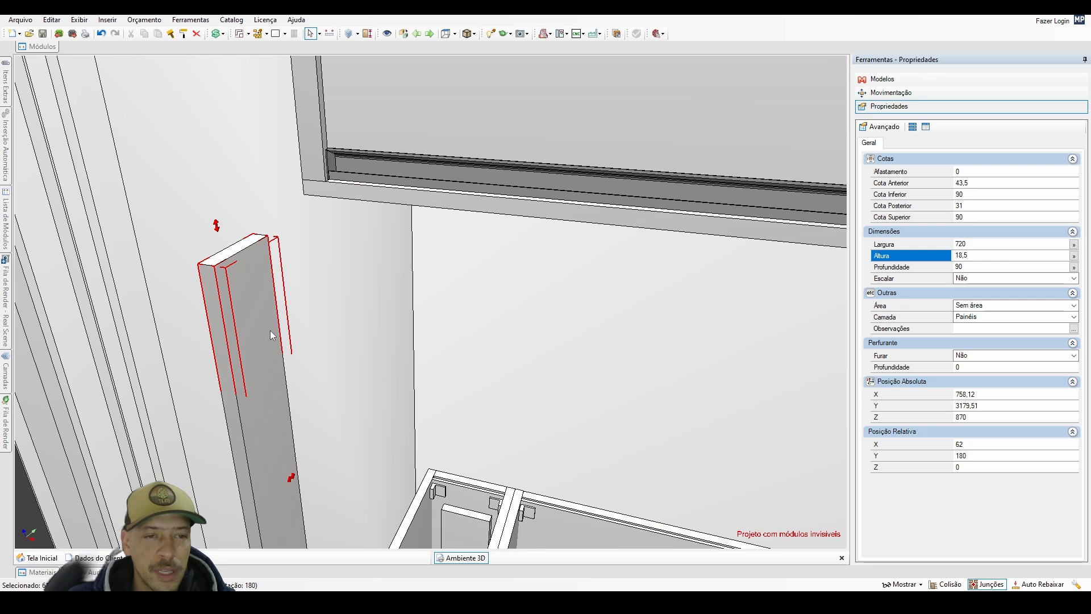
key(space)
key(space)
key(space)
key(space)
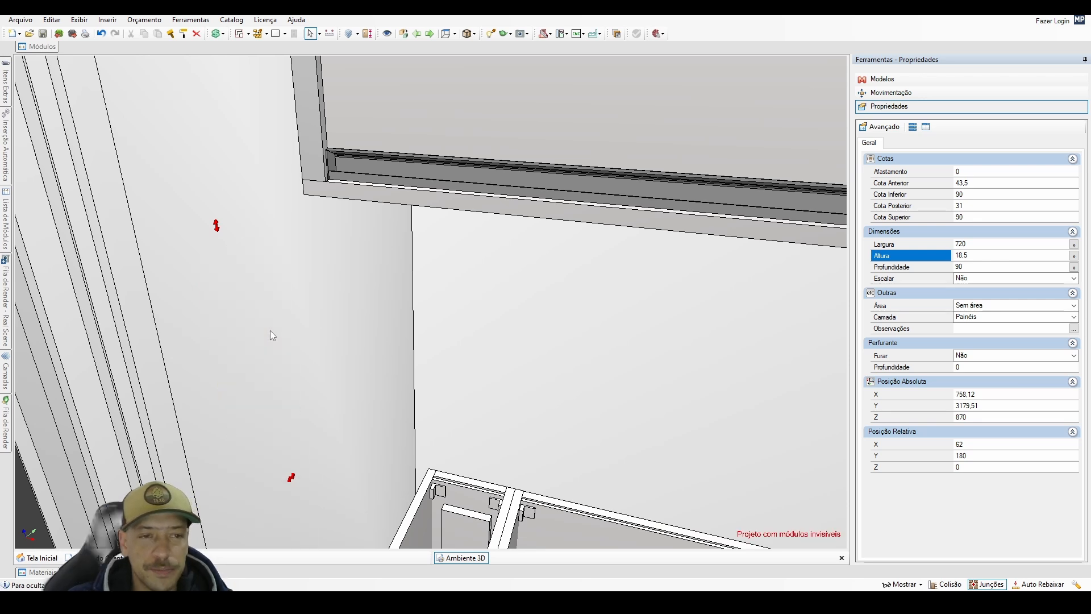
key(space)
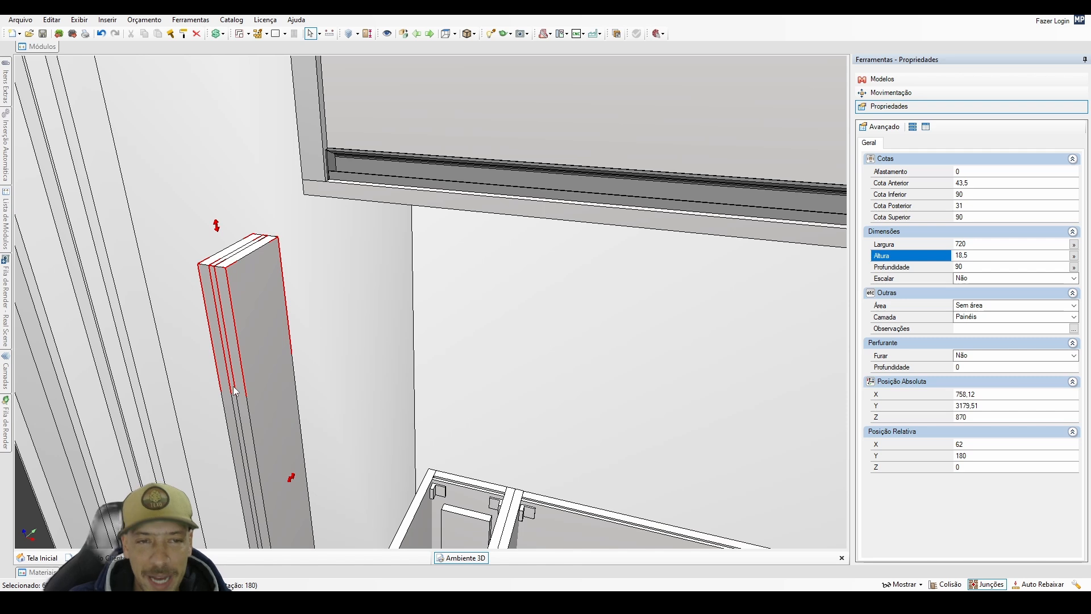
Set the length of the duplicated closing strip's panels to 360 mm.
scroll(233, 388, down, 2)
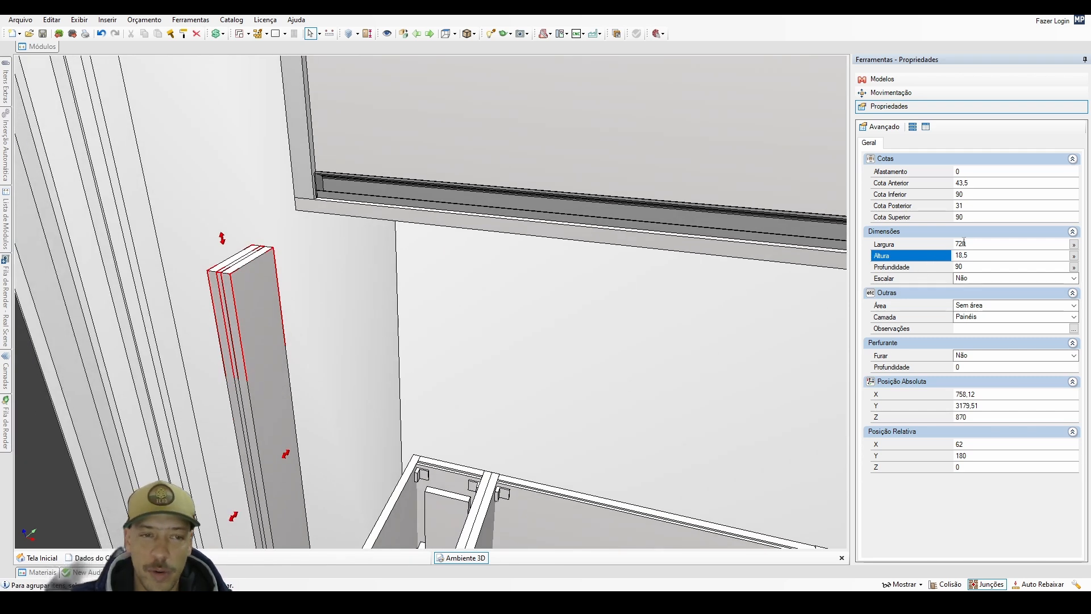
click(964, 243)
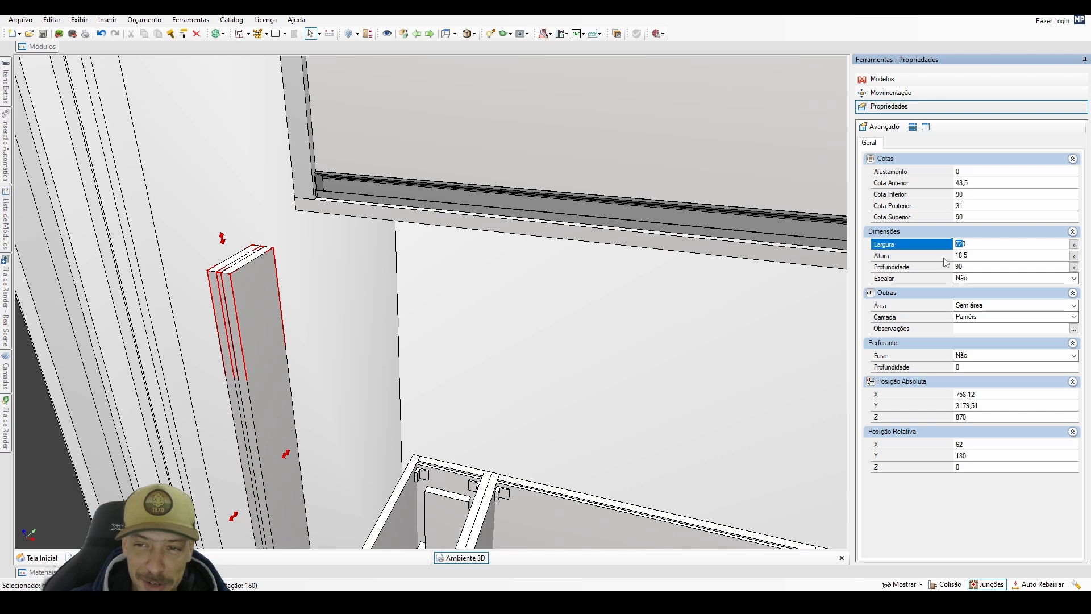
text(360)
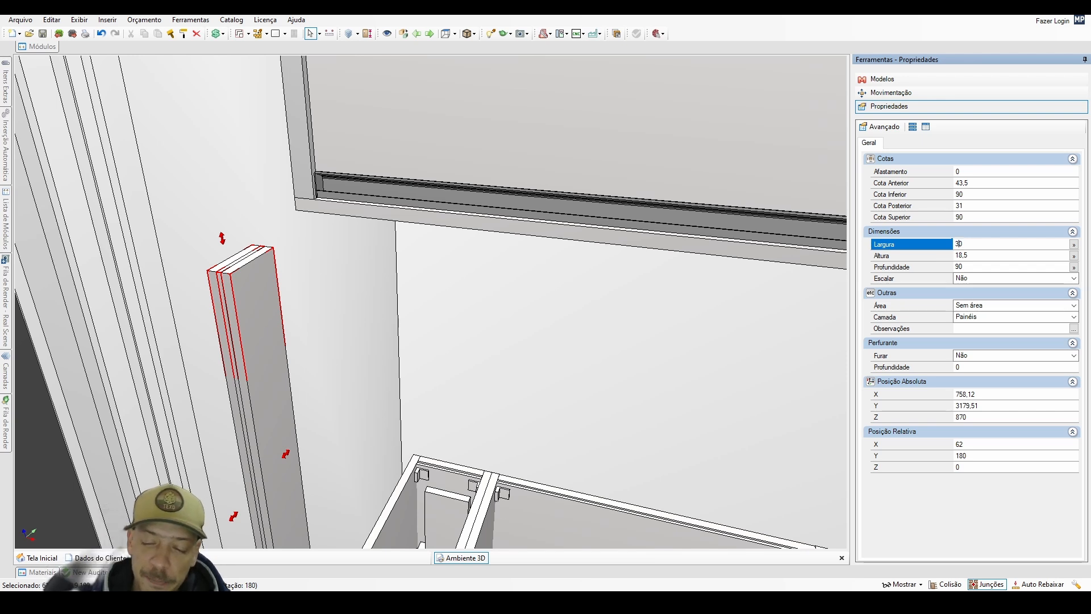
key(Return)
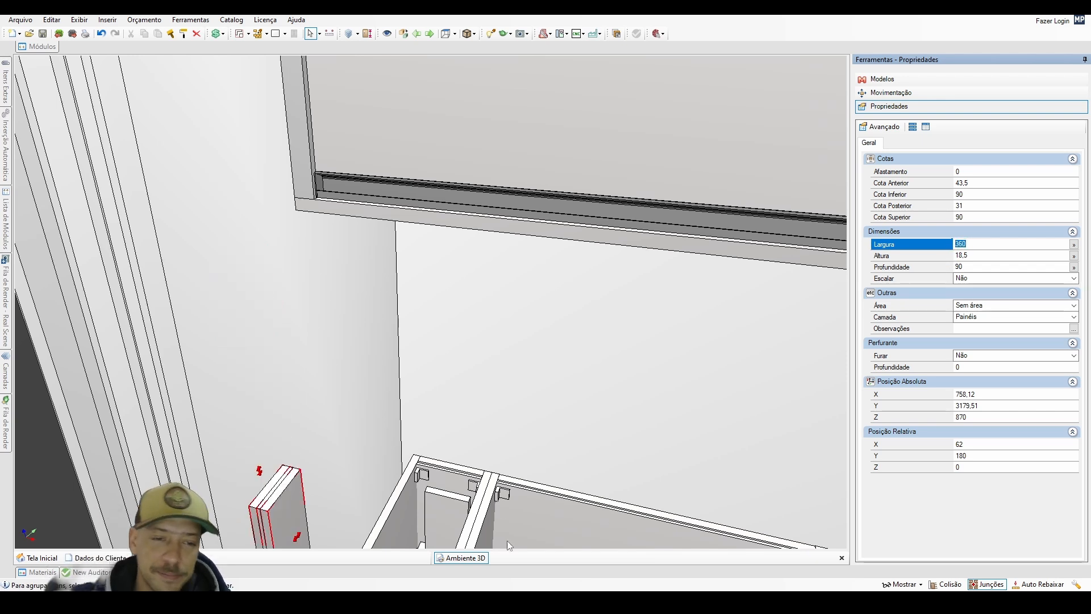
Reposition the 360 mm closing strip directly behind the shelf's front strip at absolute X 726.12, Y 3419.51, Z 1621.5.
click(286, 515)
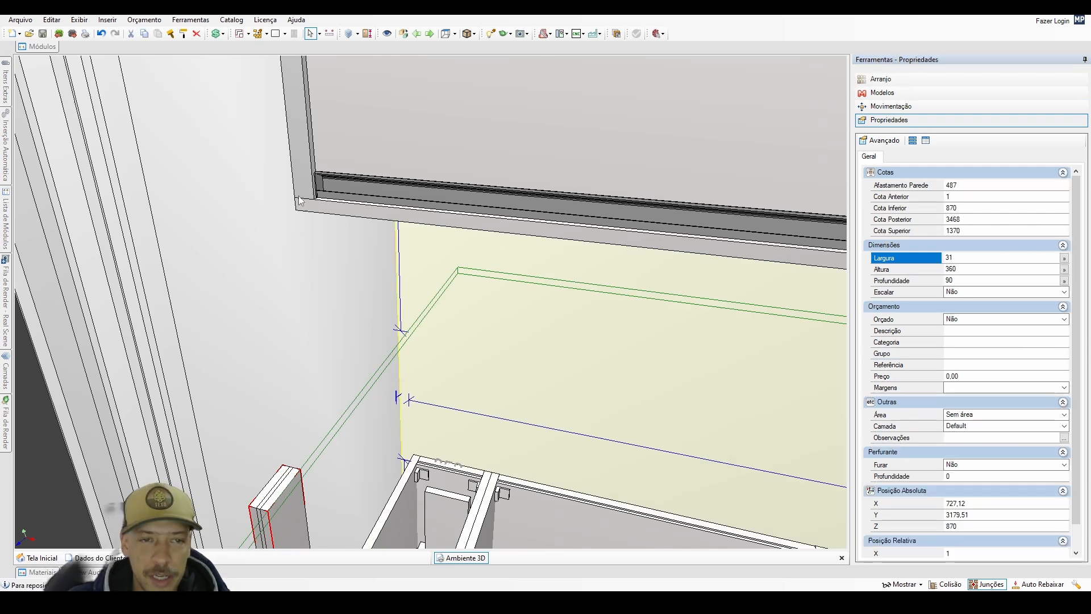
key(ctrl+r)
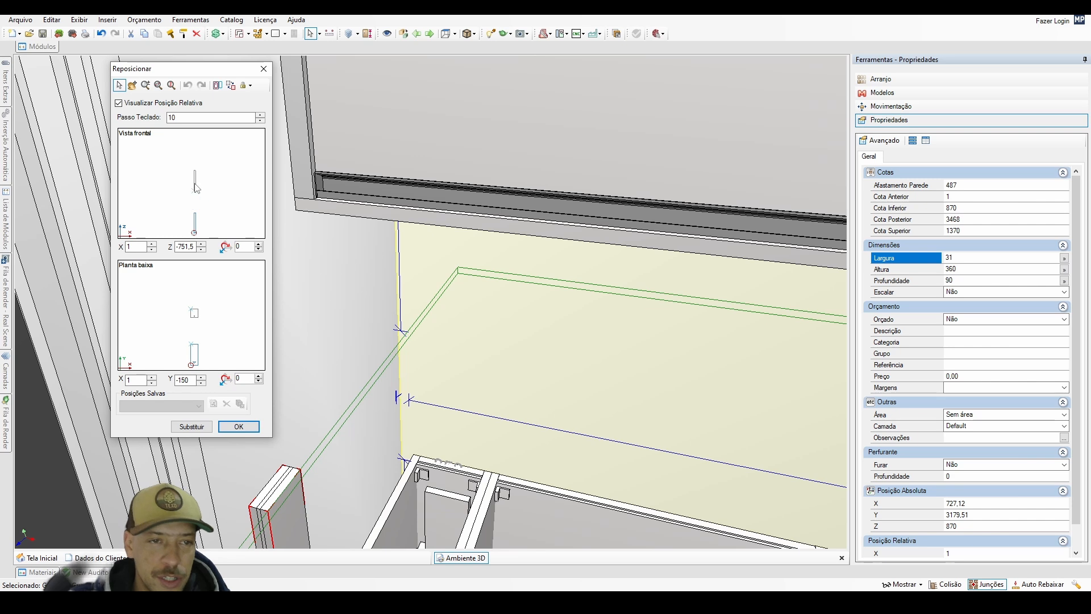
click(194, 191)
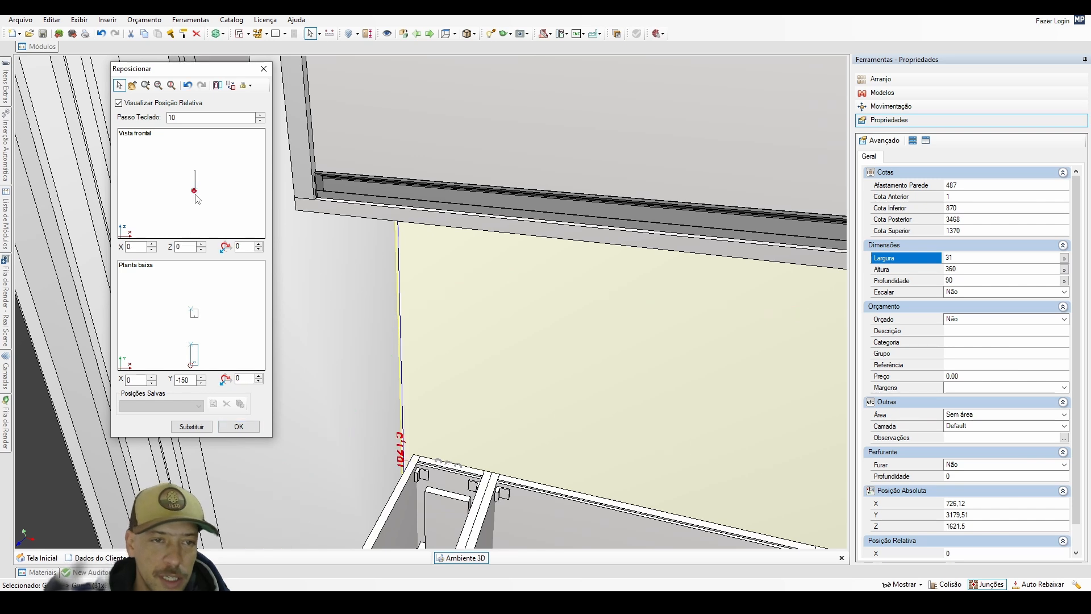
click(195, 287)
click(245, 427)
Hide the upper wall cabinet and the 360 mm high cabinet below it that are nearest the window wall.
scroll(392, 250, down, 2)
middle_drag(378, 194, 404, 248)
click(403, 172)
key(ctrl+i)
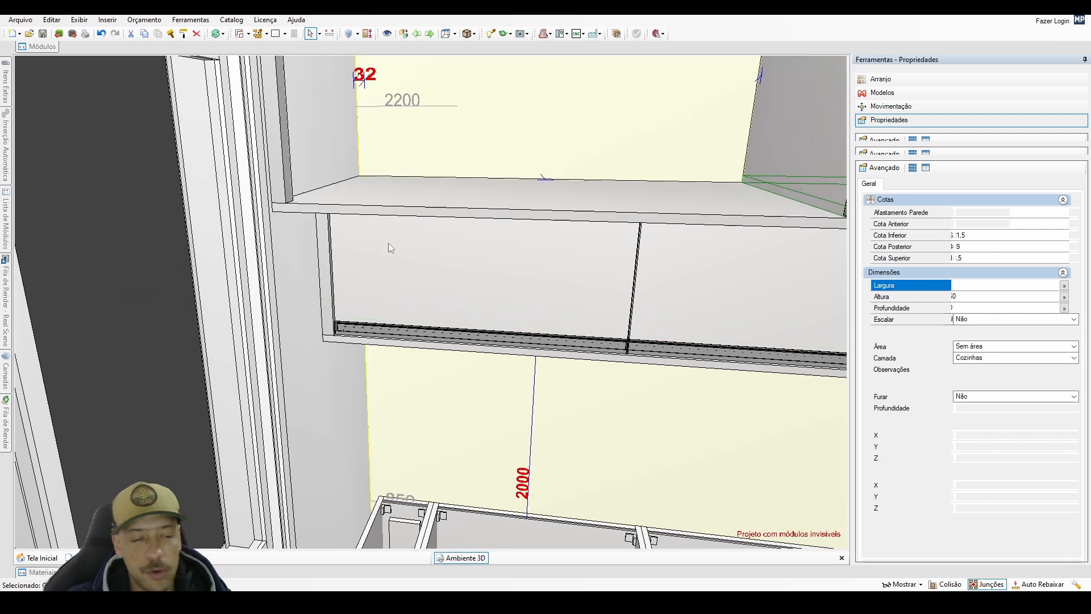
click(387, 258)
key(ctrl+i)
Duplicate the 360 mm closing strip beside itself, placing the copy at relative X 31, Y 0, Z 0.
middle_drag(387, 258, 319, 275)
click(318, 278)
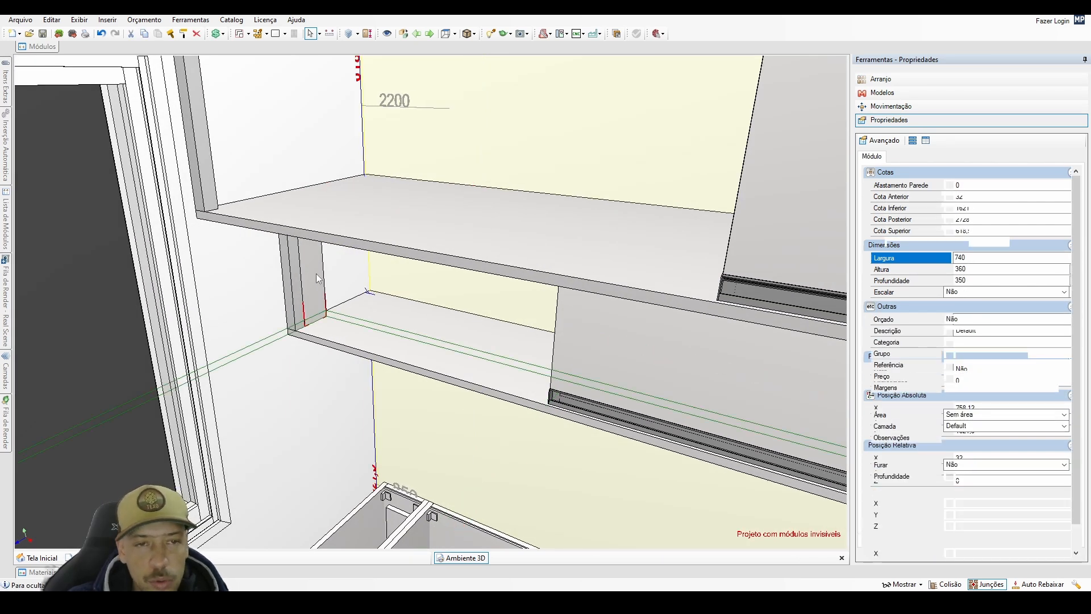
double_click(318, 278)
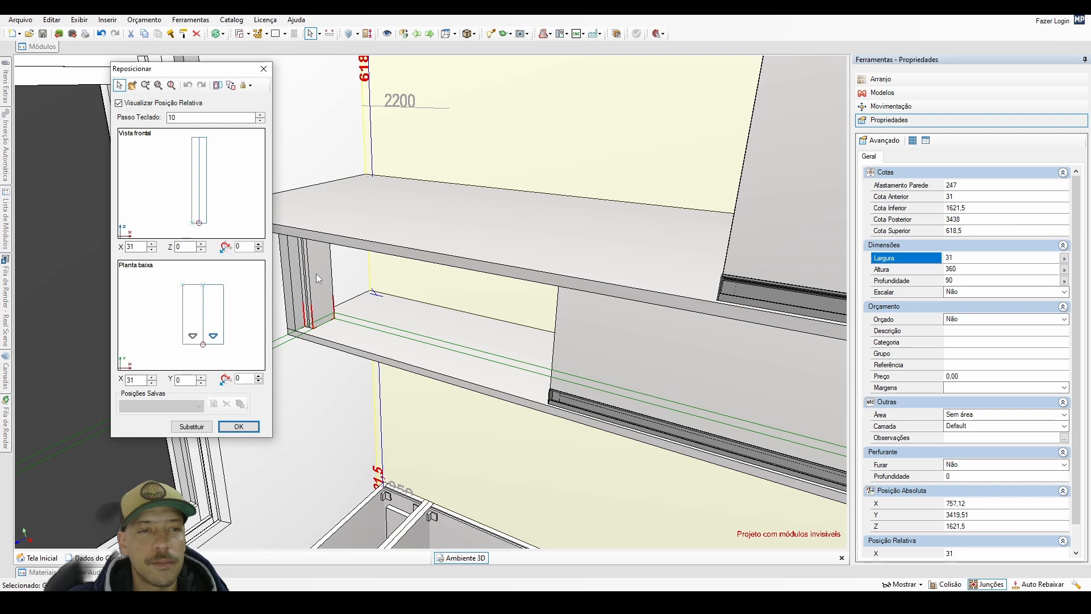
click(239, 427)
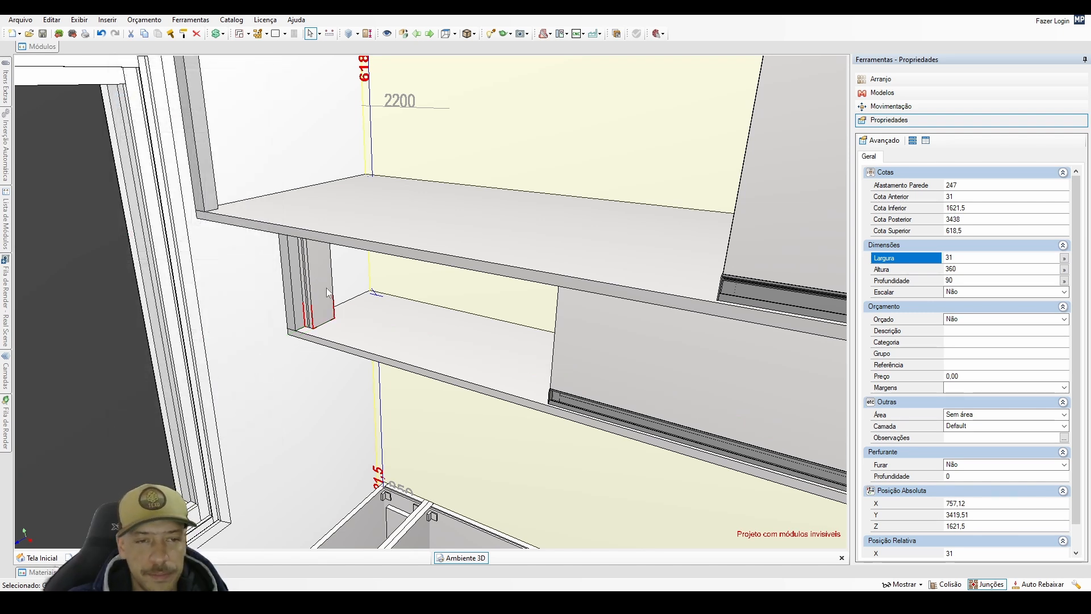
Hide the shelf panel above the strips and move the duplicated closing strip away from the window wall to absolute X 907.12.
scroll(412, 318, up, 4)
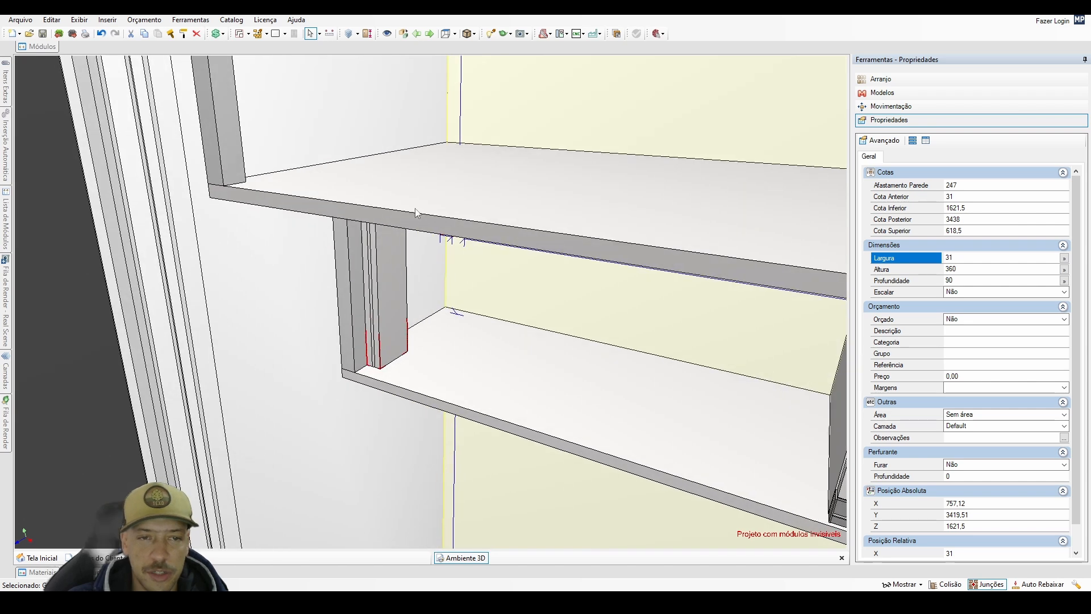
click(418, 204)
key(space)
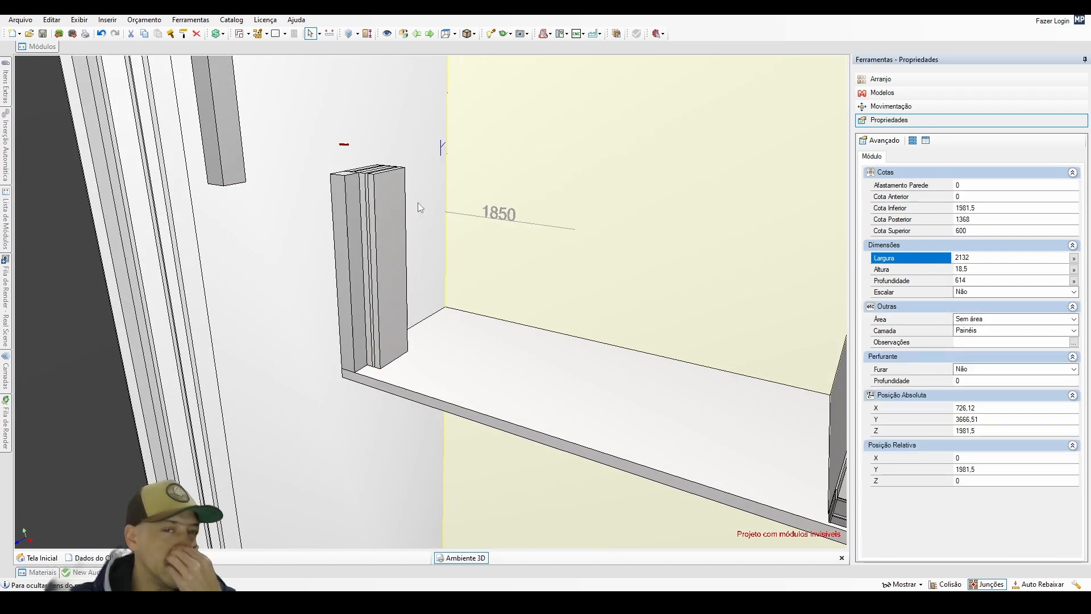
click(381, 243)
key(Right)
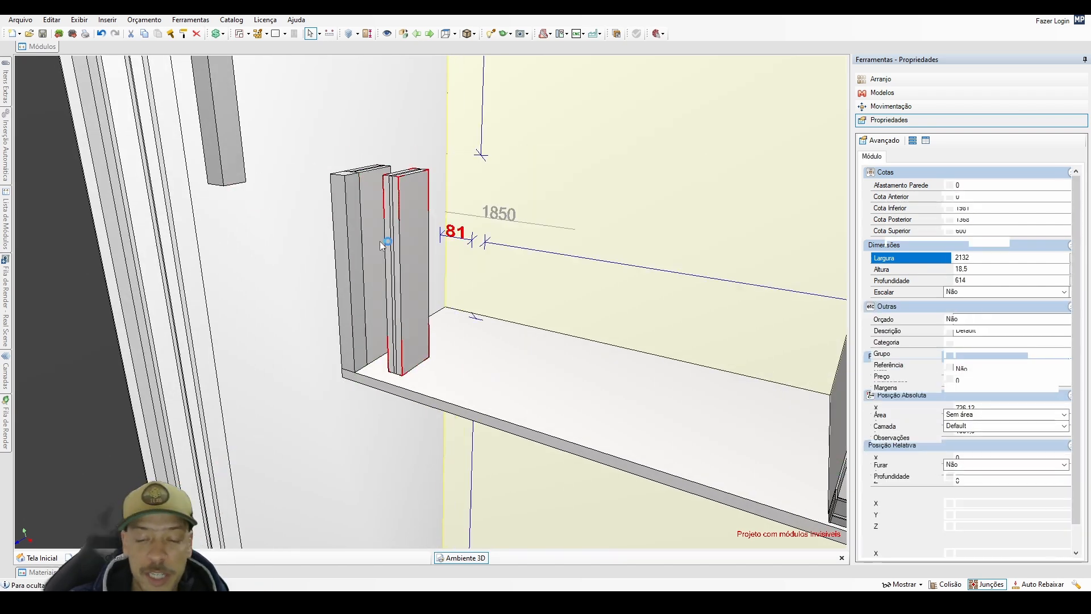
key(Right)
key(Right)
Open the moved duplicate strip's group and examine its 18.5 mm thick panels by temporarily hiding one of them.
middle_drag(414, 241, 380, 322)
click(381, 323)
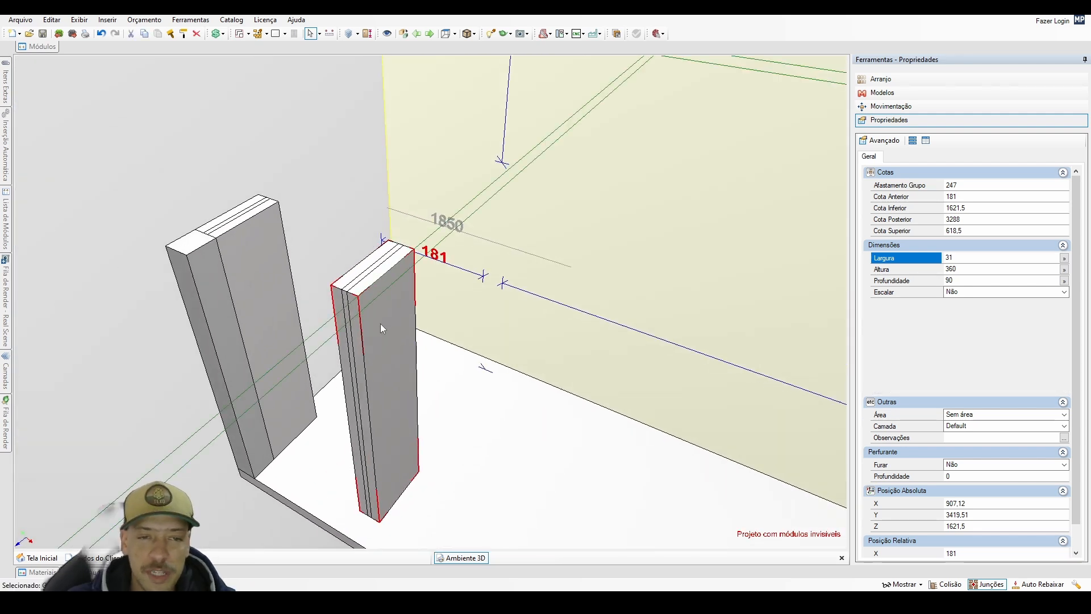
click(380, 323)
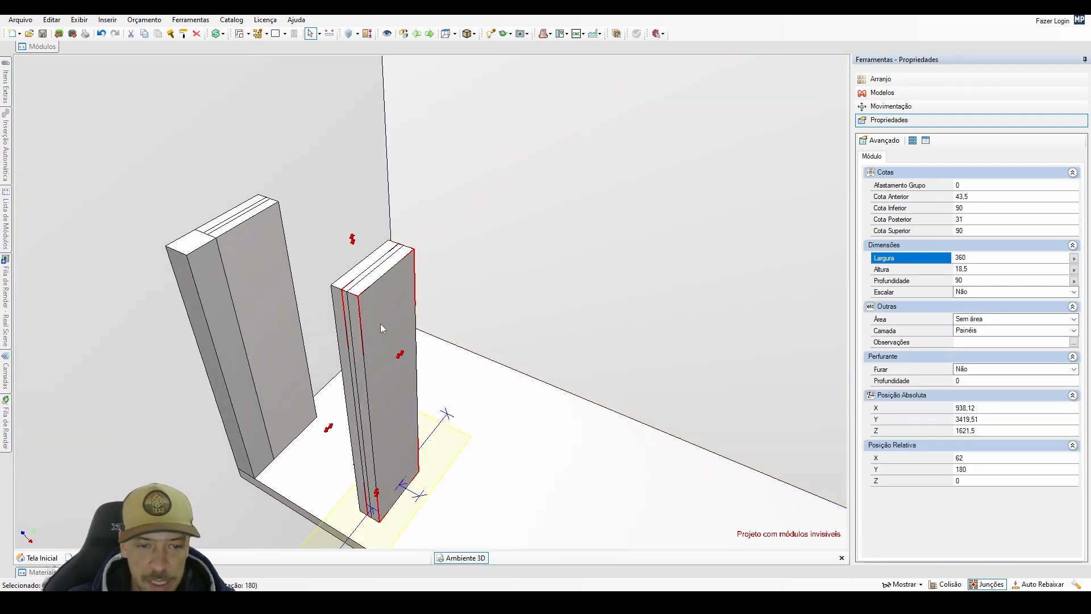
key(ctrl+h)
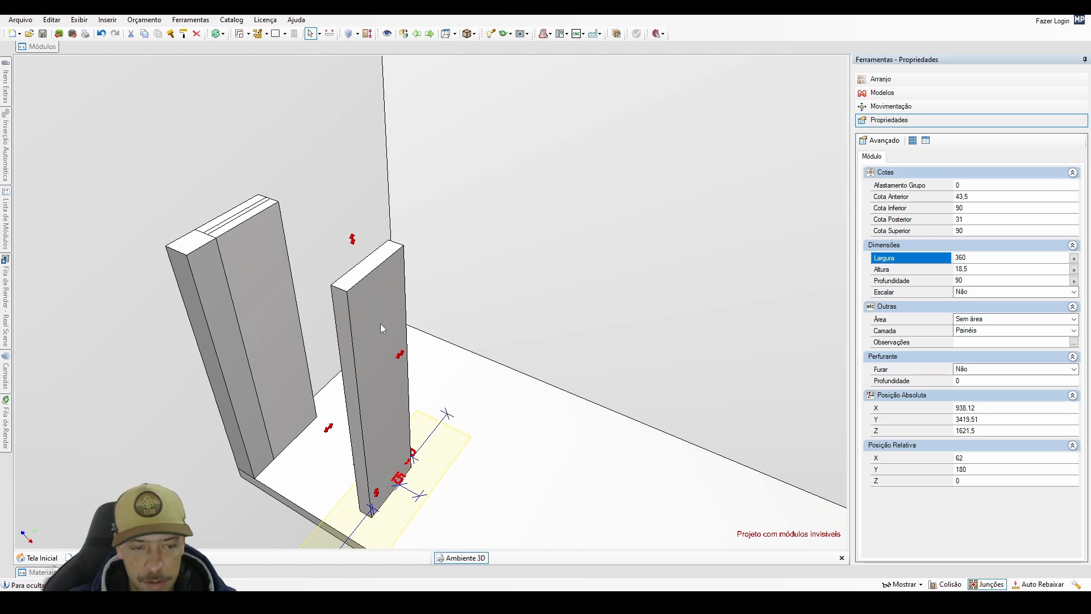
click(380, 323)
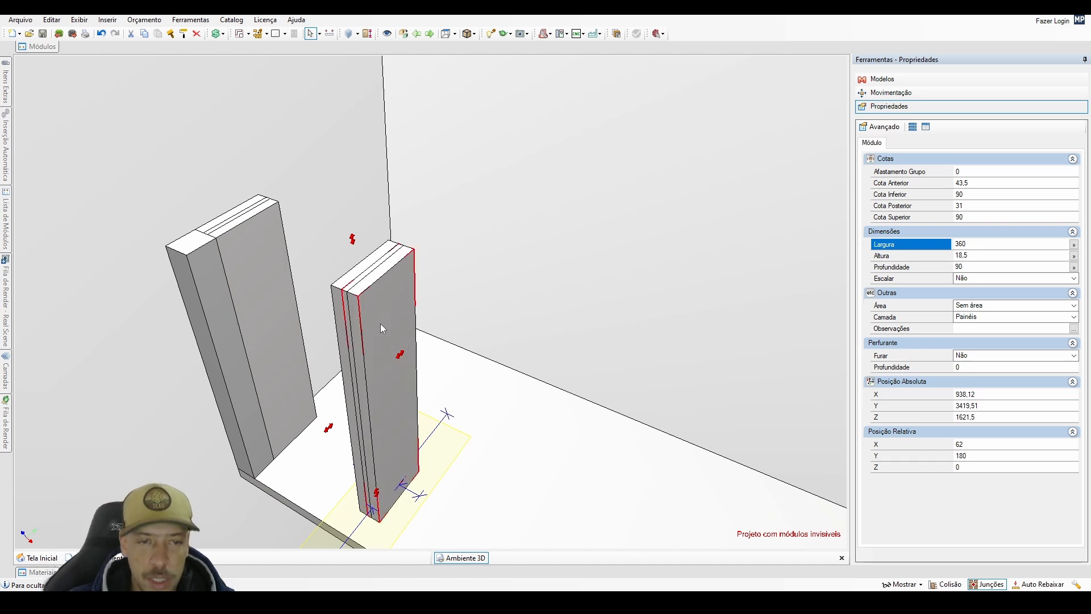
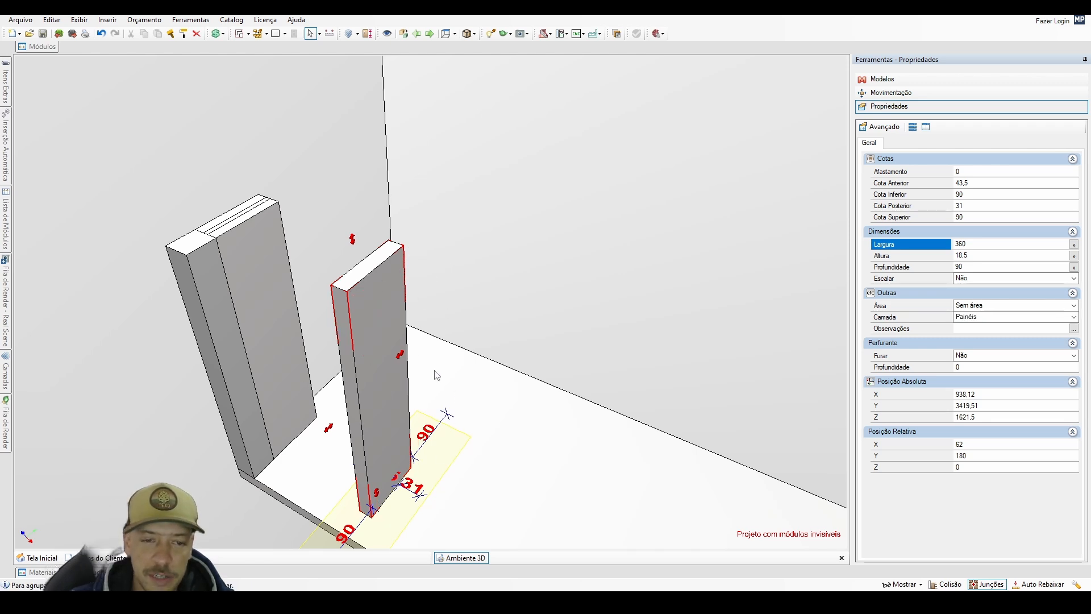
Restore the hidden strip panel and set the duplicate strip's panel width to 600 mm, declining the suggested reduction to 391 mm.
key(ctrl+z)
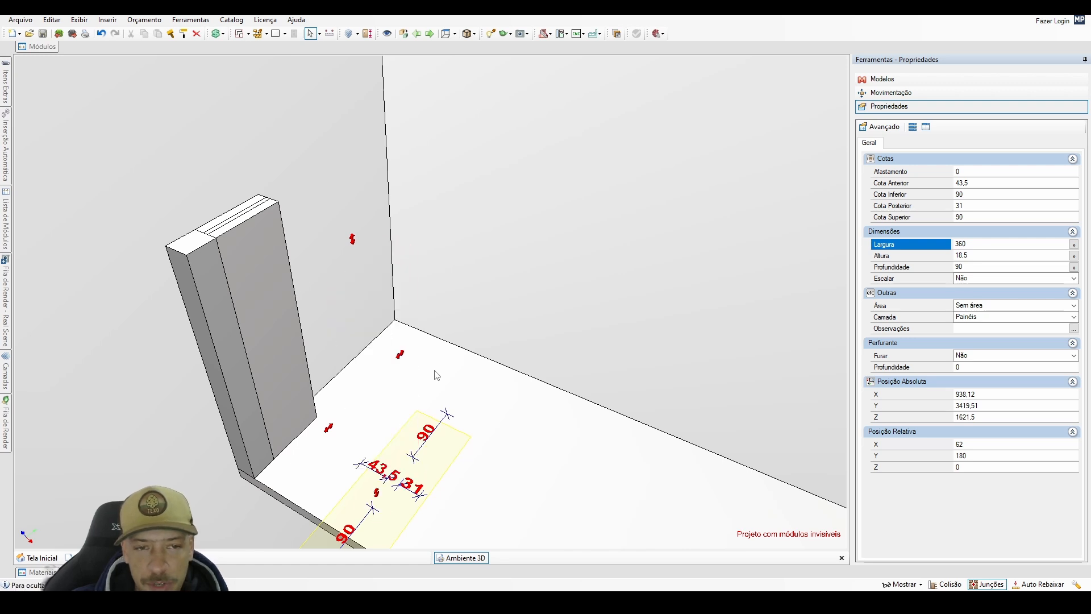
double_click(987, 245)
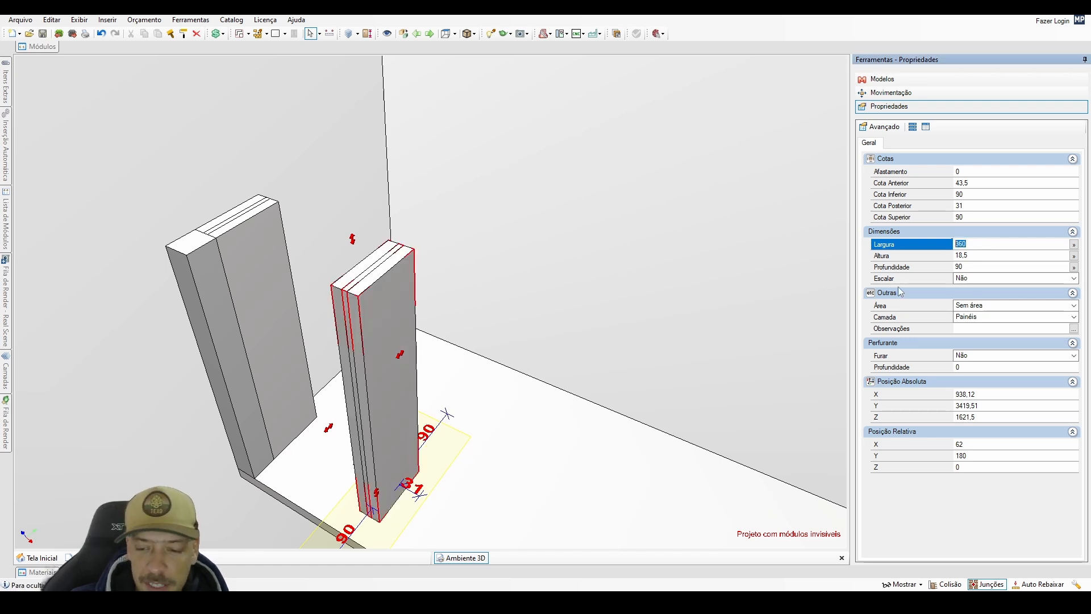
text(6)
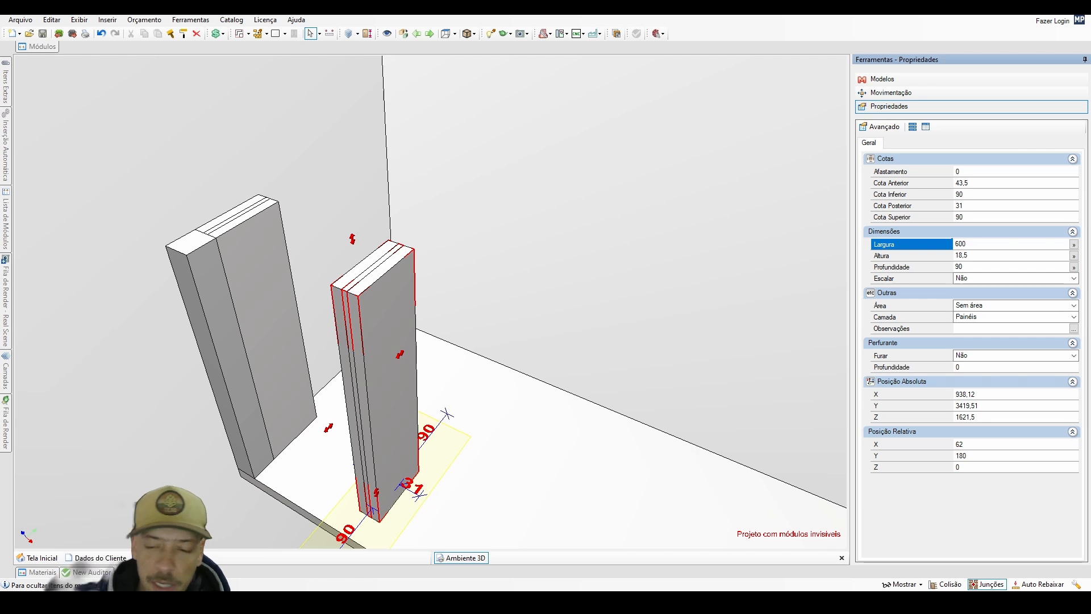
key(Return)
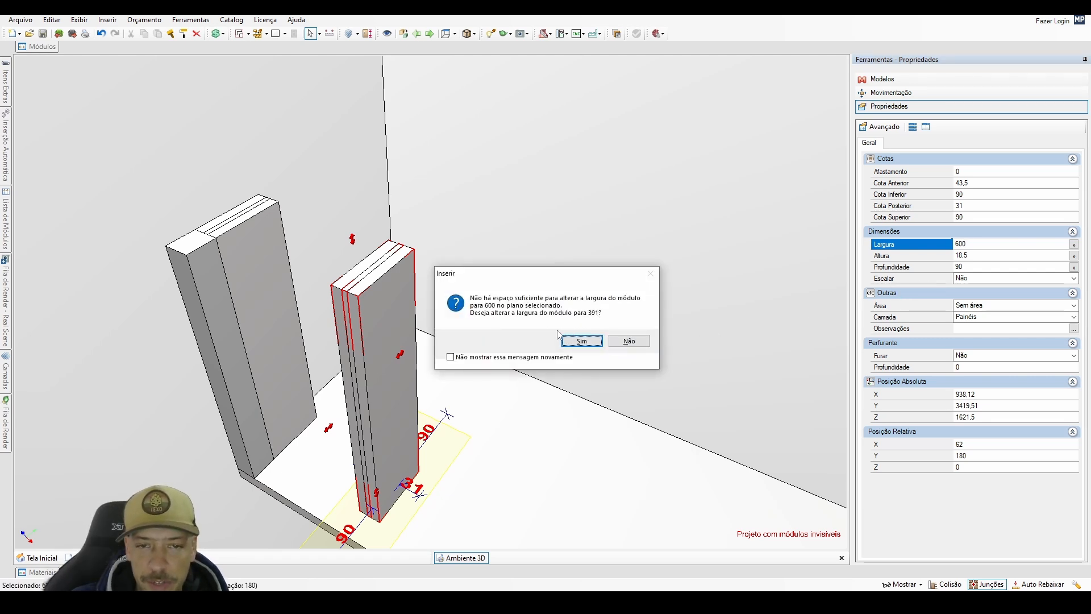
click(630, 341)
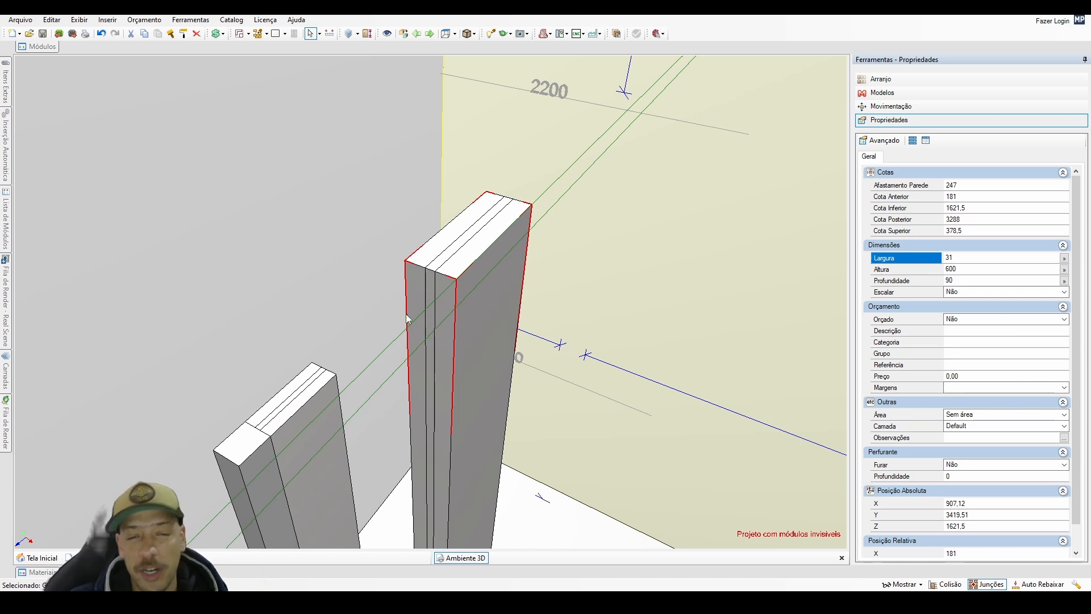
Reposition the 600 mm strip against the upper cabinets' closing strip at absolute X 726,12, Y 3179,51, Z 2000.
scroll(442, 315, down, 5)
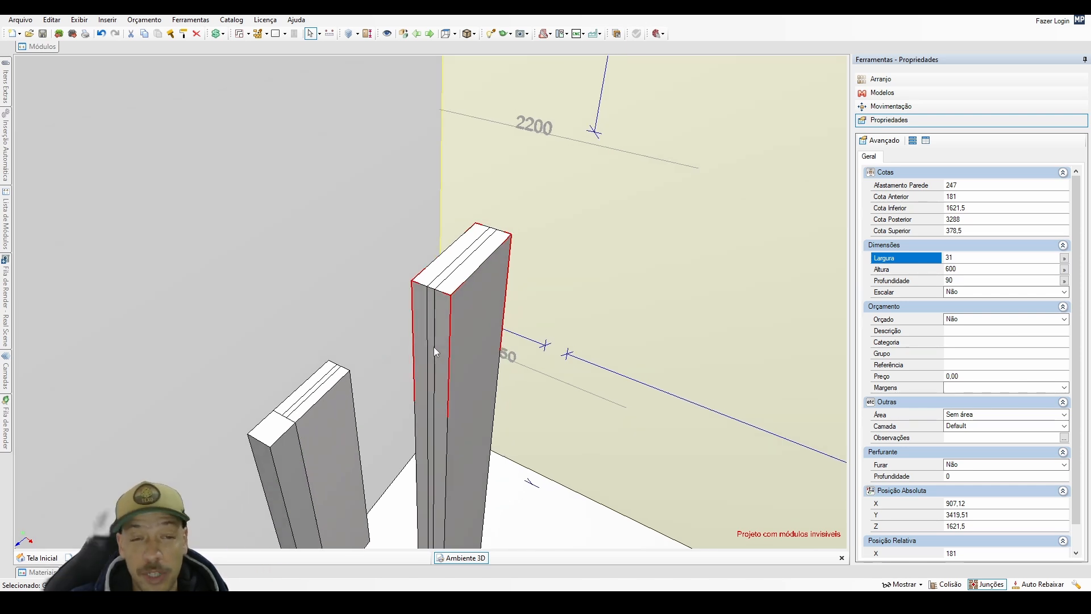
scroll(442, 350, down, 3)
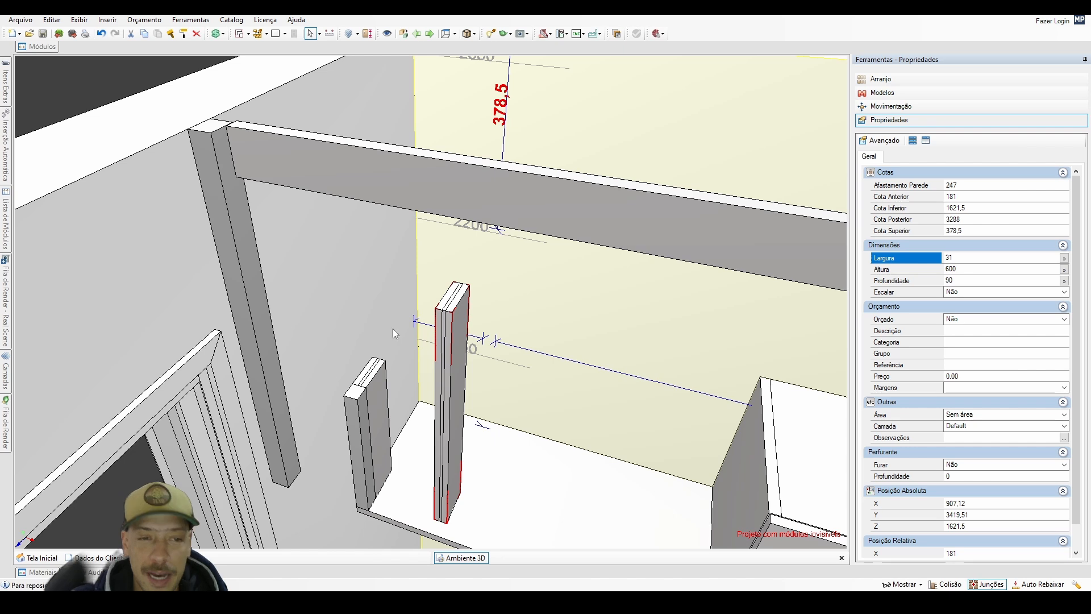
shift+click(257, 302)
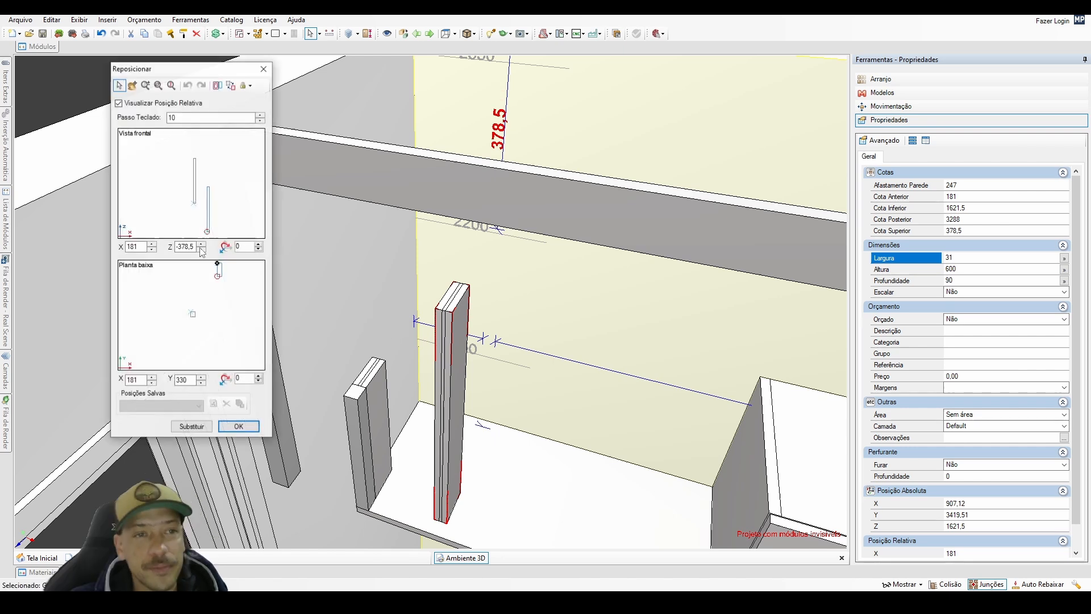
double_click(195, 183)
double_click(193, 306)
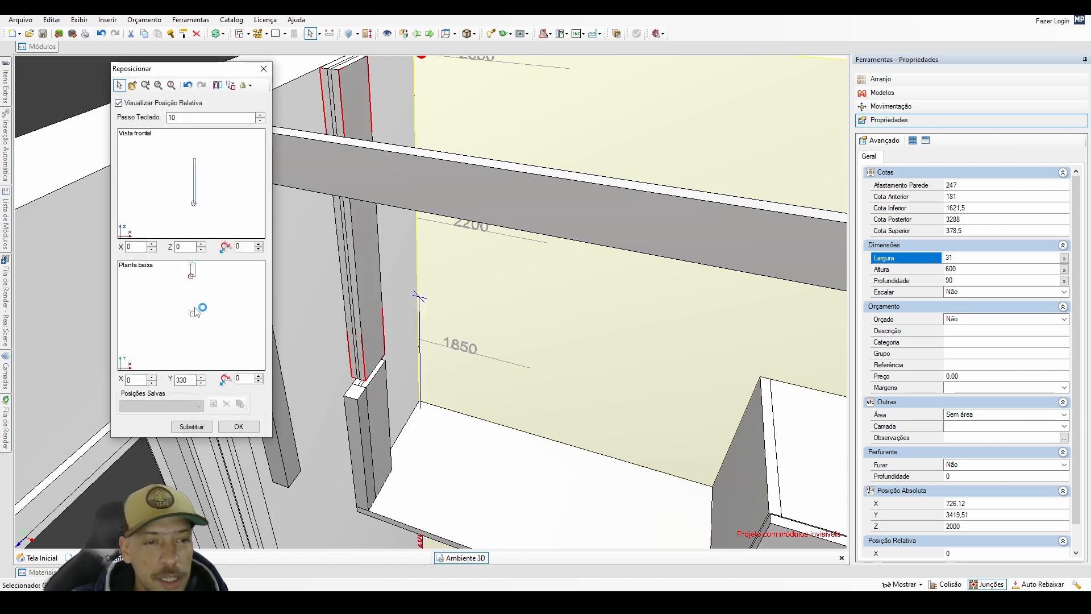
click(239, 427)
scroll(307, 352, down, 2)
middle_drag(319, 347, 391, 322)
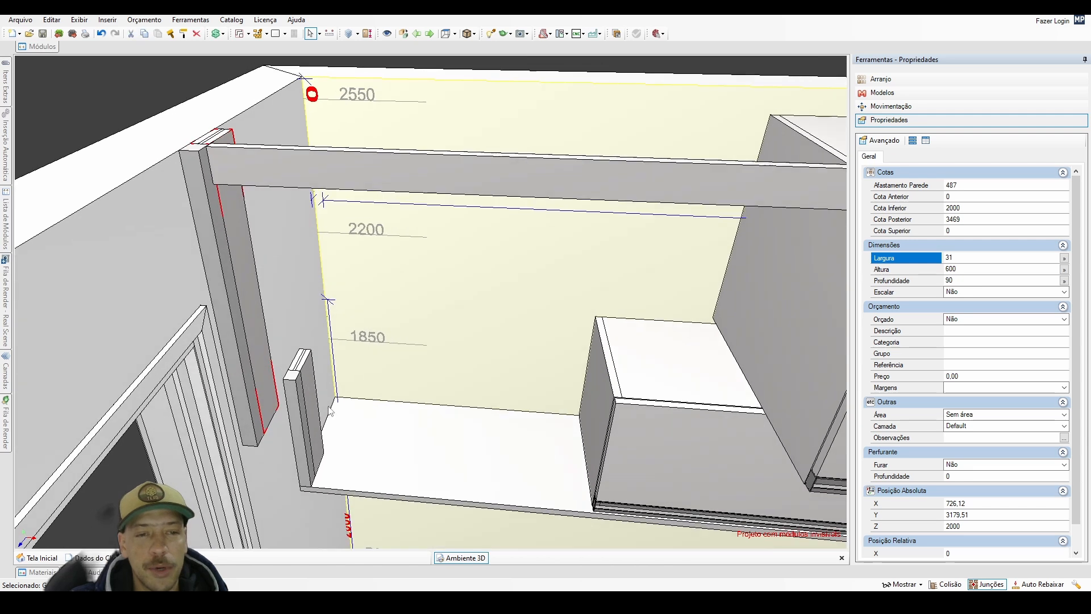
Show all the hidden modules on the back wall again.
scroll(392, 323, down, 3)
click(396, 263)
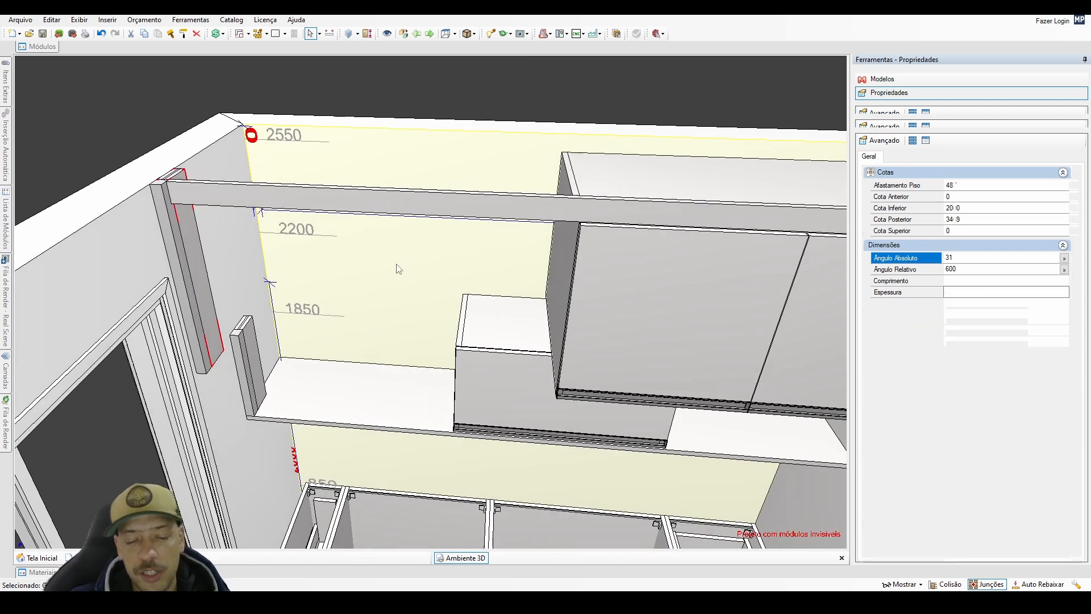
key(space)
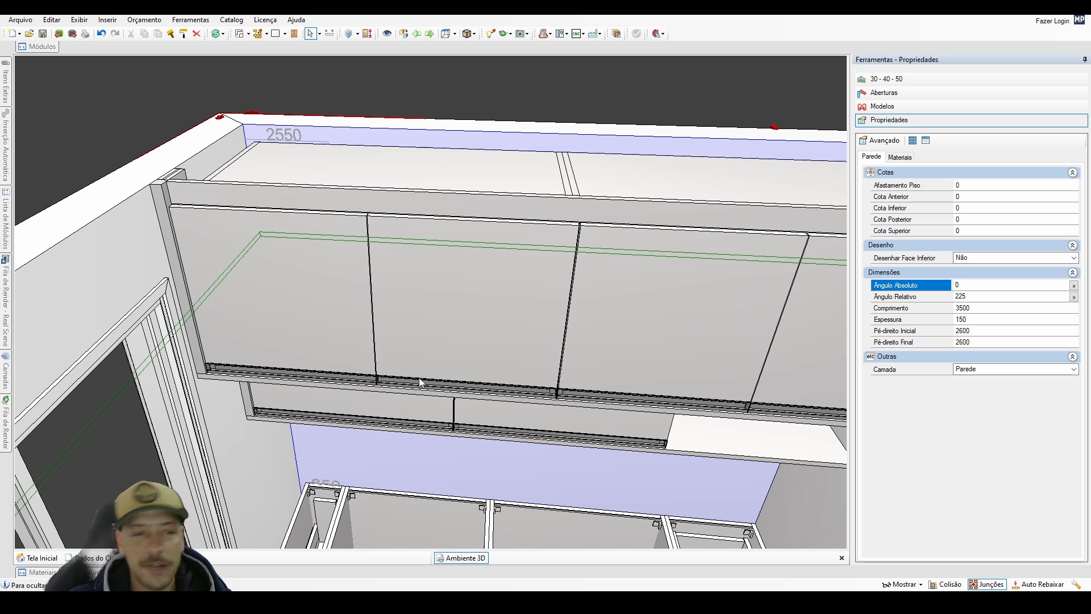
scroll(419, 382, down, 3)
middle_drag(390, 411, 432, 370)
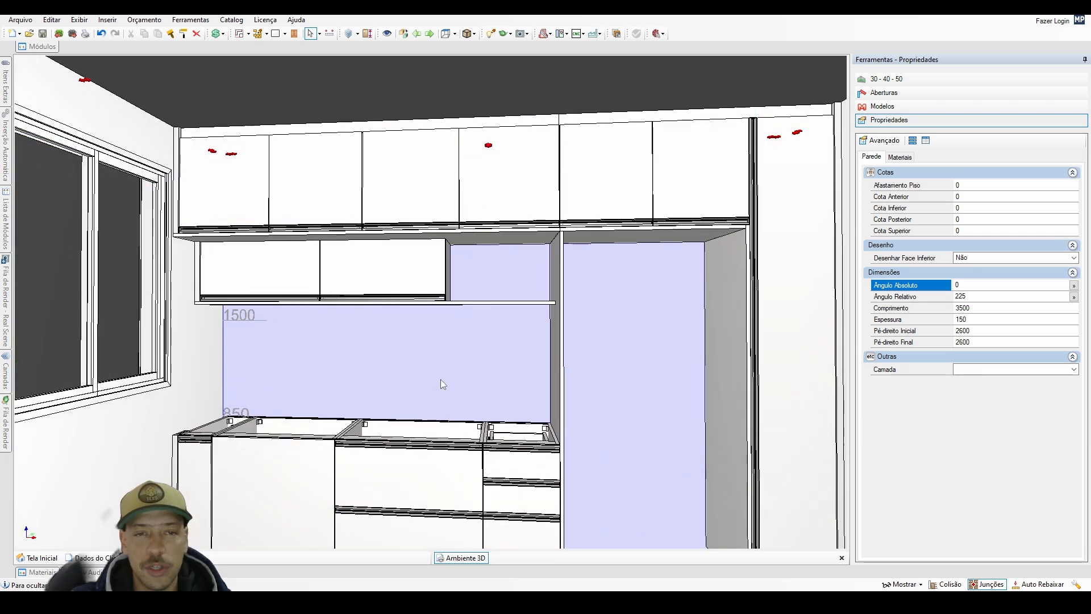
double_click(441, 380)
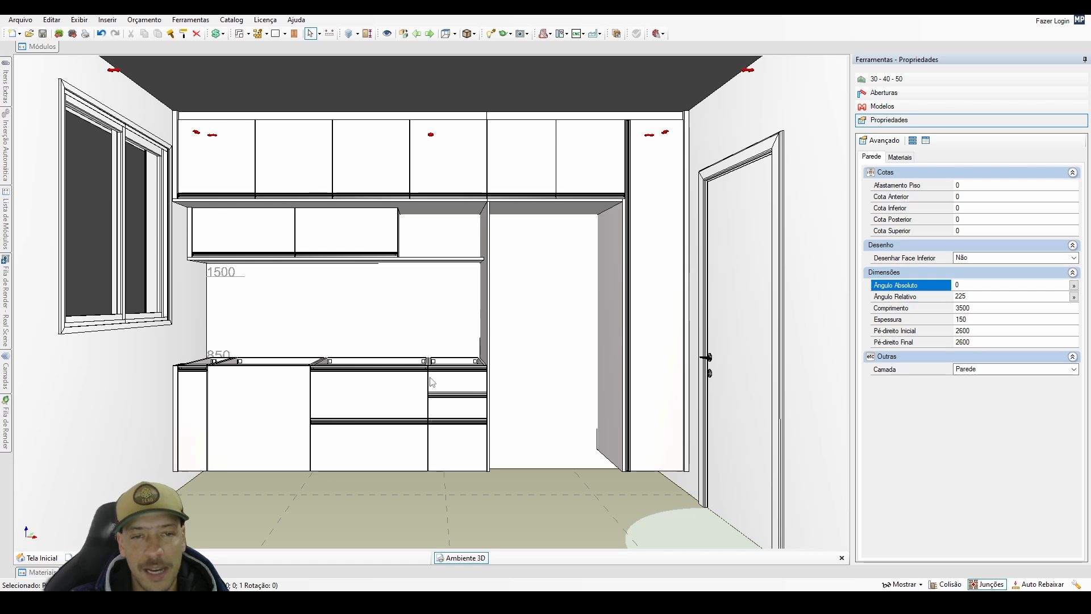
Duplicate the shelf panel below the wall cabinets at relative X 2132, Z 0, and set the copy's width to 360 mm.
scroll(475, 302, up, 2)
click(460, 257)
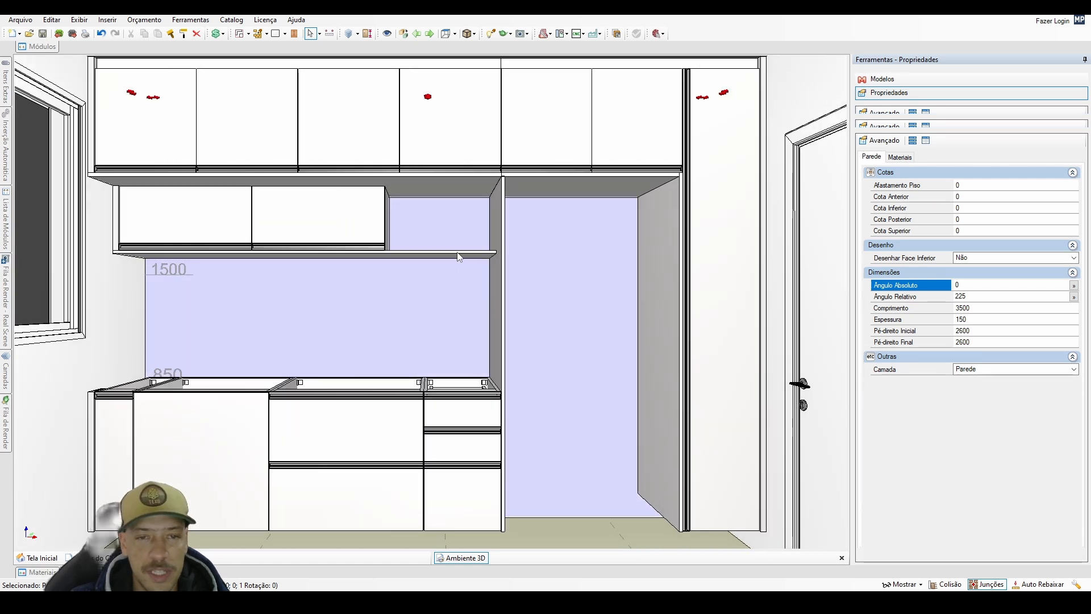
double_click(458, 256)
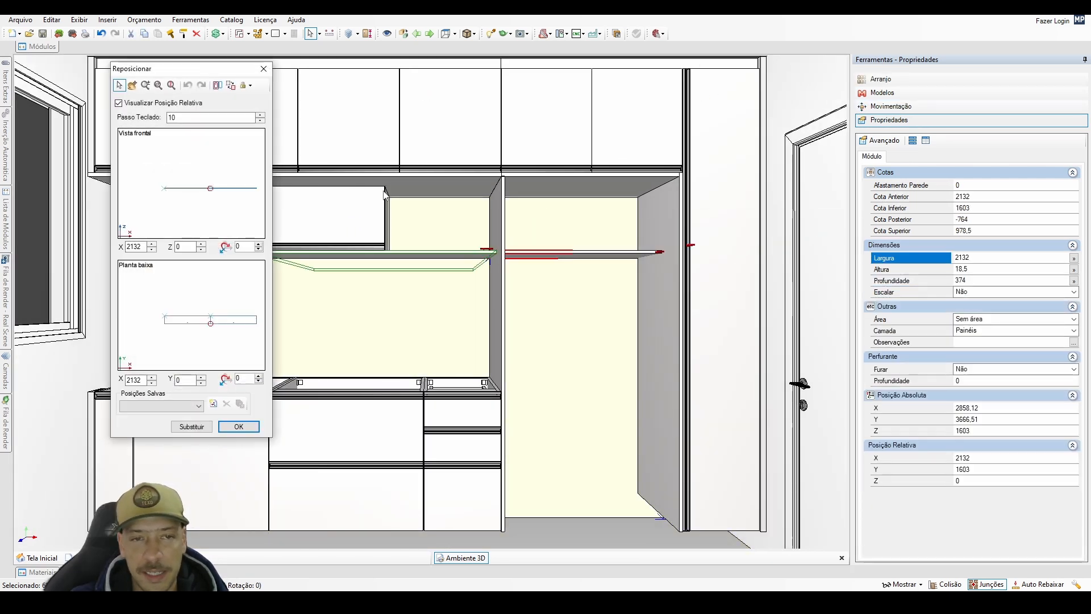
click(239, 427)
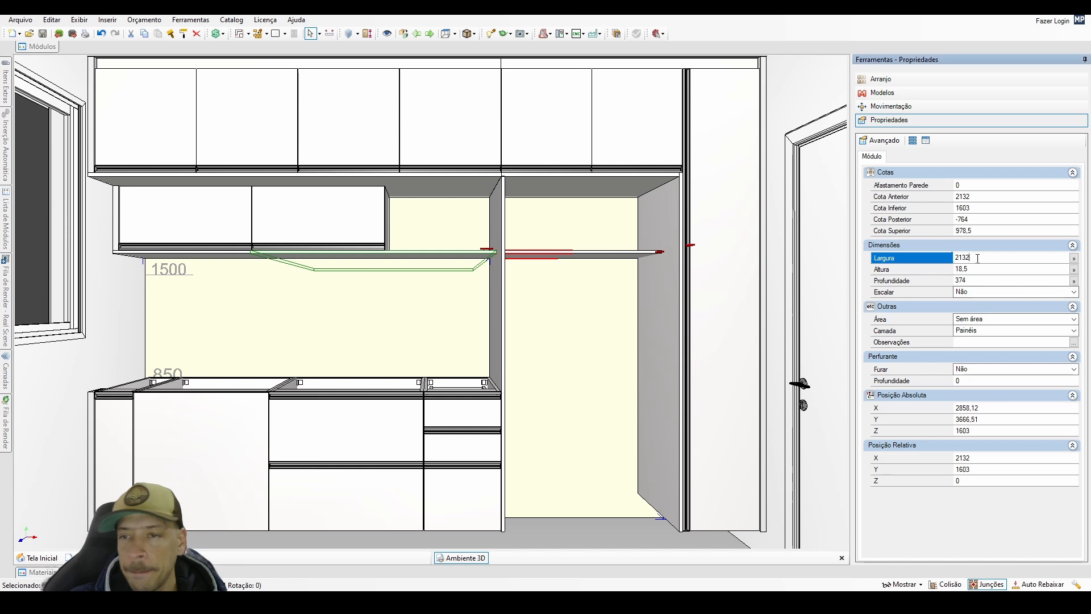
text(360)
key(Return)
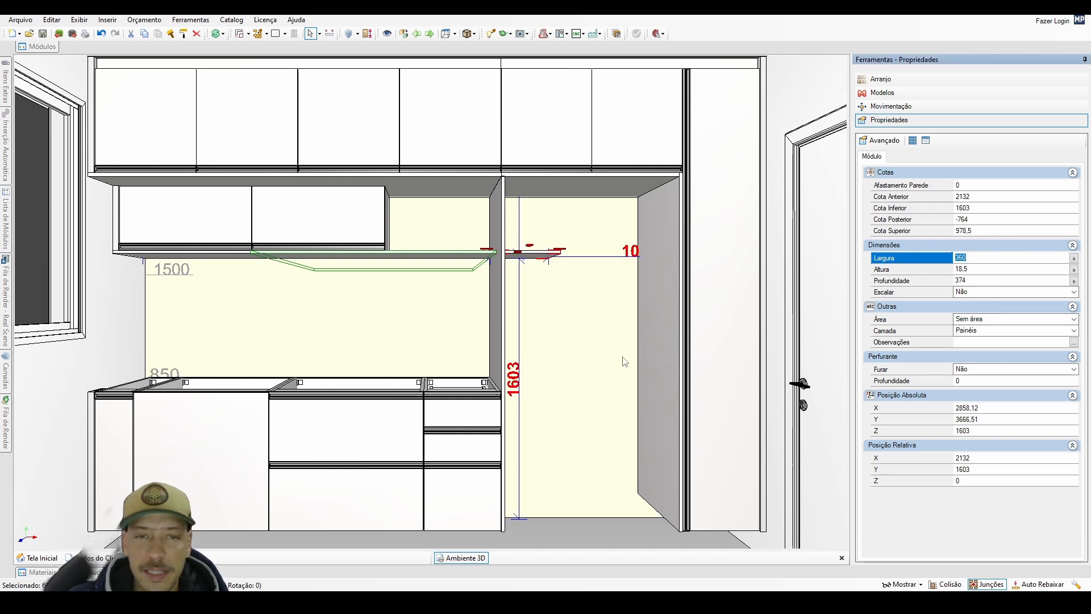
Turn the 360 mm panel upright and place it on the shelf against the lower wall cabinets' open end, at absolute X 2256,62, Z 1621,5.
drag(539, 259, 557, 240)
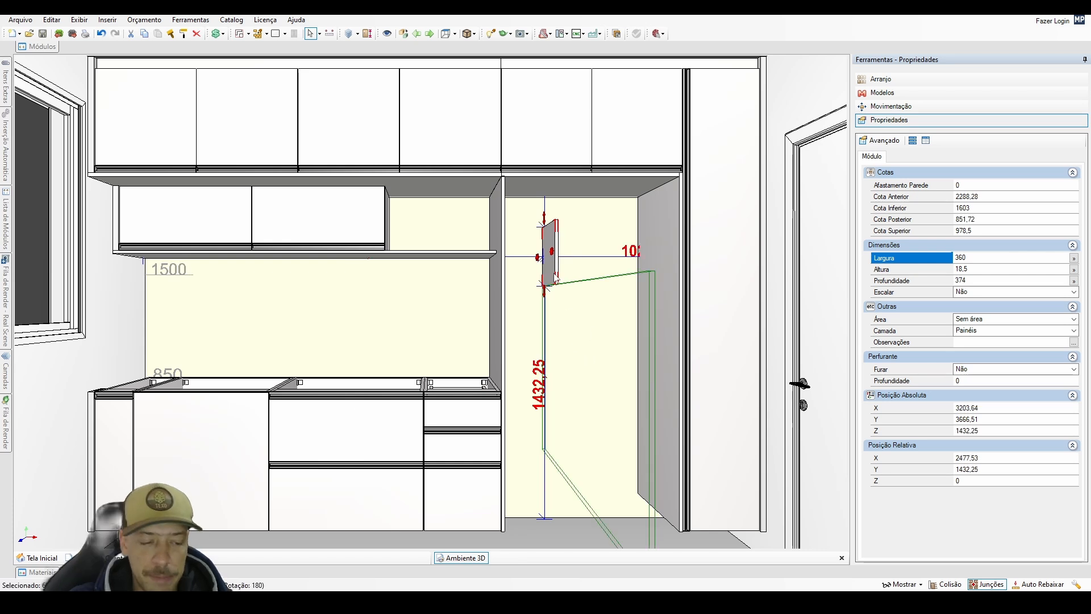
drag(555, 274, 328, 345)
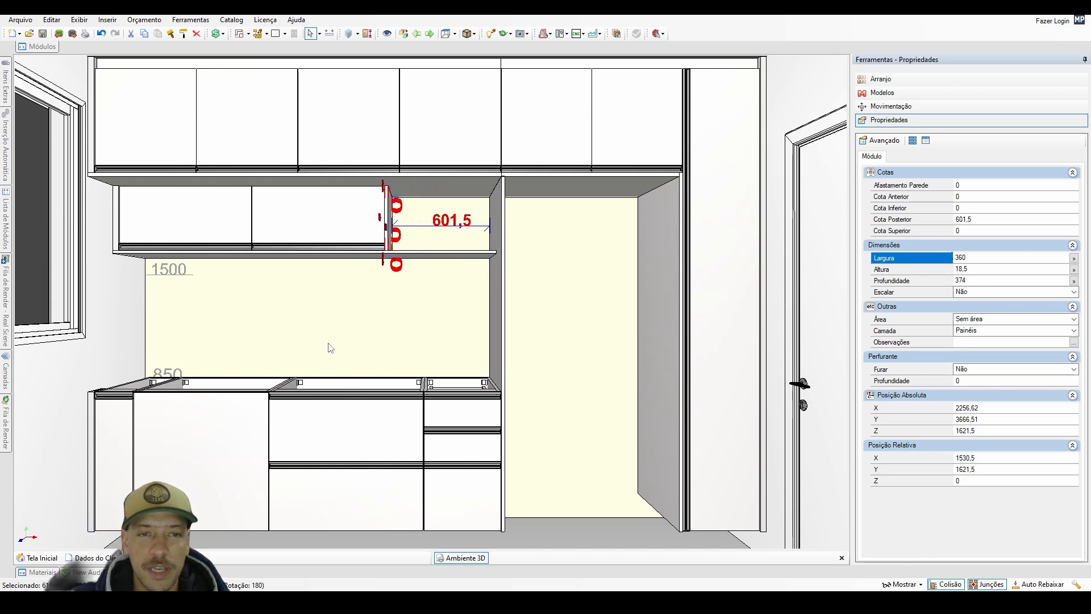
click(420, 313)
scroll(420, 313, down, 1)
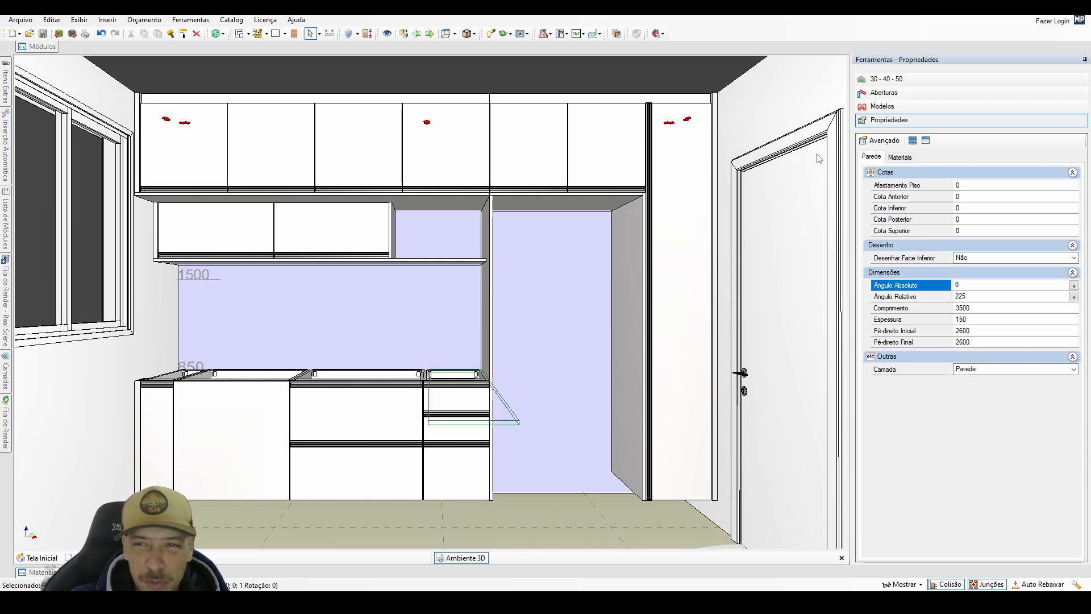
Change the project's front model (Frentes) and flap door model (Porta Basculante) to Reta.
click(900, 112)
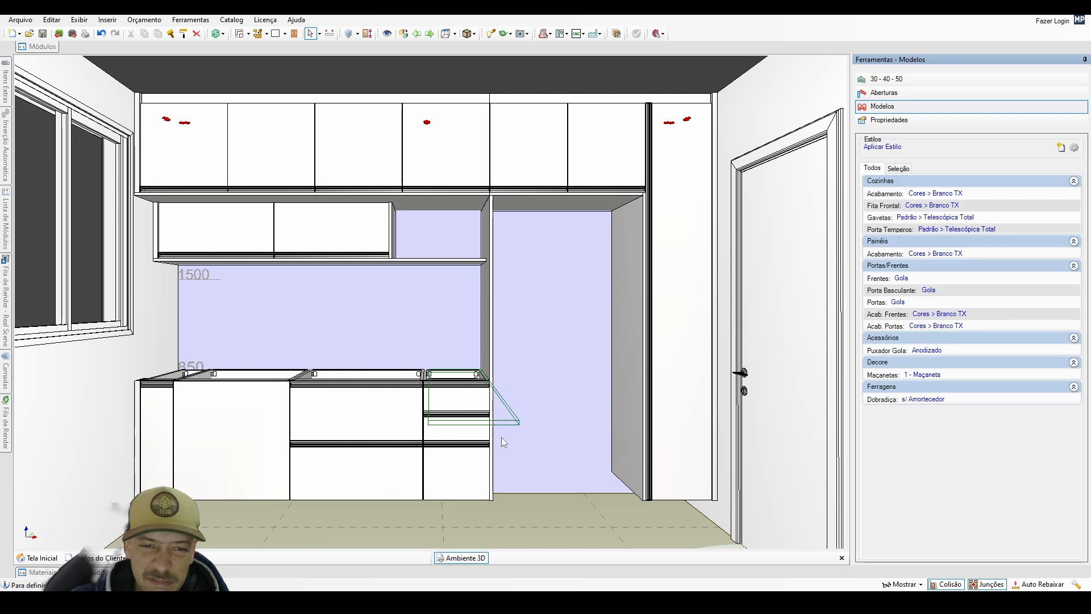
middle_drag(535, 374, 568, 366)
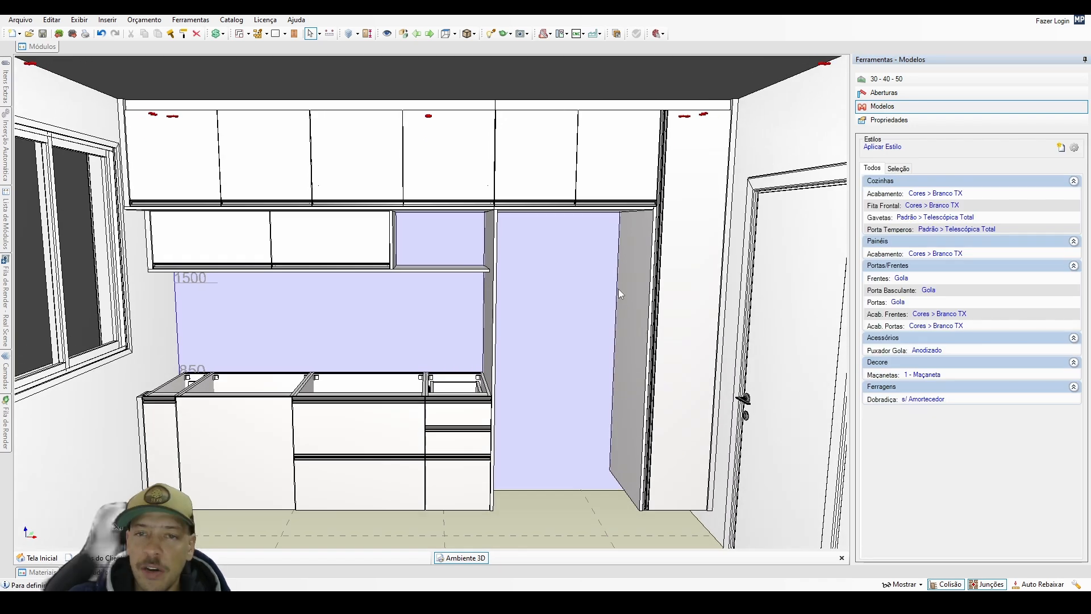
middle_drag(622, 294, 613, 289)
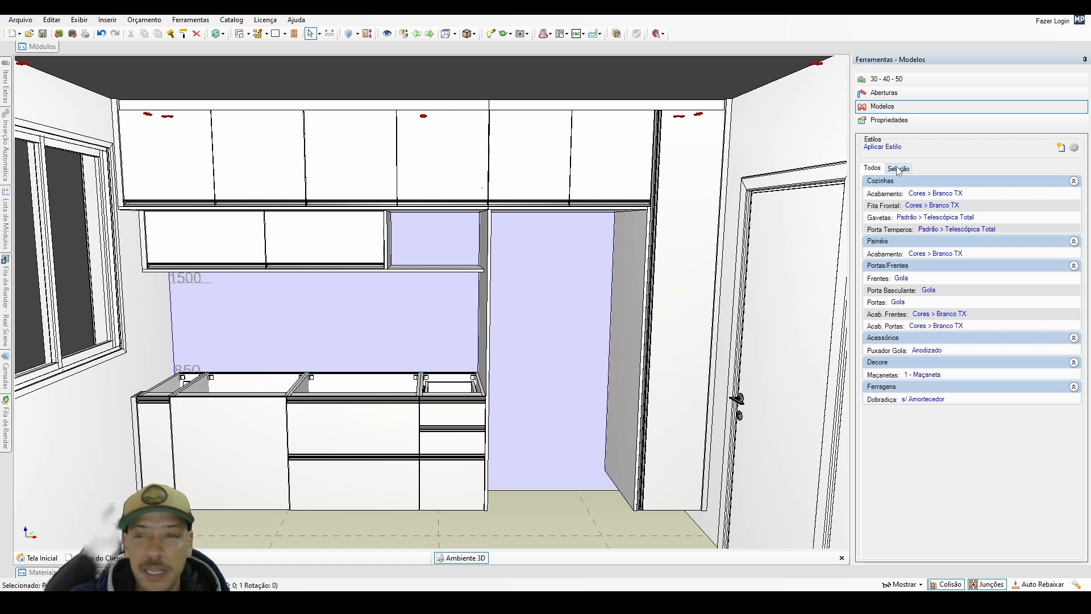
click(903, 280)
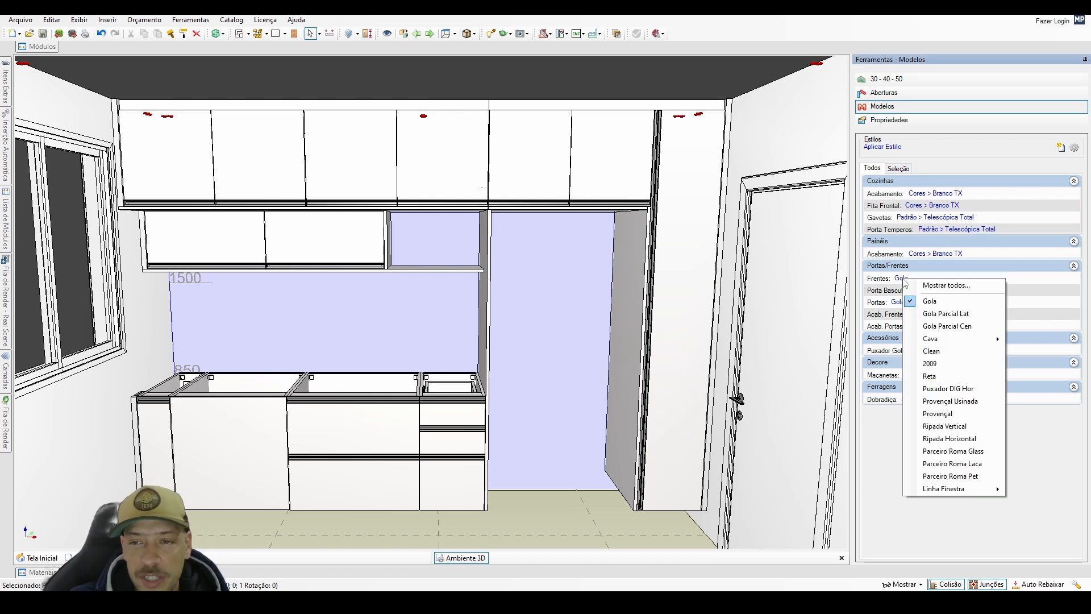
mouse_move(942, 308)
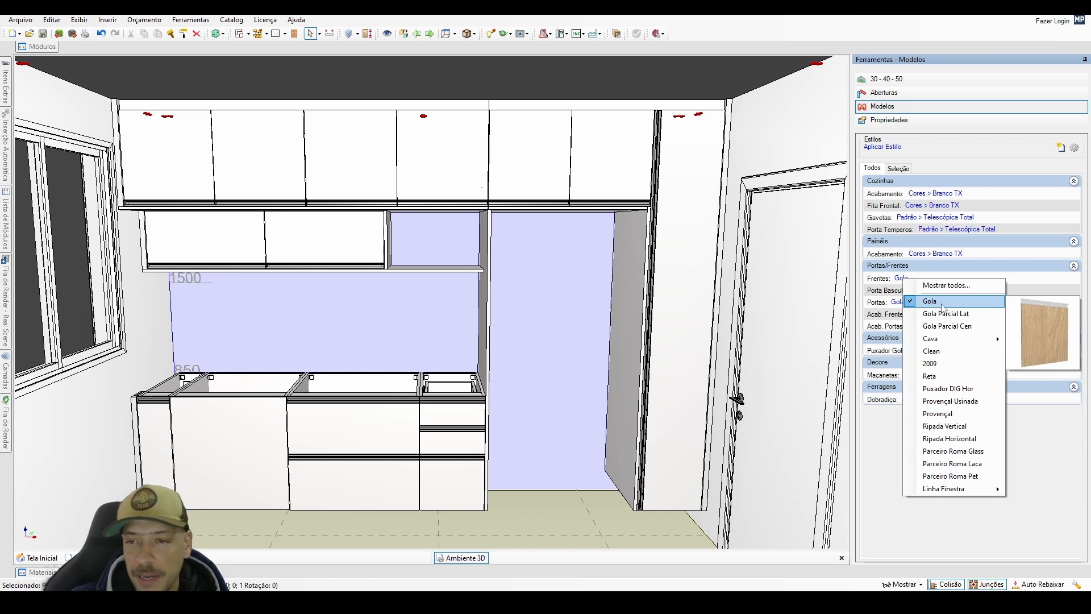
click(935, 376)
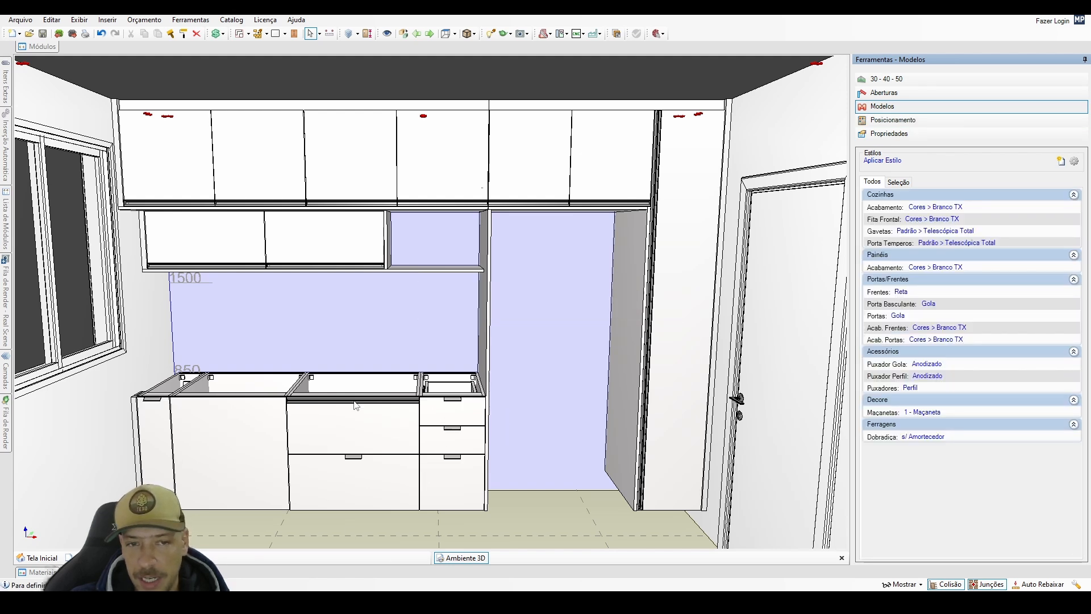
click(930, 305)
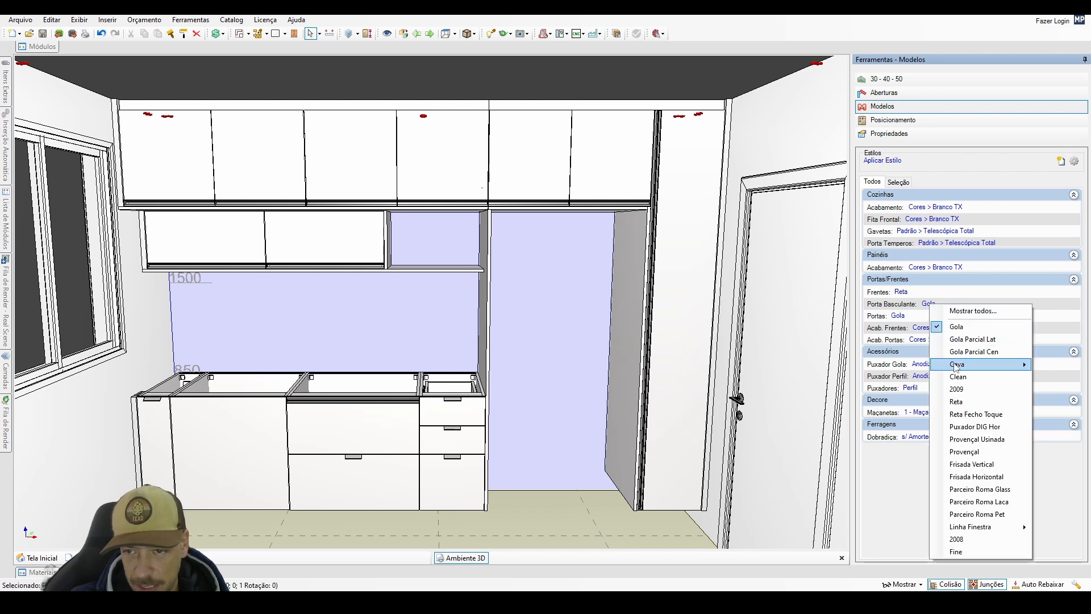
click(960, 399)
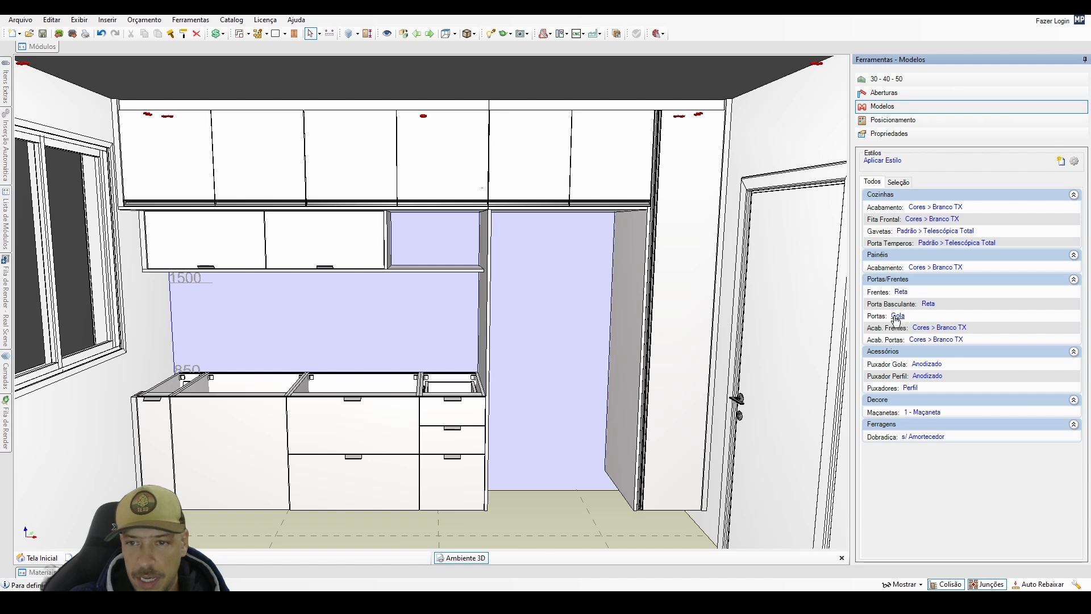
Try the Parceiro Roma Glass model on the flap doors and return them to Reta.
click(929, 305)
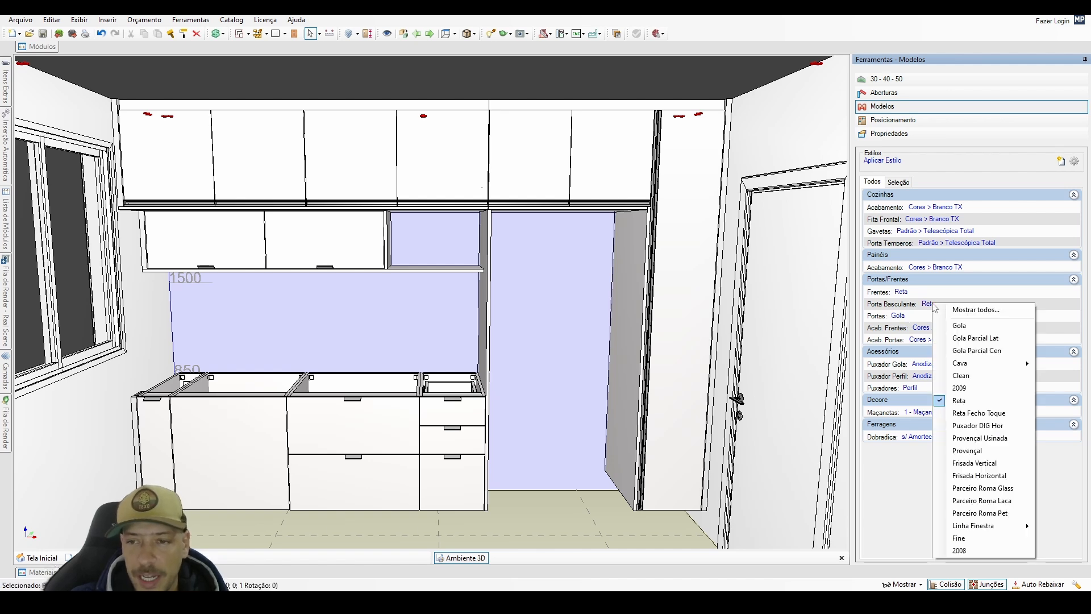
click(977, 489)
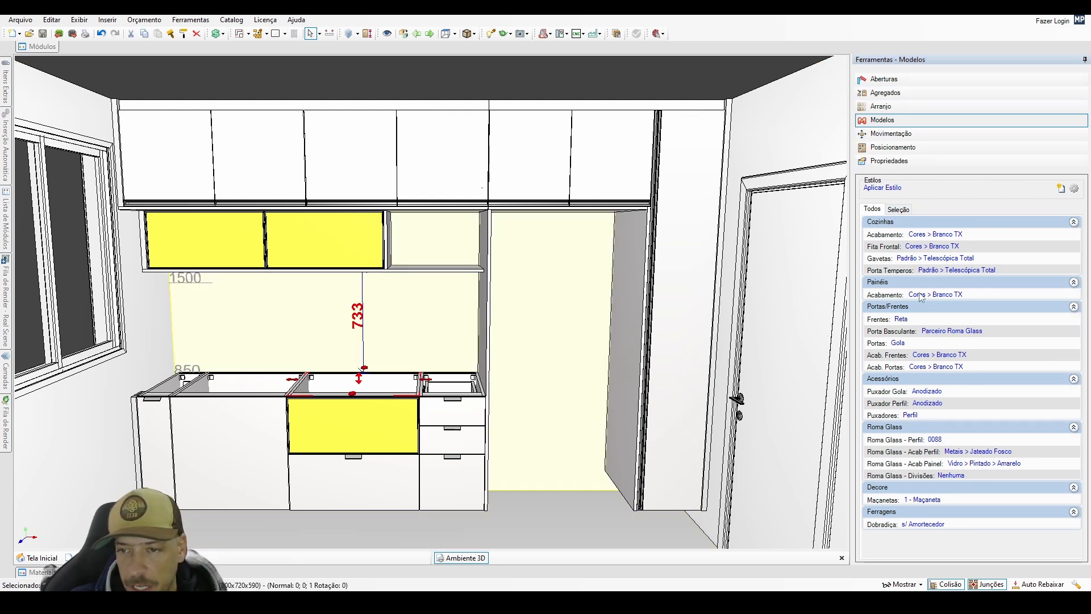
click(899, 210)
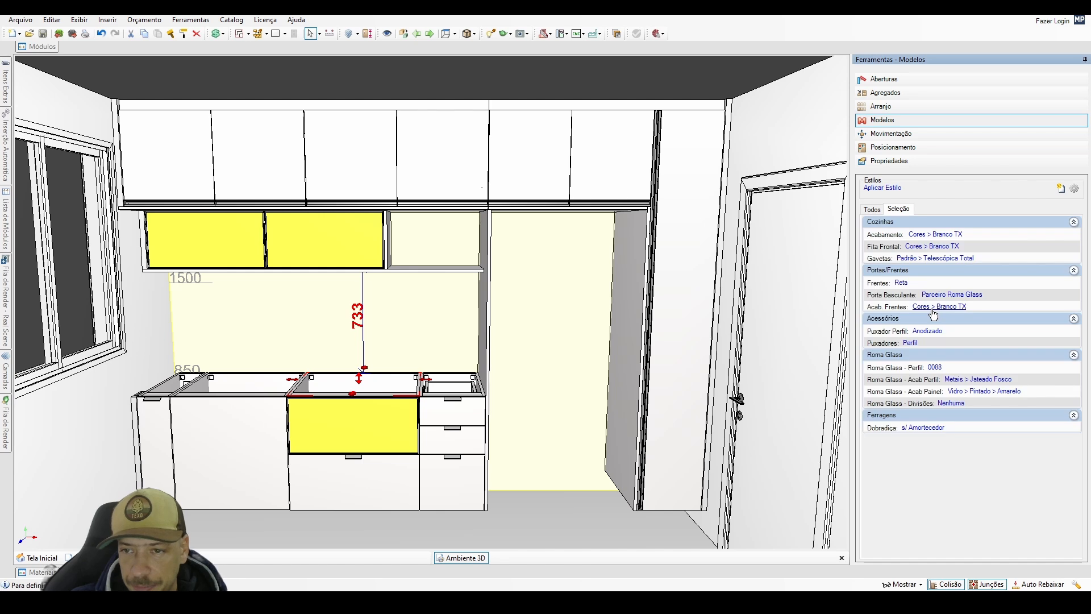
click(874, 210)
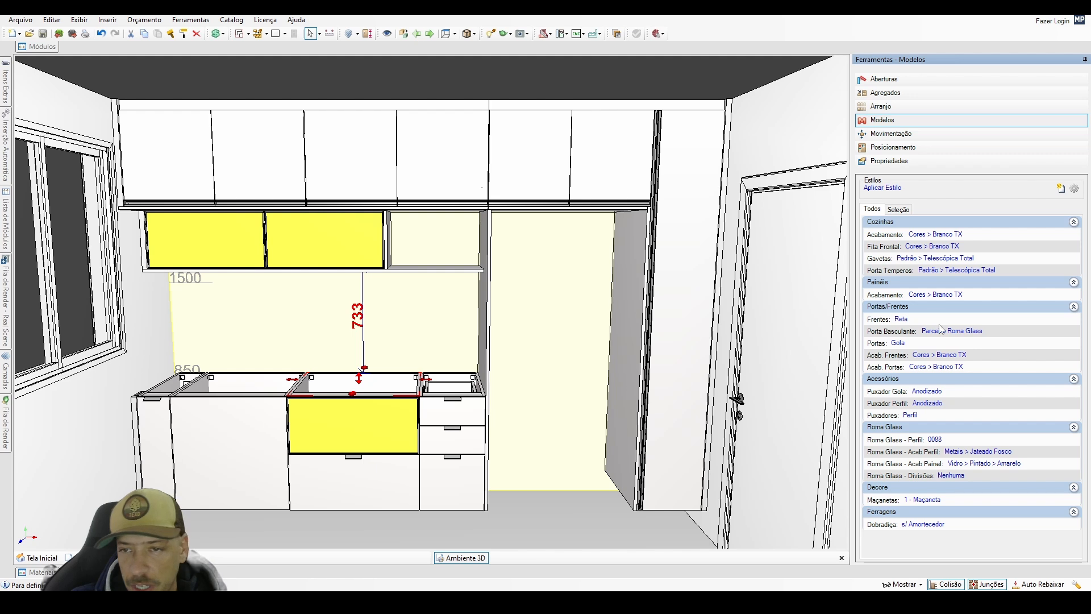
click(934, 332)
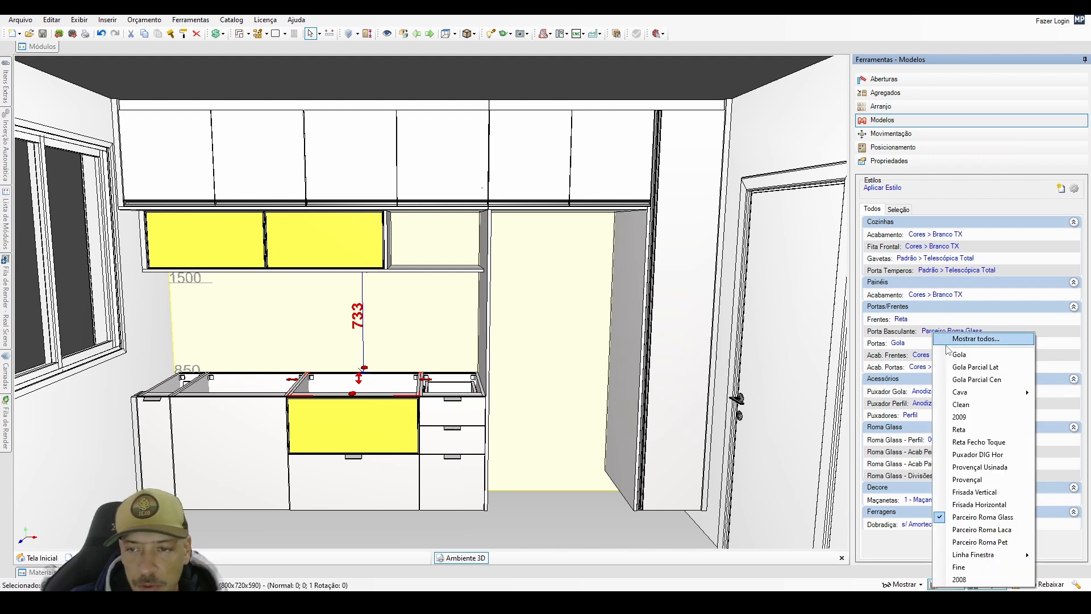
click(960, 430)
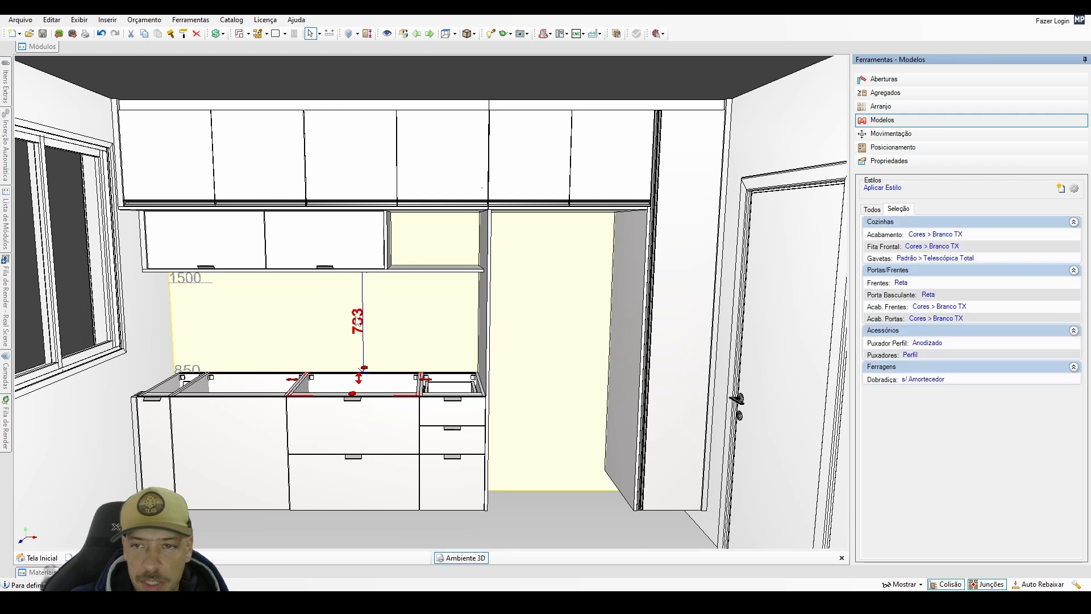
Apply the Parceiro Roma Glass flap door model to the selected lower wall cabinet module only.
click(230, 257)
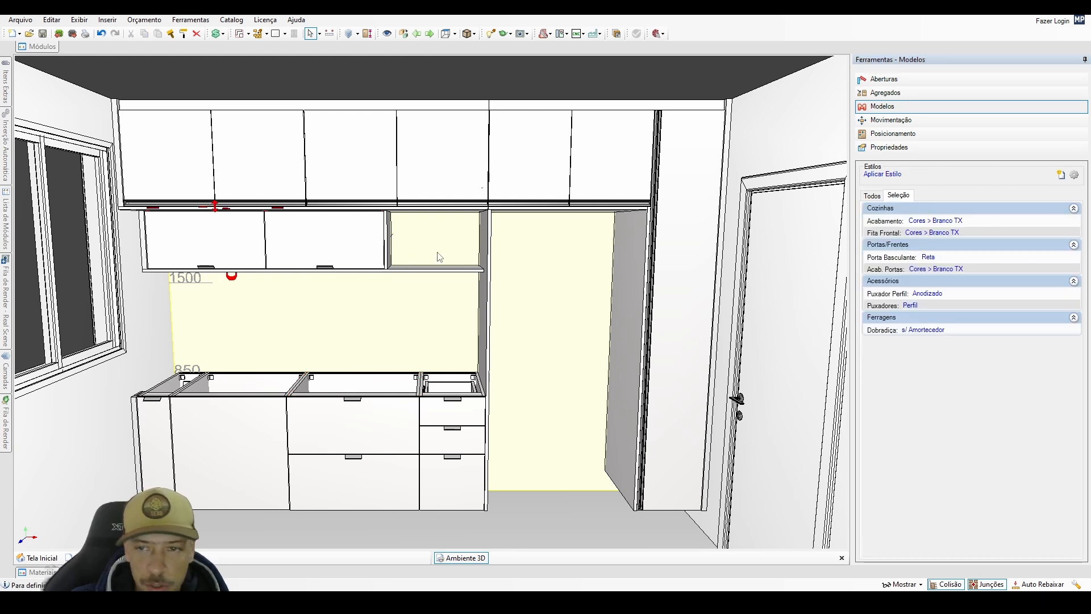
click(927, 257)
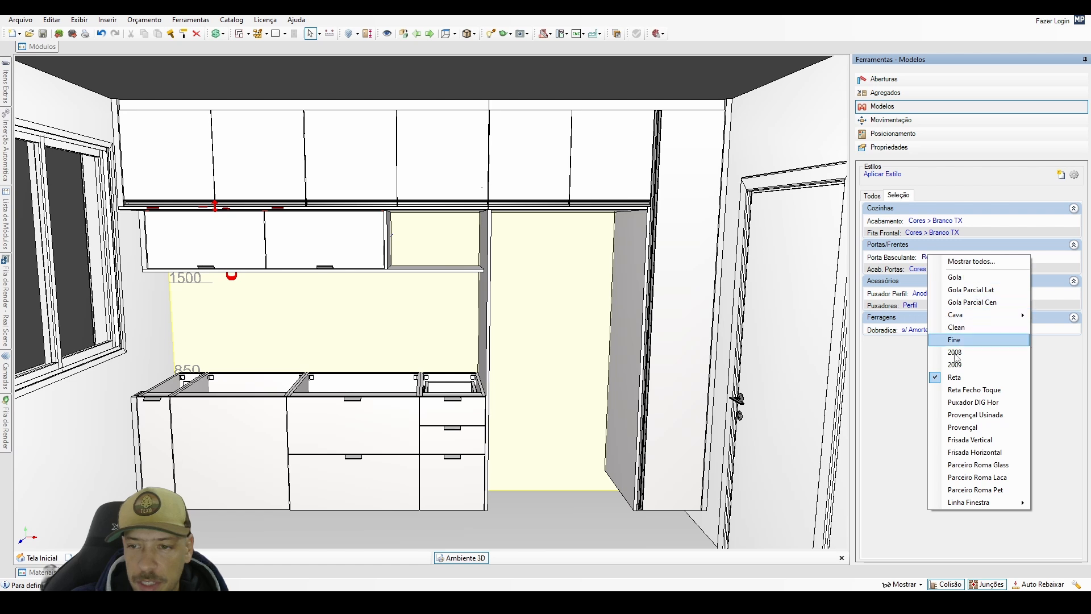
click(959, 465)
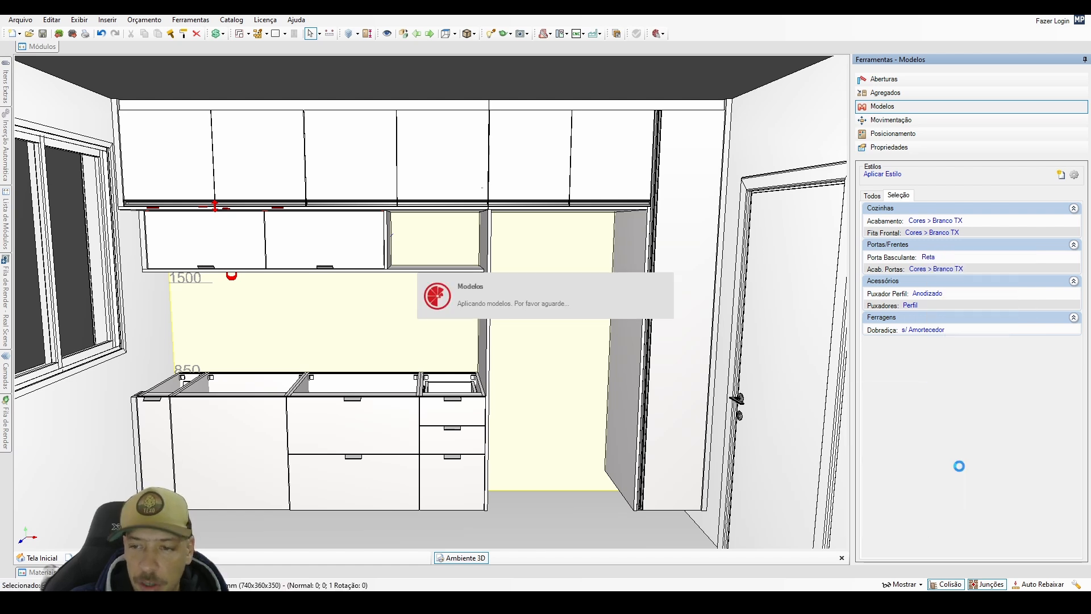
scroll(506, 290, up, 3)
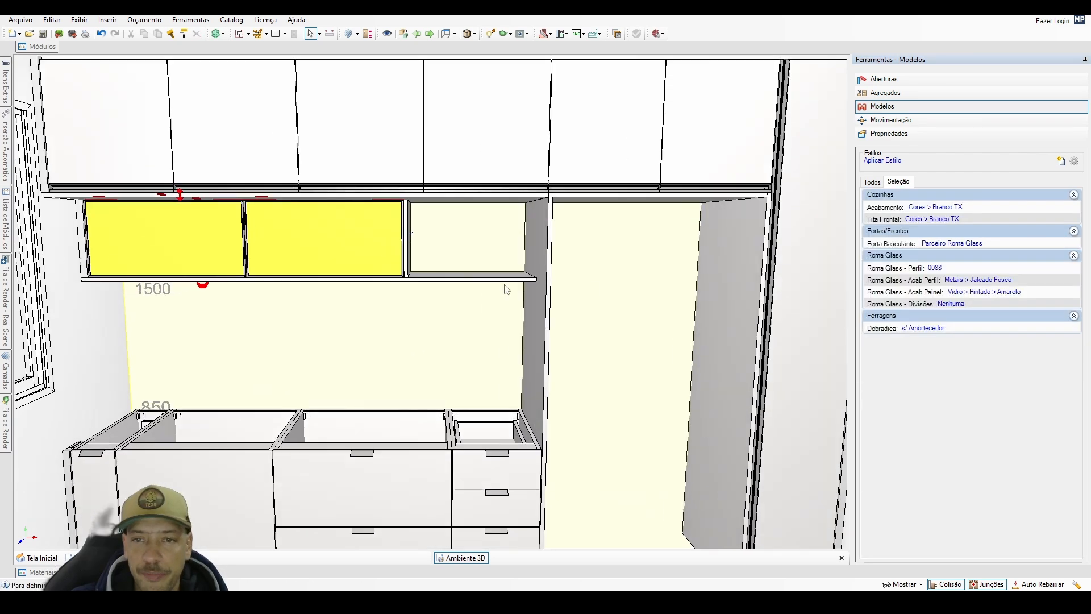
click(968, 248)
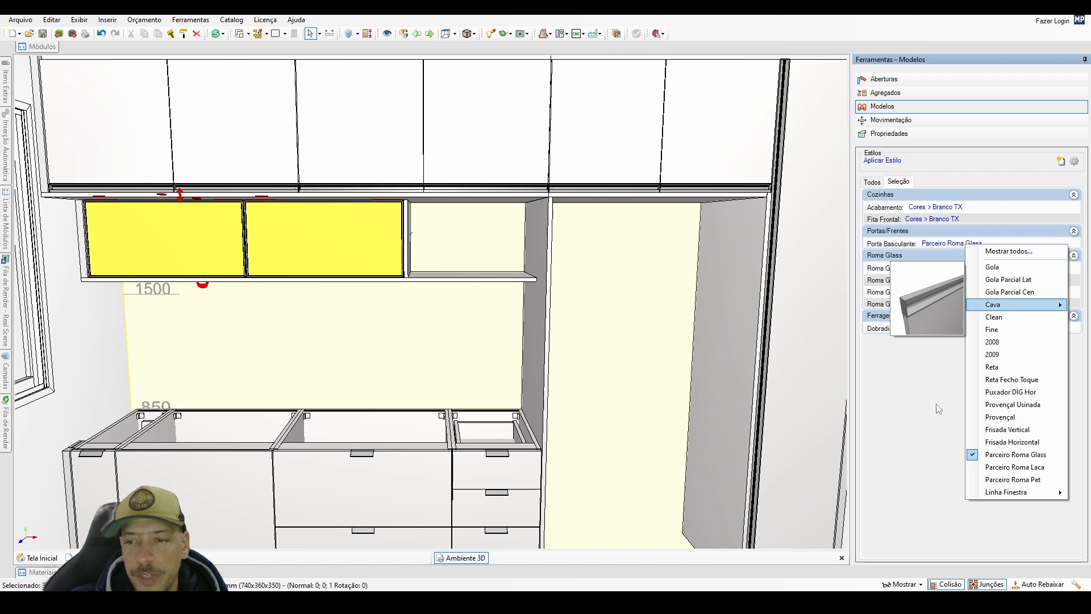
click(935, 268)
click(935, 267)
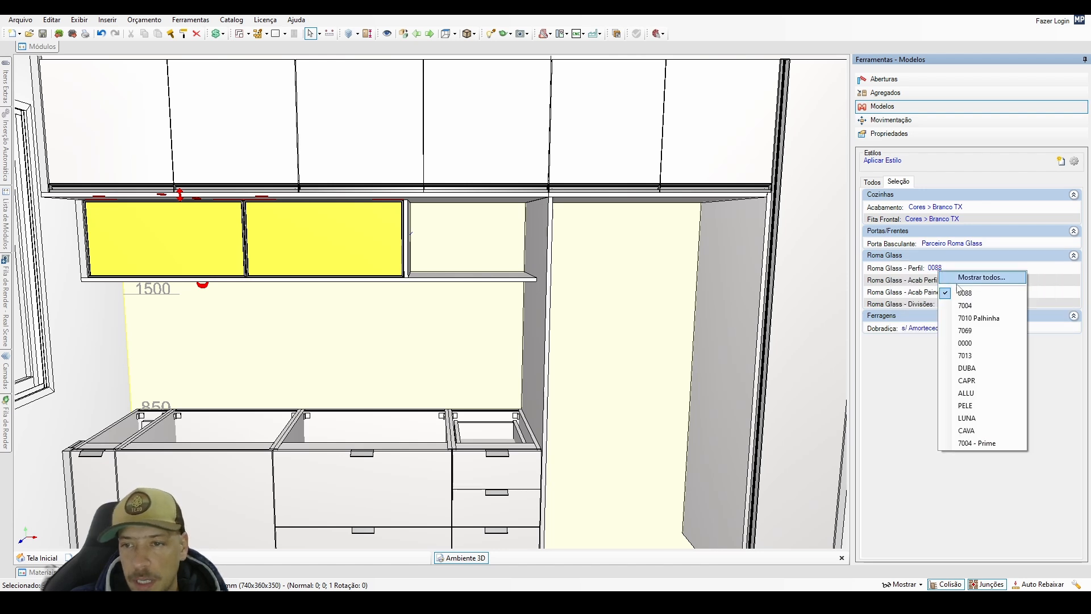
click(900, 464)
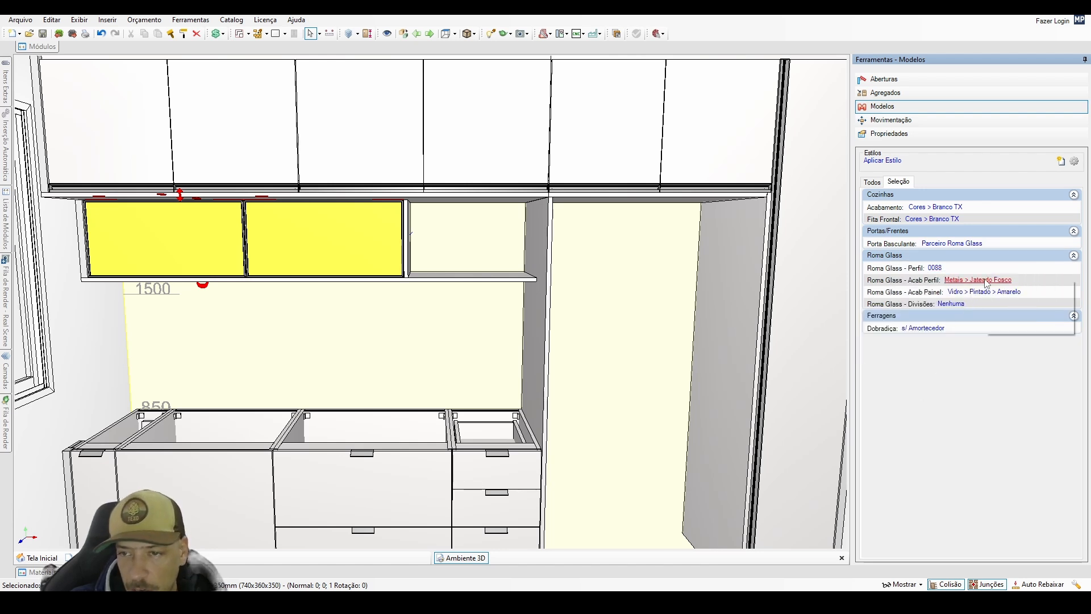
Set the Roma Glass doors' profile finish to Metais > Jateado Fosco and their panel finish to Vidro > Incolor.
click(986, 280)
mouse_move(1008, 303)
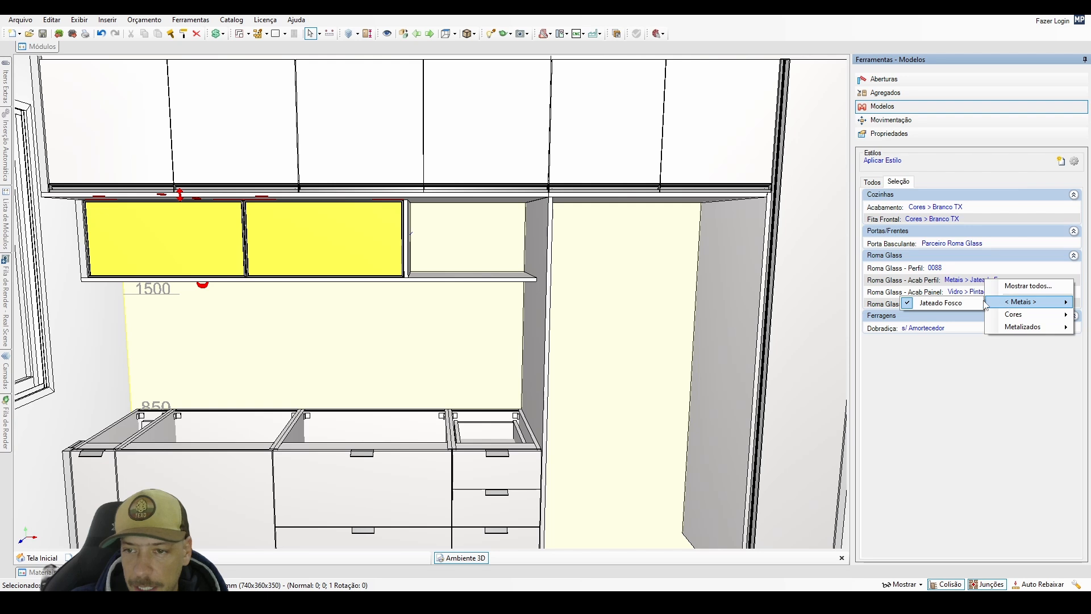
click(966, 302)
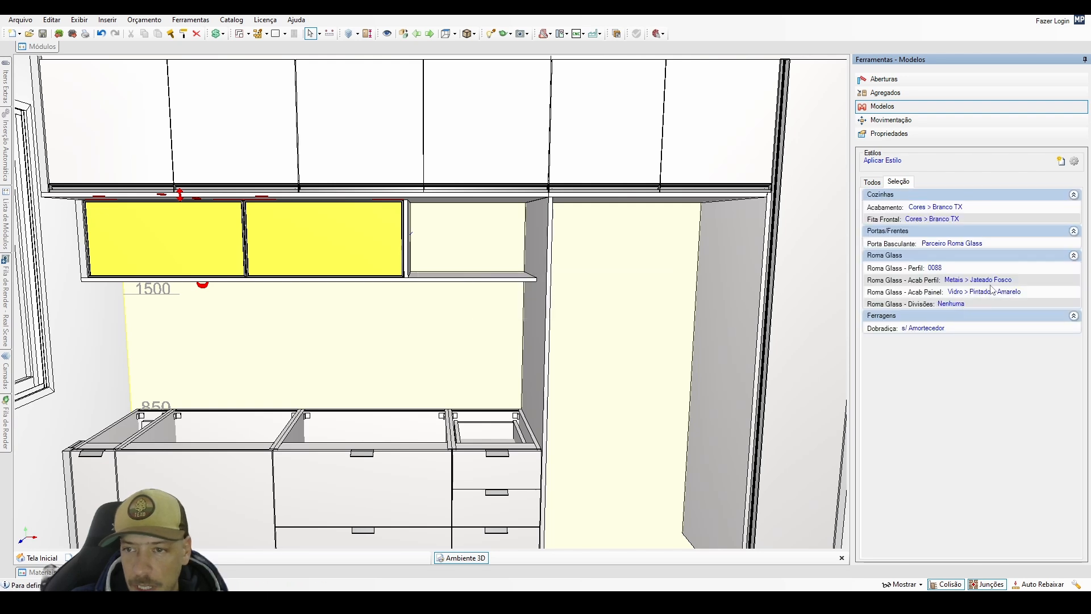
click(991, 290)
mouse_move(1023, 317)
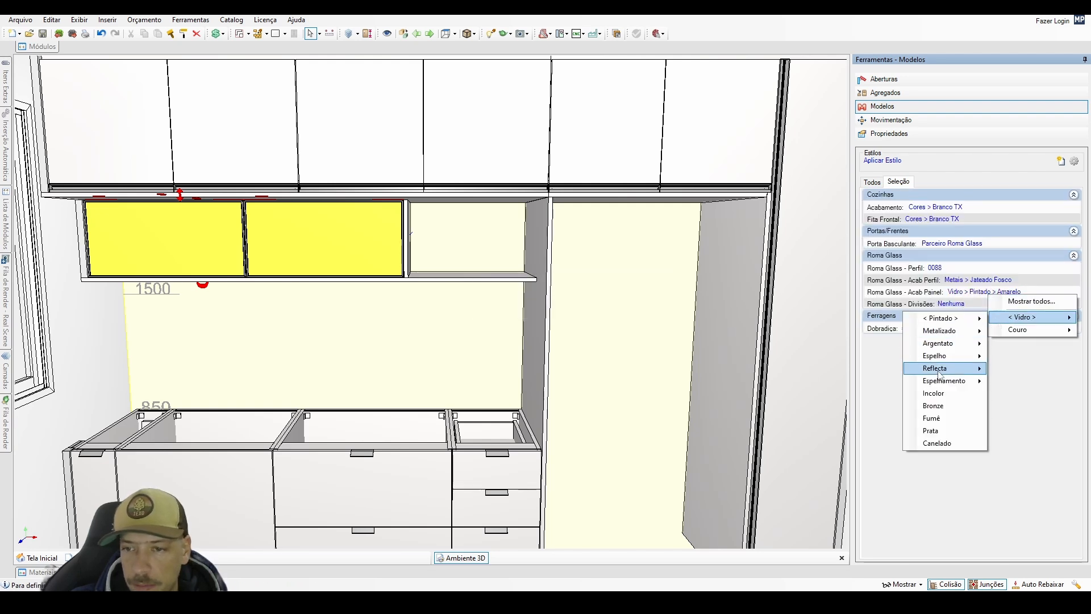
click(945, 394)
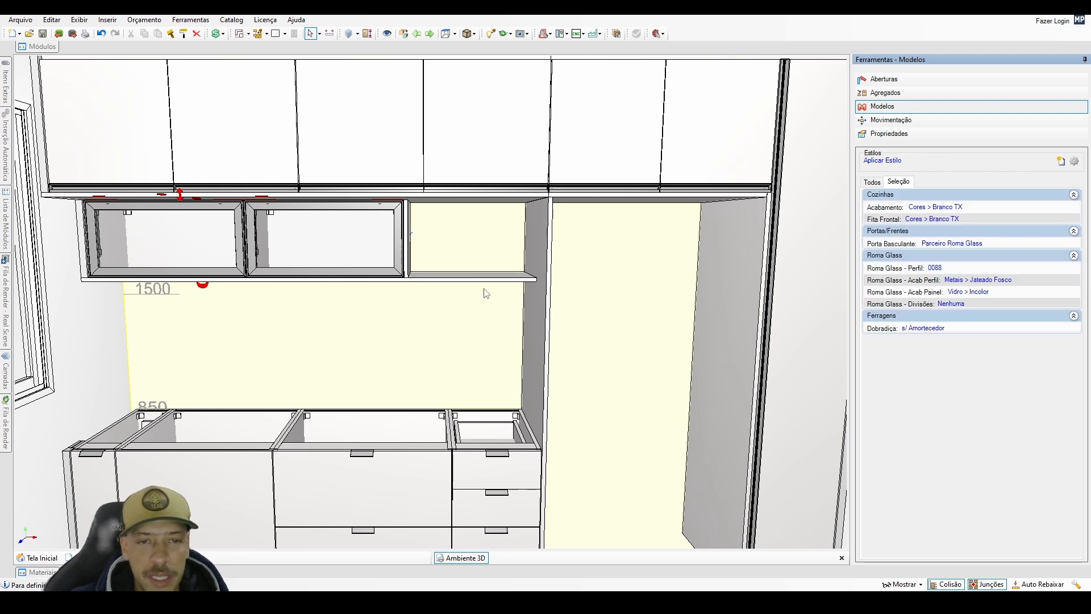
Duplicate the shelf panel below the lower wall cabinets at relative X 2132, Z 0.
click(488, 279)
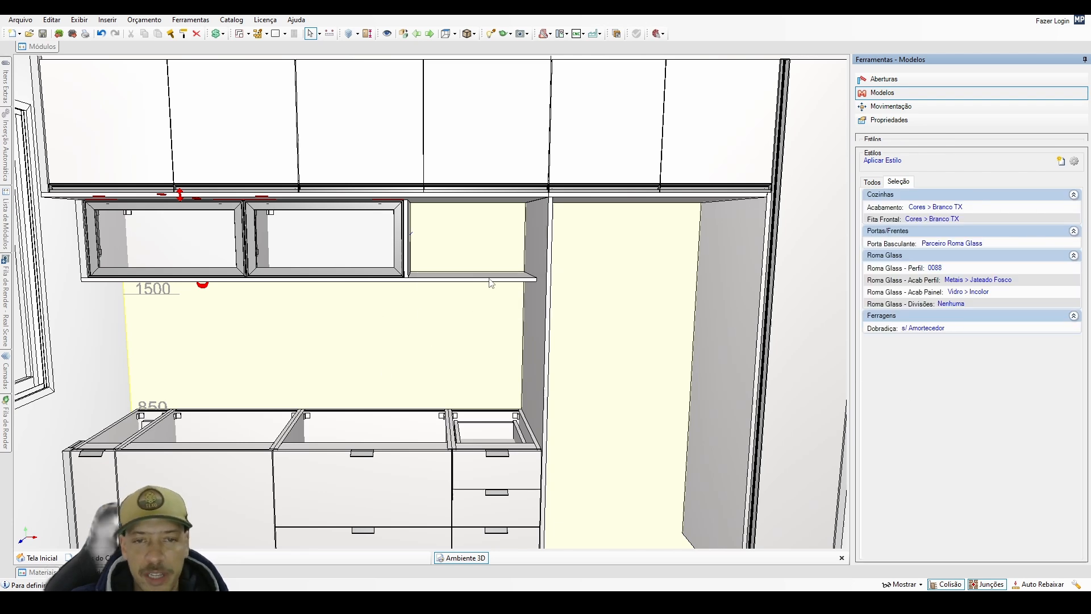
click(411, 245)
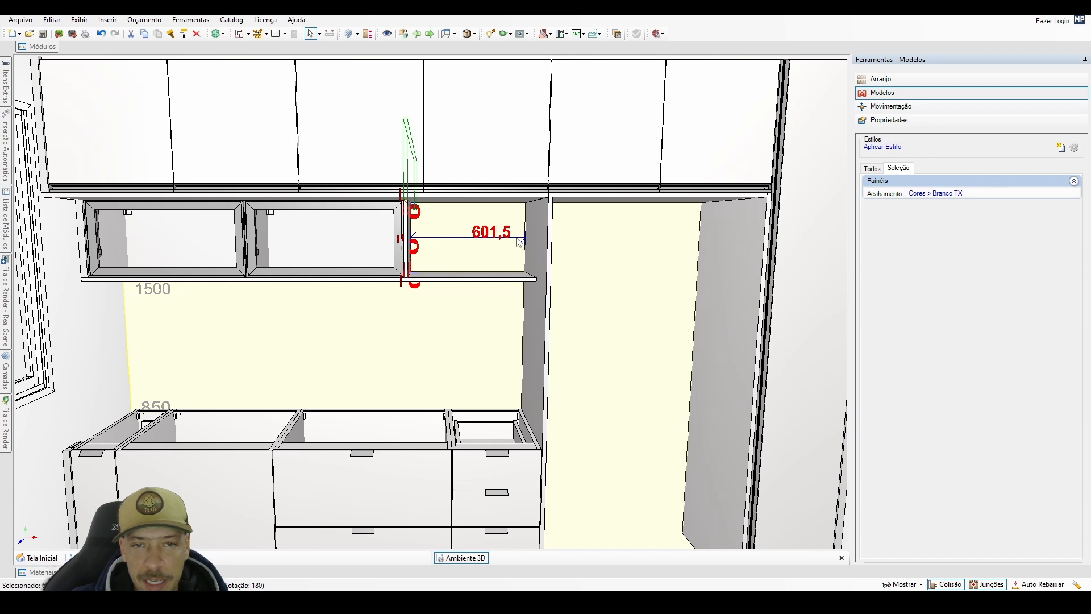
click(497, 279)
key(ctrl+d)
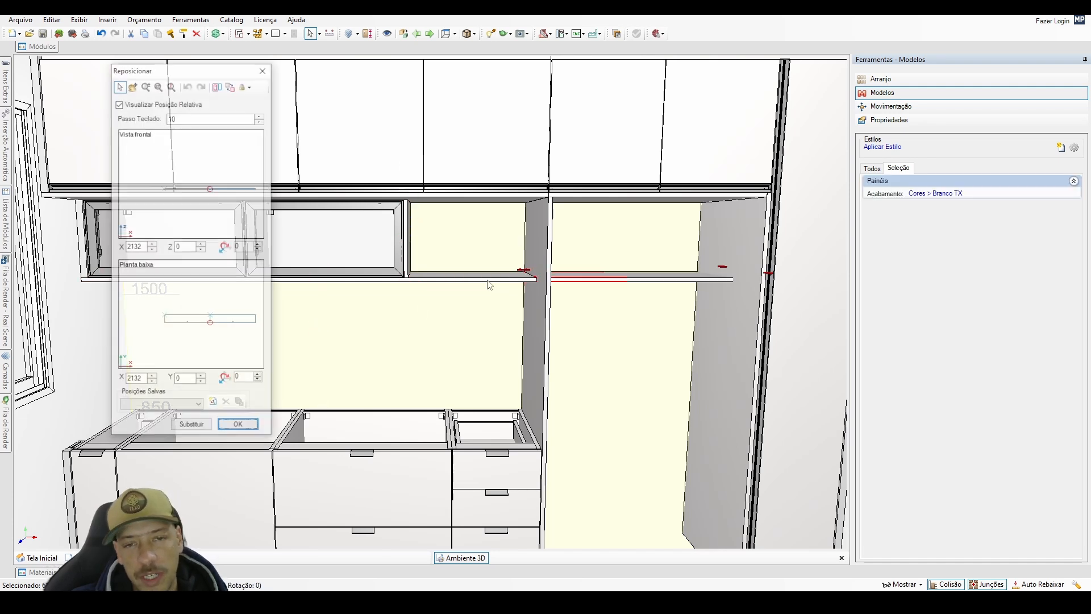
key(Return)
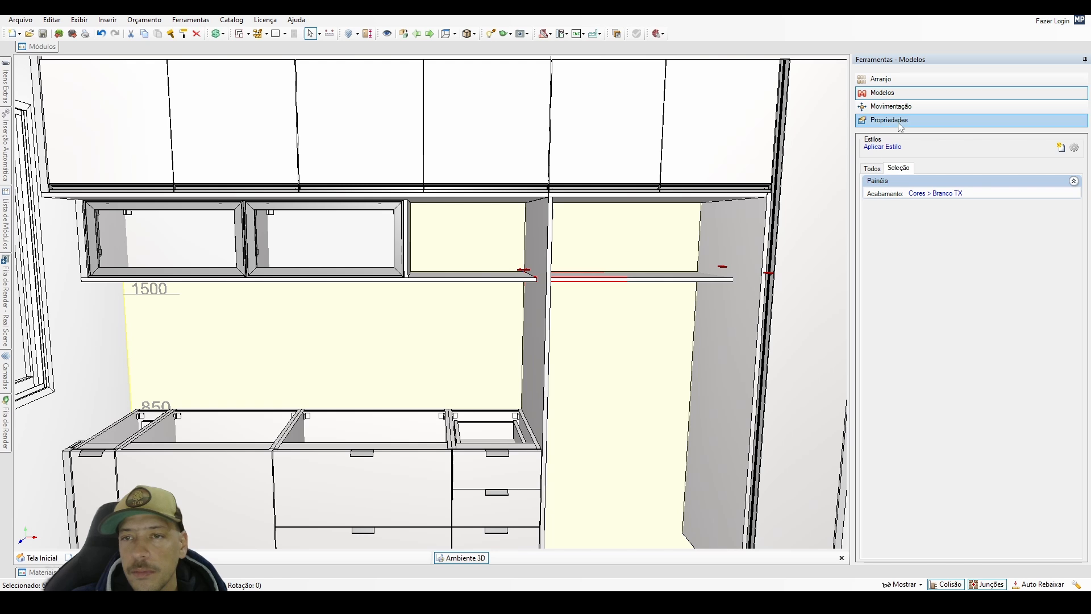
Set the duplicated shelf panel's width to 601 mm and its depth to 360 mm.
click(890, 120)
drag(976, 258, 881, 310)
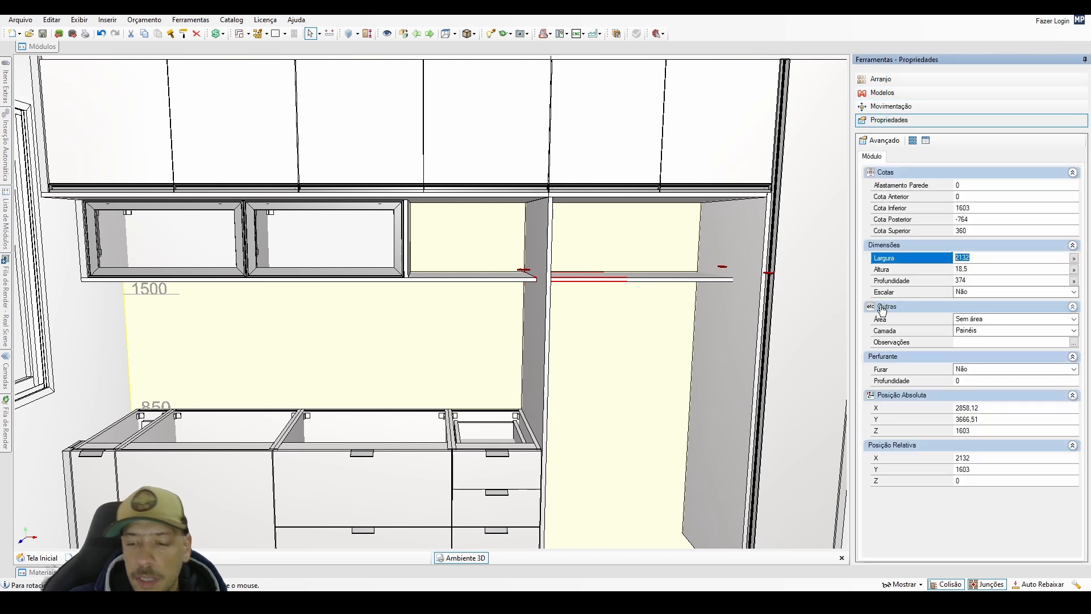
text(601)
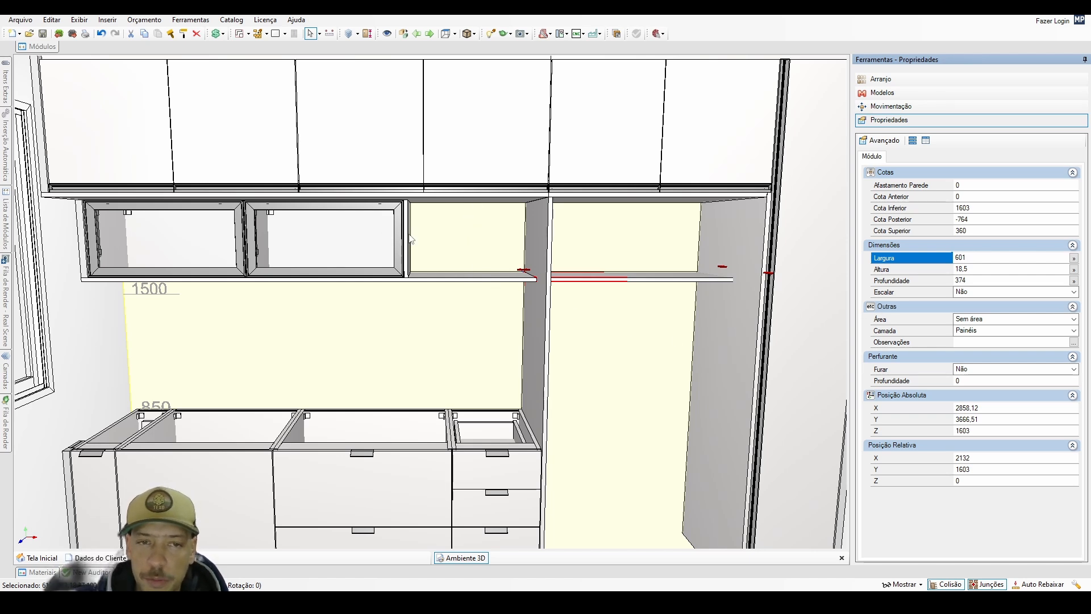
key(Return)
click(903, 281)
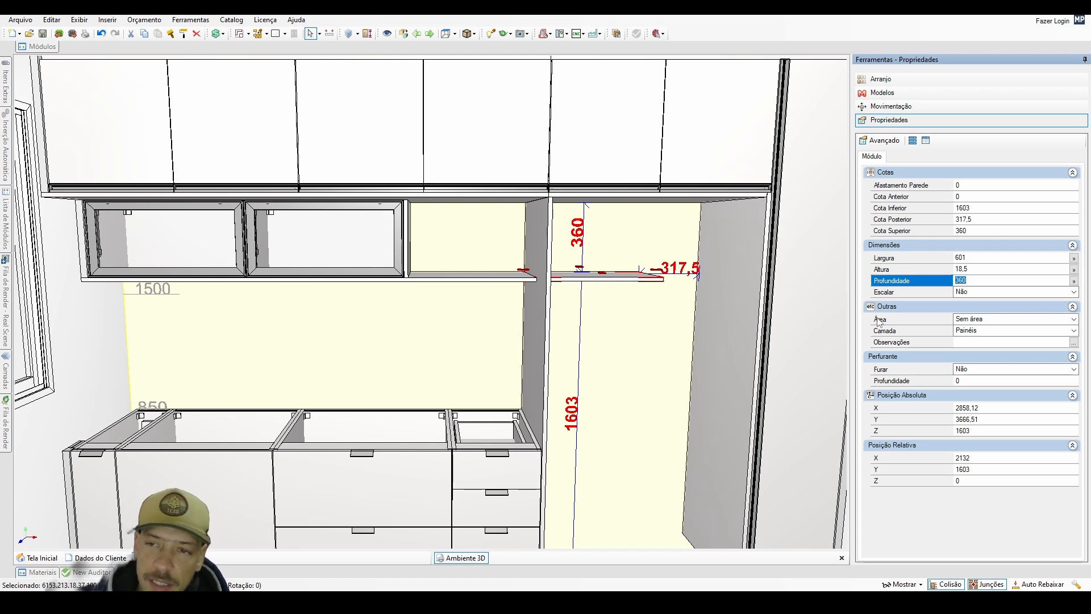
Rotate the 601 mm panel 90° upright, fit it into the open niche beside the glass-door cabinets, and set its wall offset to 0.
click(917, 107)
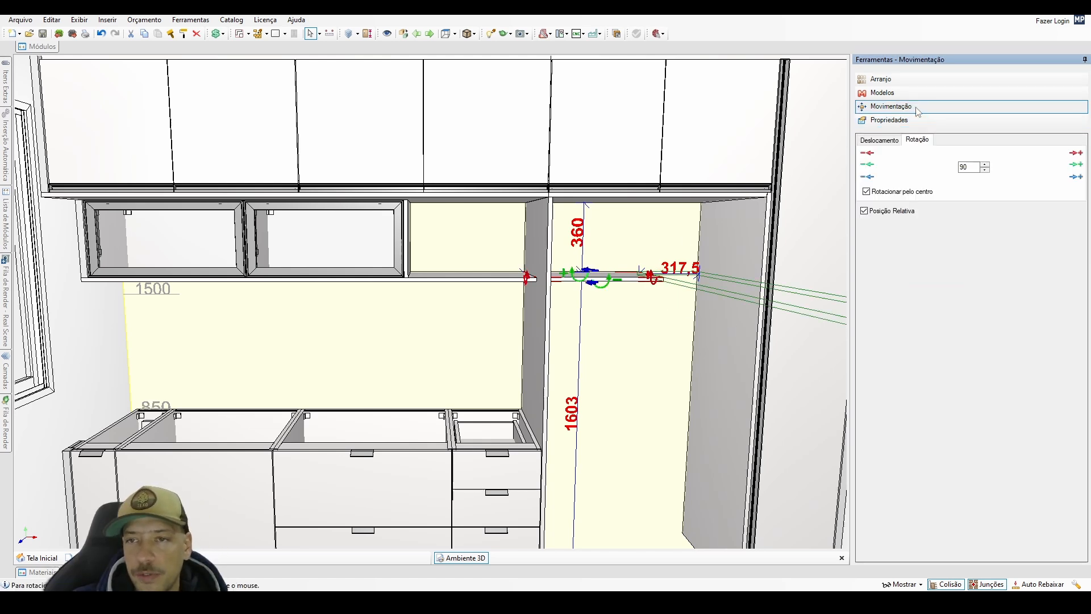
click(1076, 153)
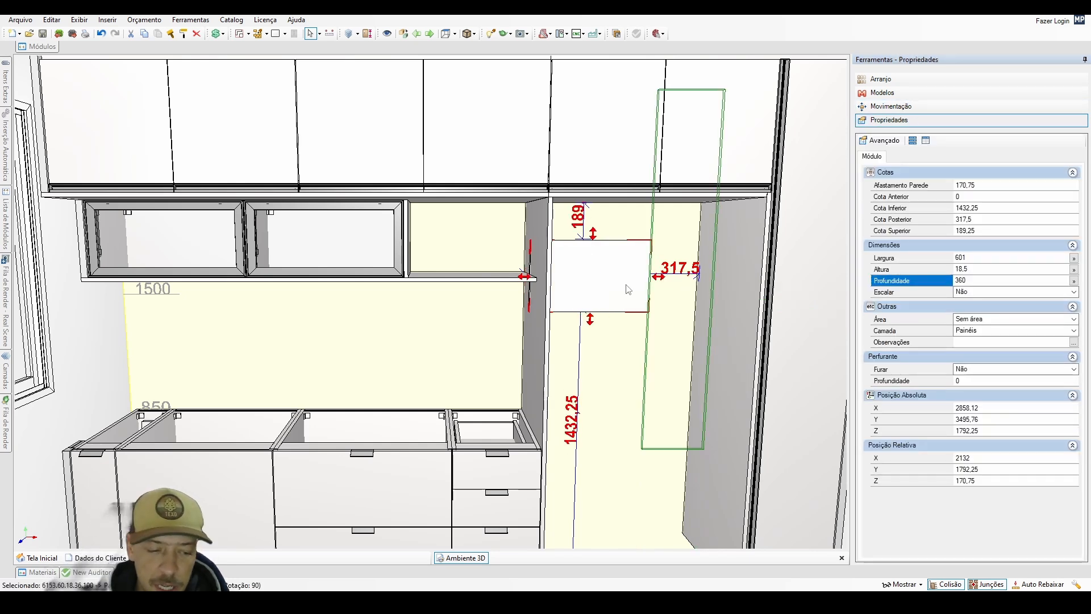
drag(628, 290, 464, 313)
click(968, 185)
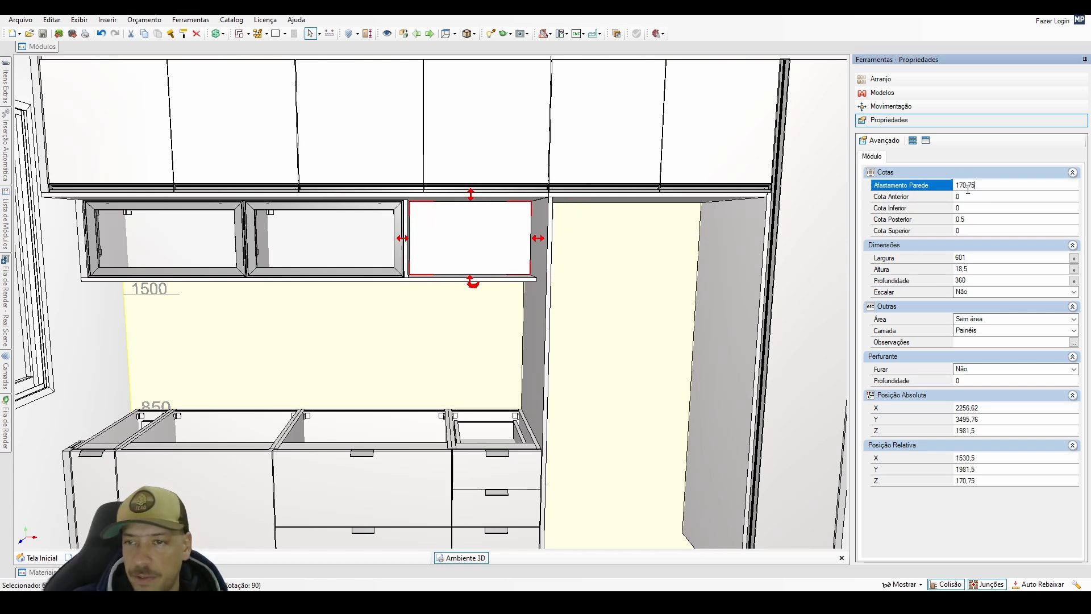
drag(968, 189, 904, 225)
text(0)
key(Return)
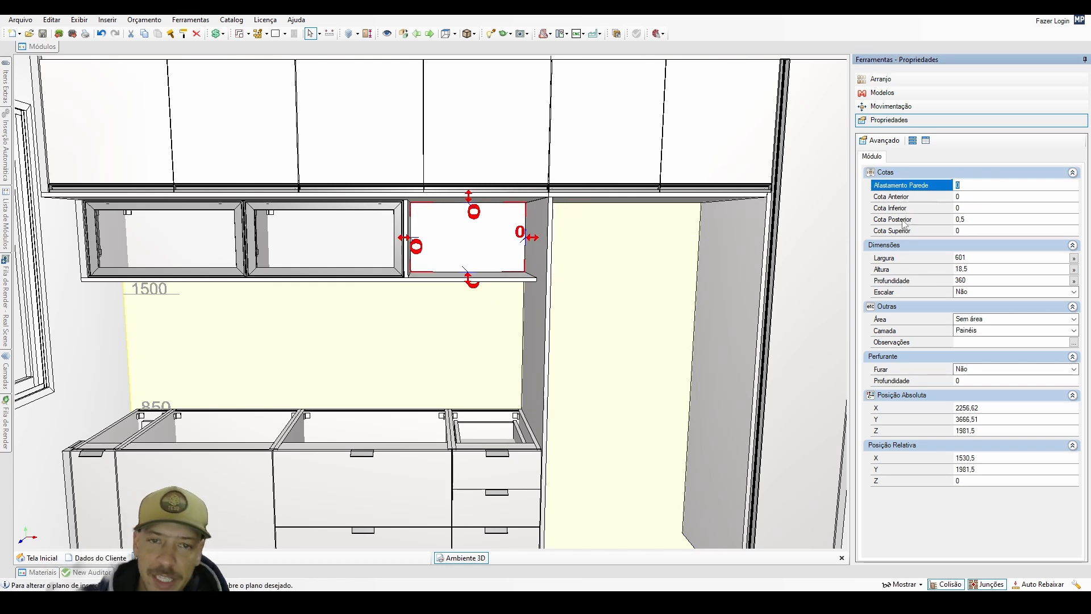
middle_drag(468, 320, 521, 329)
scroll(415, 334, up, 2)
scroll(431, 310, down, 2)
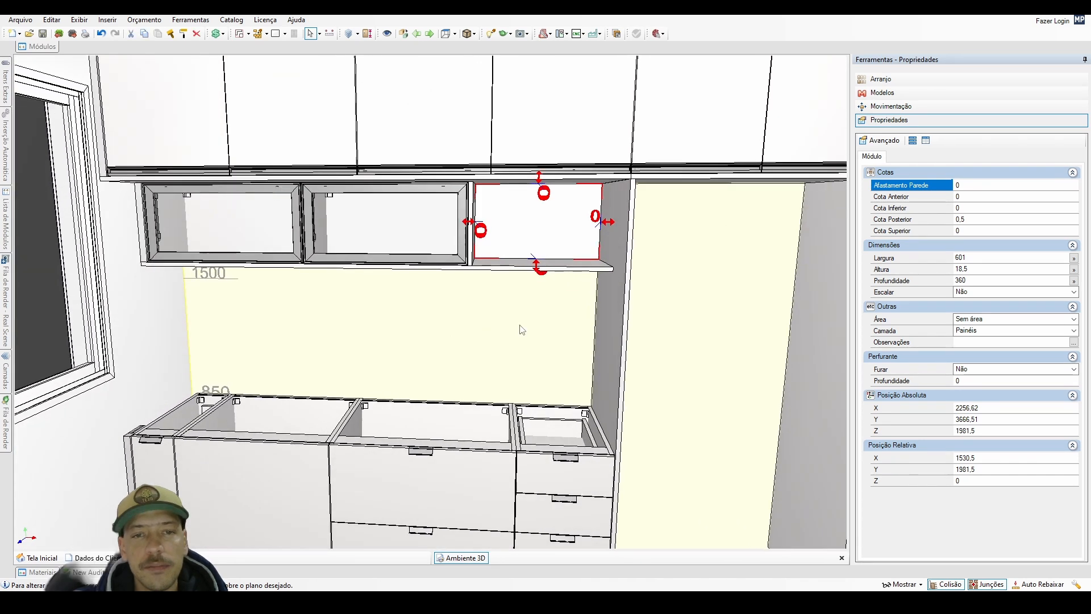
double_click(520, 326)
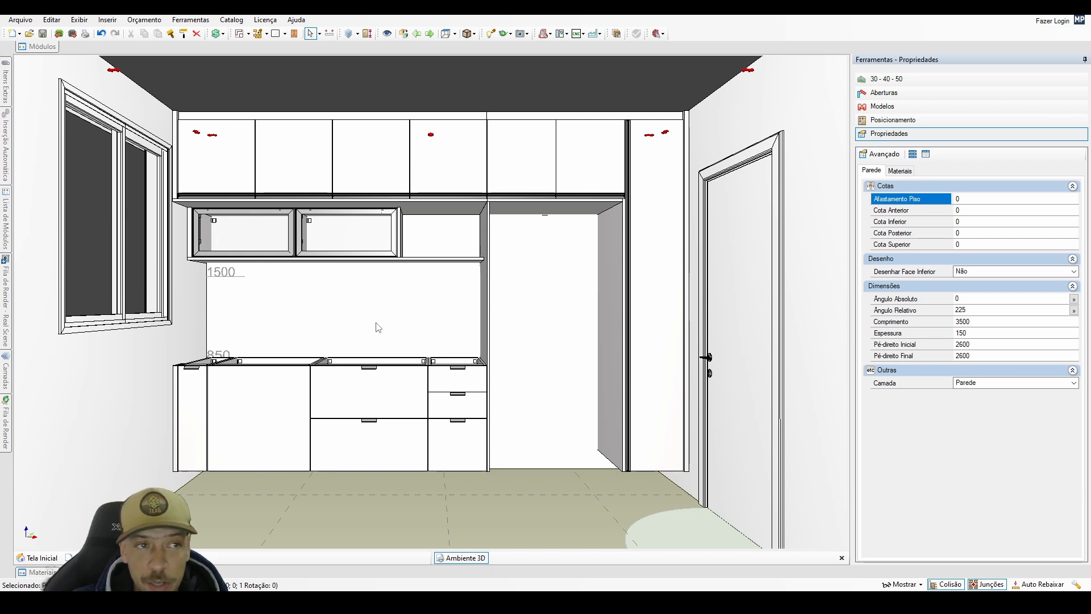
Create a new layer named OCULTOS and turn its visibility off.
click(6, 373)
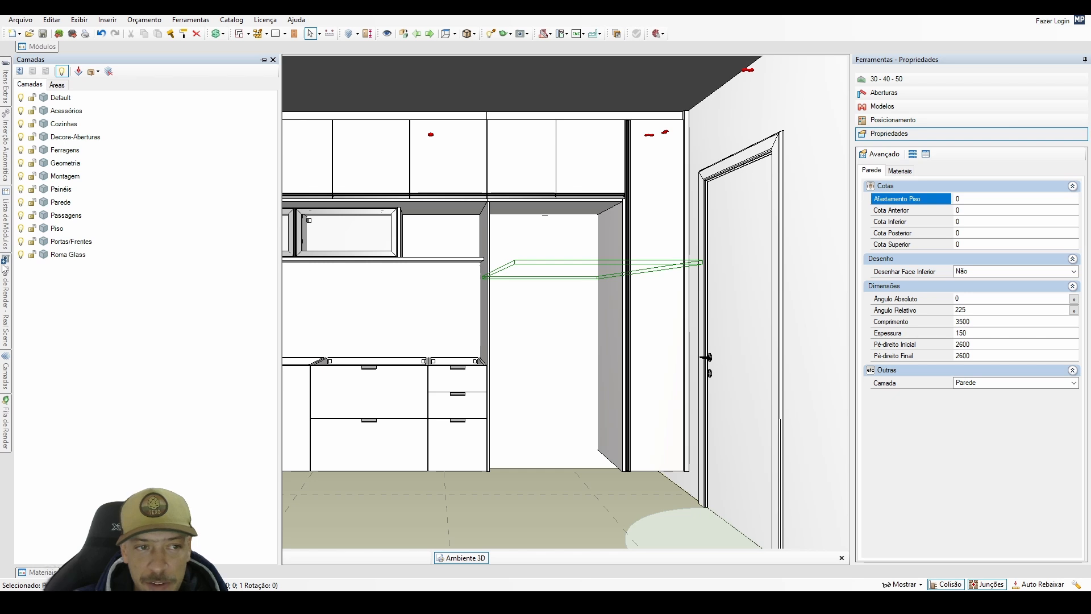
click(20, 71)
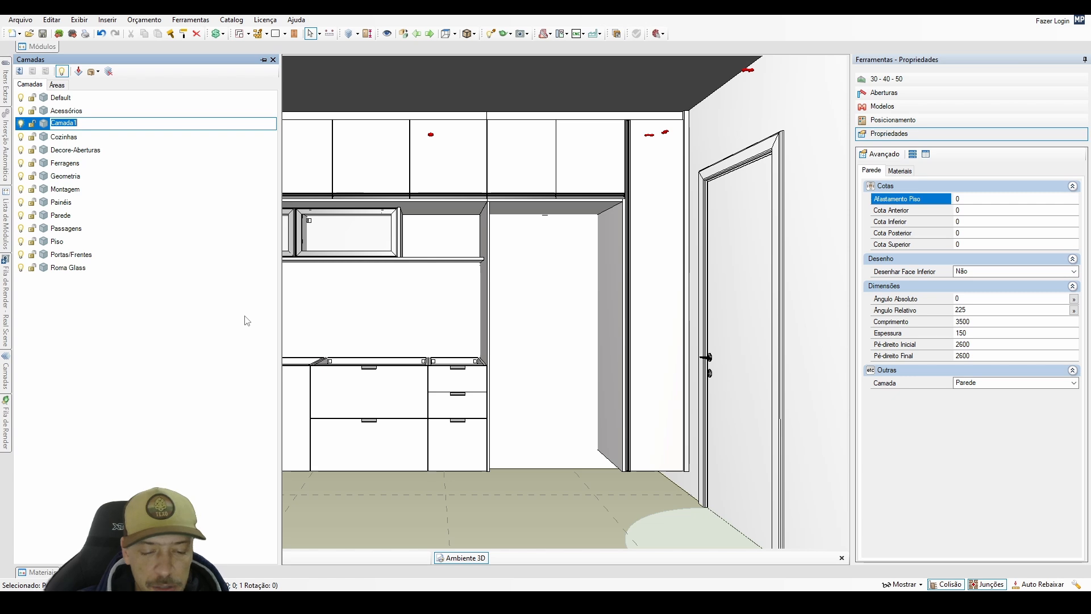
text(0)
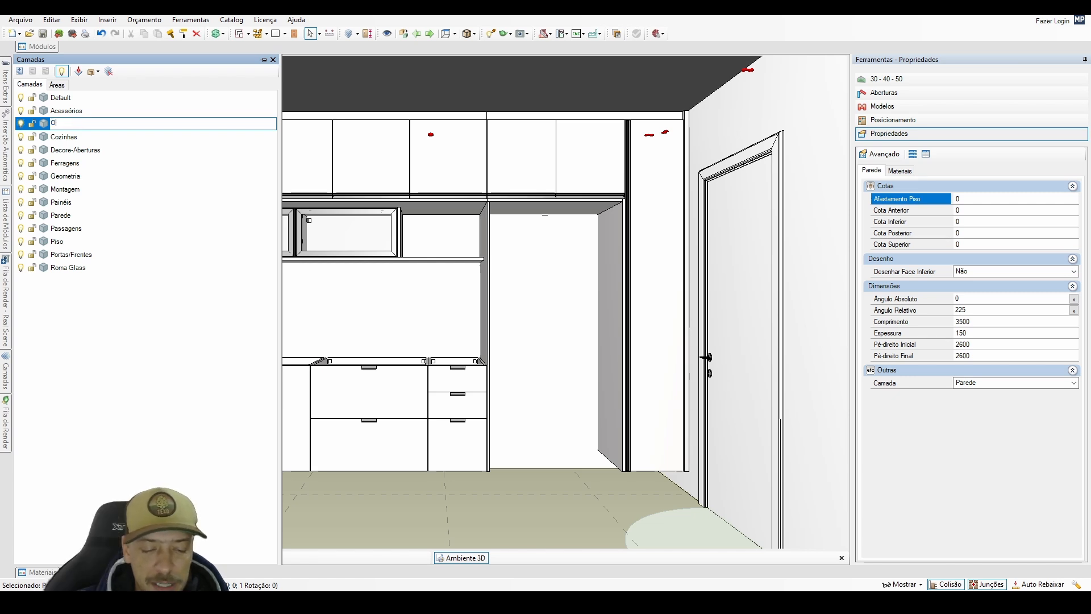
text(CULTOS)
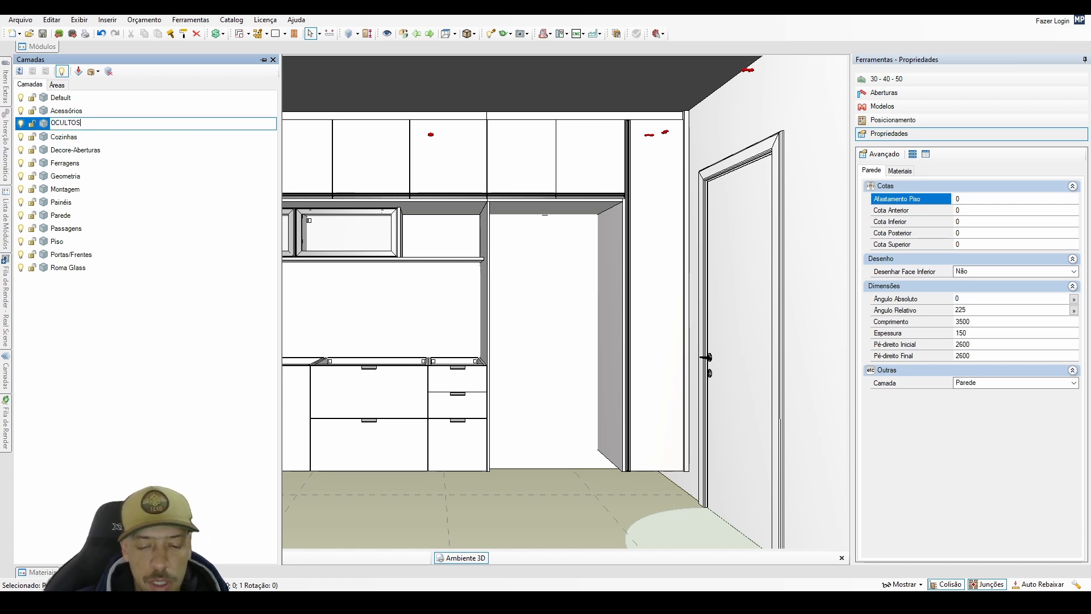
key(Return)
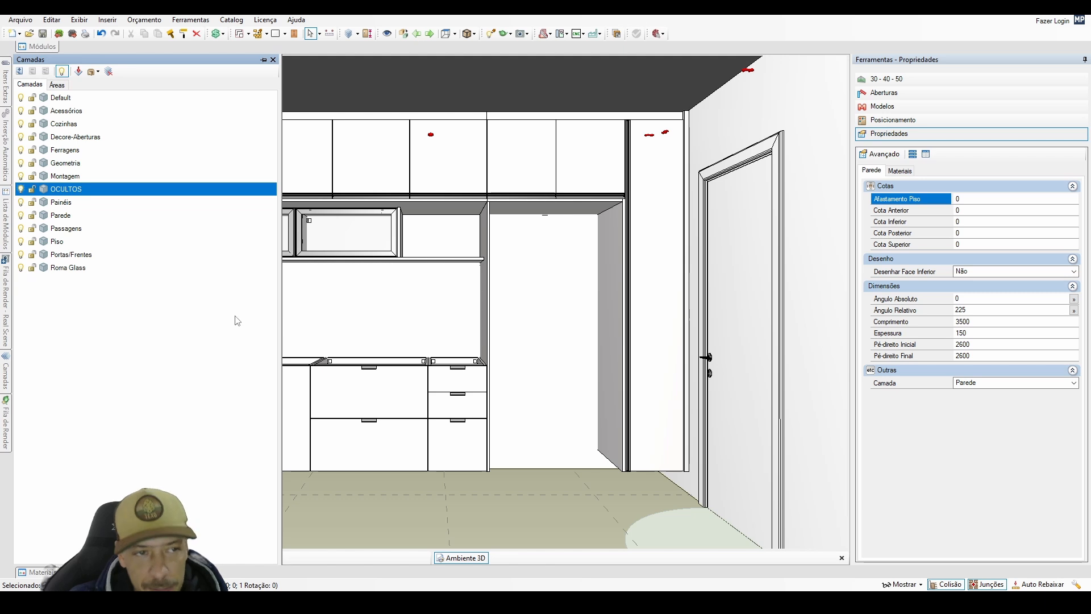
click(21, 189)
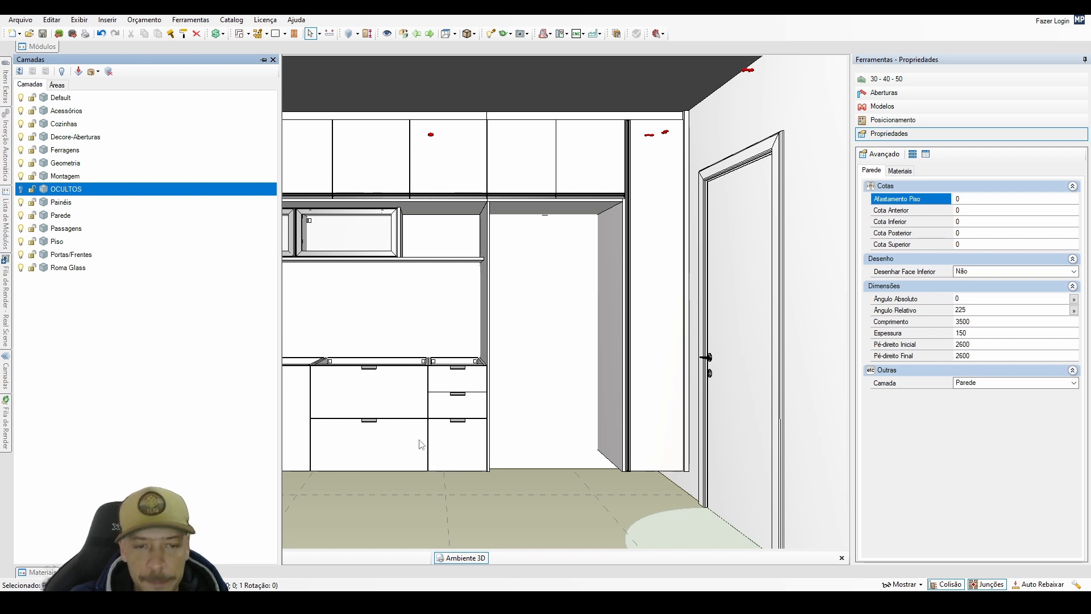
Draw a rectangular geometry on the floor under the base cabinets, from the back wall corner to the end cabinet's front corner, 2132 × 614 × 150 mm.
click(275, 34)
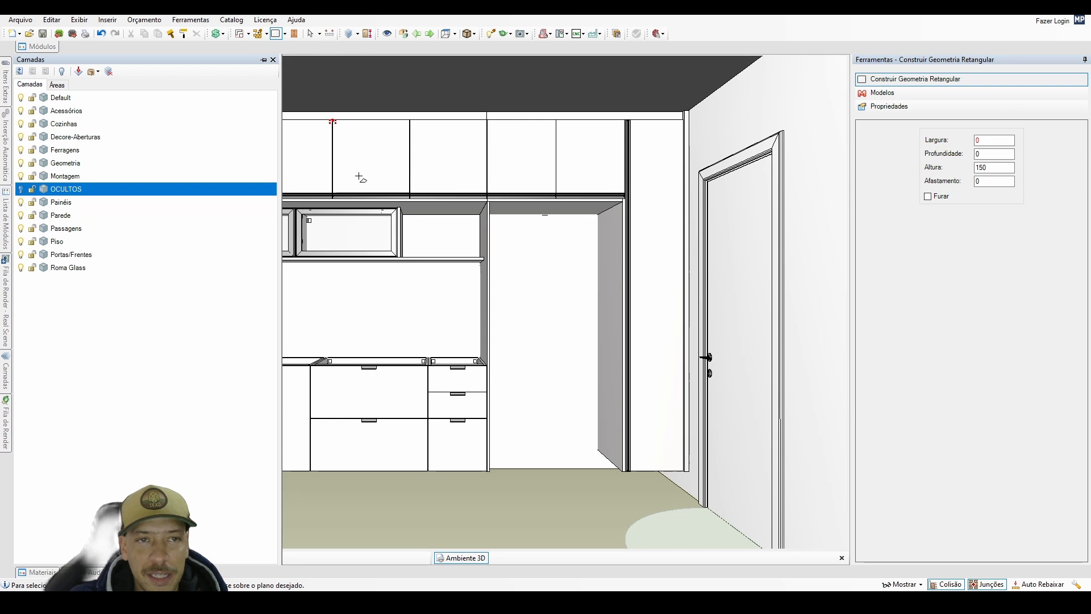
middle_drag(375, 292, 435, 395)
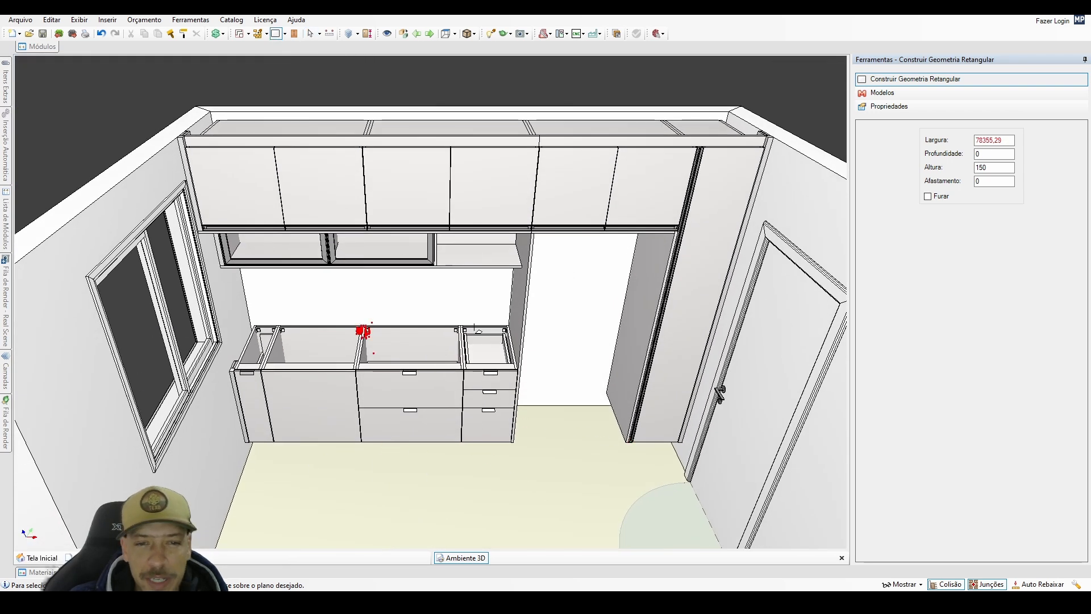
scroll(397, 470, up, 4)
middle_drag(362, 438, 359, 349)
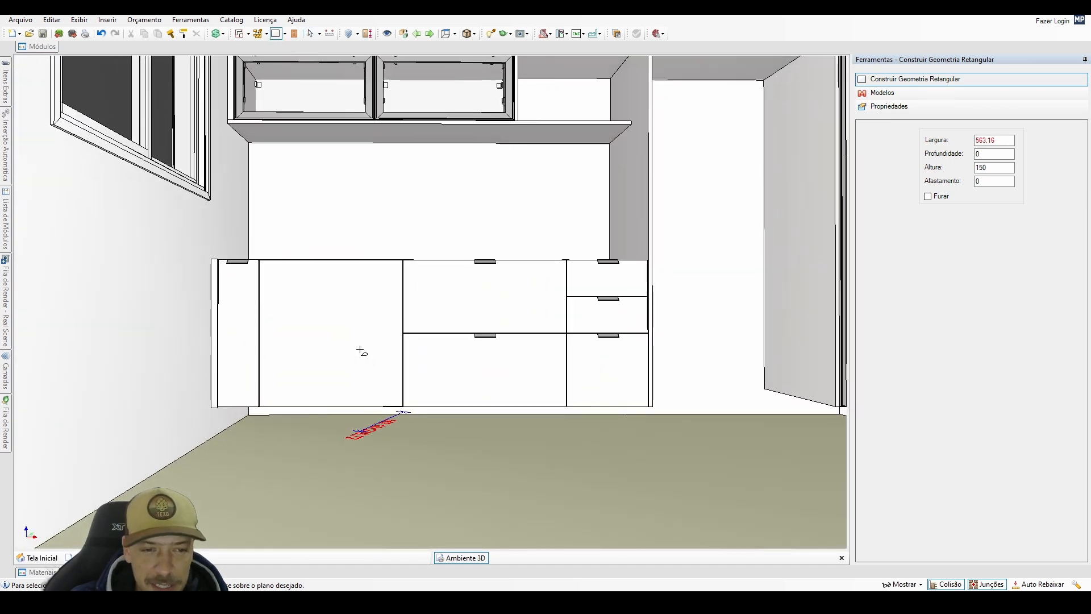
middle_drag(243, 402, 256, 493)
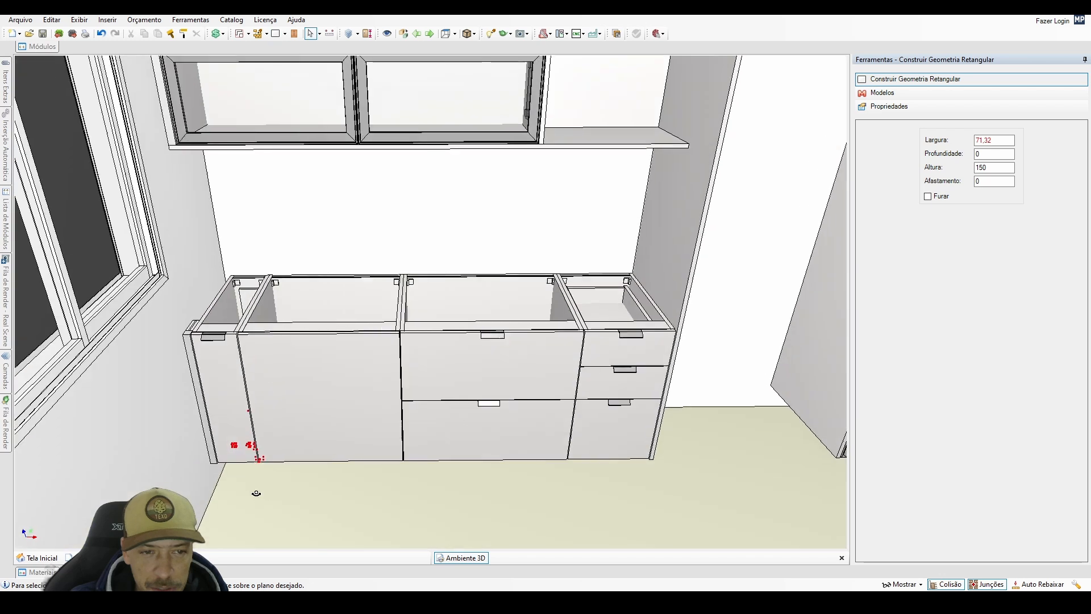
middle_drag(344, 507, 342, 427)
click(262, 501)
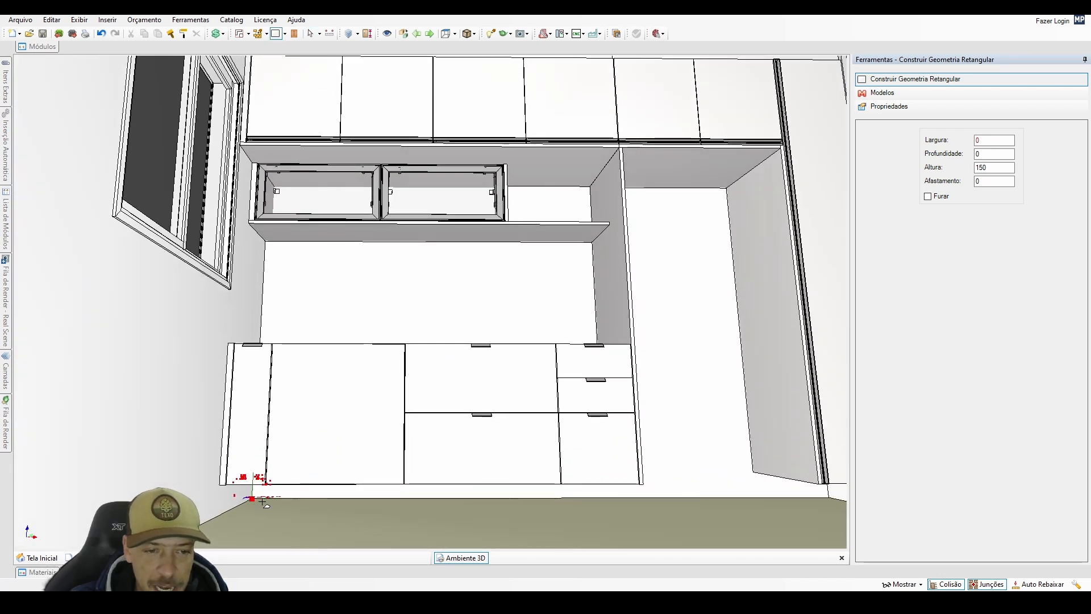
middle_drag(661, 443, 626, 471)
scroll(620, 464, up, 3)
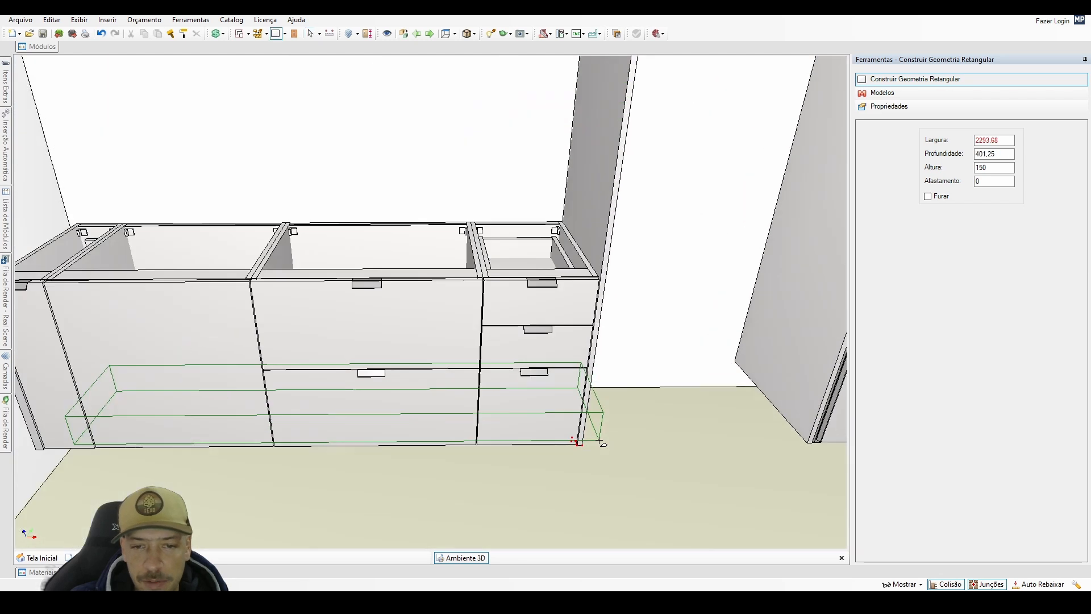
scroll(603, 443, up, 5)
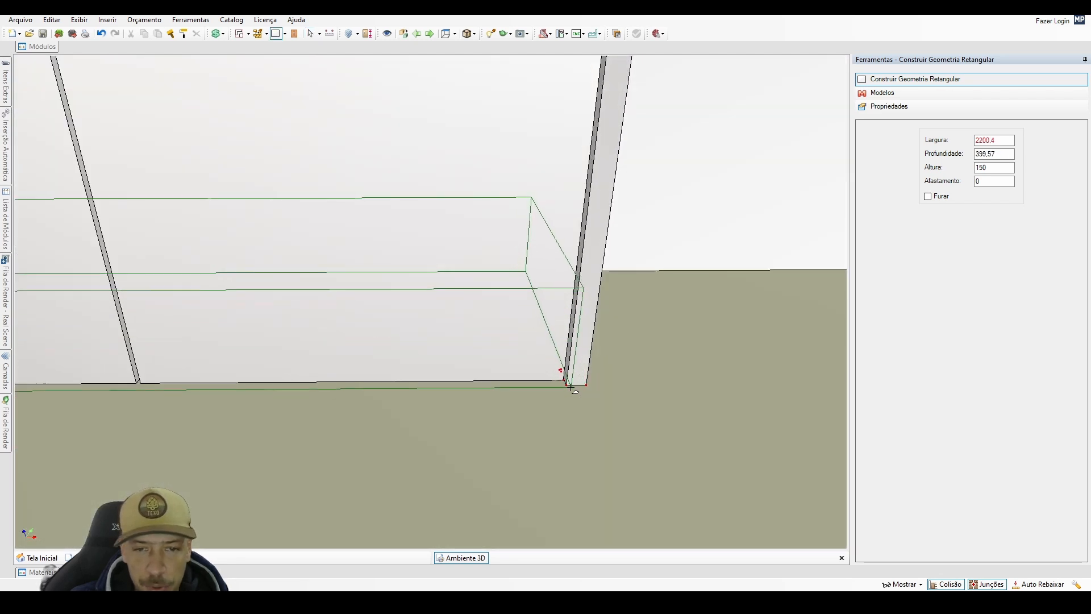
middle_drag(569, 387, 480, 419)
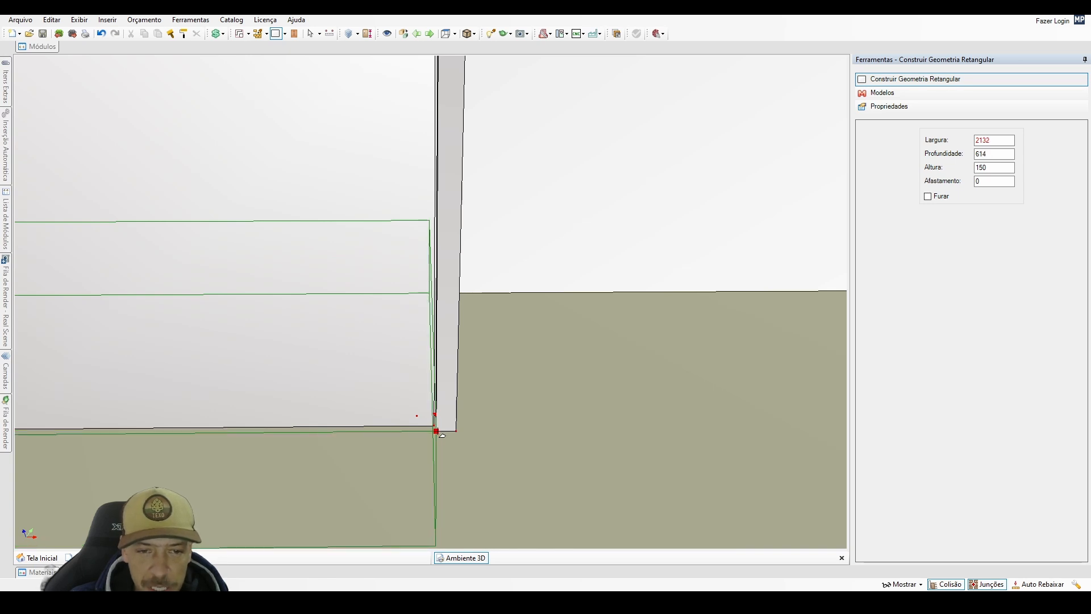
click(439, 432)
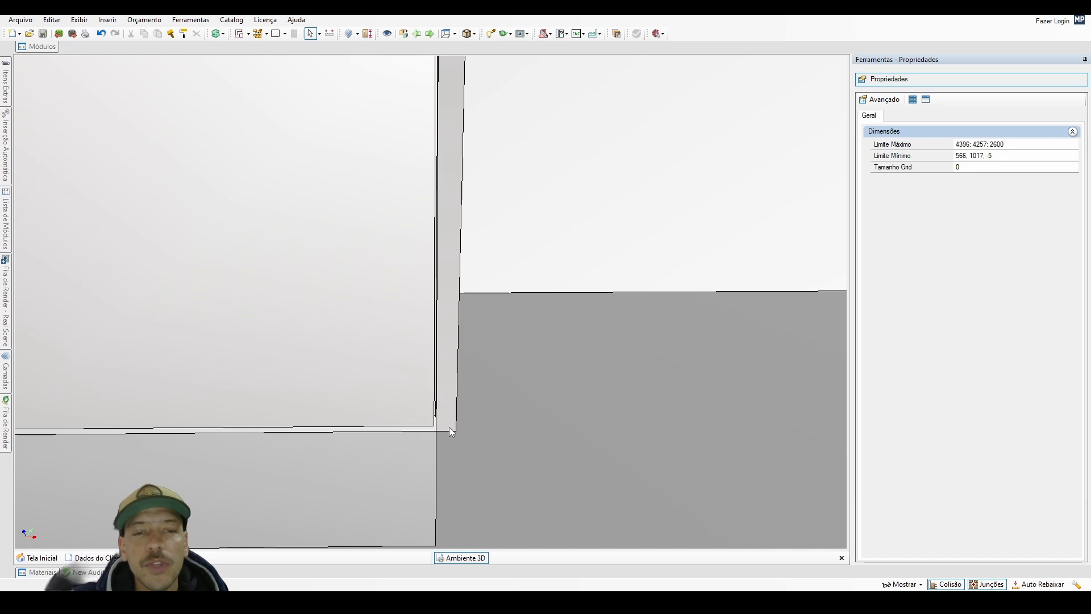
Set the rectangular block's floor offset to 870 mm so it sits on top of the base cabinets.
scroll(447, 425, down, 10)
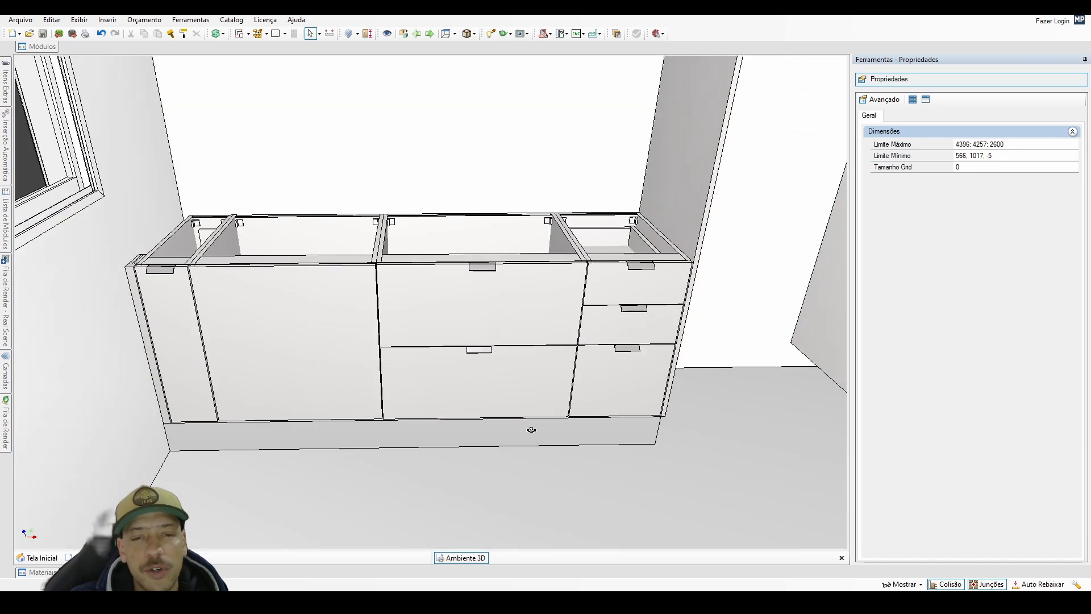
middle_drag(531, 430, 534, 487)
click(533, 489)
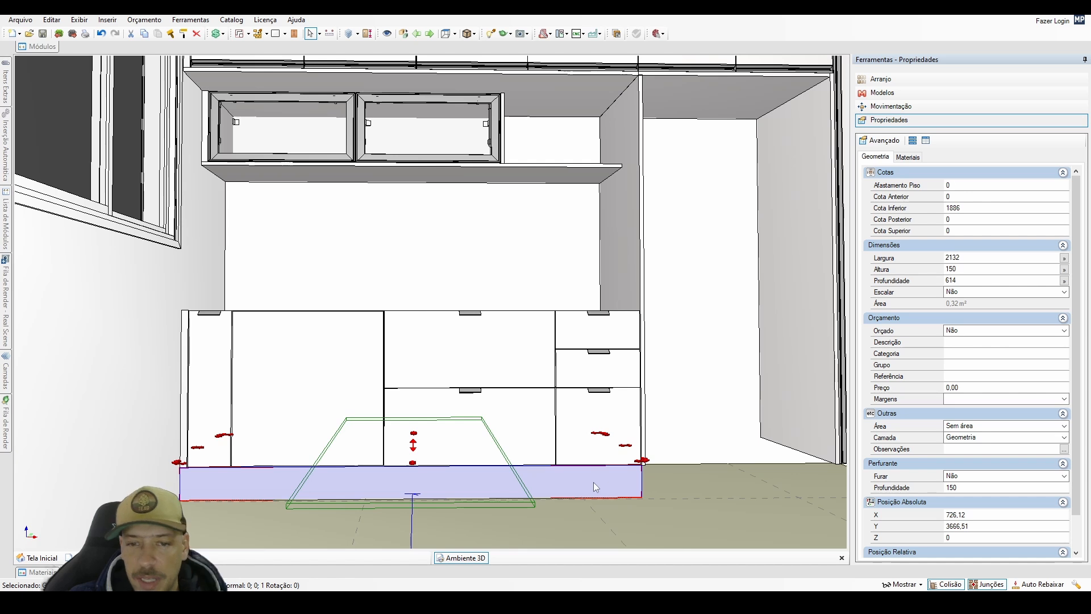
click(953, 185)
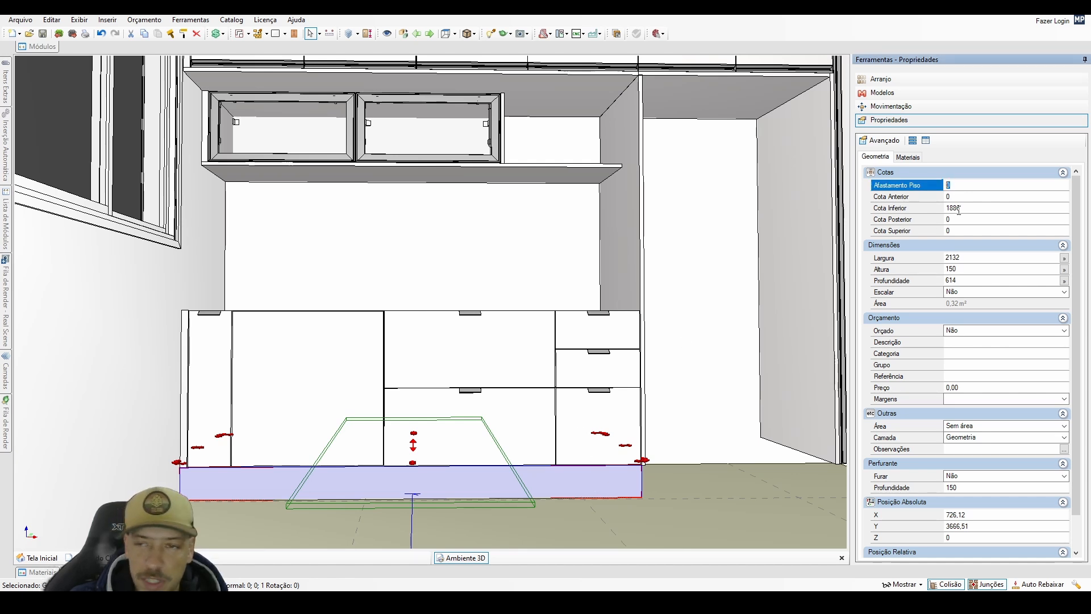
text(870)
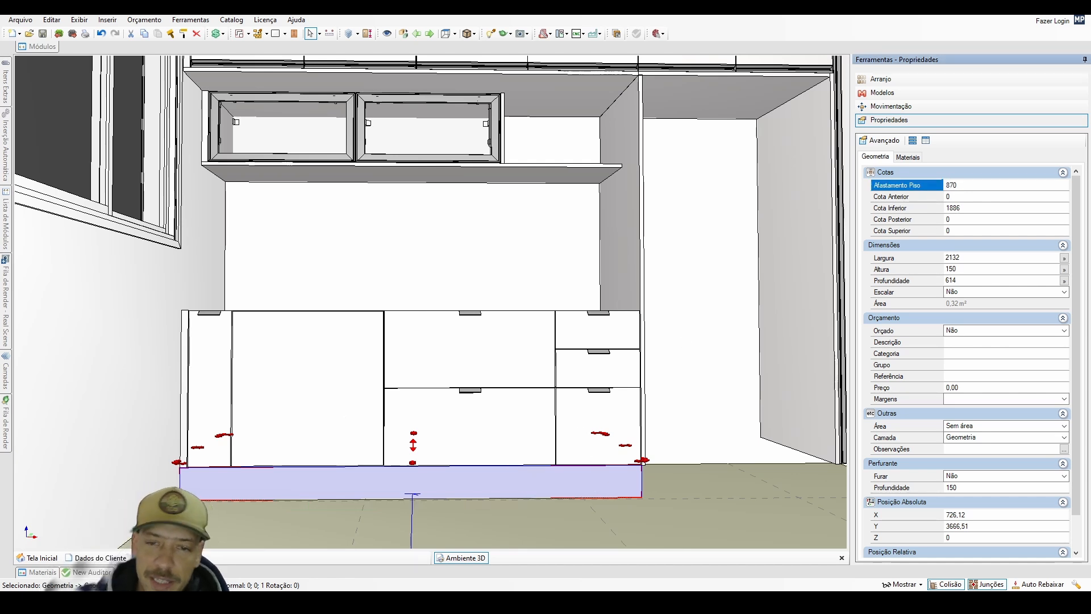
key(Return)
middle_drag(595, 333, 612, 310)
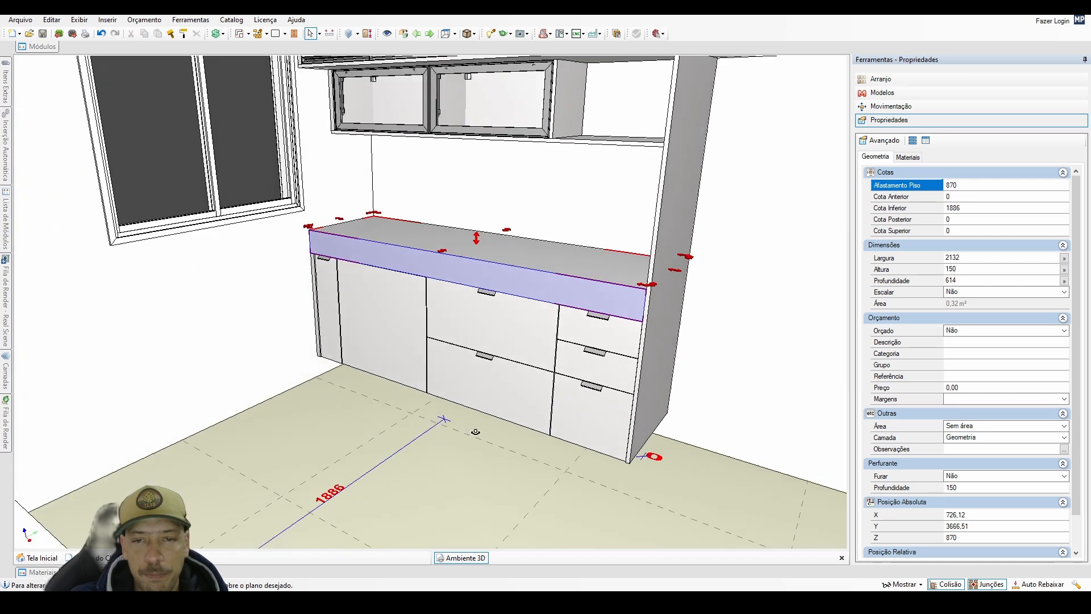
Check the drawer cabinet's depth and set the countertop block's depth to 630 mm.
scroll(612, 310, up, 4)
scroll(612, 309, up, 2)
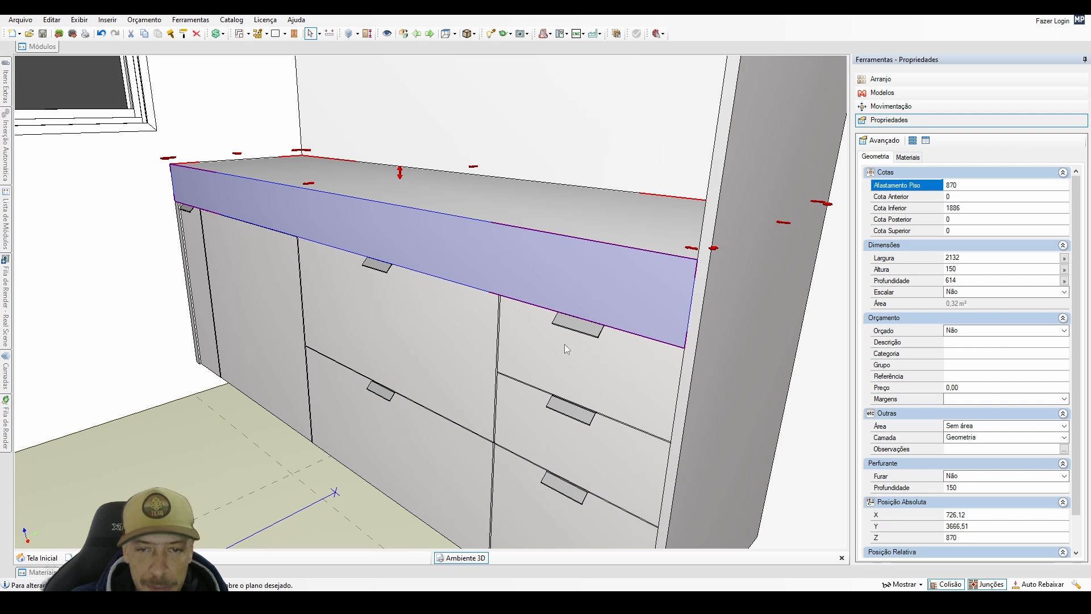
click(577, 386)
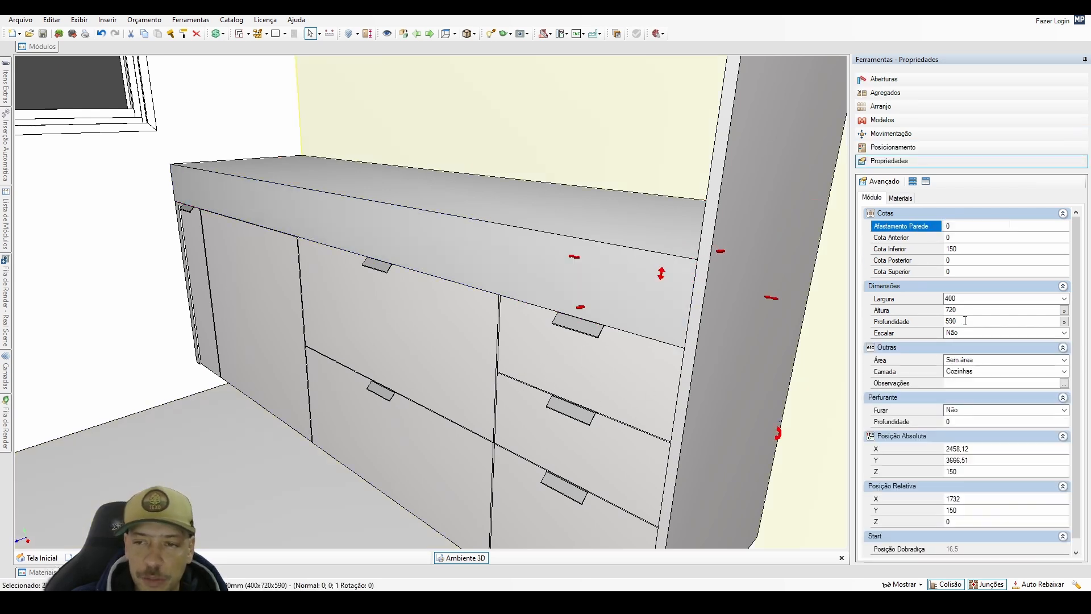
click(609, 291)
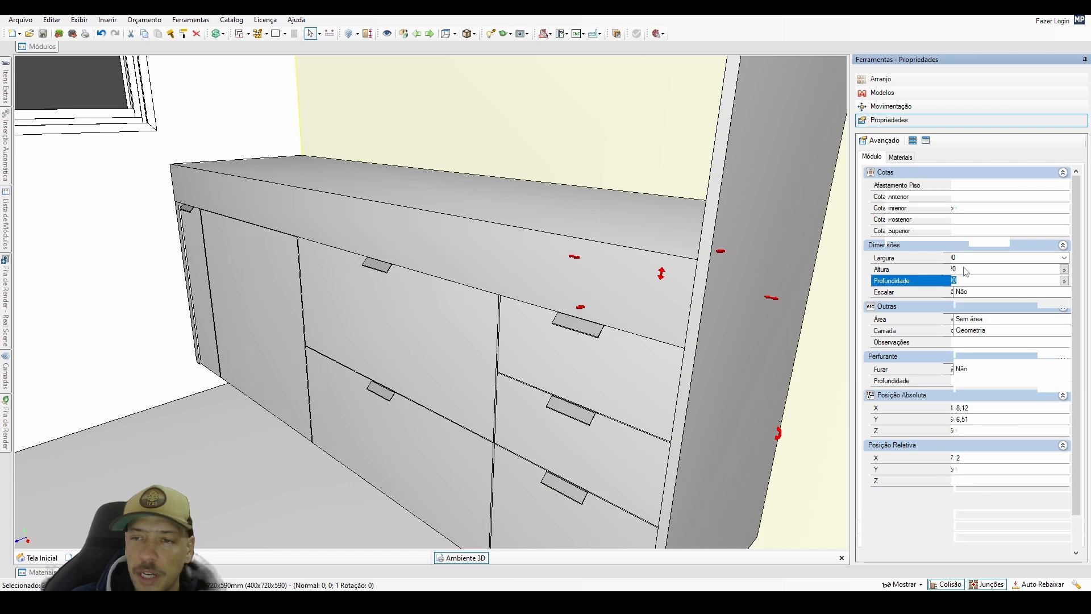
double_click(963, 280)
text(63)
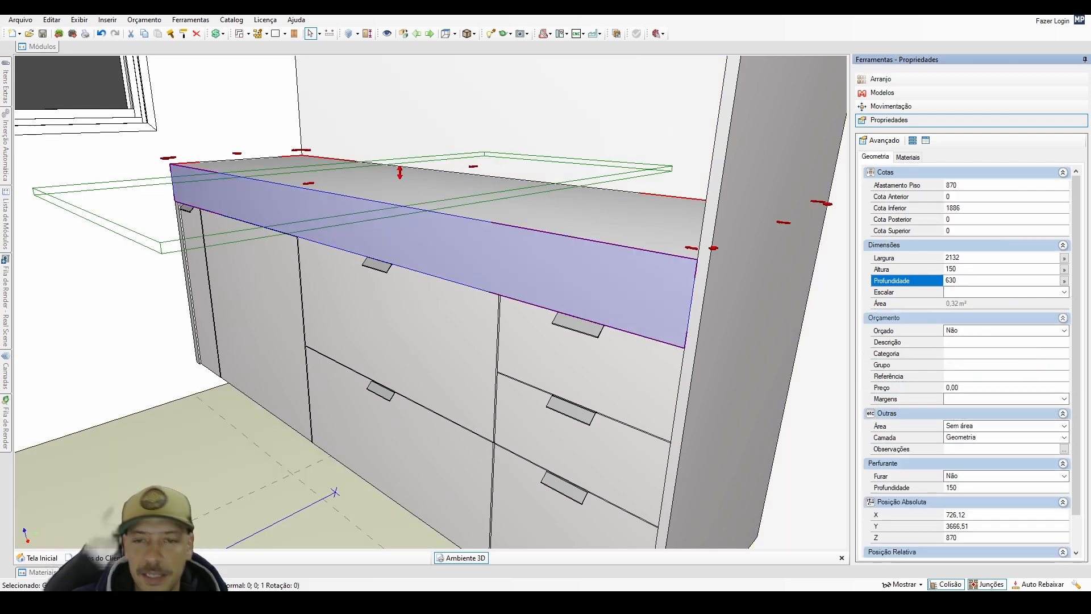
key(Return)
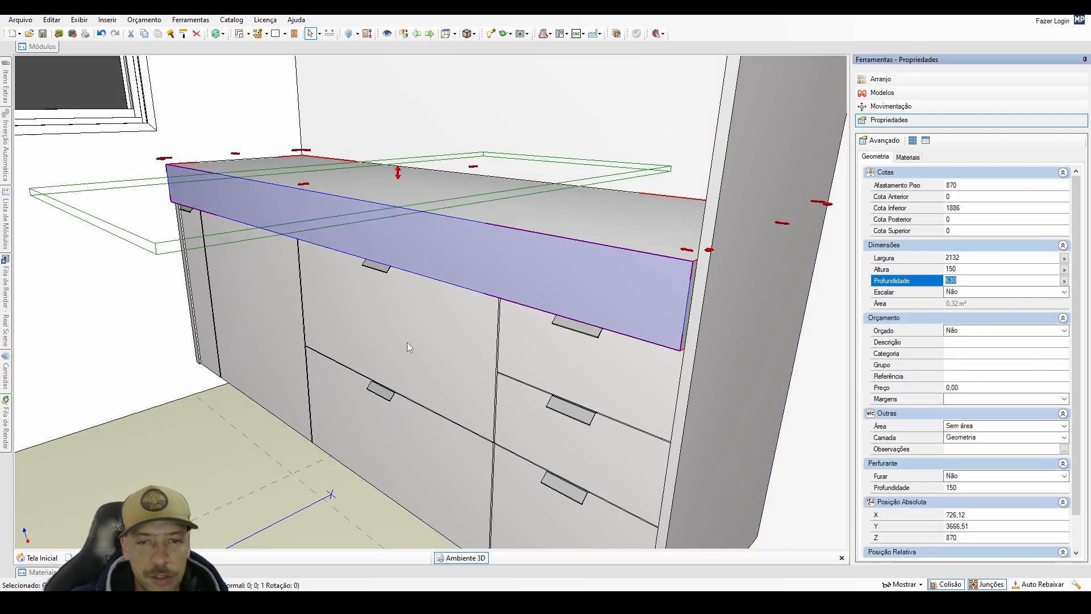
Set the countertop block's height to 40 mm.
middle_drag(408, 347, 473, 340)
middle_drag(447, 216, 426, 354)
scroll(428, 328, down, 1)
scroll(426, 353, down, 1)
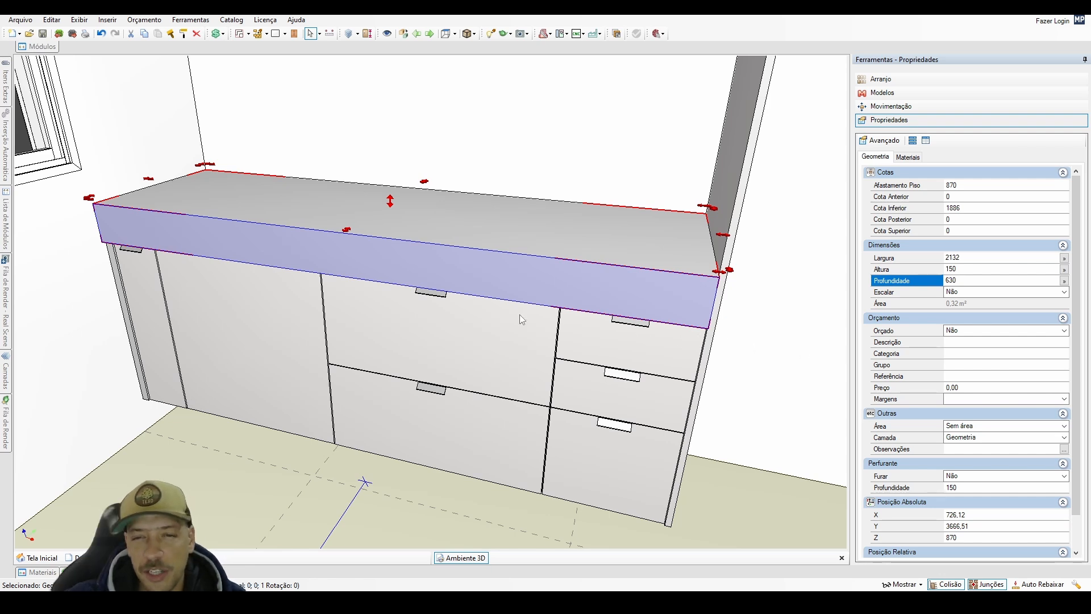
middle_drag(575, 329, 493, 340)
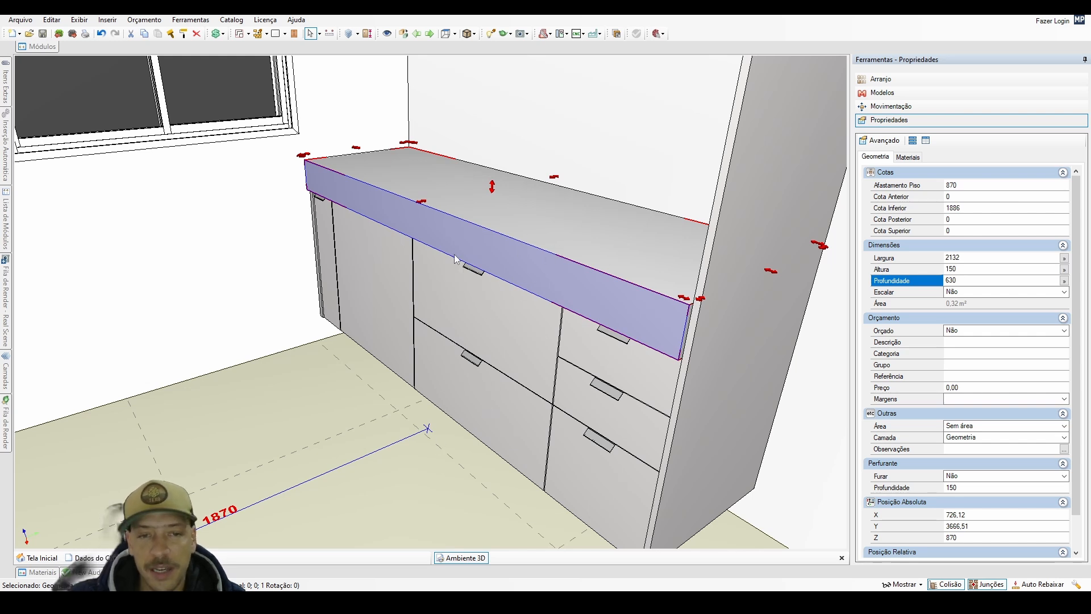
middle_drag(487, 419, 495, 415)
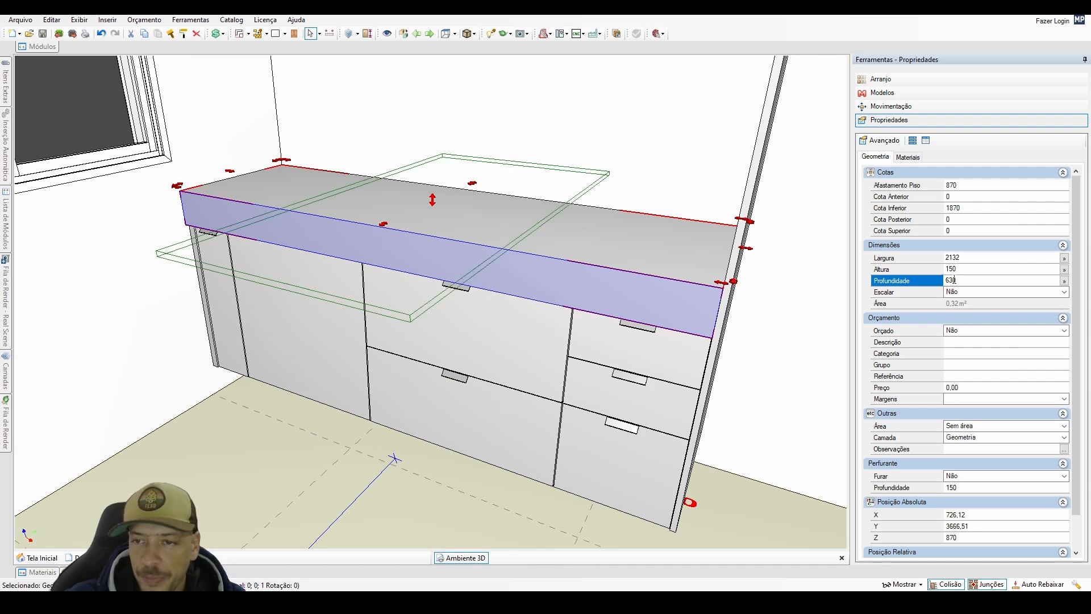
click(956, 269)
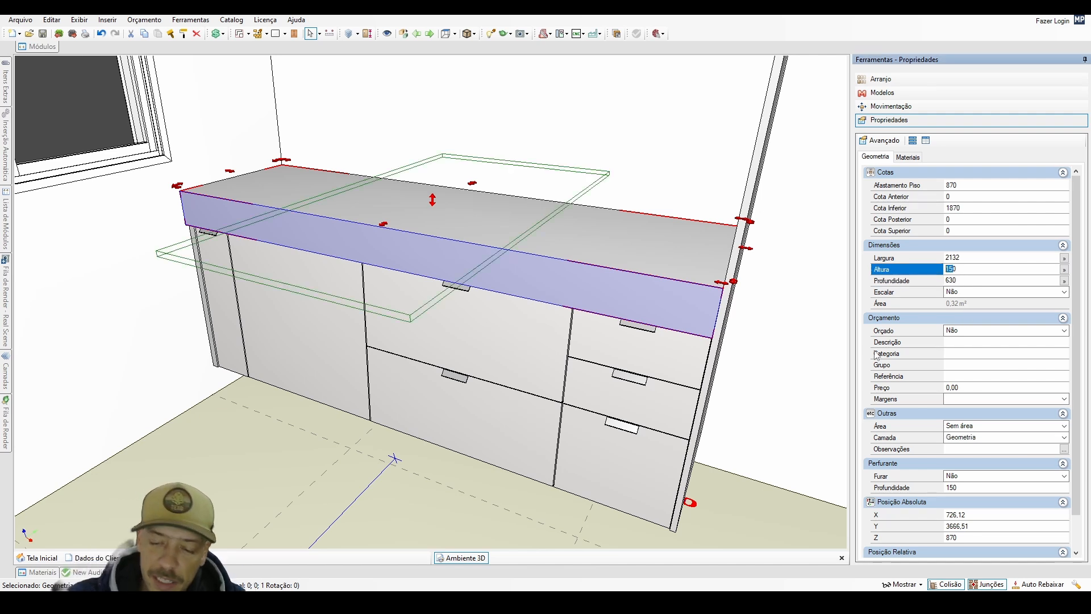
key(Return)
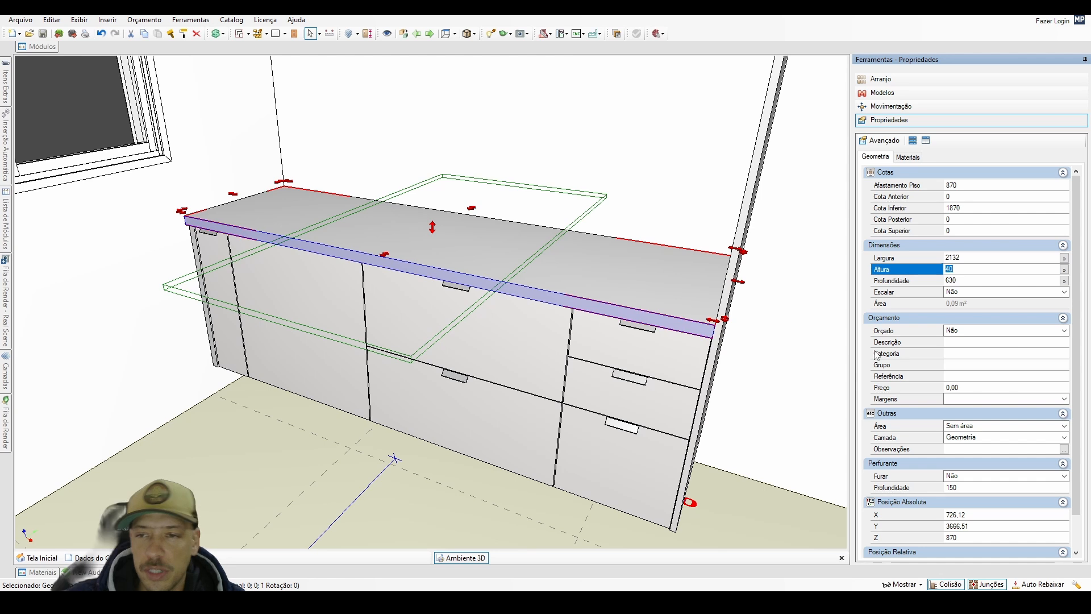
Draw a second rectangular geometry under the base cabinets from the back wall corner to the end cabinet's front corner, 2132 × 614 × 150 mm.
middle_drag(735, 430, 598, 376)
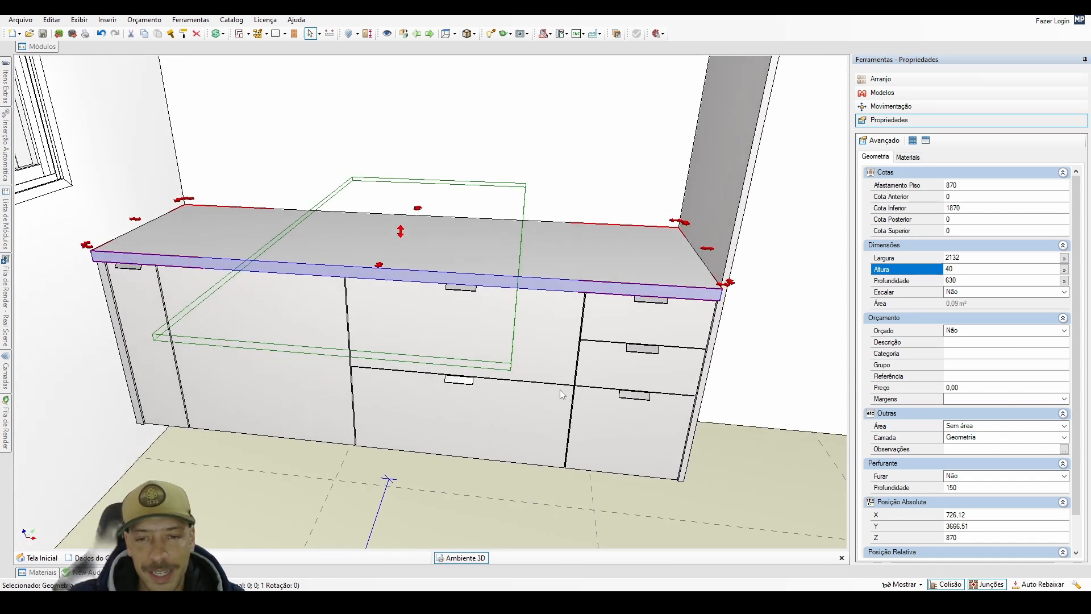
middle_drag(445, 417, 453, 288)
scroll(448, 288, up, 1)
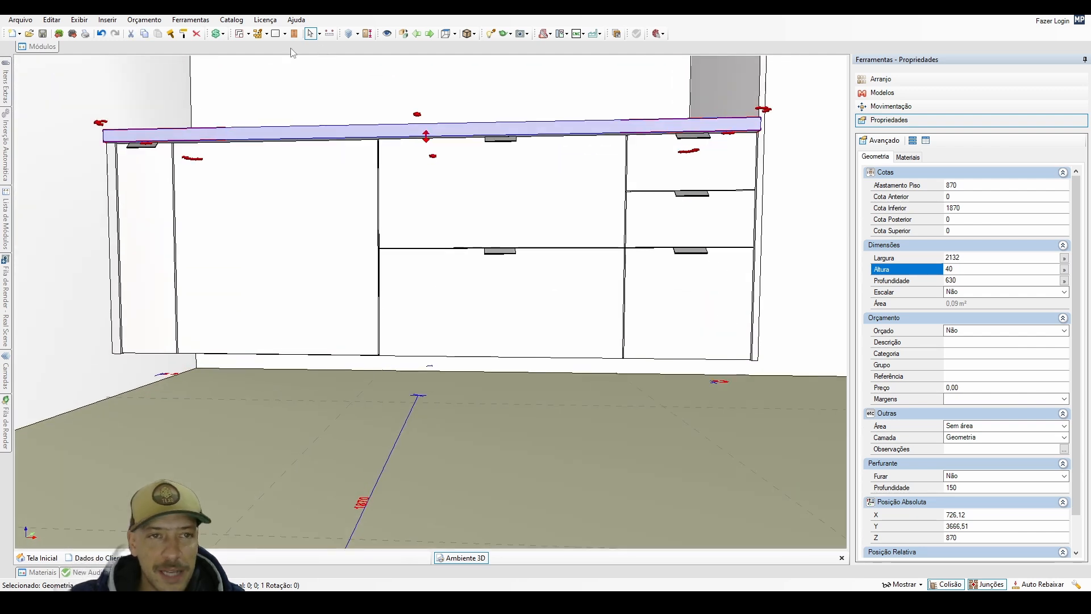
click(275, 35)
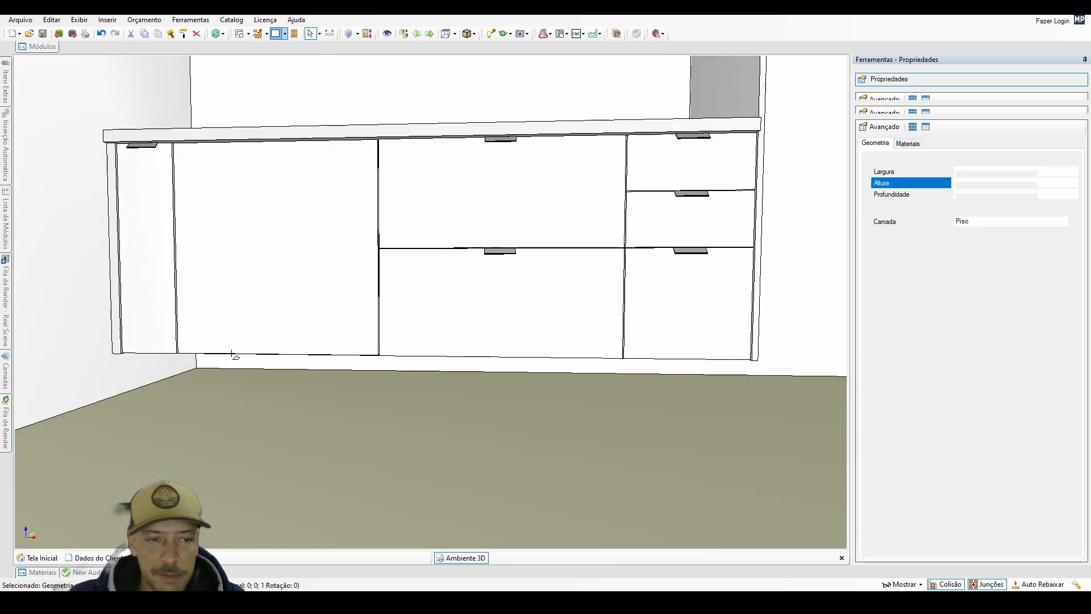
click(197, 370)
scroll(390, 382, up, 5)
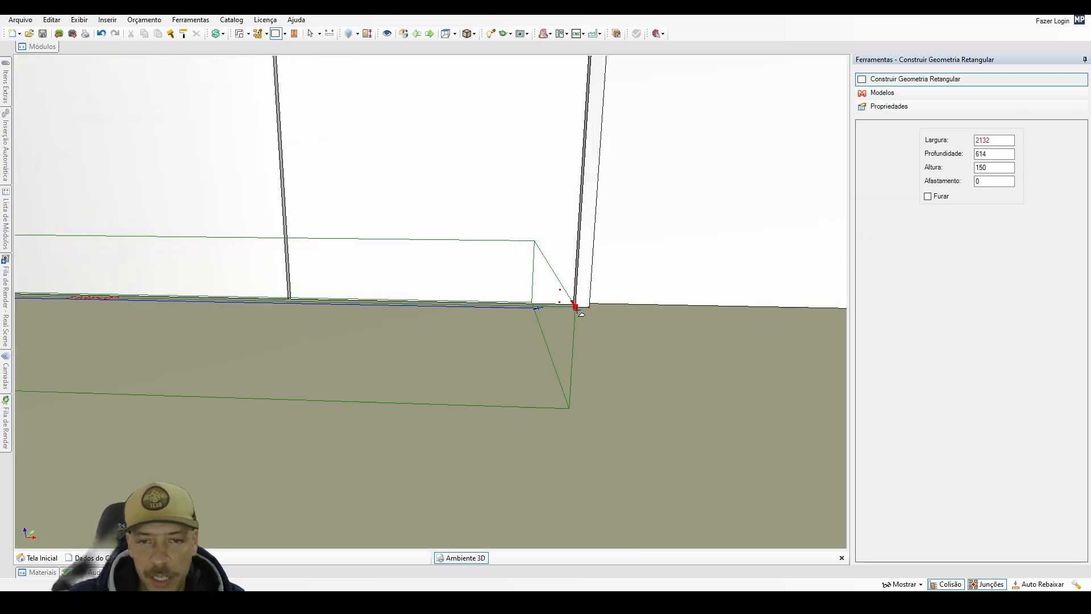
middle_drag(589, 309, 489, 346)
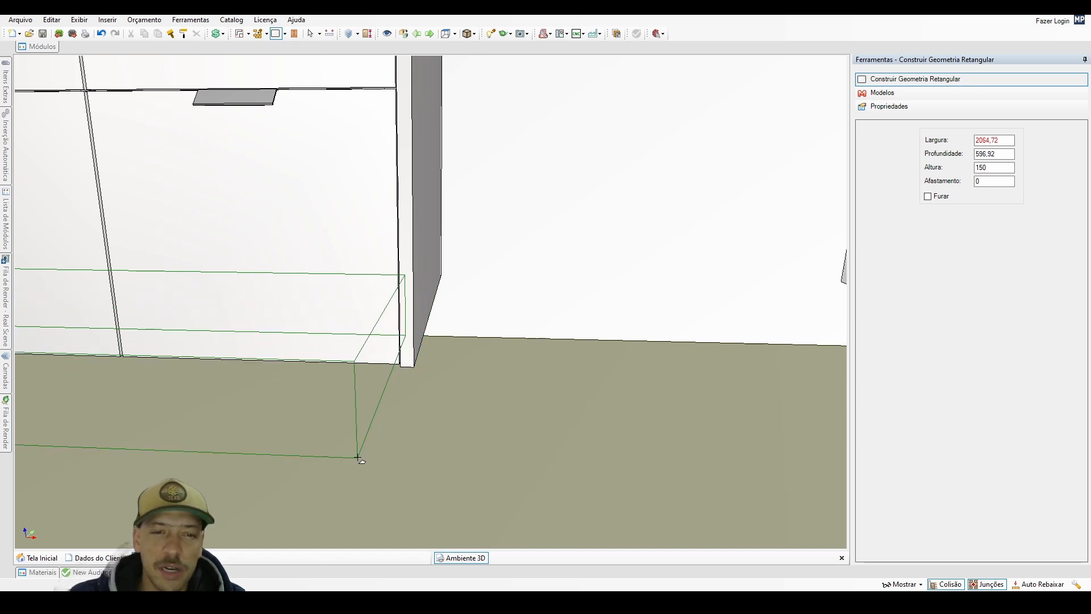
click(402, 367)
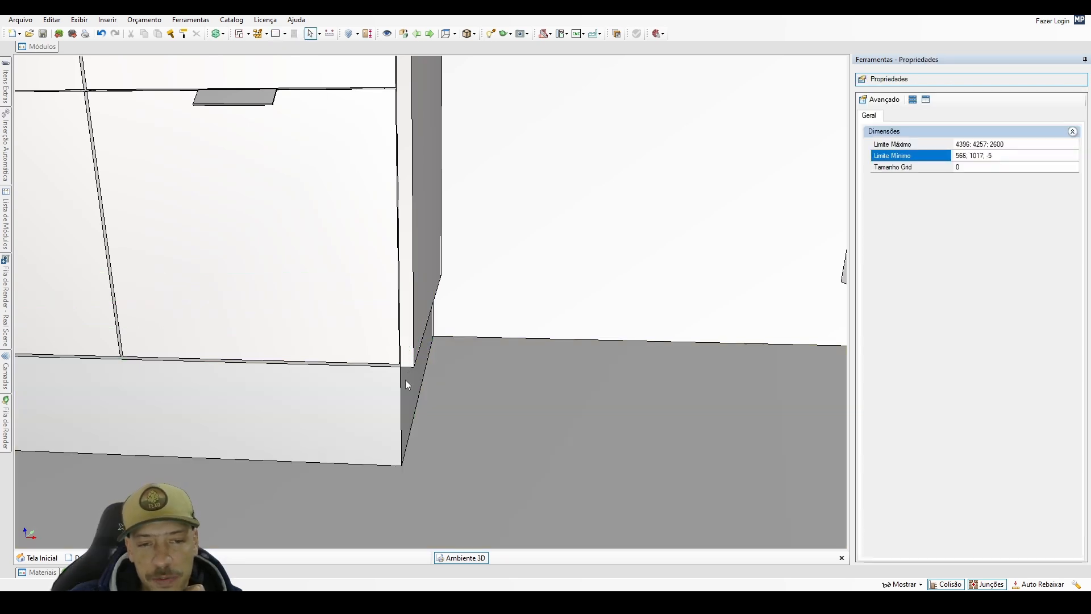
Enter 614-99 as the depth of the plinth block under the base cabinets to recess its front.
middle_drag(405, 379, 474, 391)
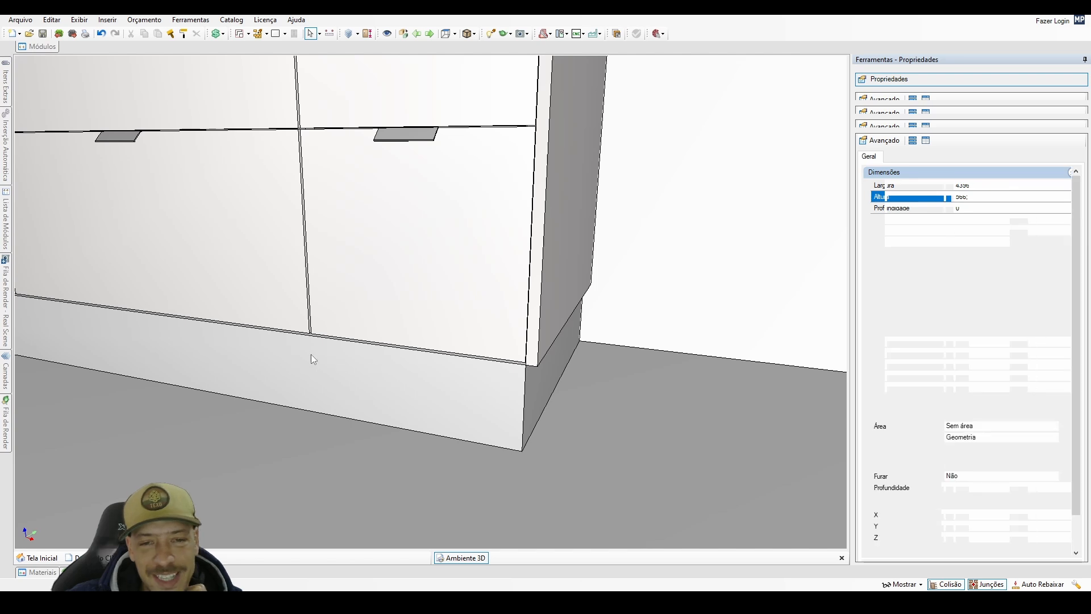
middle_drag(312, 353, 416, 377)
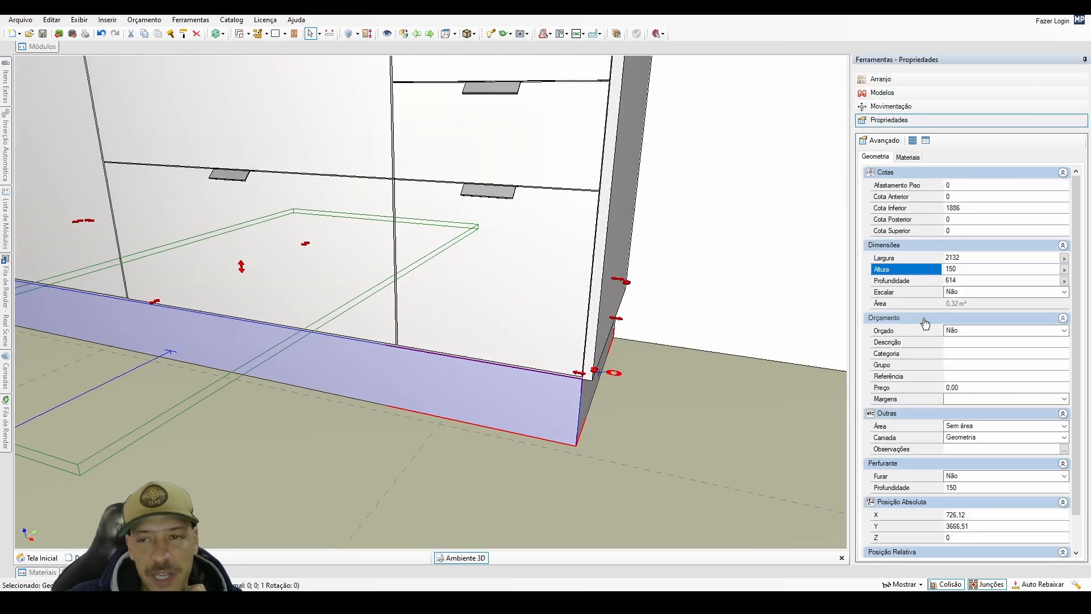
click(954, 281)
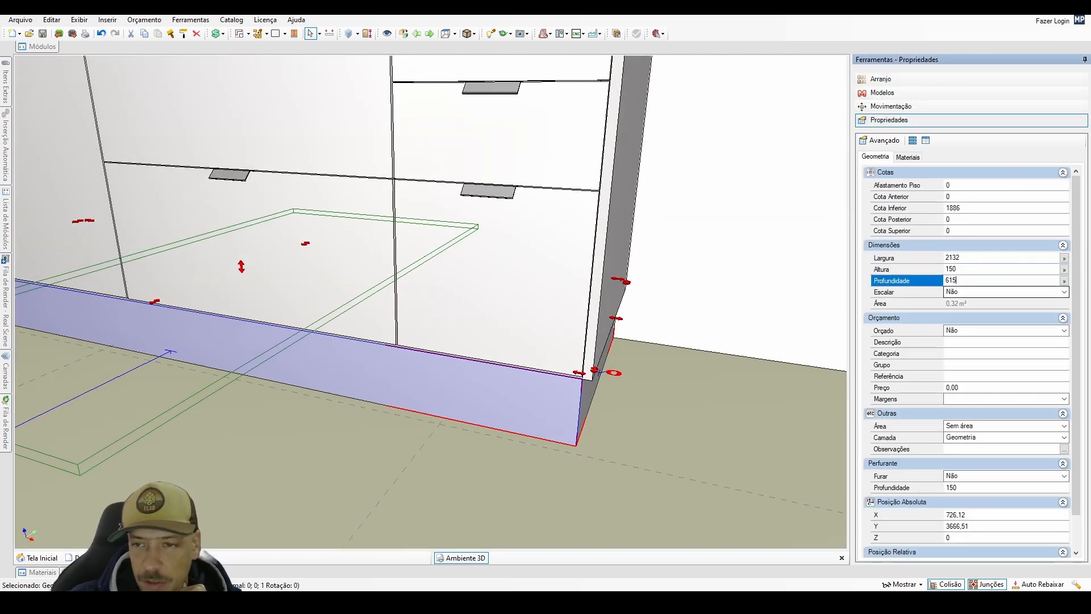
key(Return)
text(-9)
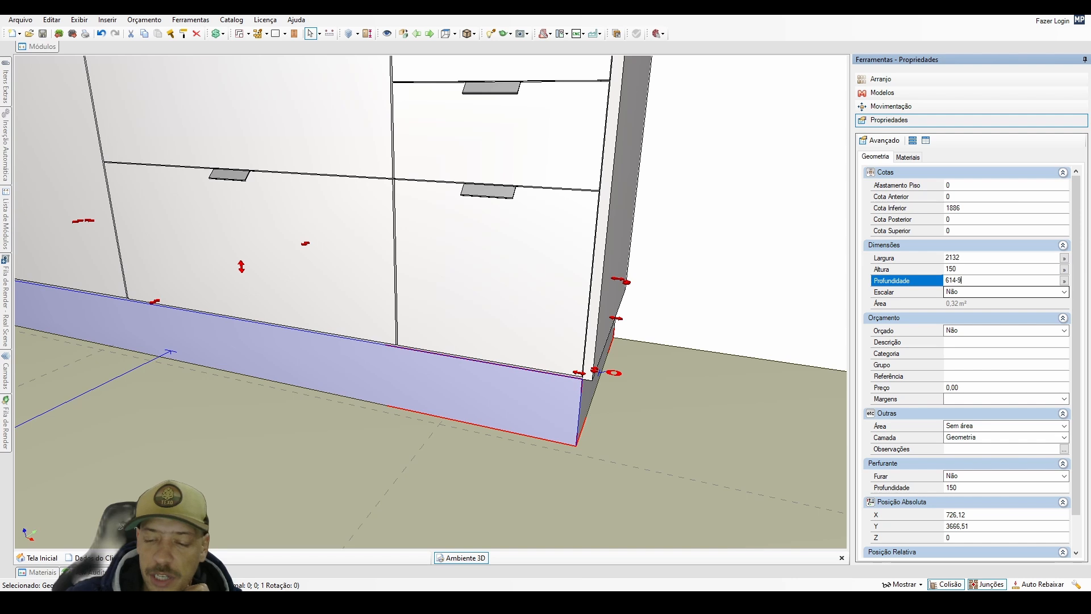
text(9)
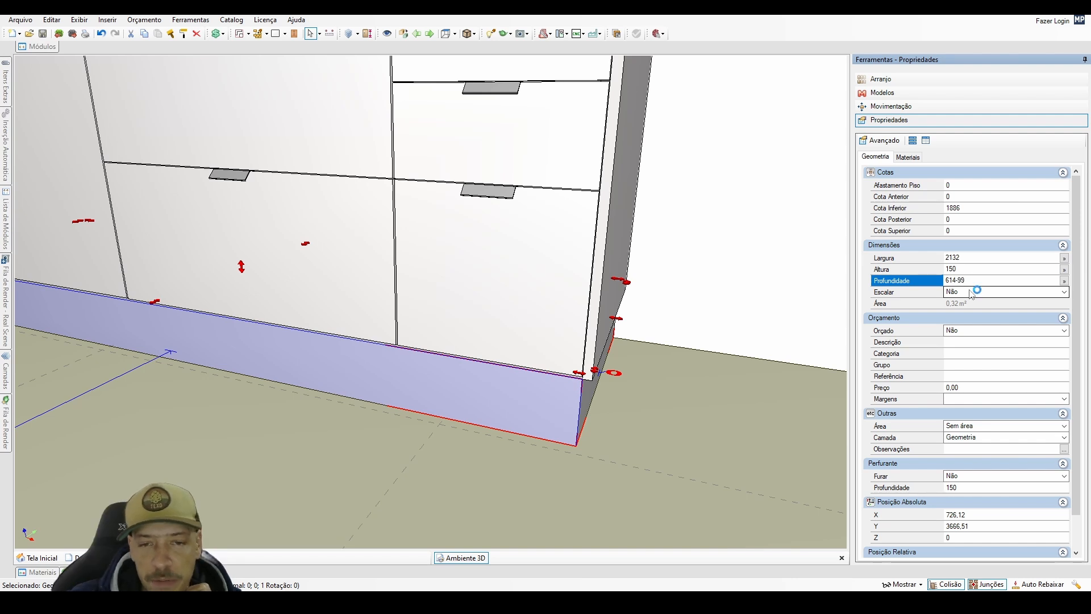
Apply the 614-99 depth to the plinth block and inspect the recess at the end cabinet's front corner.
key(Return)
middle_drag(635, 350, 537, 284)
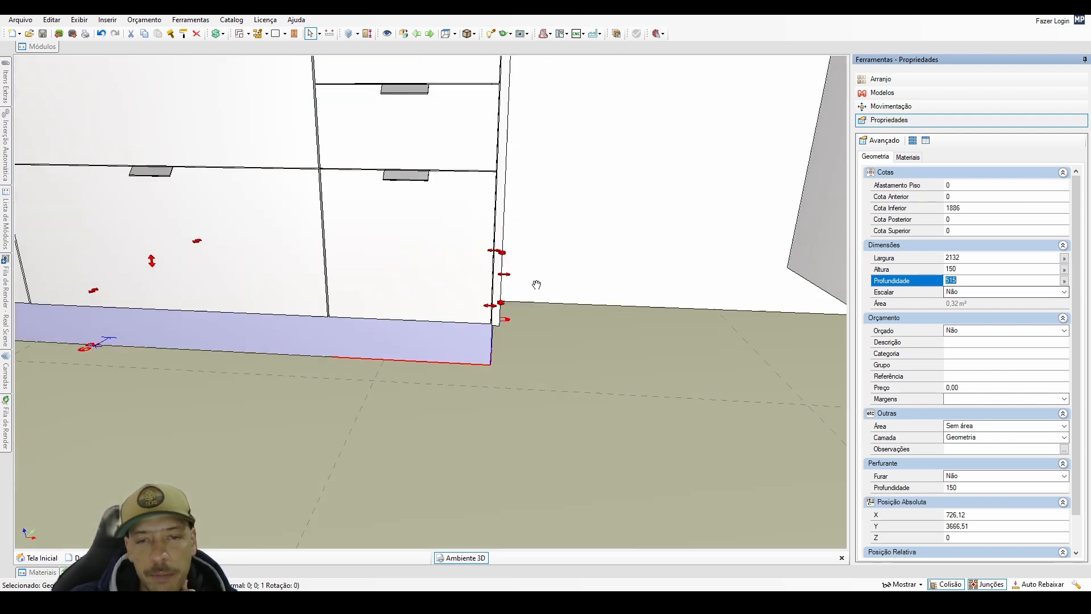
right_drag(536, 284, 504, 300)
scroll(504, 299, up, 2)
middle_drag(506, 295, 532, 299)
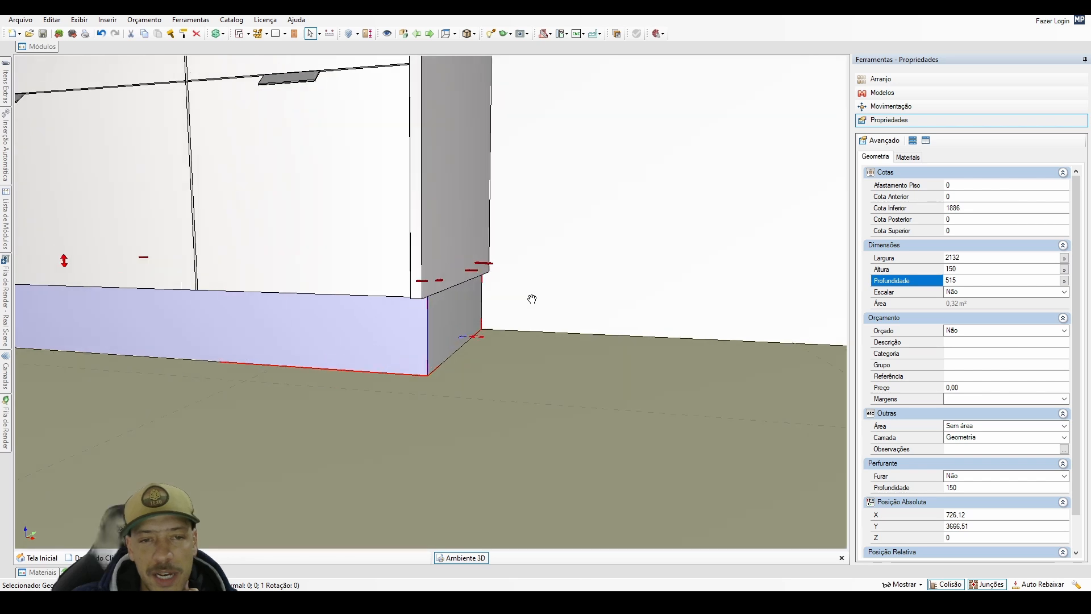
mouse_move(532, 299)
right_down()
mouse_move(556, 268)
mouse_move(546, 313)
right_up()
middle_drag(546, 313, 376, 286)
scroll(691, 329, down, 1)
middle_drag(691, 328, 405, 327)
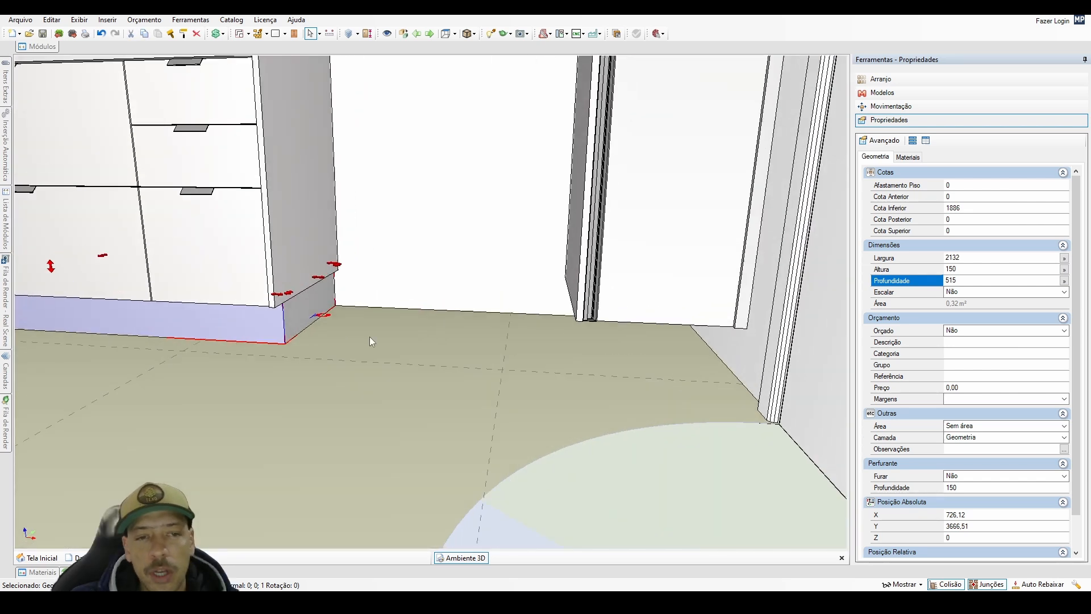
Duplicate the plinth block sideways at X 2132 and set the copy's width to 431 mm.
click(297, 325)
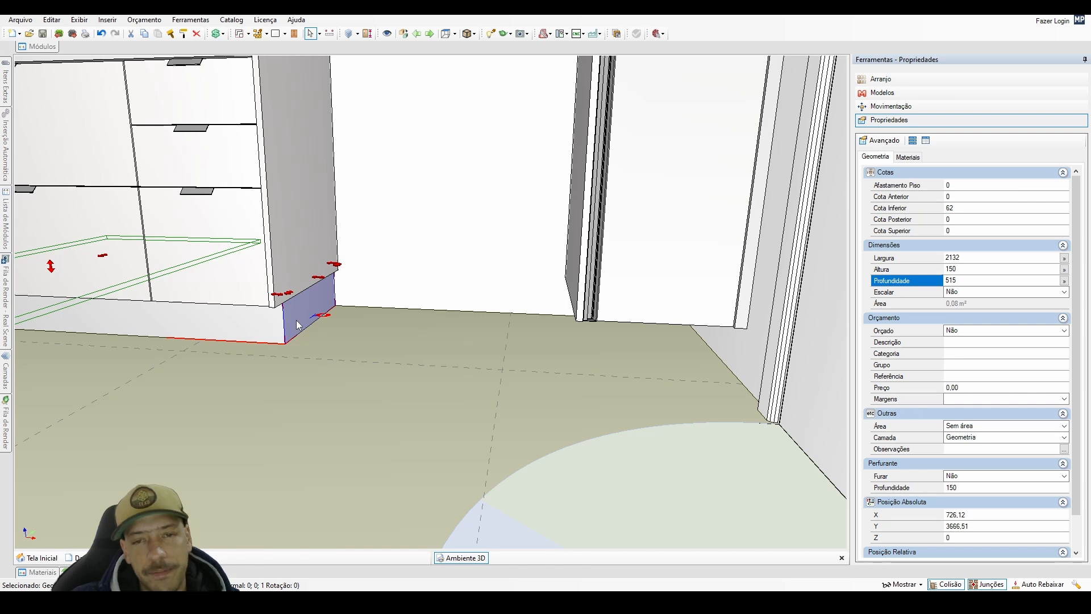
ctrl+drag(297, 325, 646, 254)
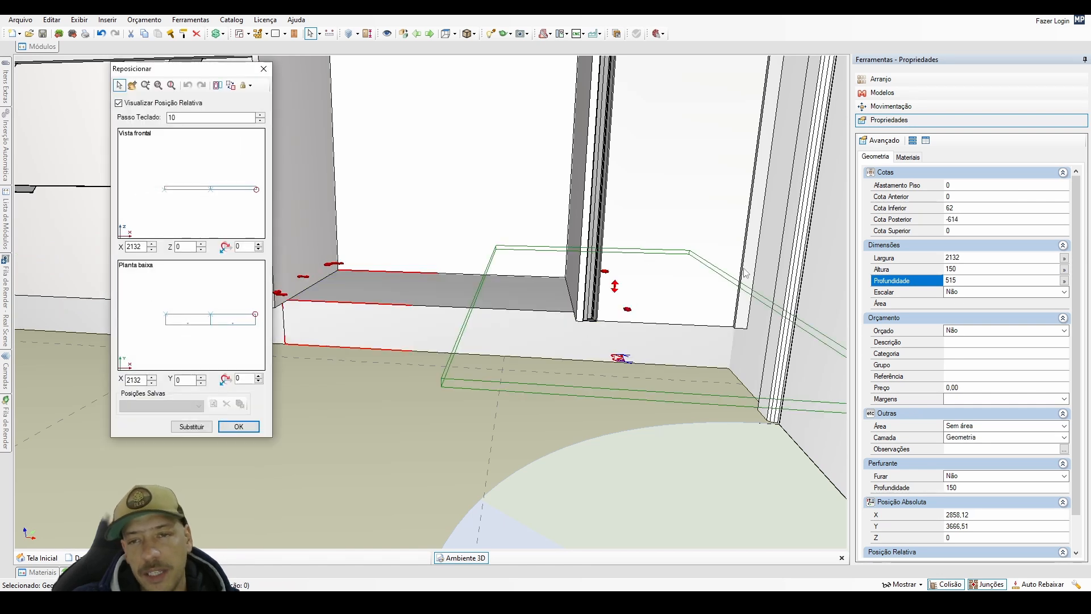
click(239, 427)
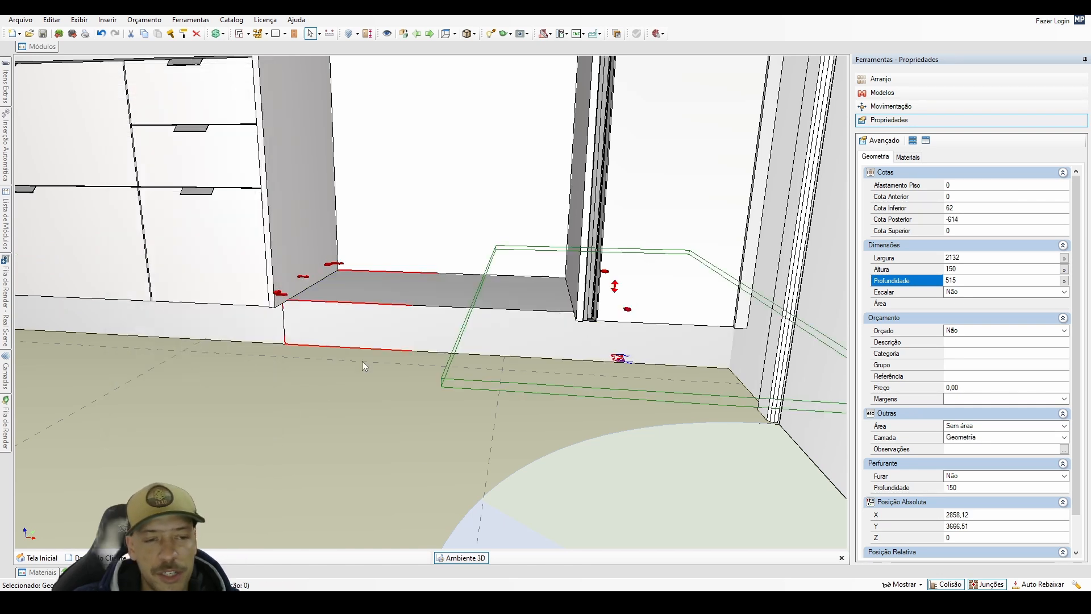
click(968, 258)
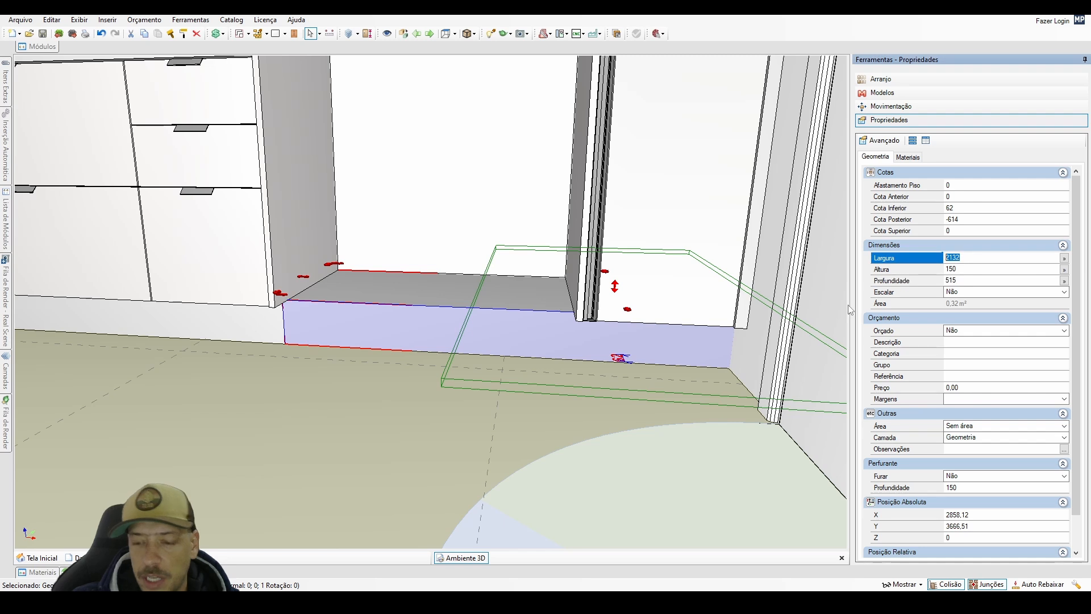
text(431)
key(Return)
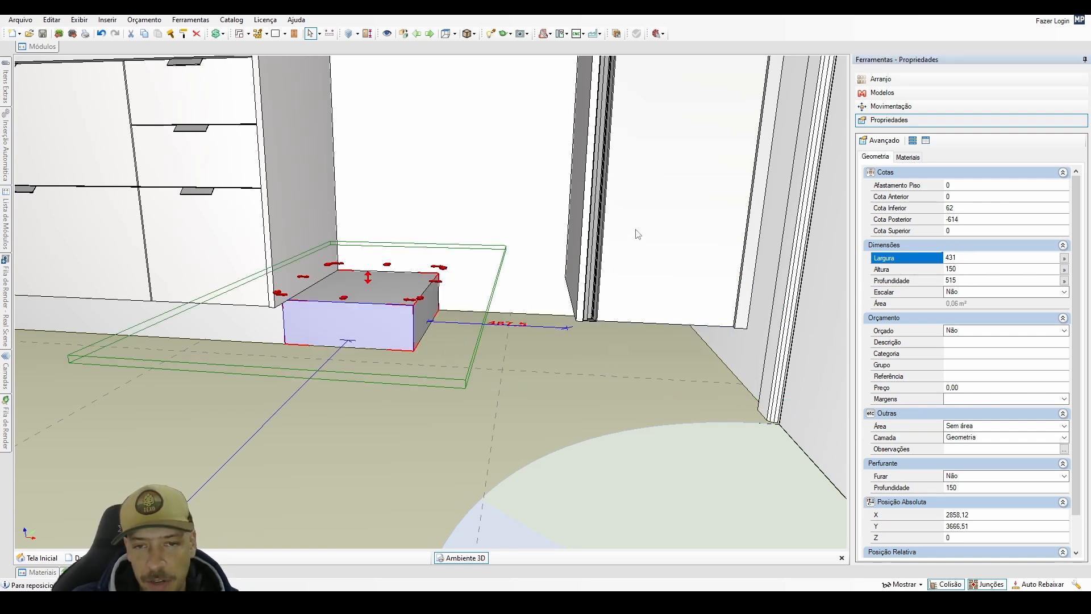
Reposition the plinth copy under the tall cabinet beside the door, with an X offset of 0 from that cabinet.
shift+click(620, 236)
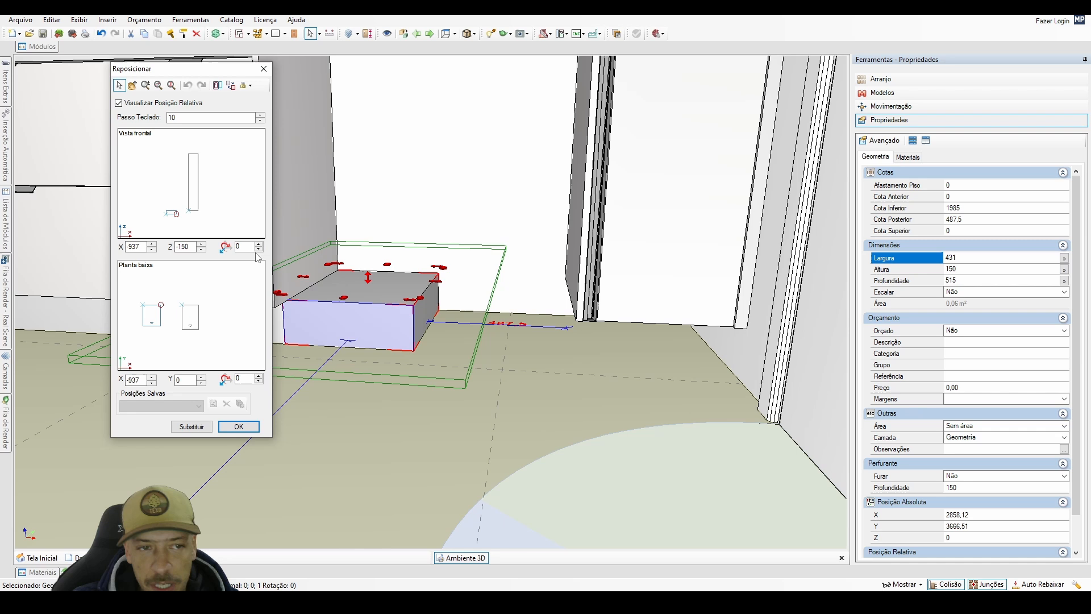
double_click(194, 220)
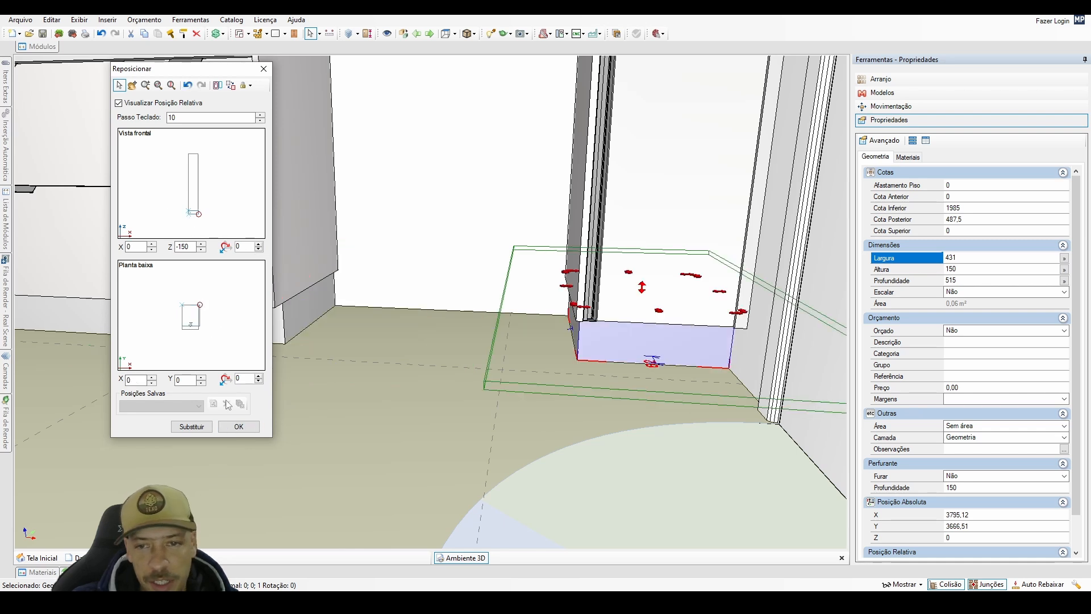
click(238, 426)
scroll(429, 349, down, 3)
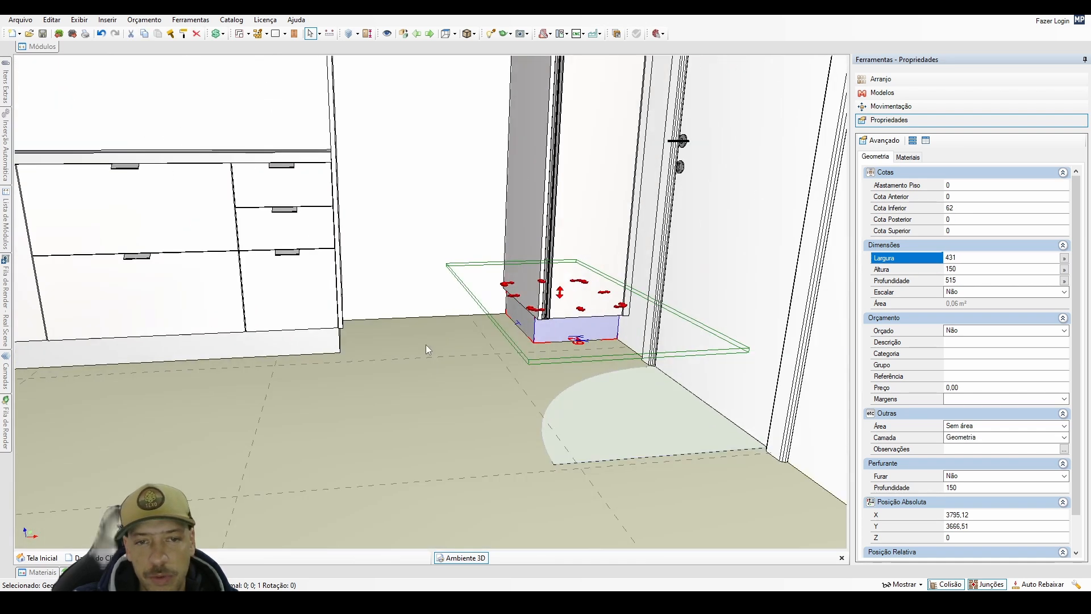
scroll(423, 381, down, 5)
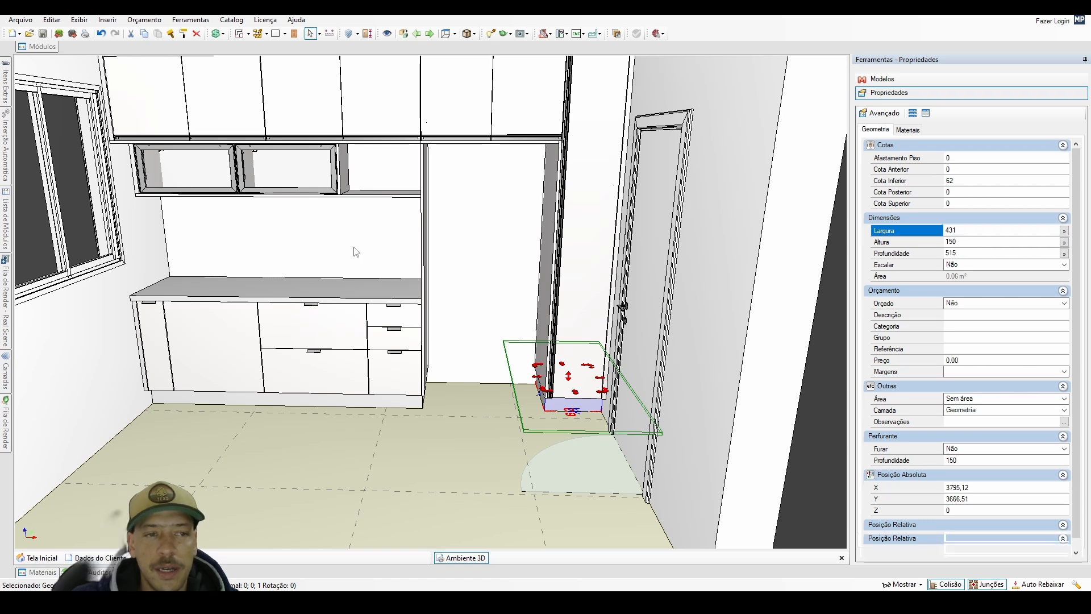
Examine the finished plinths and the countertop between the window wall and the tall side panel.
double_click(353, 247)
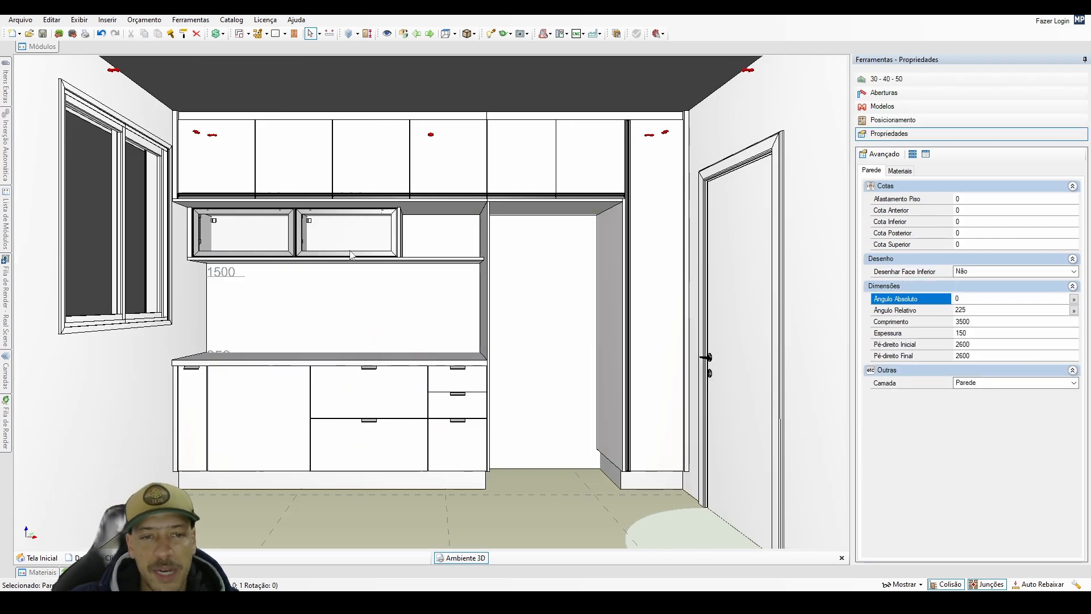
right_drag(336, 366, 441, 358)
scroll(441, 350, up, 5)
middle_drag(443, 349, 464, 321)
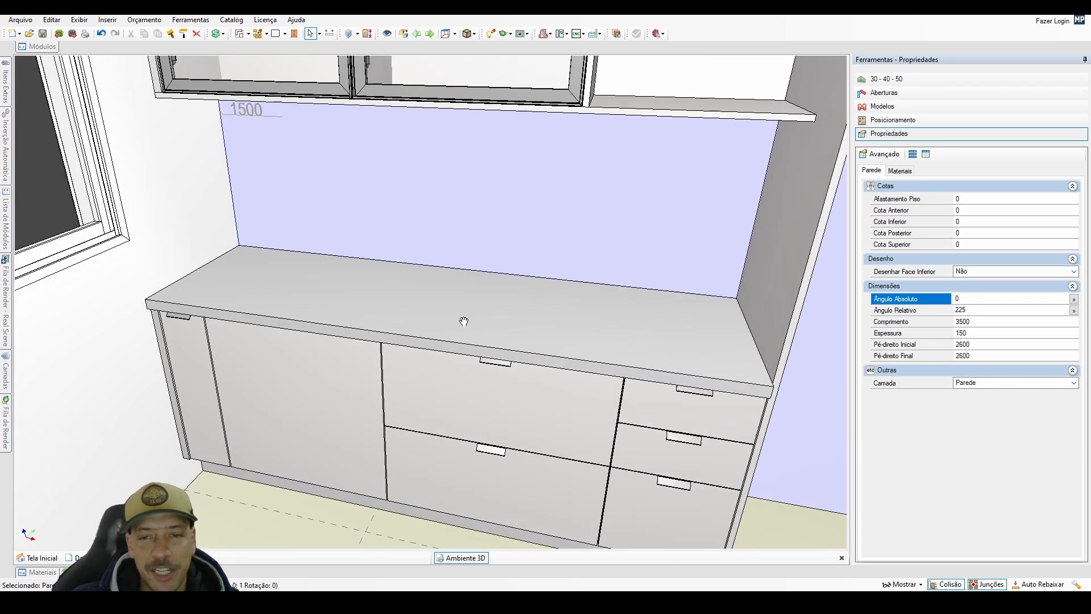
right_drag(463, 321, 448, 341)
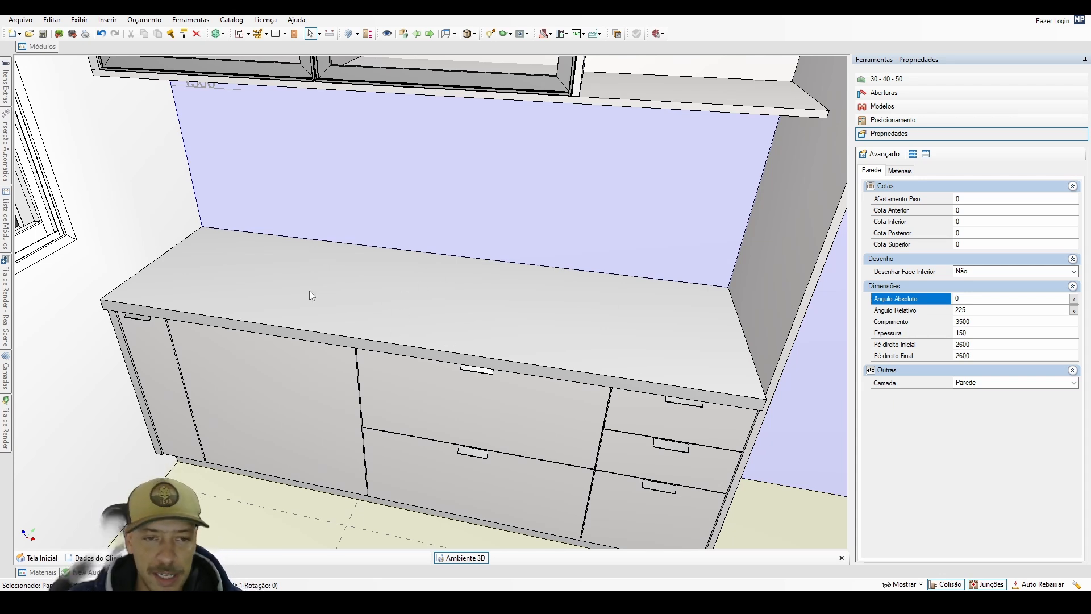
right_drag(544, 322, 189, 286)
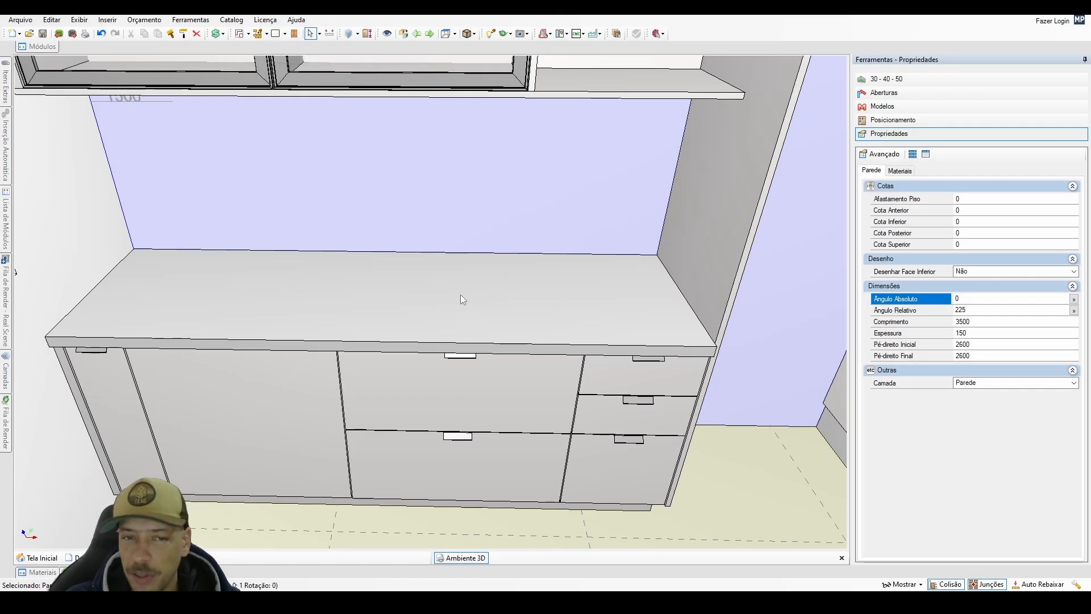
middle_drag(547, 320, 421, 312)
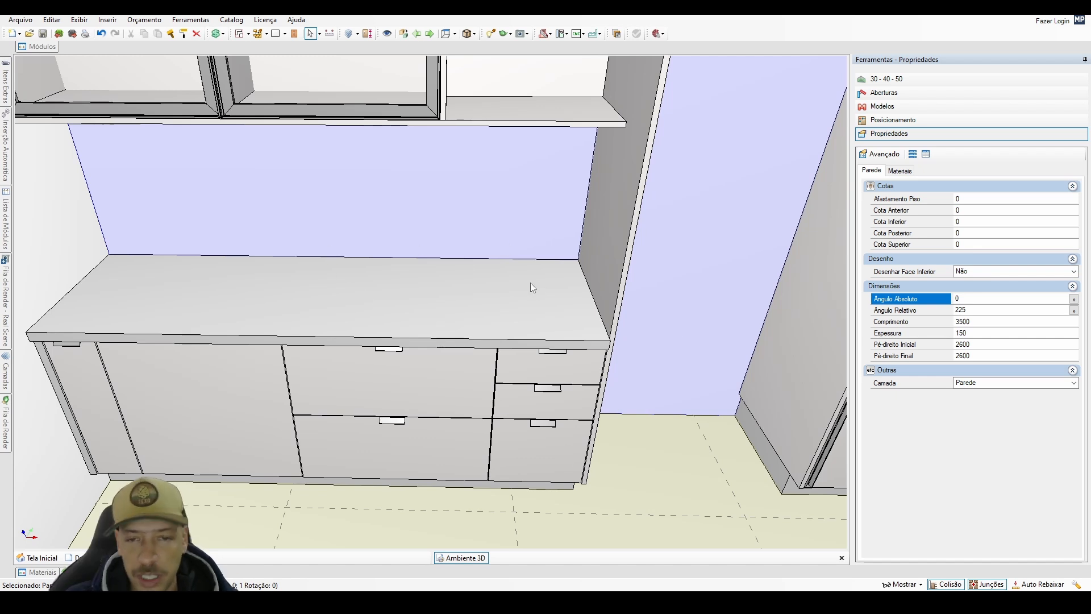
scroll(530, 282, down, 3)
click(602, 239)
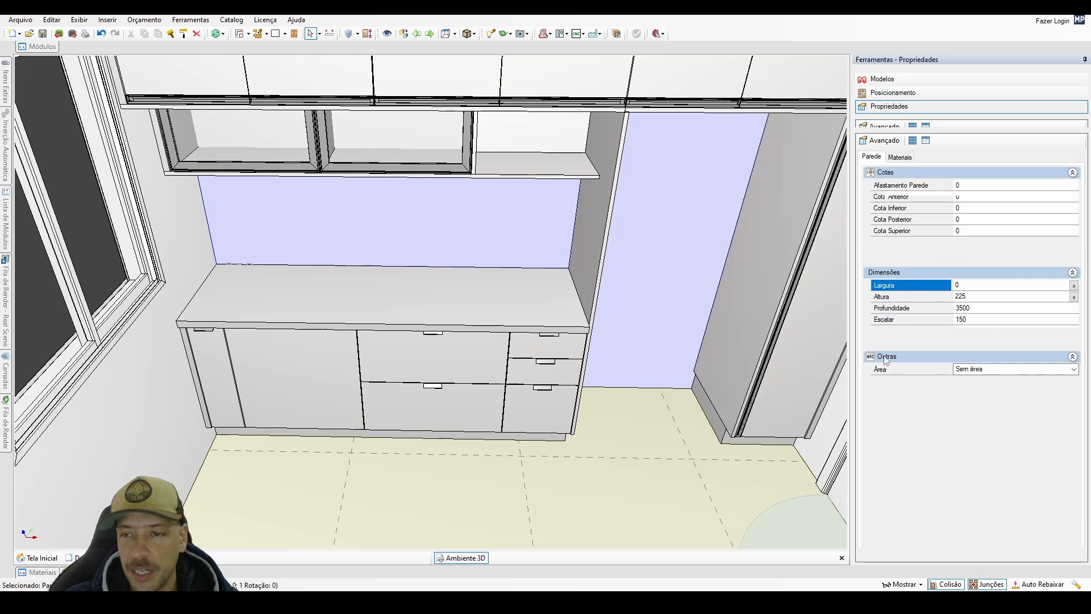
scroll(394, 274, up, 2)
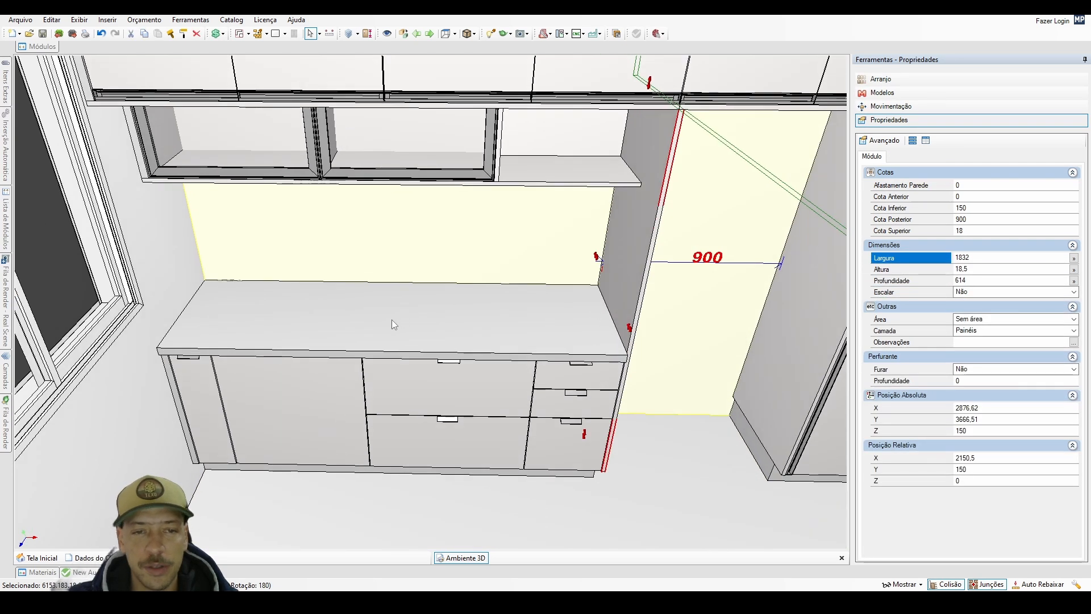
Duplicate the countertop block sideways, placing the copy beside the original at X 2132.
click(392, 319)
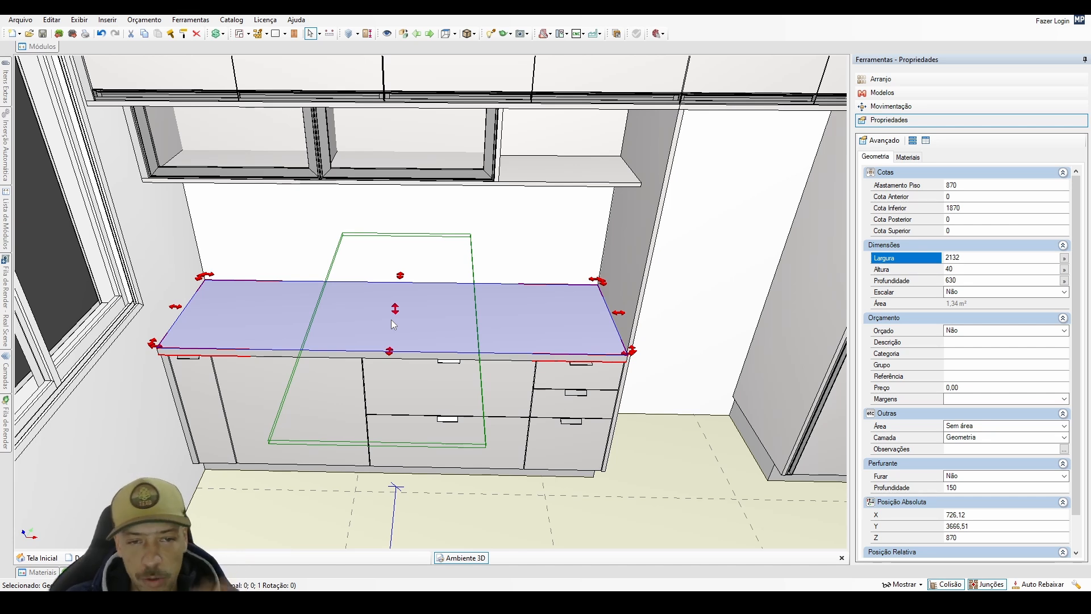
key(Escape)
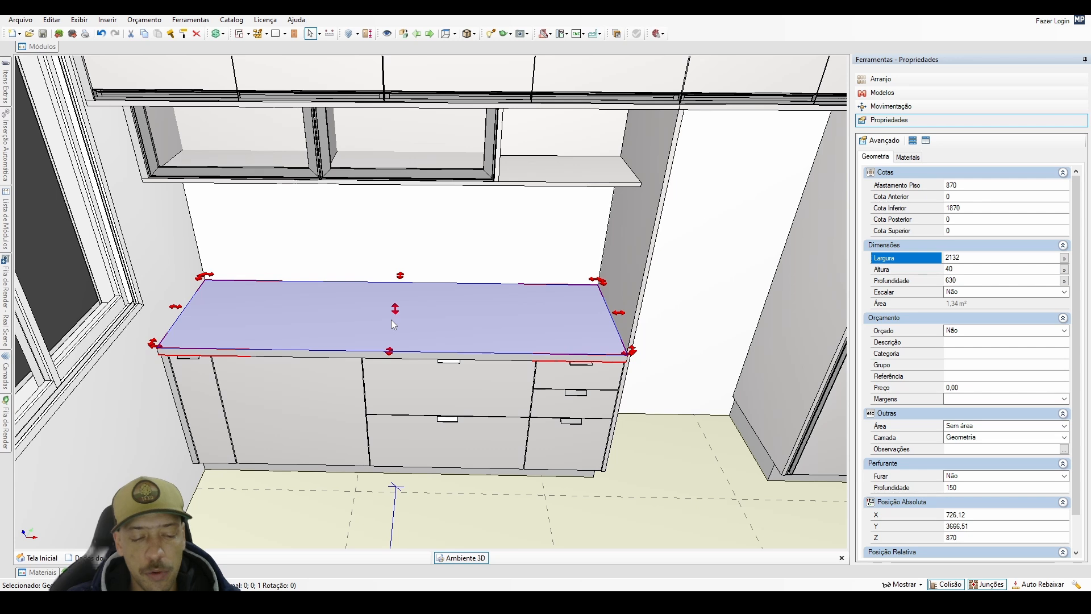
key(ctrl+Right)
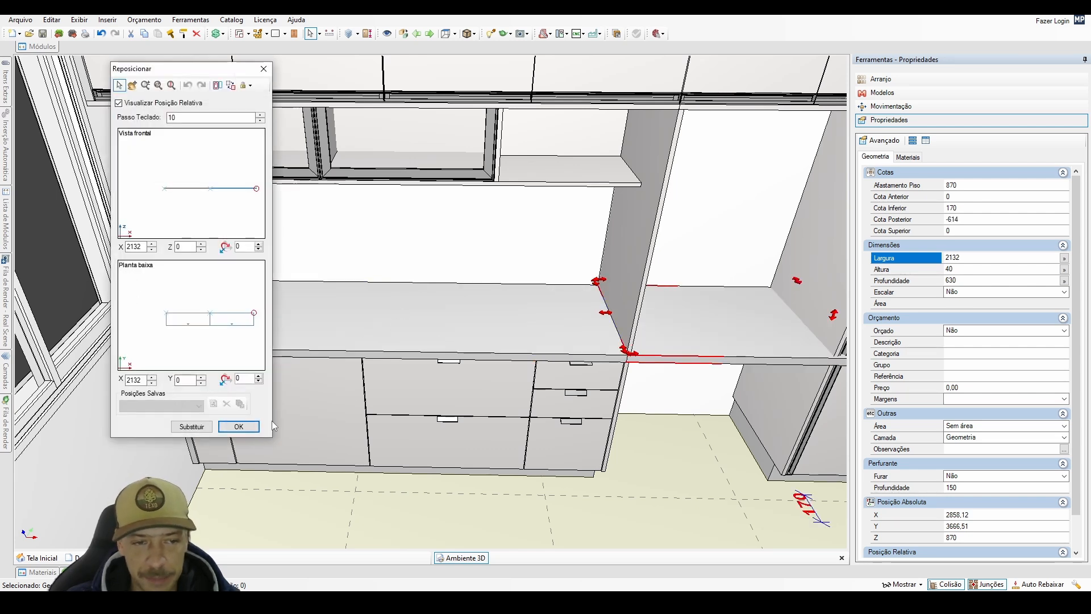
click(230, 426)
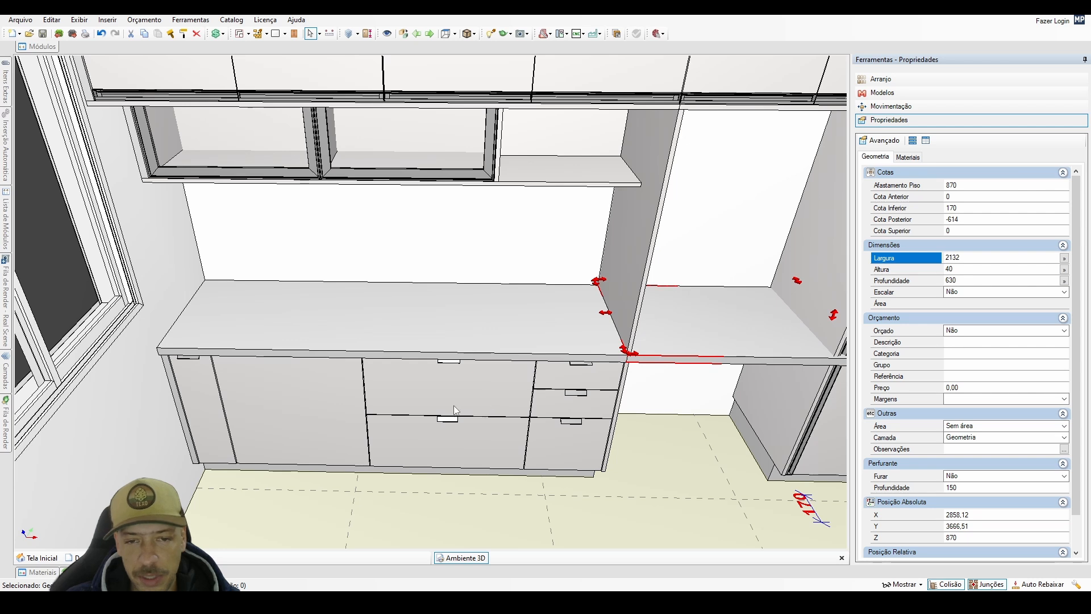
Set the countertop copy's width to 1200 mm and its depth to 570 mm.
click(687, 340)
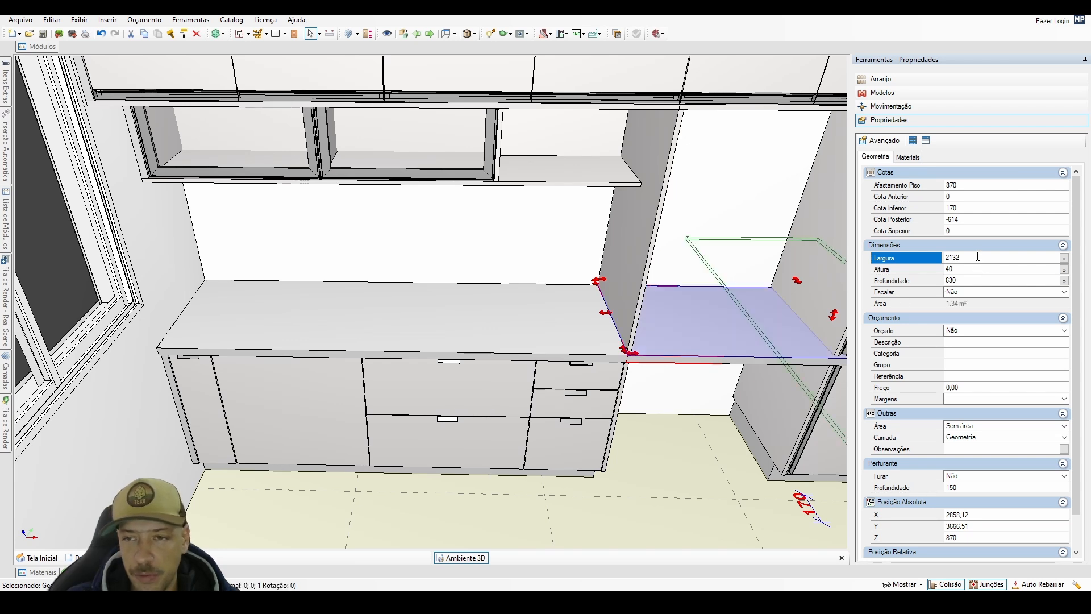
text(1200)
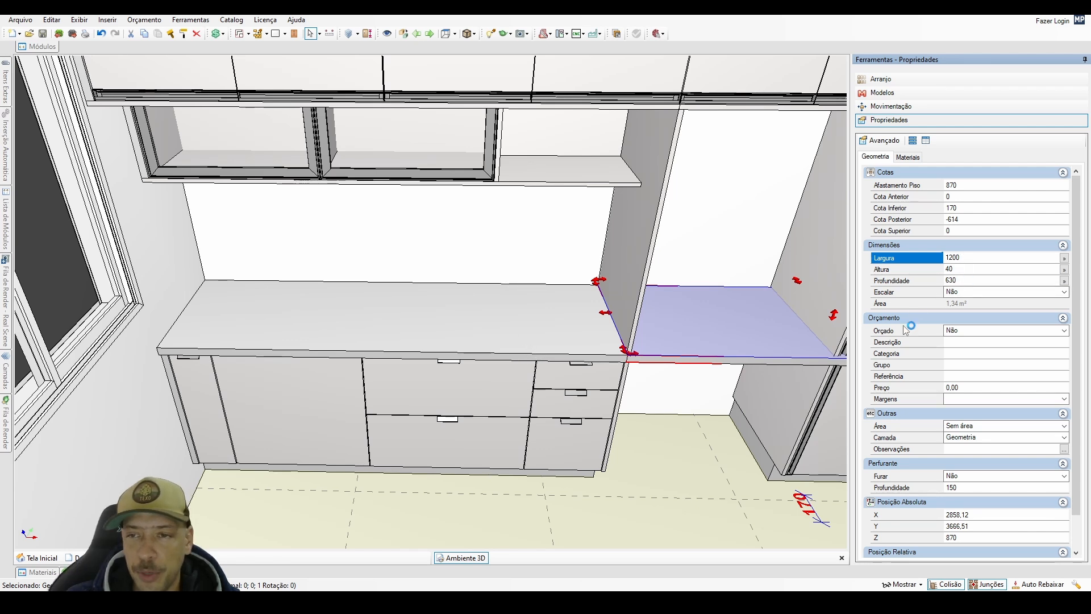
click(966, 281)
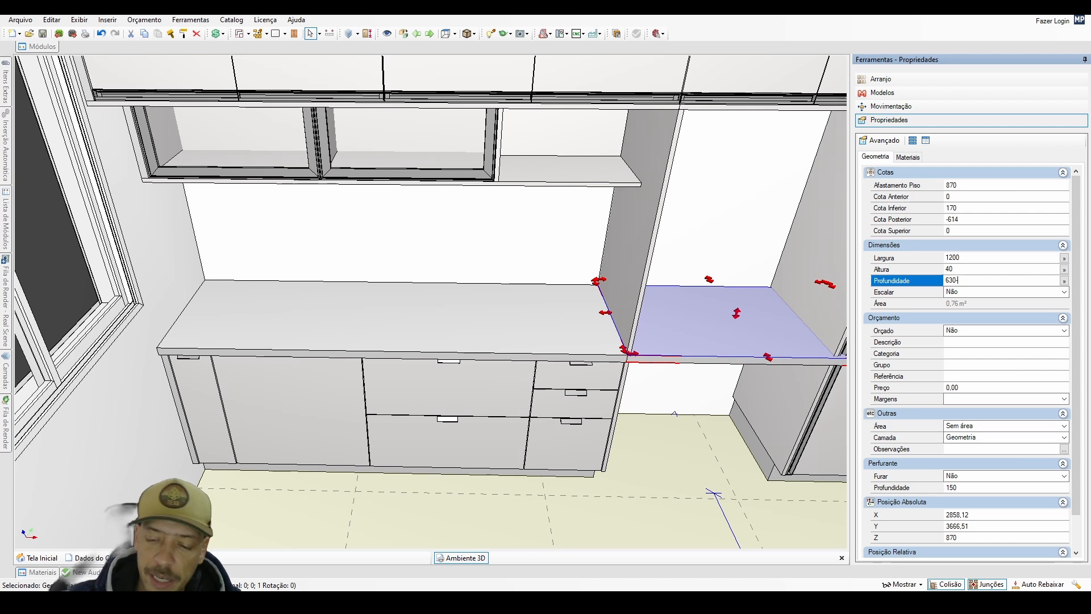
key(Return)
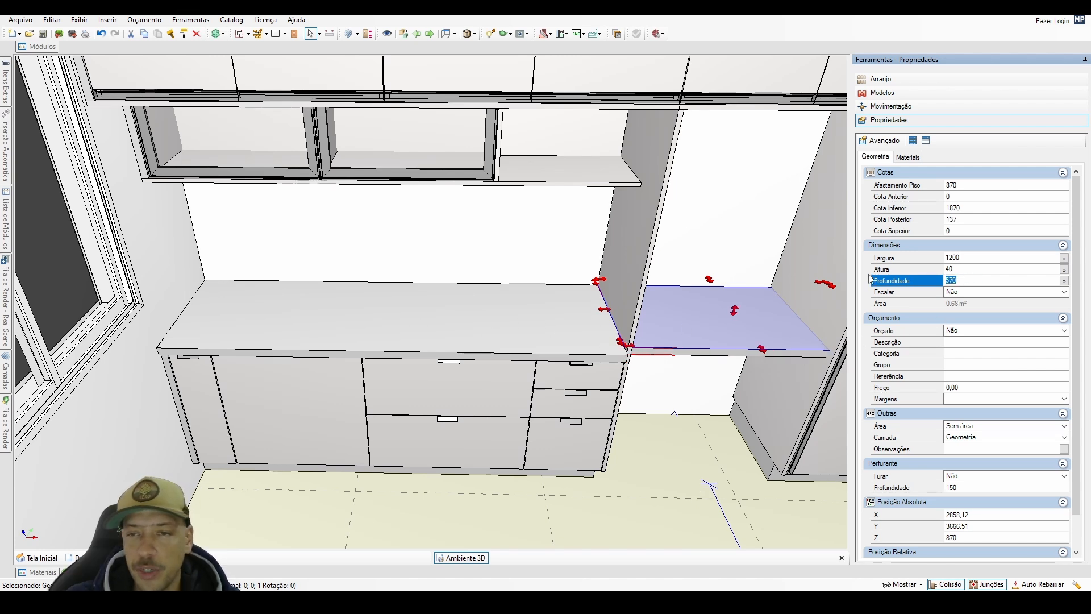
Reduce the countertop copy's width by 20 mm to 1180 mm.
click(966, 257)
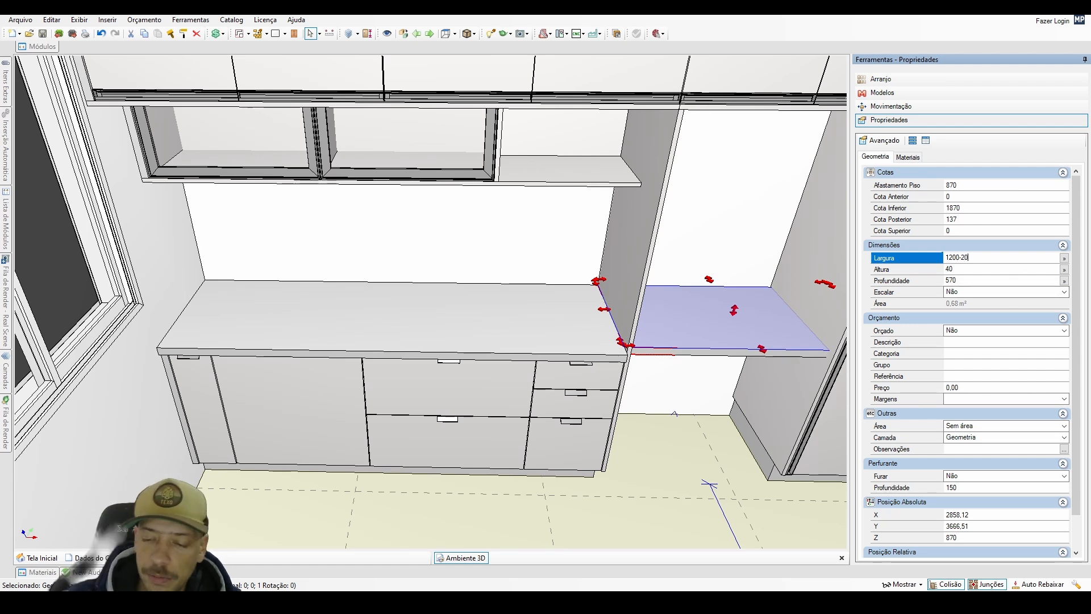
text(-20)
key(Return)
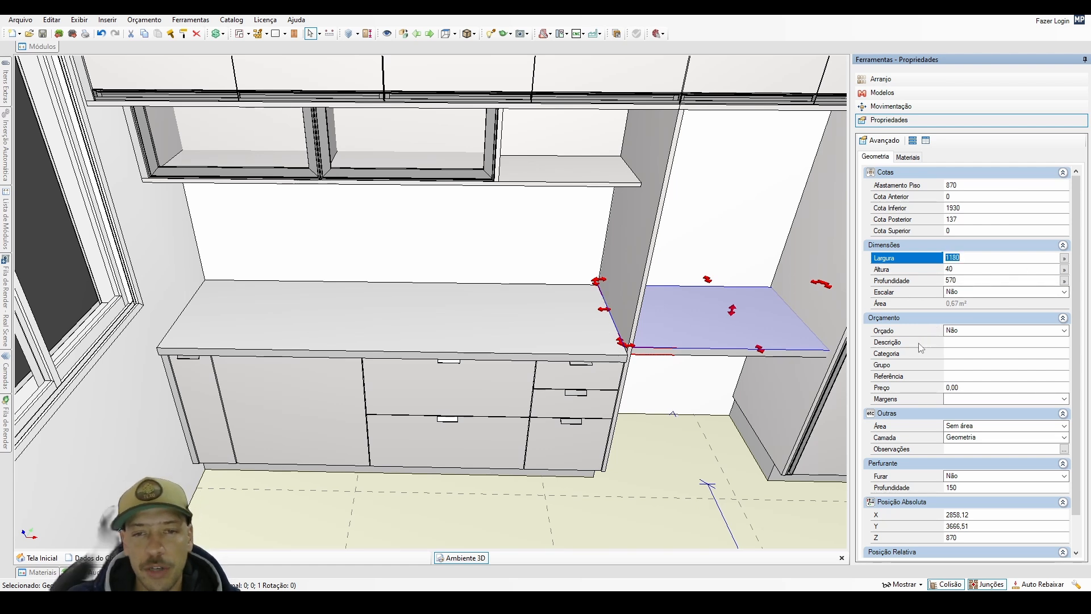
Try to reposition the smaller block within the countertop at an X offset of 932 mm, relative to the countertop.
click(671, 329)
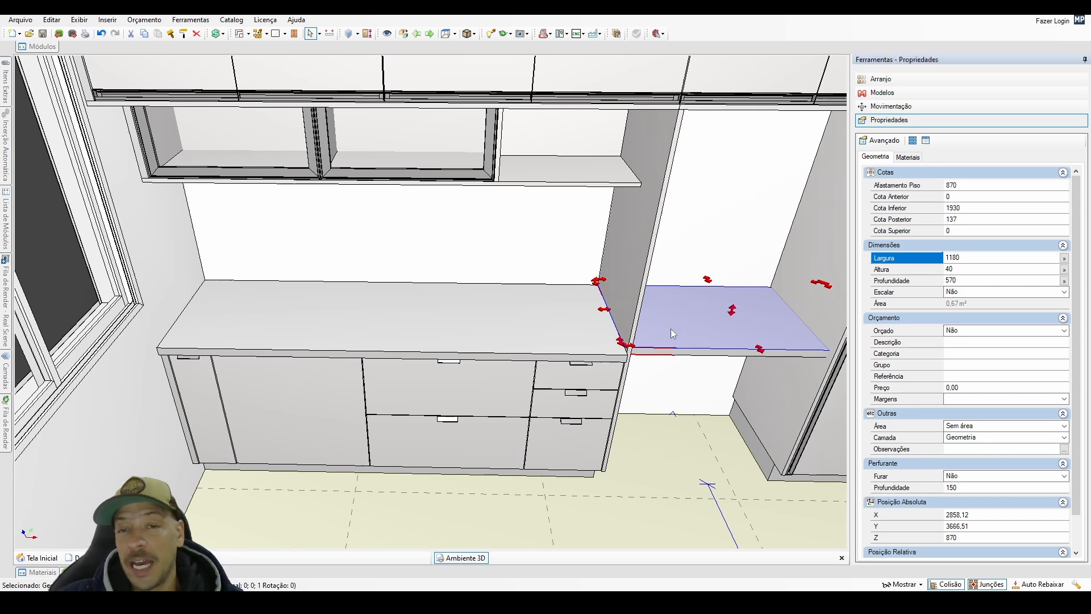
click(558, 327)
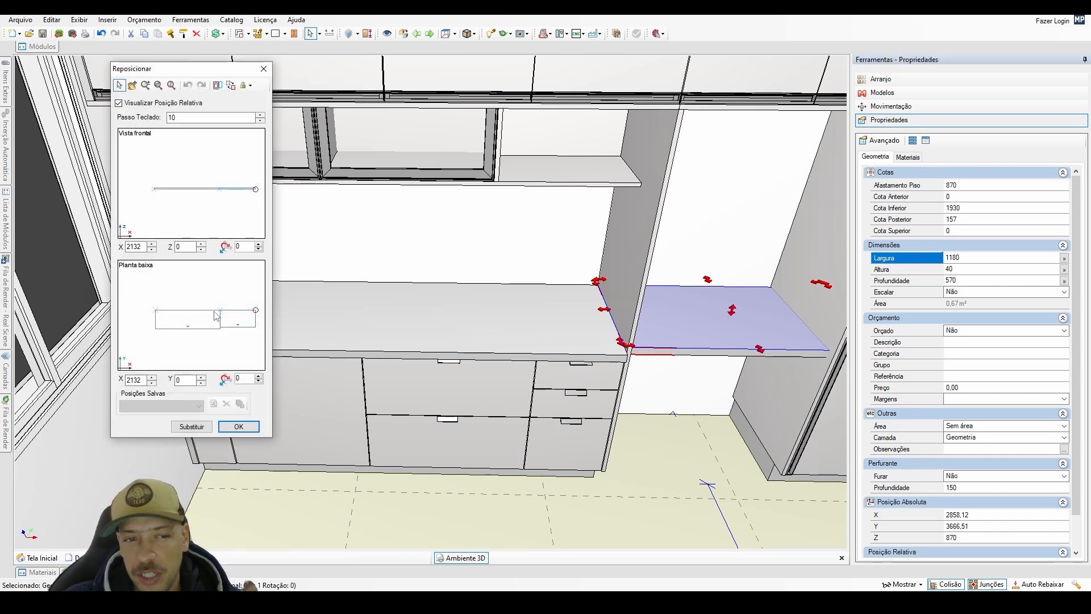
drag(216, 317, 184, 318)
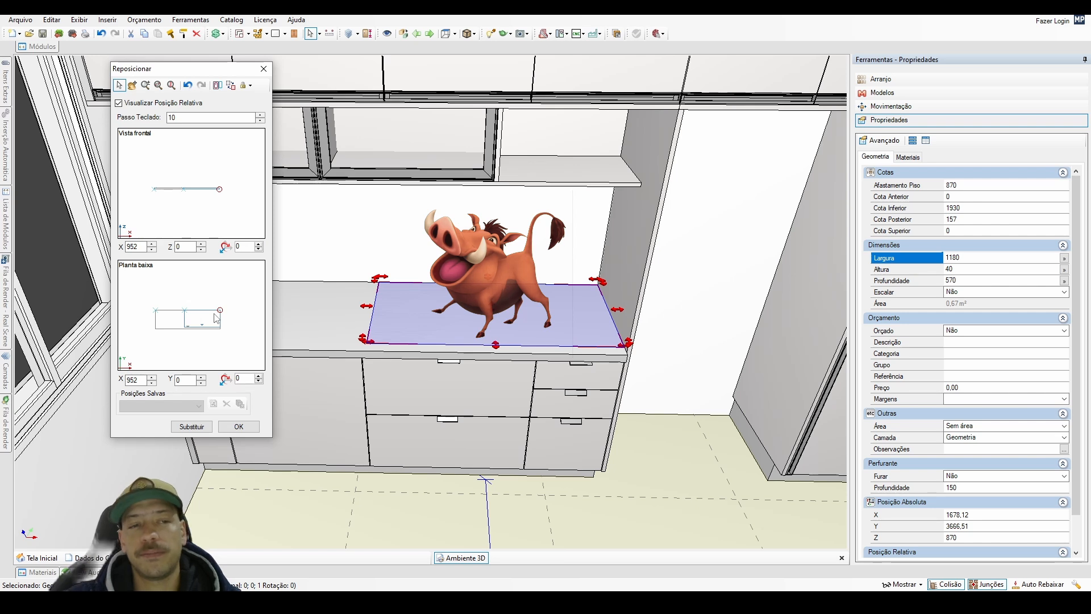
click(151, 383)
click(151, 383)
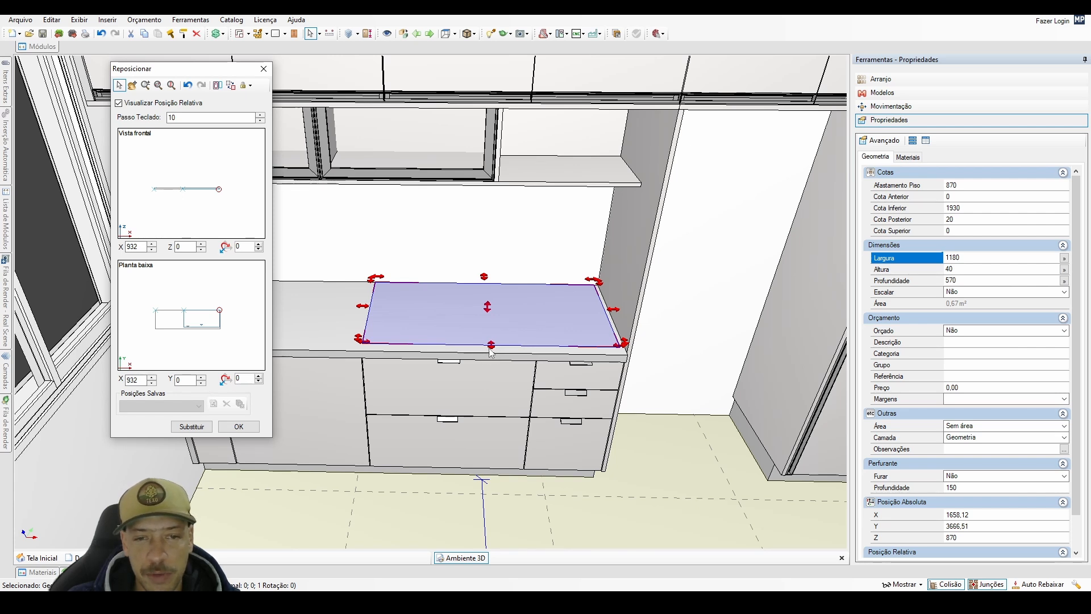
click(239, 320)
click(248, 427)
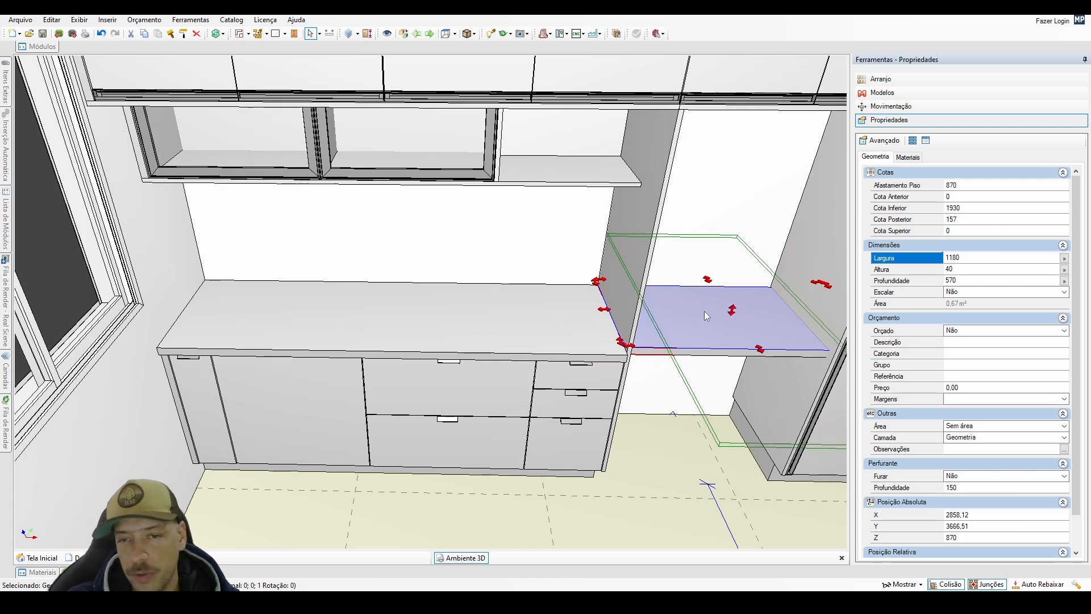
Move the smaller block onto the countertop's back right corner at X 952 and Y 0, with a Z offset of 0.
drag(704, 311, 503, 318)
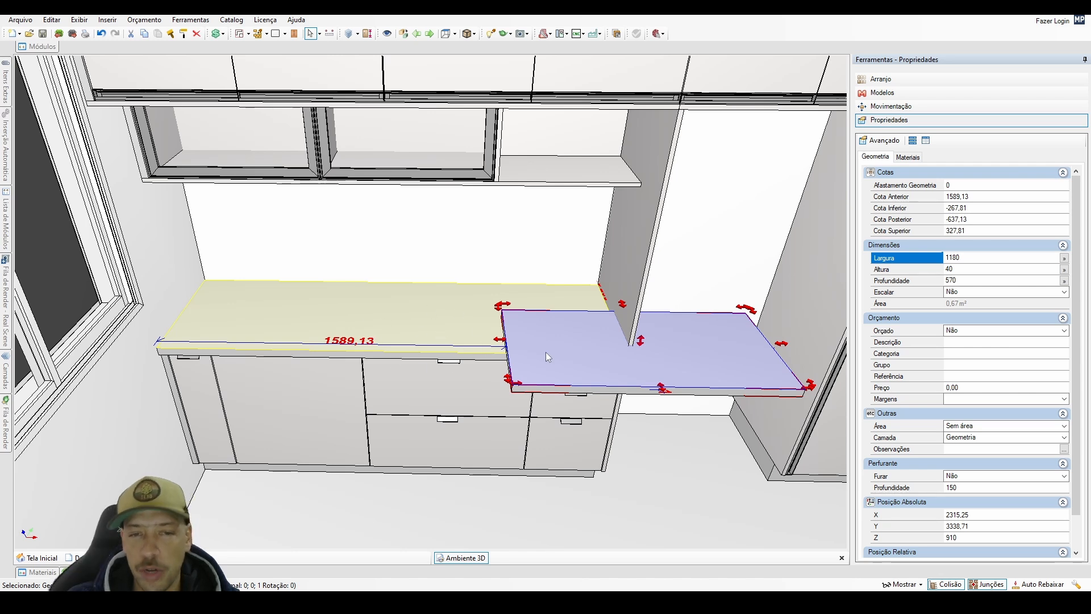
alt+click(433, 317)
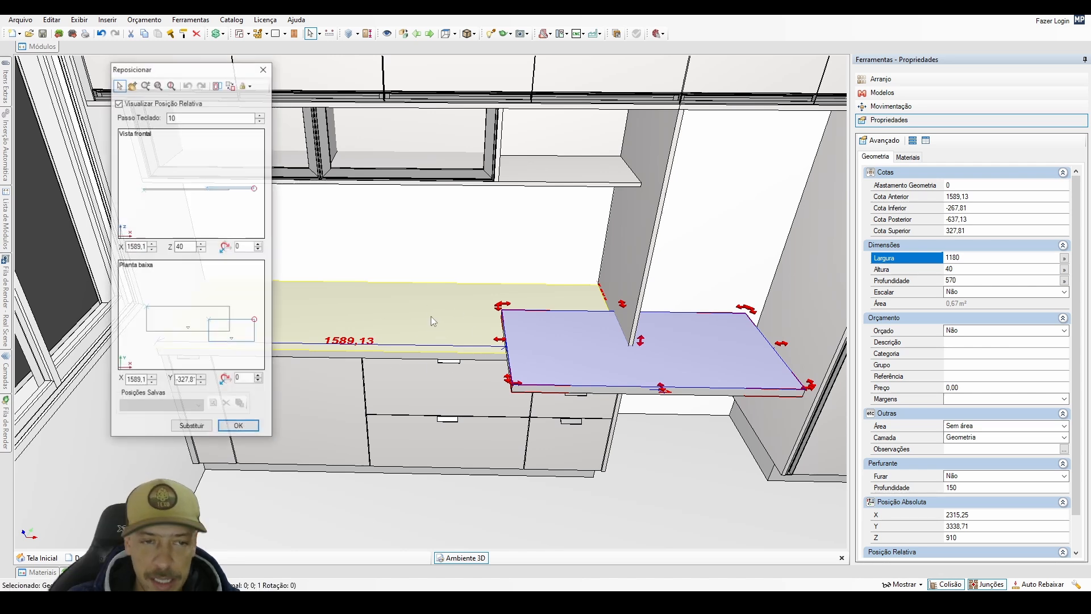
click(226, 310)
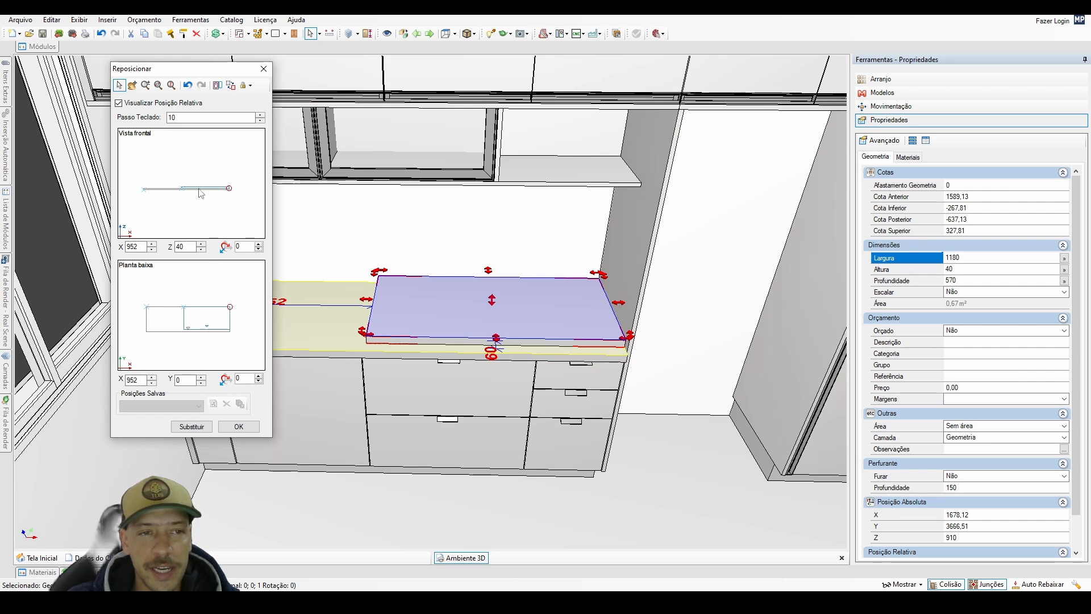
double_click(180, 246)
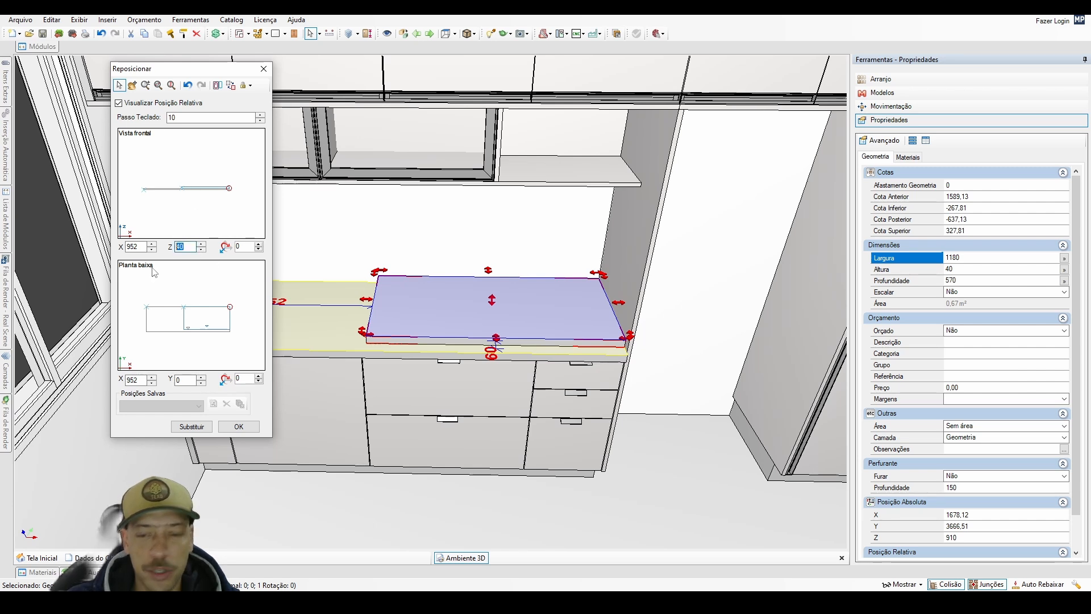
text(0)
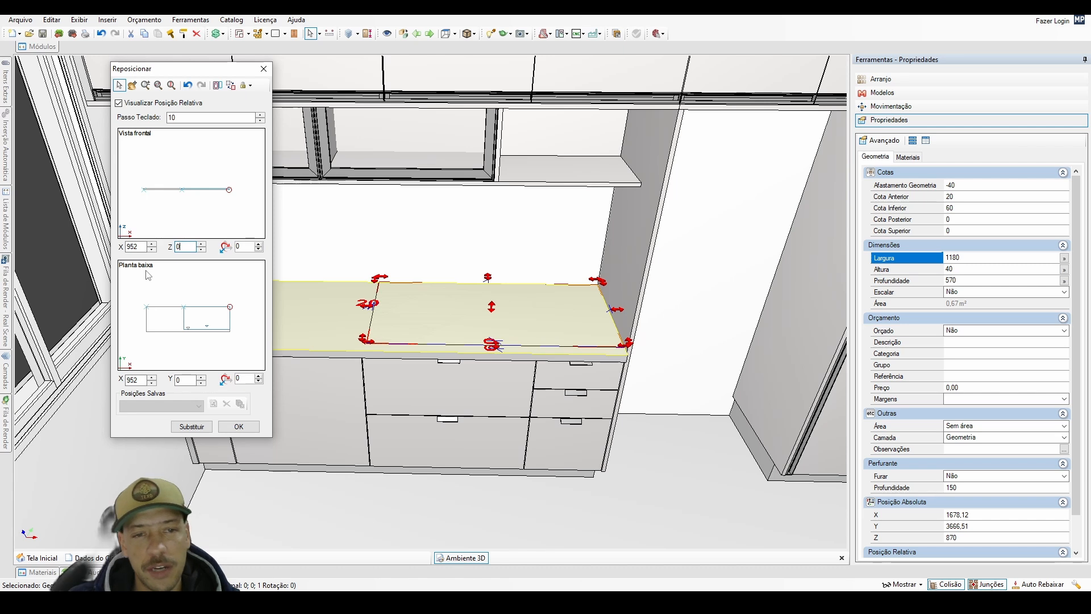
Shift the inset block 20 mm away from the countertop's back and right edges, to X 932 and Y -20.
click(201, 382)
click(201, 383)
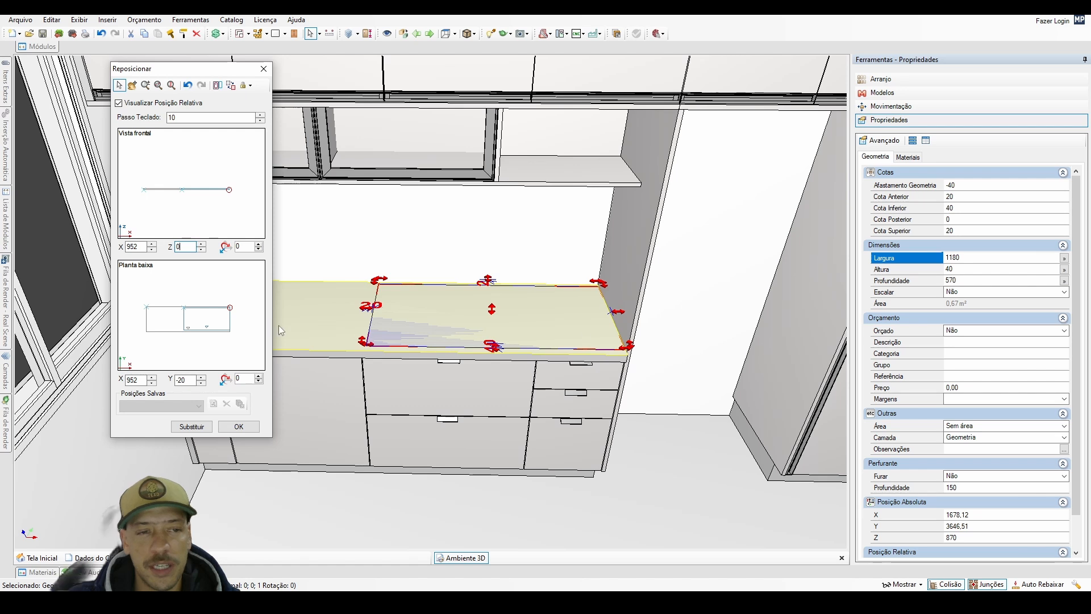
click(152, 383)
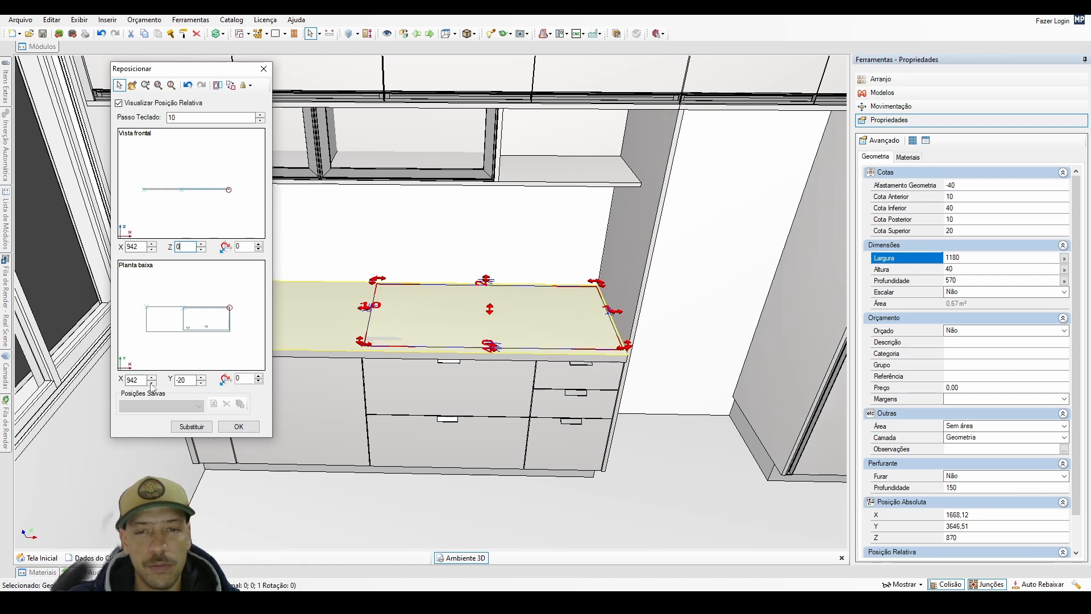
click(152, 383)
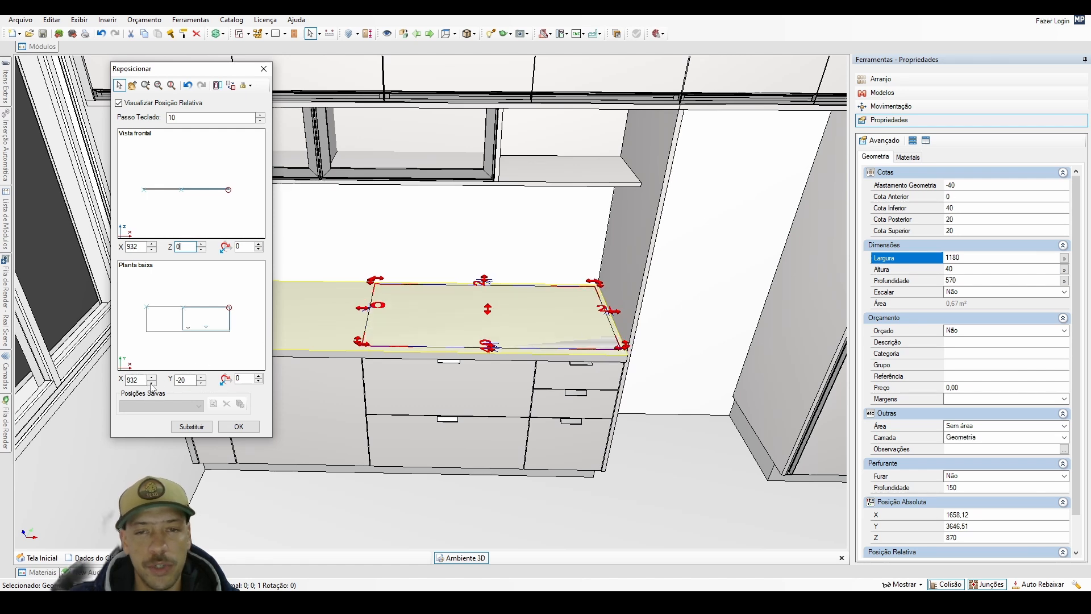
click(255, 427)
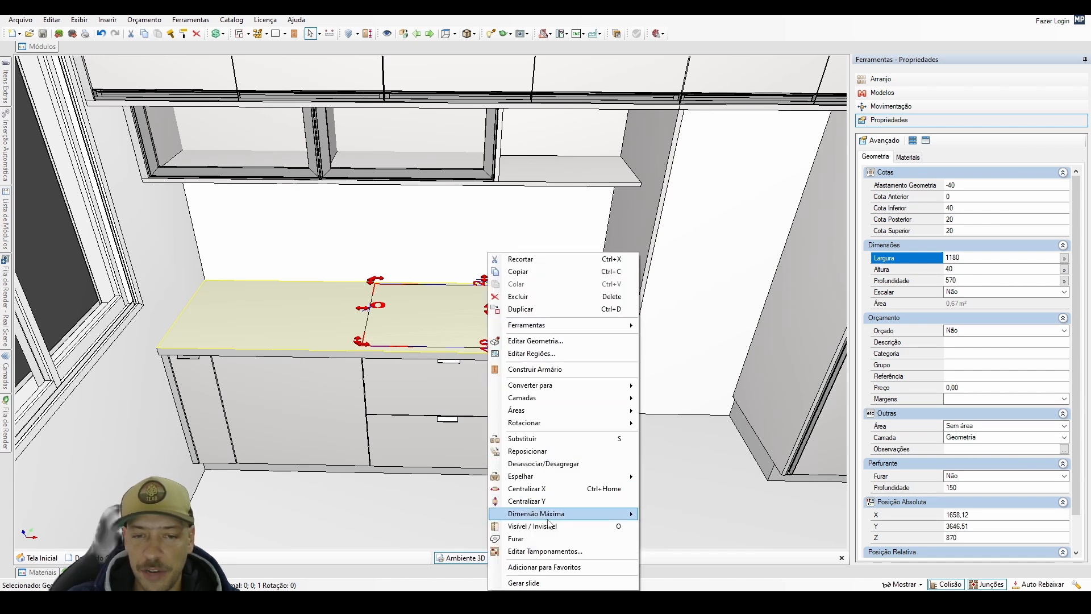
Duplicate the inset block, placing the copy directly in front of the original.
middle_drag(375, 397, 342, 448)
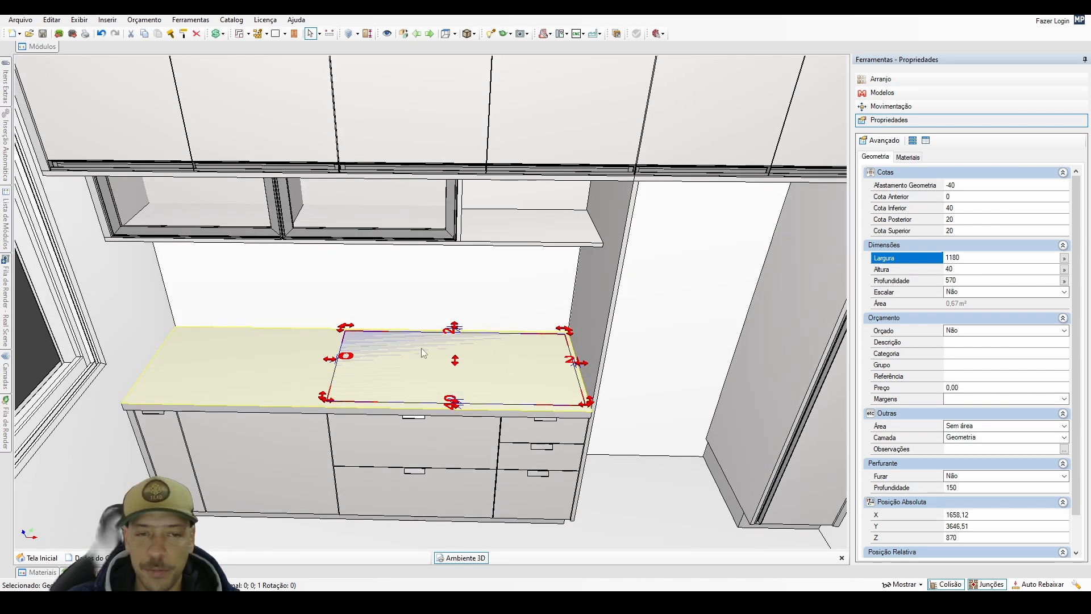
scroll(483, 412, up, 3)
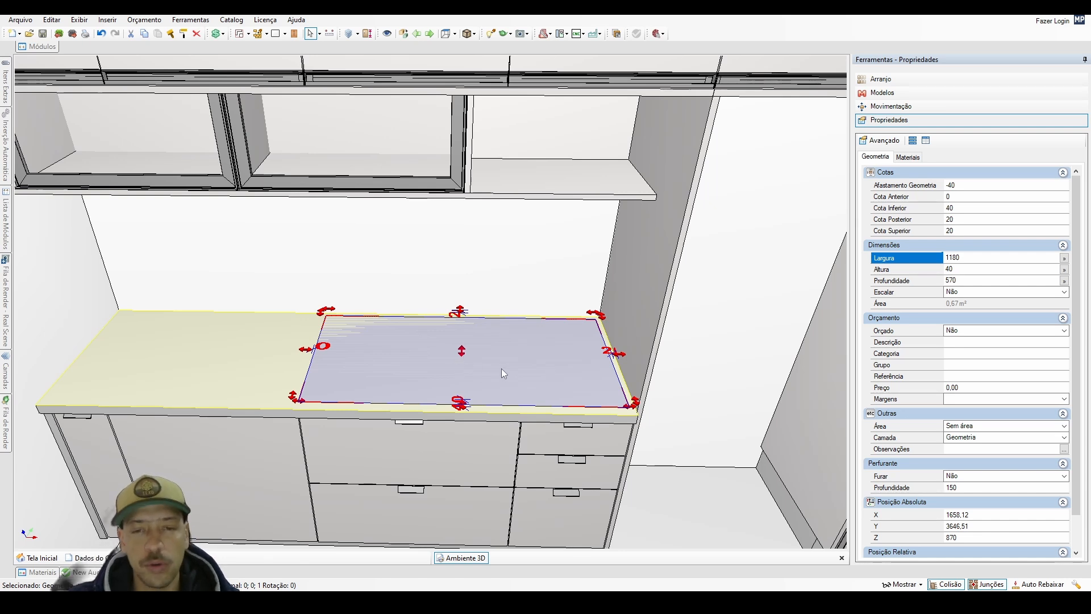
key(ctrl+v)
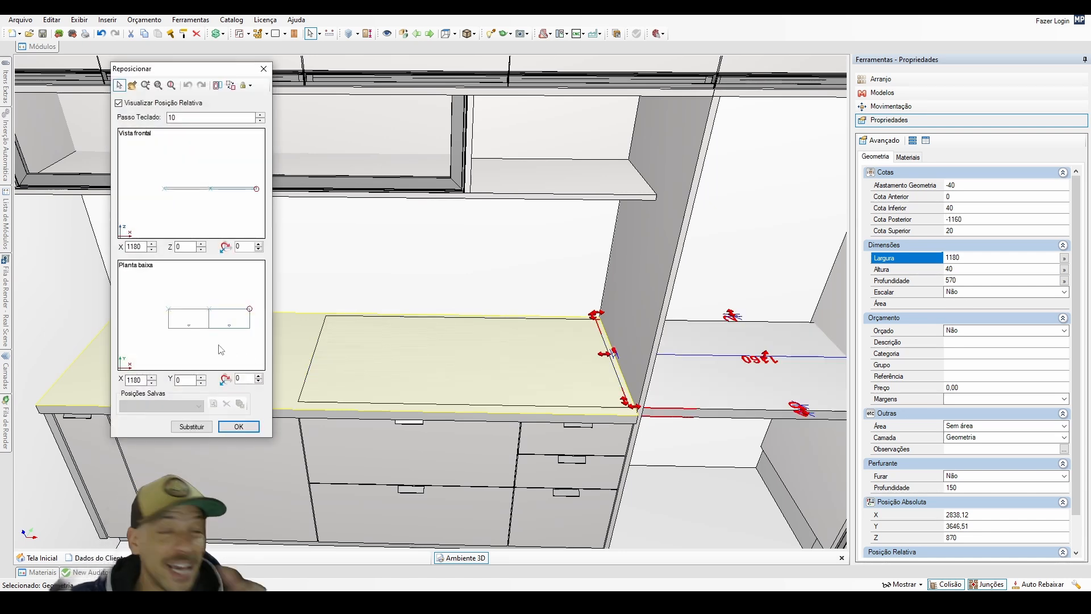
click(192, 359)
click(238, 426)
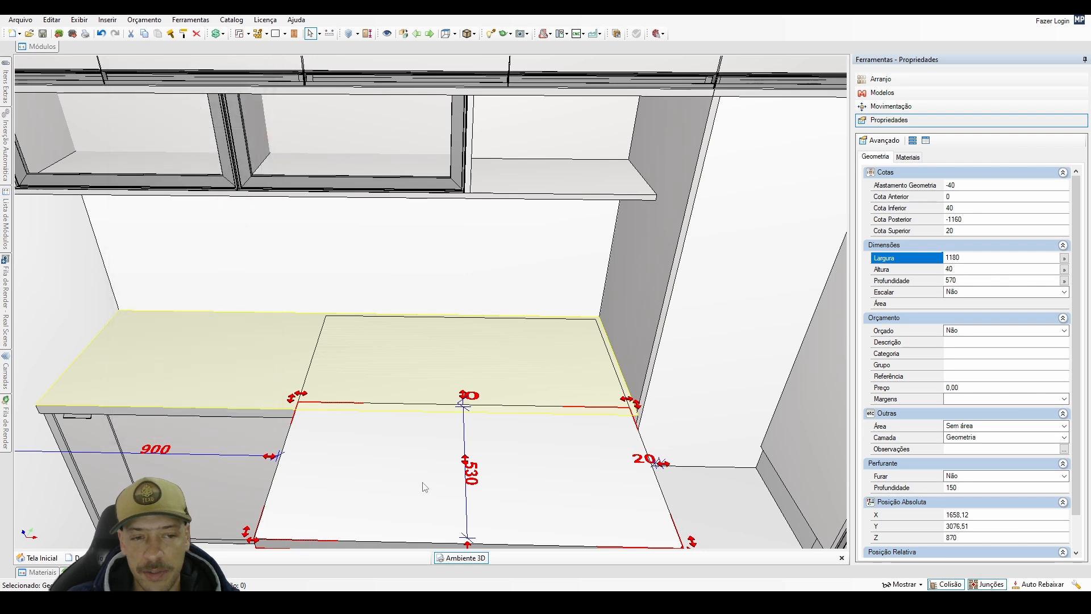
Cut an opening through the countertop with the original inset block using Furar.
click(399, 466)
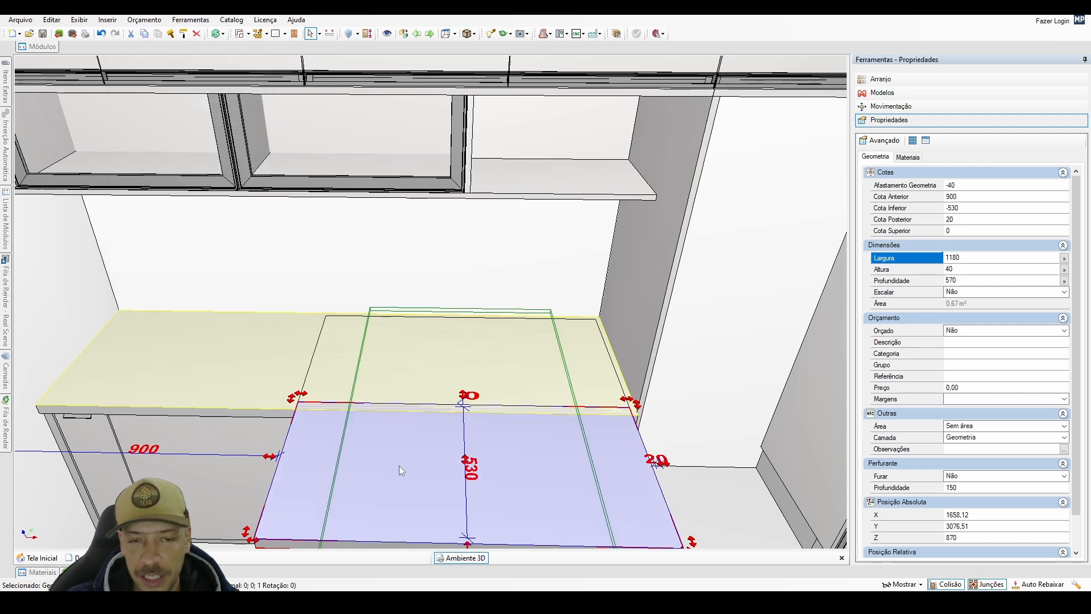
click(425, 362)
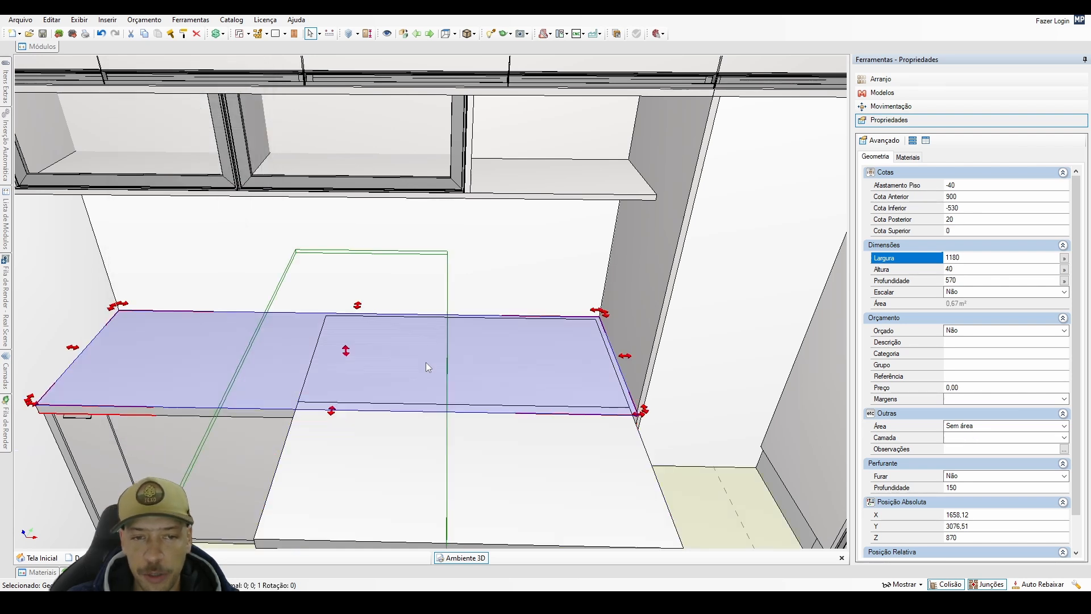
right_click(397, 371)
click(447, 541)
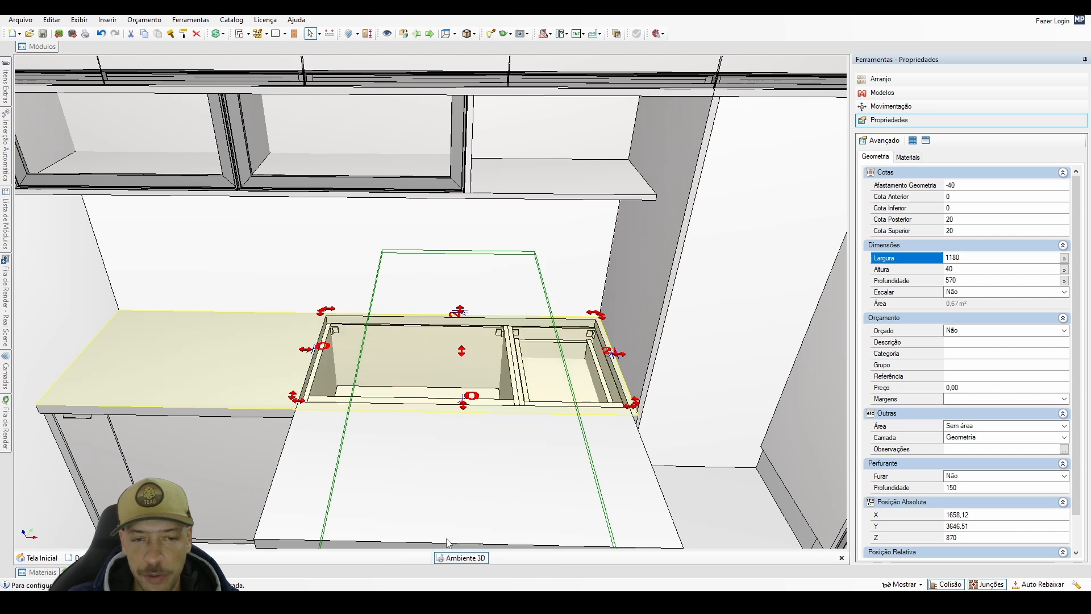
Assign the cutting block to the OCULTOS layer.
click(978, 438)
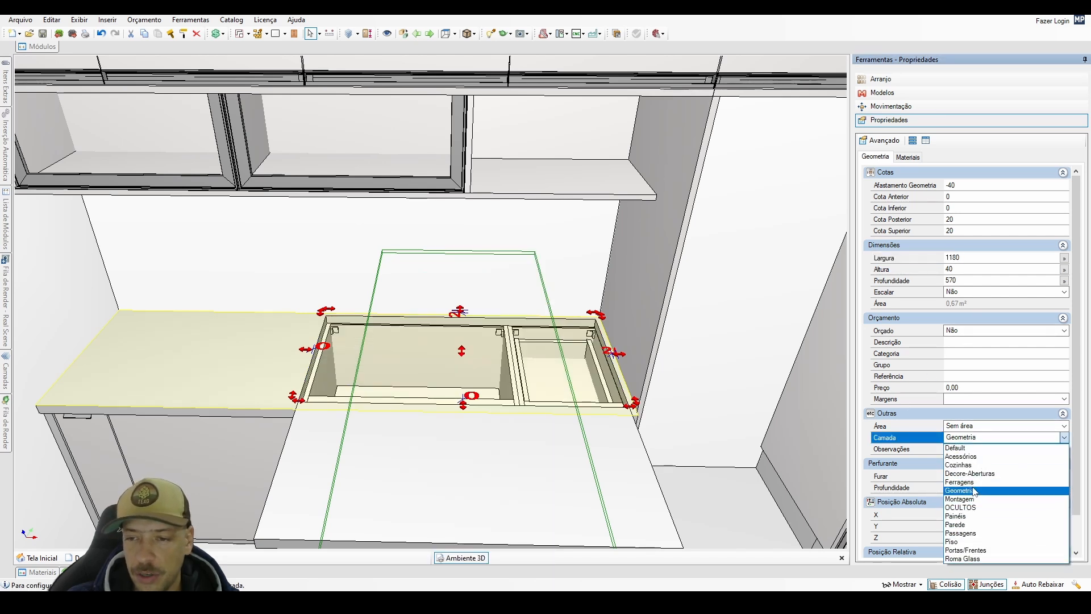
click(973, 441)
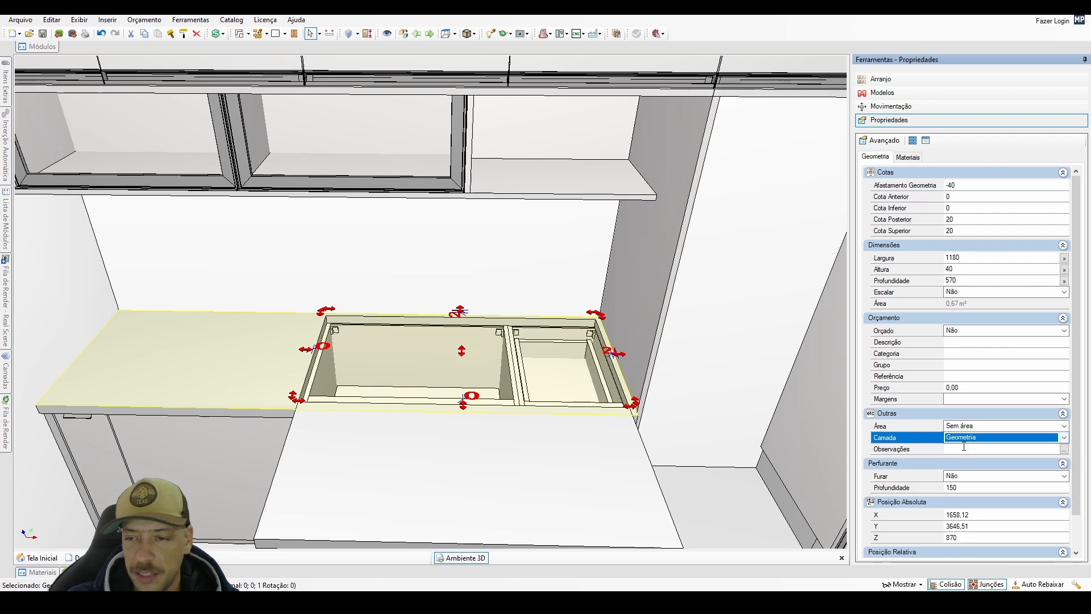
click(967, 441)
click(961, 507)
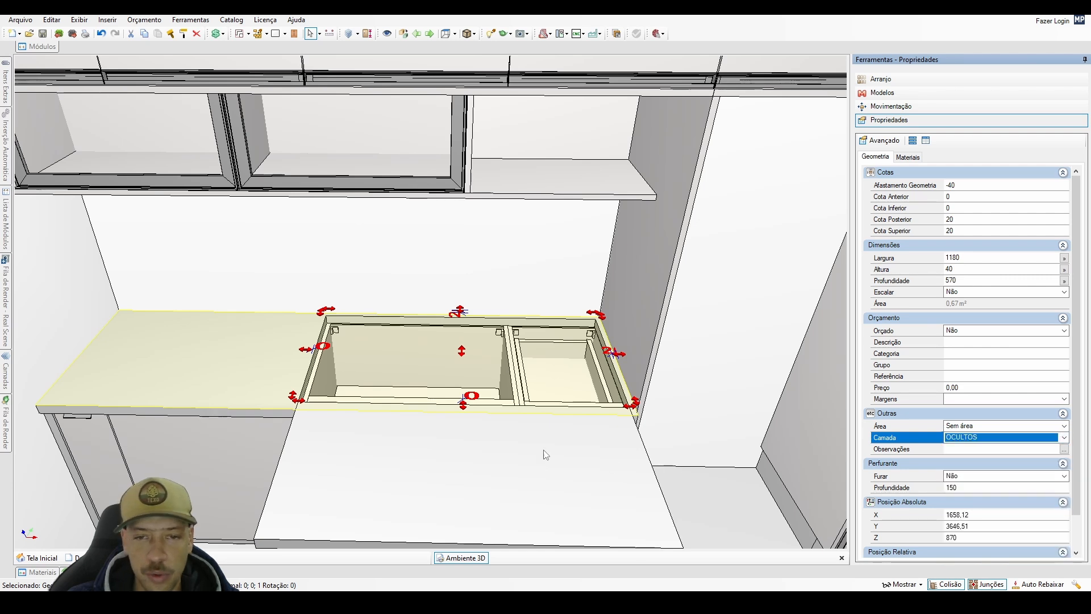
mouse_move(8, 375)
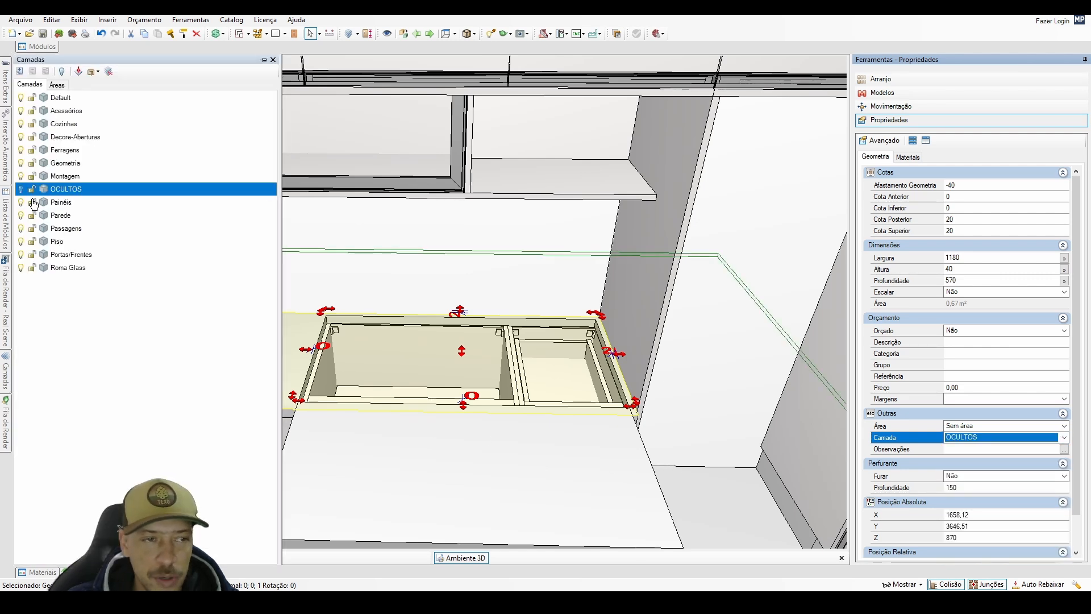
click(21, 193)
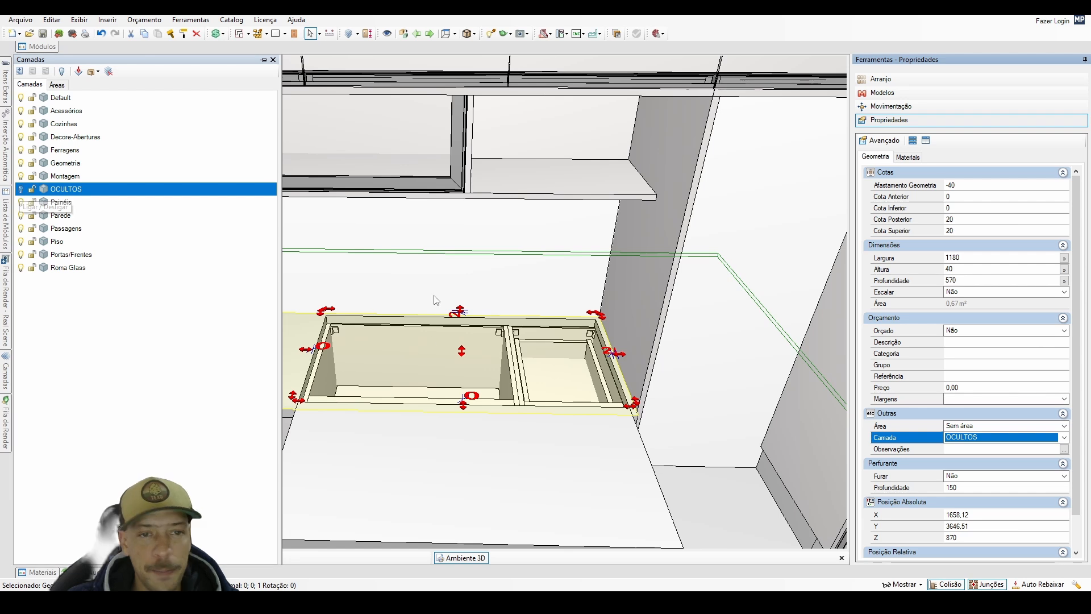
Examine the countertop opening from other angles, cycling the visibility of the modules around it.
click(468, 366)
middle_drag(469, 367, 412, 384)
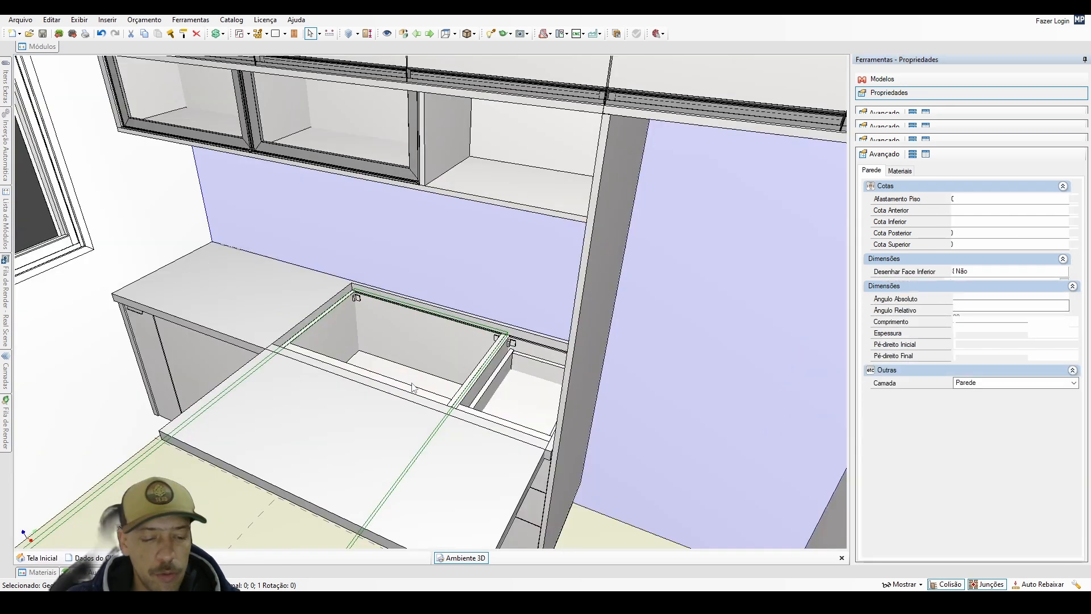
click(411, 383)
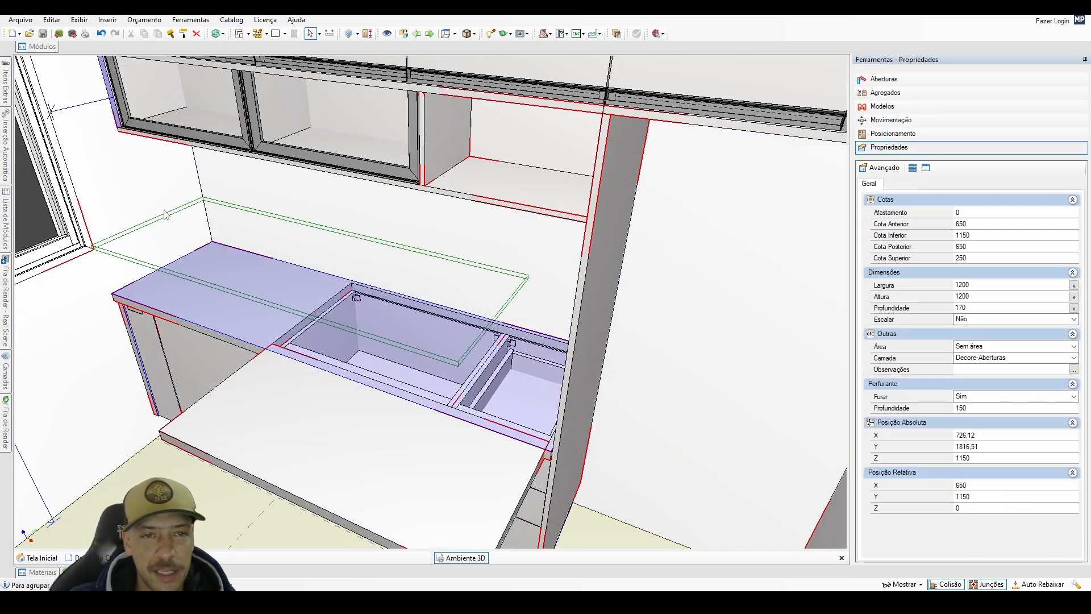
scroll(446, 323, down, 2)
middle_drag(446, 323, 601, 246)
middle_drag(443, 216, 443, 153)
scroll(476, 262, up, 1)
key(space)
key(space)
key(space)
key(space)
key(space)
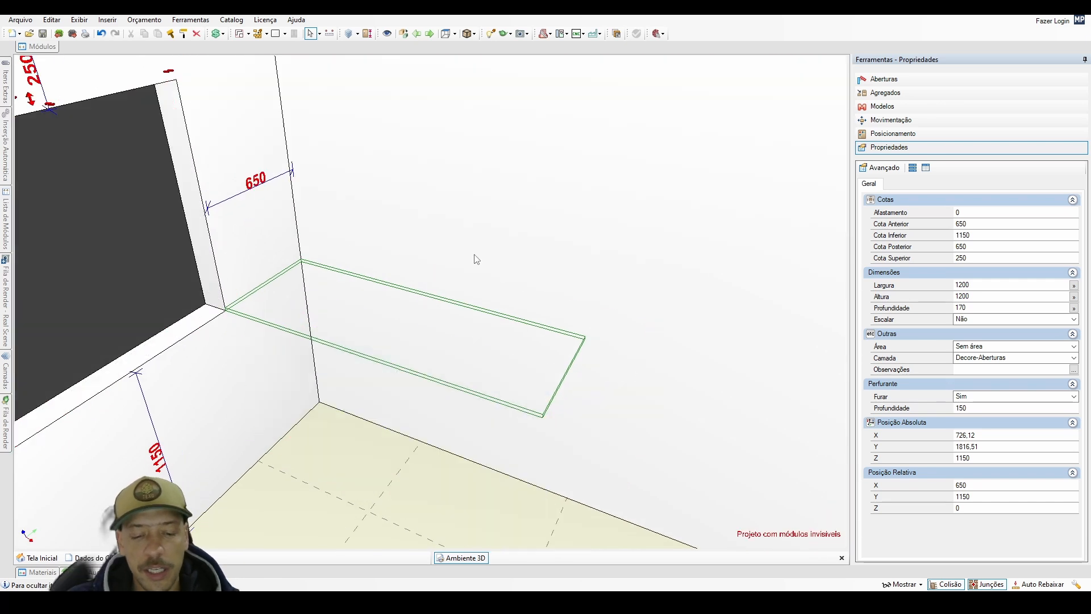
key(space)
key(space)
key(space)
key(space)
key(space)
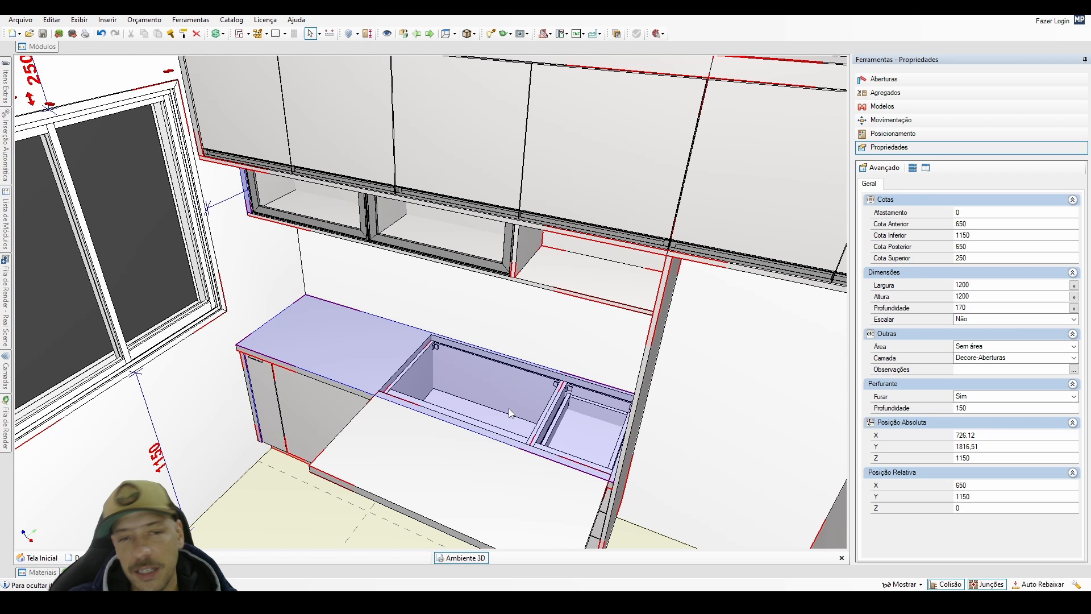
click(518, 351)
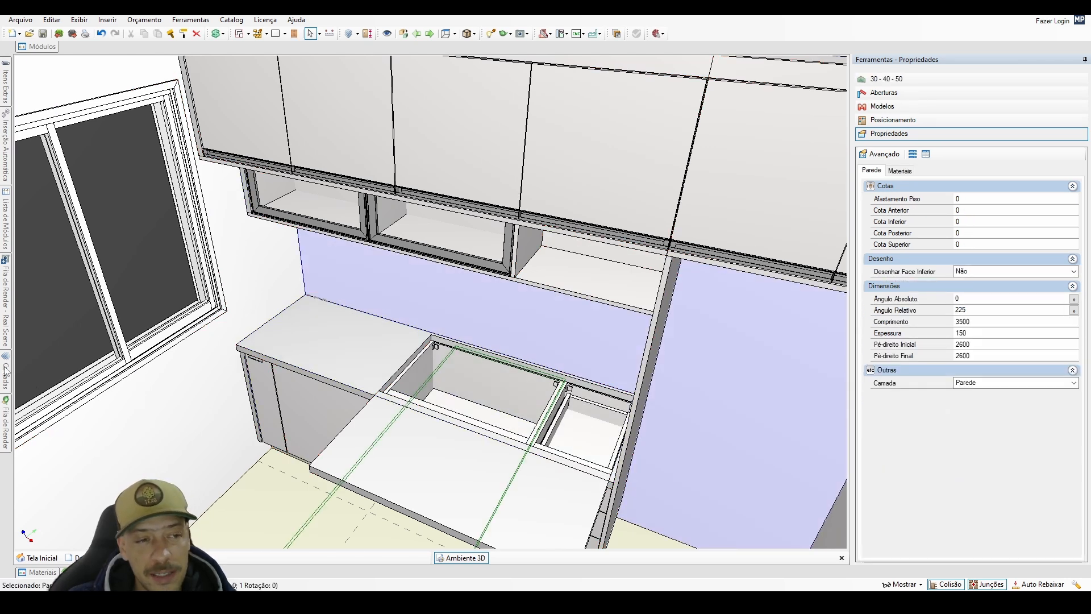
Turn on the OCULTOS layer to check the cutting block in the countertop, and turn the layer off again.
mouse_move(5, 371)
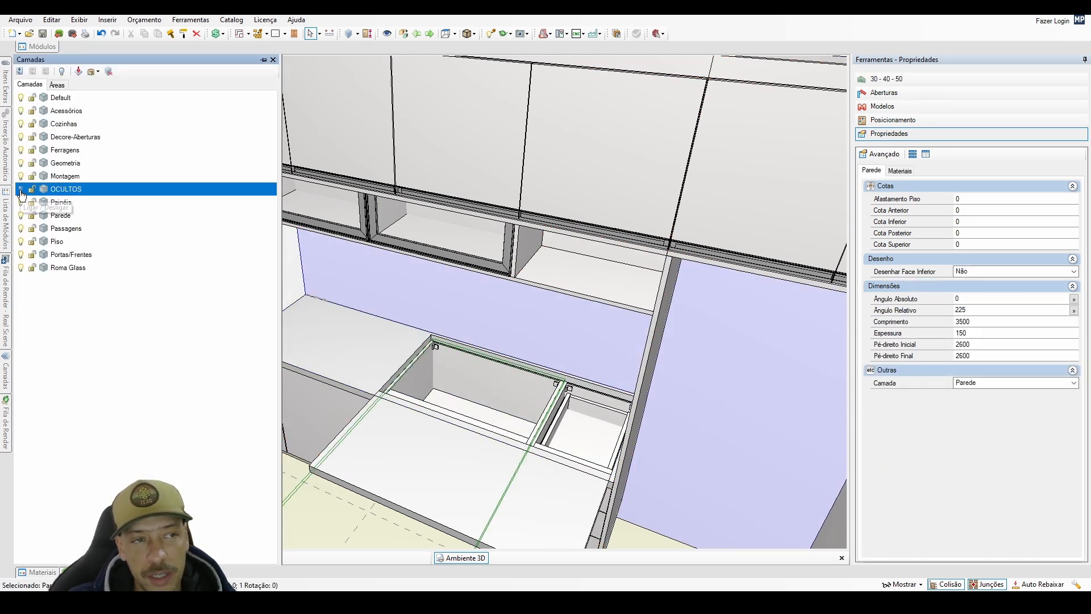
click(22, 193)
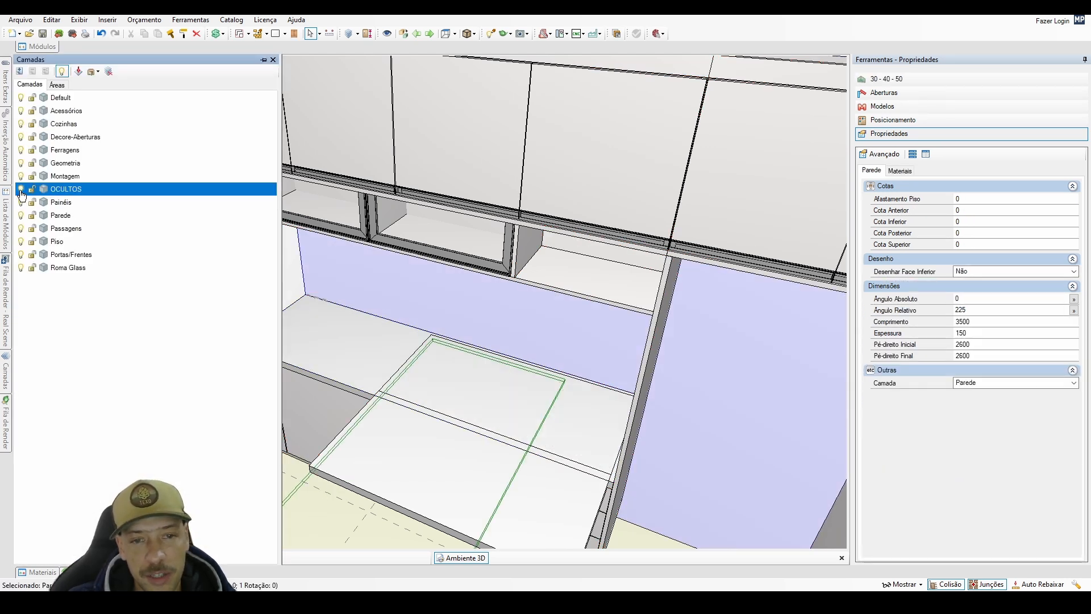
click(507, 381)
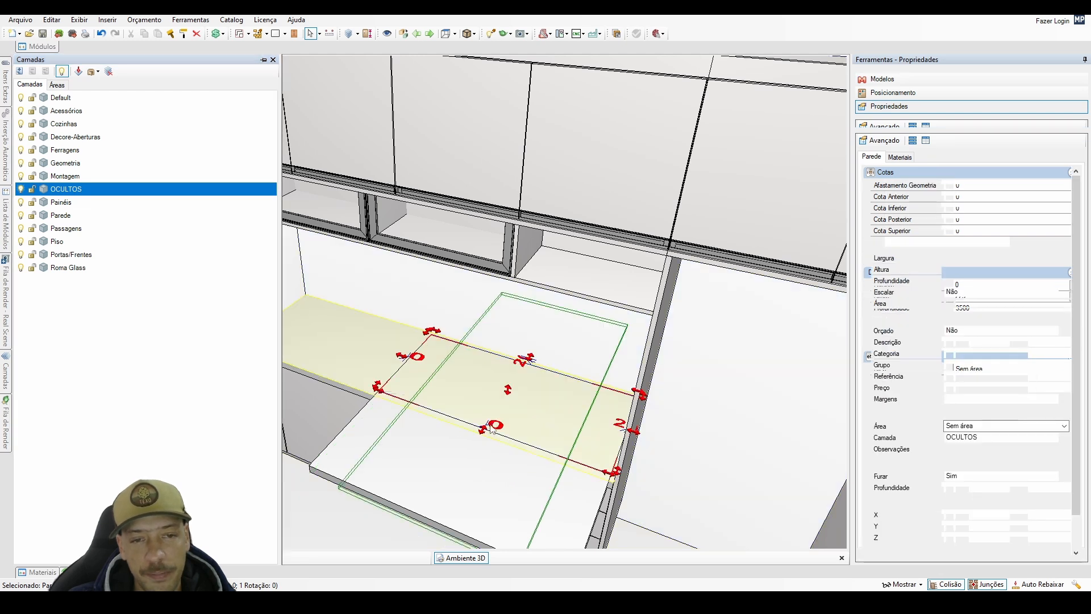
click(21, 192)
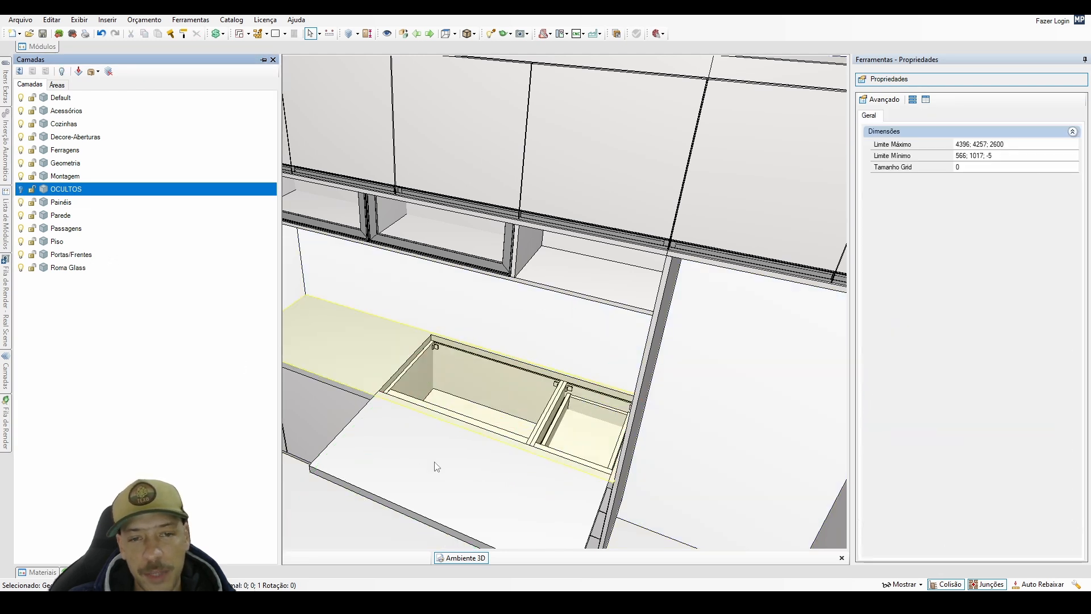
Set the height of the block copy in front of the countertop to 20 mm.
middle_drag(434, 462, 483, 458)
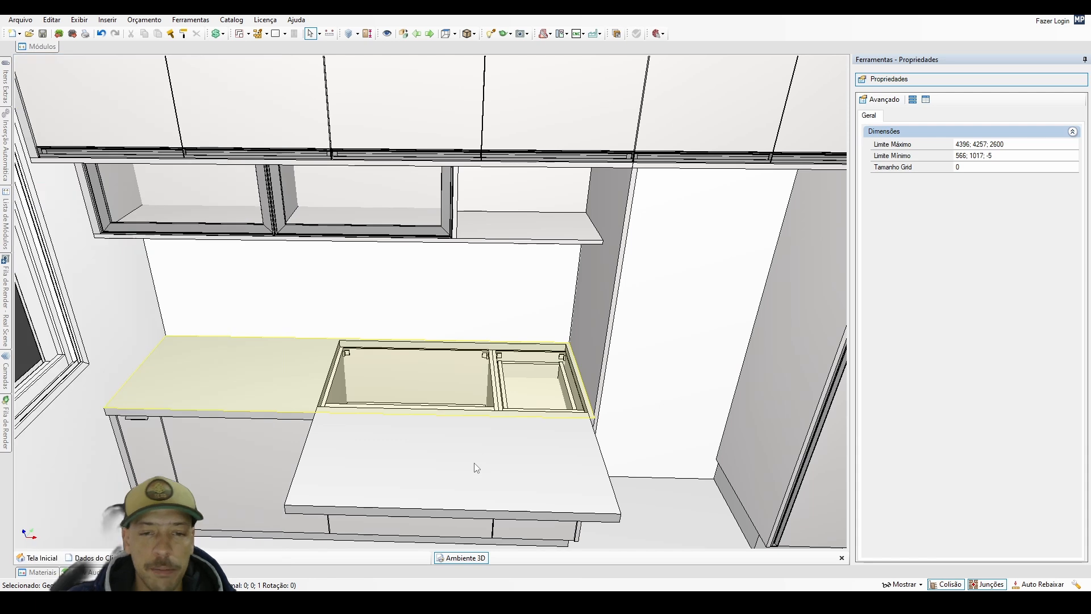
click(475, 464)
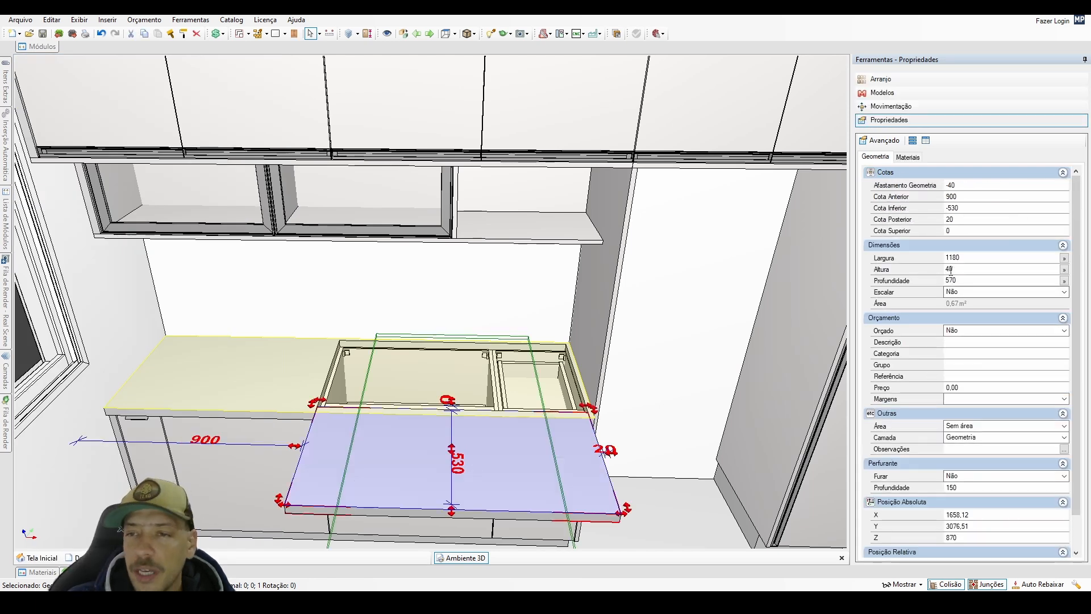
drag(950, 269, 889, 343)
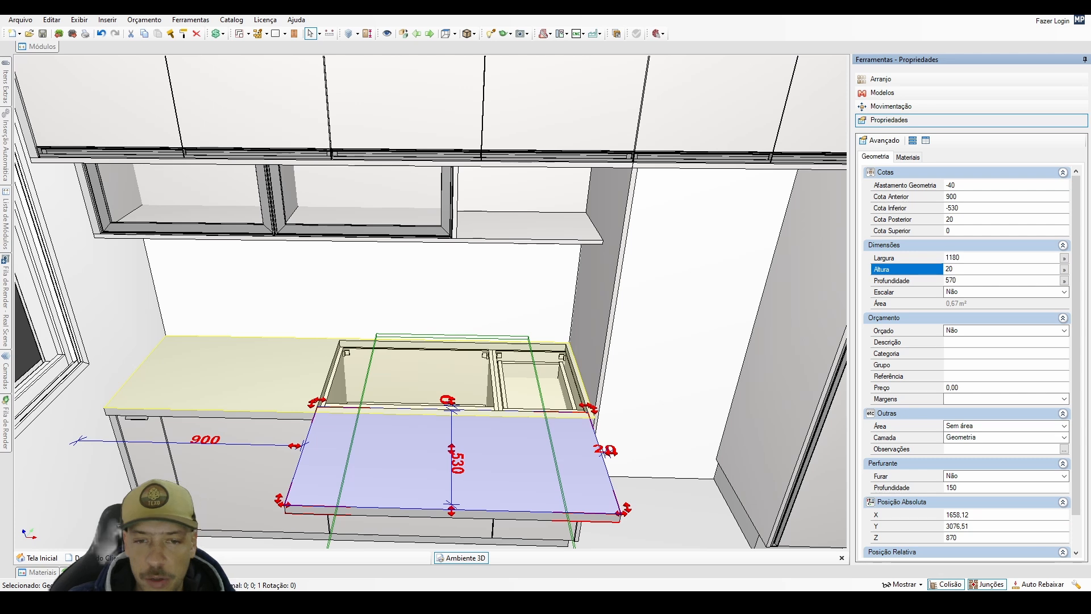
key(Return)
Reposition the 20 mm high block 570 mm back along Y so it sits inside the countertop opening.
middle_drag(606, 417, 534, 405)
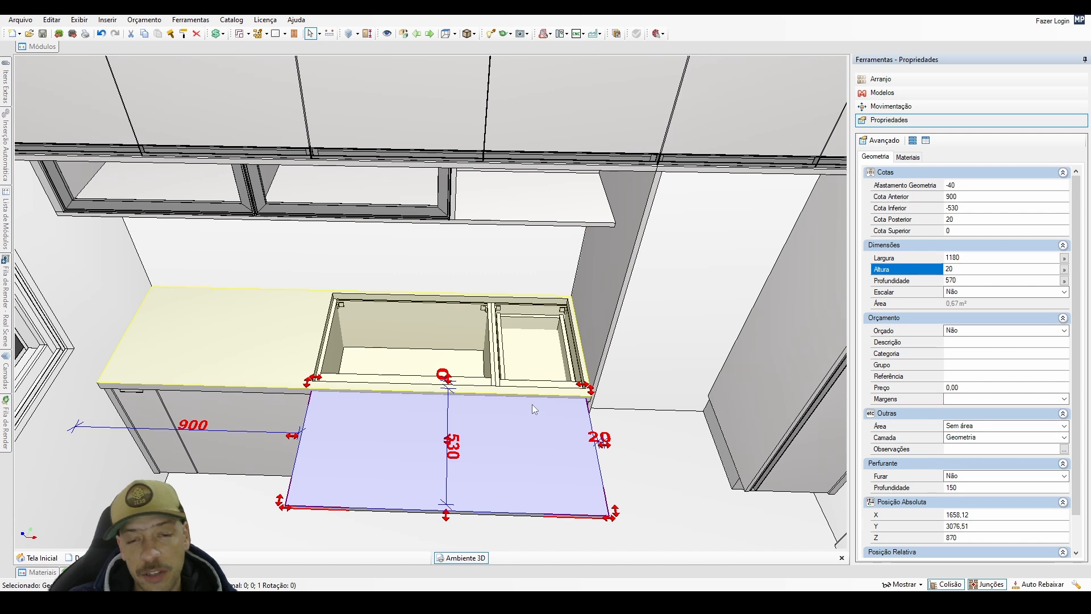
key(ctrl+c)
key(ctrl+v)
click(180, 294)
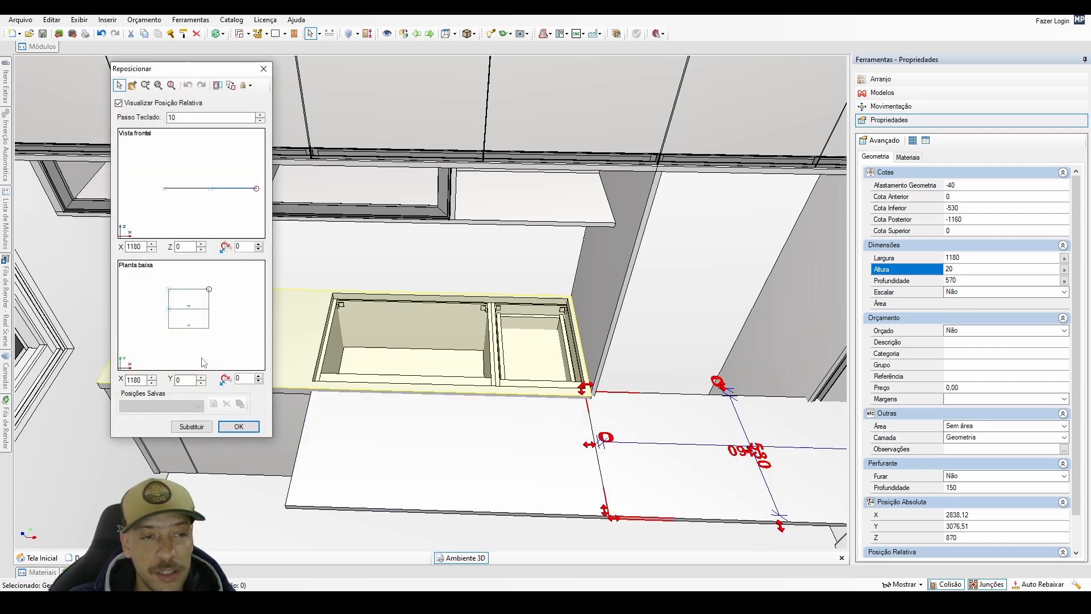
click(192, 427)
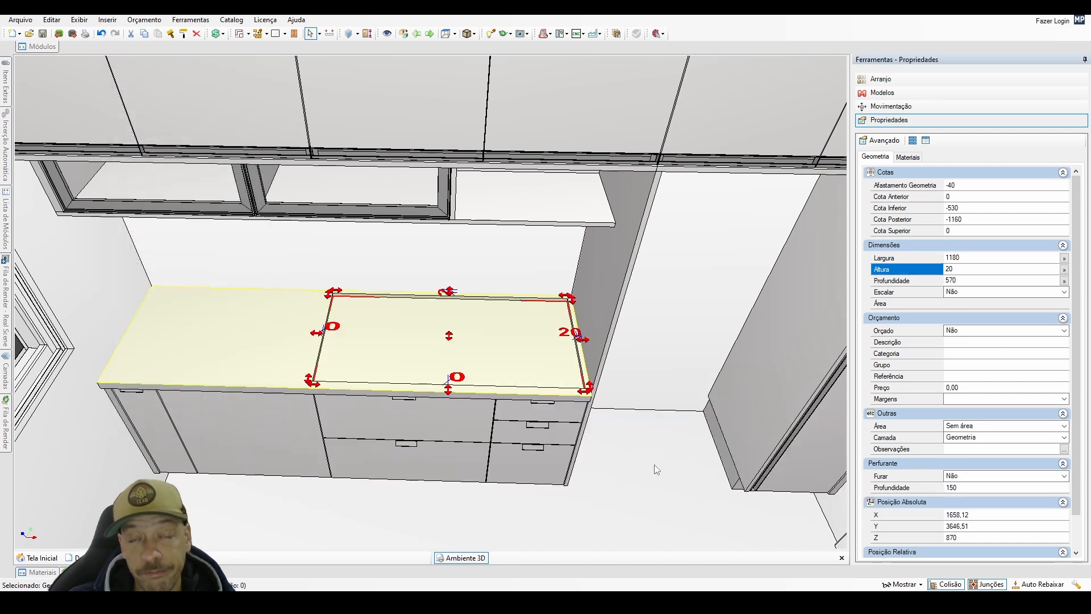
middle_drag(654, 465, 645, 411)
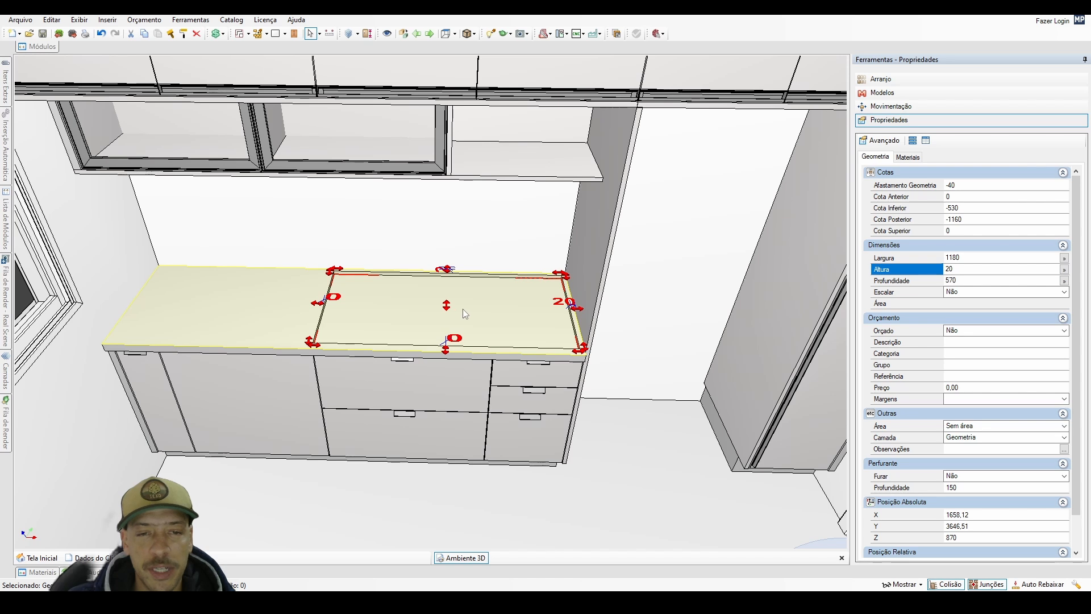
Delete the 20 mm block from the countertop, and turn on the OCULTOS layer to delete the cutting block too.
click(463, 309)
key(Delete)
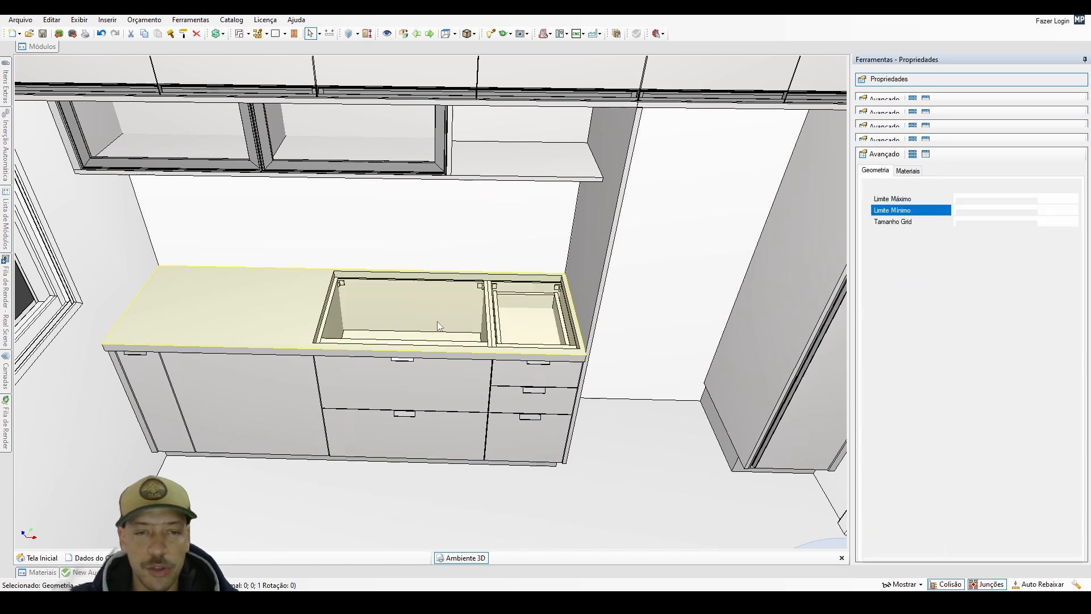
click(207, 309)
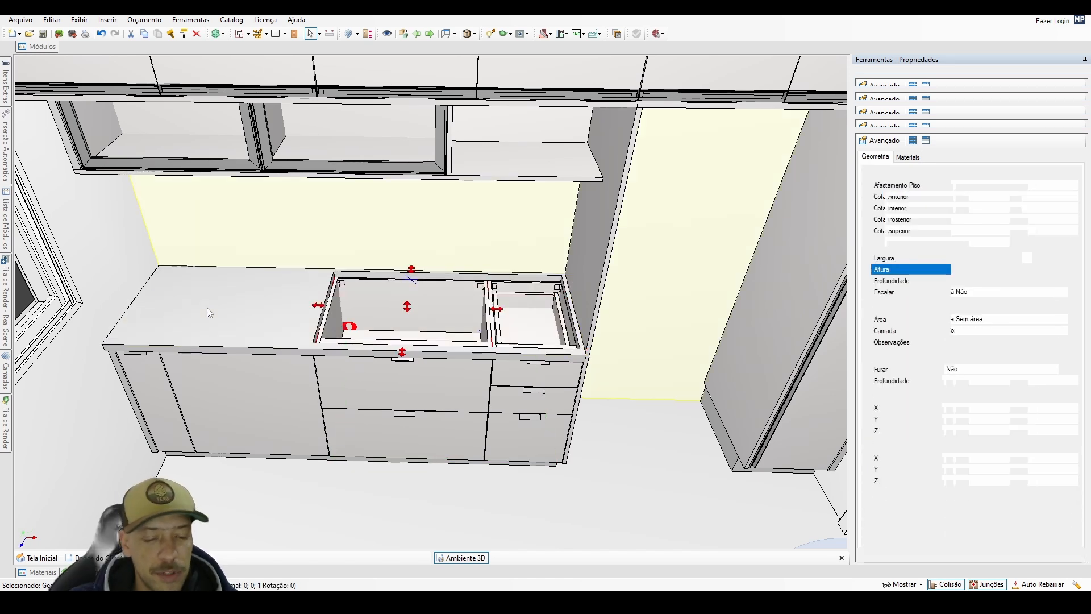
click(206, 308)
mouse_move(7, 364)
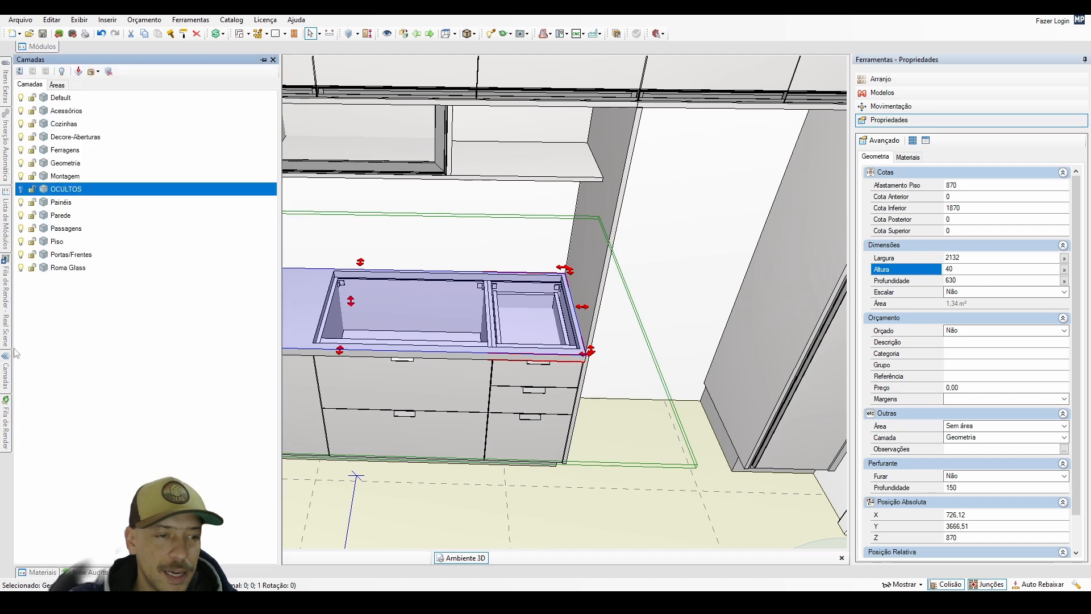
click(21, 190)
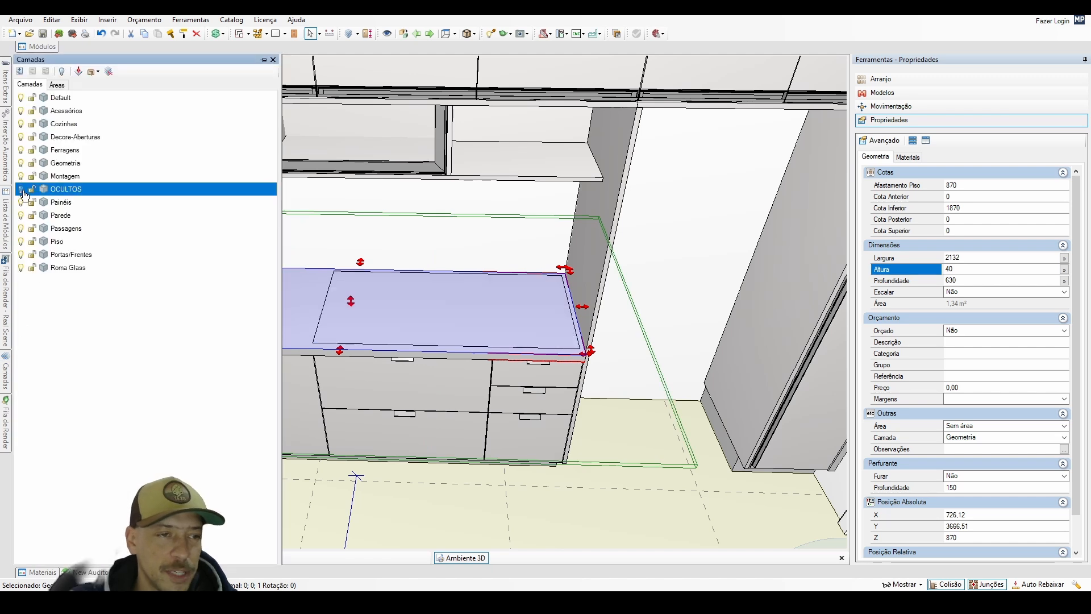
click(446, 329)
key(Delete)
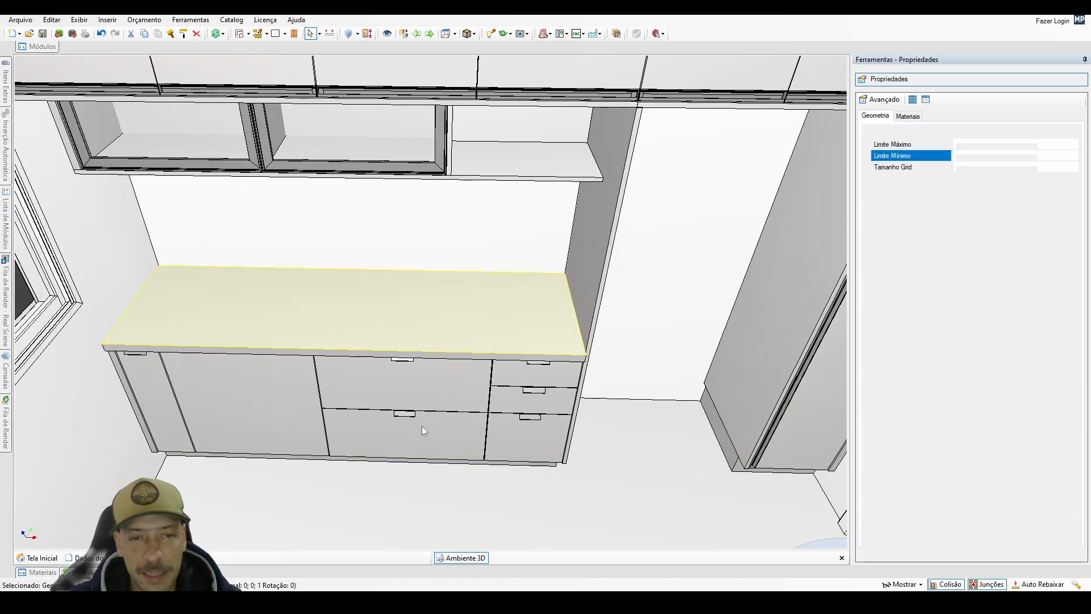
Copy the countertop 2132 mm along X and resize the copy to 1200-20 mm wide and 570 mm deep.
click(380, 316)
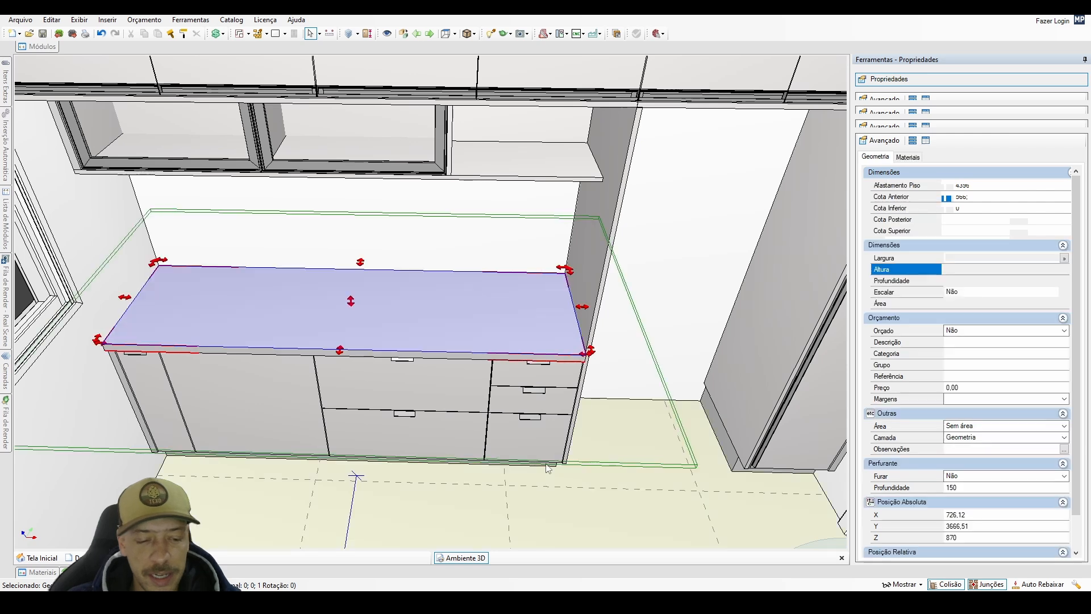
key(ctrl+Right)
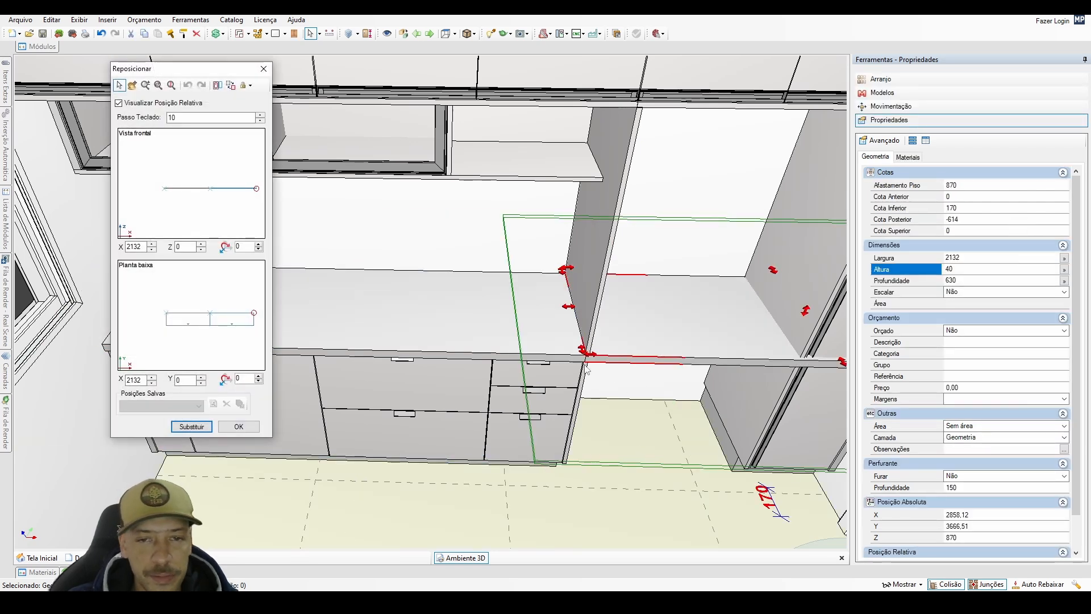
click(248, 424)
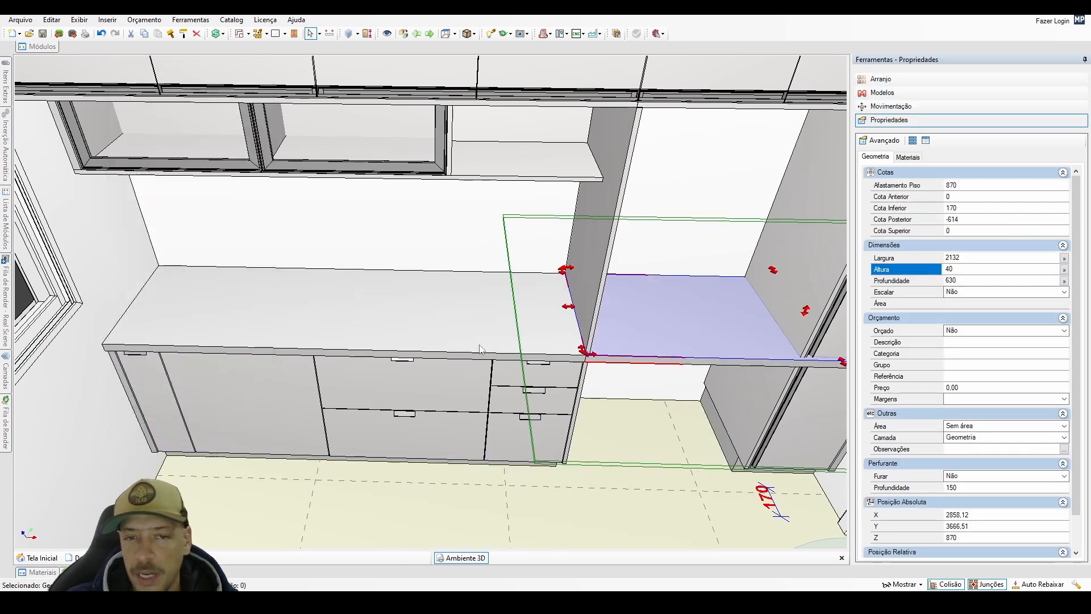
drag(971, 258, 927, 284)
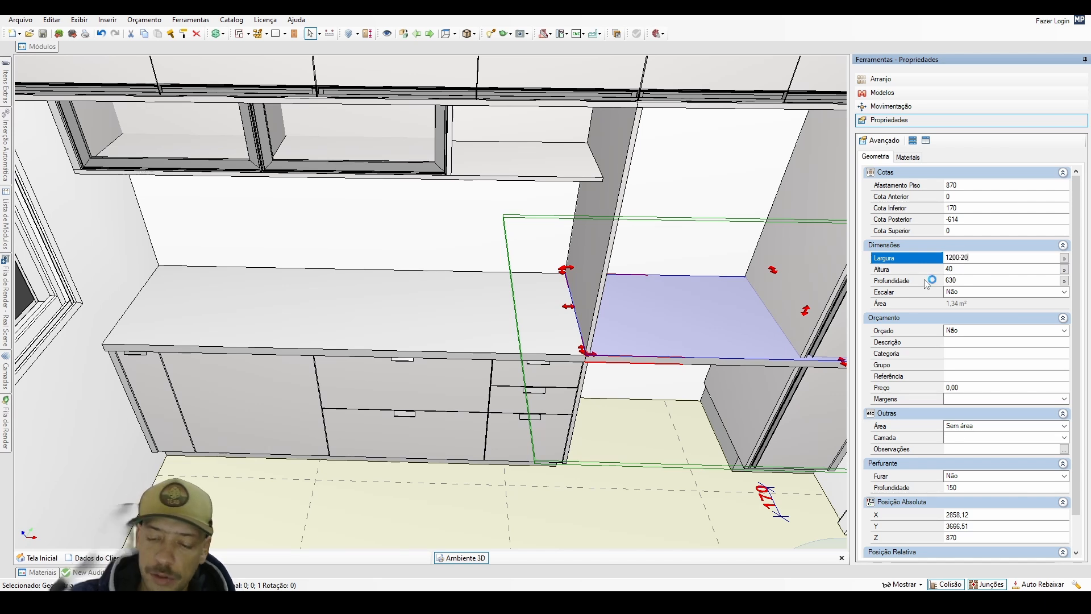
key(Return)
click(977, 280)
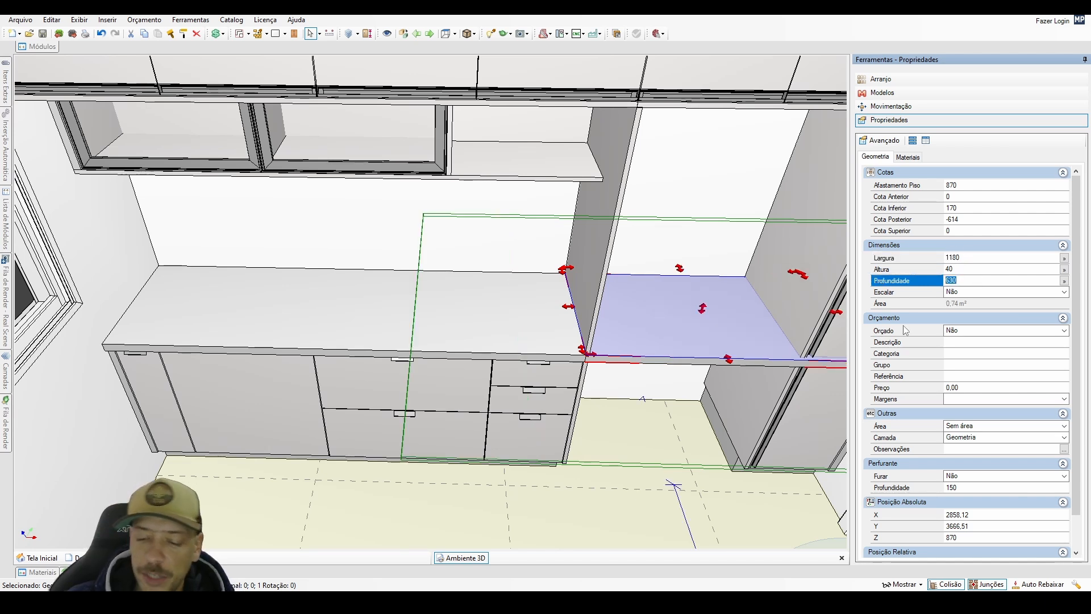
key(Return)
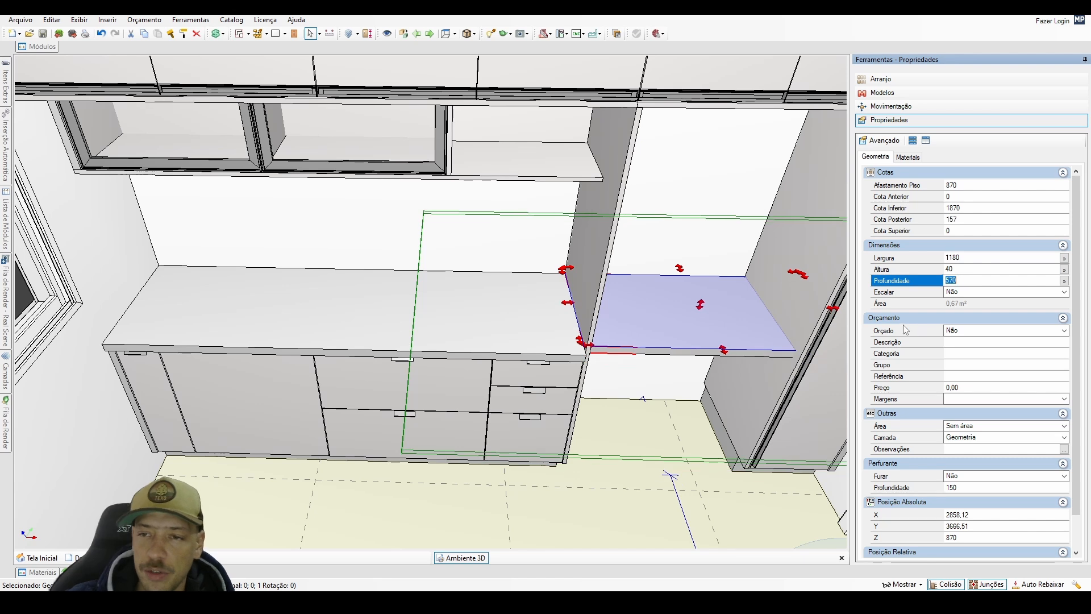
Reposition the resized copy inside the countertop with relative offsets of X 932, Y -20 and Z 0.
click(639, 326)
drag(629, 325, 606, 401)
right_click(671, 375)
click(698, 383)
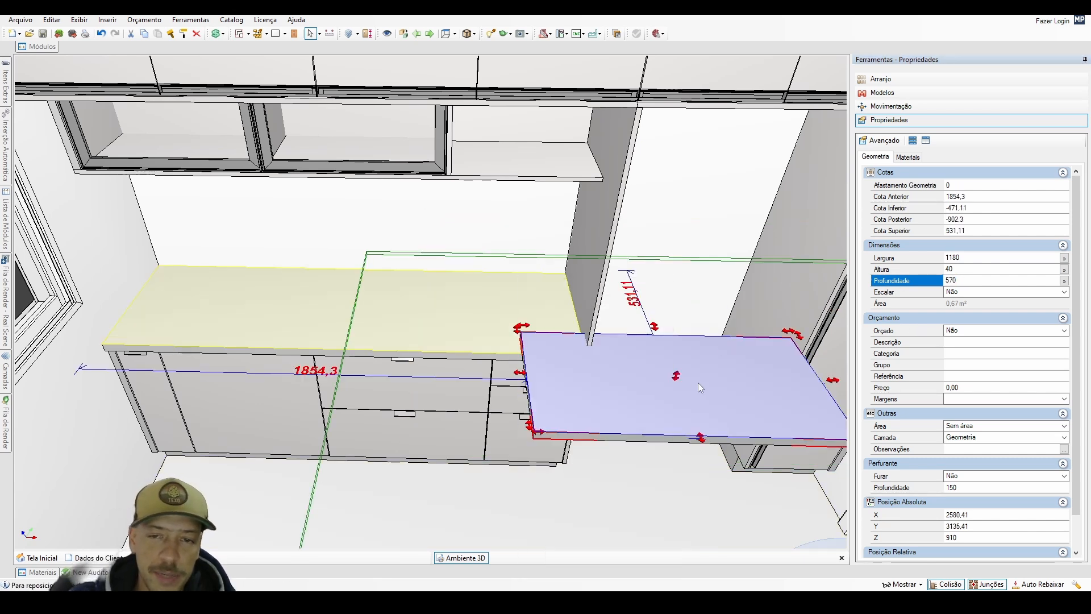
click(544, 344)
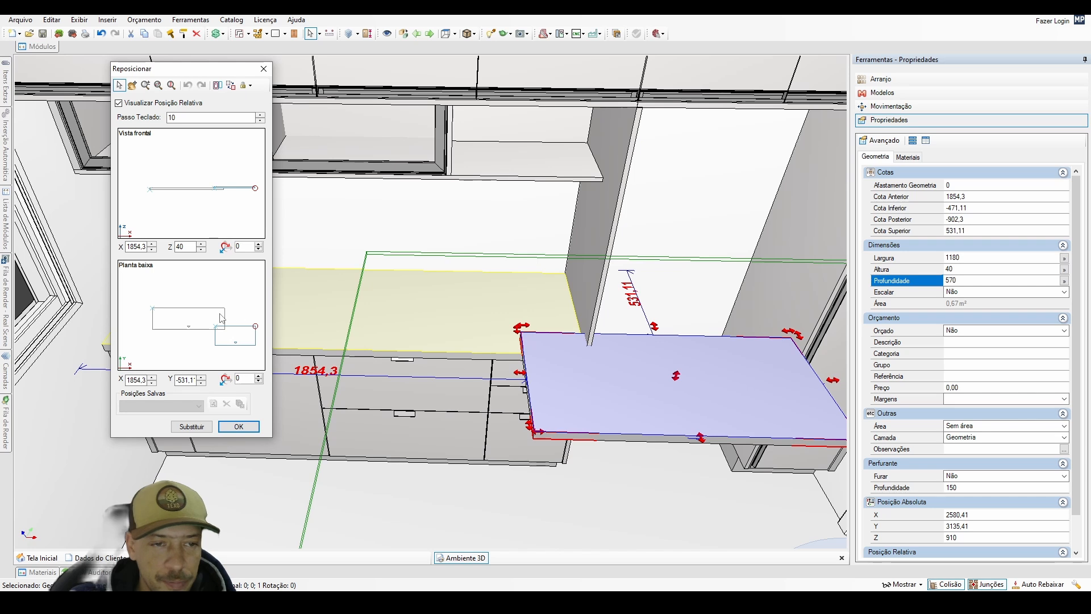
click(224, 309)
drag(190, 246, 164, 260)
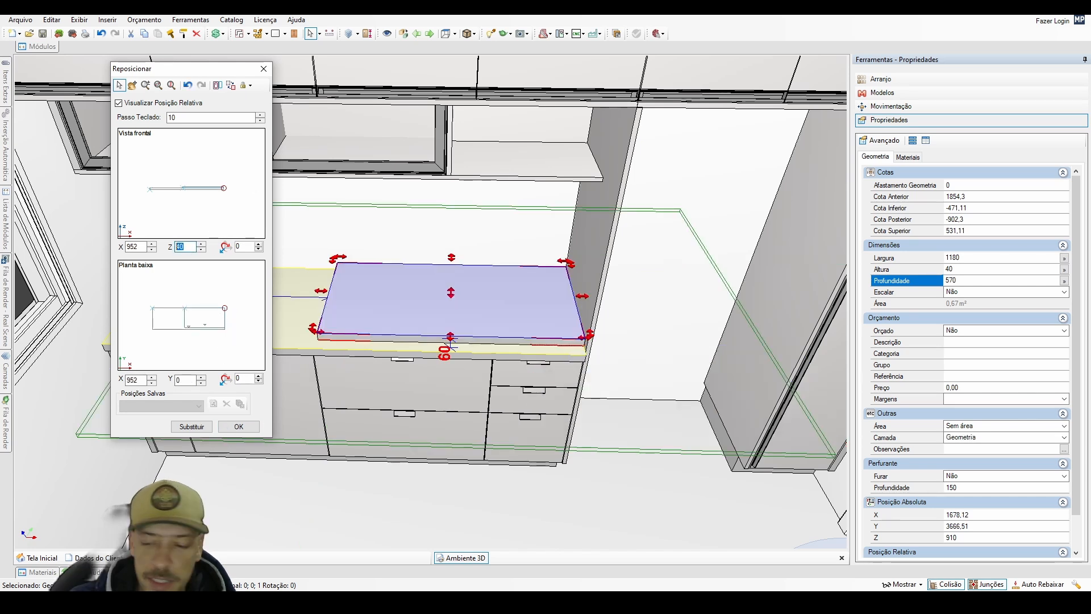
text(0)
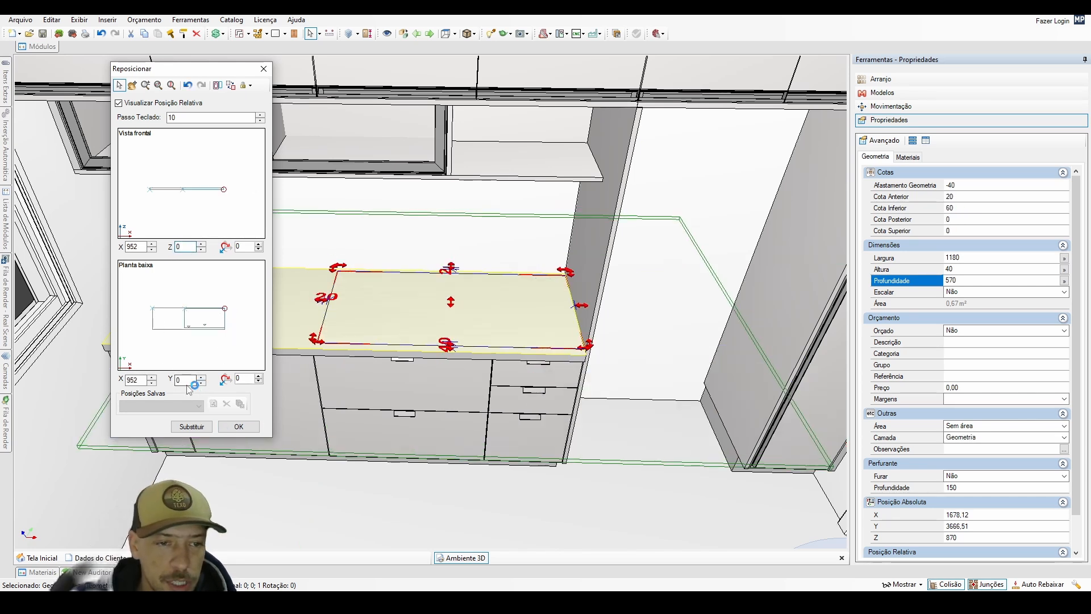
click(152, 383)
click(152, 383)
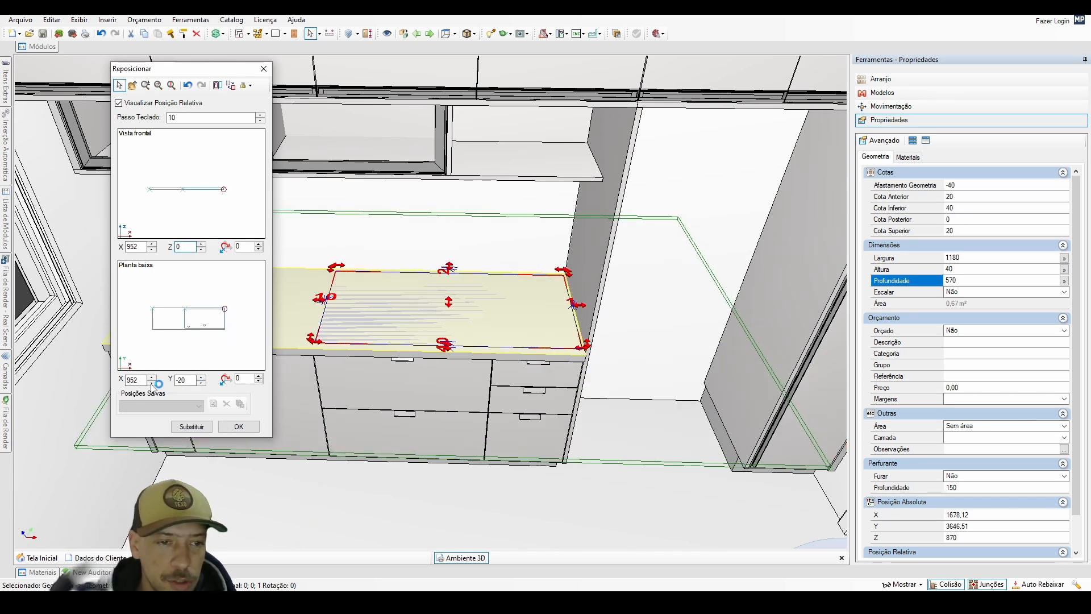
click(244, 431)
Copy the block directly in front of itself and set the copy's height to 20 mm.
middle_drag(438, 315, 391, 312)
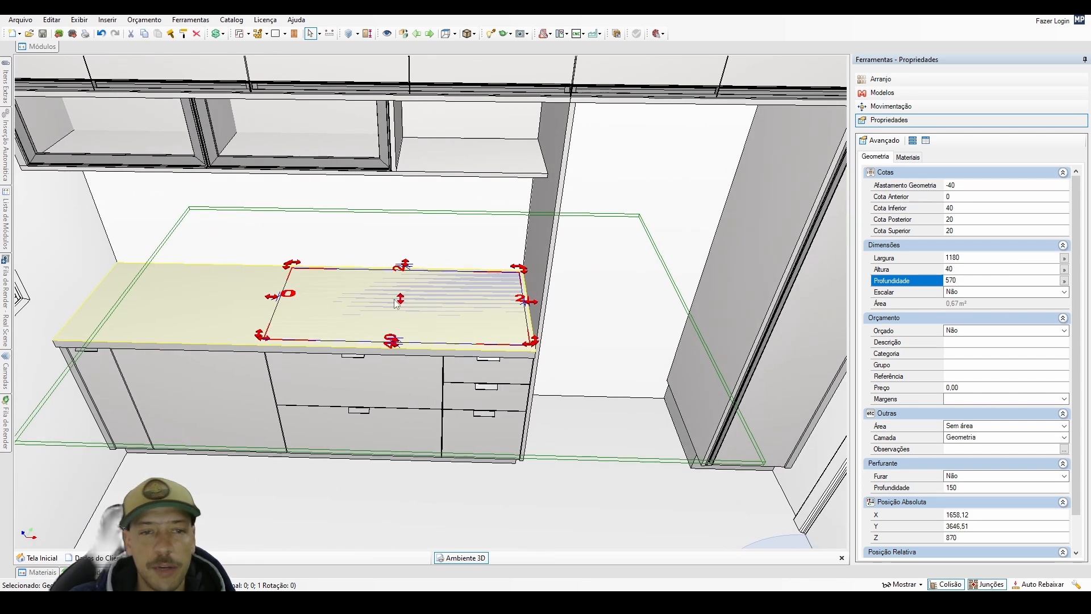
key(ctrl+d)
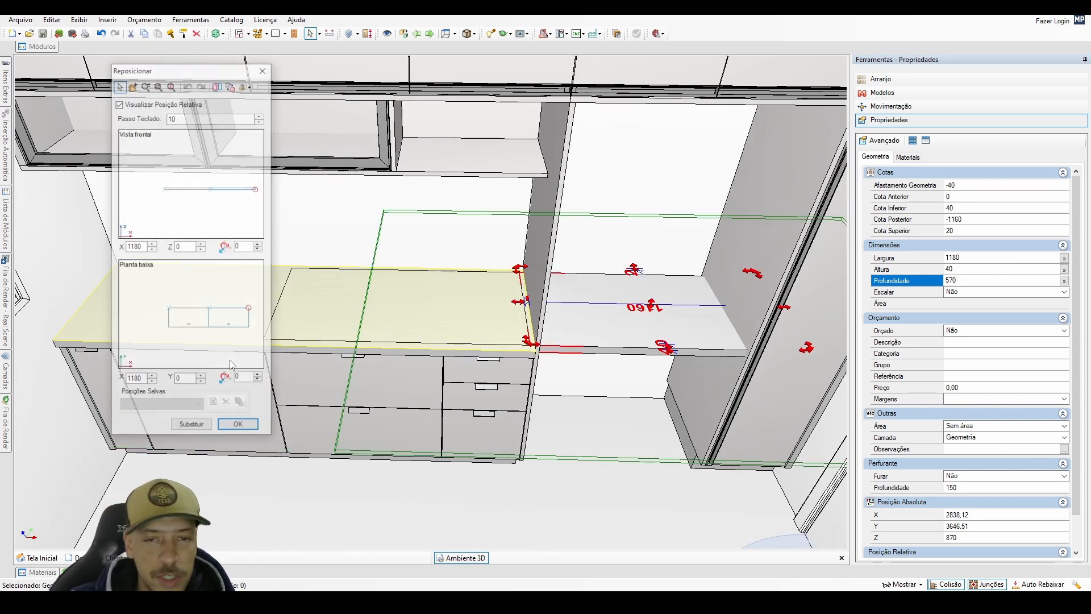
click(194, 352)
click(242, 428)
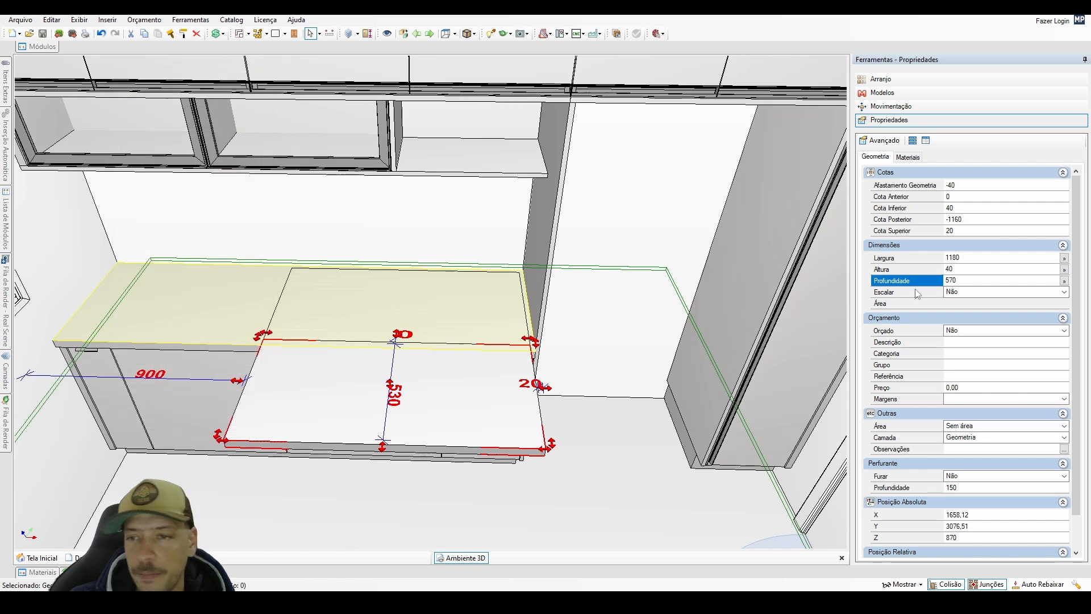
click(947, 270)
text(20)
key(Return)
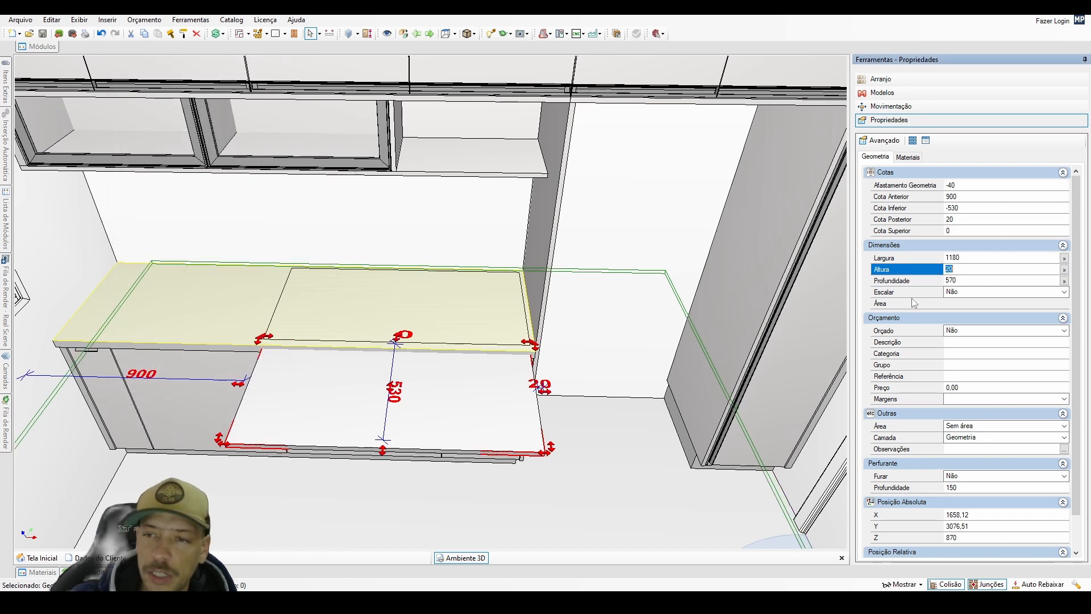
Cut the countertop with the 40 mm block inside it and assign that block to the OCULTOS layer.
click(411, 315)
right_click(411, 315)
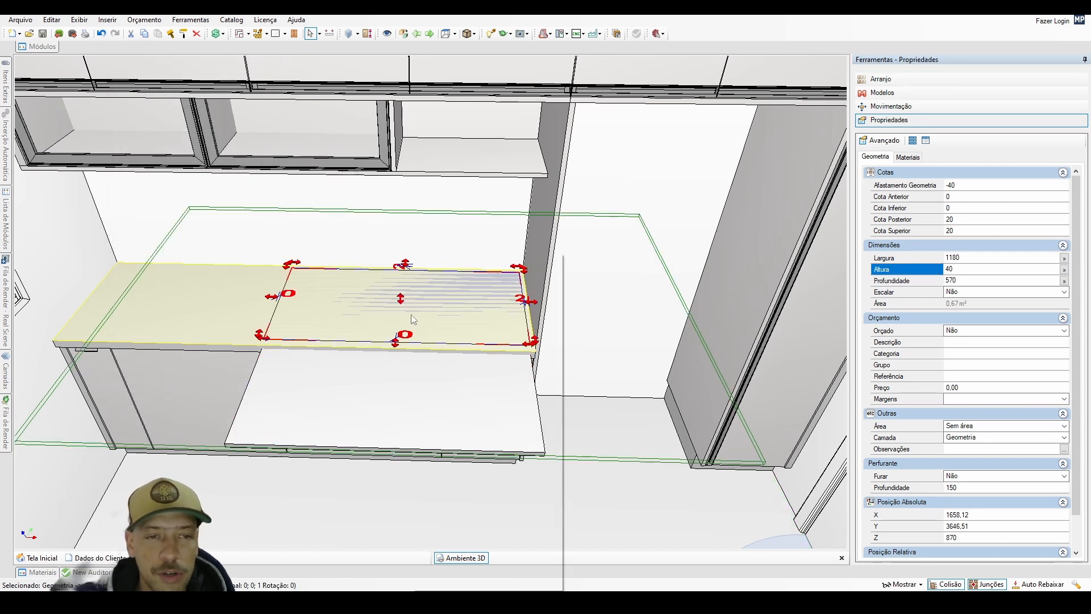
click(466, 540)
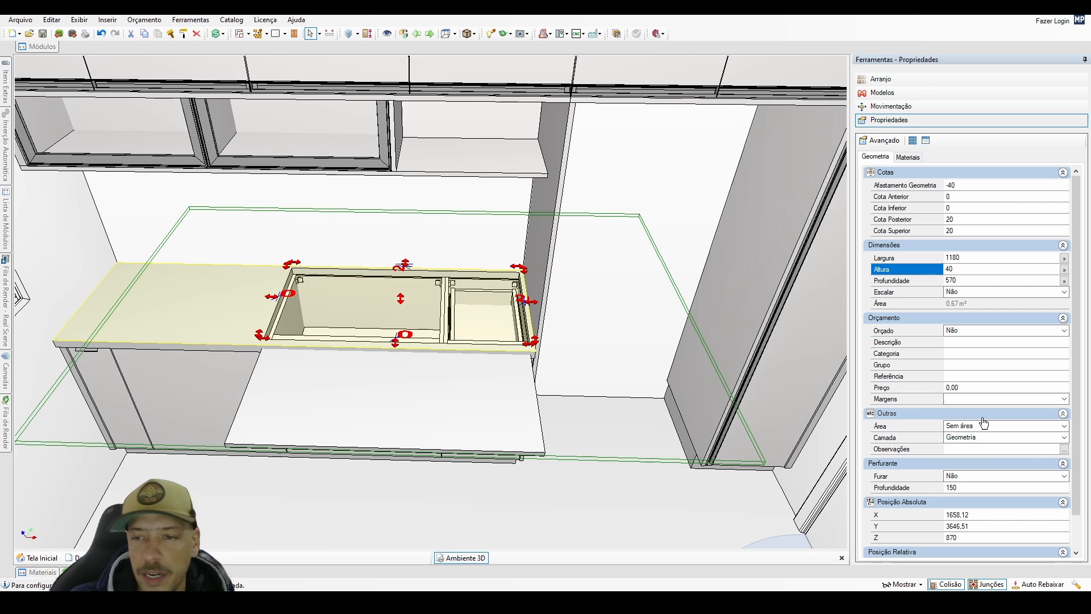
click(978, 441)
click(971, 508)
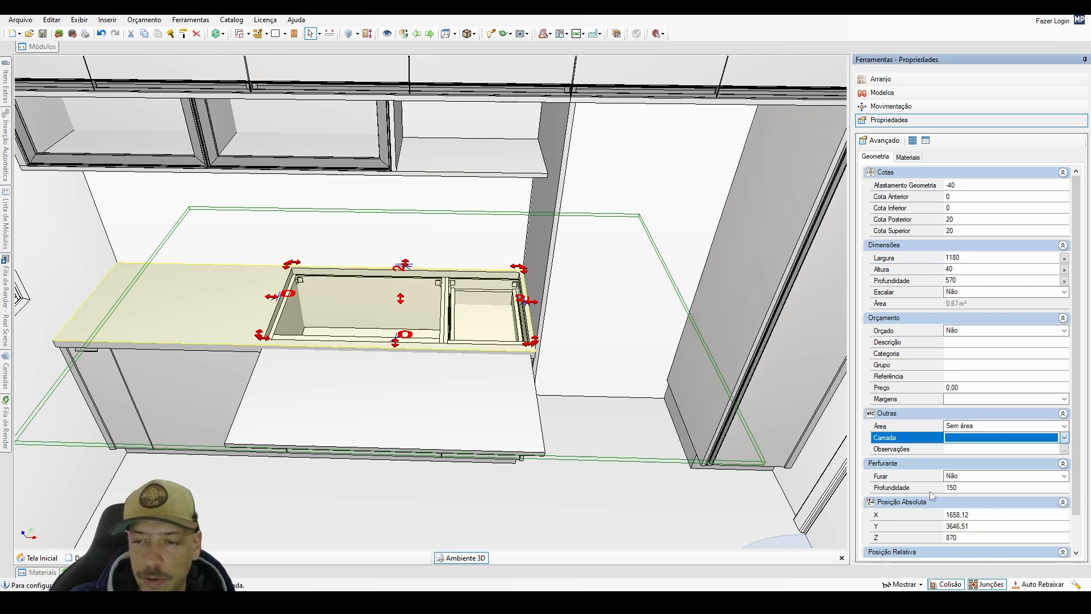
Move the 20 mm block from in front of the countertop into the new opening with a Y offset of 570.
click(470, 406)
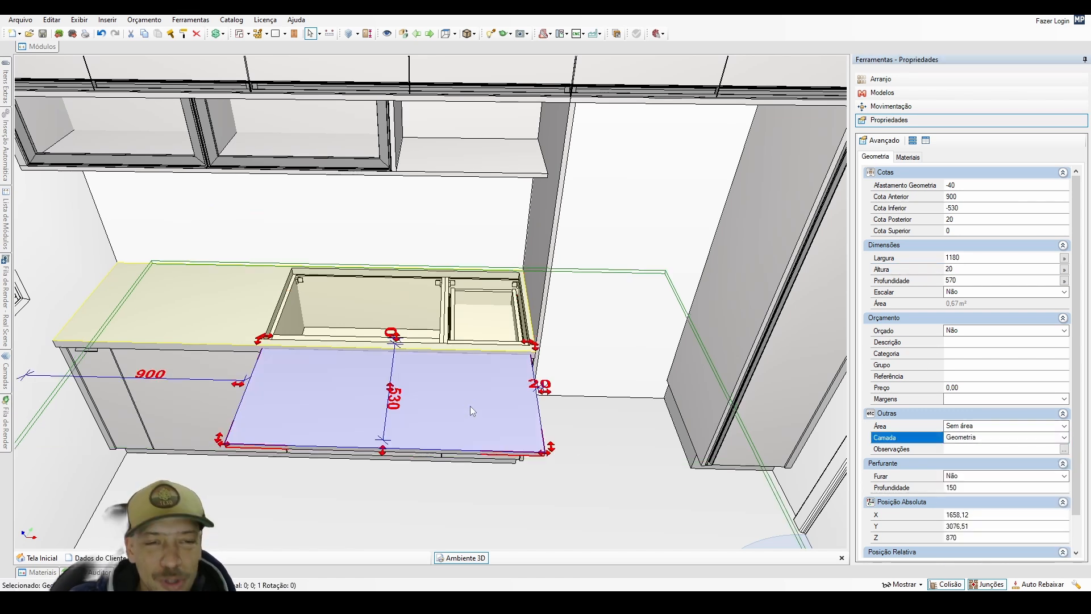
key(ctrl+c)
key(ctrl+v)
click(197, 291)
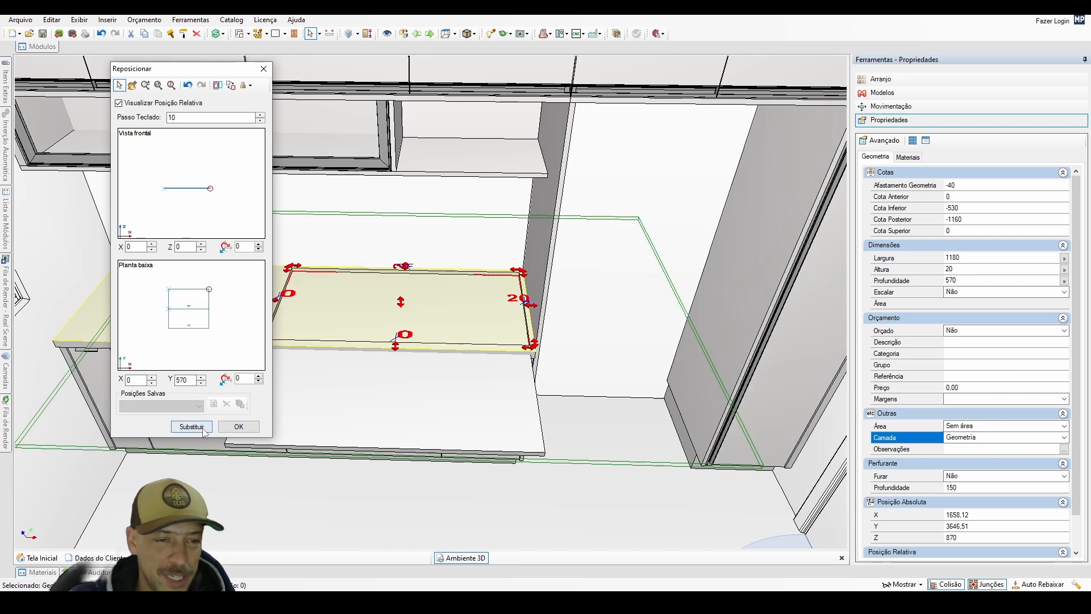
click(191, 426)
click(627, 453)
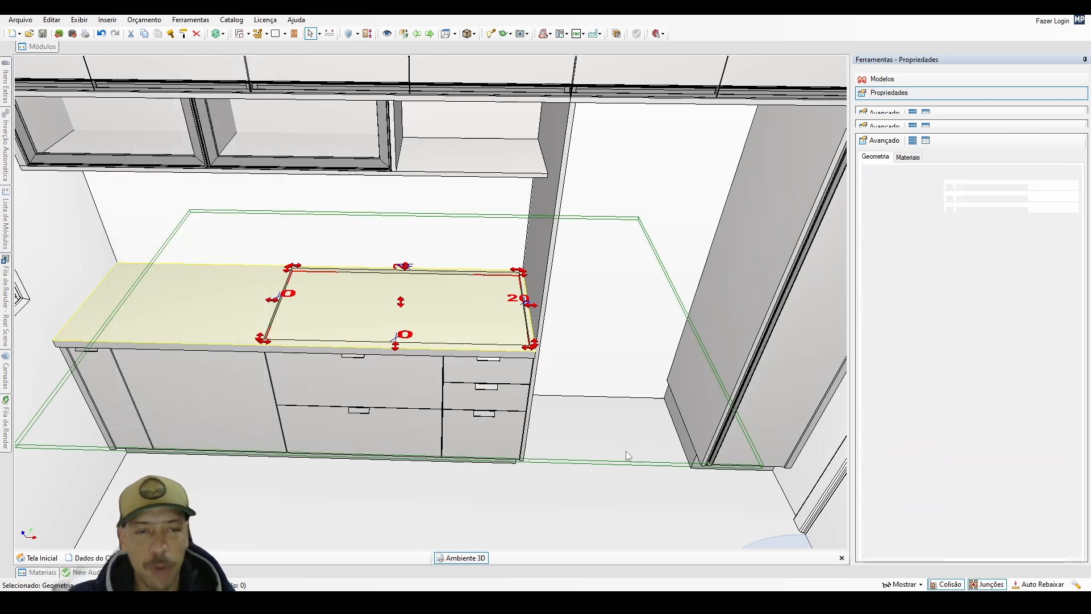
Examine the recessed area of the countertop up close and from other angles.
middle_drag(621, 452, 439, 335)
scroll(493, 398, up, 2)
click(439, 335)
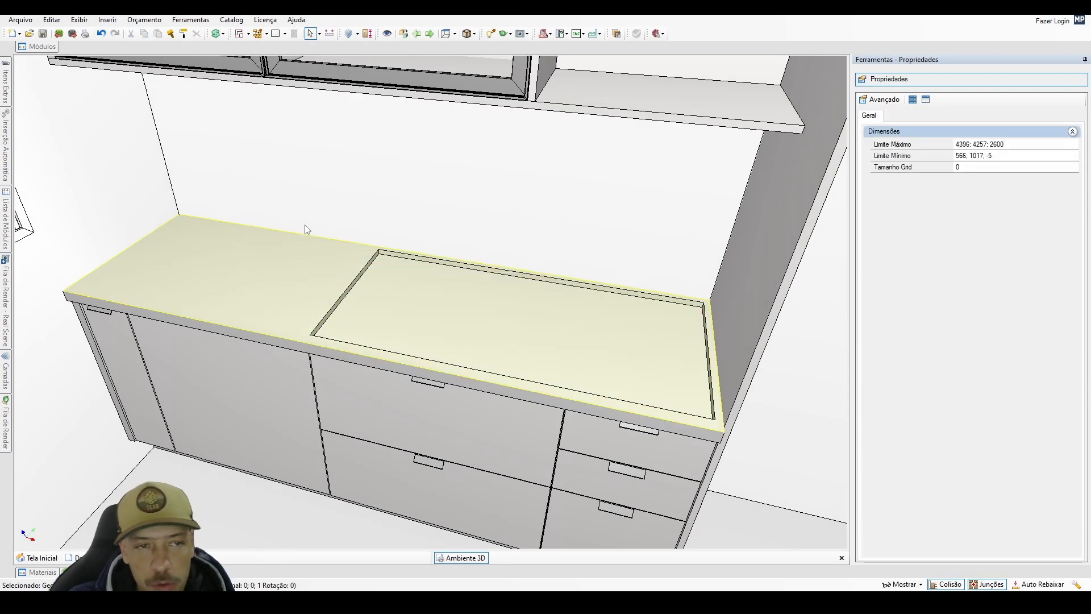
scroll(304, 225, down, 3)
middle_drag(305, 226, 366, 289)
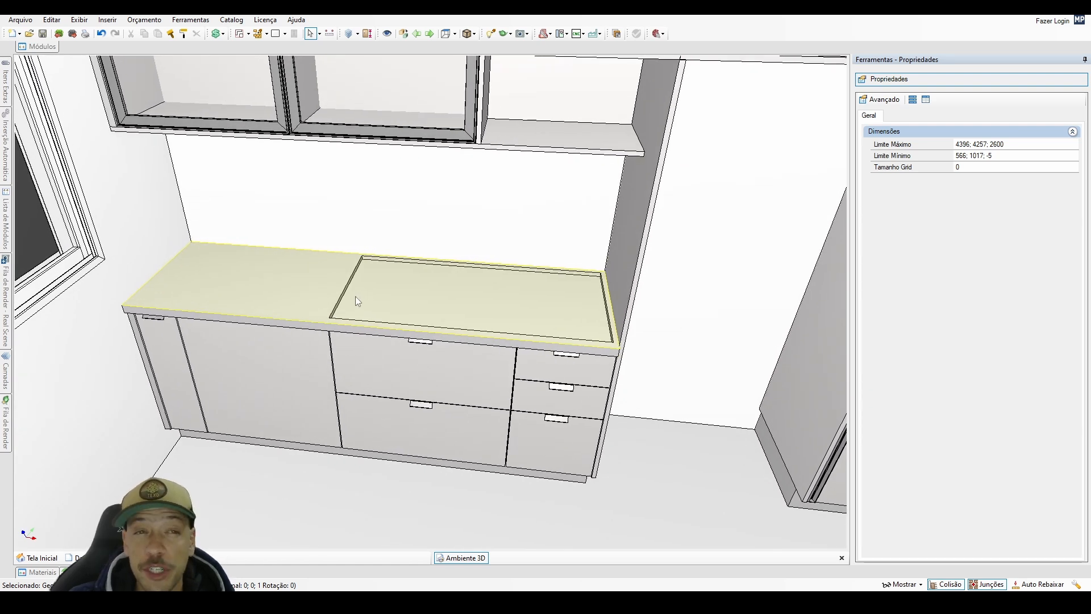
middle_drag(307, 256, 313, 248)
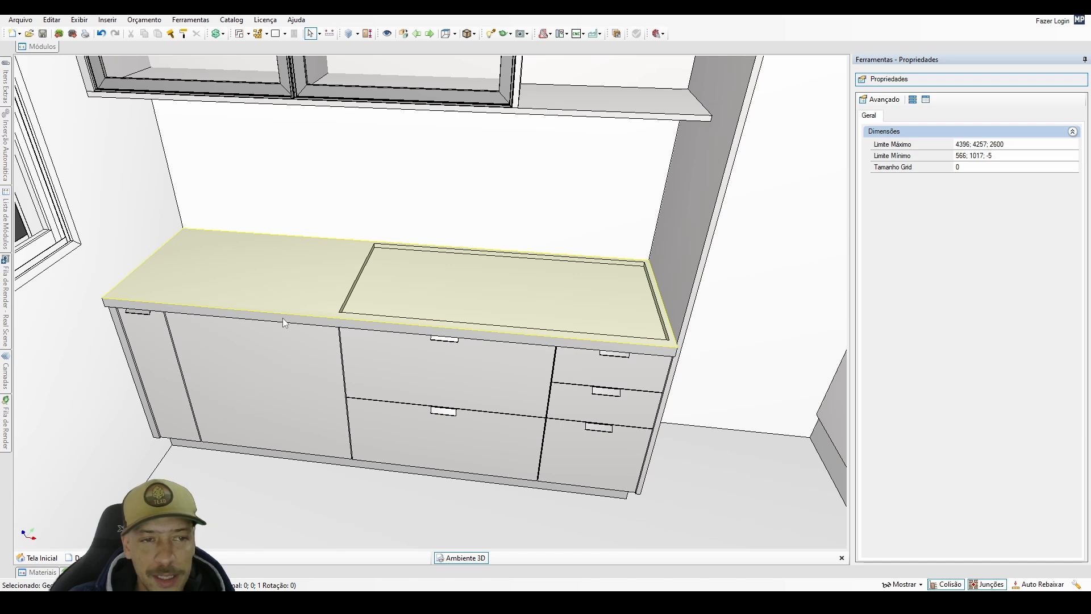
Build linear upstand pieces 150 mm high and 18 mm thick along the left, back and right edges of the countertop.
click(285, 34)
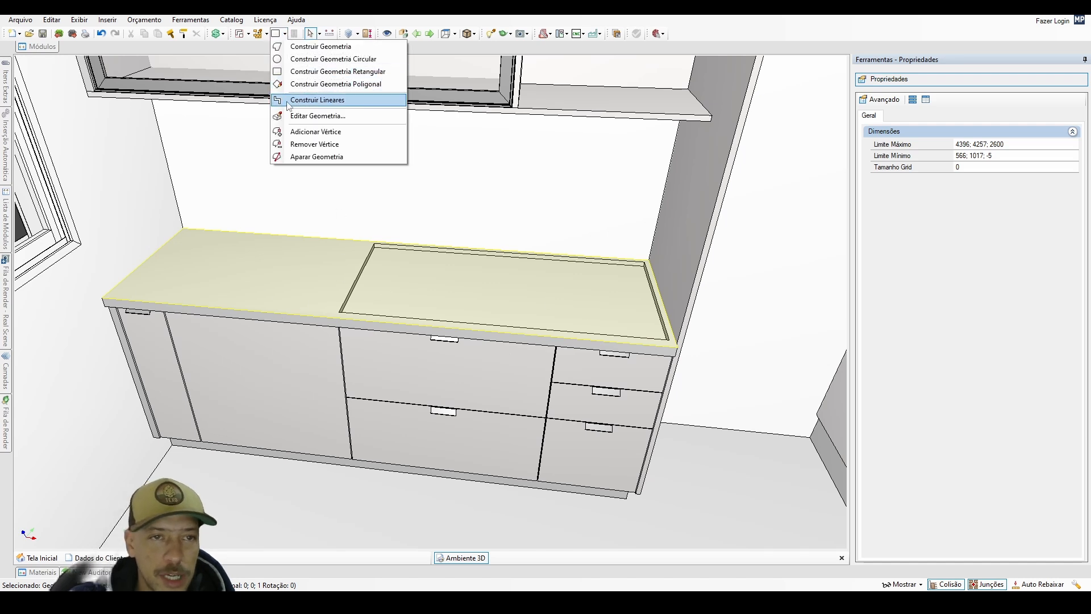
click(318, 98)
click(104, 299)
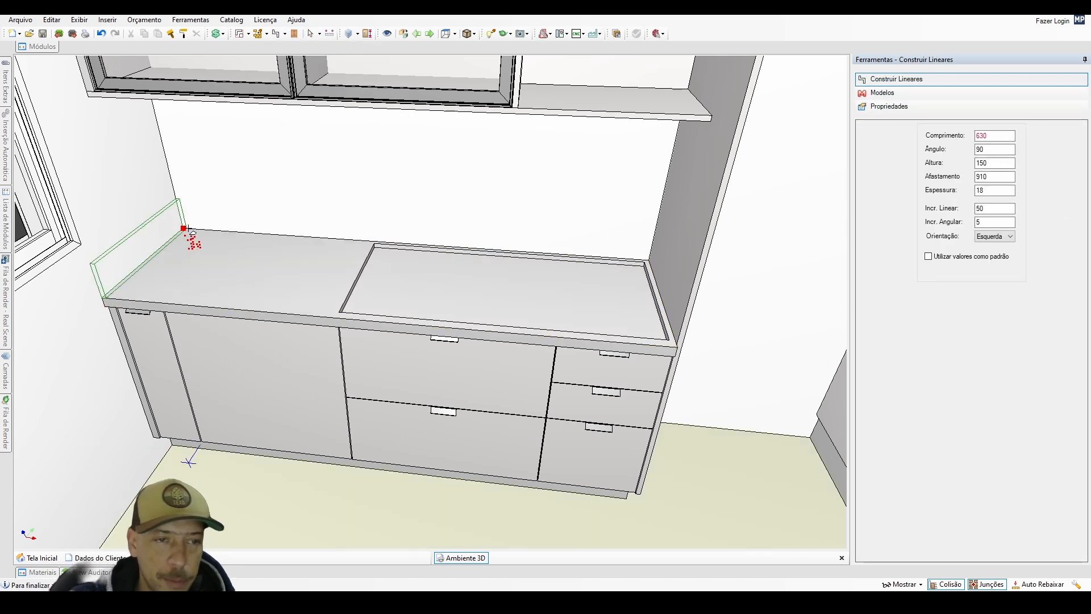
click(183, 228)
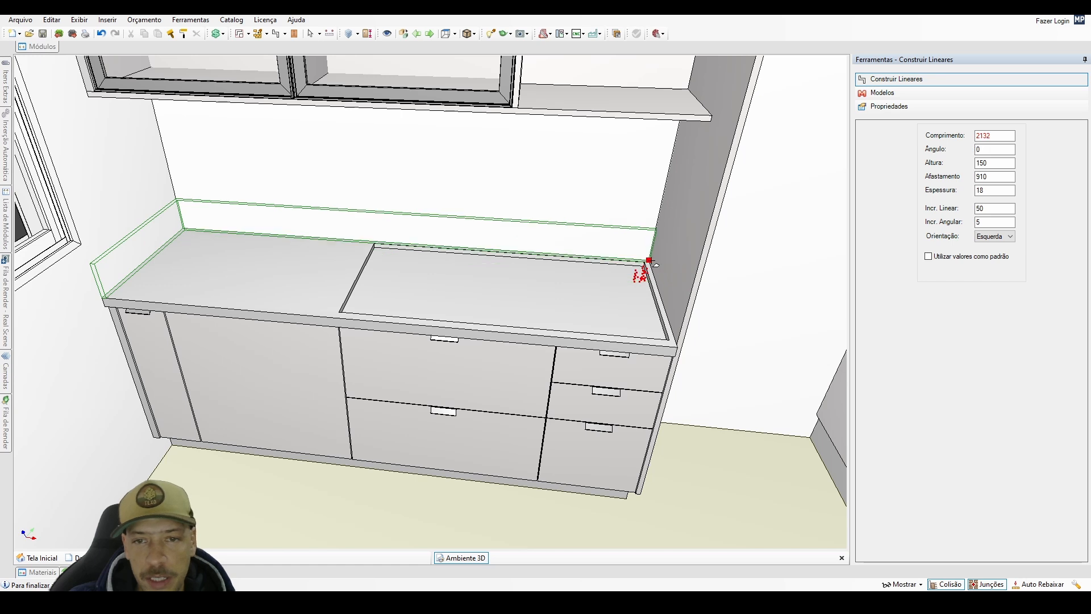
click(646, 262)
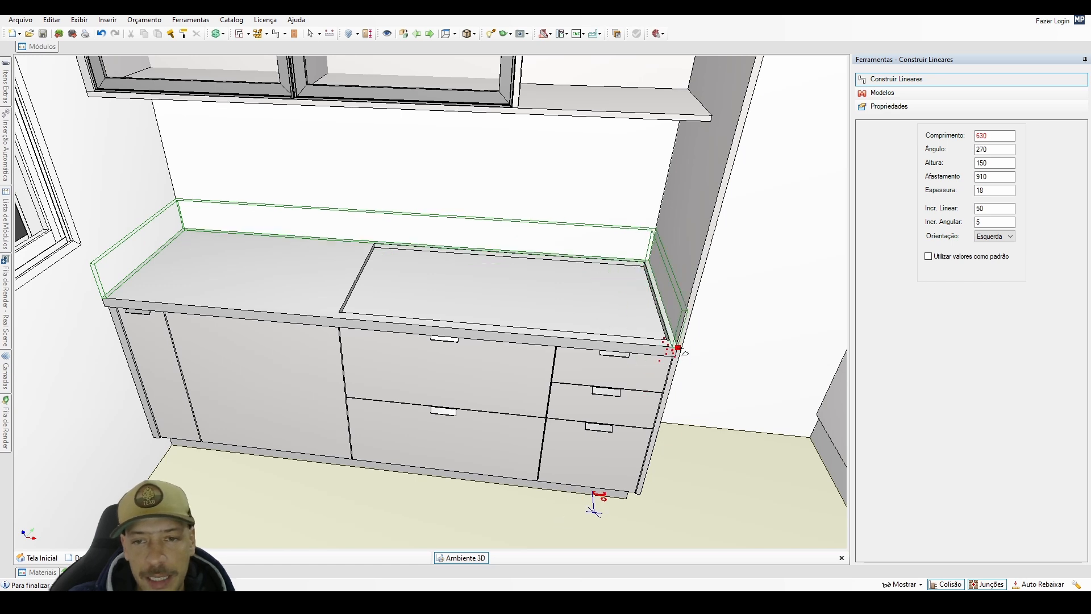
scroll(685, 352, up, 6)
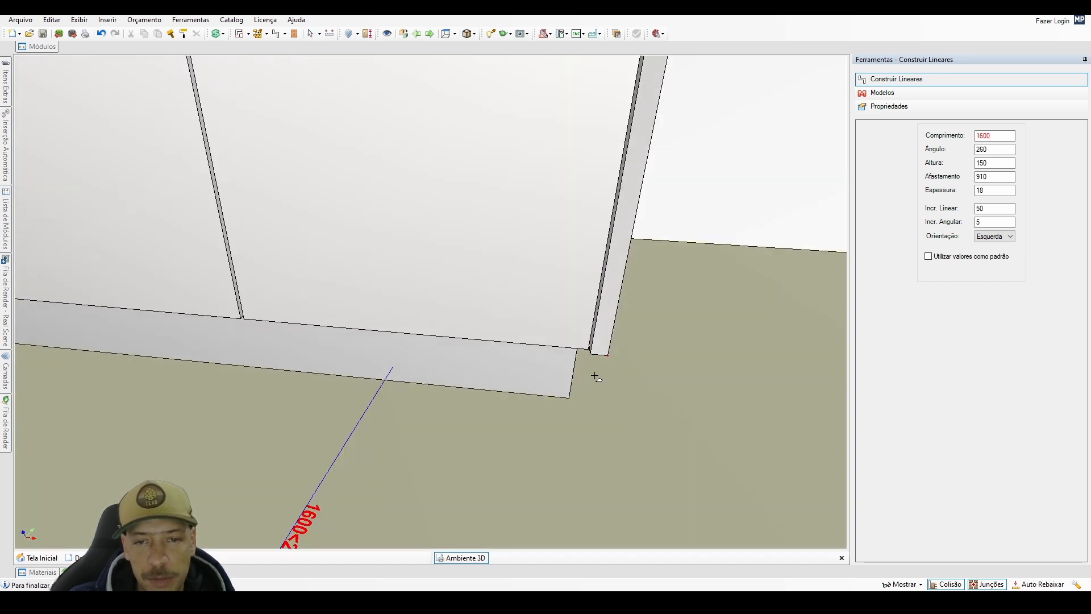
scroll(591, 357, down, 5)
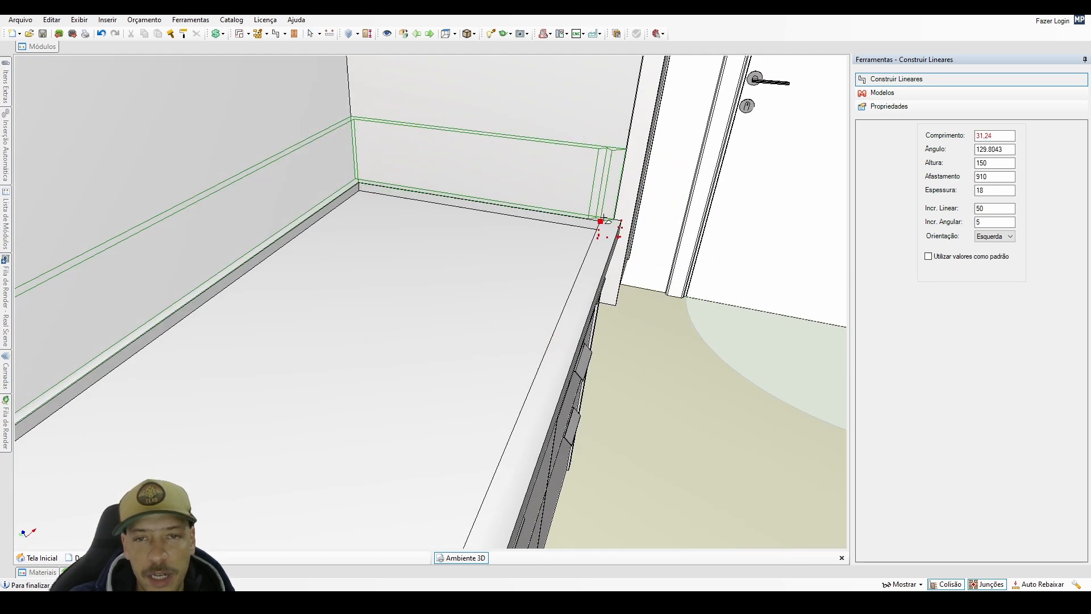
key(Return)
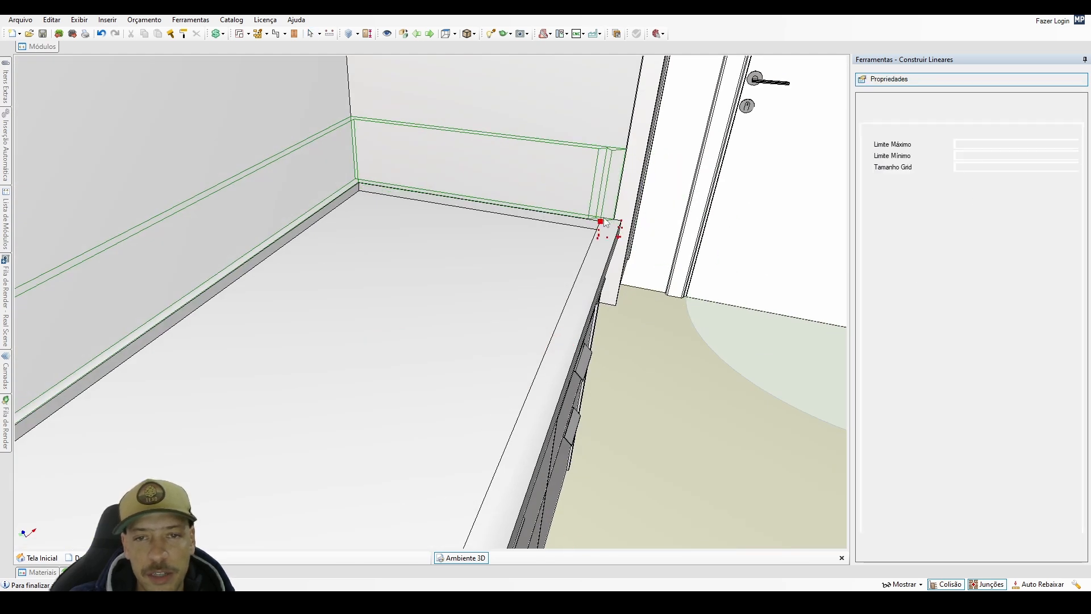
click(640, 385)
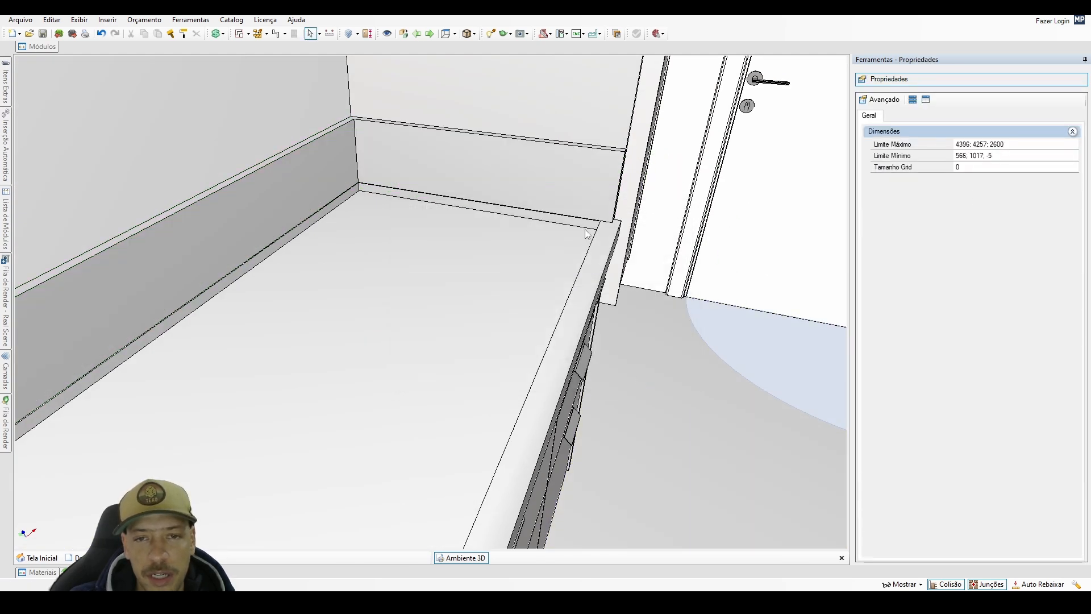
Set the height of the new upstand to 100 mm.
middle_drag(589, 234, 599, 258)
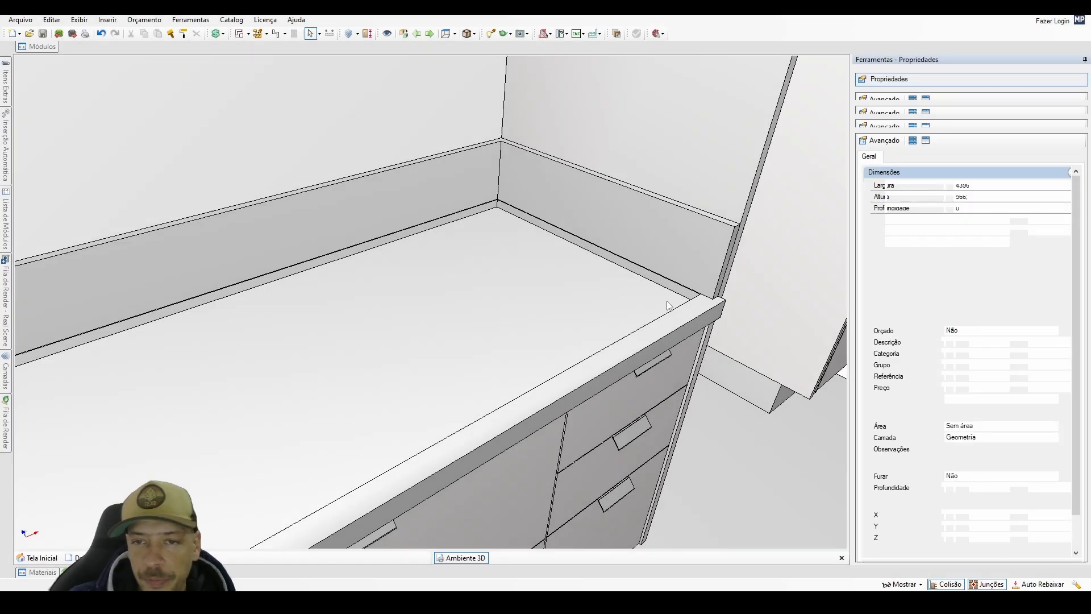
click(614, 216)
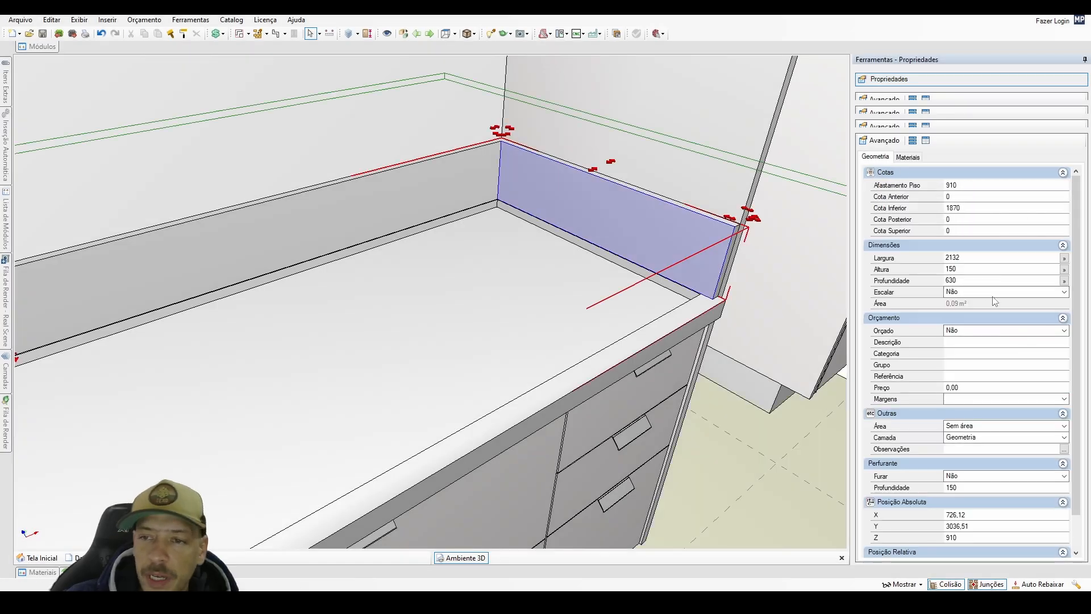
click(967, 269)
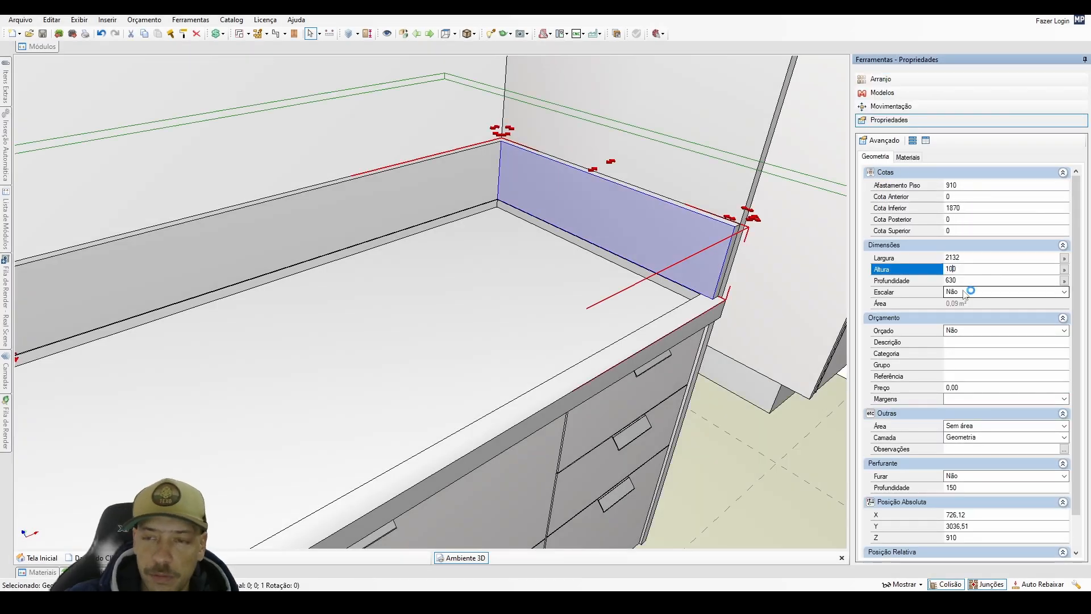
key(Return)
middle_drag(682, 309, 482, 276)
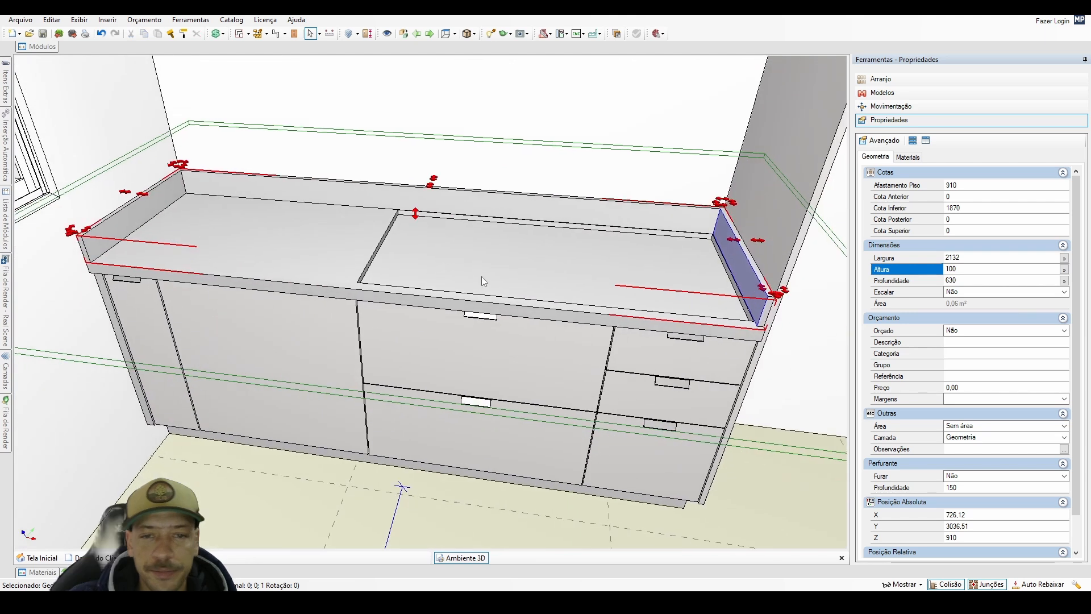
click(45, 49)
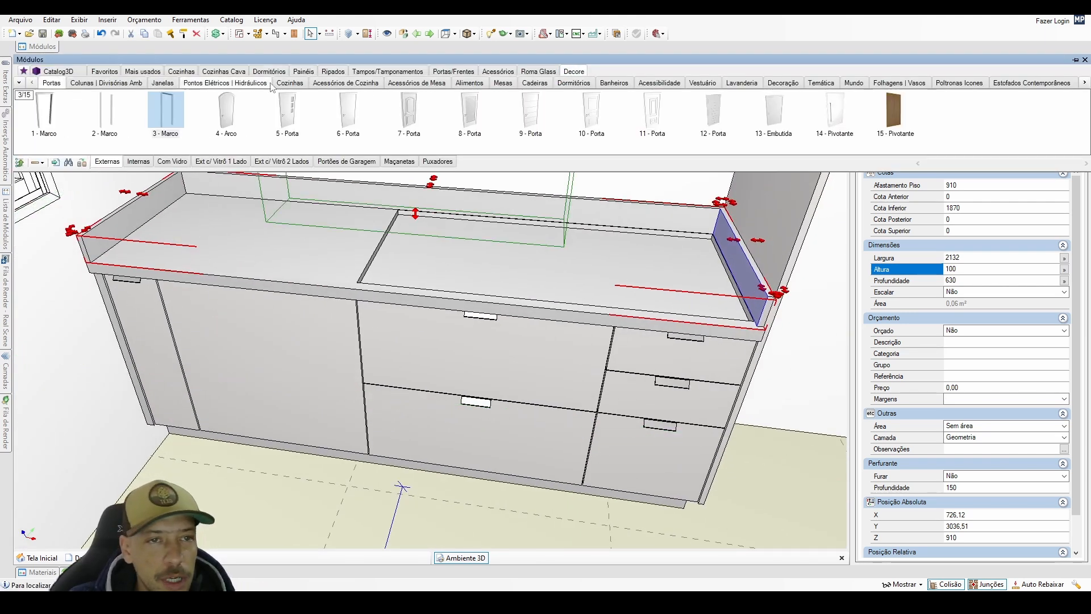
click(290, 83)
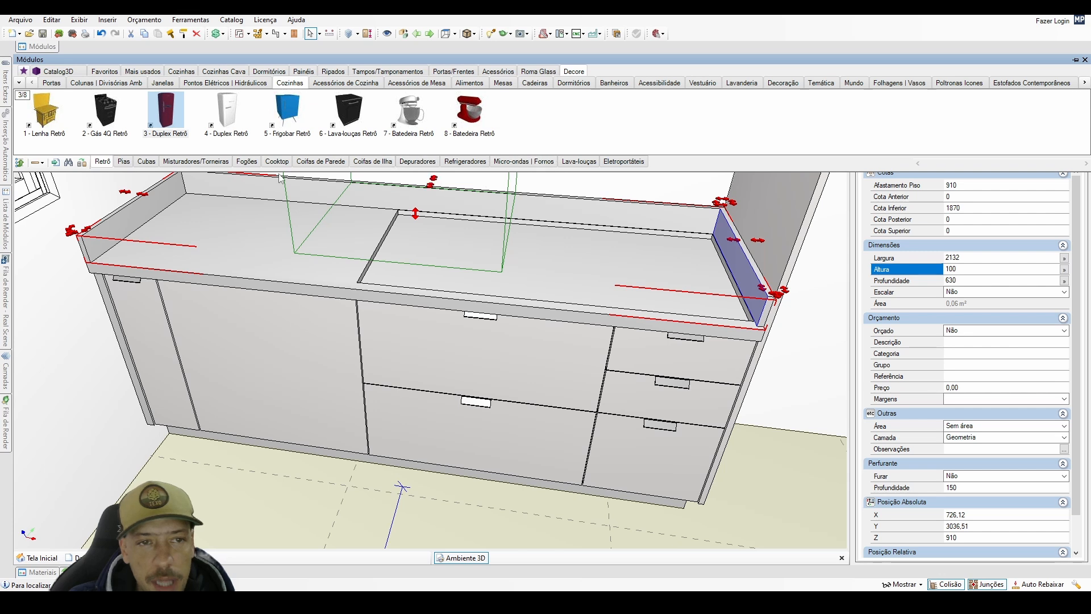
click(147, 162)
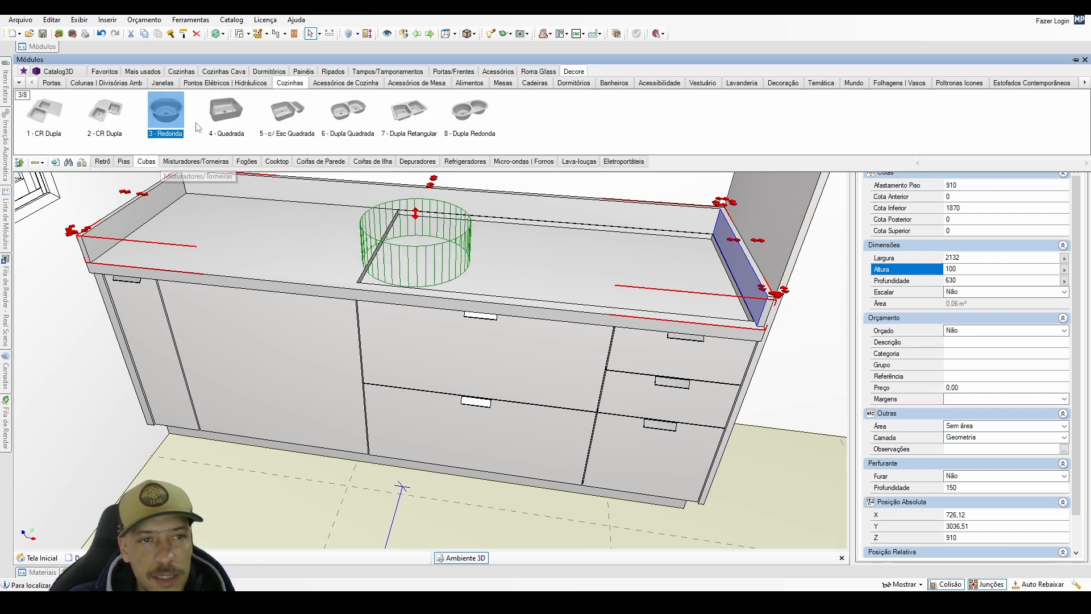
click(229, 115)
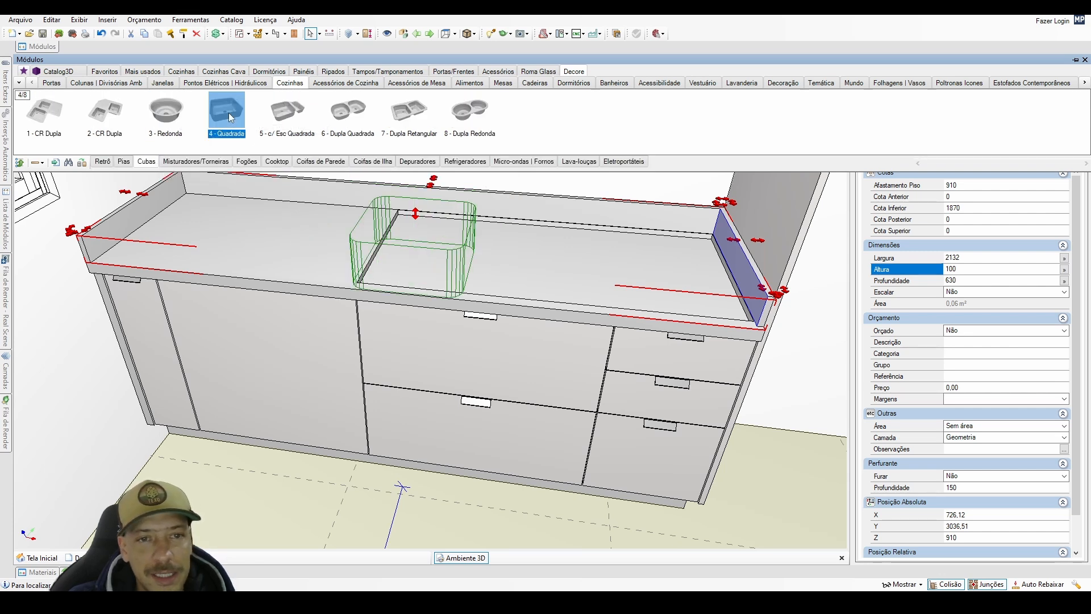
middle_drag(418, 233, 343, 283)
scroll(410, 255, up, 1)
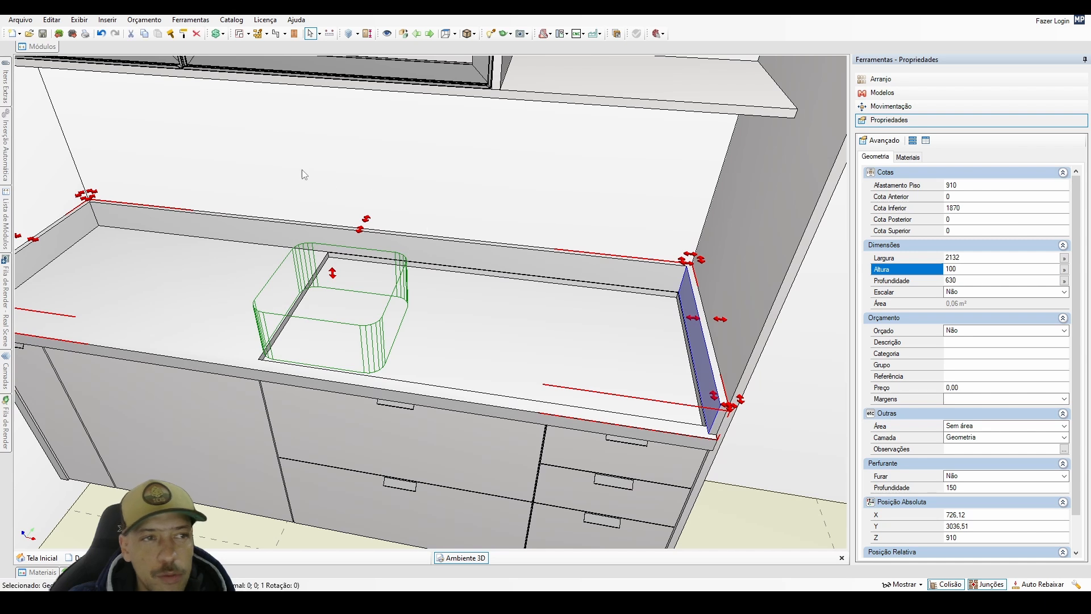
Search Catalog3D for "CUBA MORGANA" and place the TRAMONTINA sink on the recessed 20 mm block of the countertop.
mouse_move(51, 49)
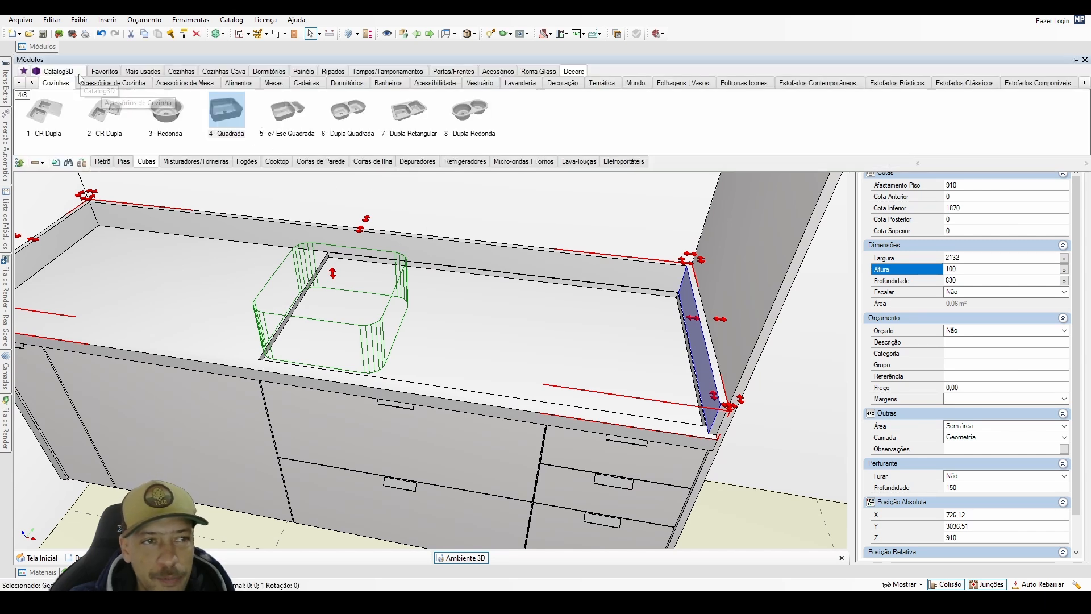
click(77, 73)
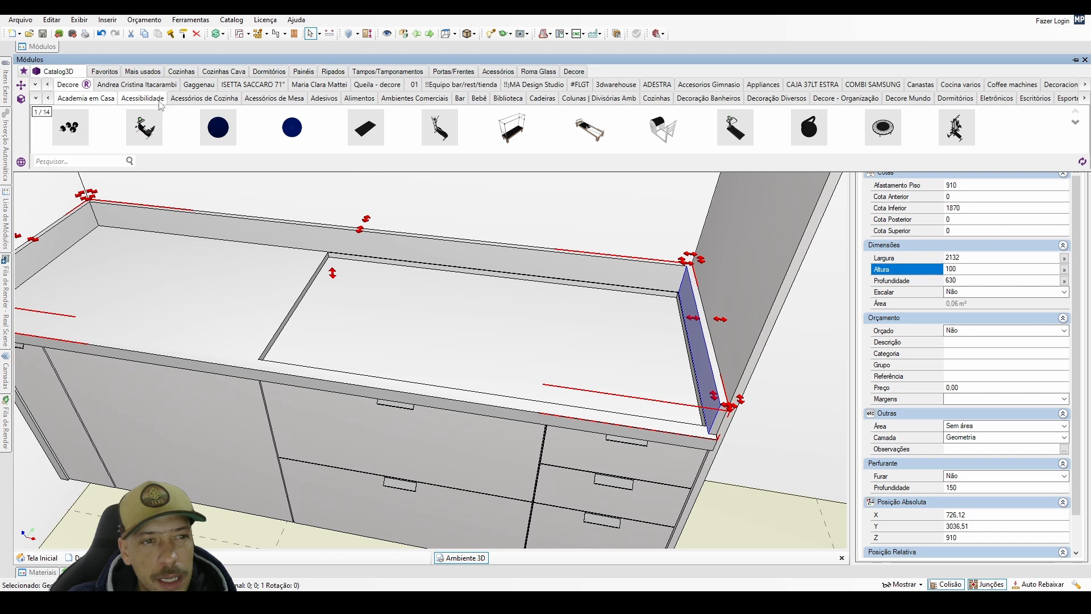
click(69, 162)
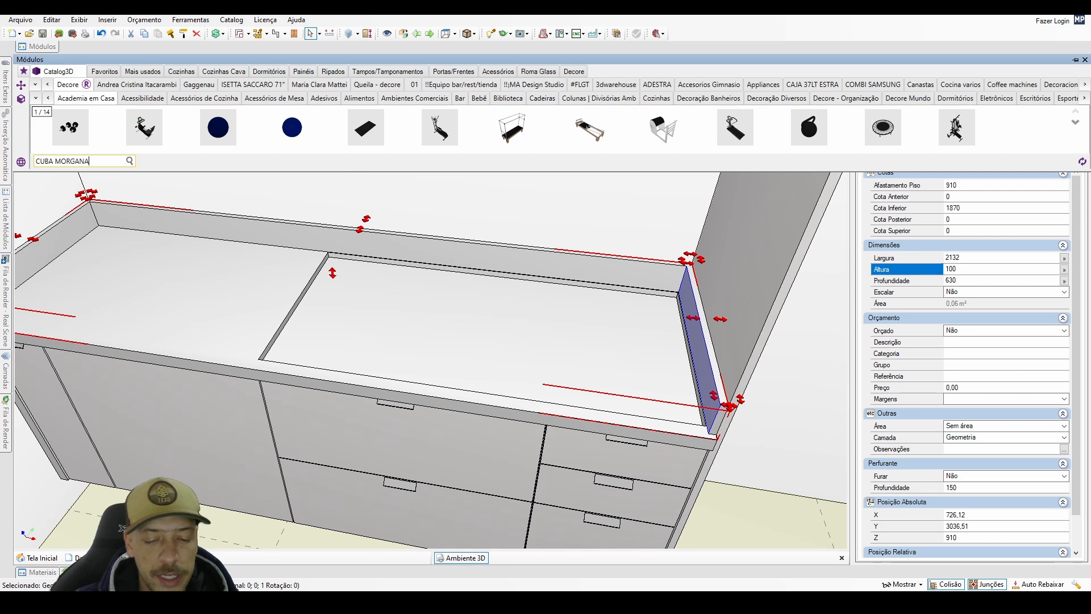
key(Return)
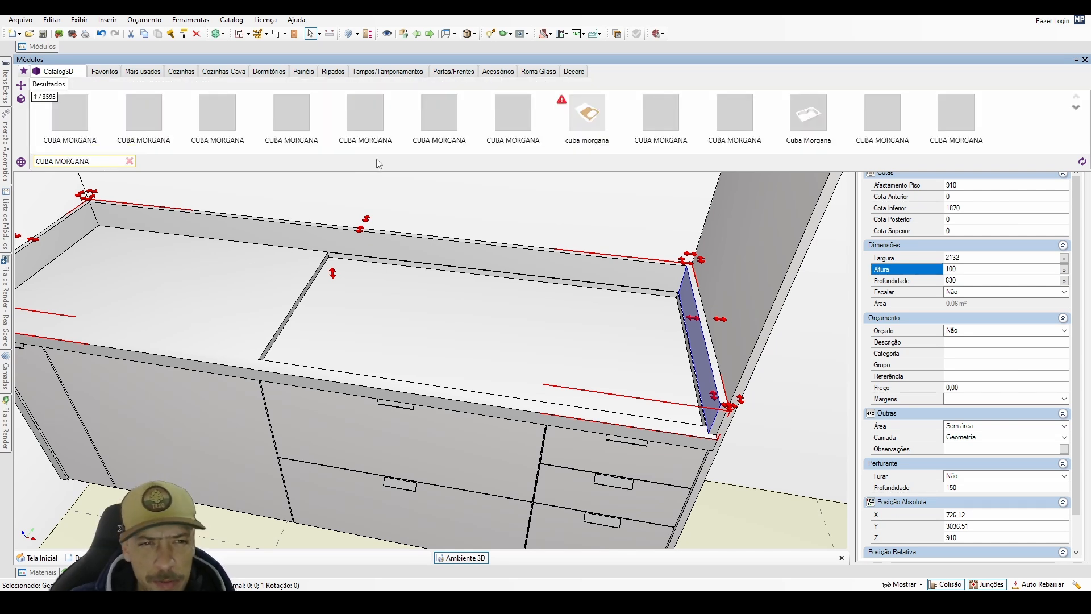
scroll(358, 131, down, 1)
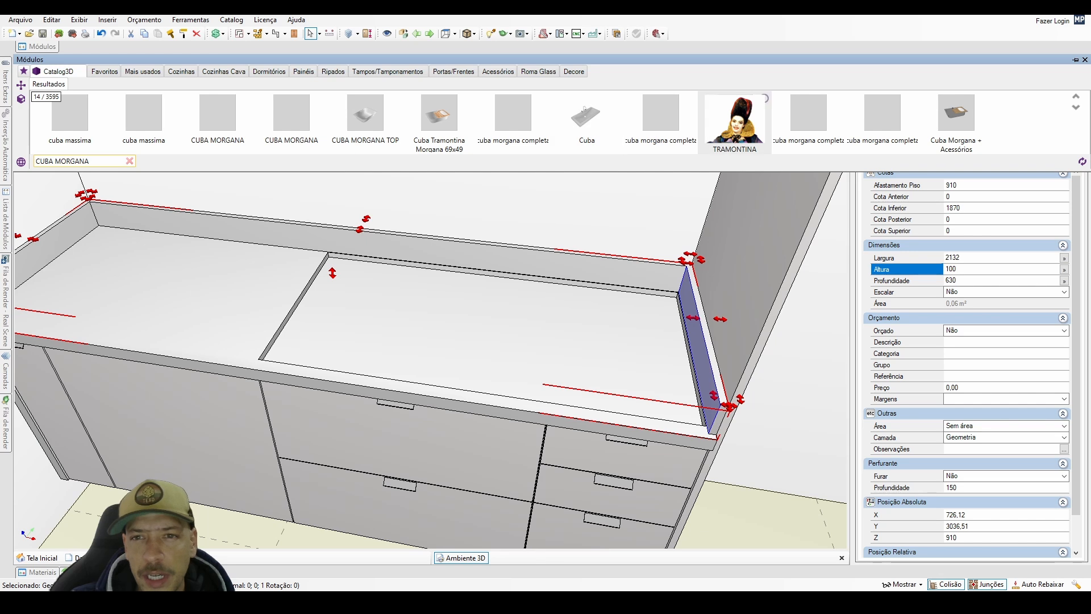
drag(739, 122, 441, 326)
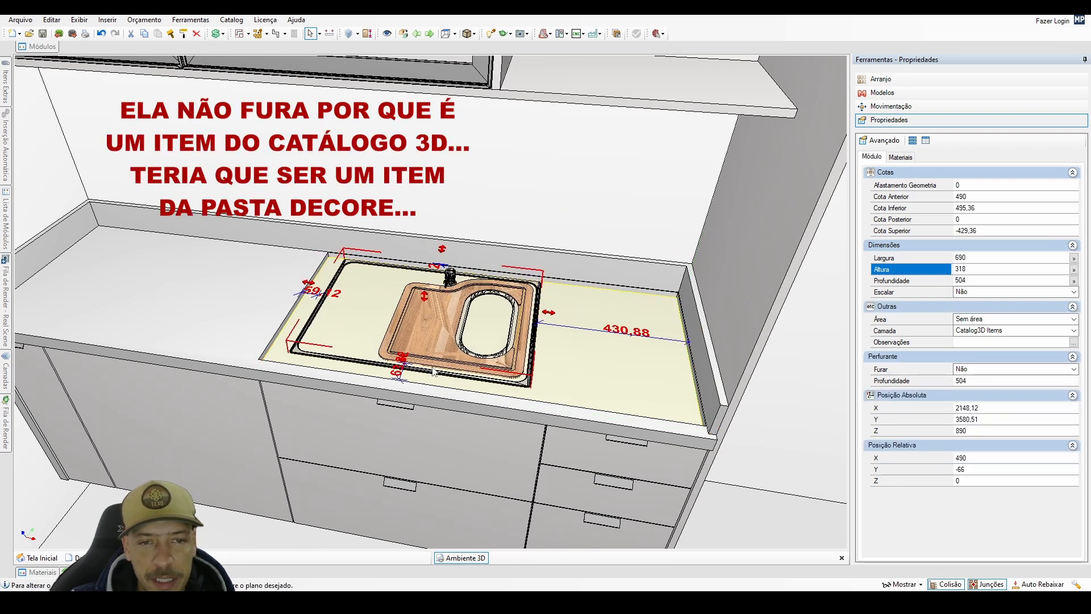
click(433, 375)
scroll(431, 352, down, 3)
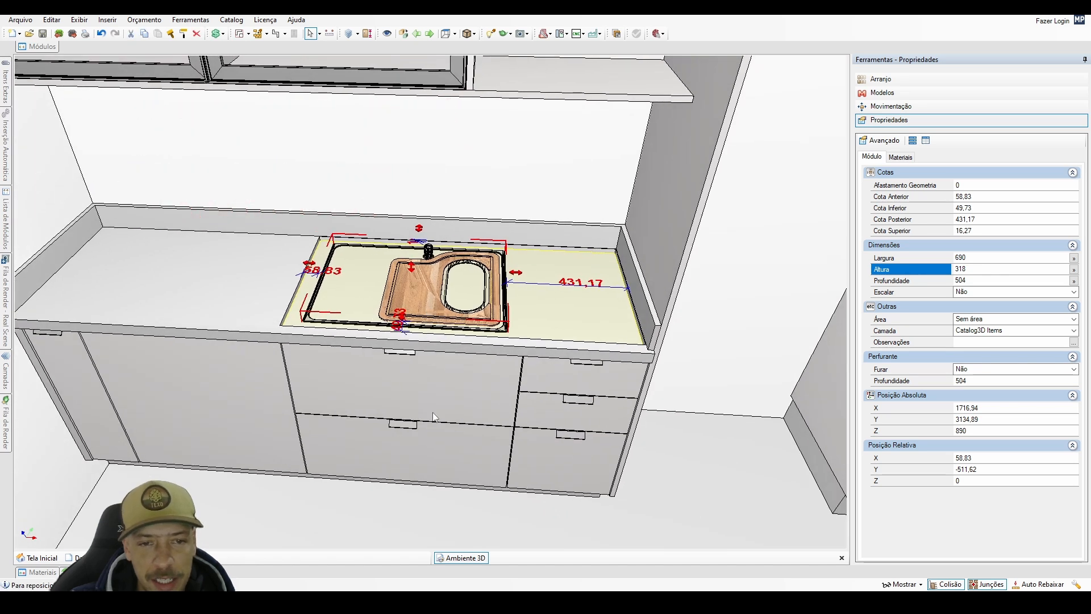
Reposition the sink on the recessed block, 55 mm from its left edge and 66 mm from its front edge.
key(space)
click(189, 293)
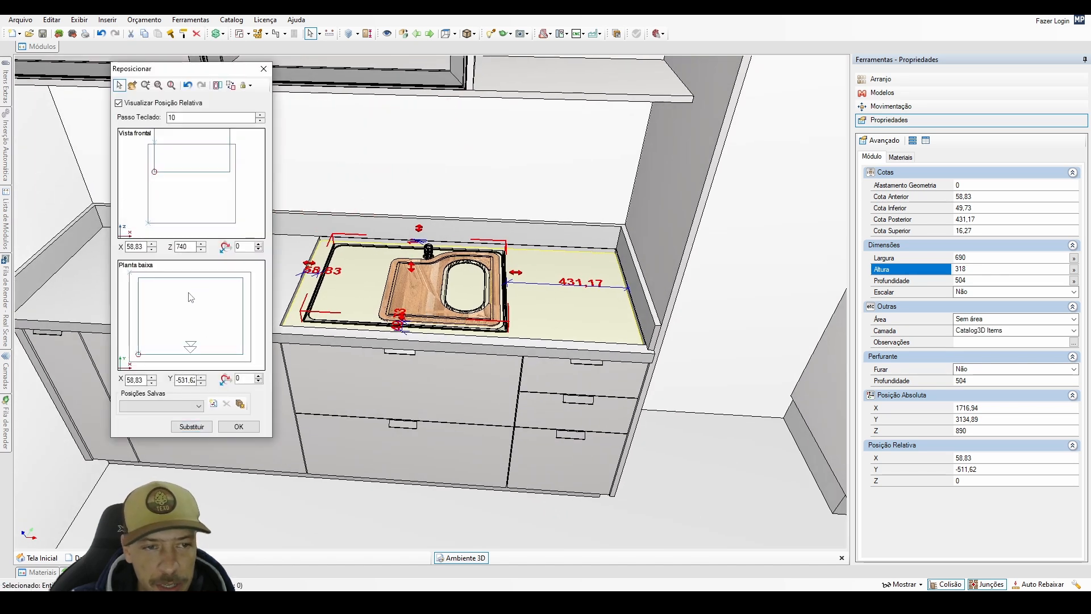
key(8)
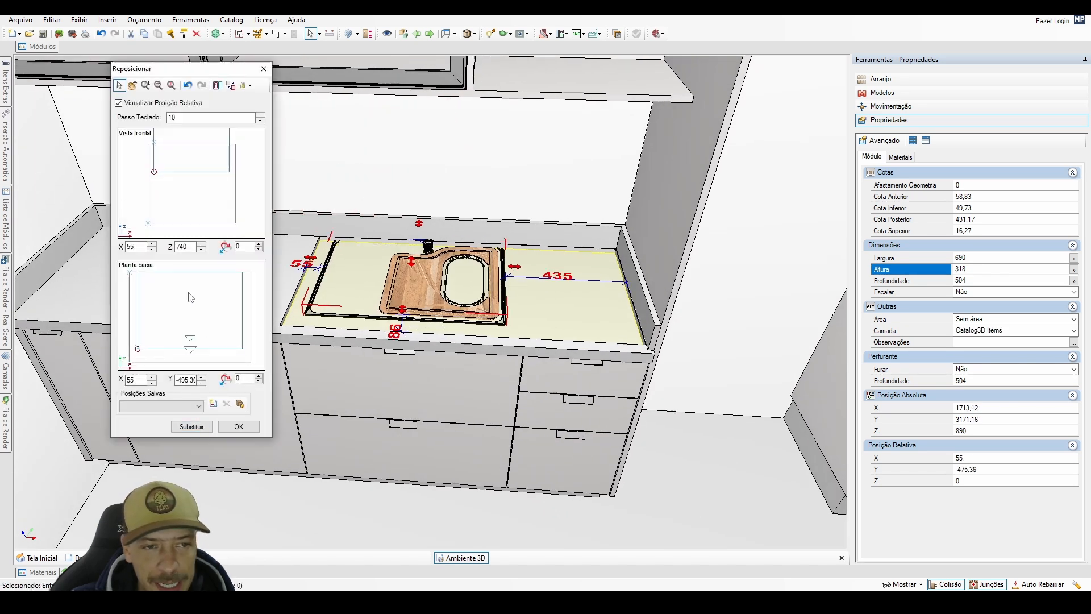
click(202, 384)
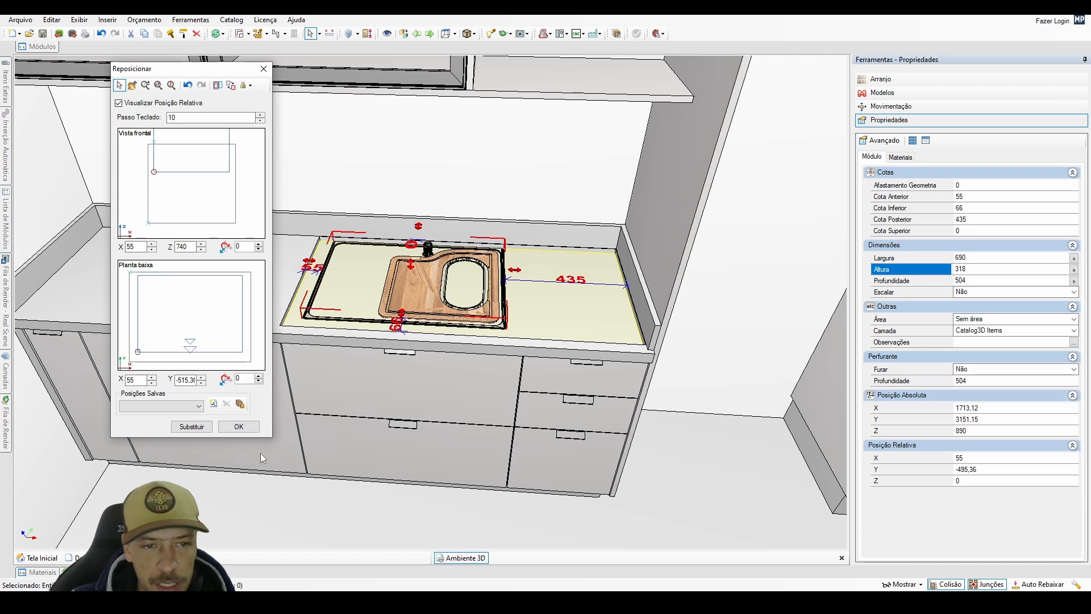
click(239, 427)
Inspect the placed sink up close and check its width and depth.
scroll(394, 304, up, 5)
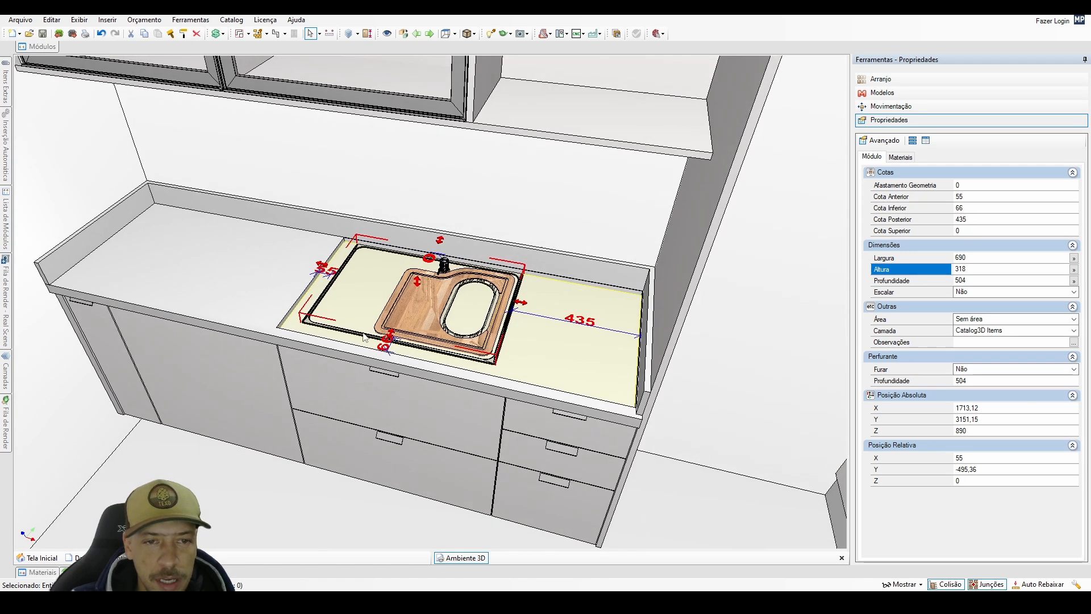
scroll(394, 304, up, 3)
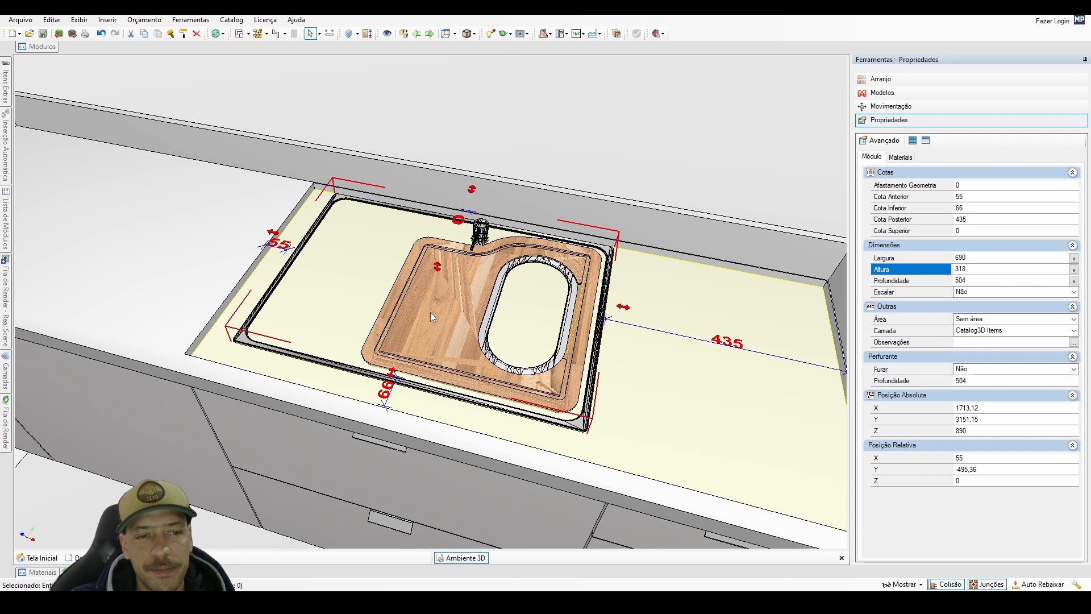
click(966, 258)
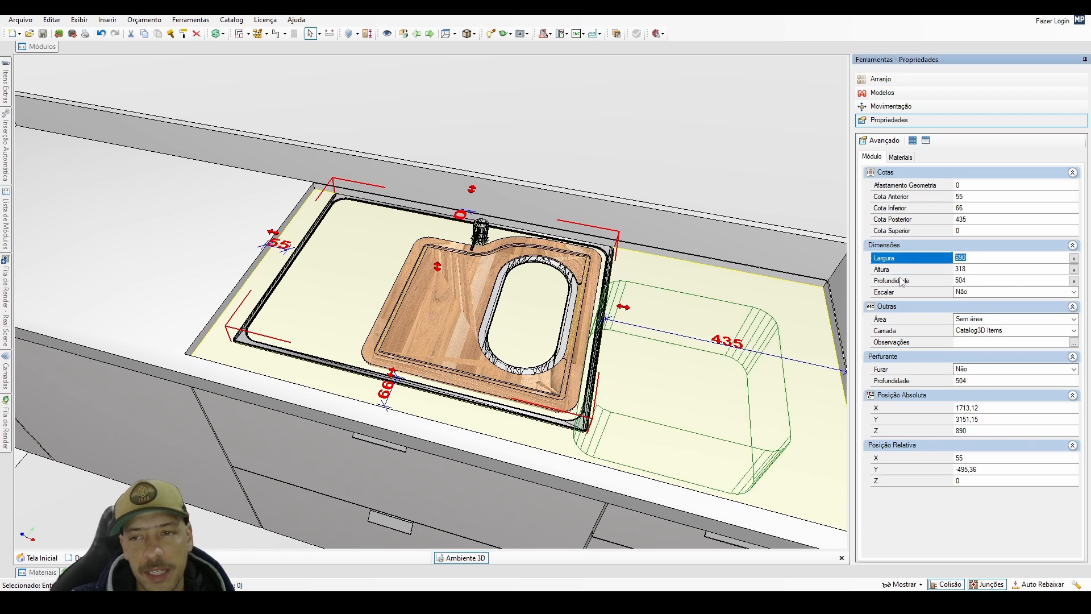
click(974, 281)
scroll(452, 378, down, 5)
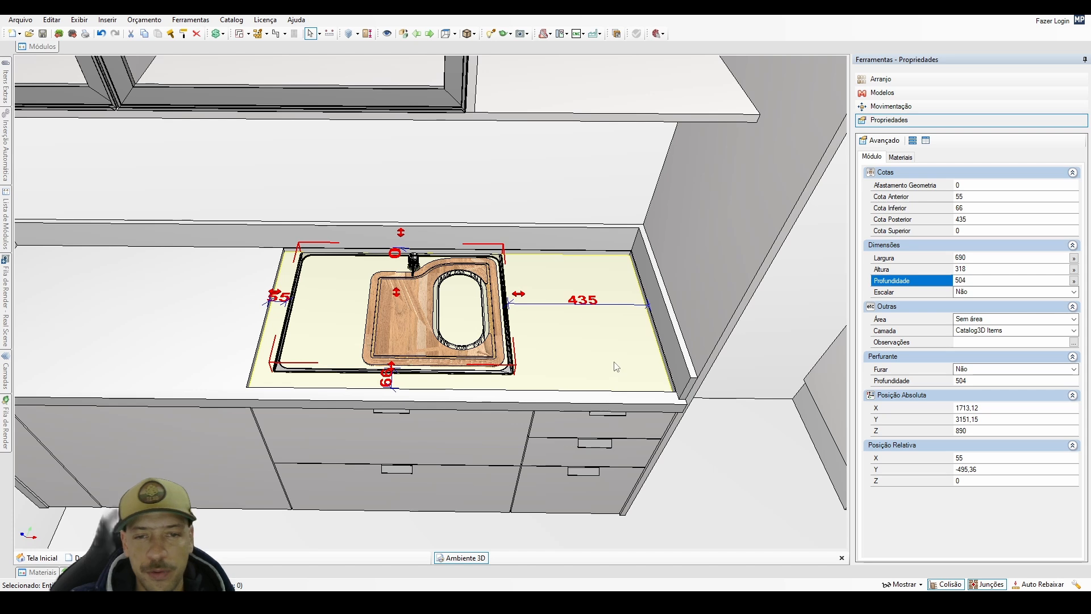
Copy the recessed 20 mm block to its right with an X offset of 1180 and delete the sink duplicated with it.
click(560, 343)
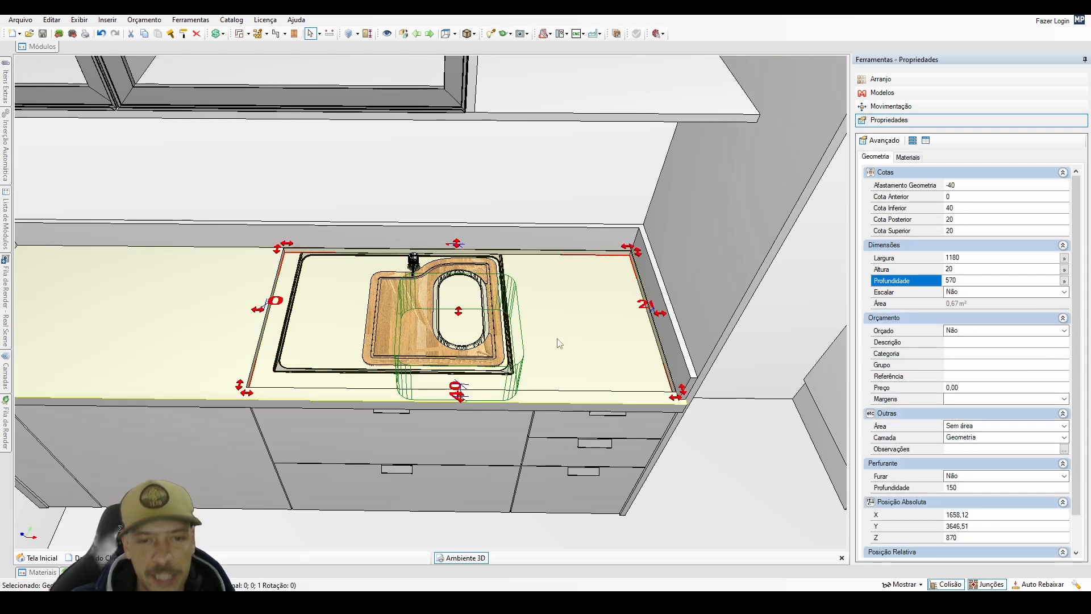
key(ctrl+r)
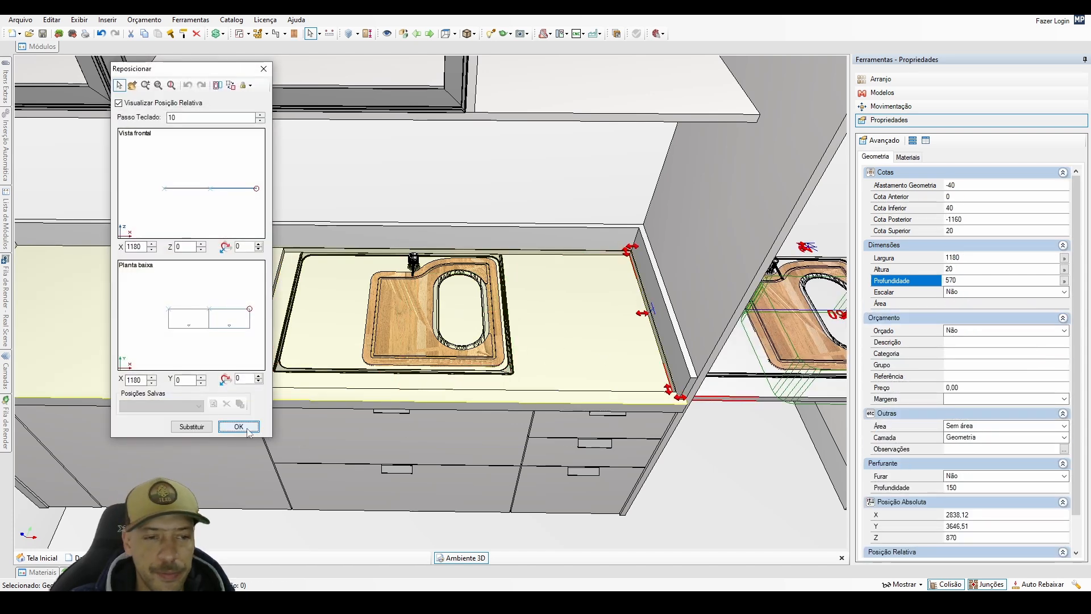
key(Return)
click(804, 342)
key(Delete)
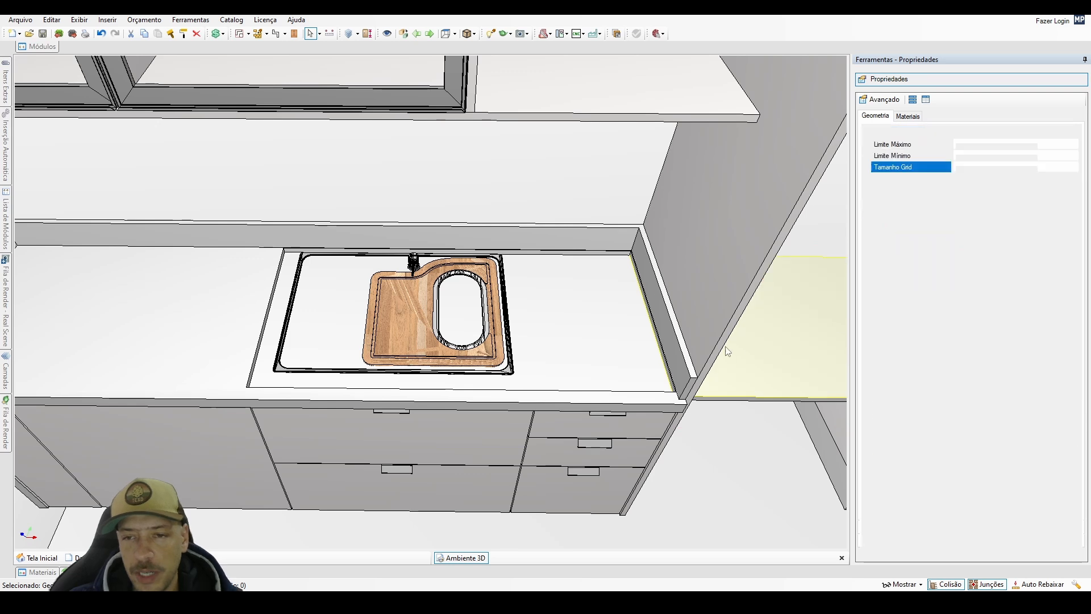
scroll(726, 348, down, 2)
middle_drag(726, 348, 564, 348)
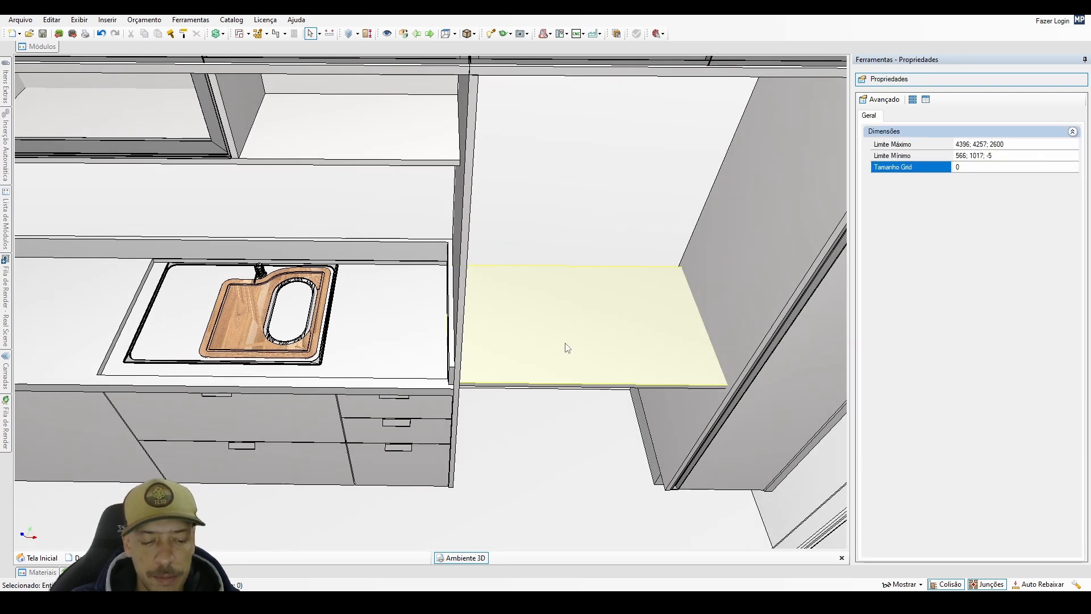
Set the width of the copied block in the niche to 590-10, keeping the full value.
click(564, 348)
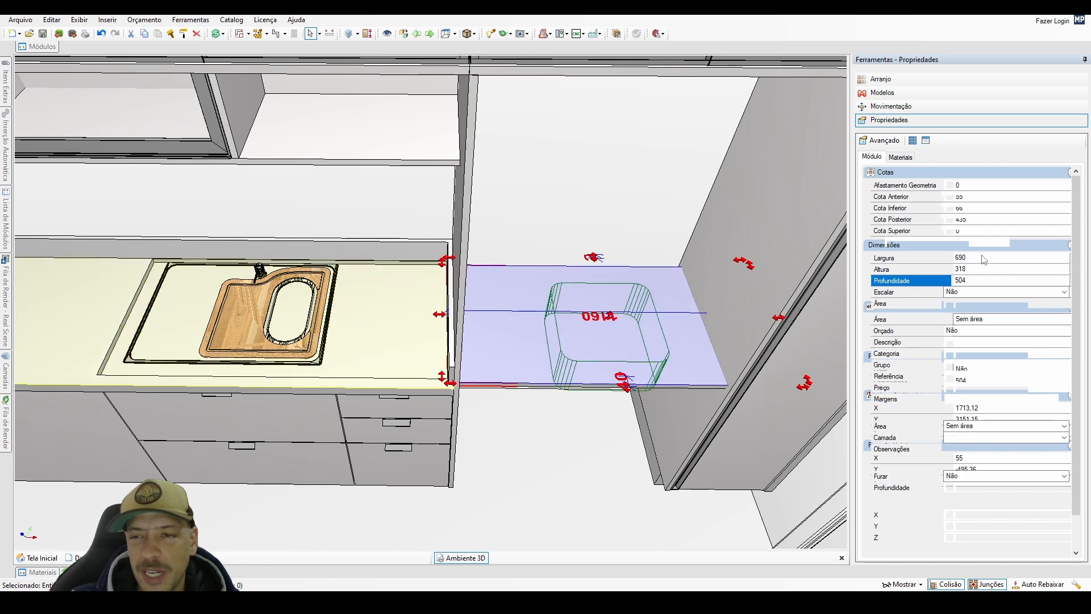
click(980, 258)
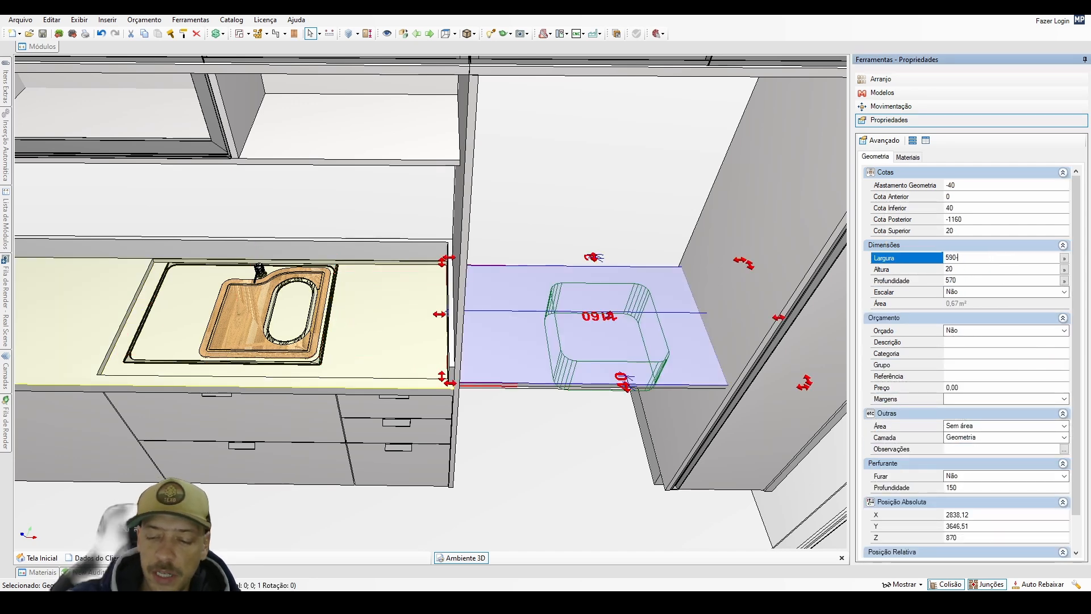
key(Return)
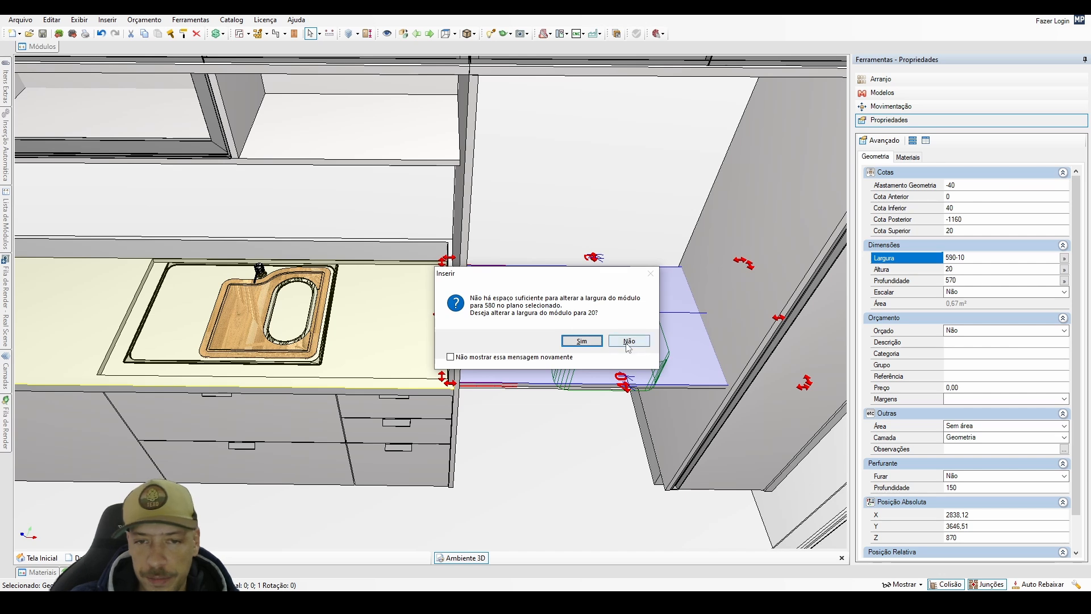
click(628, 343)
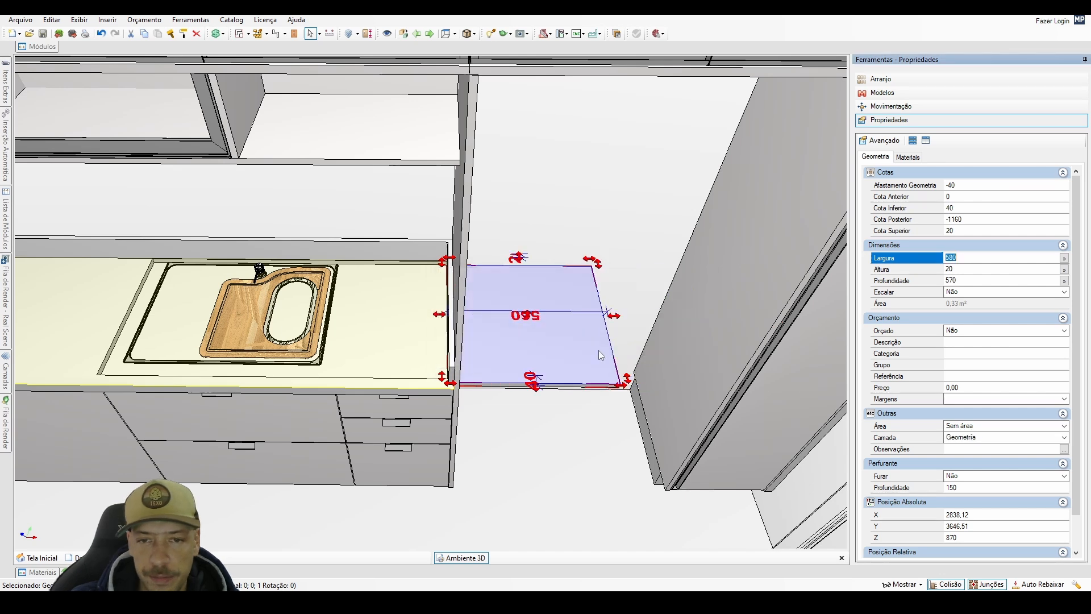
Check the sink's dimensions and set the copied block's width to 680 mm, keeping the full value.
click(312, 354)
click(960, 282)
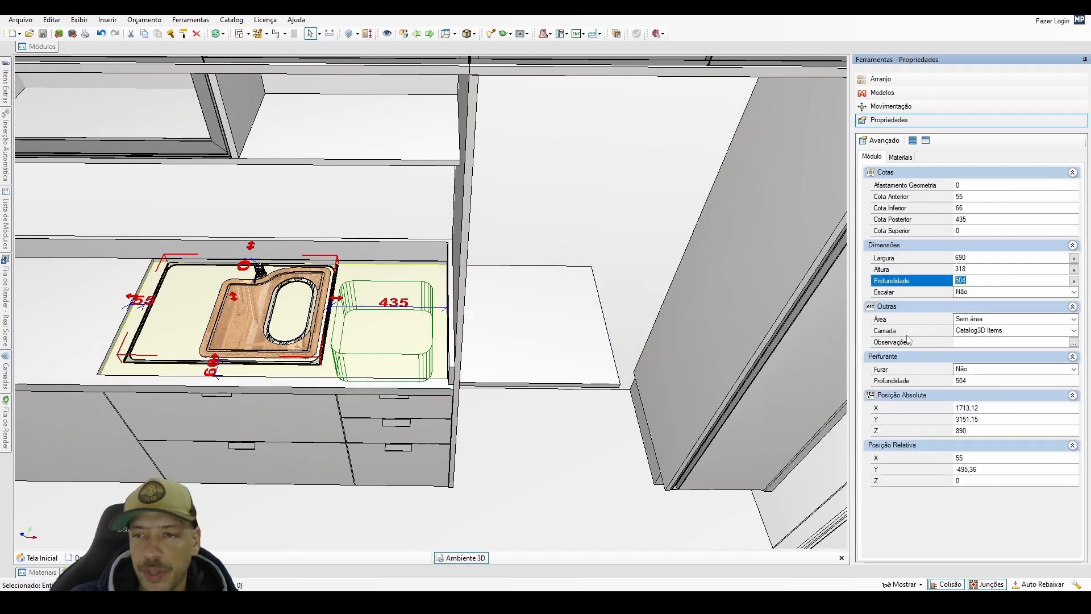
click(601, 370)
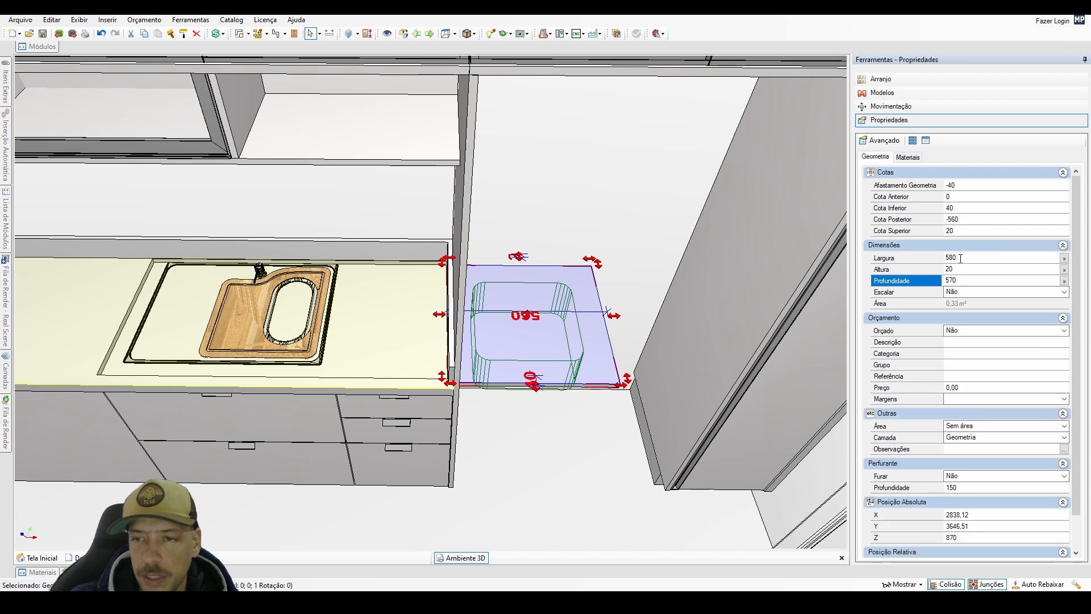
text(6)
key(Return)
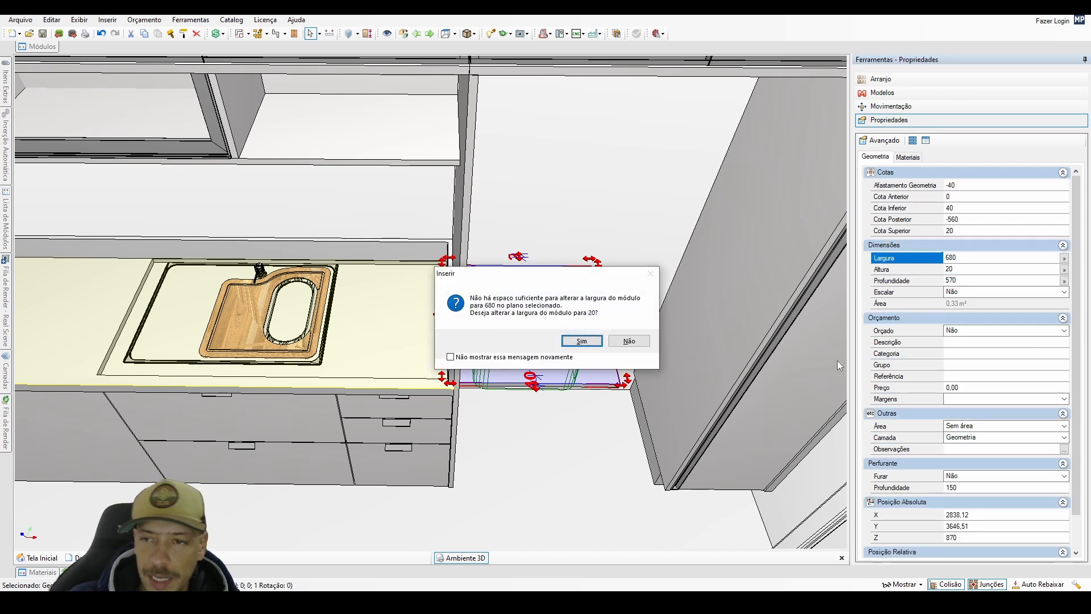
click(629, 342)
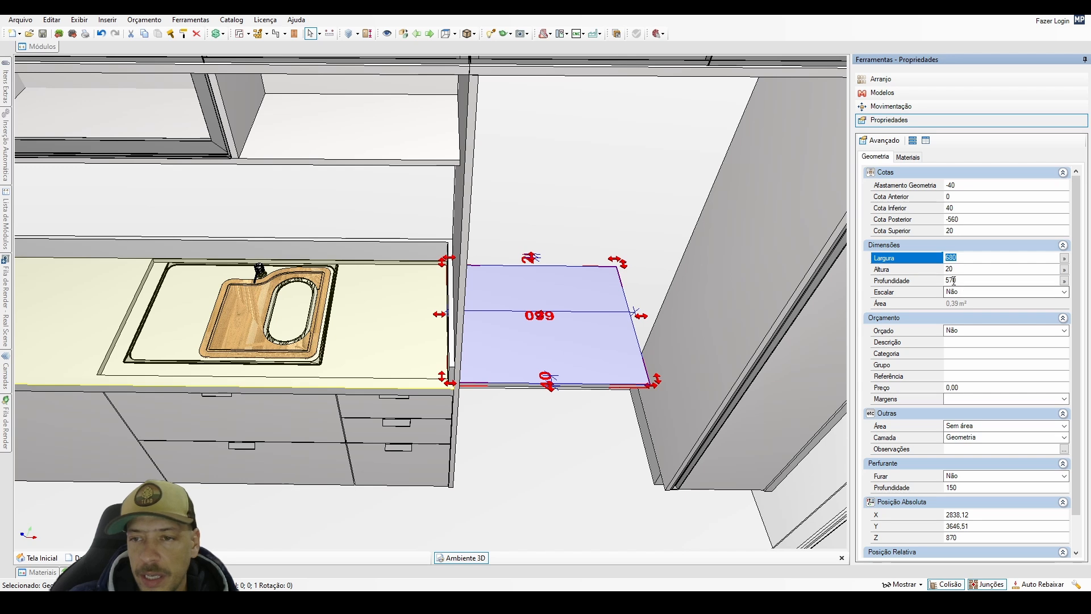
Set the depth of the sink on the countertop to 505 mm.
click(225, 340)
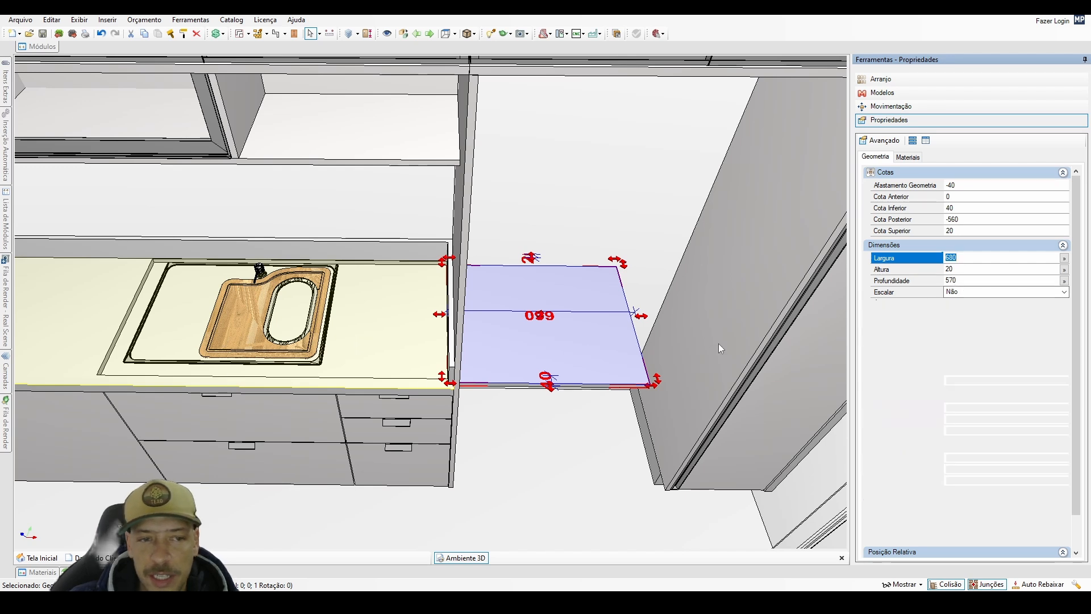
double_click(960, 280)
text(505)
key(Return)
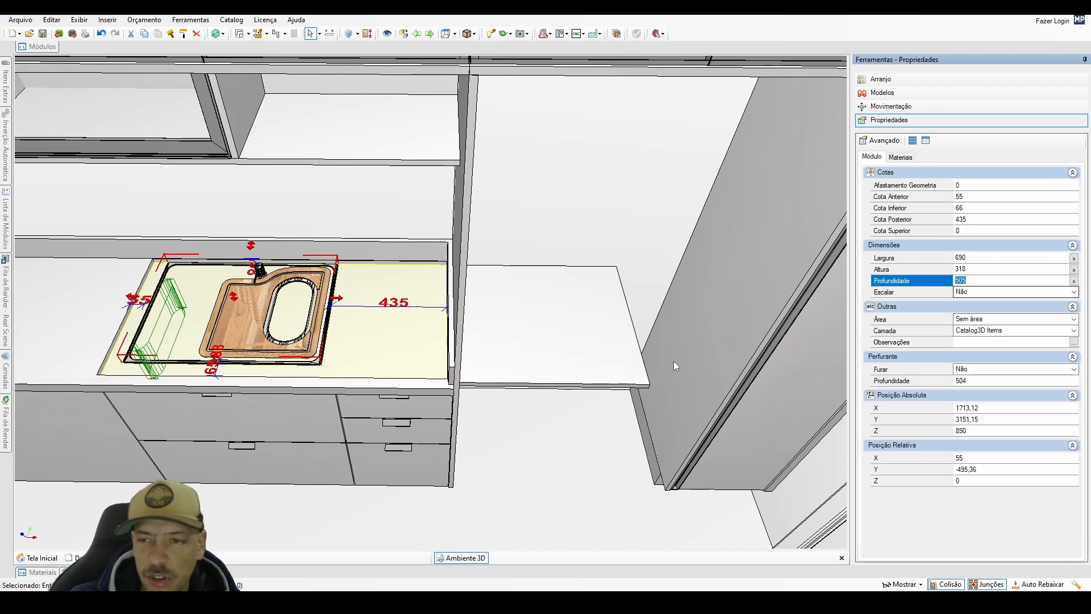
Set the depth of the copied block in the niche to 495 mm.
click(556, 346)
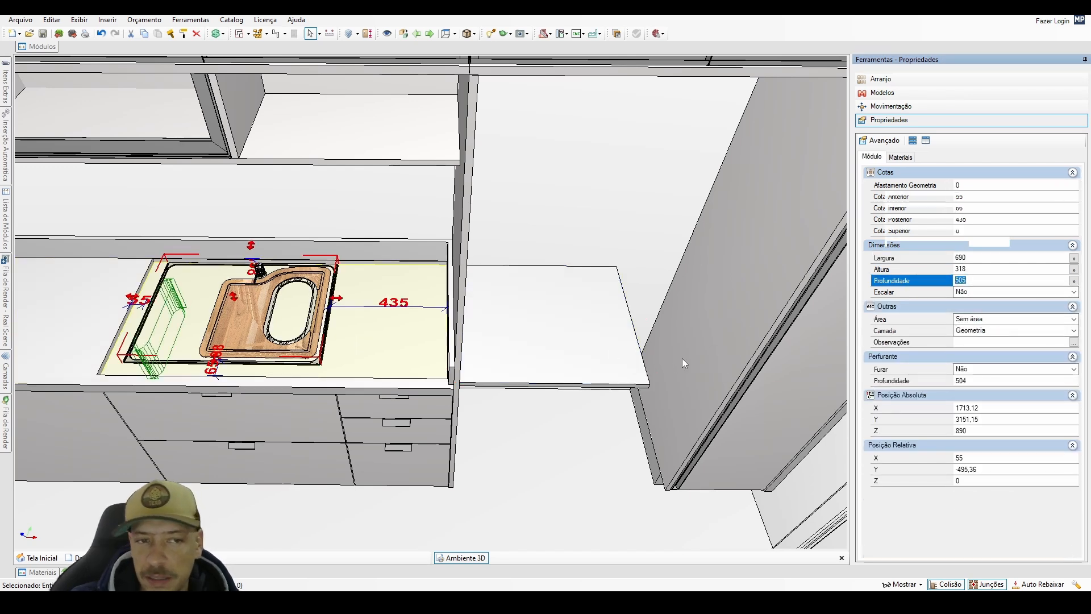
double_click(985, 283)
text(495)
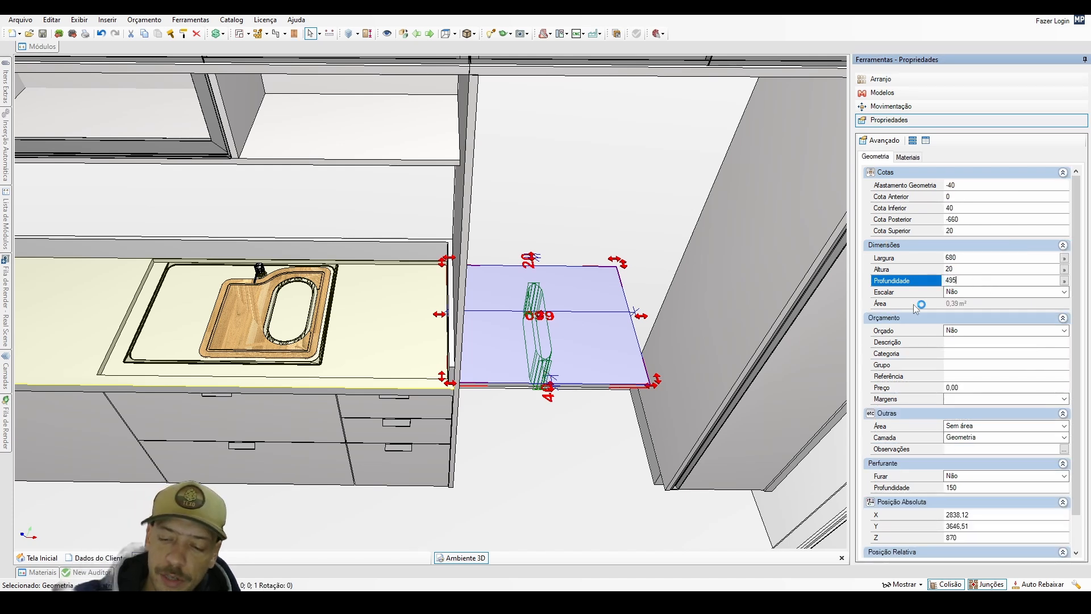
key(Return)
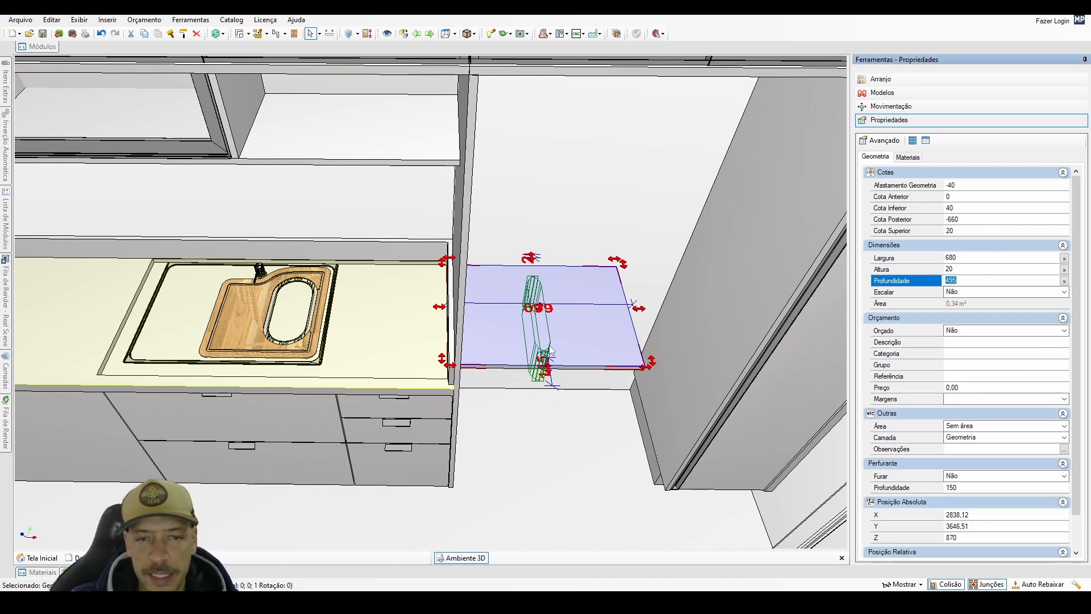
Move the 680 by 495 mm block onto the recessed countertop area and reposition it centred on the sink.
drag(550, 349, 393, 337)
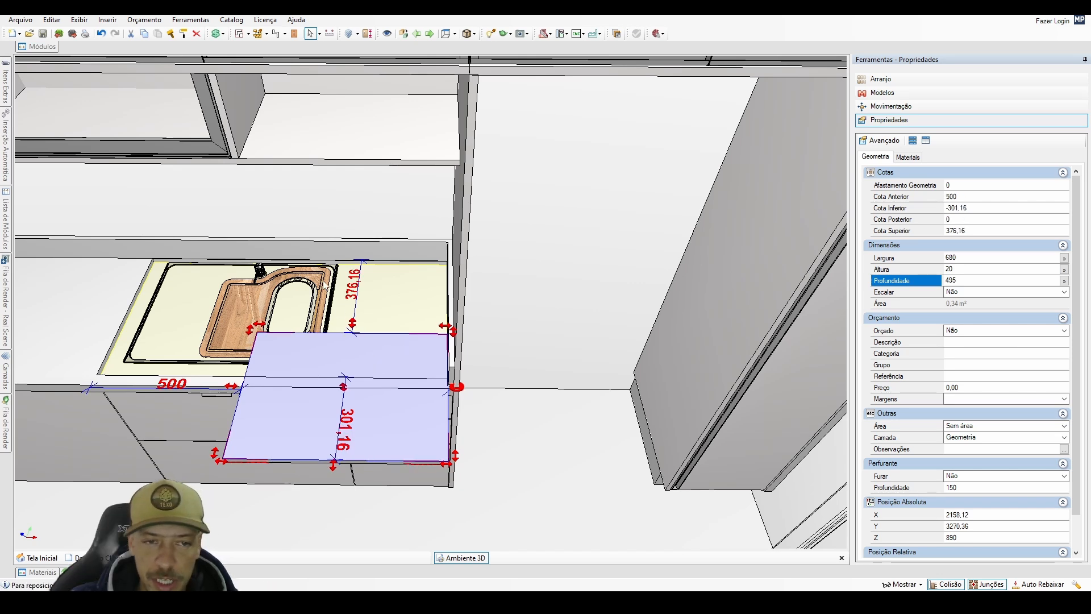
key(ctrl+r)
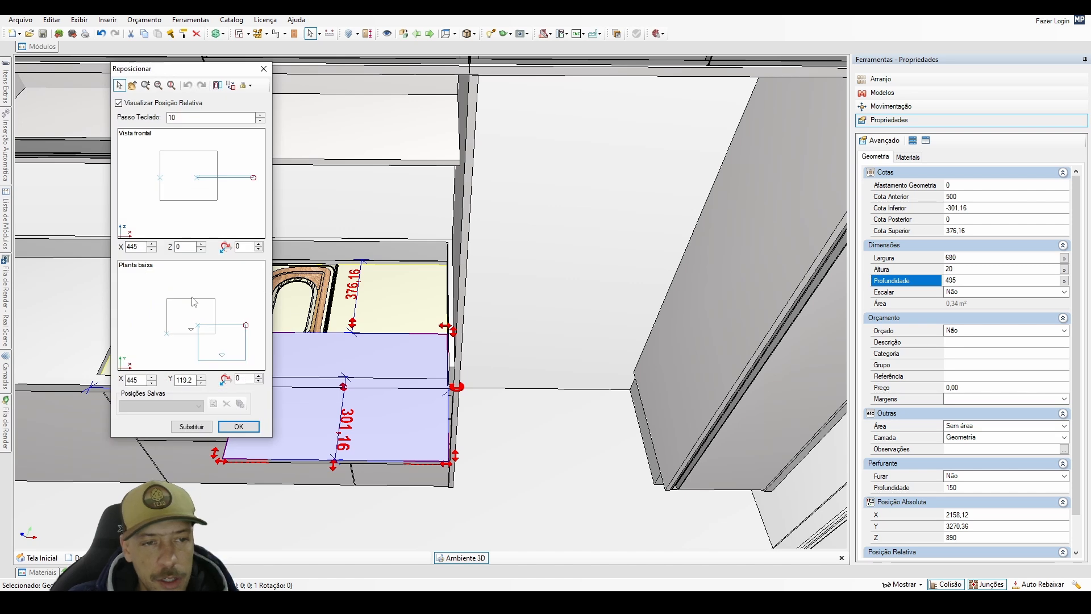
click(192, 320)
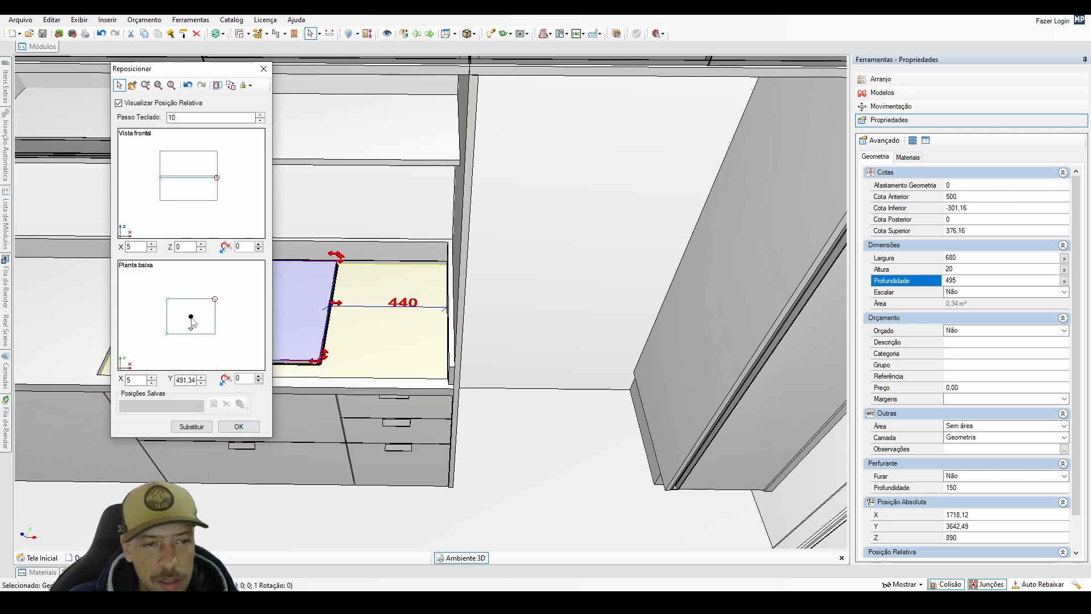
click(239, 426)
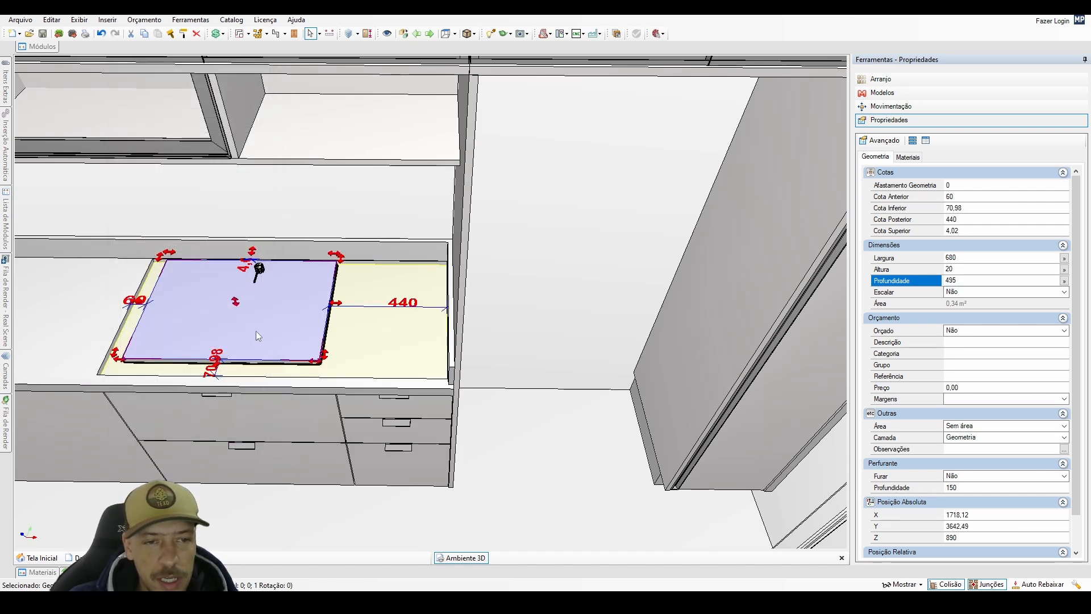
Reposition the block at Z 0 and use it to cut the sink opening through the recessed countertop block.
key(ctrl+r)
key(Tab)
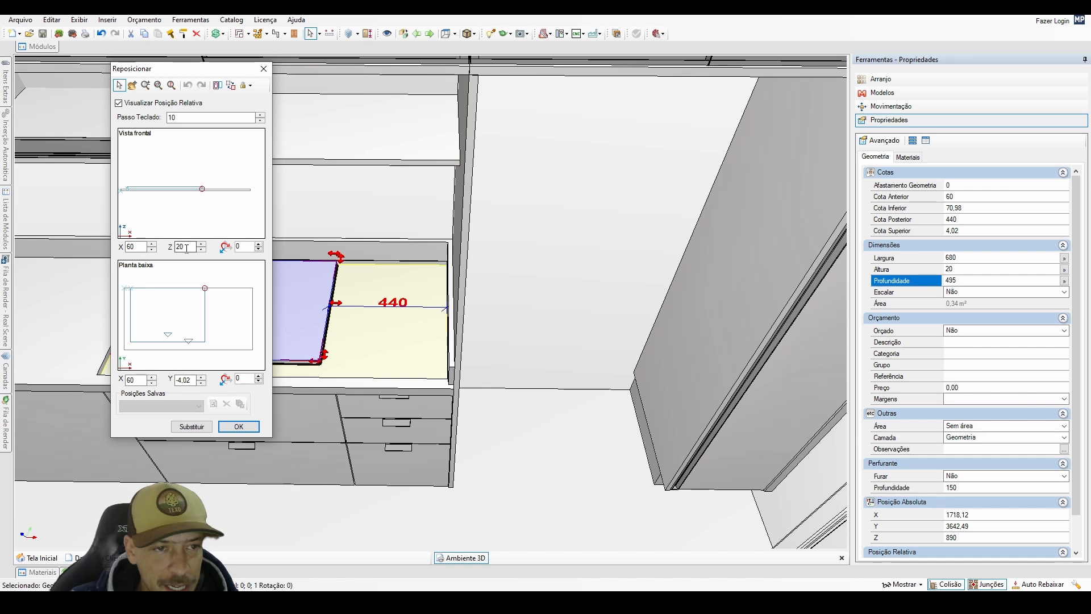
text(0)
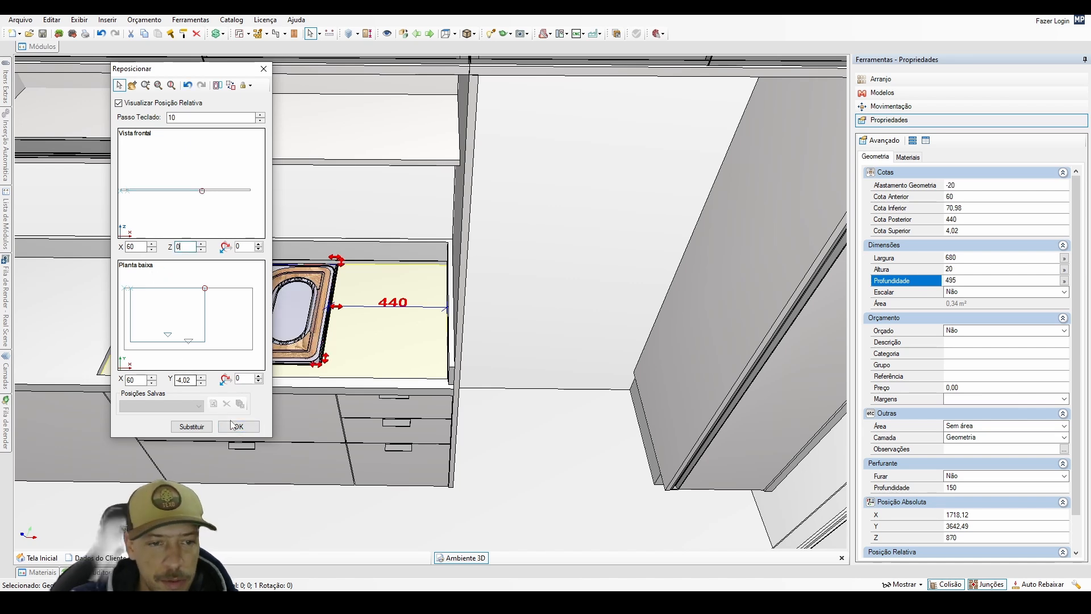
click(237, 427)
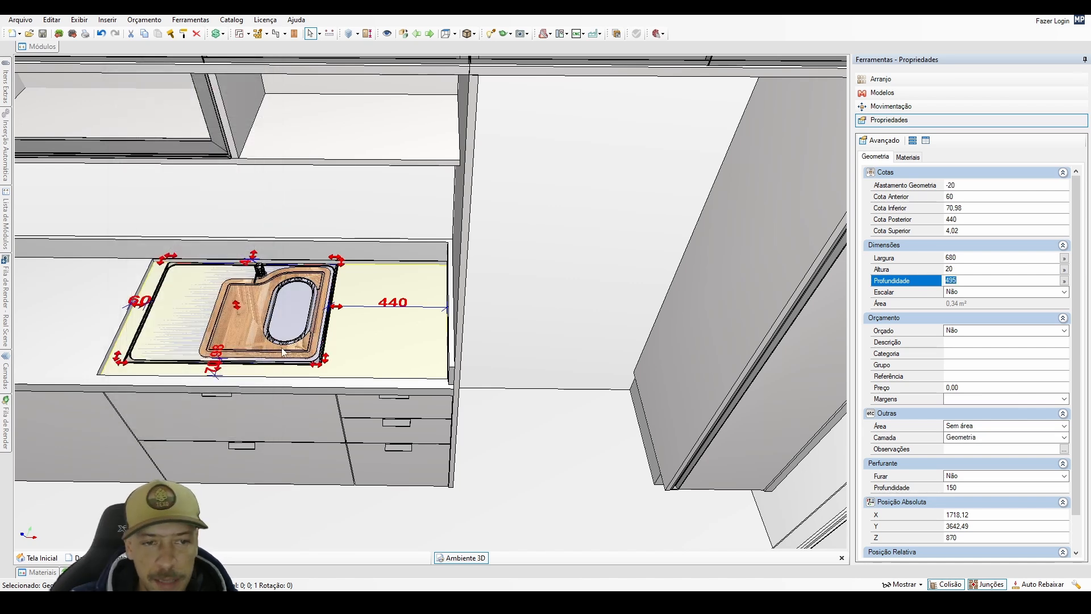
right_click(295, 315)
click(358, 539)
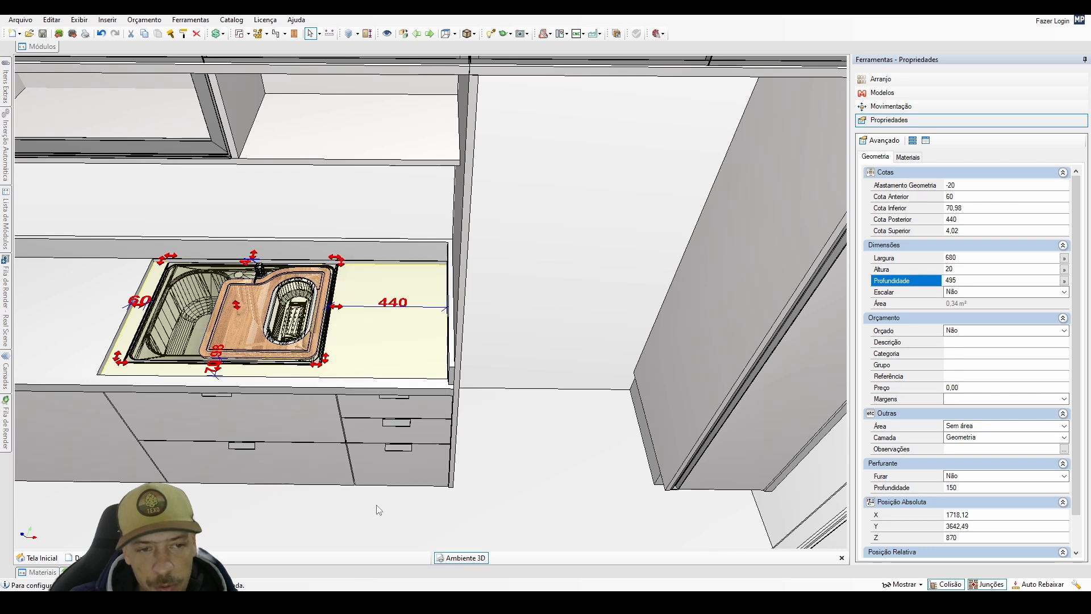
Assign the 680 by 495 mm cutting block to the OCULTOS layer and check the cut-out and layer list.
click(972, 438)
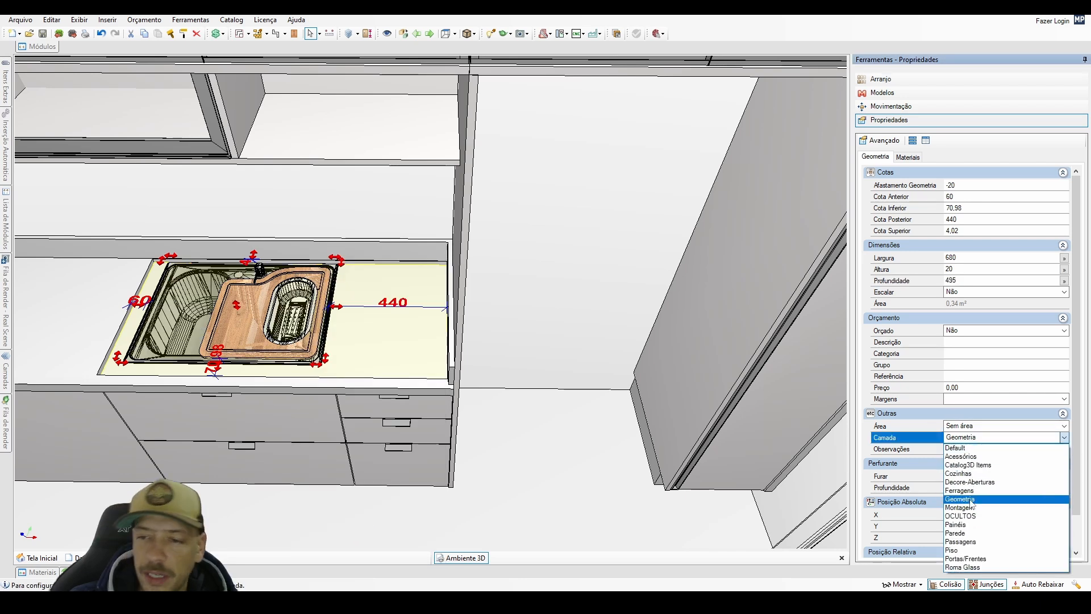
click(968, 516)
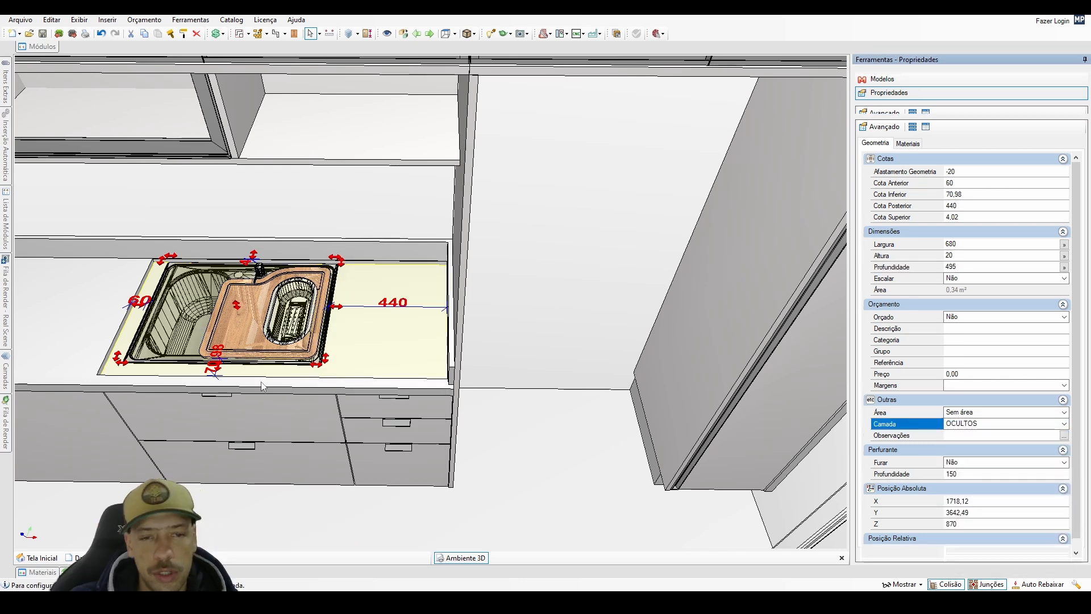
click(341, 511)
middle_drag(341, 511, 192, 244)
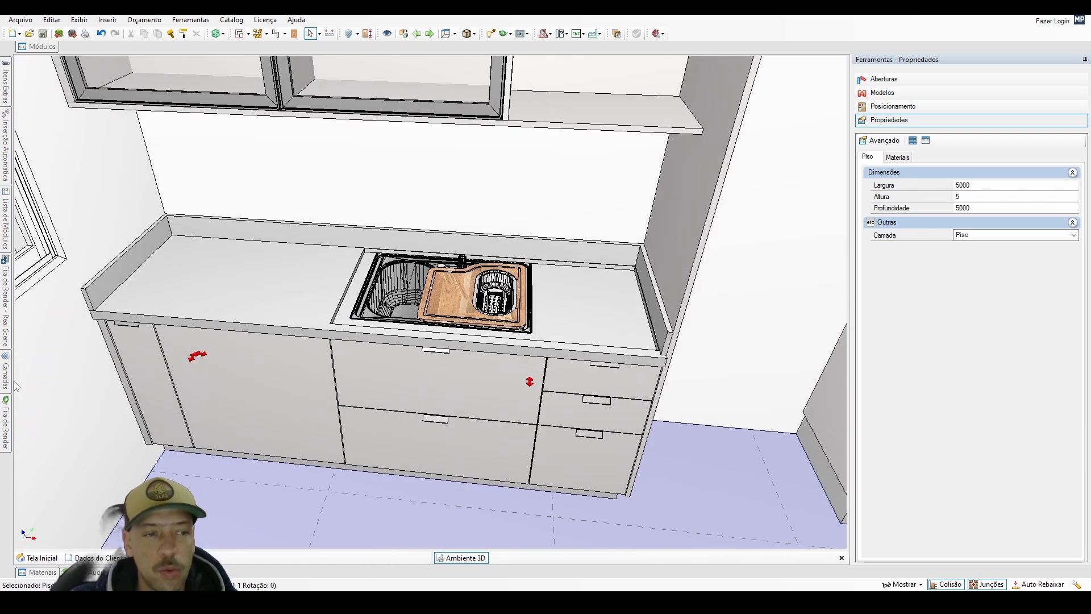
mouse_move(6, 375)
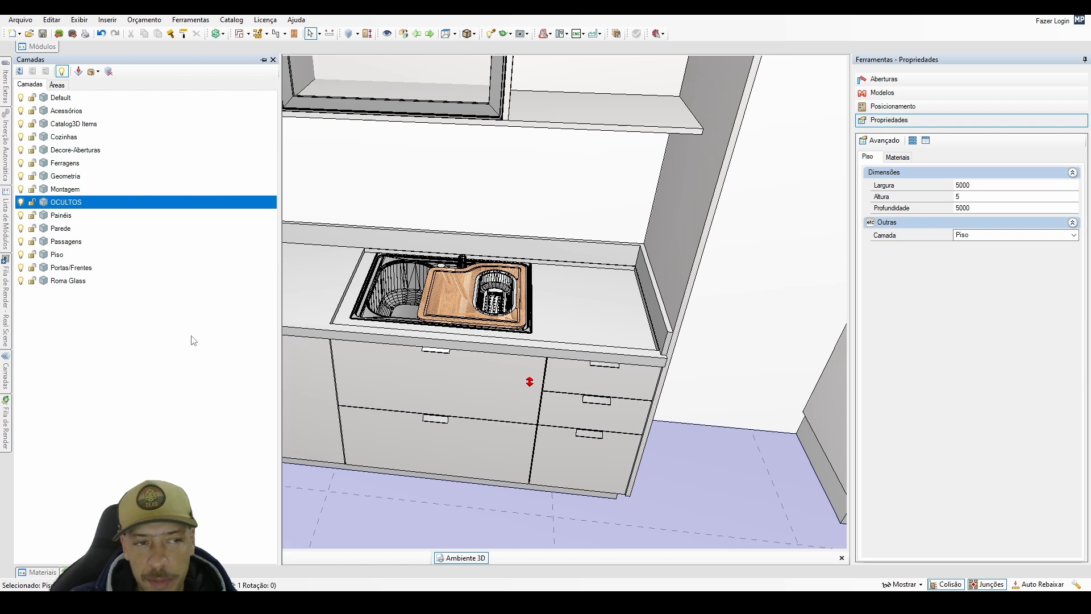
scroll(397, 295, up, 2)
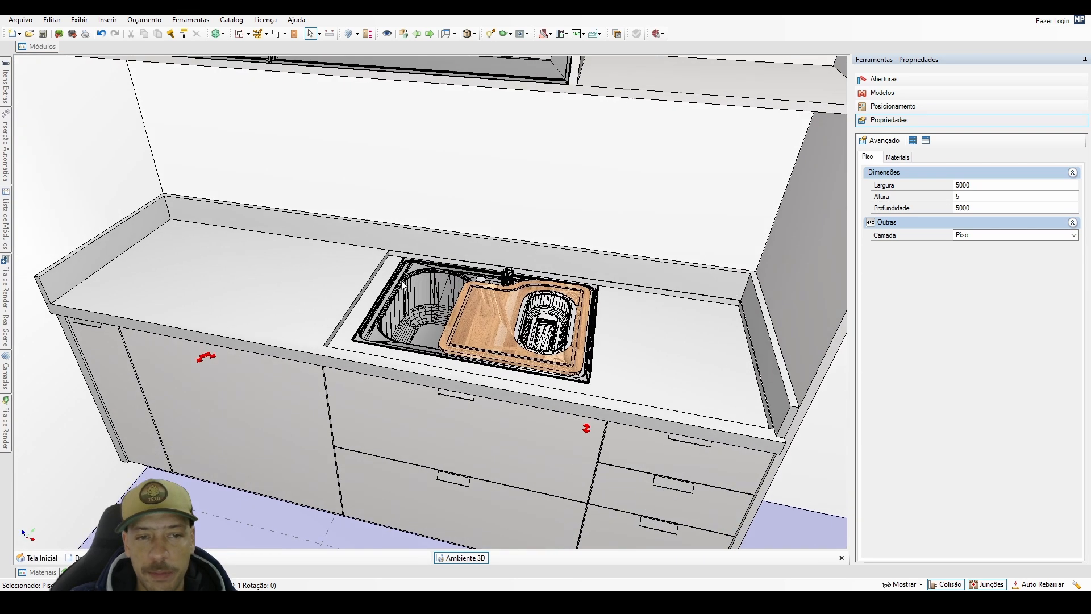
scroll(533, 371, down, 2)
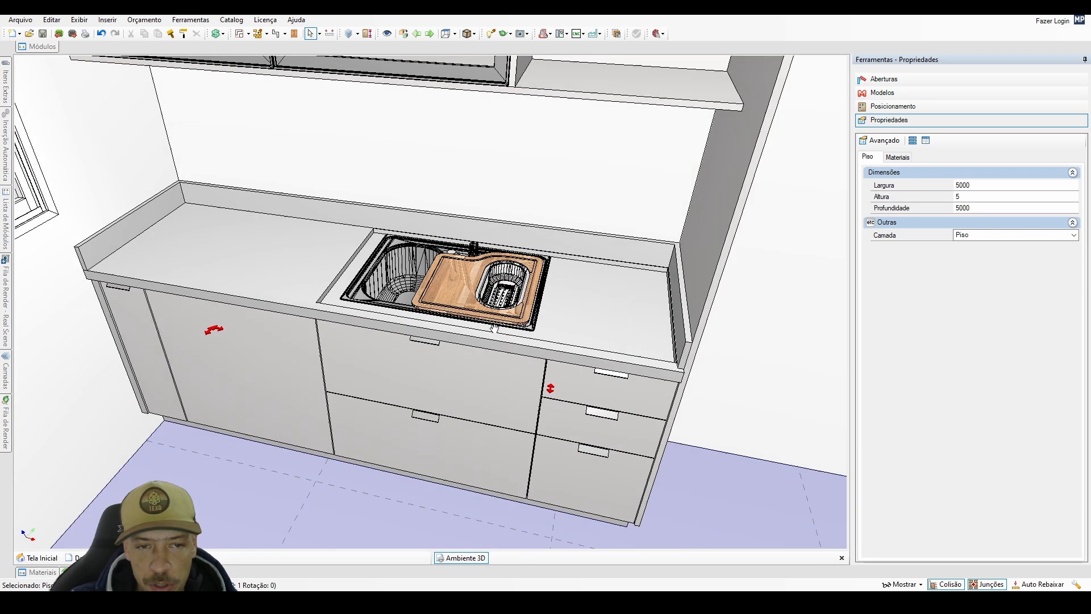
Select all items in the environment and toggle their visibility to reveal the hidden solids on the countertop.
click(500, 349)
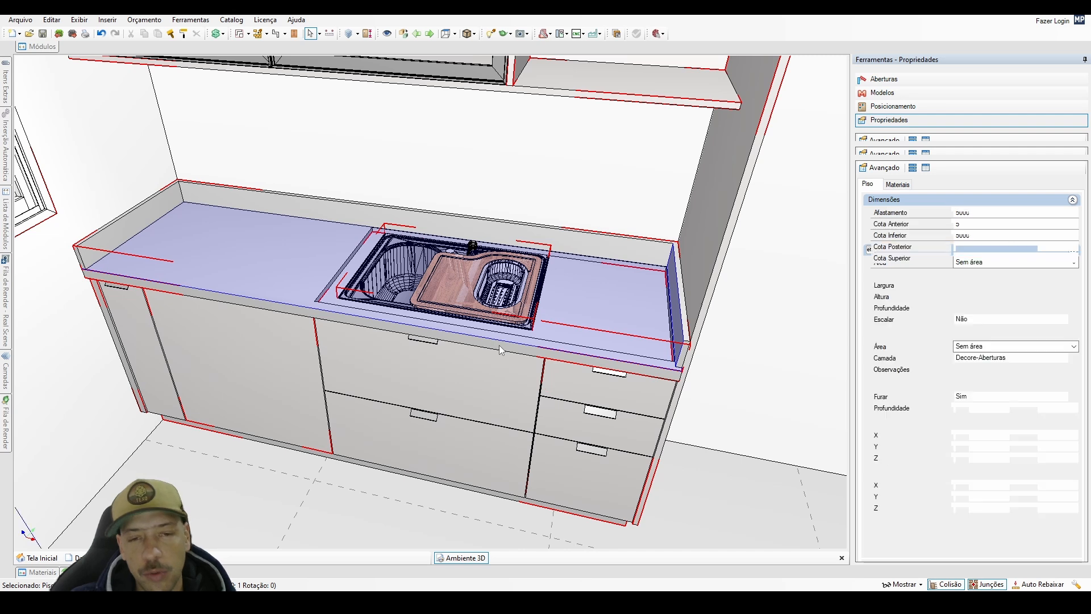
key(space)
key(space)
key(space)
key(space)
key(space)
key(space)
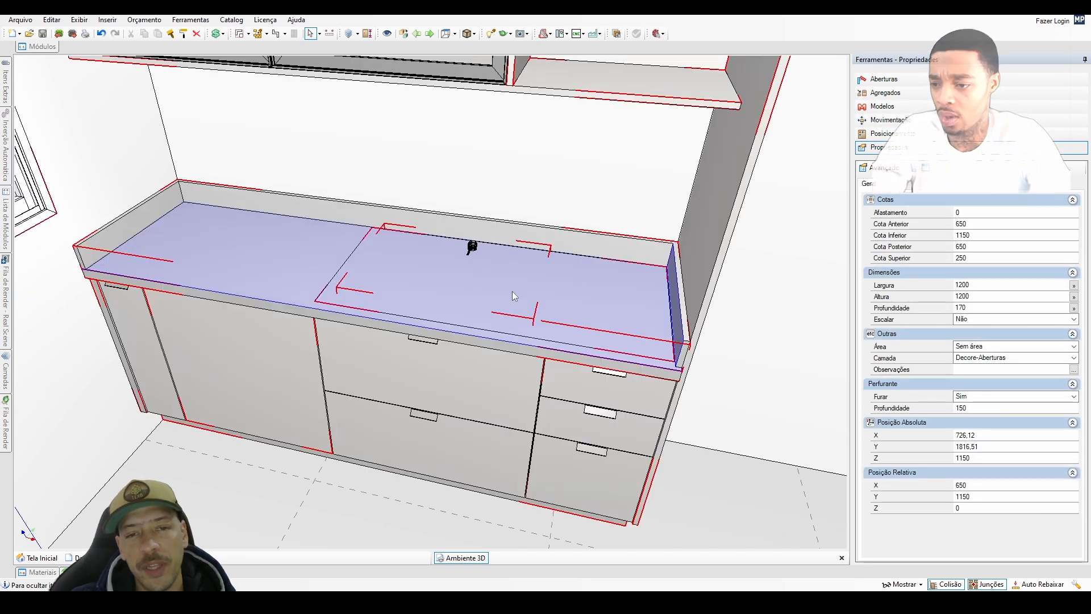
Assign the revealed 1180 by 570 mm cutting block to the OCULTOS layer and switch that layer off.
click(523, 295)
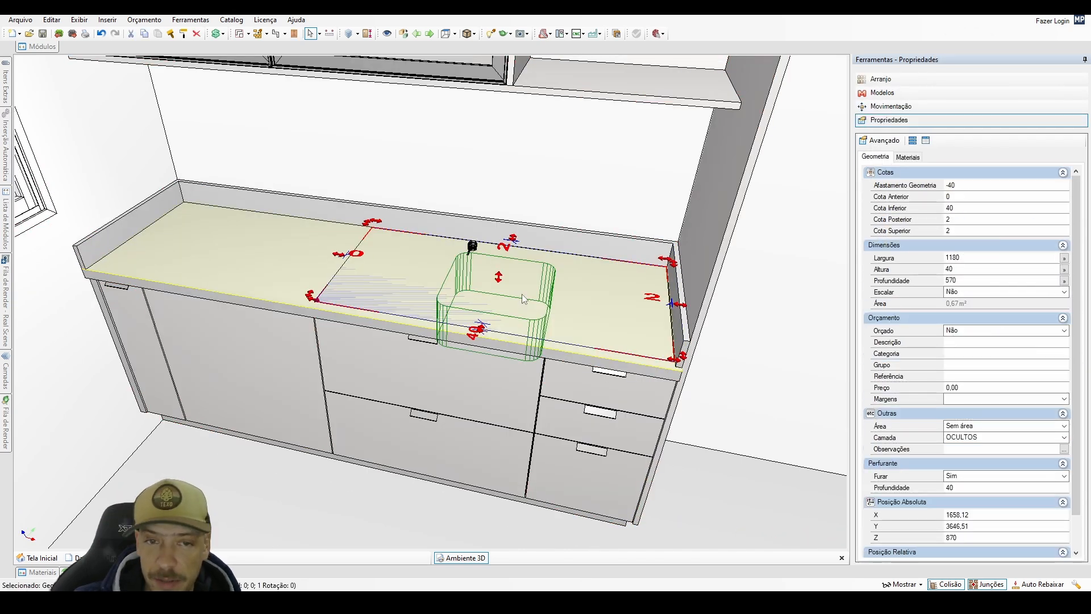
click(981, 439)
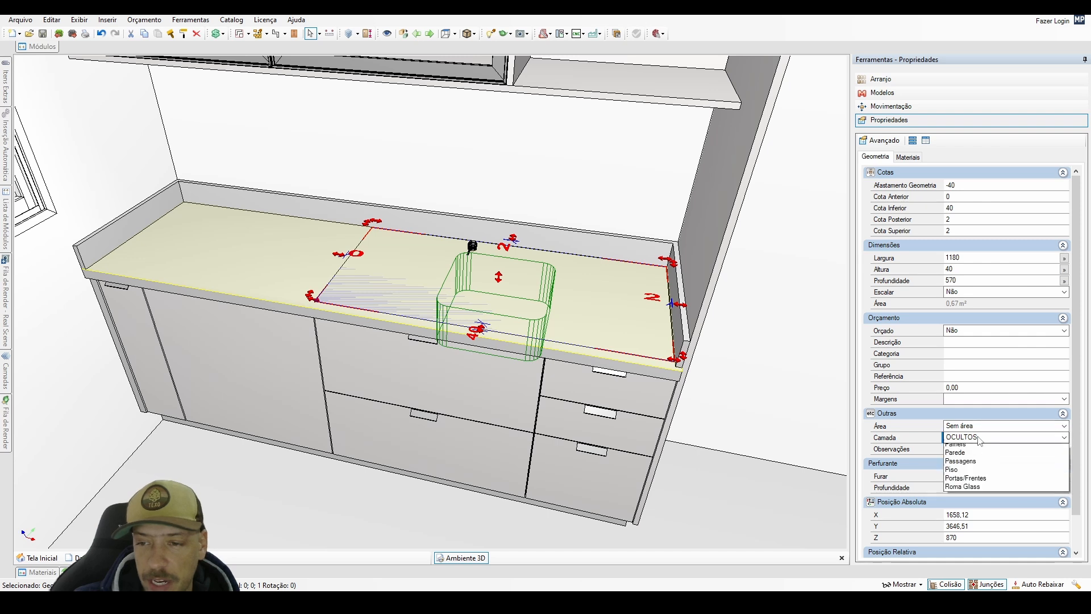
click(976, 516)
click(6, 375)
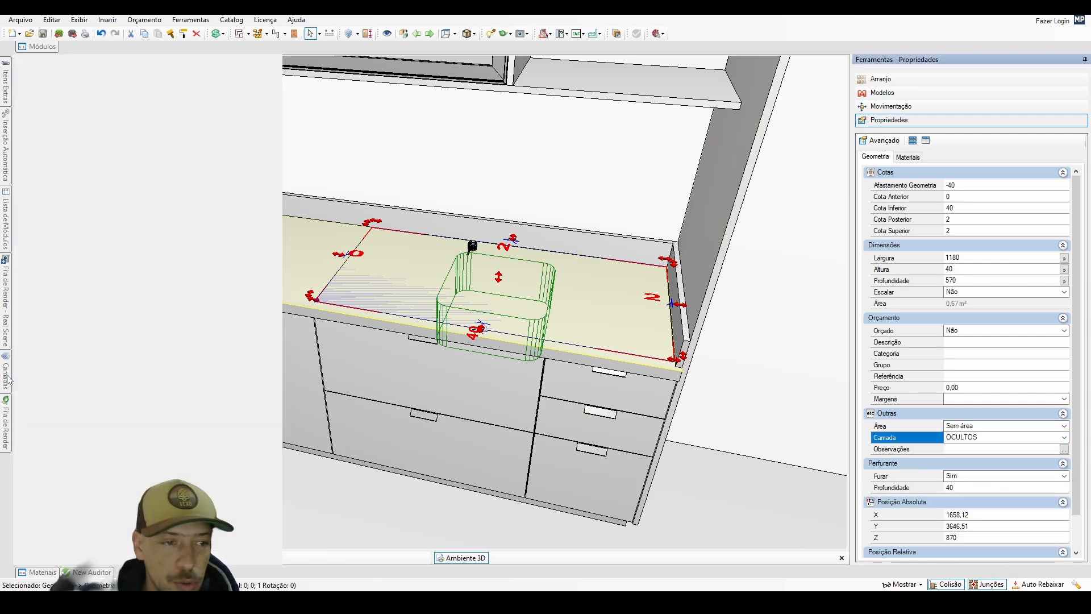
click(21, 206)
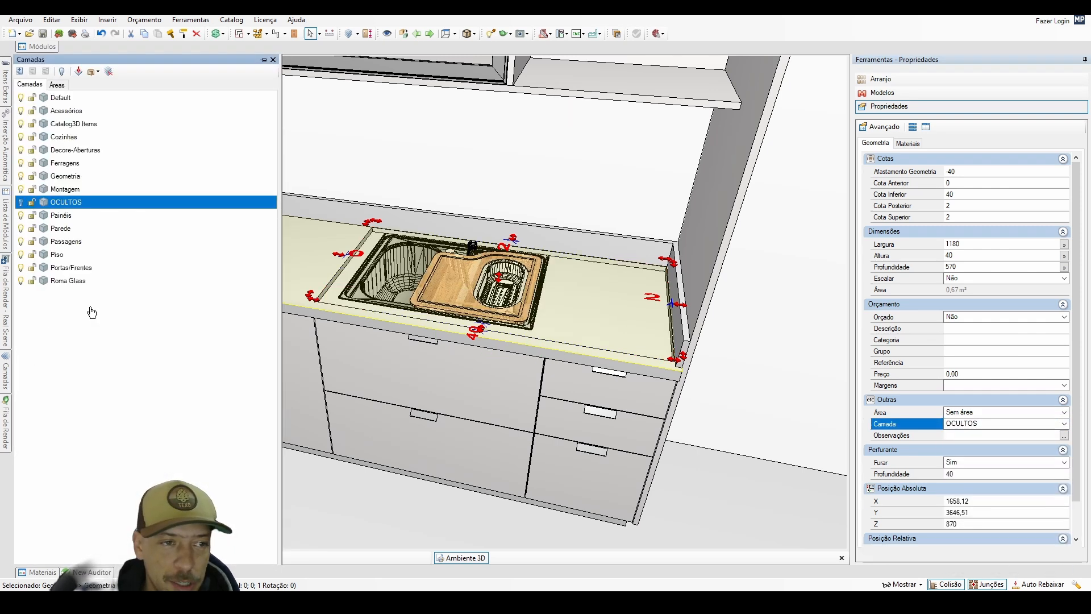
Select everything in the environment to check the countertop for cutting blocks that are still visible, and clear the selection.
click(370, 524)
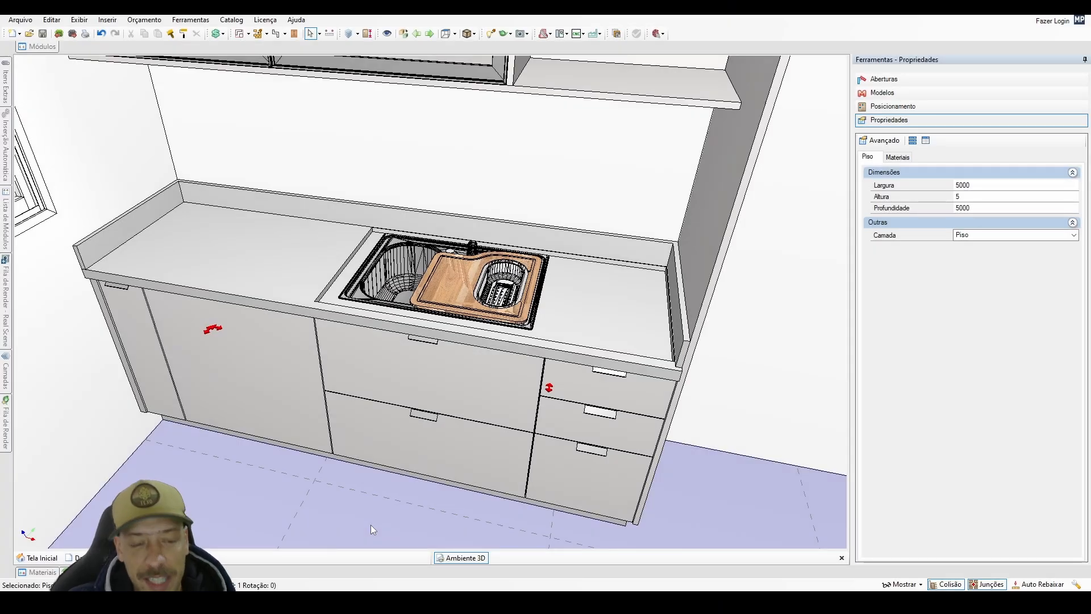
key(ctrl+a)
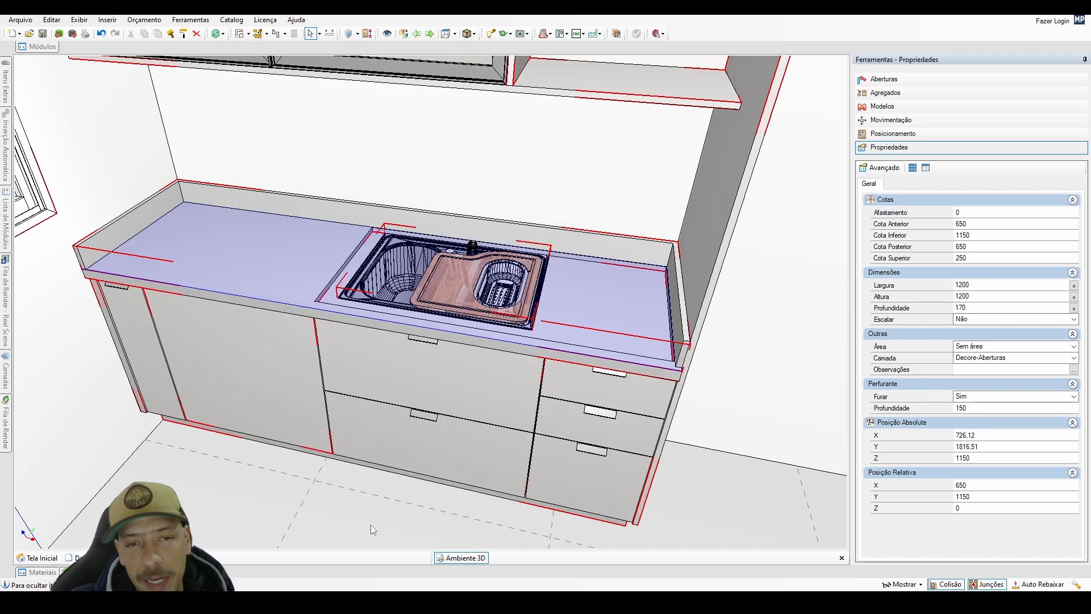
click(377, 497)
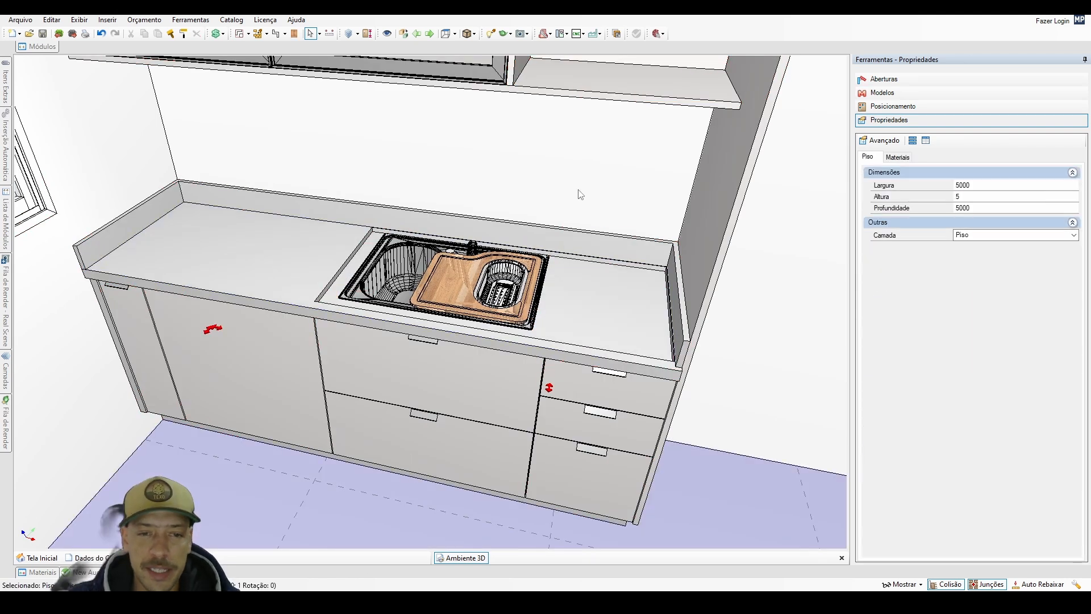
Face the sink wall and set the door model (Portas) for the whole environment to Reta.
click(578, 190)
double_click(579, 189)
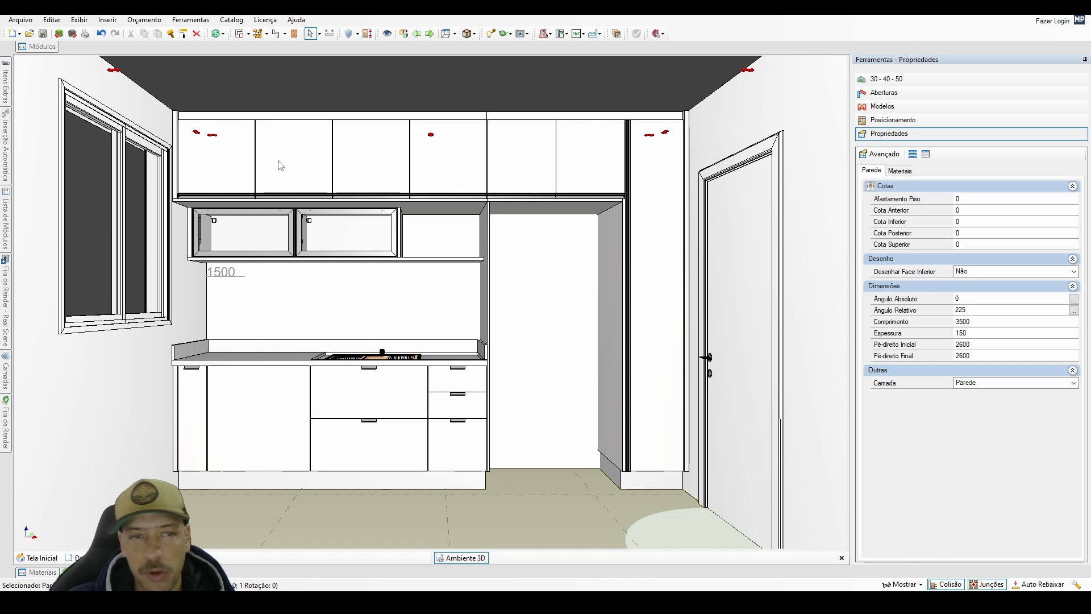
click(901, 110)
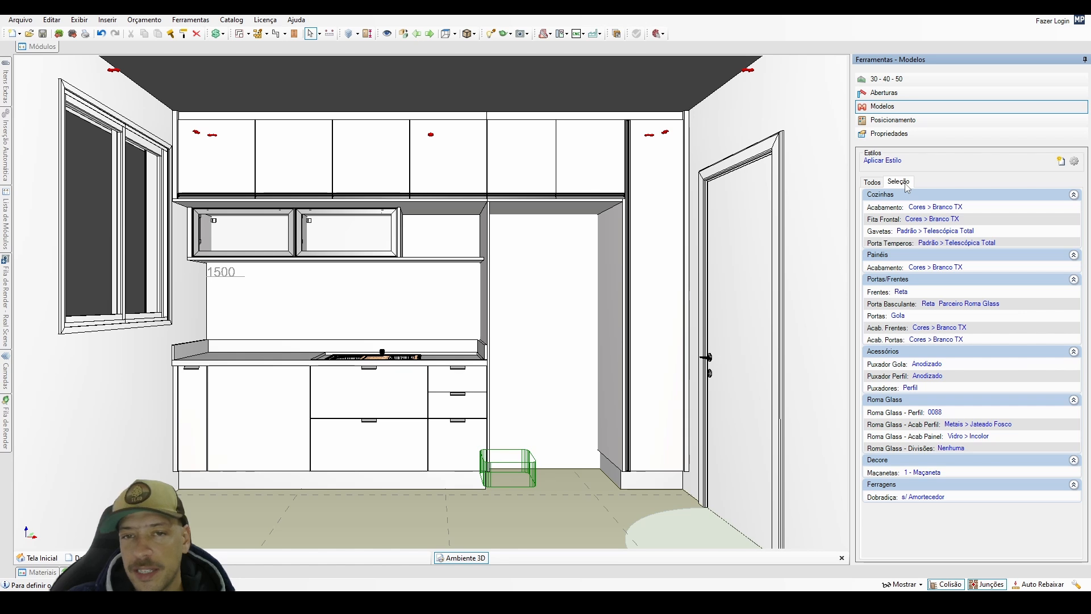
click(288, 158)
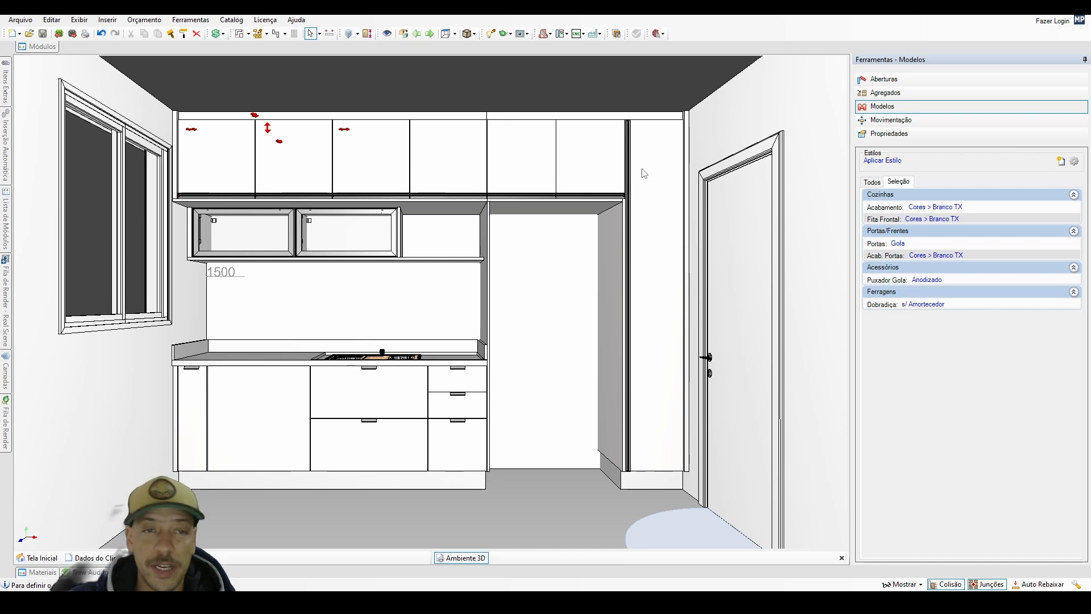
click(558, 513)
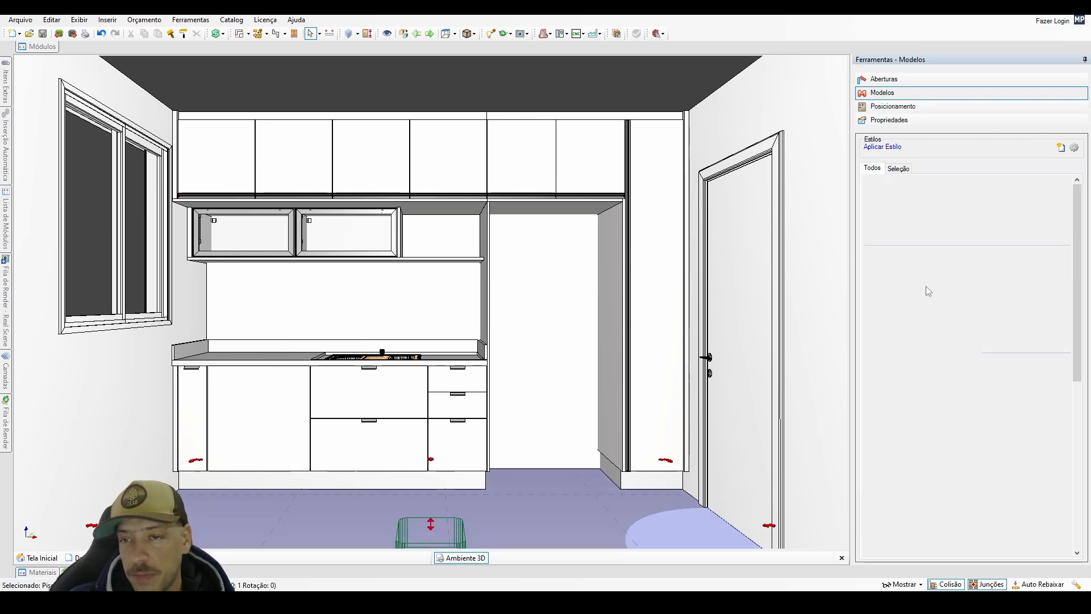
click(898, 302)
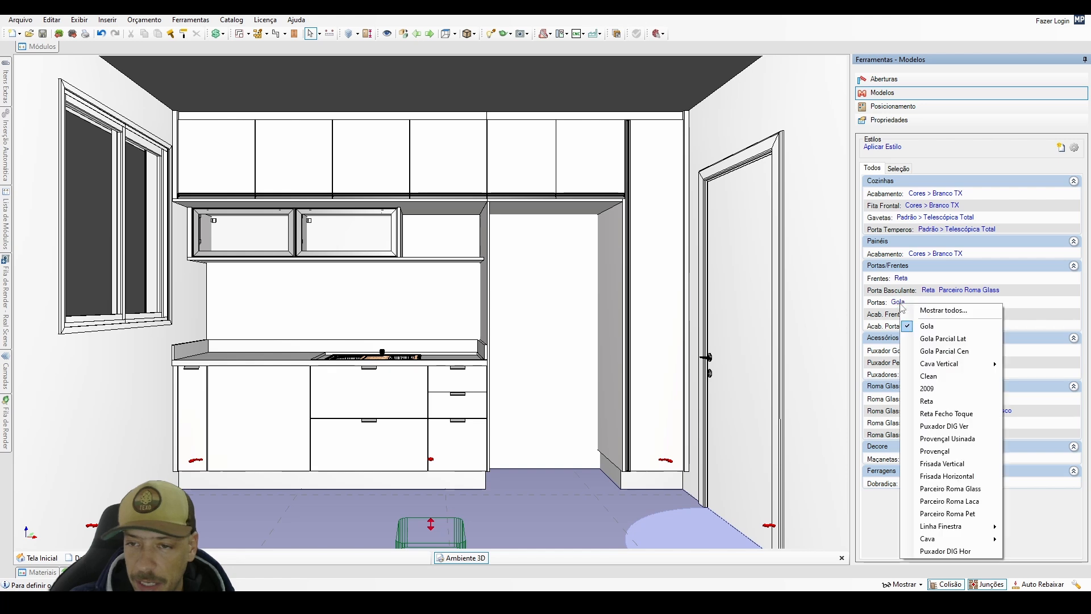
click(942, 402)
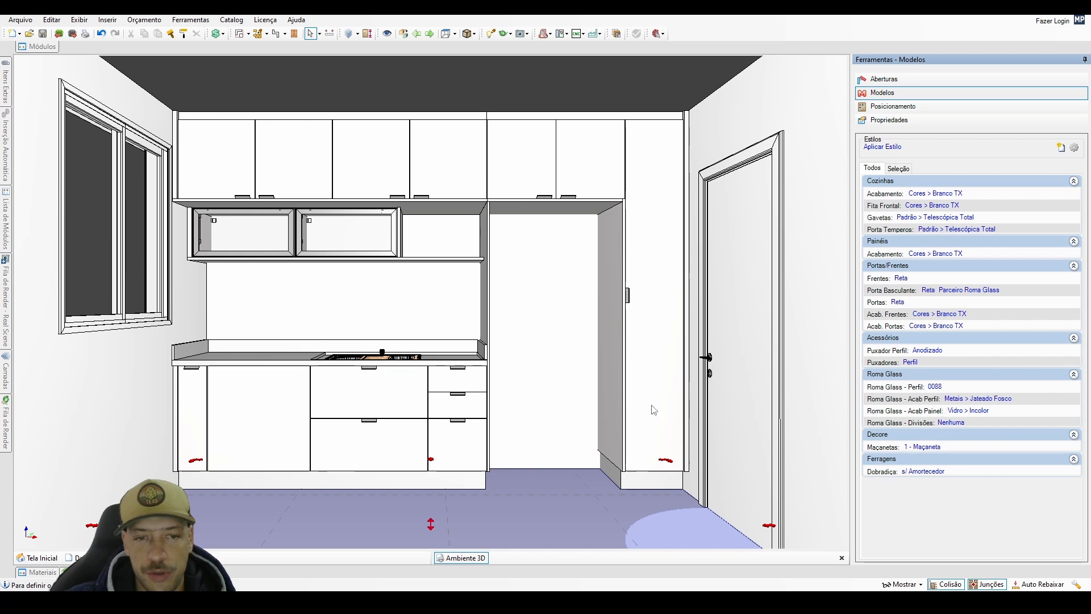
Select the base cabinet without a handle between the narrow end cabinet and the drawers under the sink.
scroll(521, 404, up, 3)
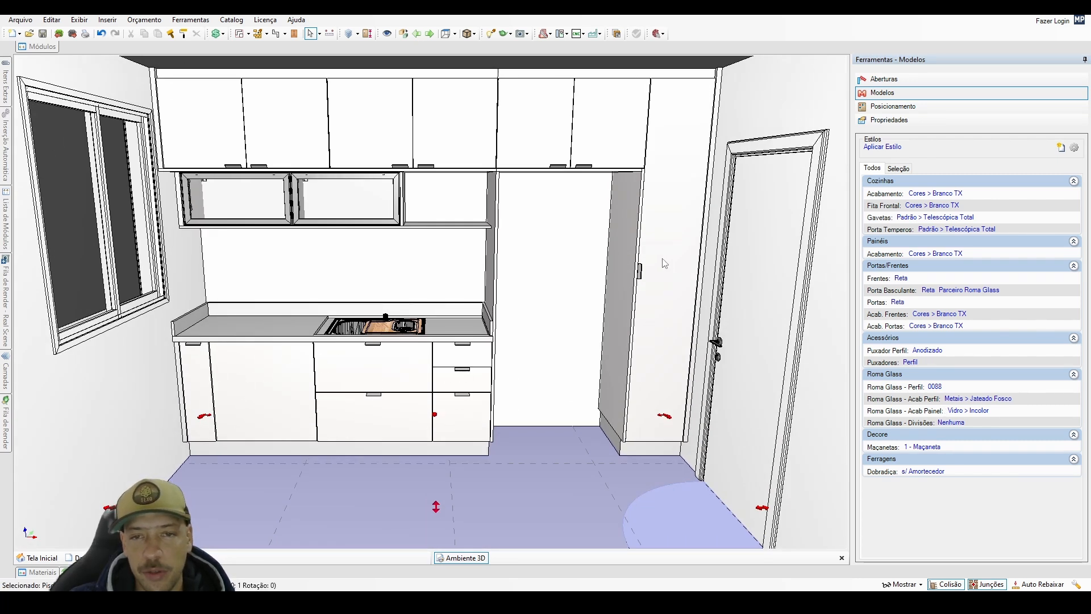
scroll(659, 298, up, 3)
click(166, 430)
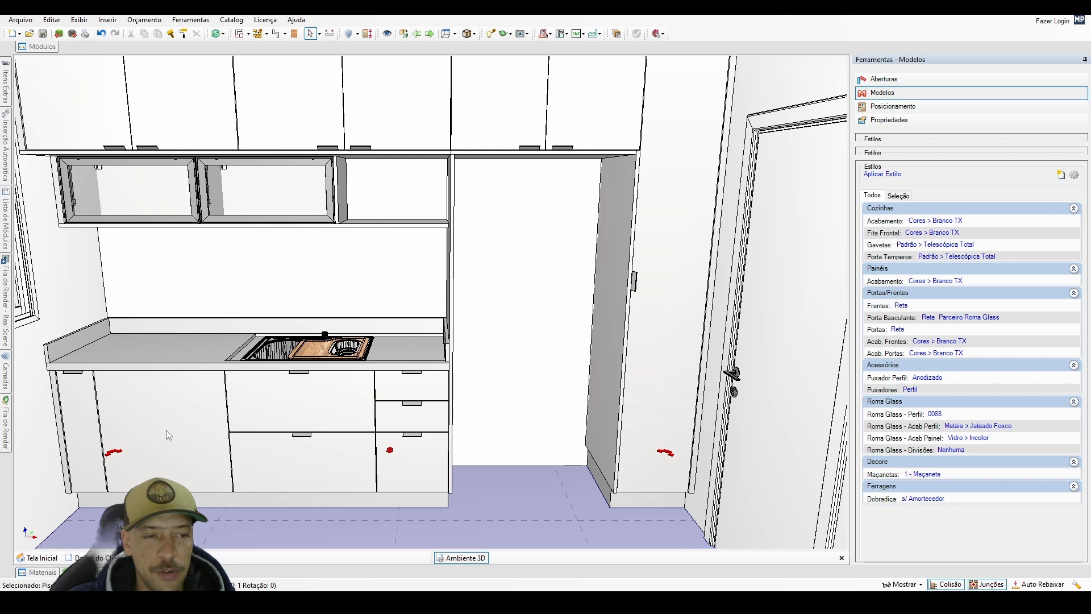
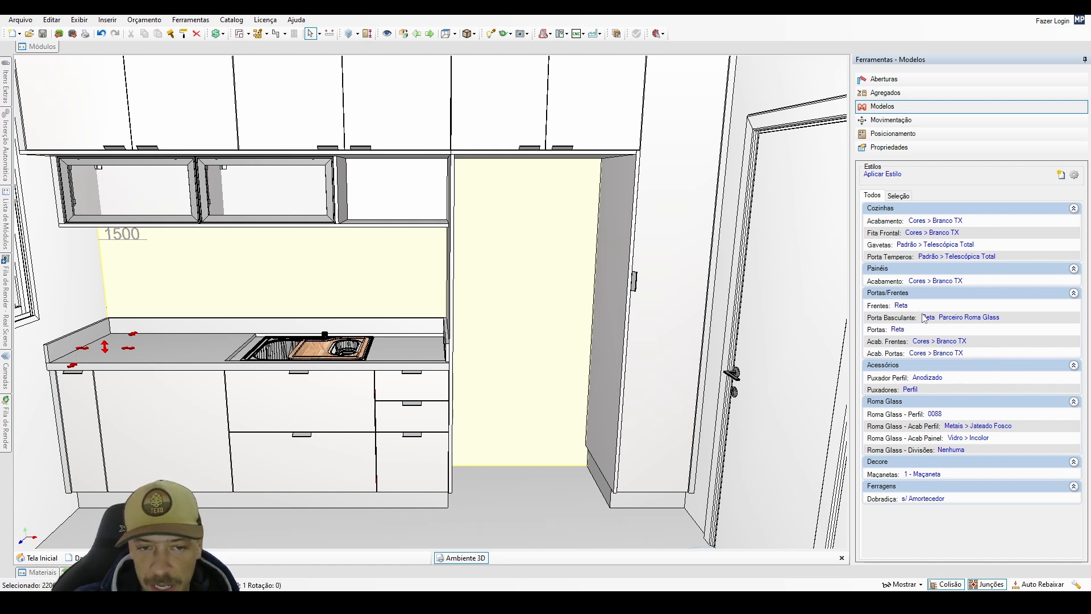
Limit the model settings to the current selection and set the lower and tall cabinets' Frentes model to Clean.
click(900, 197)
middle_drag(522, 368, 534, 373)
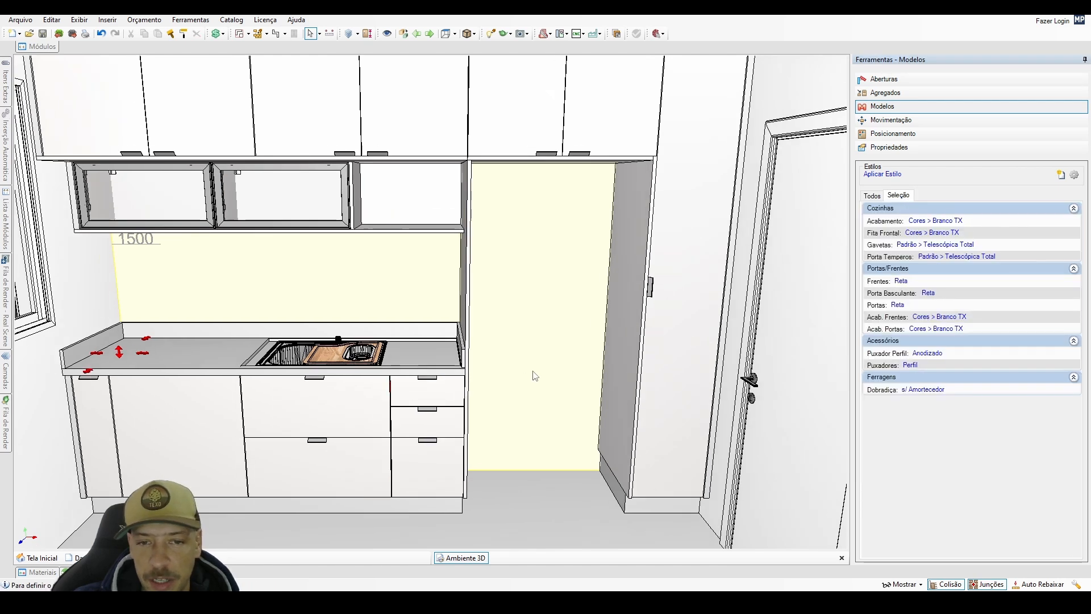
key(space)
key(space)
key(space)
key(space)
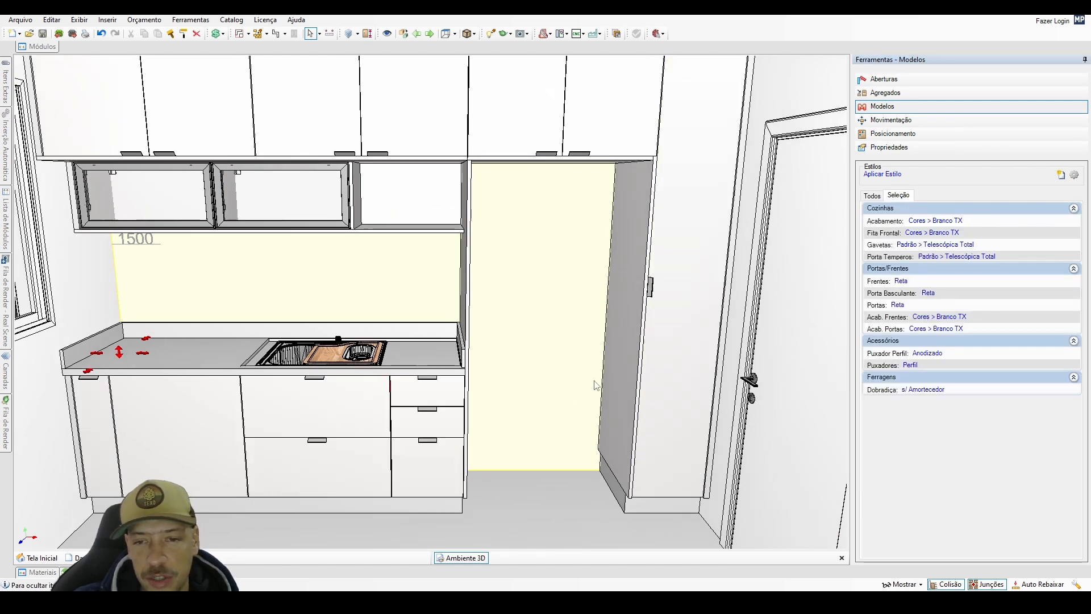
click(903, 281)
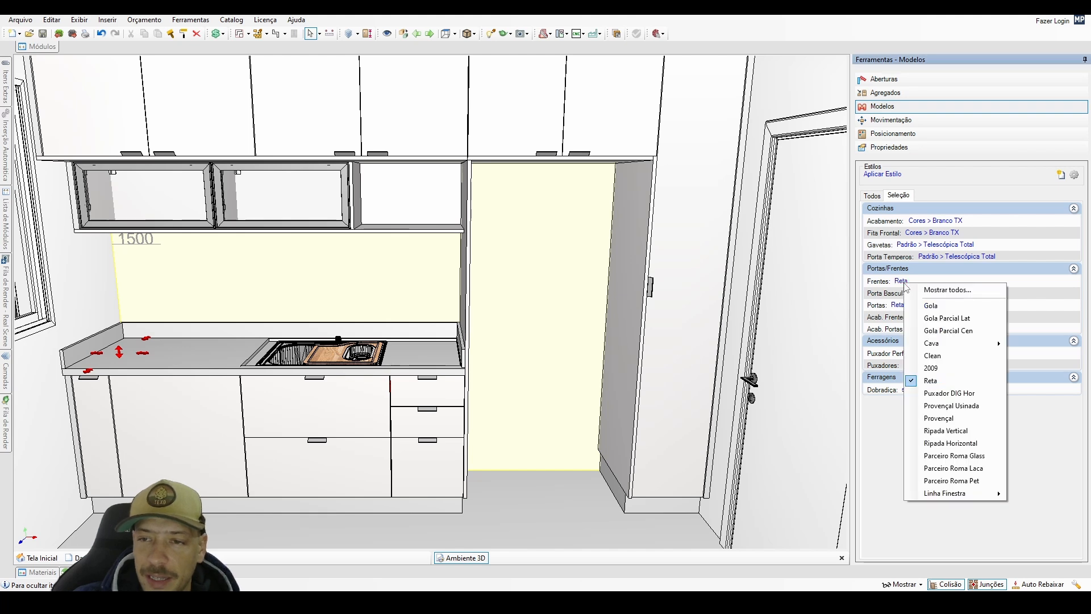
click(945, 356)
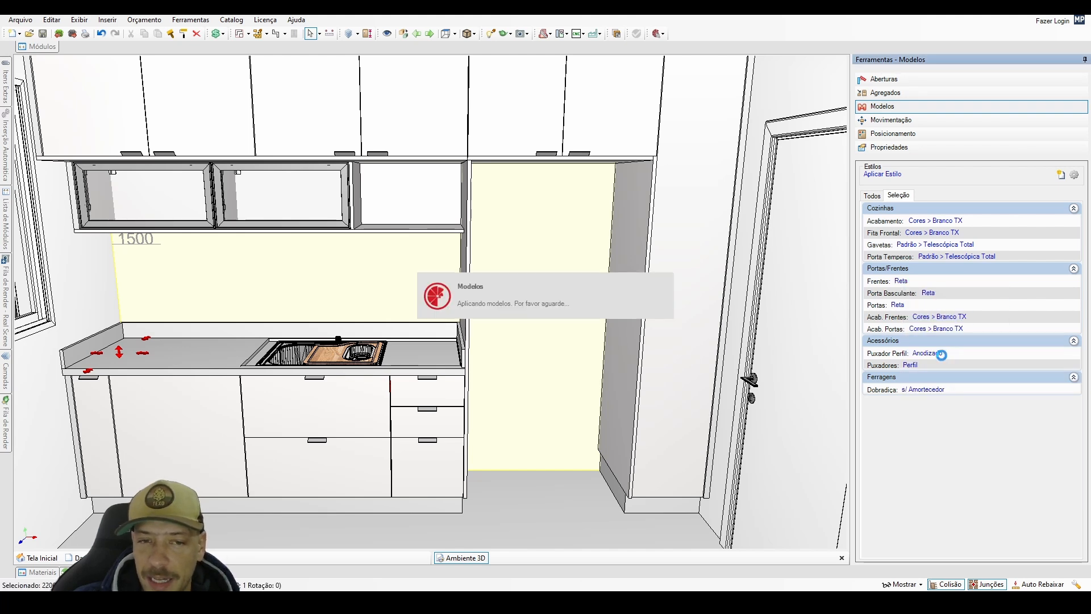
Hide the countertop to examine the drawer fronts' Clean profiles from above, and make the countertop visible again.
scroll(464, 414, up, 3)
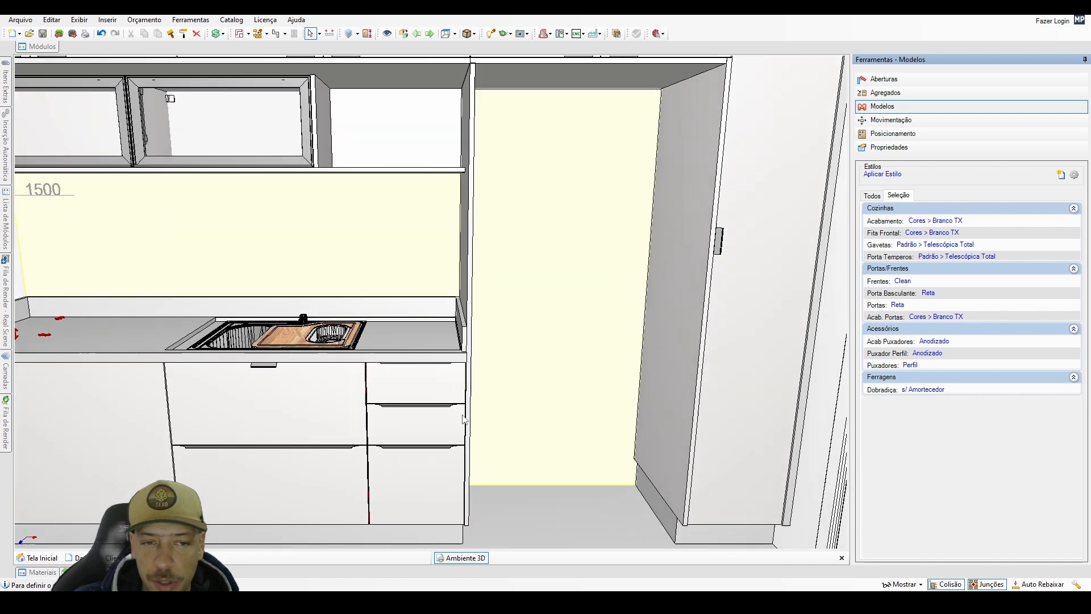
middle_drag(464, 414, 492, 483)
scroll(484, 421, up, 4)
click(455, 263)
key(ctrl+i)
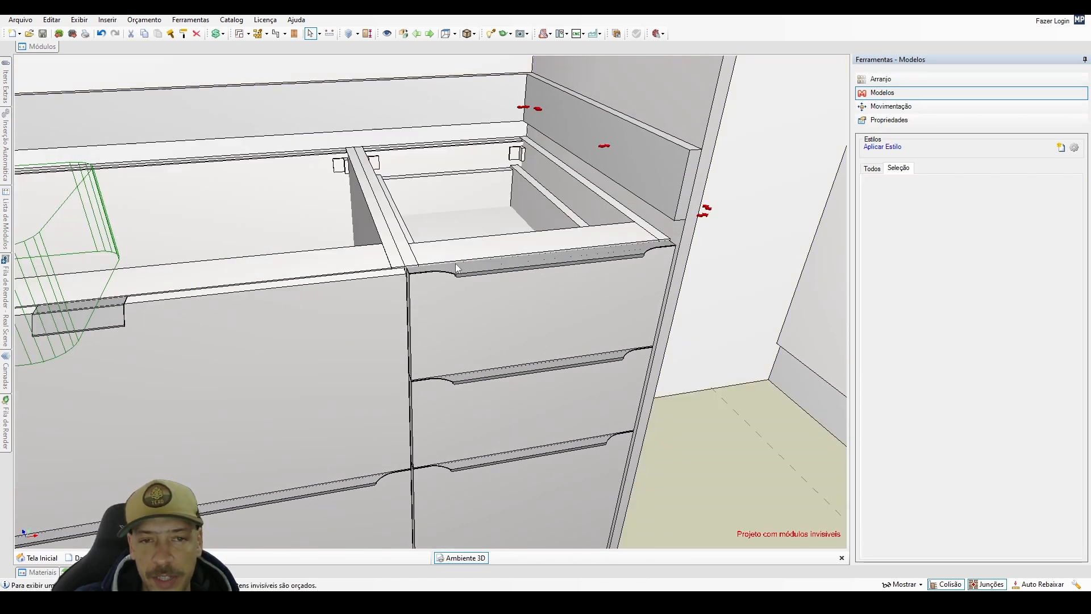
middle_drag(455, 263, 427, 324)
middle_drag(245, 342, 469, 341)
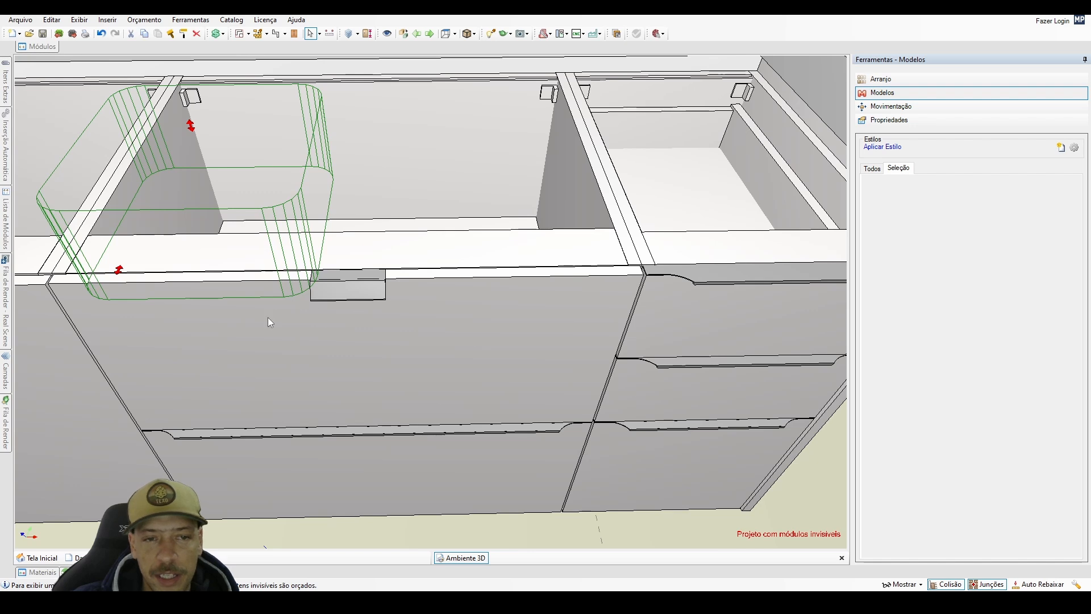
key(ctrl+i)
scroll(471, 366, down, 5)
scroll(663, 356, down, 4)
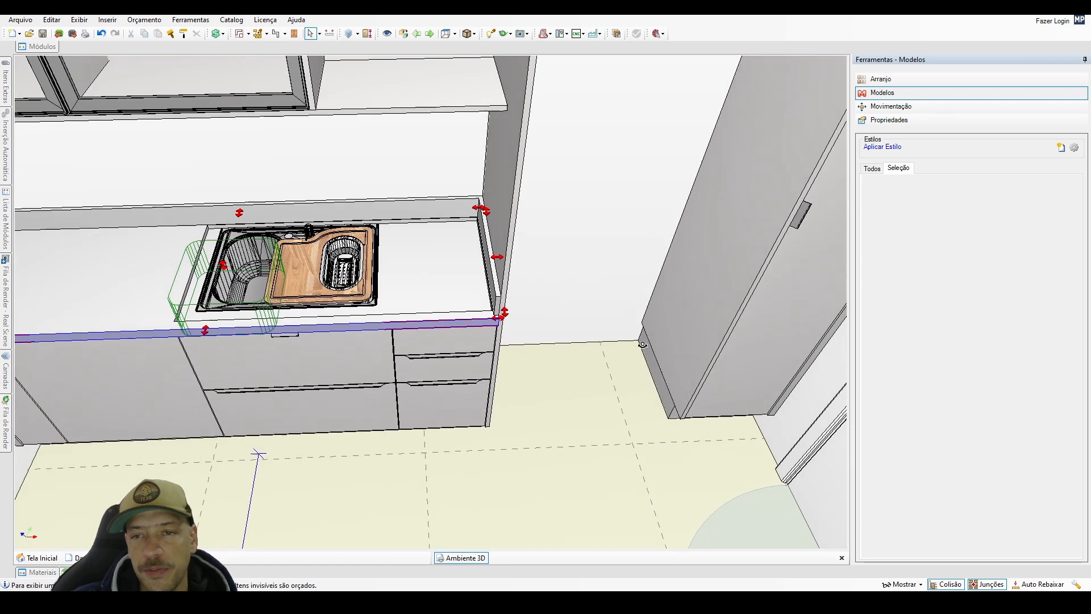
Set both the Porta Basculante and Portas models of the selected lower and tall cabinets to Clean.
middle_drag(722, 370, 739, 341)
click(330, 292)
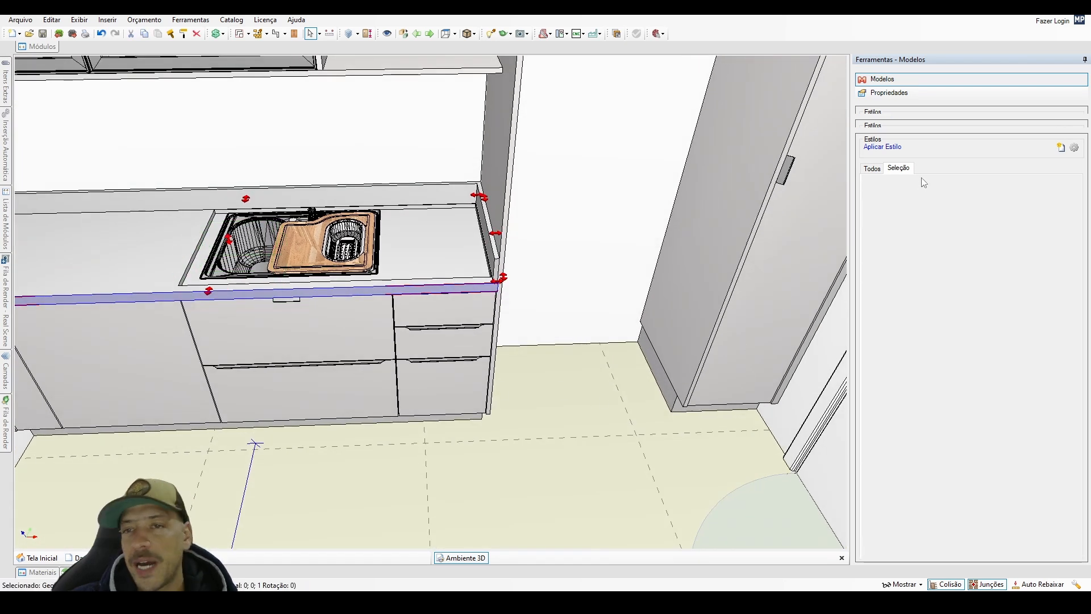
click(603, 399)
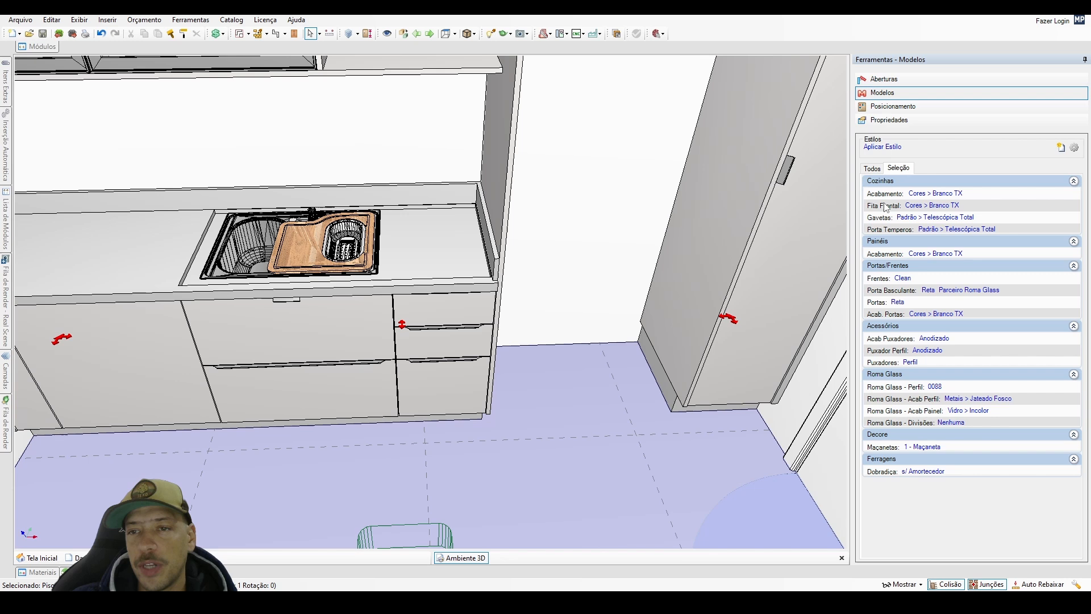
click(882, 168)
scroll(723, 314, down, 3)
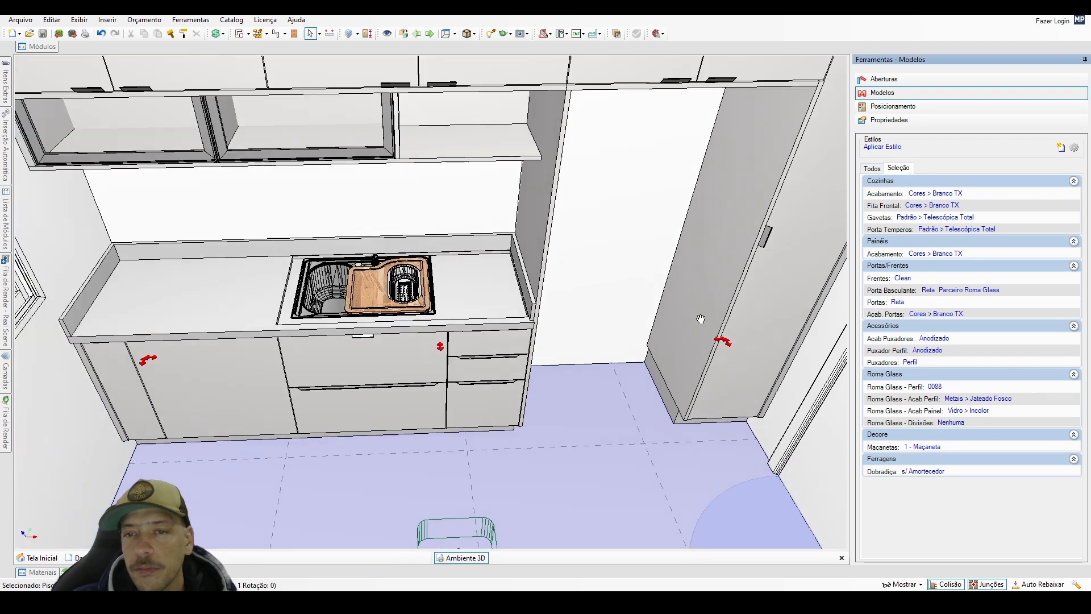
middle_drag(699, 316, 743, 291)
click(395, 360)
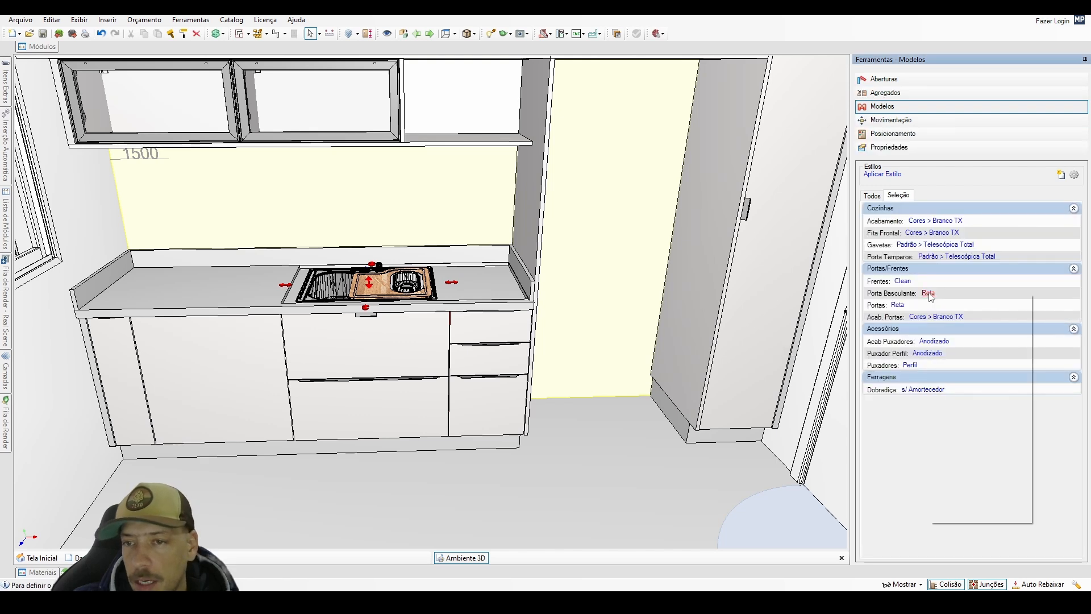
click(928, 293)
click(962, 370)
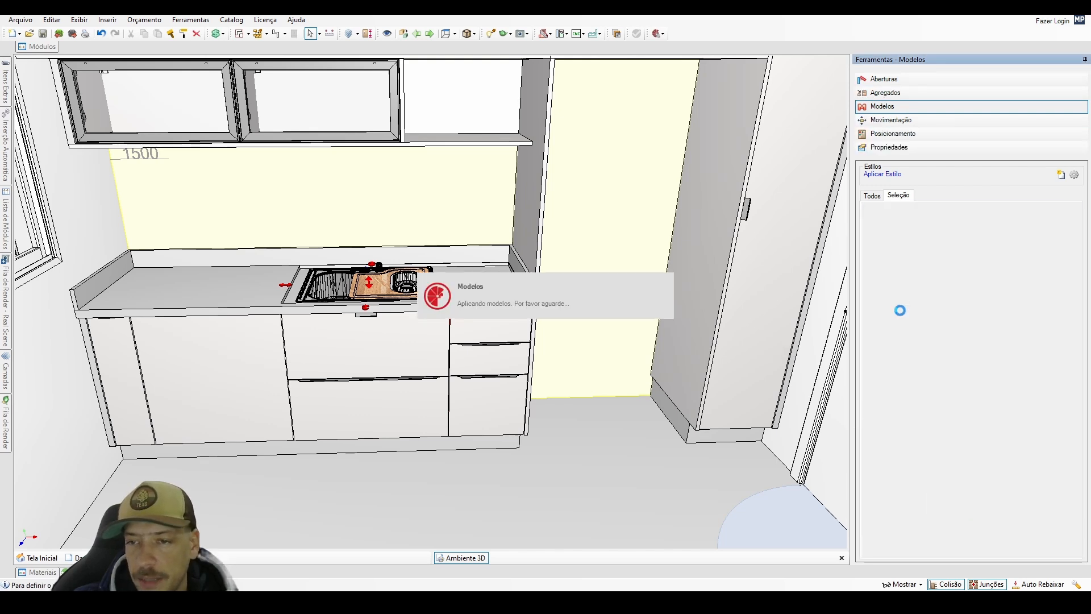
click(899, 305)
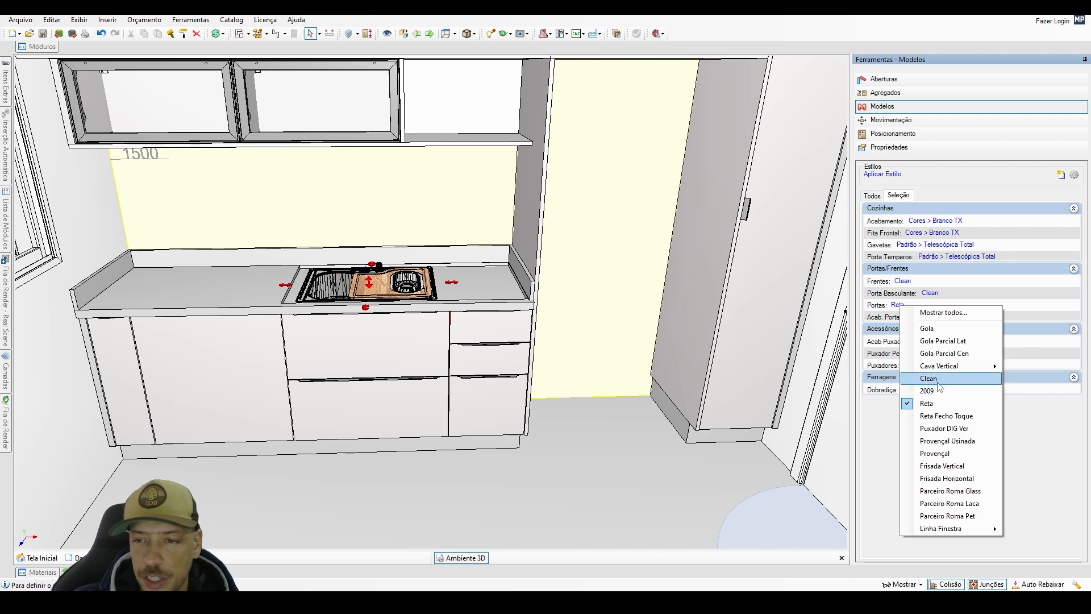
click(935, 381)
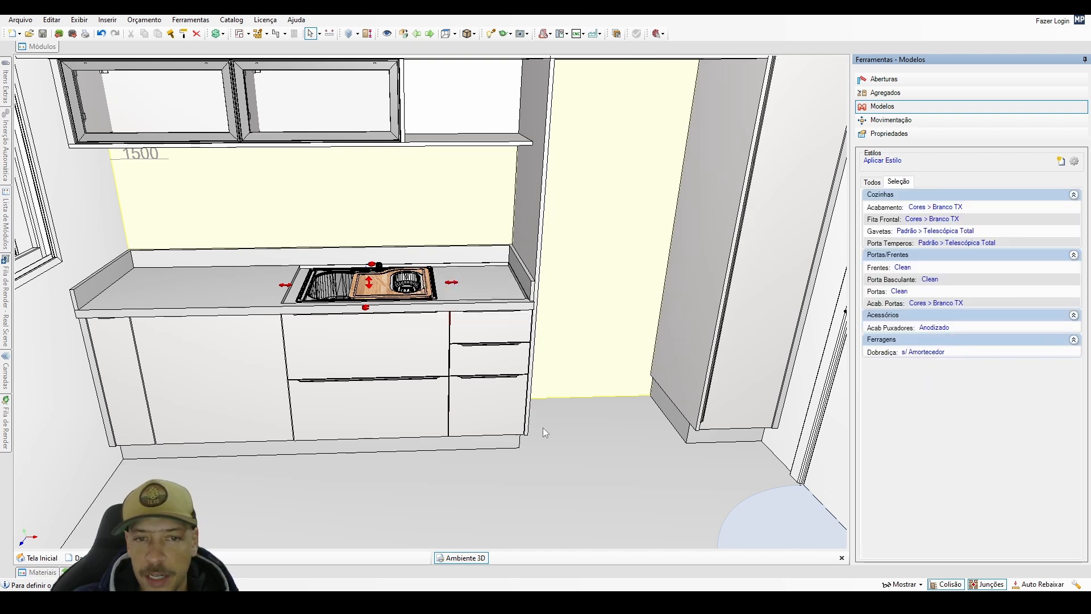
Examine the base cabinets with the countertop hidden, restore it, and view the kitchen wall from the front.
click(248, 317)
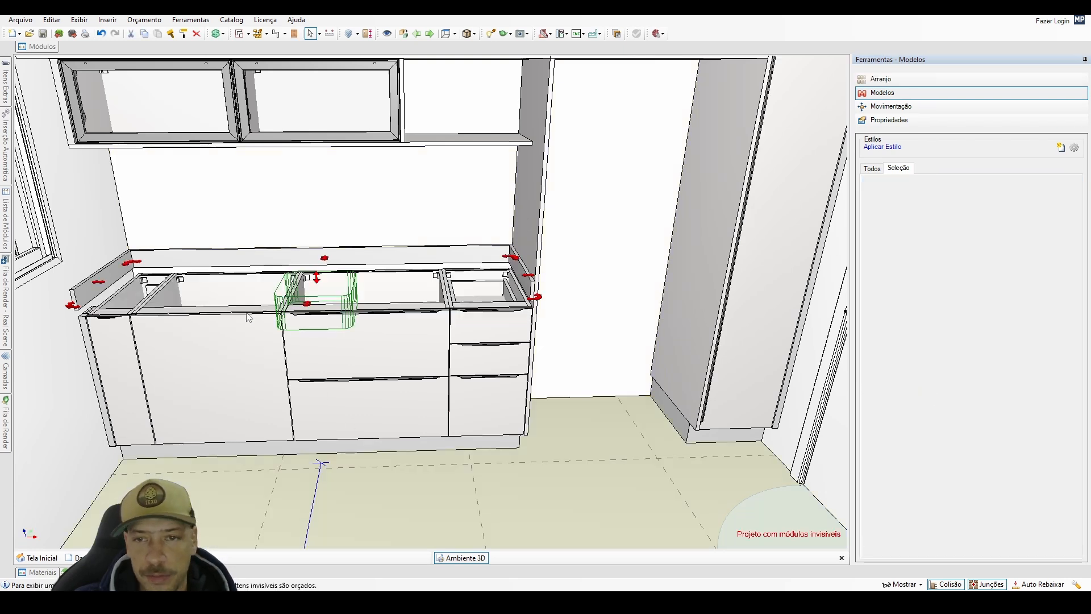
middle_drag(250, 322, 352, 215)
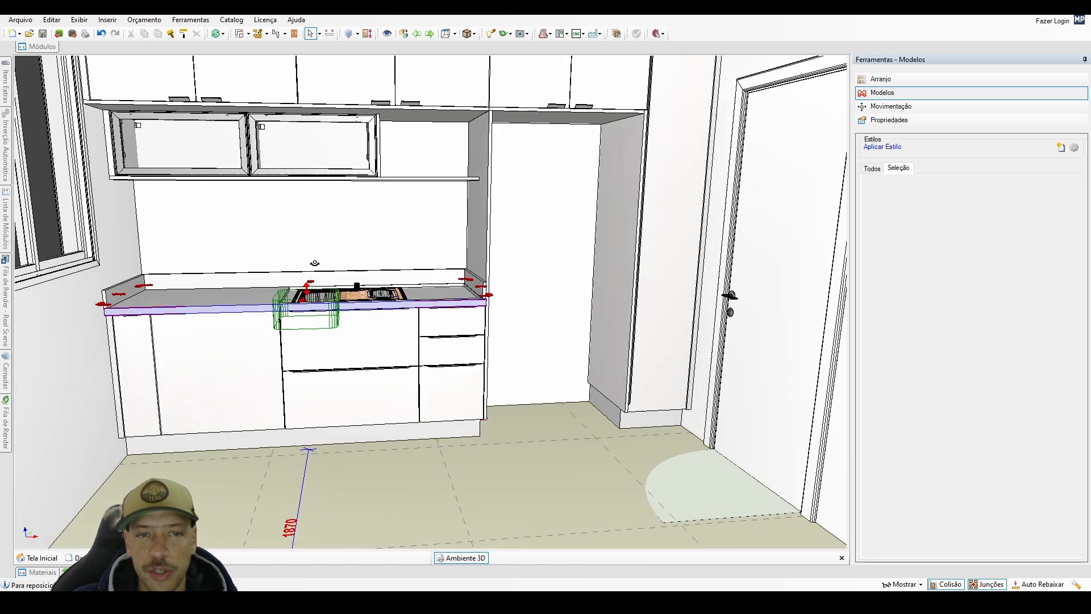
click(362, 225)
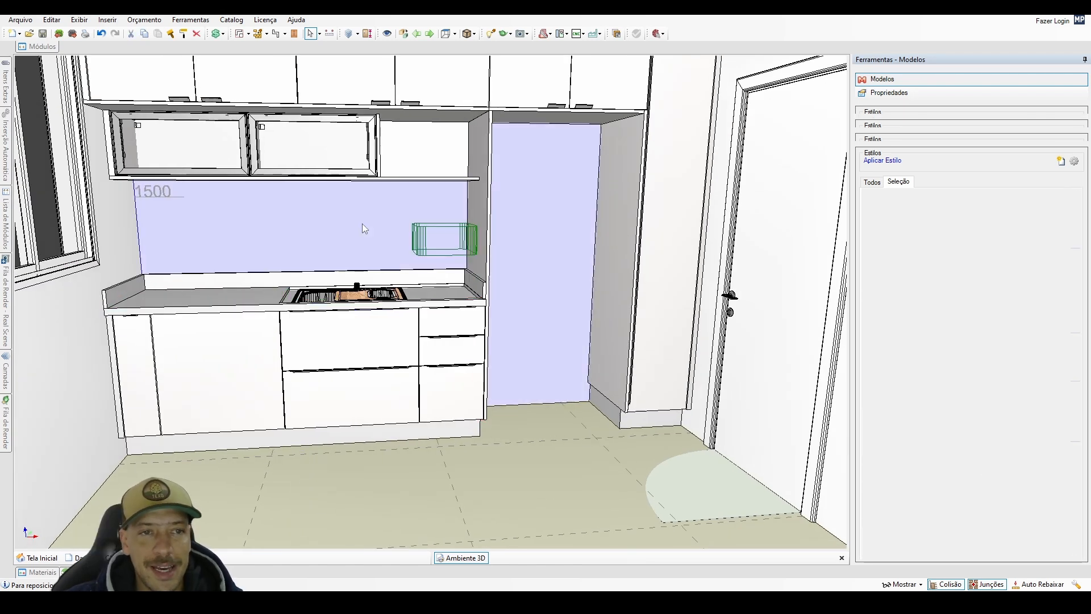
double_click(357, 225)
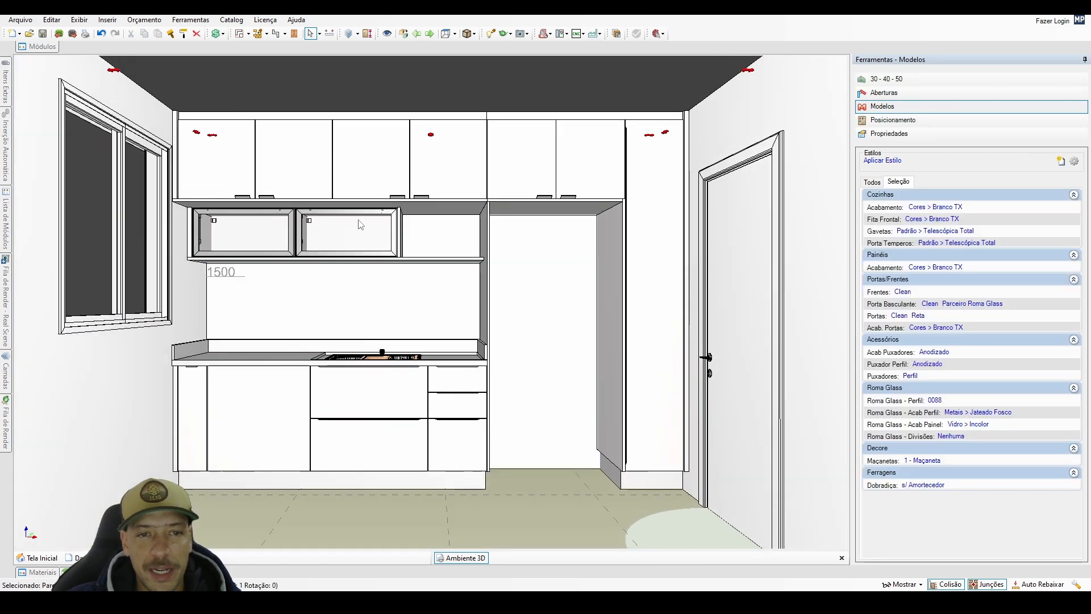
scroll(371, 236, up, 5)
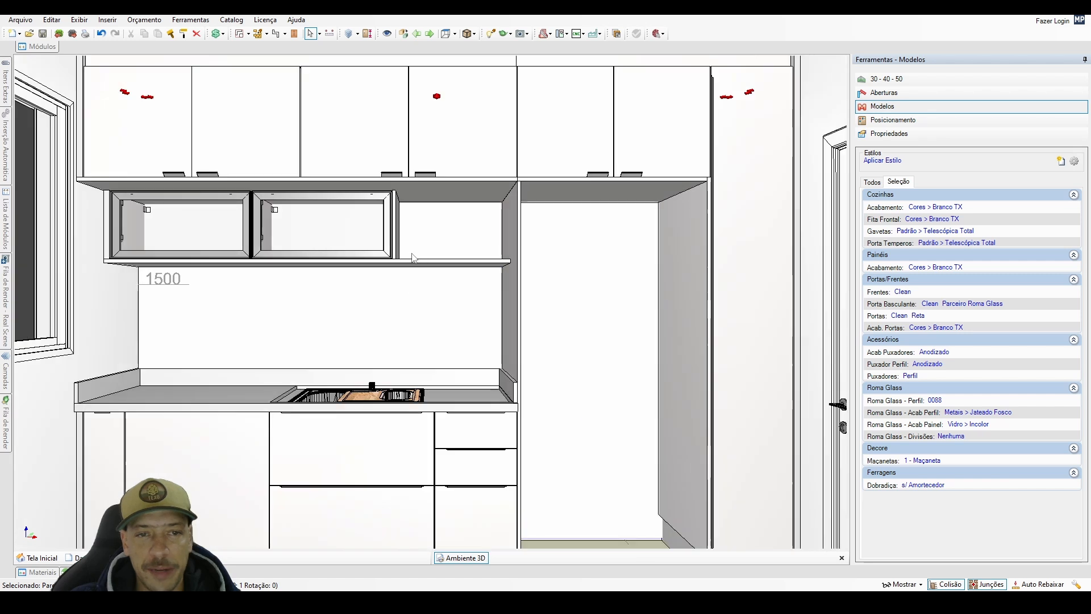
Reduce the width of the horizontal panel beneath the glass-door cabinets by 601 mm and a further 18 mm, to 1513 mm.
click(373, 255)
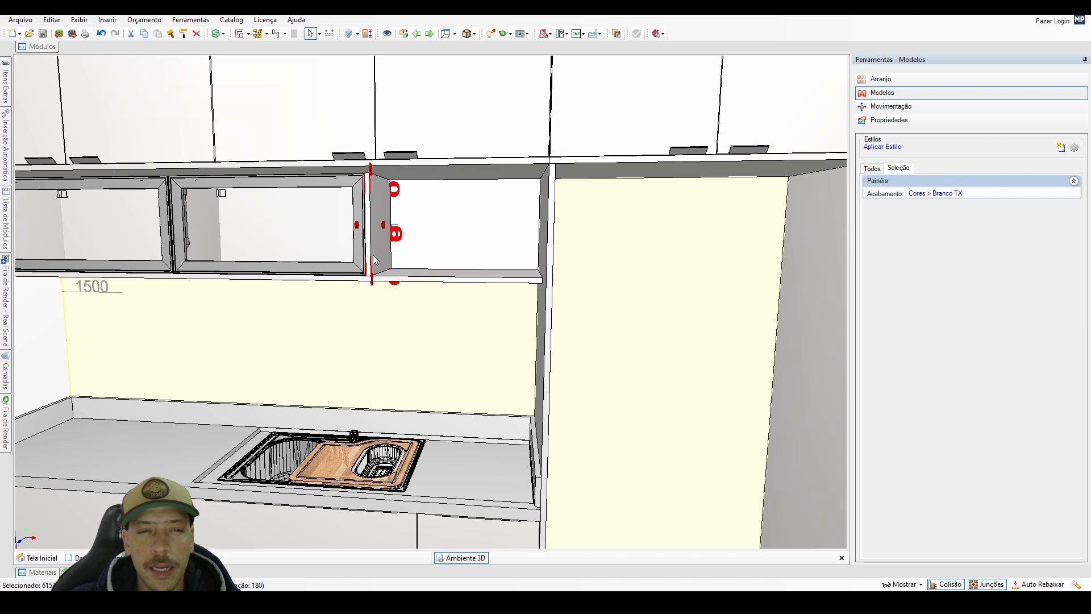
click(401, 278)
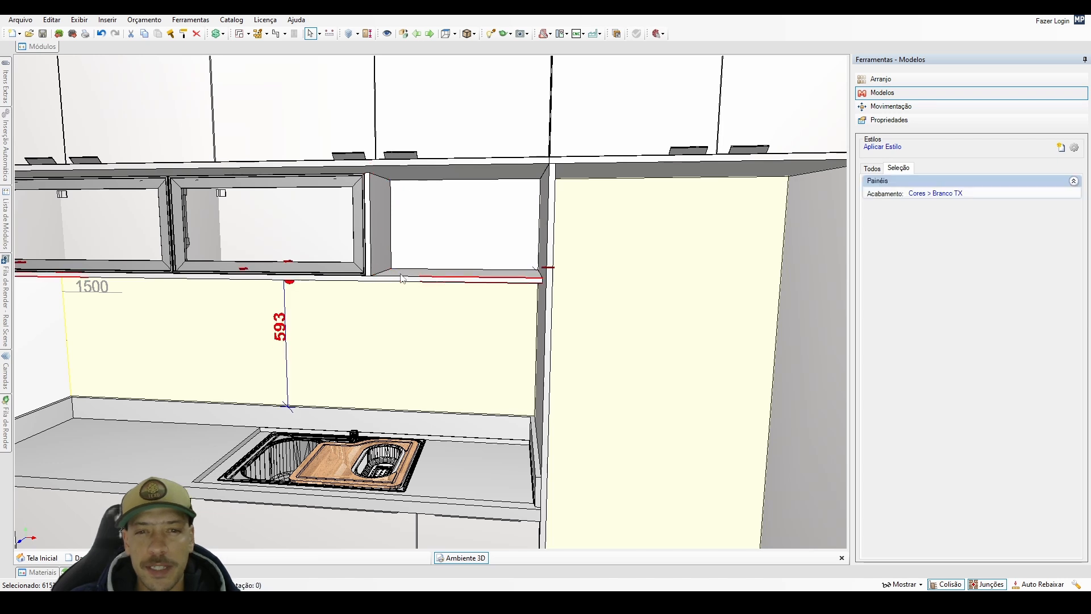
click(940, 121)
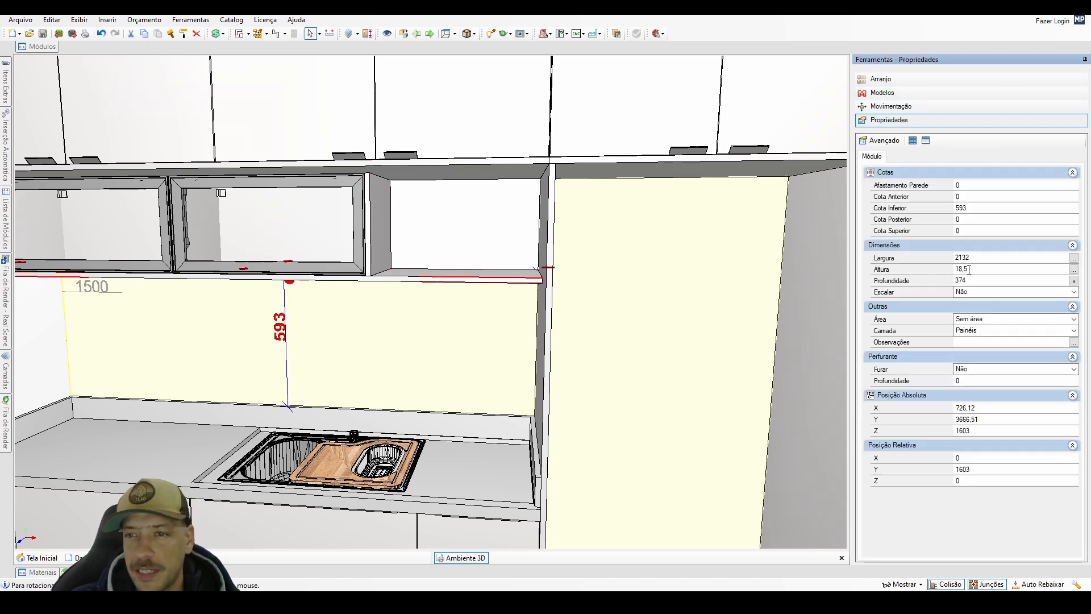
text(-601)
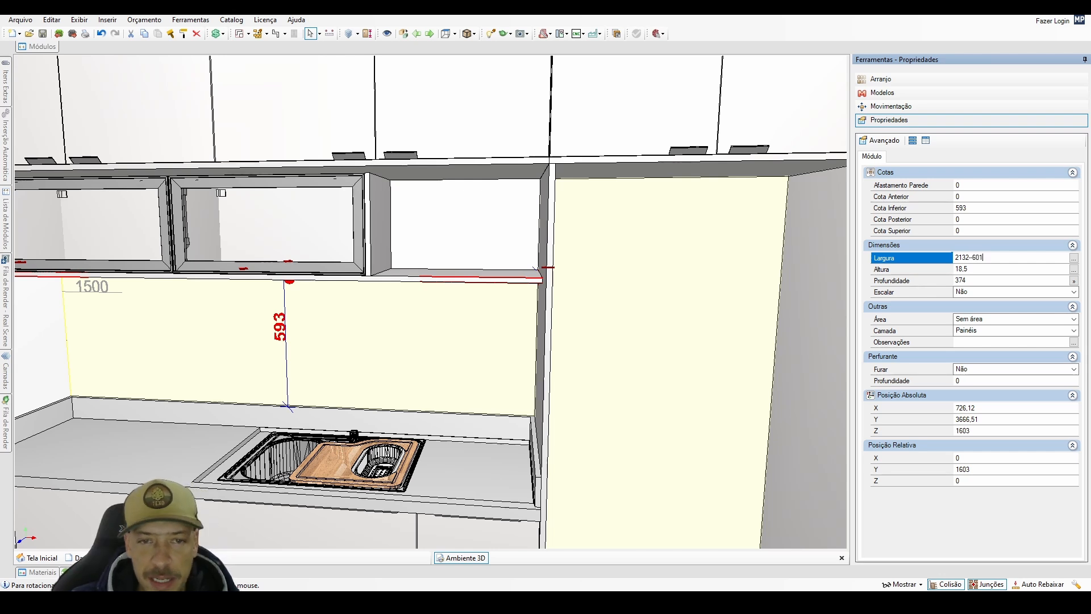
key(Return)
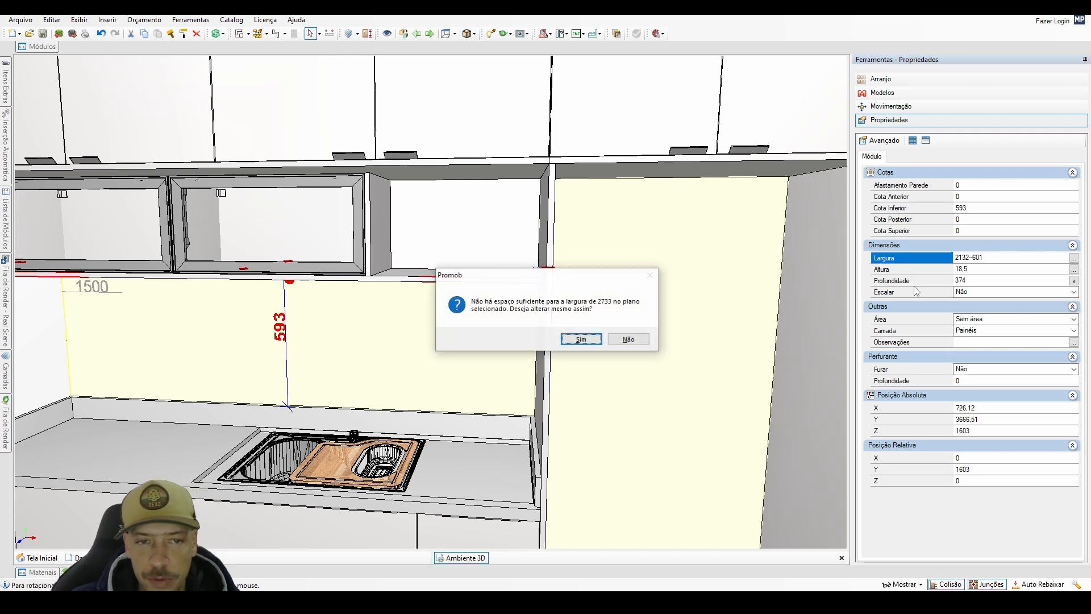
click(630, 341)
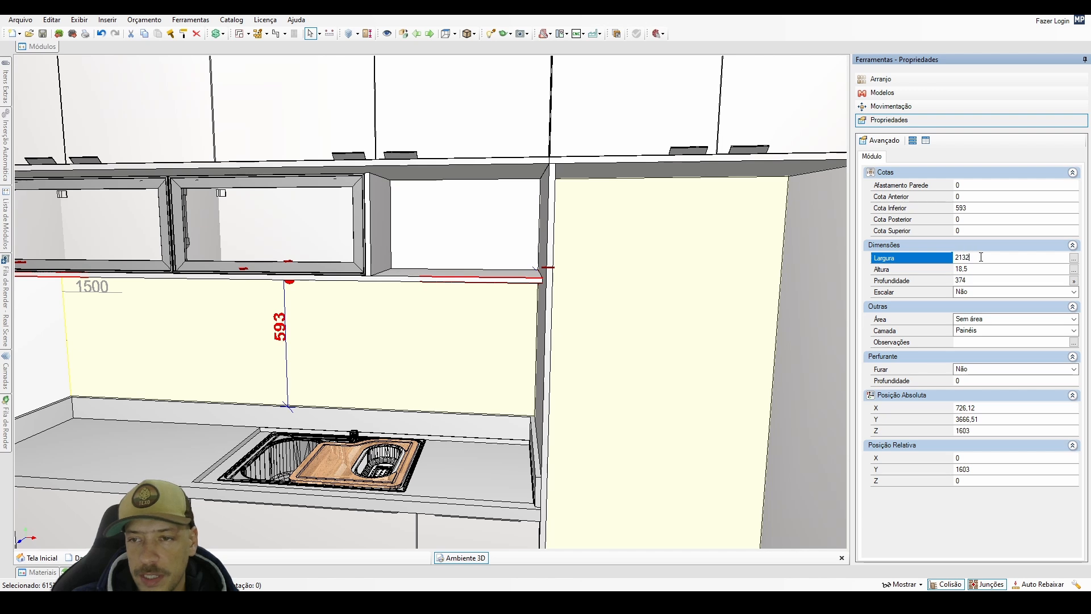
text(-601)
key(Return)
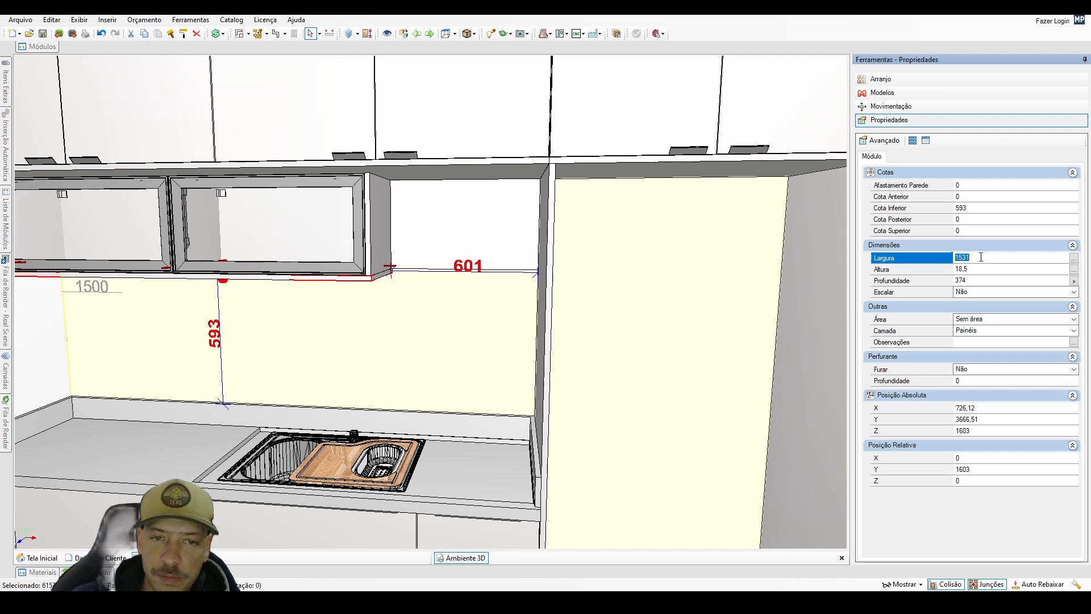
text(-)
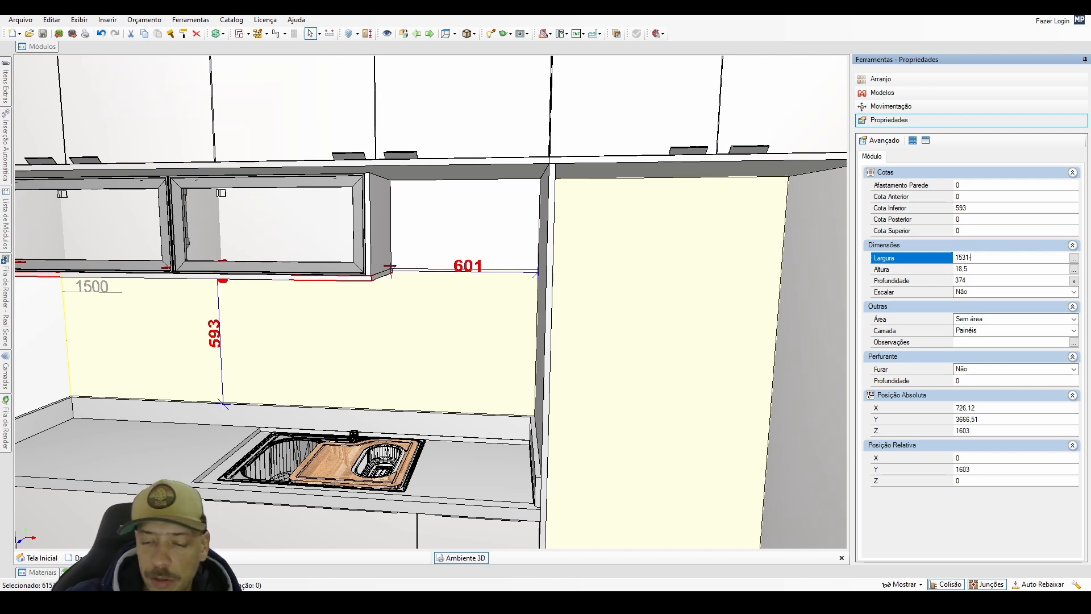
text(18)
key(Return)
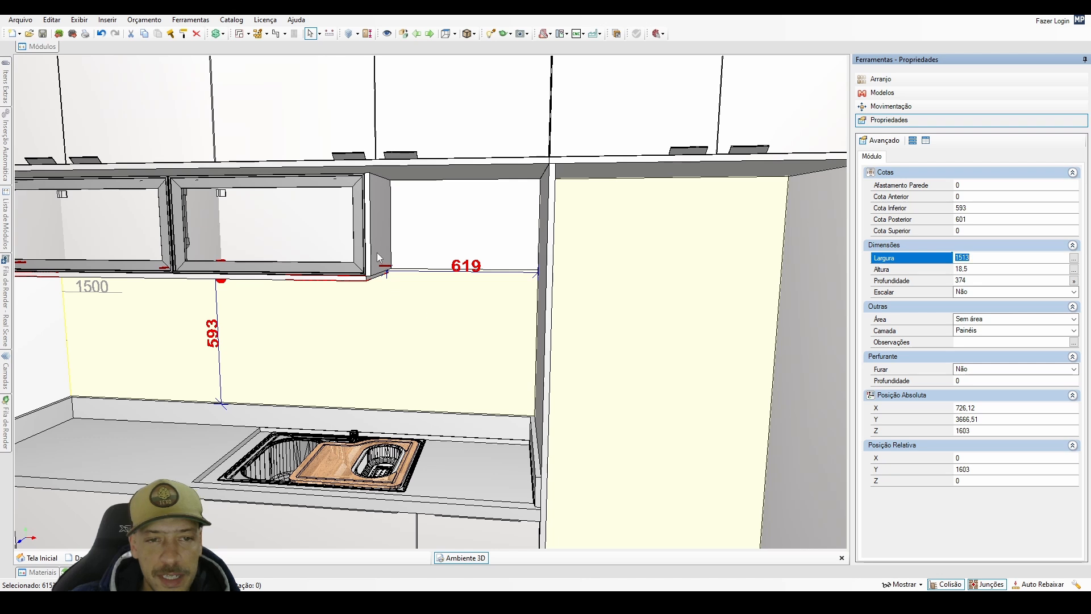
Set the width of the vertical panel beside the glass-door cabinets to 378 mm, accepting the change despite the limited space.
click(376, 263)
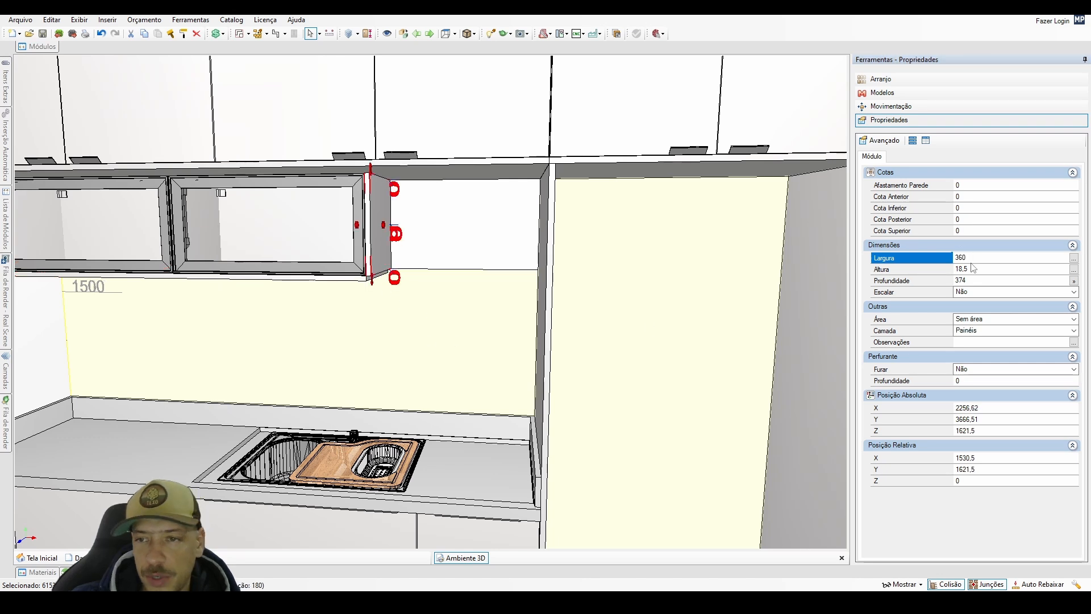
click(961, 257)
text(3)
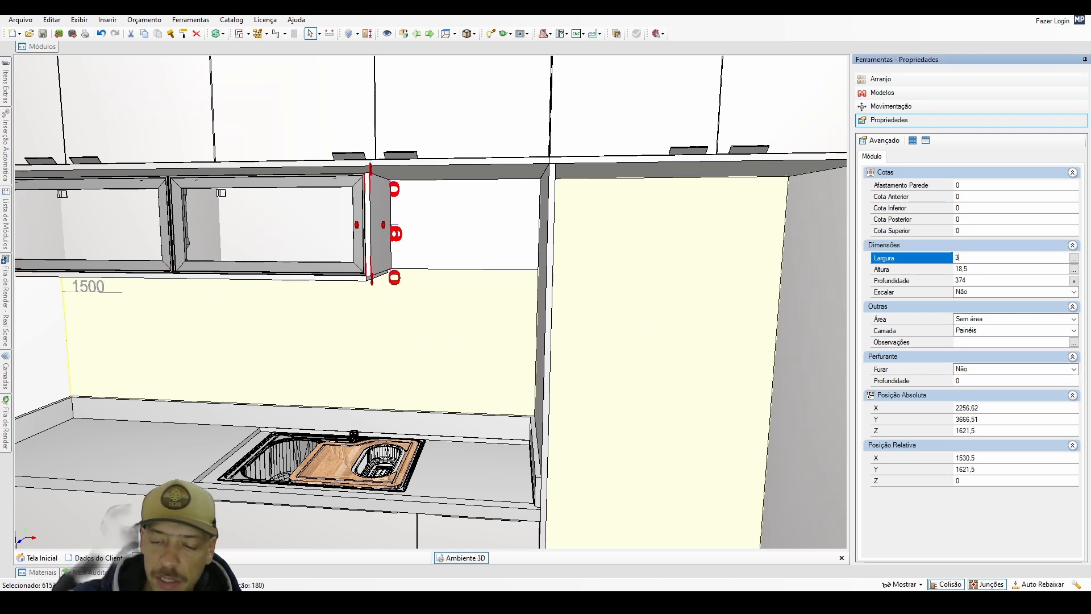
text(78)
key(Return)
click(579, 338)
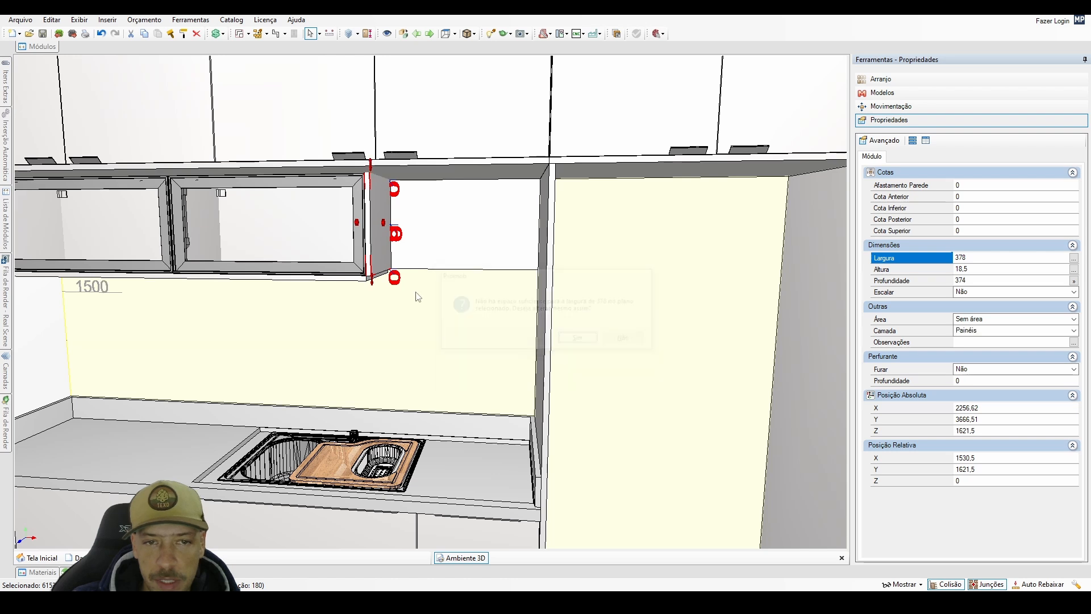
Duplicate the horizontal panel beneath the glass-door cabinets, placing the copy next to it under the open niche.
mouse_move(385, 252)
mouse_down()
mouse_move(382, 278)
mouse_move(384, 249)
mouse_up()
scroll(391, 310, up, 1)
middle_drag(391, 310, 395, 319)
click(369, 282)
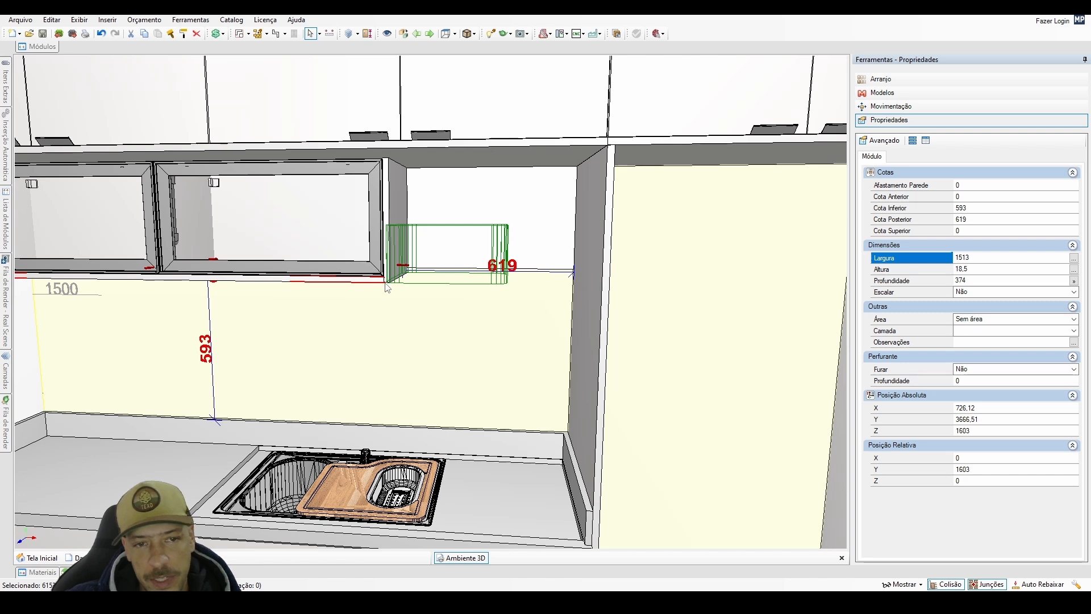
key(ctrl+d)
click(227, 427)
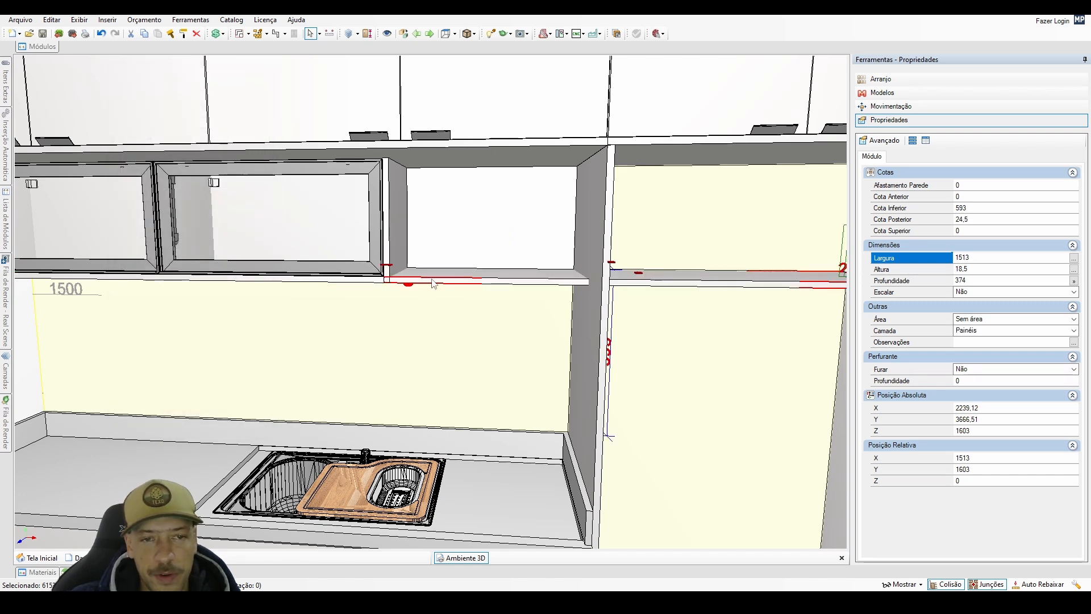
Set the copied niche panel's width to 601 mm and shift it against the tall side panel by the fridge opening.
text(60)
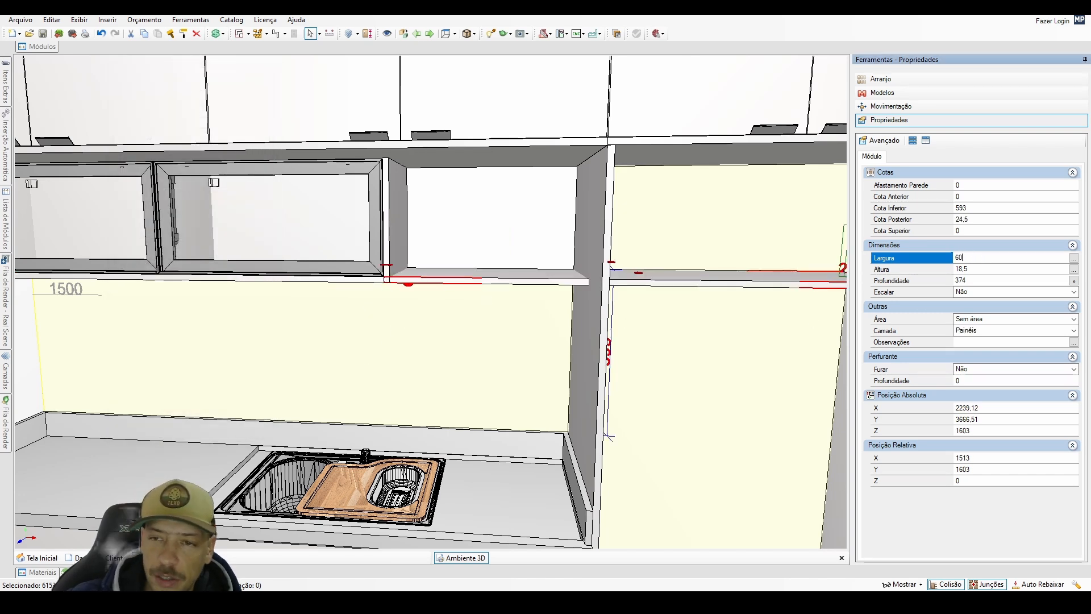
text(1)
key(Return)
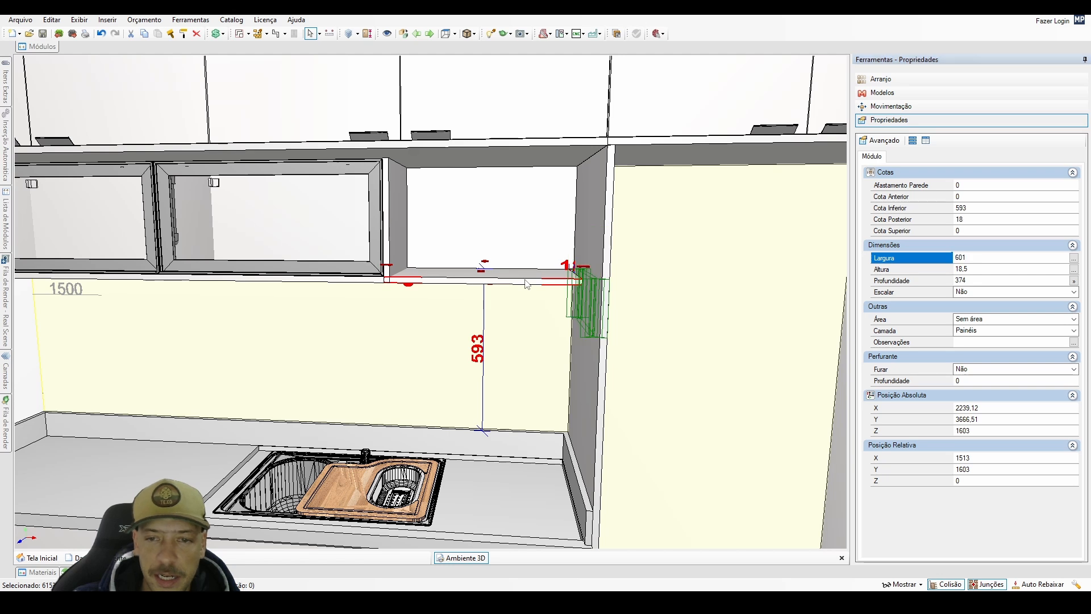
key(ctrl+Right)
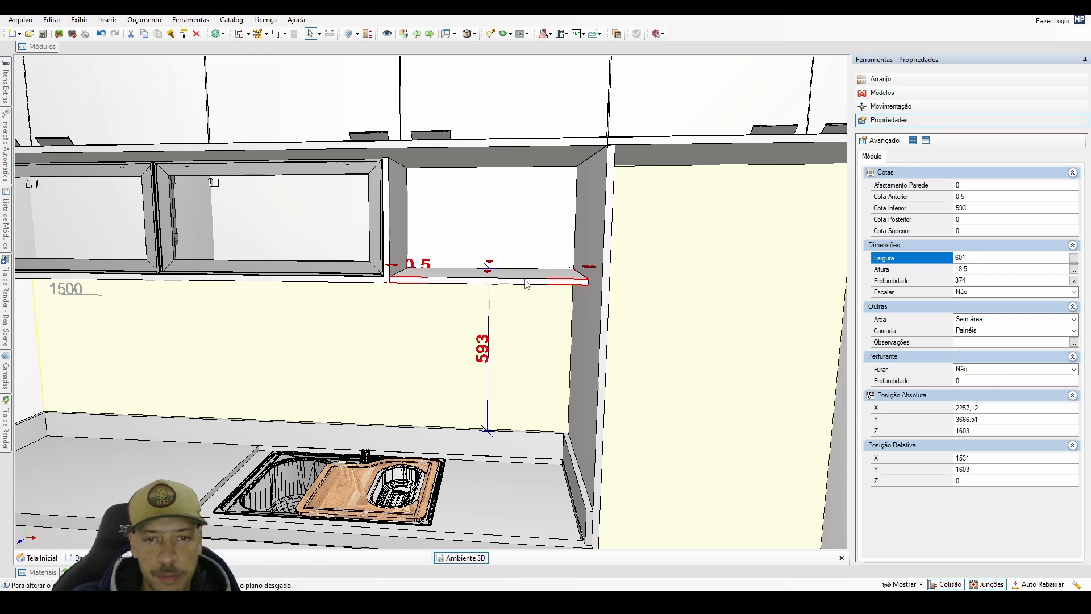
Set the depth of the open niche's bottom panel to 420 mm.
middle_drag(526, 284, 440, 287)
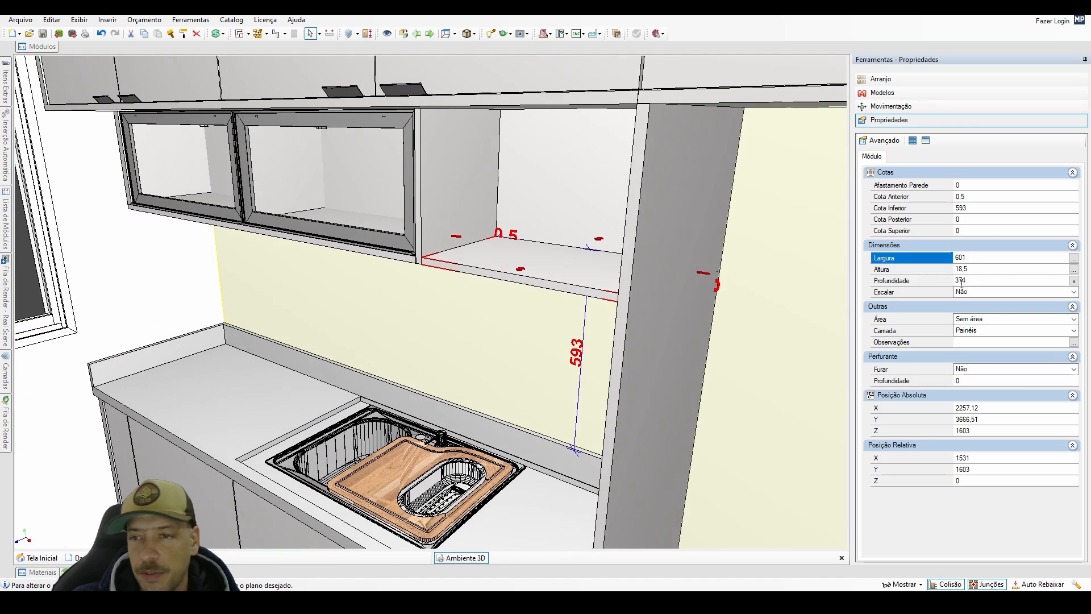
click(962, 281)
text(420)
key(Return)
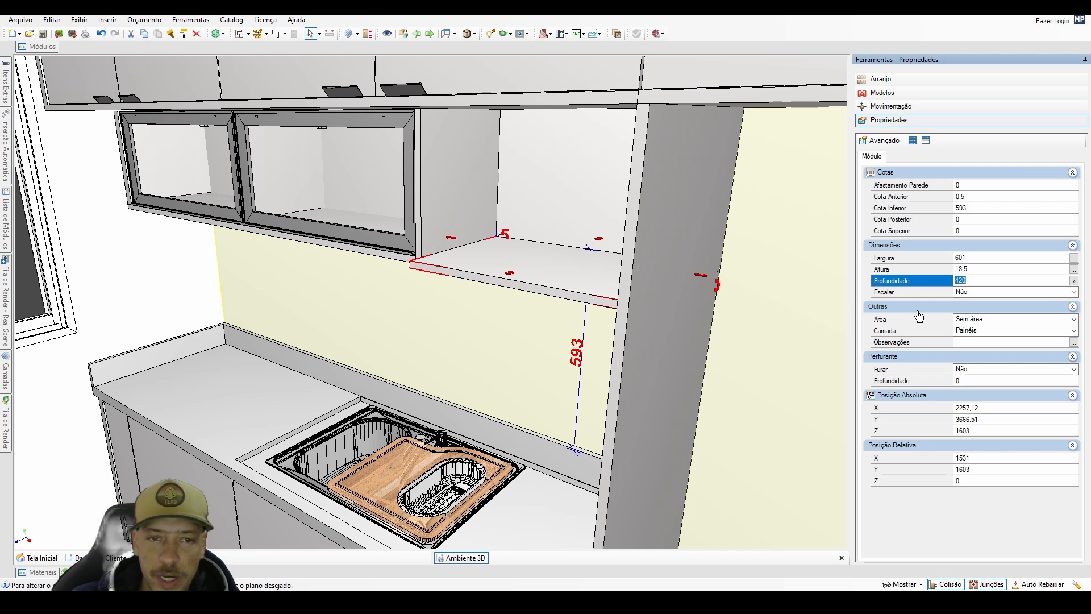
Set the depth of the horizontal panel beneath the glass-door cabinets to 320 mm and inspect its front edge from below.
middle_drag(491, 337, 570, 349)
click(545, 345)
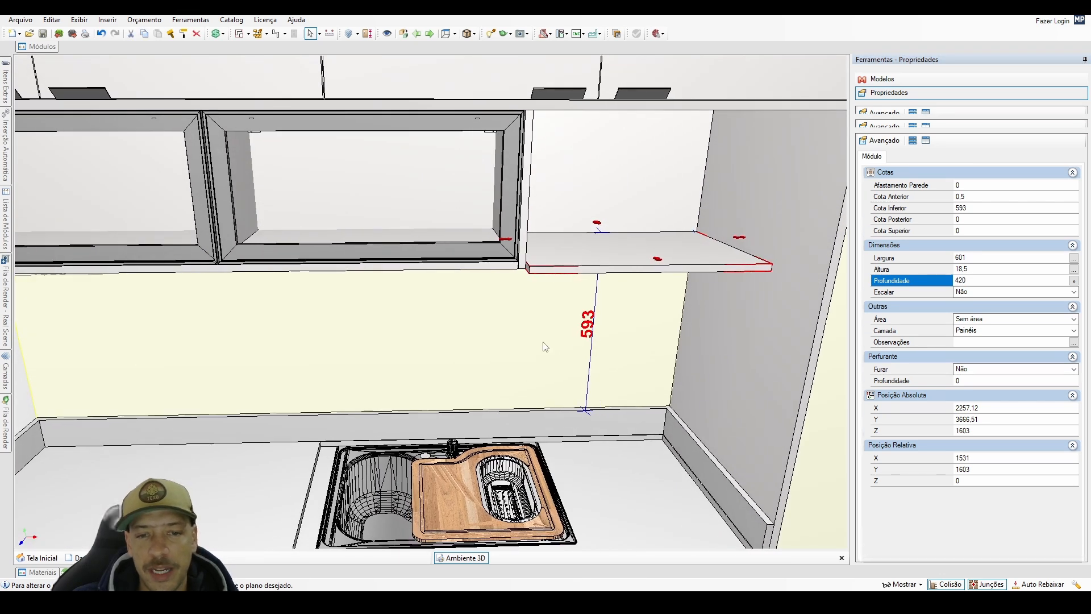
double_click(544, 342)
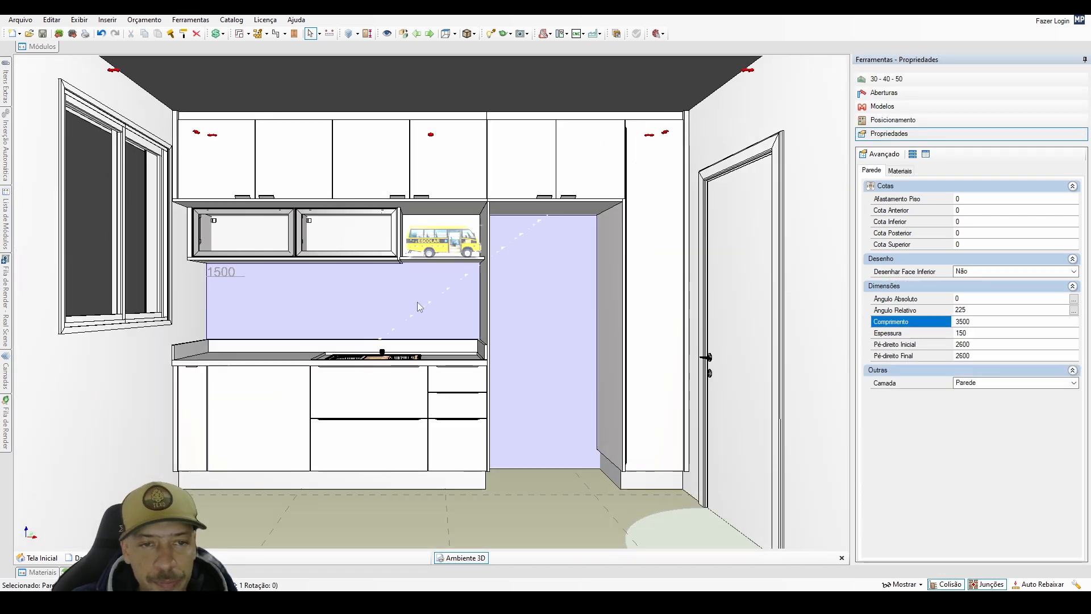
scroll(434, 294, up, 3)
scroll(360, 302, up, 5)
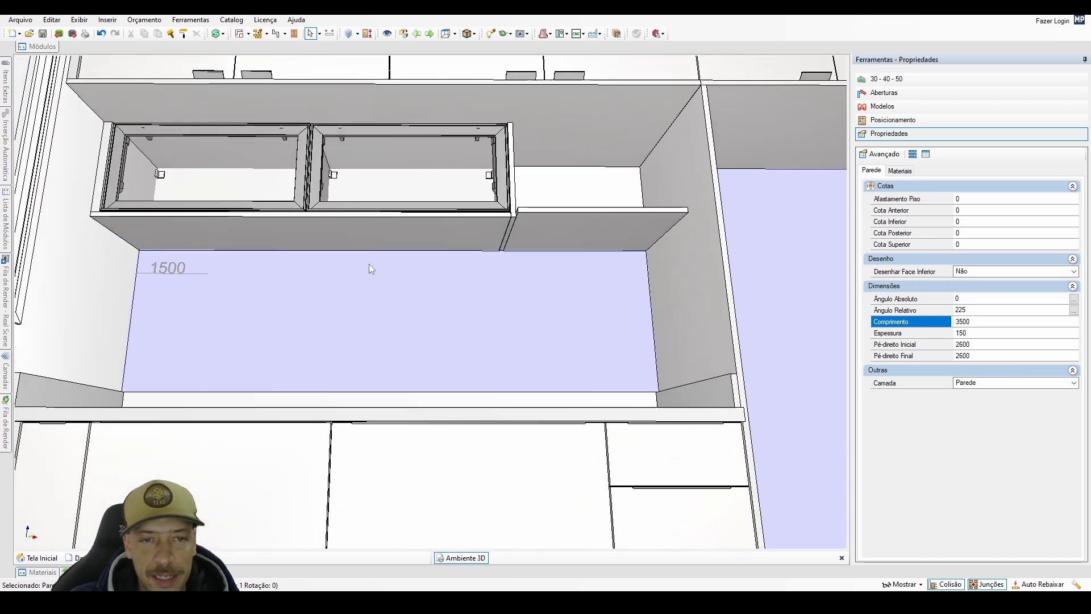
scroll(369, 264, up, 3)
middle_drag(369, 264, 401, 291)
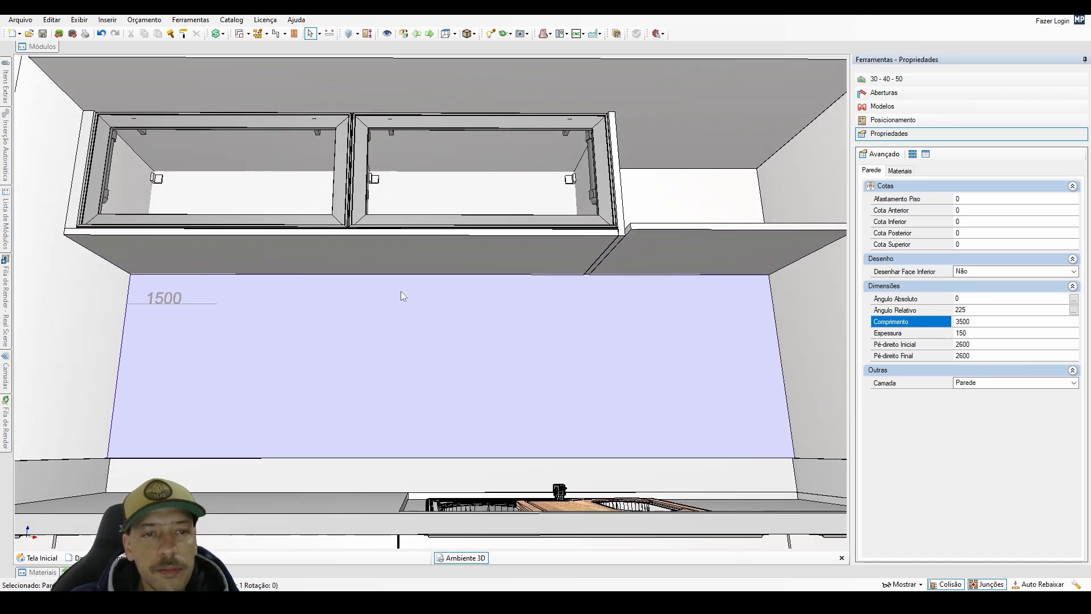
click(329, 249)
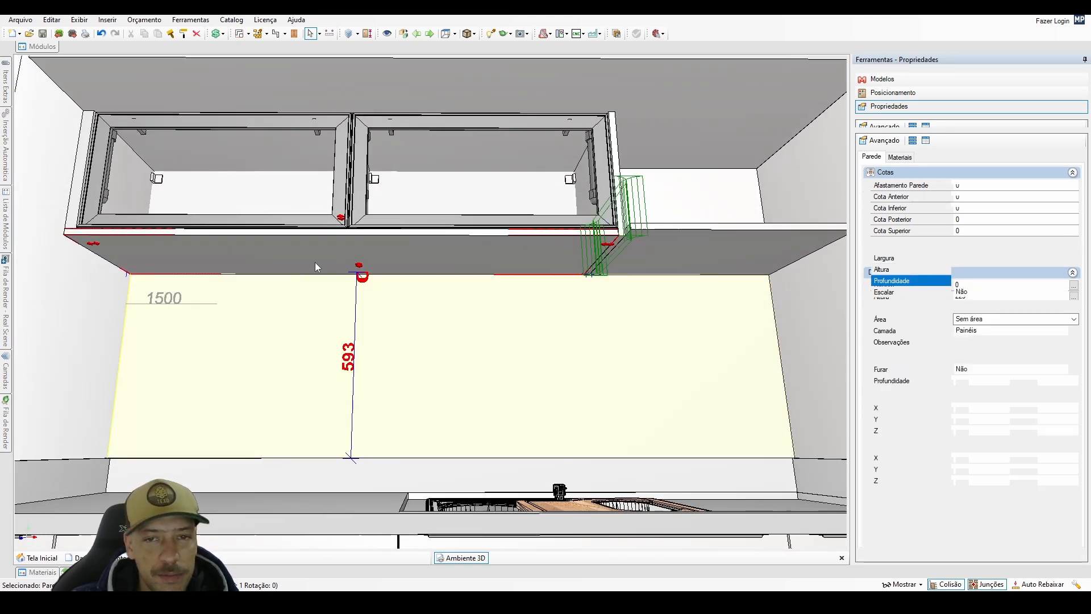
middle_drag(314, 262, 285, 311)
drag(958, 281, 977, 287)
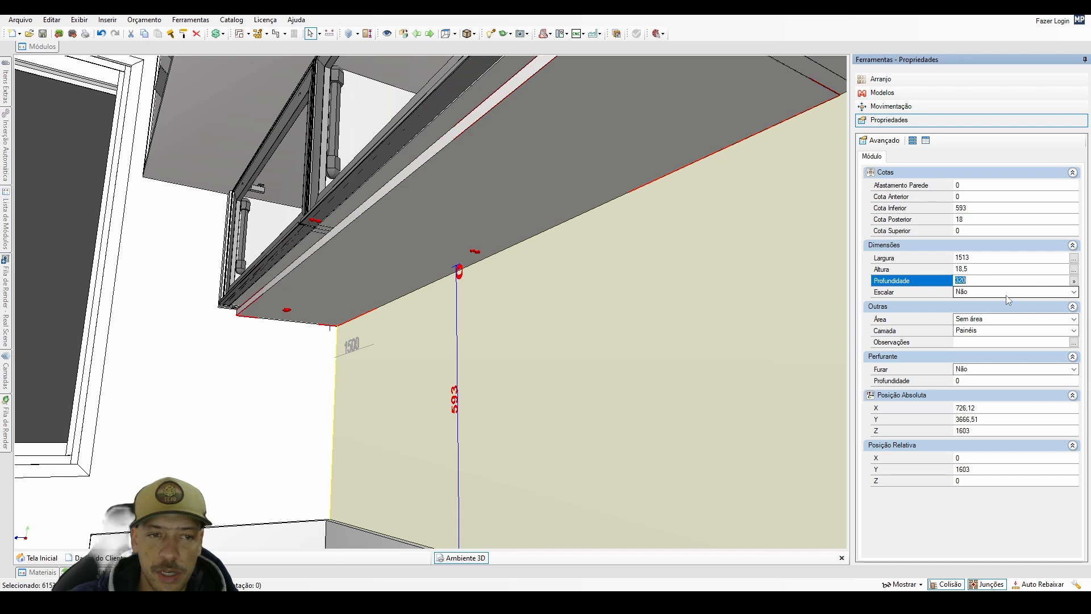
key(Return)
middle_drag(351, 268, 299, 333)
scroll(298, 334, up, 3)
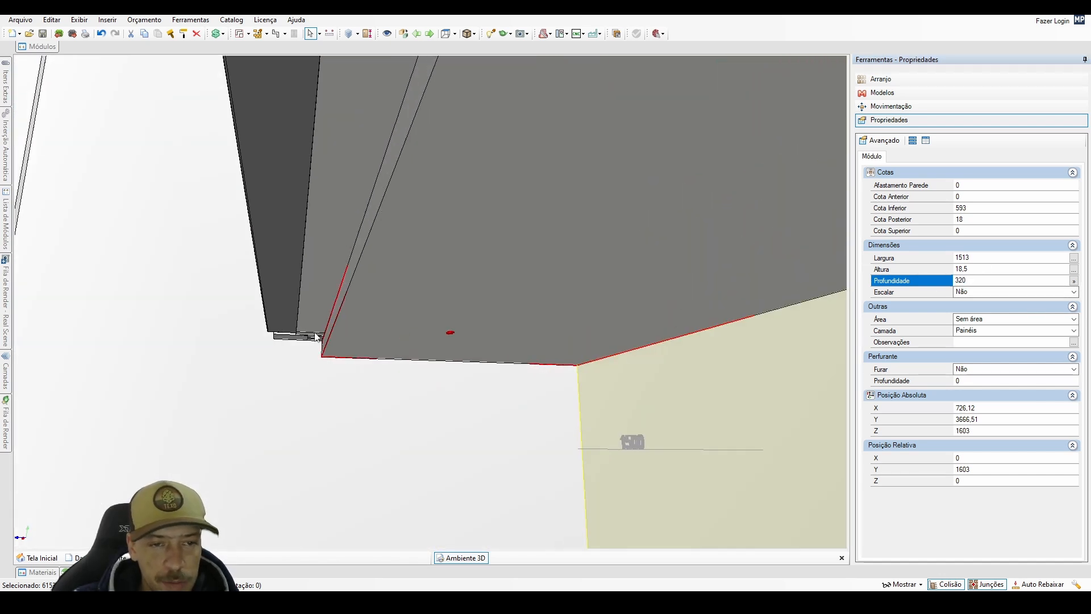
Set the depth of the long horizontal panel between the overhead and glass-door cabinets to 560 mm.
scroll(309, 330, down, 3)
middle_drag(351, 324, 402, 407)
scroll(368, 287, down, 3)
click(366, 284)
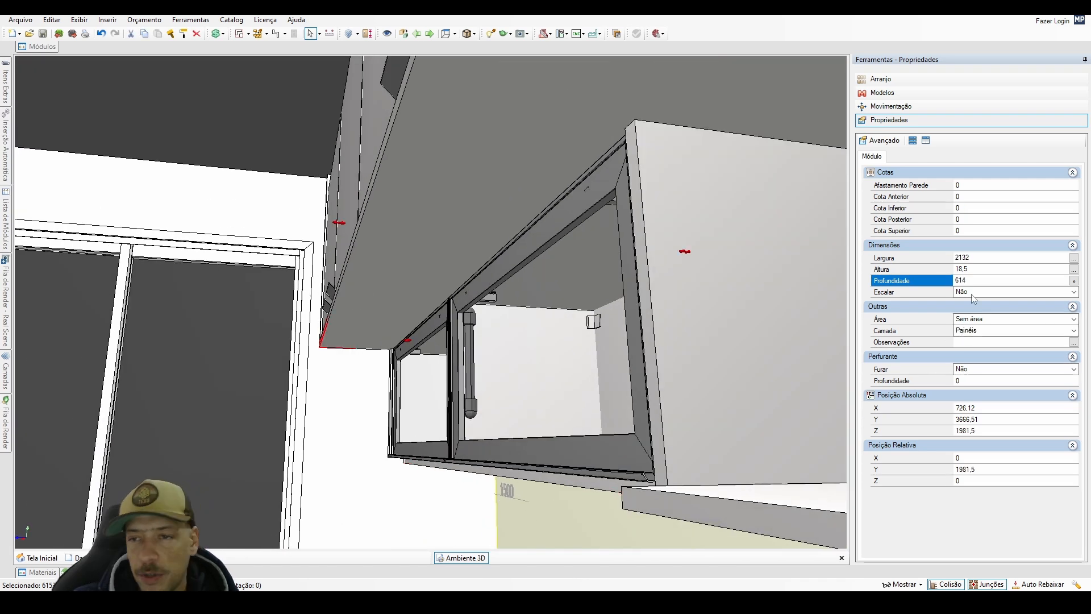
drag(977, 280, 886, 367)
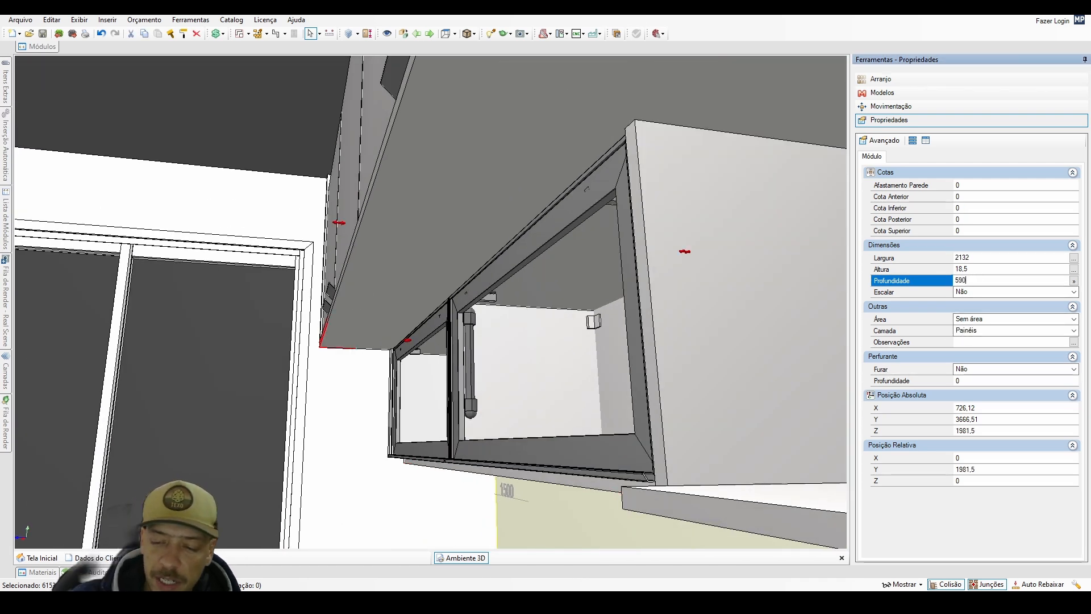
key(Return)
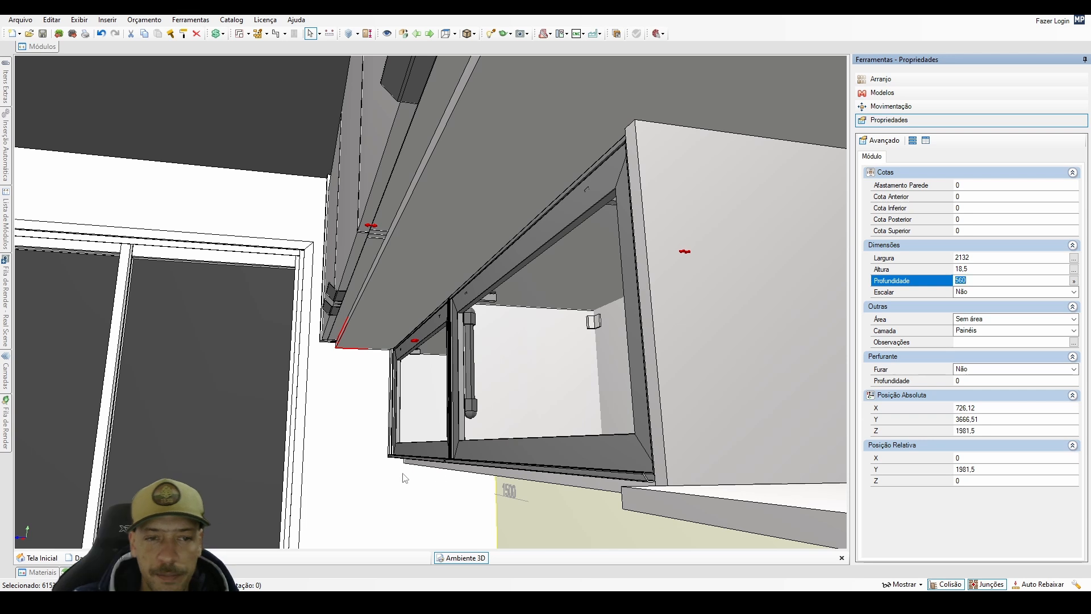
Set the Puxadores model of the overhead cabinets to s/ Pux so their doors have no handles.
middle_drag(316, 410, 430, 496)
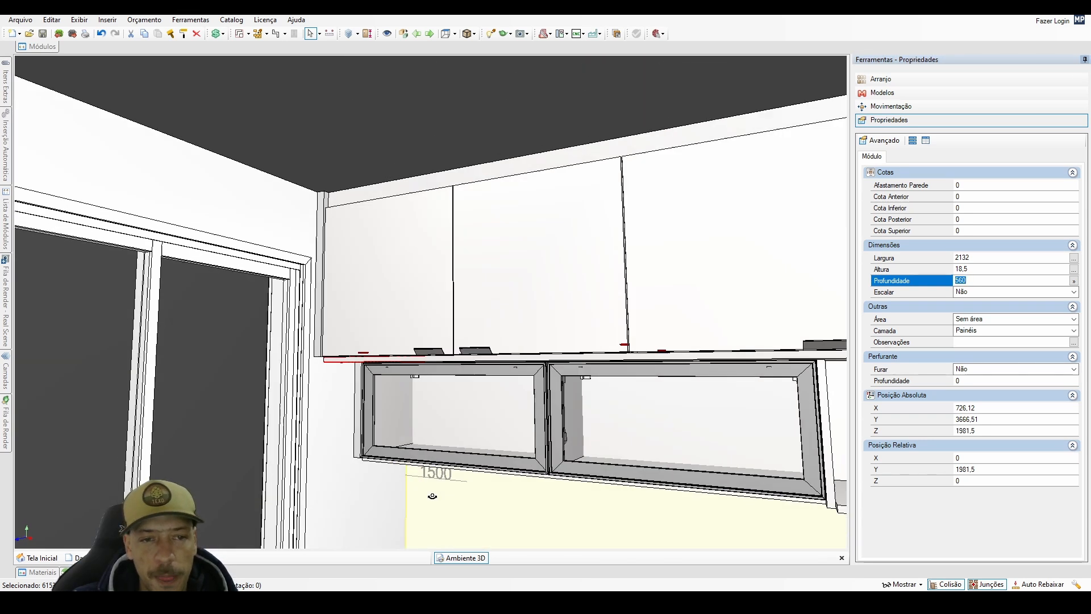
scroll(424, 492, down, 2)
middle_drag(337, 475, 370, 487)
scroll(370, 487, down, 1)
click(332, 352)
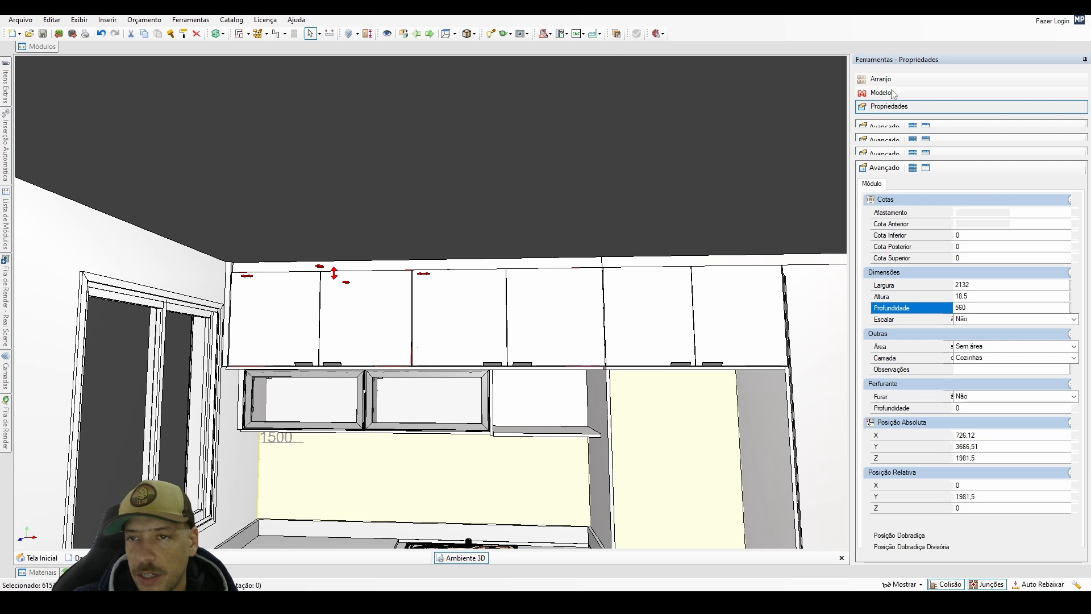
click(888, 107)
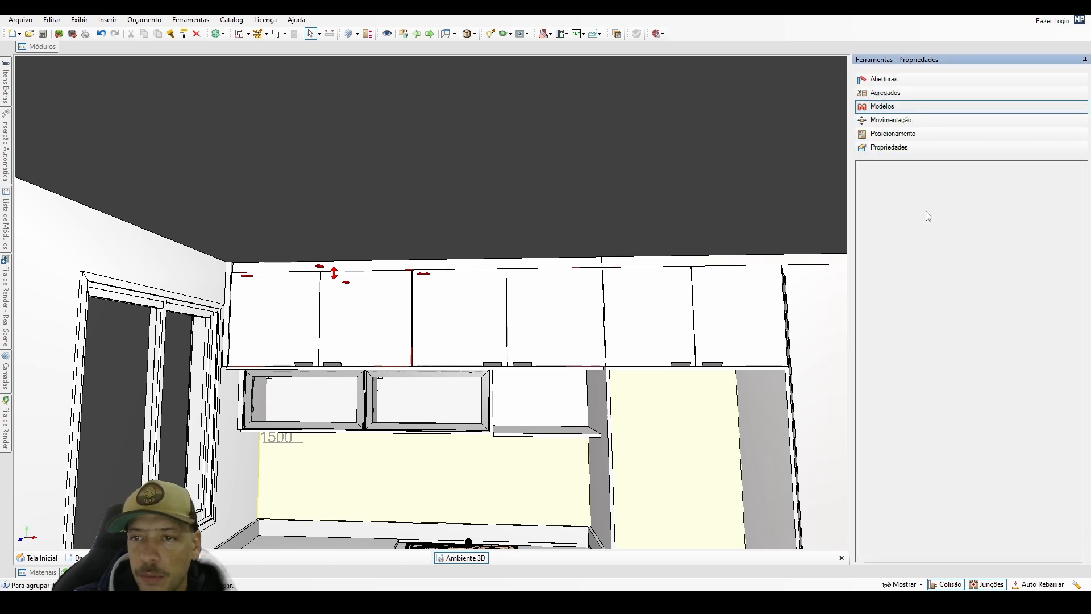
click(911, 306)
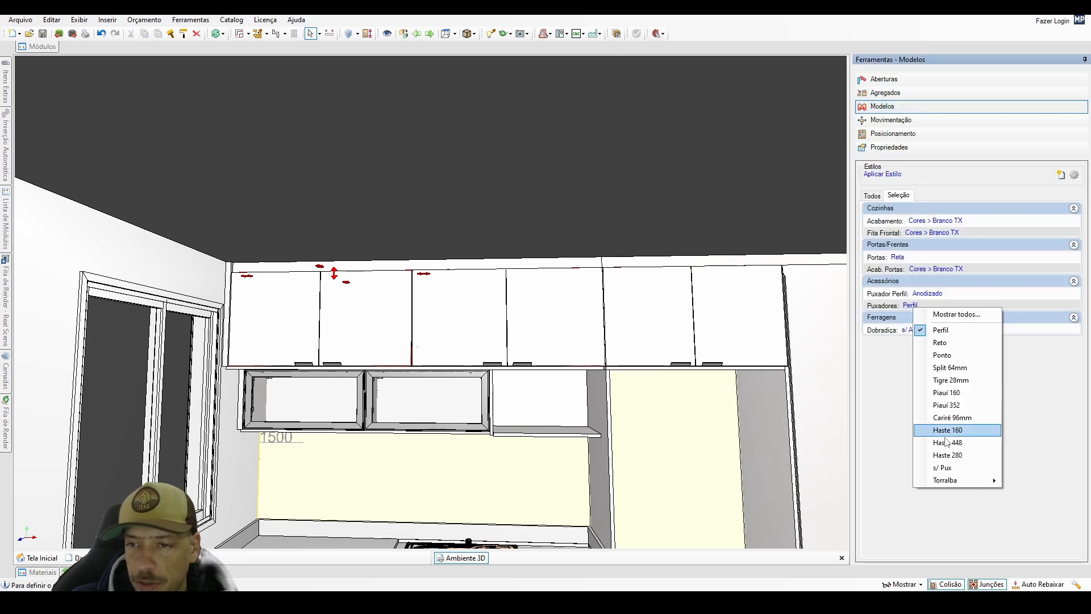
click(941, 478)
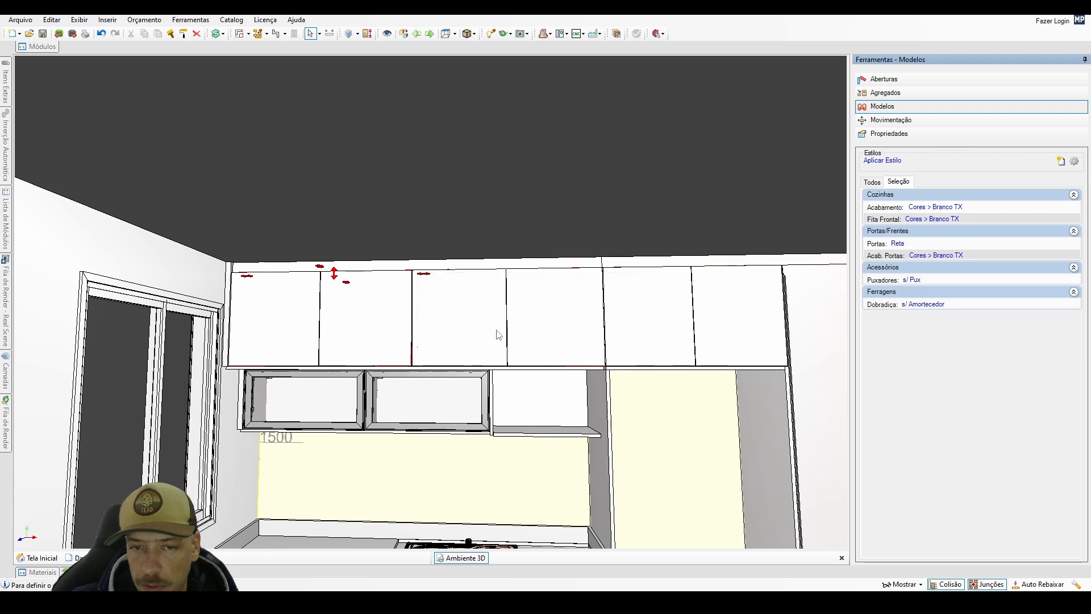
Set the depth of the horizontal panel above the fridge opening to 560 mm by entering 590-30.
middle_drag(421, 458, 343, 485)
scroll(353, 399, up, 6)
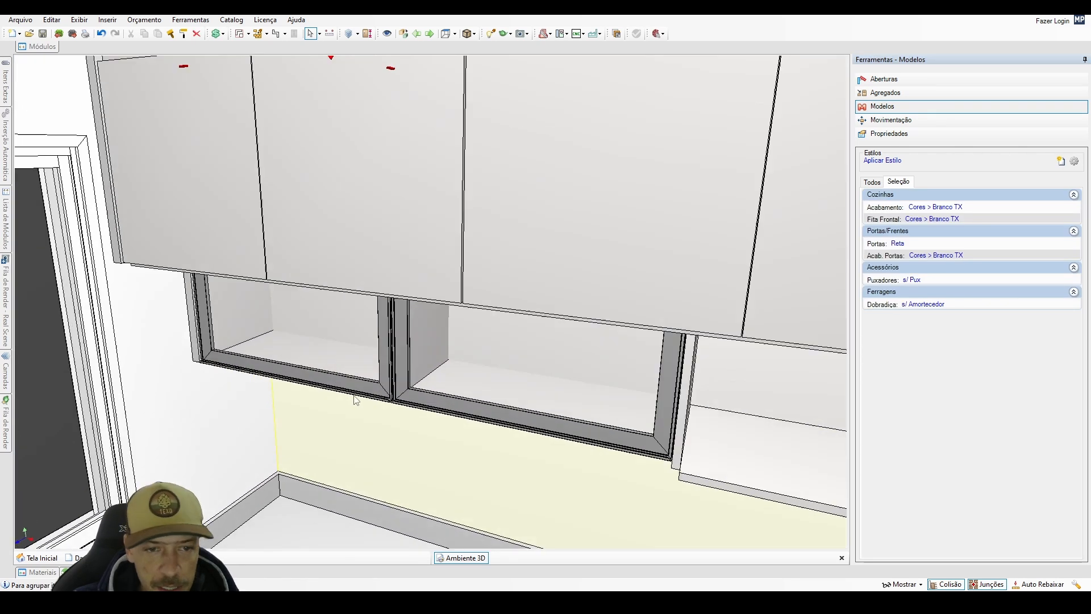
scroll(529, 426, down, 2)
middle_drag(495, 411, 573, 390)
scroll(573, 390, down, 2)
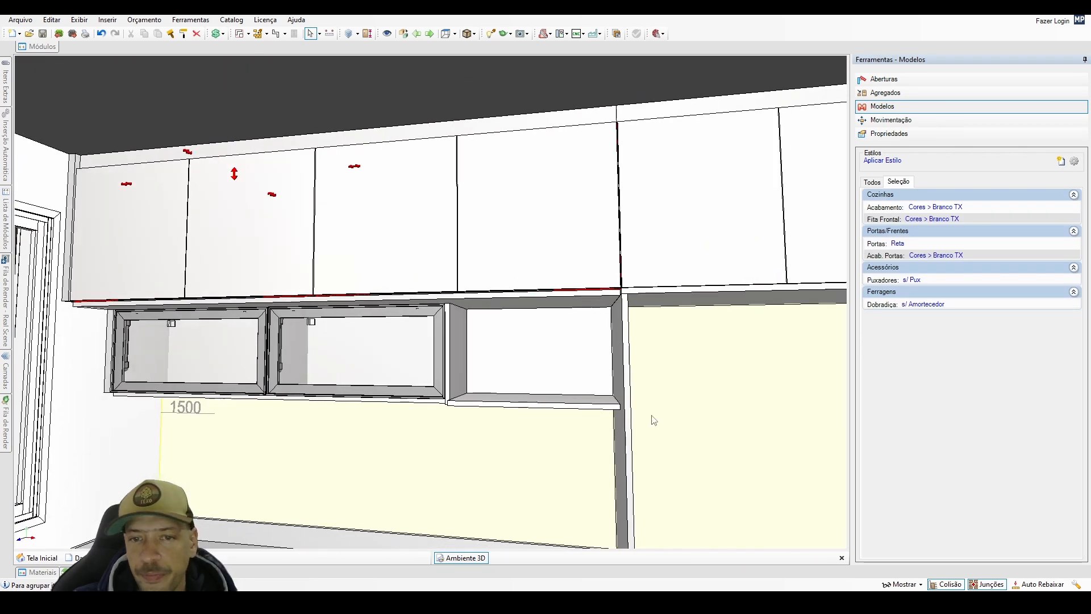
middle_drag(653, 419, 592, 388)
click(633, 276)
scroll(633, 276, up, 1)
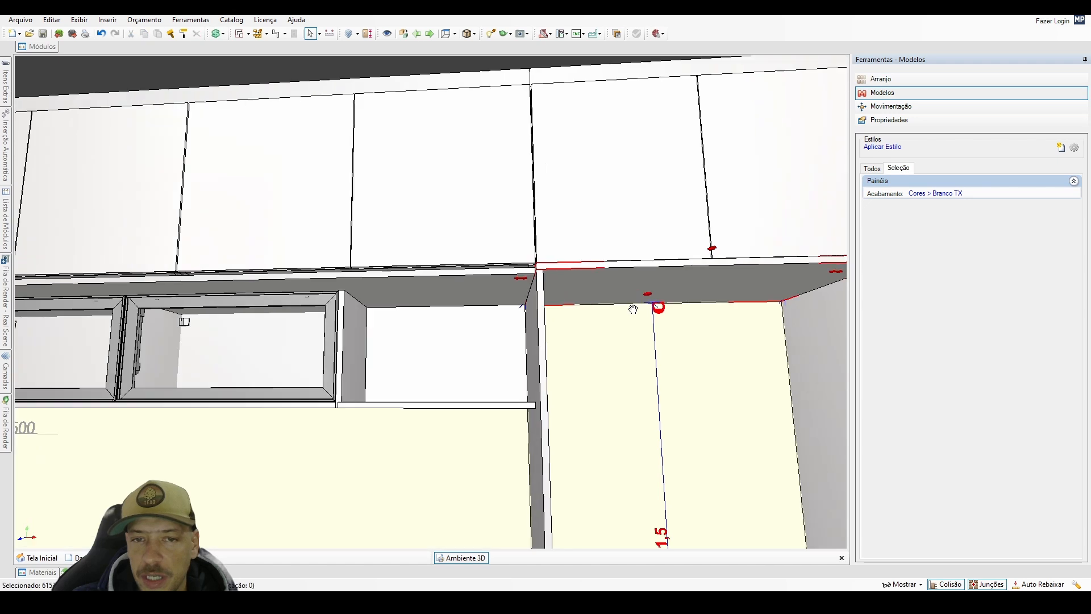
middle_drag(633, 306, 639, 276)
scroll(635, 310, up, 4)
click(889, 120)
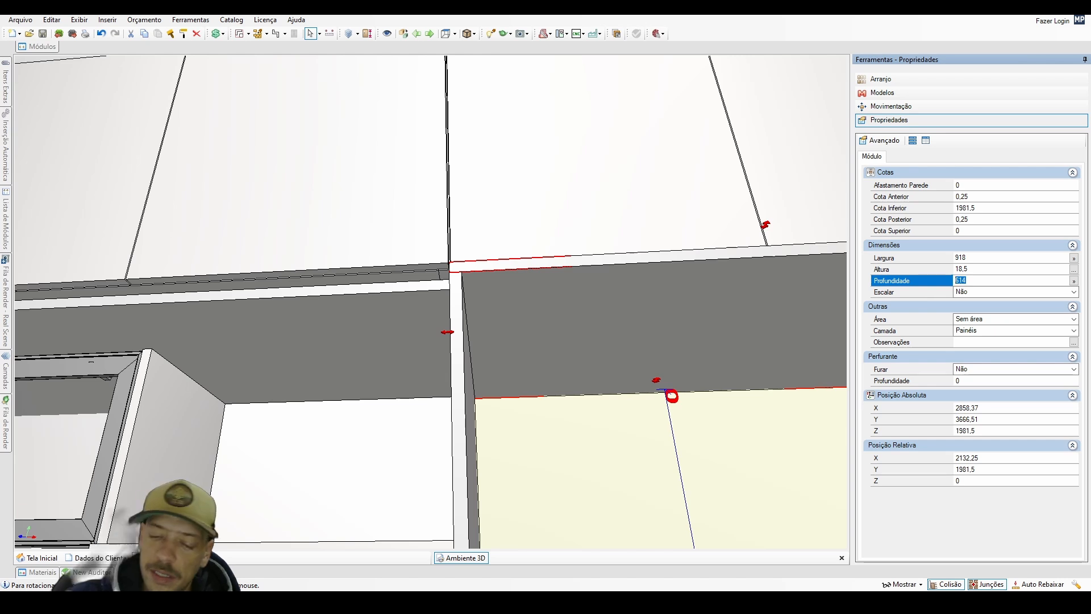
text(590-30)
key(Return)
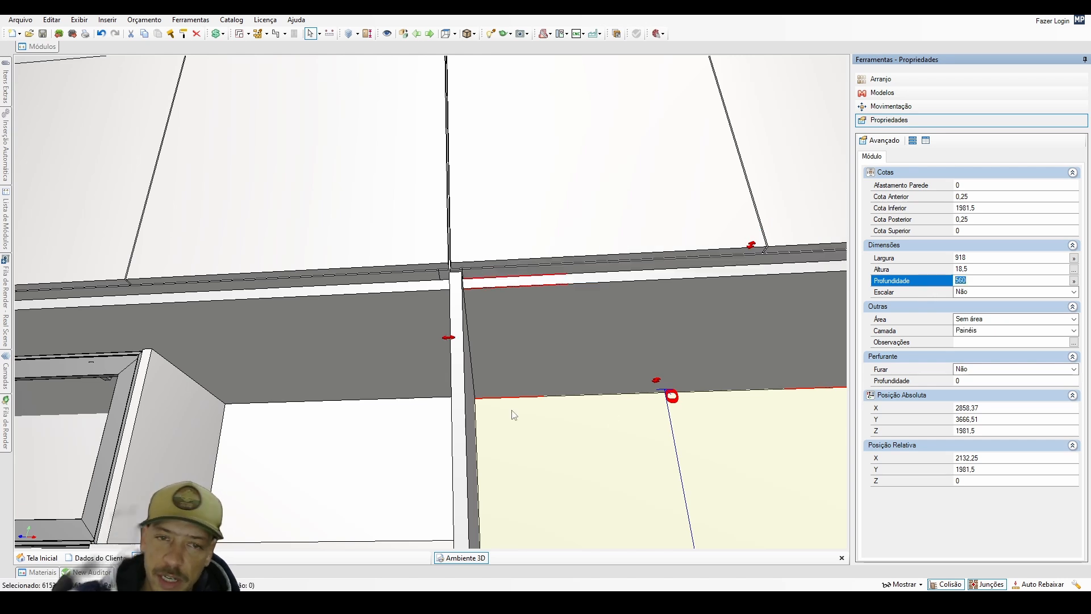
Select the six overhead cabinet doors together and lower them 20 mm.
middle_drag(379, 357, 598, 383)
scroll(598, 383, down, 4)
middle_drag(414, 370, 292, 373)
middle_drag(335, 340, 328, 354)
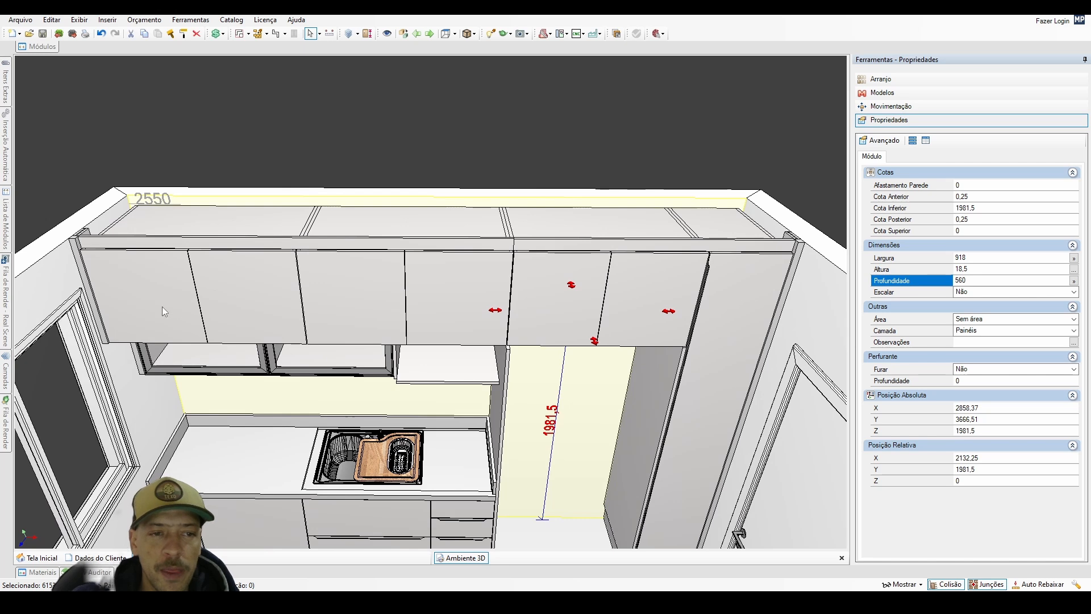
click(151, 296)
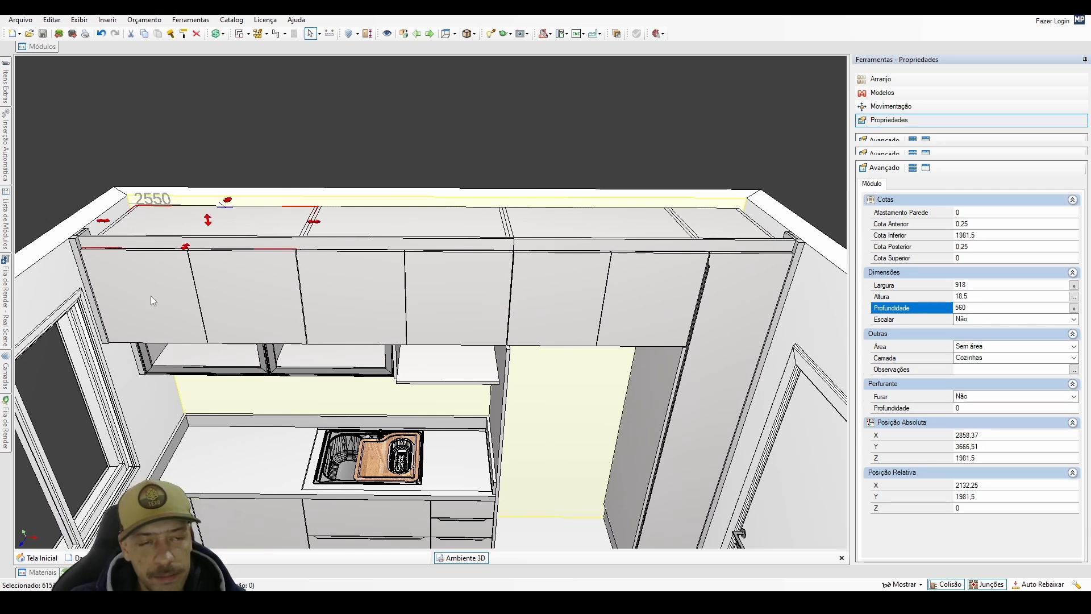
click(151, 295)
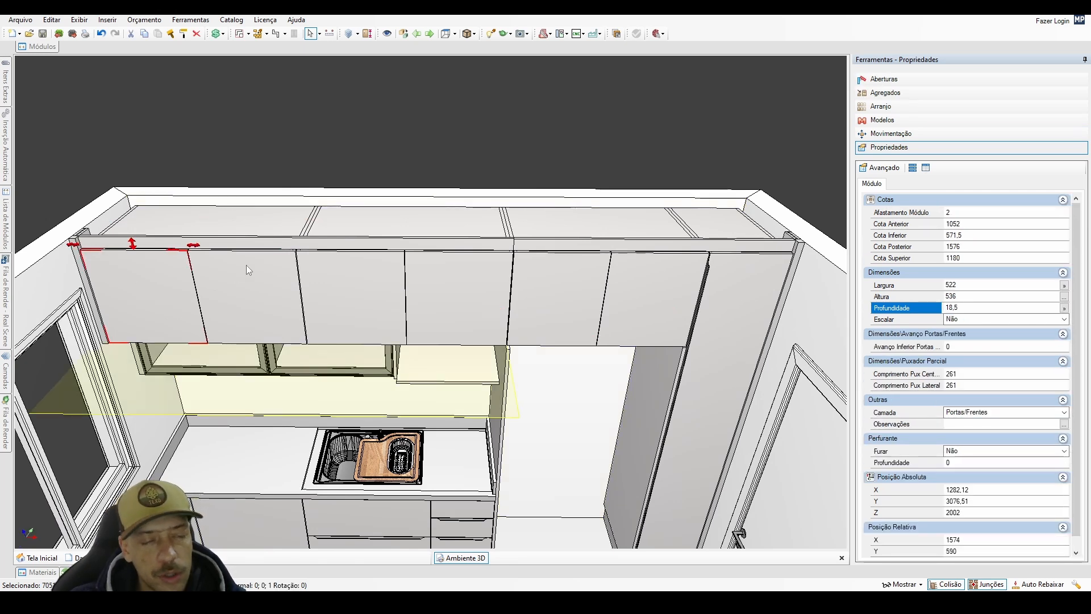
click(250, 298)
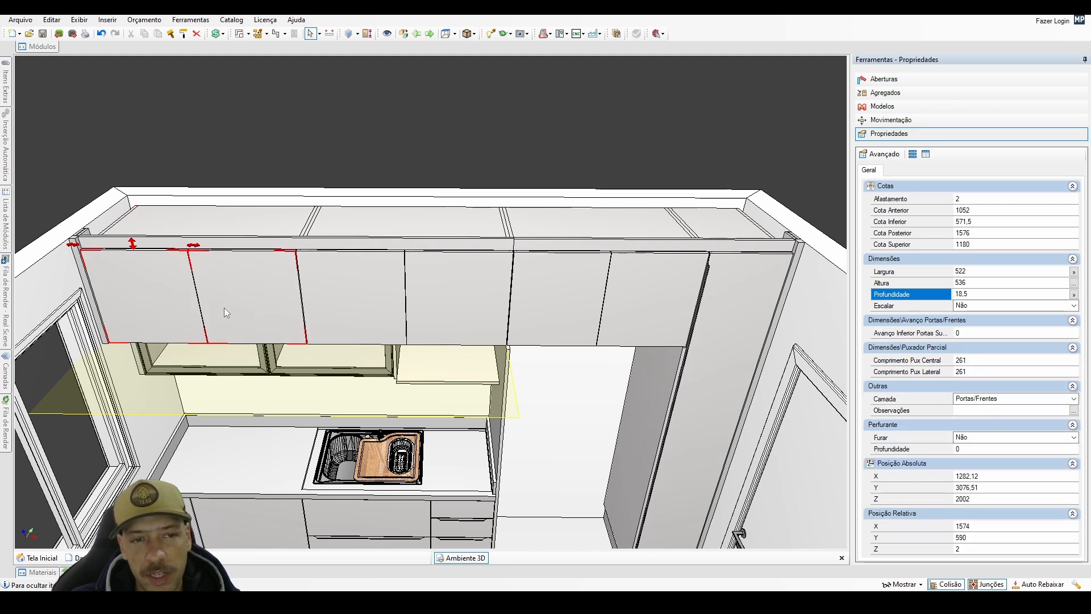
ctrl+click(341, 296)
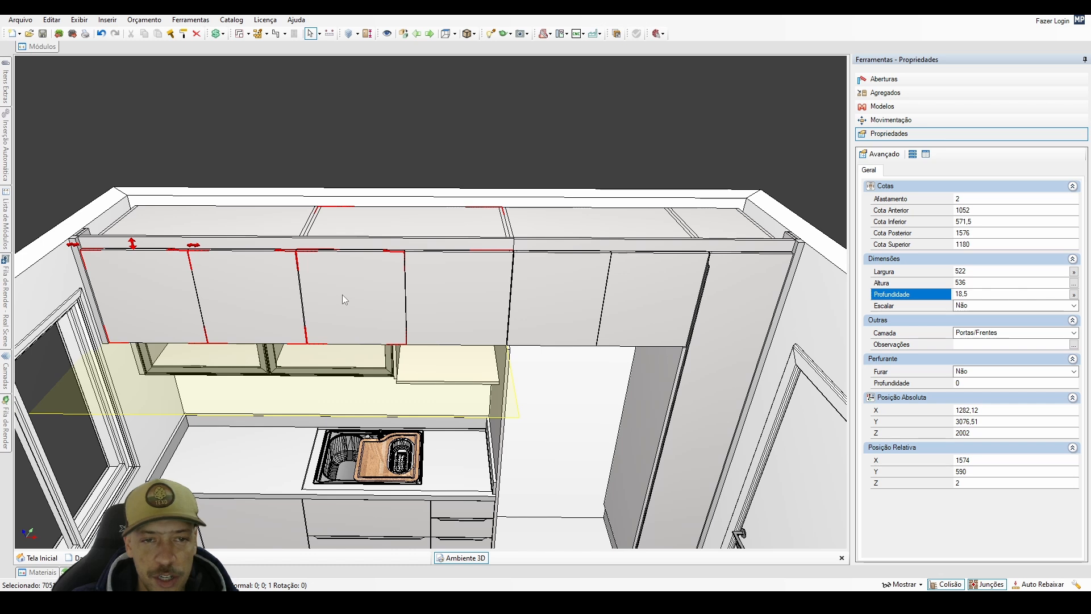
ctrl+click(445, 293)
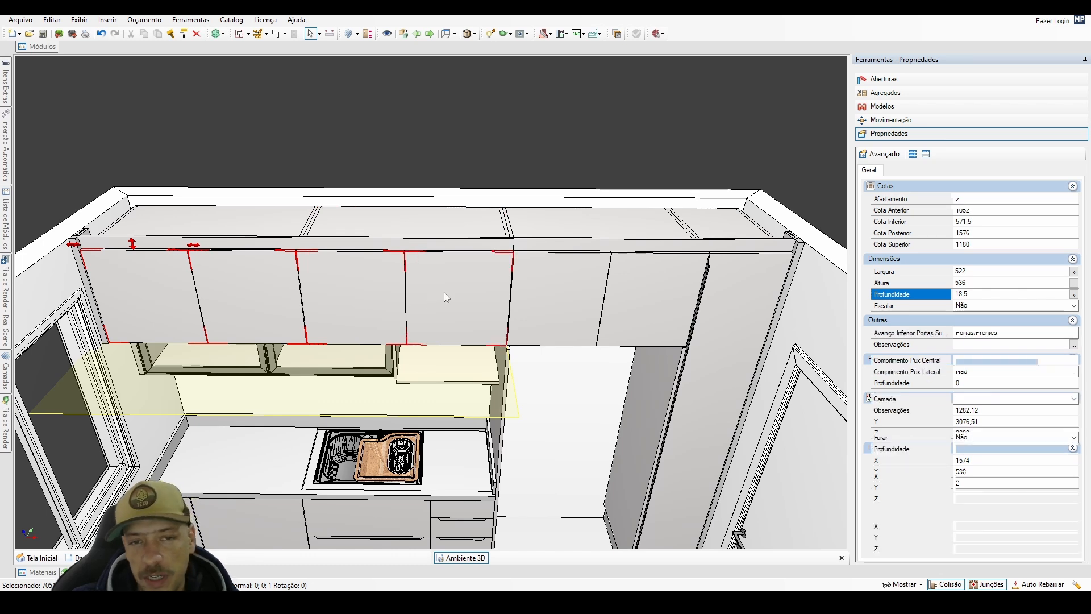
ctrl+click(571, 294)
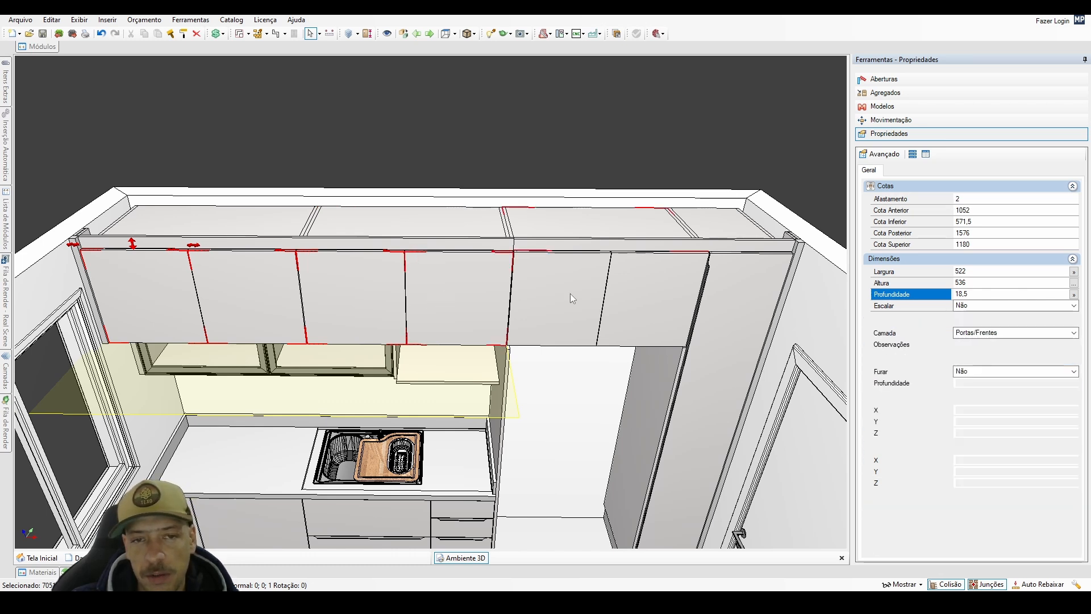
ctrl+click(630, 294)
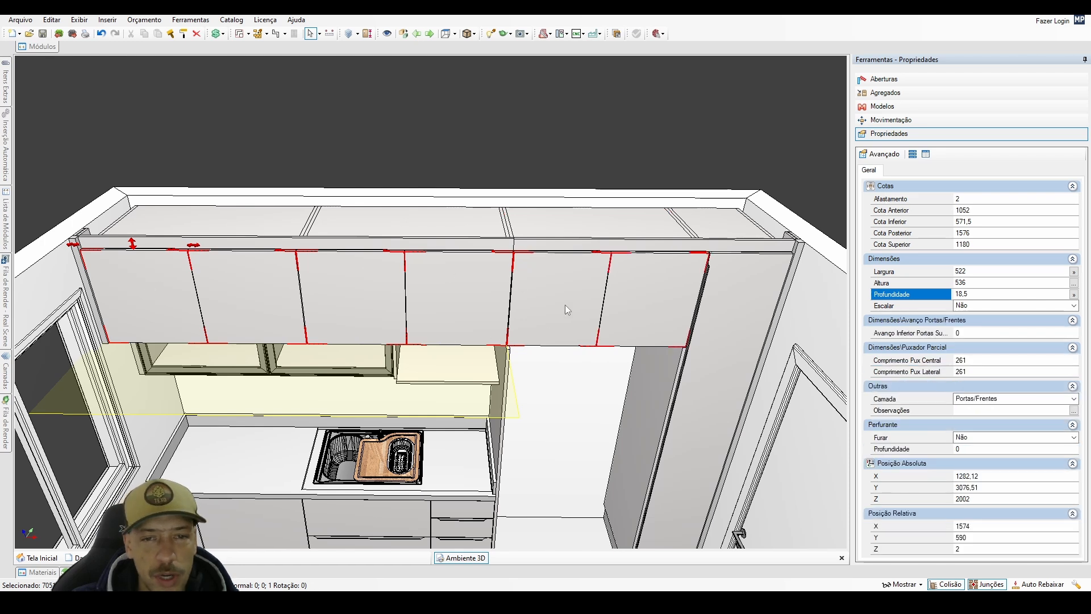
key(ctrl+h)
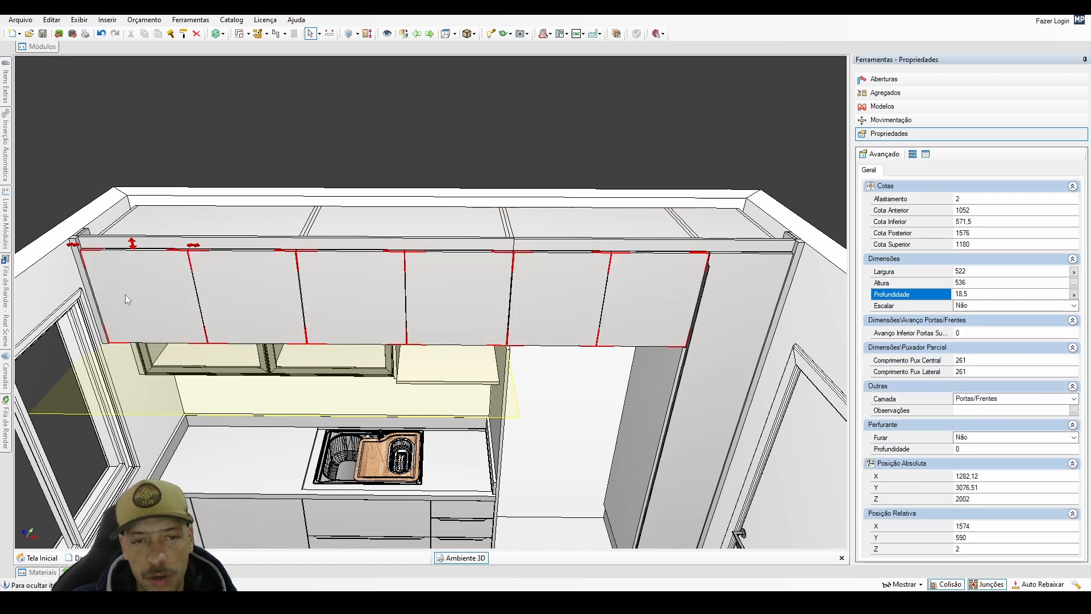
key(ctrl+h)
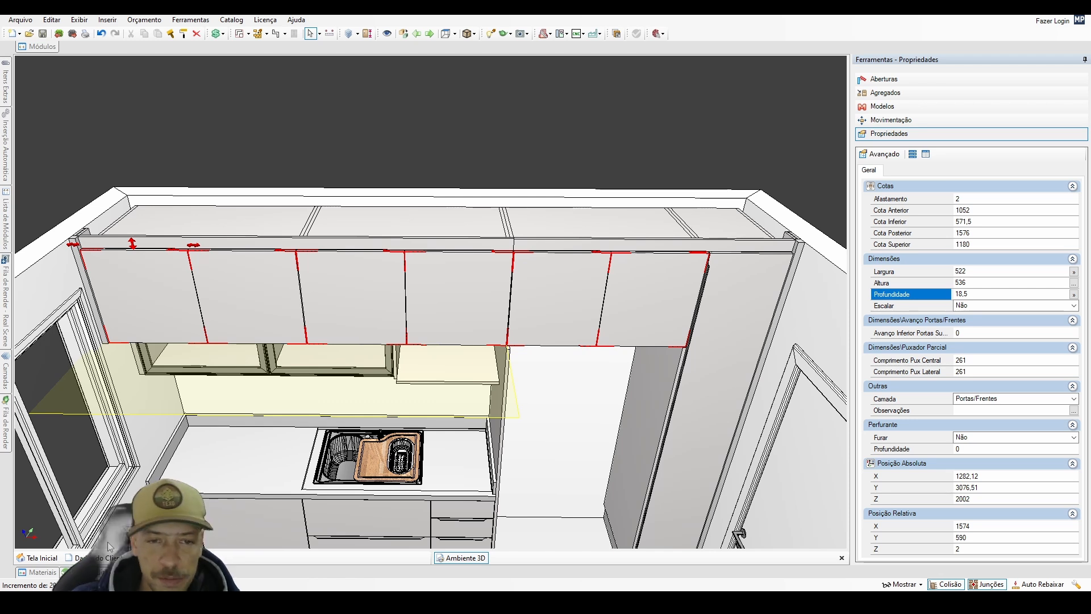
middle_drag(395, 434, 405, 359)
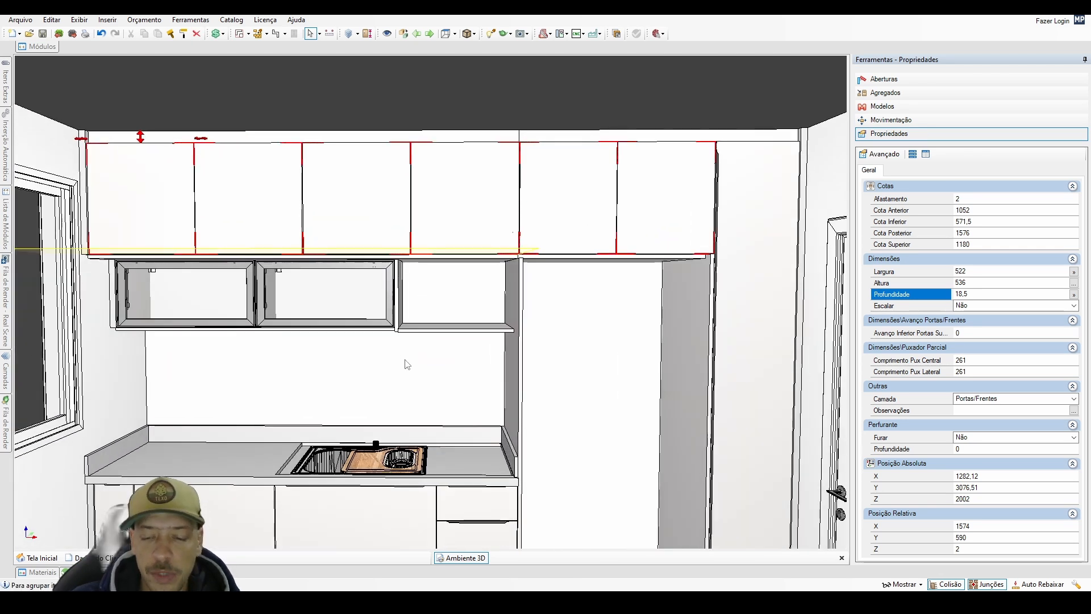
key(Down)
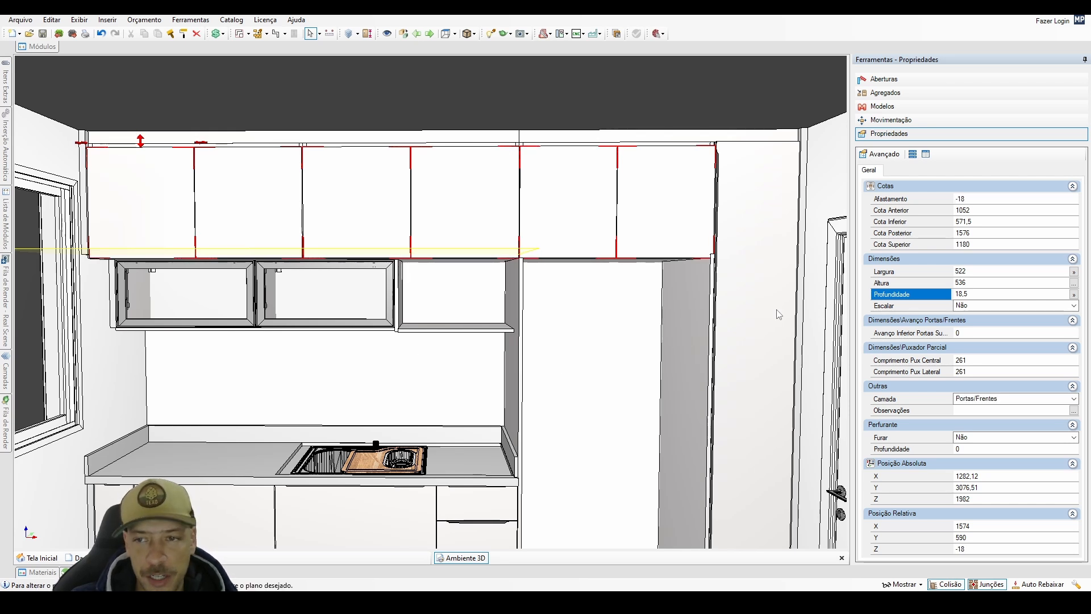
Set the height of the six overhead cabinet doors to 556 mm.
middle_drag(512, 320, 419, 370)
scroll(557, 280, up, 2)
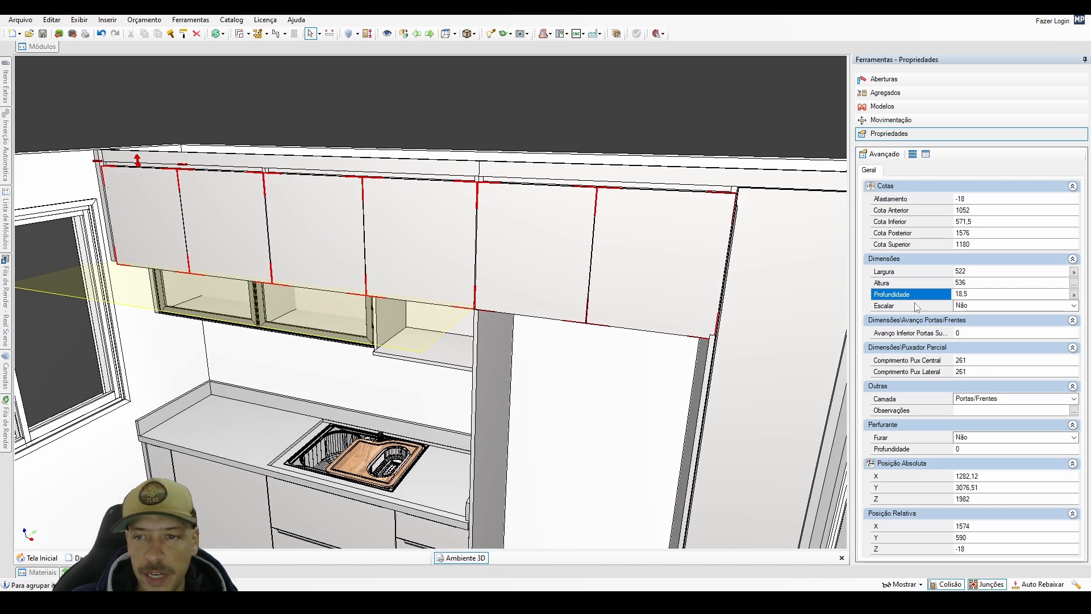
click(959, 282)
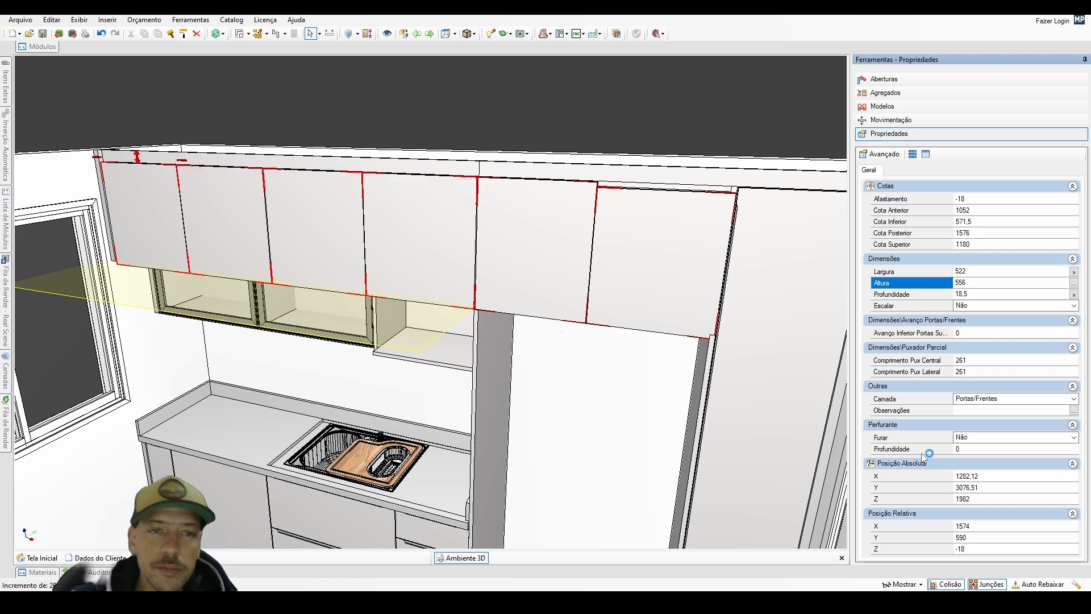
Inspect from below how the lower edges of the overhead doors align with the long horizontal panel above the glass-door cabinets.
right_drag(516, 461, 477, 375)
scroll(478, 374, up, 3)
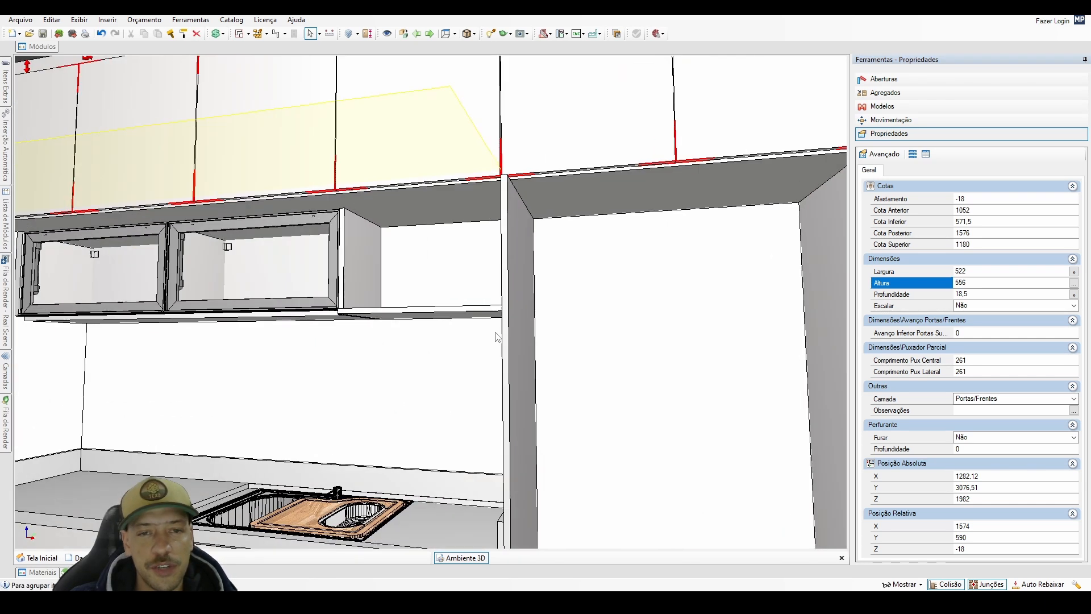
right_drag(497, 336, 478, 285)
middle_drag(477, 285, 623, 397)
scroll(285, 319, up, 2)
right_drag(284, 318, 218, 298)
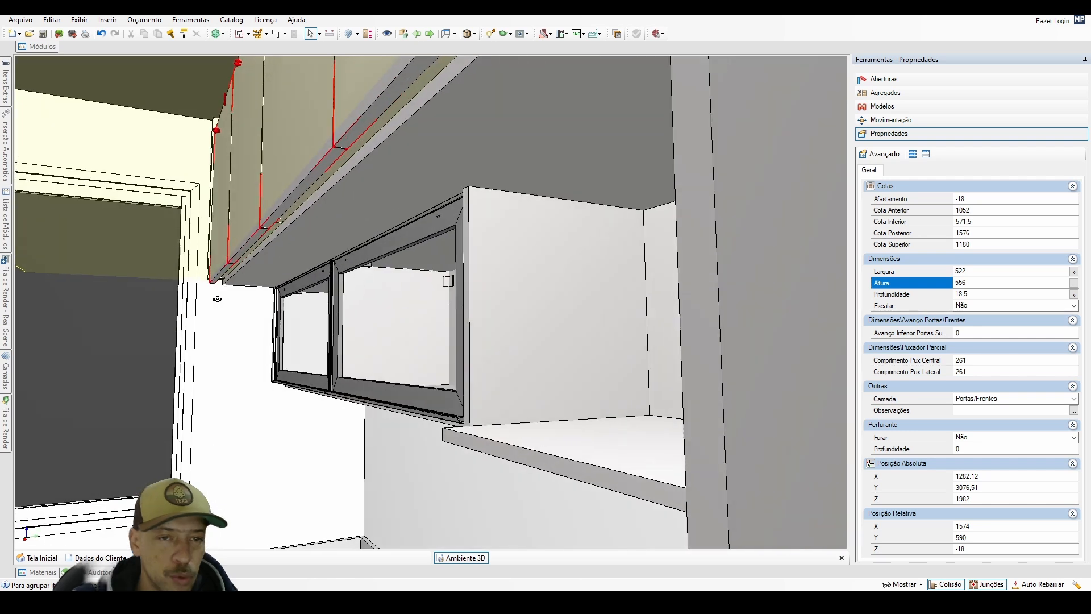
scroll(217, 298, up, 2)
middle_drag(218, 298, 278, 314)
right_drag(278, 314, 310, 293)
scroll(305, 289, up, 2)
middle_drag(309, 293, 214, 277)
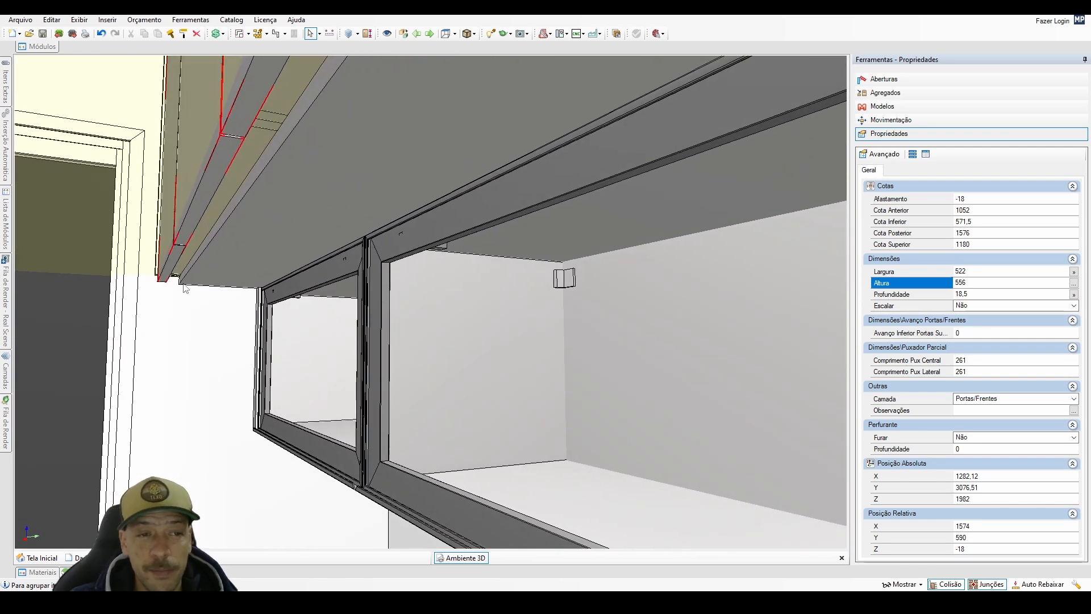
right_drag(179, 302, 273, 354)
scroll(202, 358, down, 2)
scroll(273, 354, down, 5)
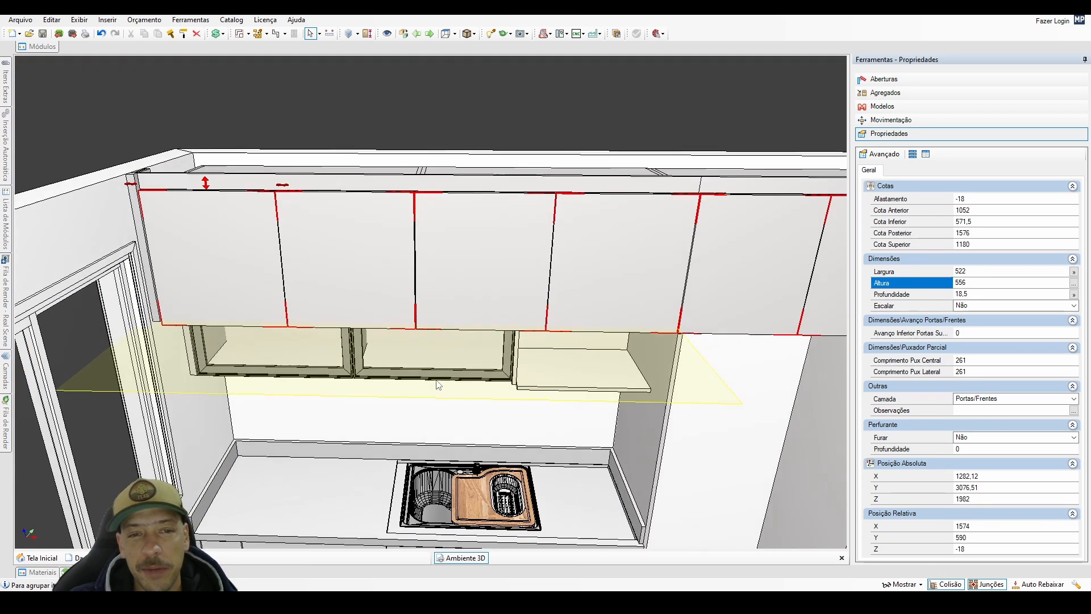
Set the width of the vertical filler panel at the window end of the overhead cabinets to 620 mm, declining the reduction to 601 mm.
right_drag(461, 381, 291, 369)
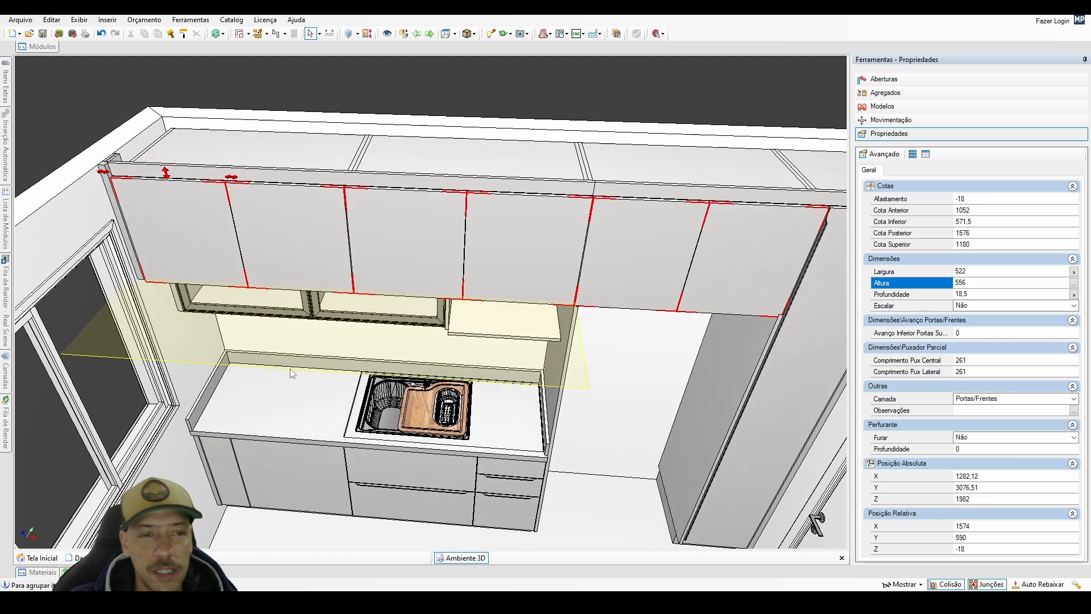
scroll(219, 284, up, 3)
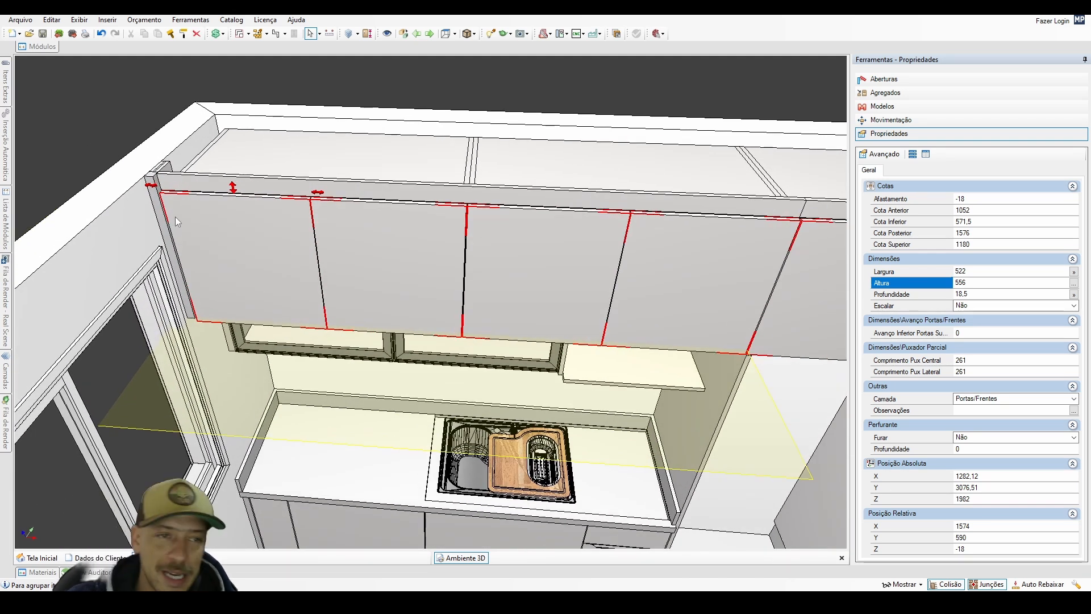
ctrl+click(169, 164)
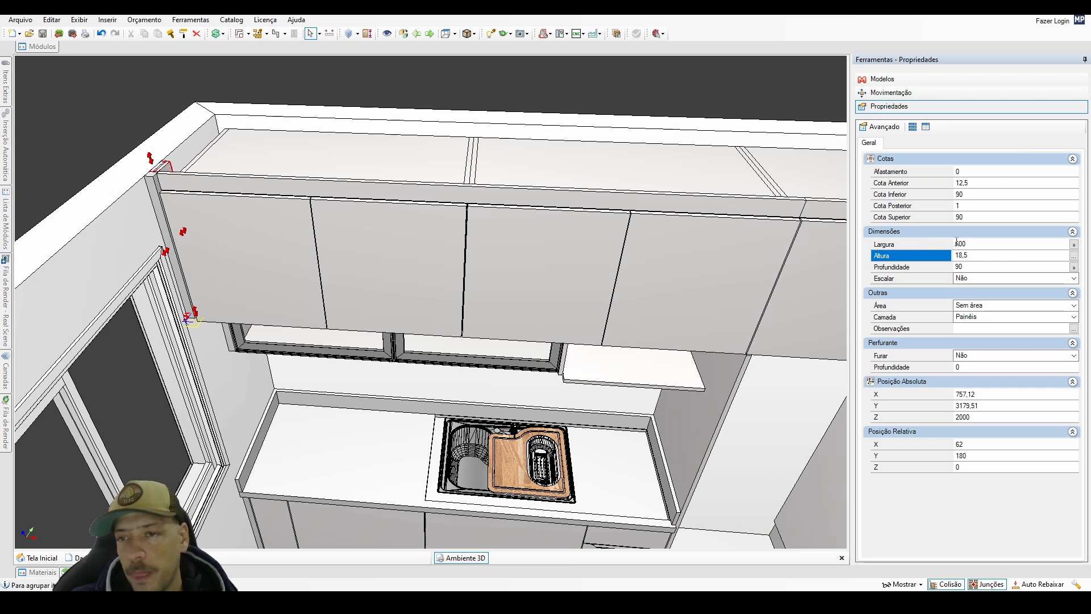
drag(959, 243, 969, 243)
key(Return)
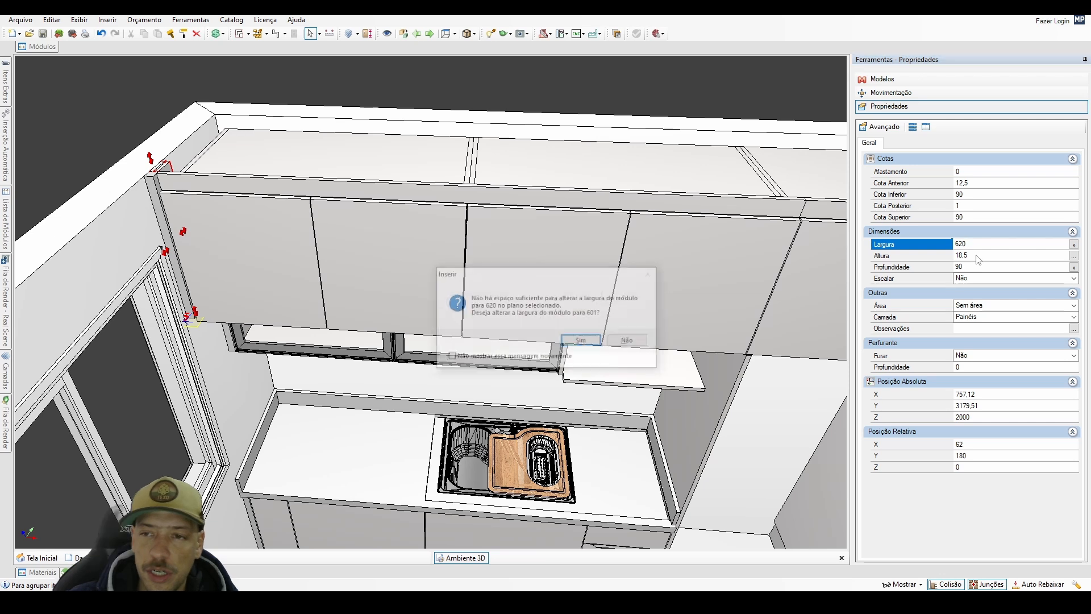
click(628, 341)
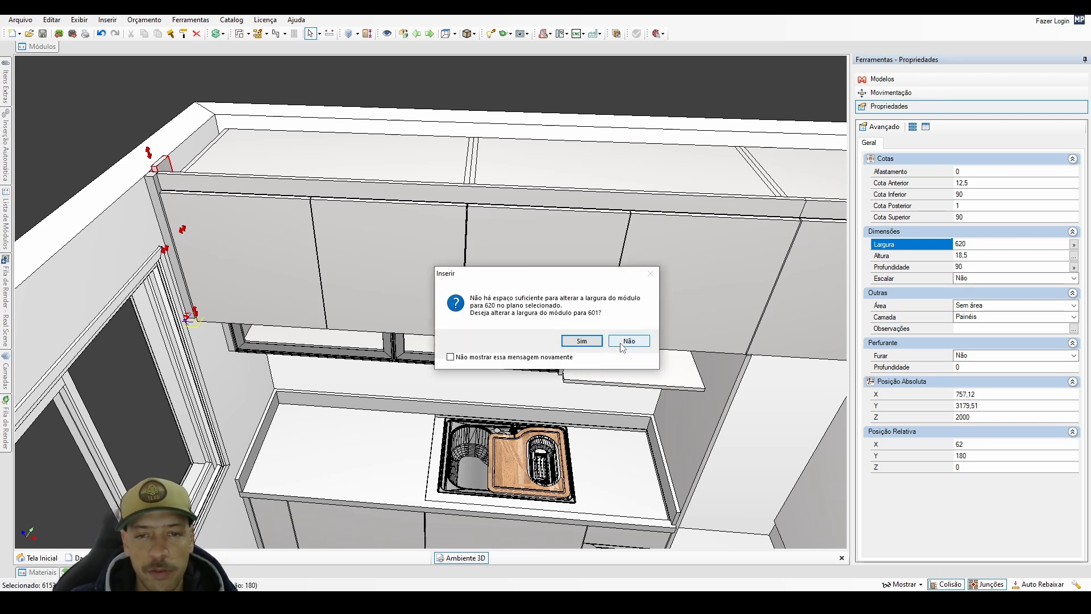
click(628, 341)
Reposition the filler group at the window end of the overhead cabinets with a Z offset of -20 mm.
click(156, 192)
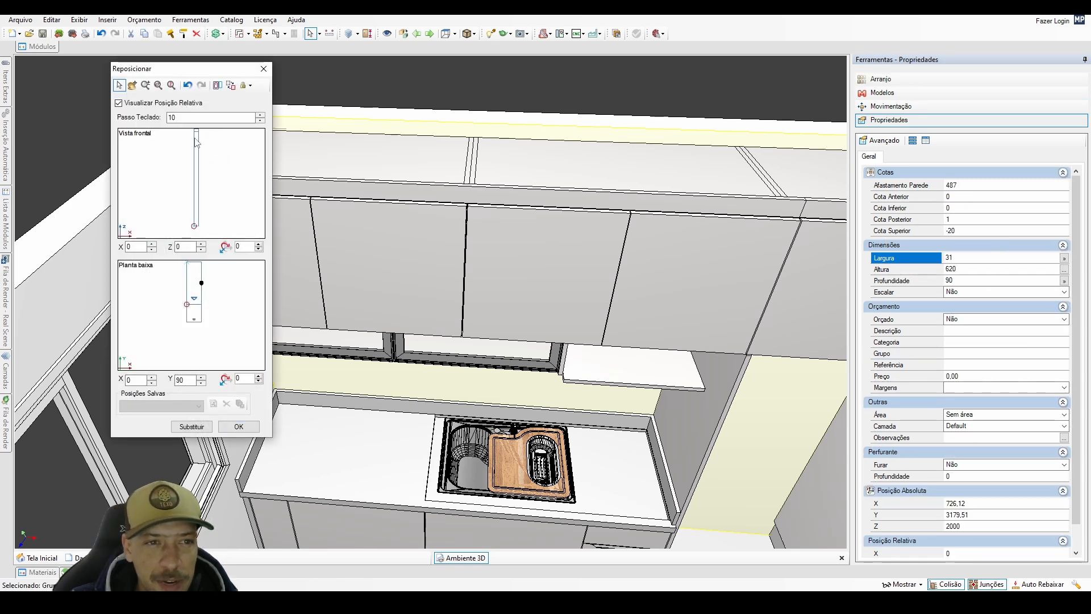
drag(194, 137, 196, 142)
click(239, 426)
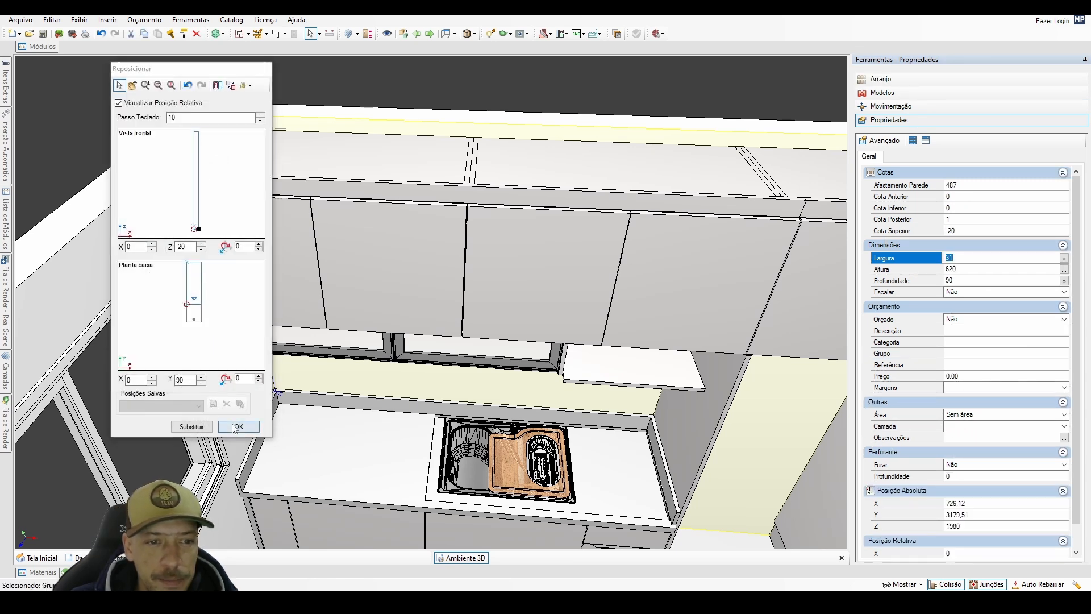
Set the height of the filler's front geometry beside the first overhead door to 620 mm and deselect it.
click(161, 204)
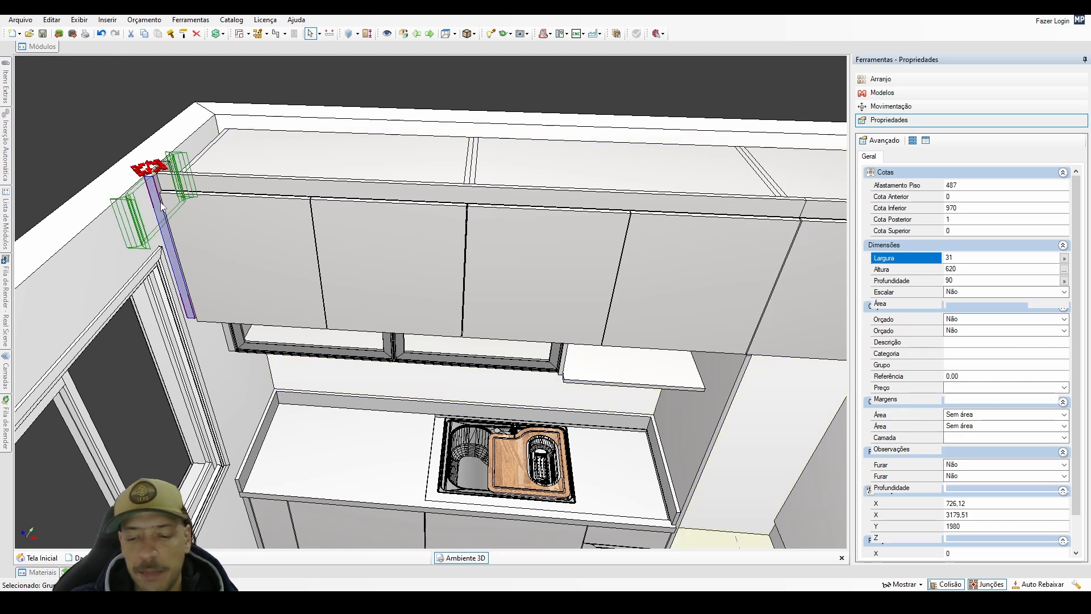
click(950, 268)
key(Return)
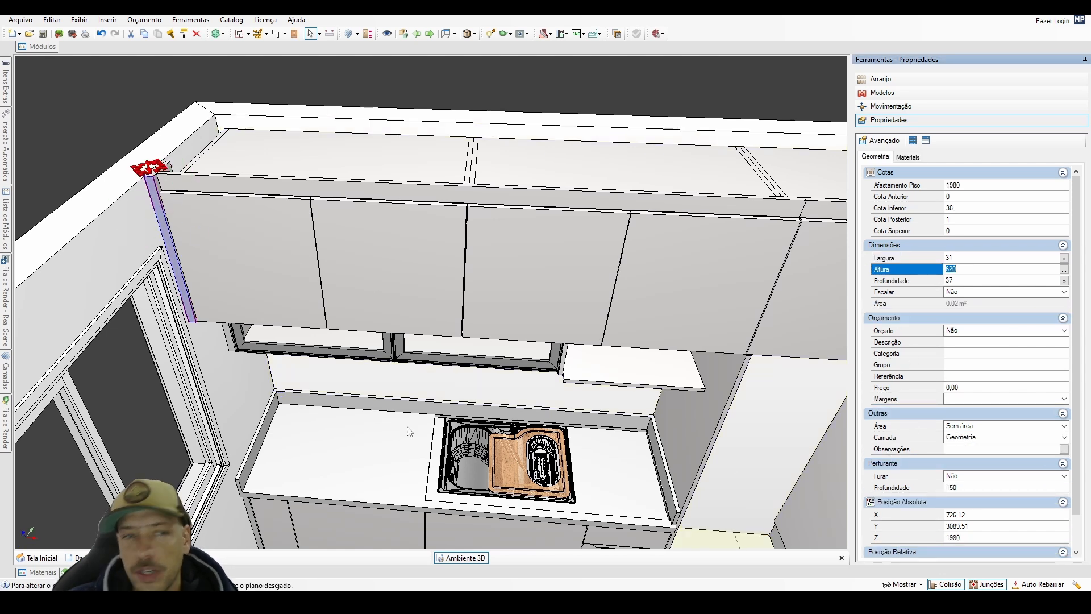
click(293, 74)
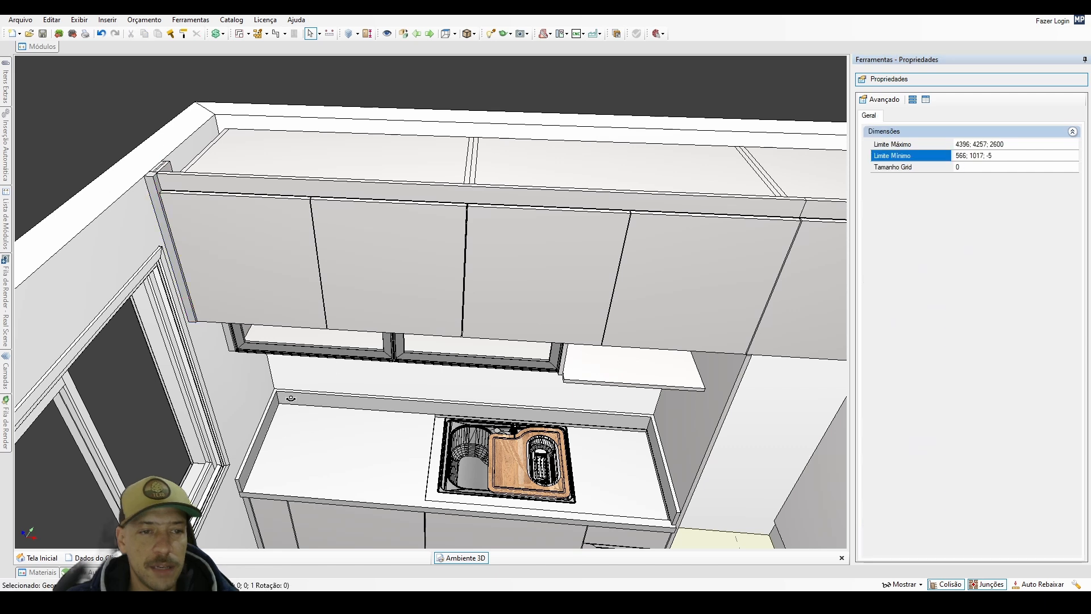
Inspect from below how the lower end of the side filler meets the horizontal panel under the overhead cabinets, with interfering parts hidden.
middle_drag(294, 400, 207, 217)
scroll(244, 291, up, 5)
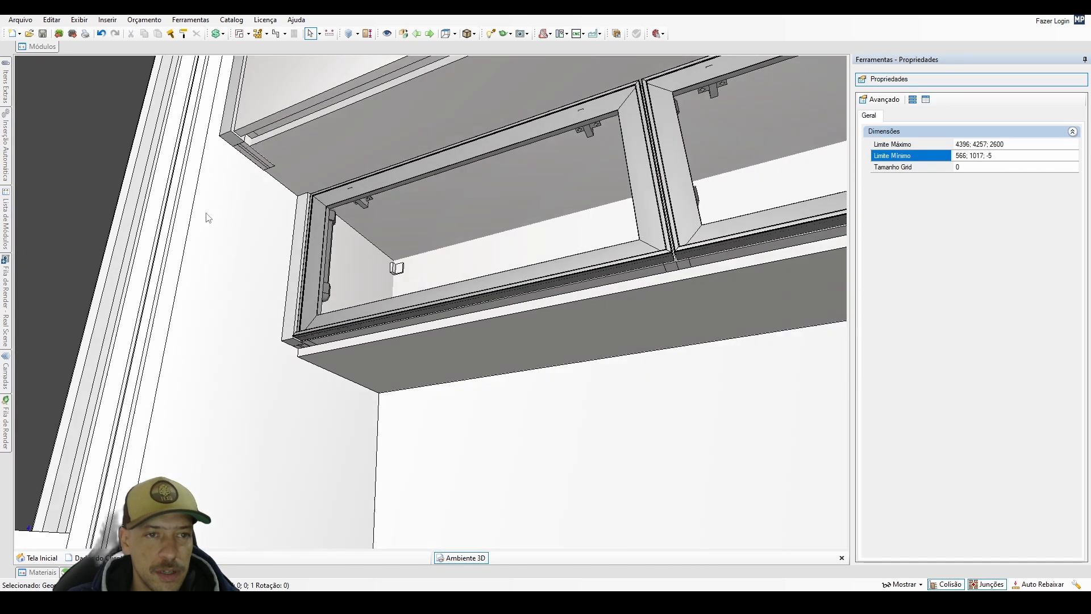
scroll(208, 215, up, 3)
click(260, 119)
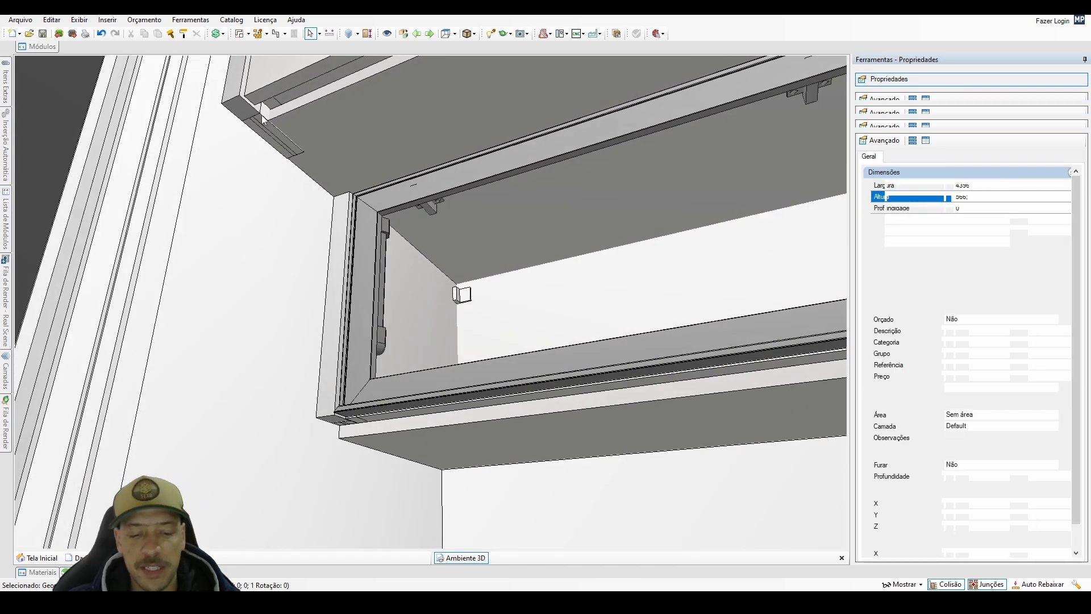
middle_drag(265, 192, 207, 148)
scroll(233, 124, up, 3)
middle_drag(247, 109, 215, 130)
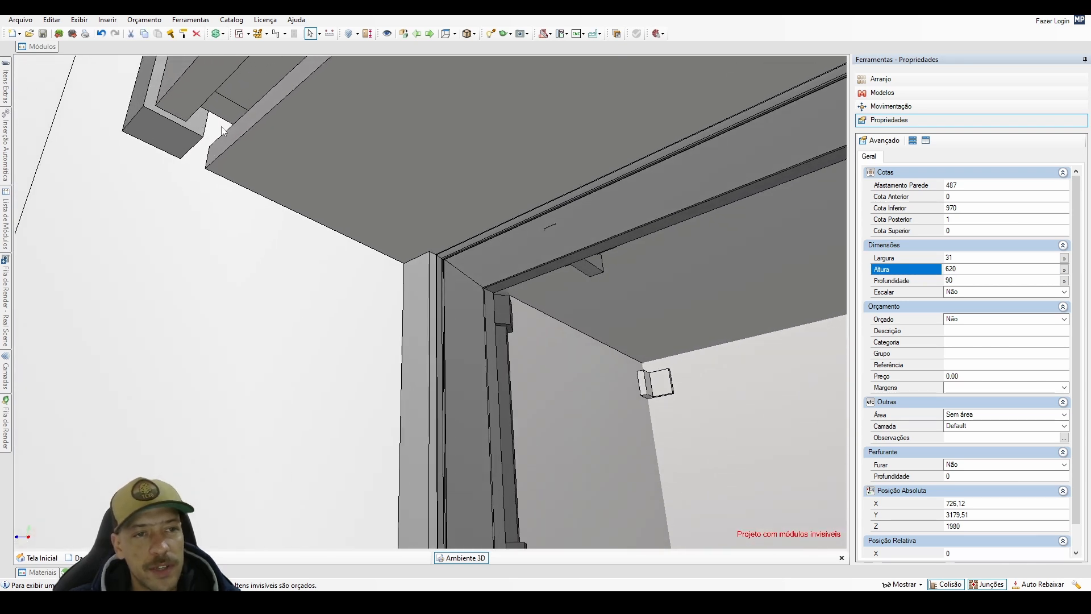
scroll(219, 128, up, 5)
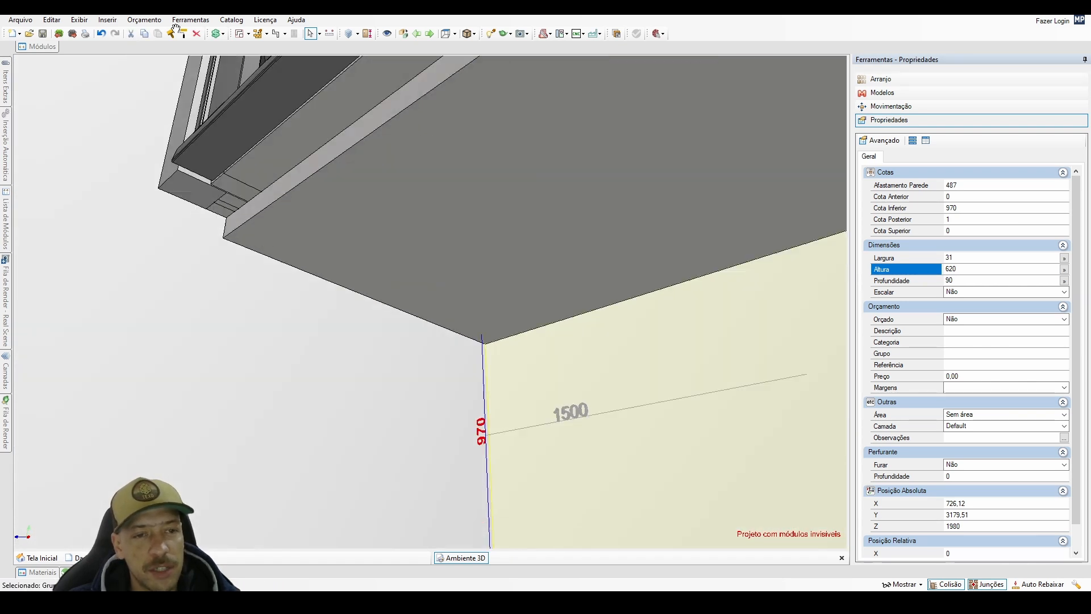
Set the height of the filler geometry beside the glass-door cabinets to 380 mm and lower it 20 mm.
middle_drag(206, 192, 296, 274)
click(273, 250)
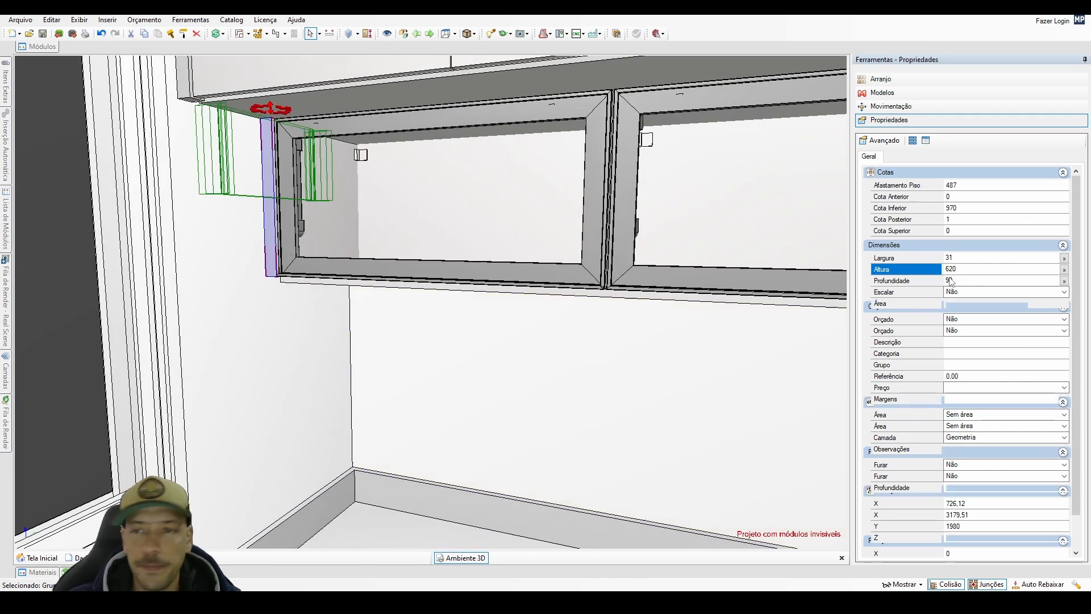
drag(952, 269, 948, 271)
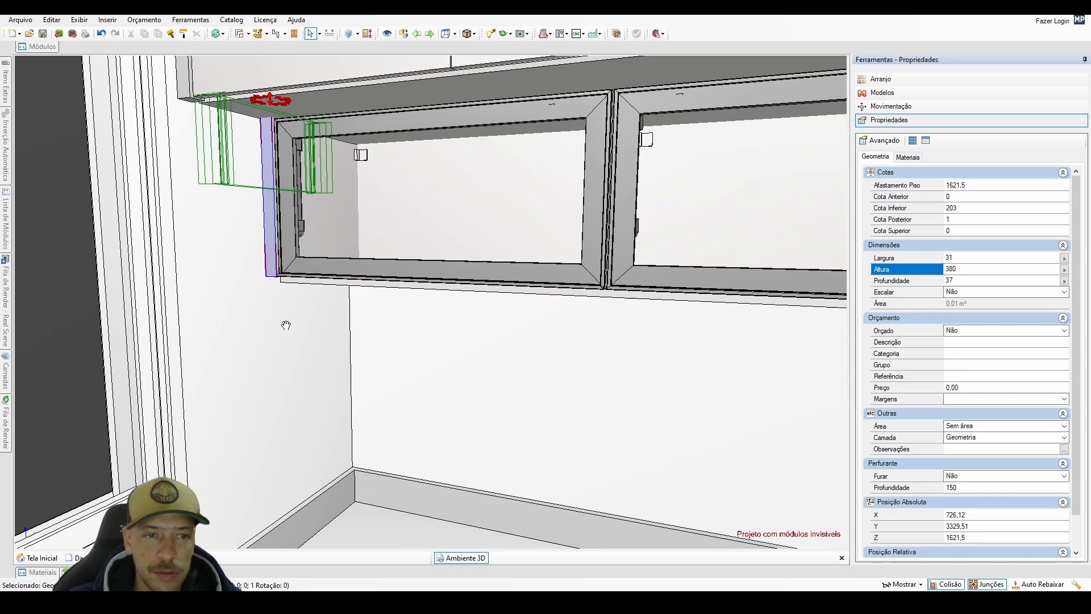
middle_drag(285, 325, 391, 322)
scroll(391, 323, up, 3)
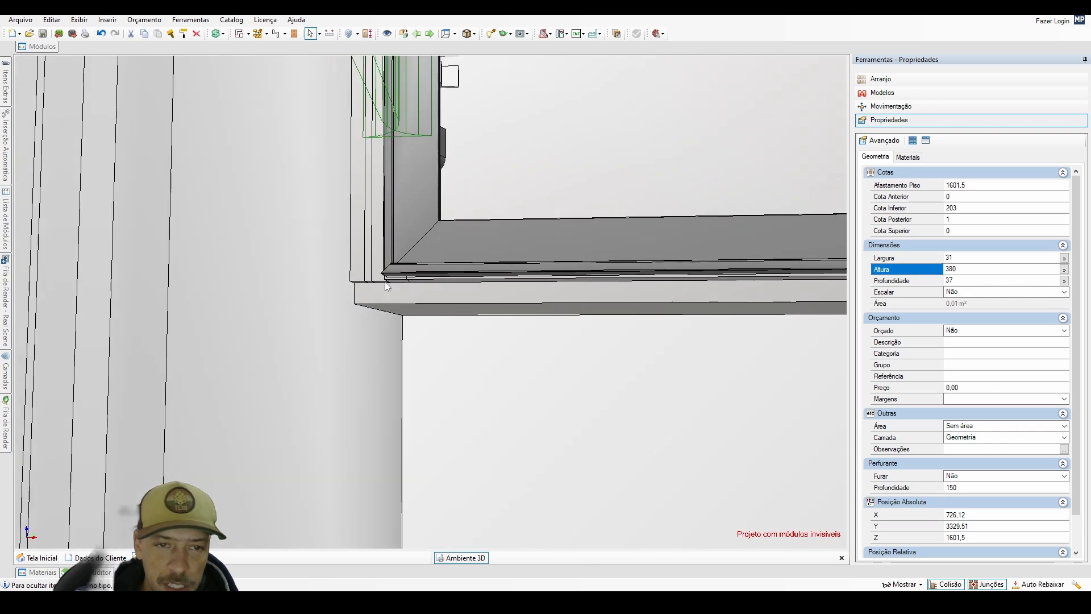
Set the width of the filler panels beside the glass-door cabinets to 340 mm without accepting the suggested limit, and redisplay the hidden parts.
click(380, 287)
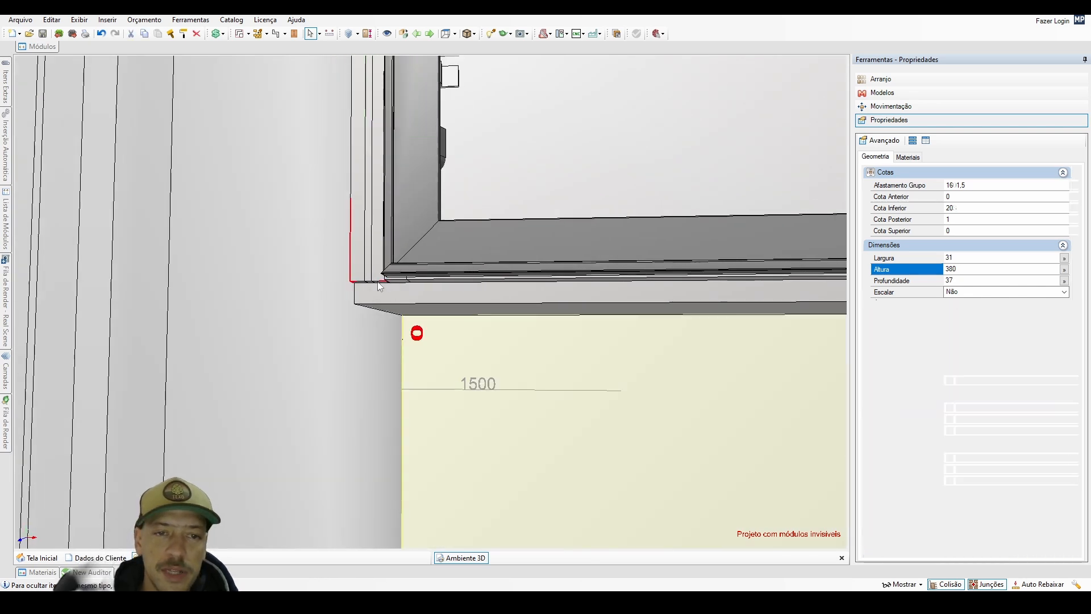
click(367, 281)
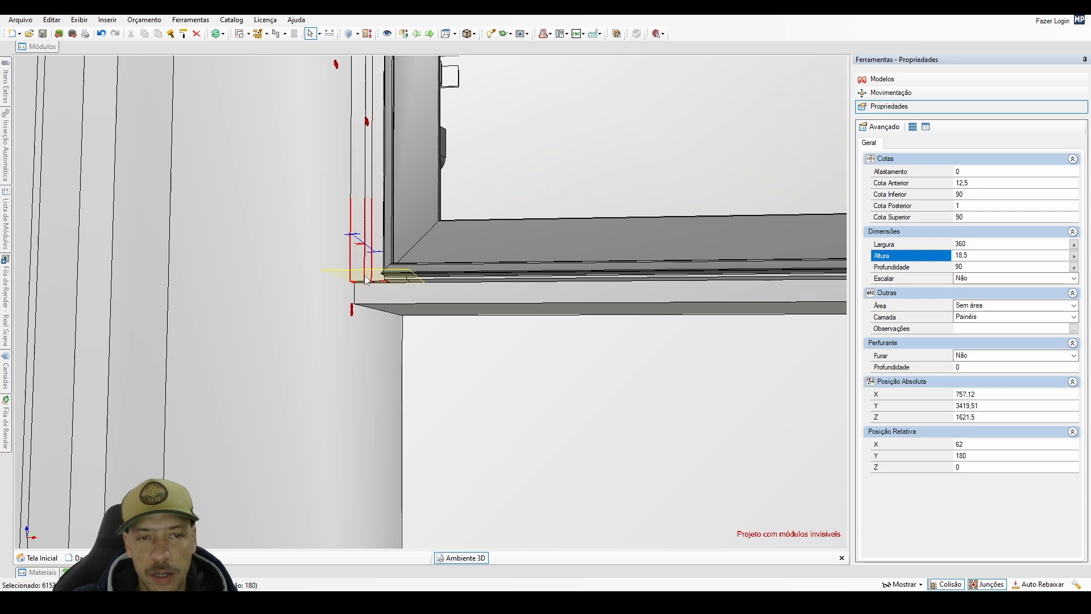
click(963, 243)
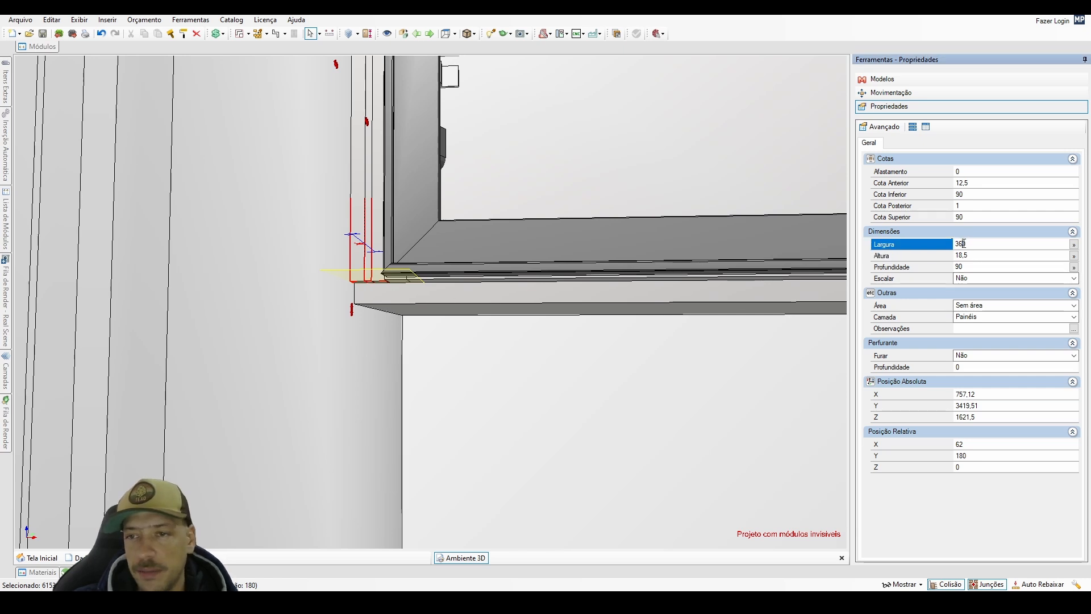
key(Return)
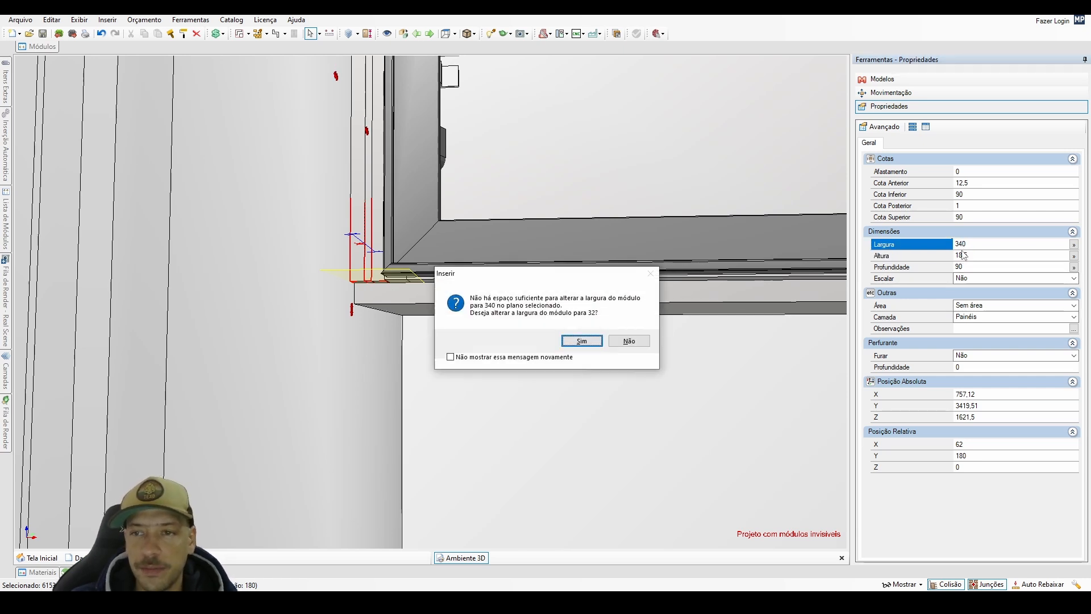
click(629, 341)
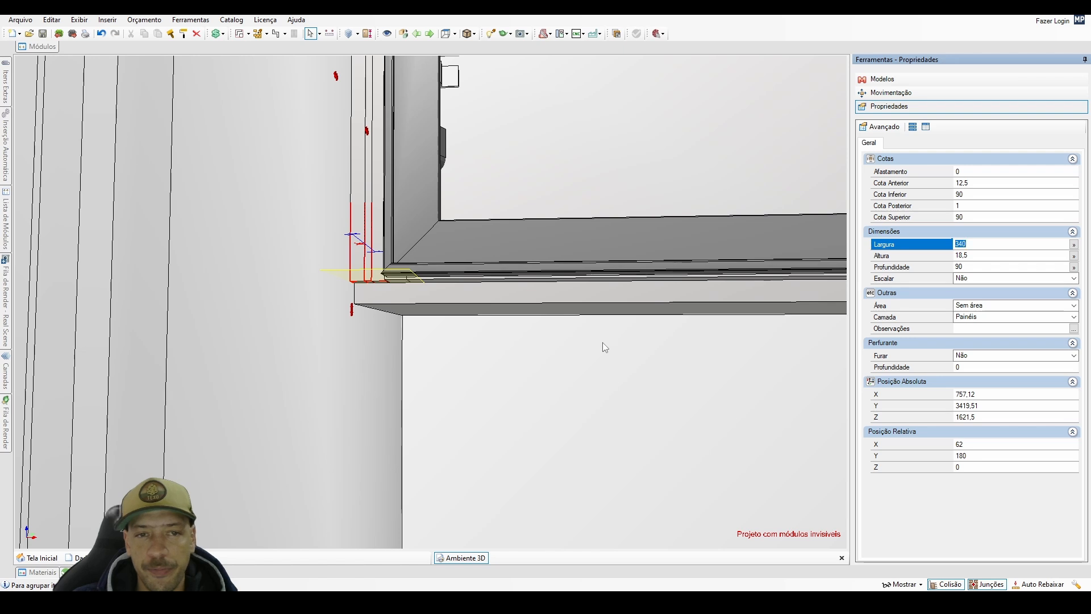
scroll(603, 342, up, 2)
click(571, 381)
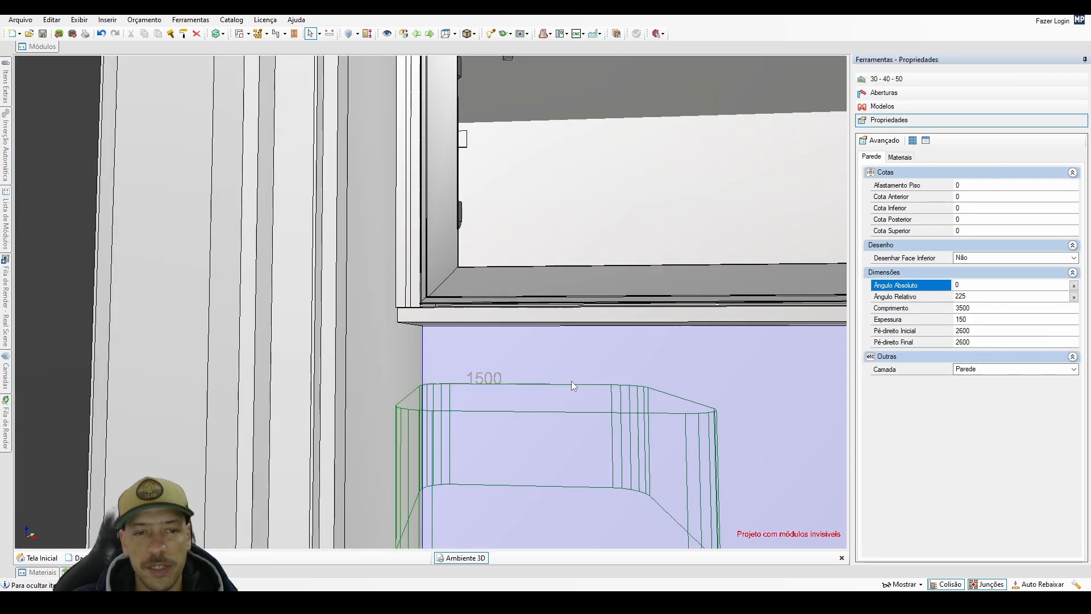
click(571, 381)
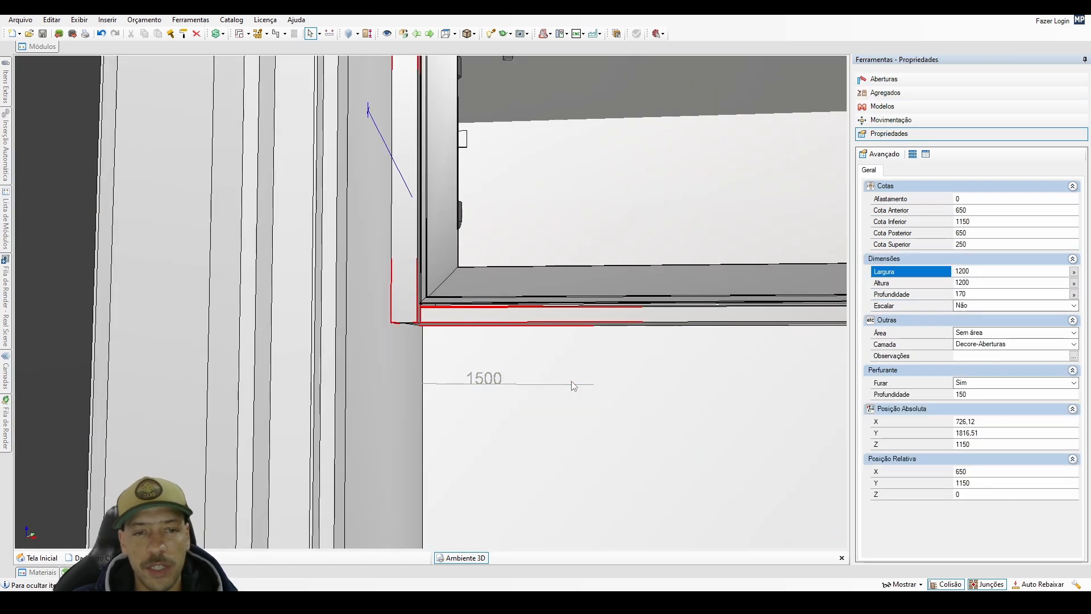
Lower both filler panels behind the hidden front geometry by 20 mm and set their width to 380 mm, rejecting the suggested smaller width.
middle_drag(574, 384, 524, 417)
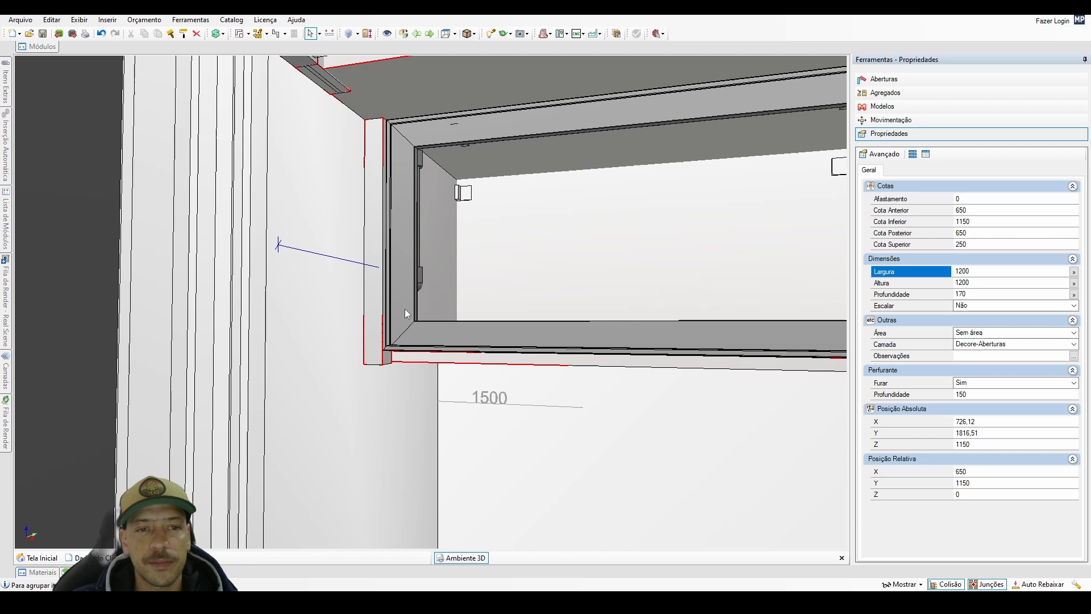
click(376, 302)
shift+middle_drag(407, 376, 123, 393)
scroll(348, 339, up, 2)
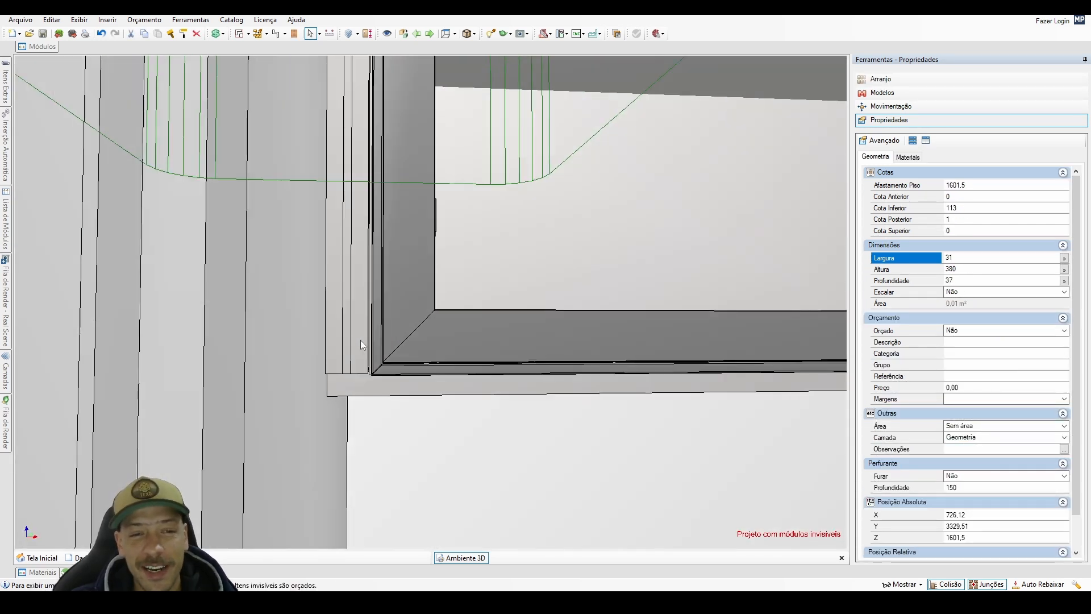
click(361, 339)
click(361, 340)
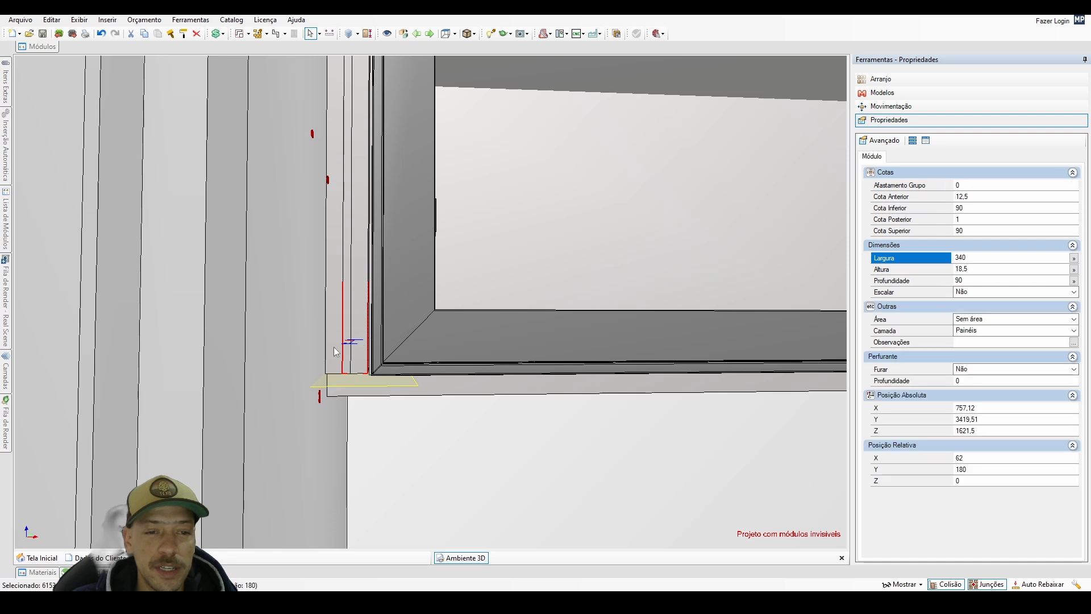
click(334, 352)
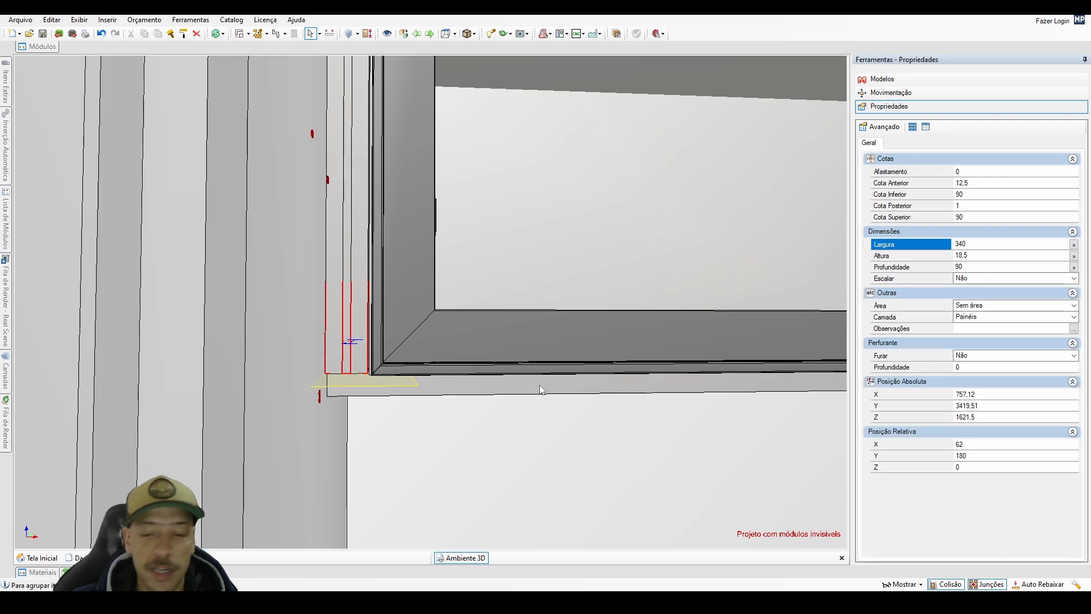
key(Down)
click(960, 244)
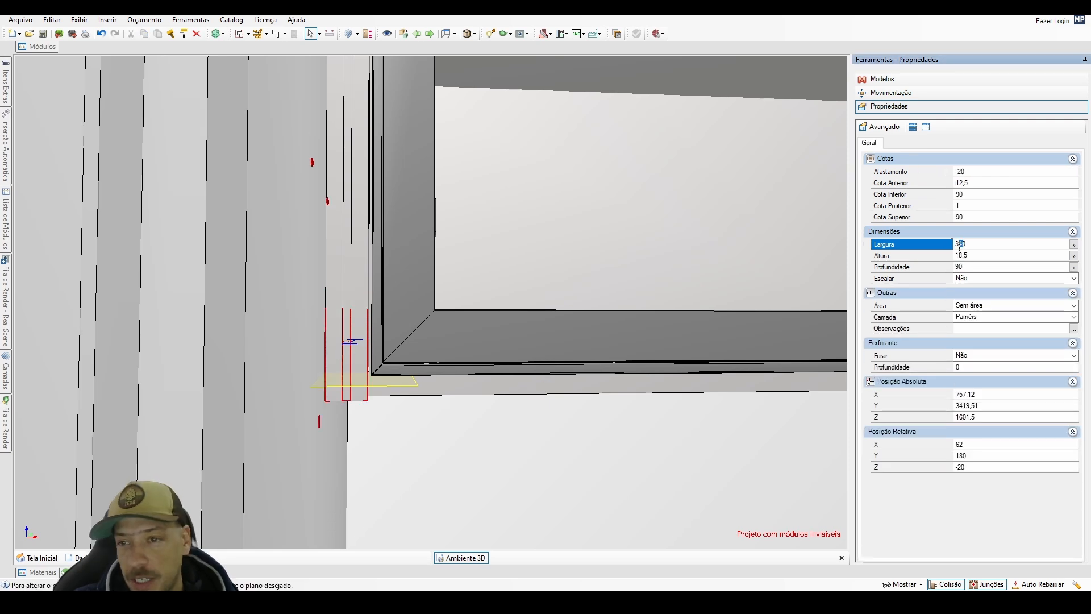
key(Return)
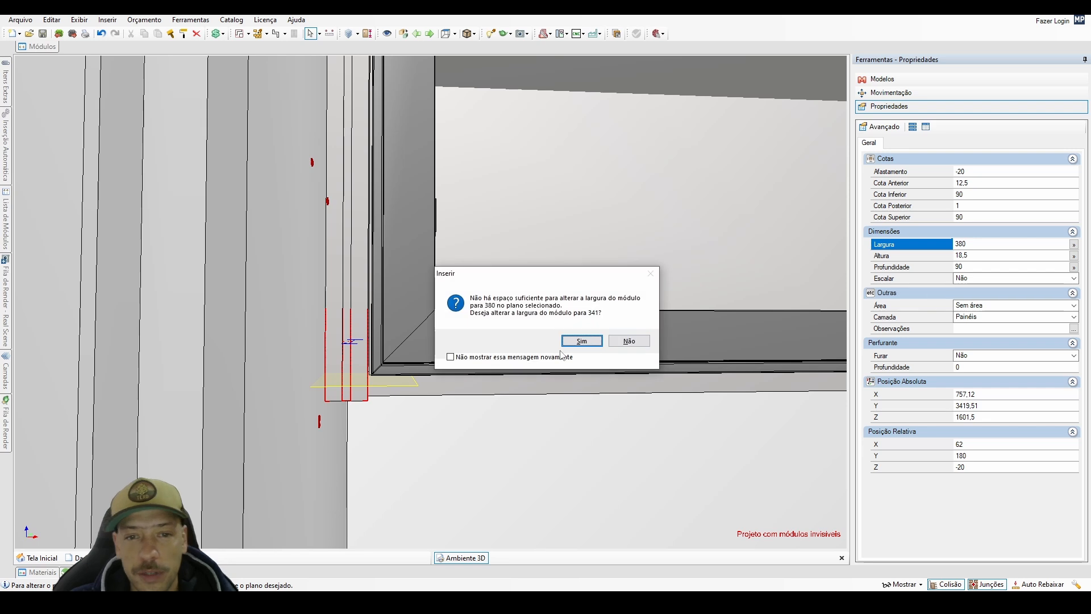
click(641, 342)
click(628, 341)
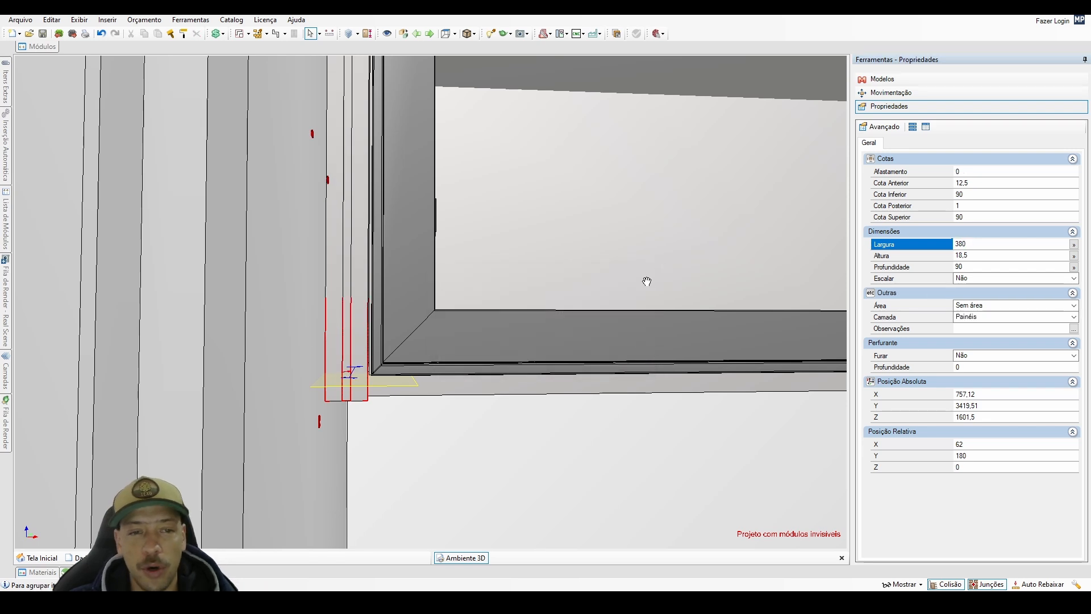
Redisplay the hidden parts around the filler and check the full row of glass-door cabinets from the front.
scroll(528, 343, down, 3)
middle_drag(524, 346, 293, 306)
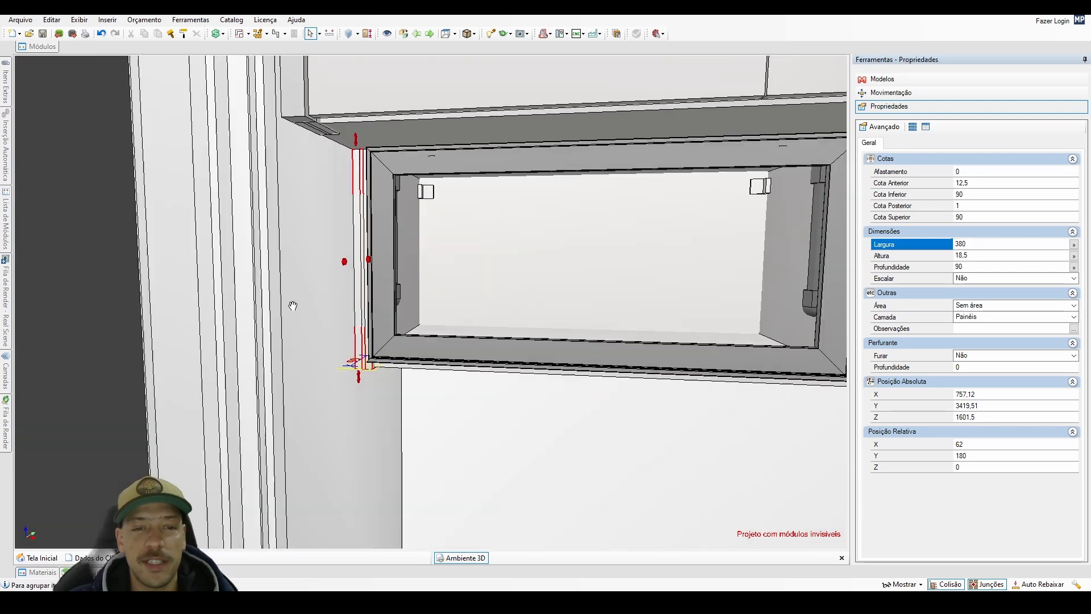
click(420, 463)
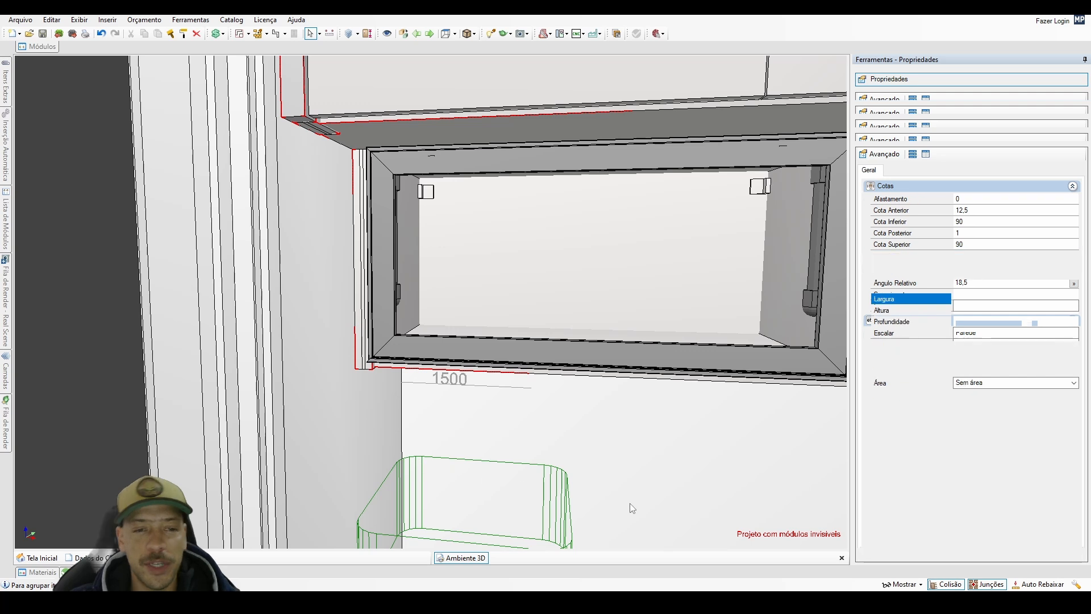
middle_drag(632, 508, 446, 382)
middle_drag(252, 369, 299, 374)
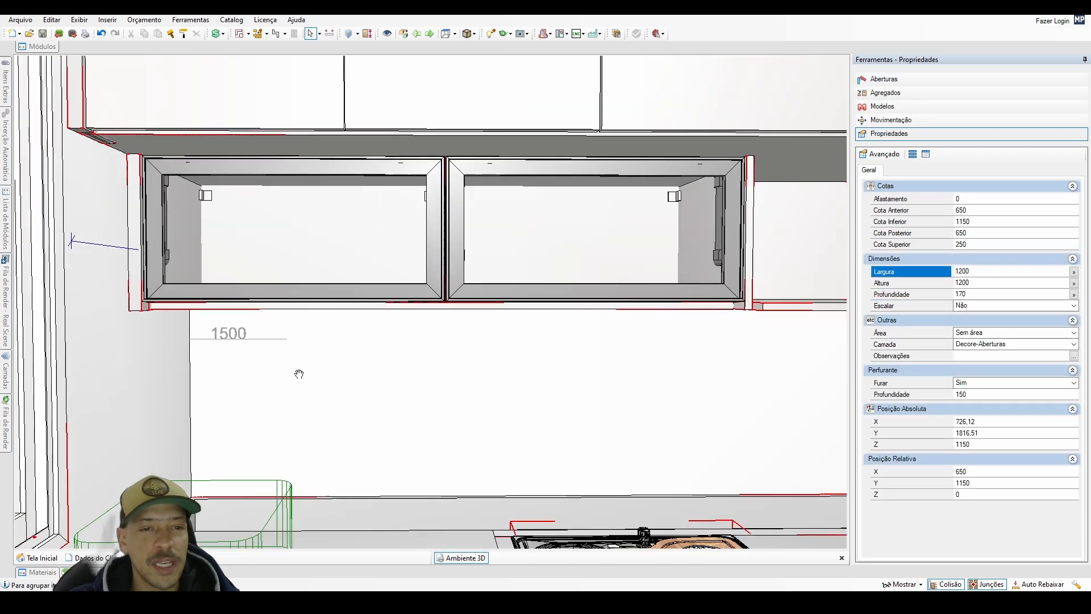
Set the height of both glass doors to 376 mm at an offset of 358 mm, and deselect them.
click(299, 277)
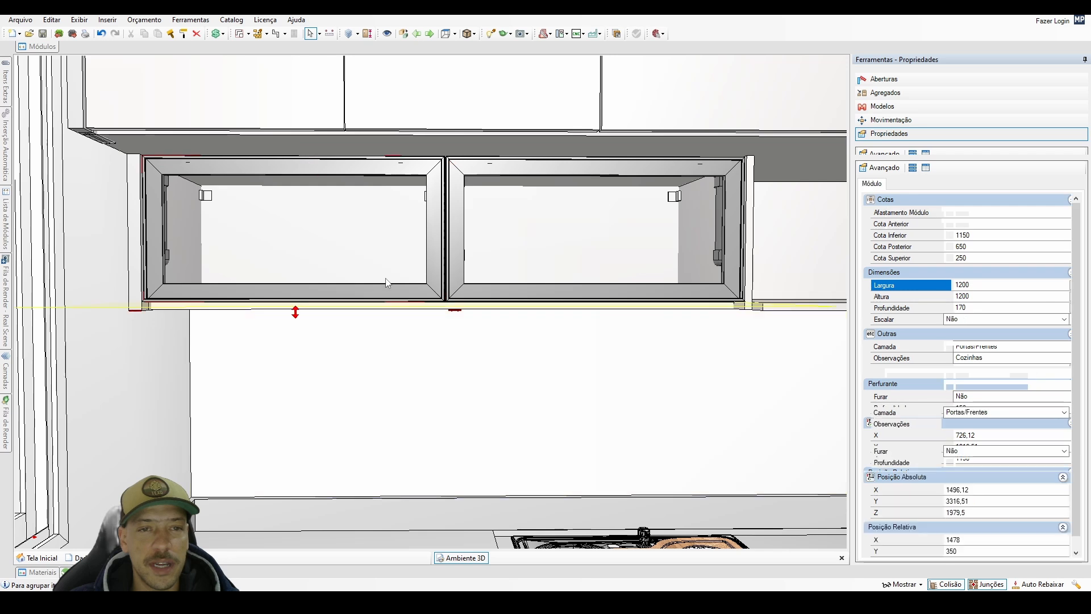
click(541, 275)
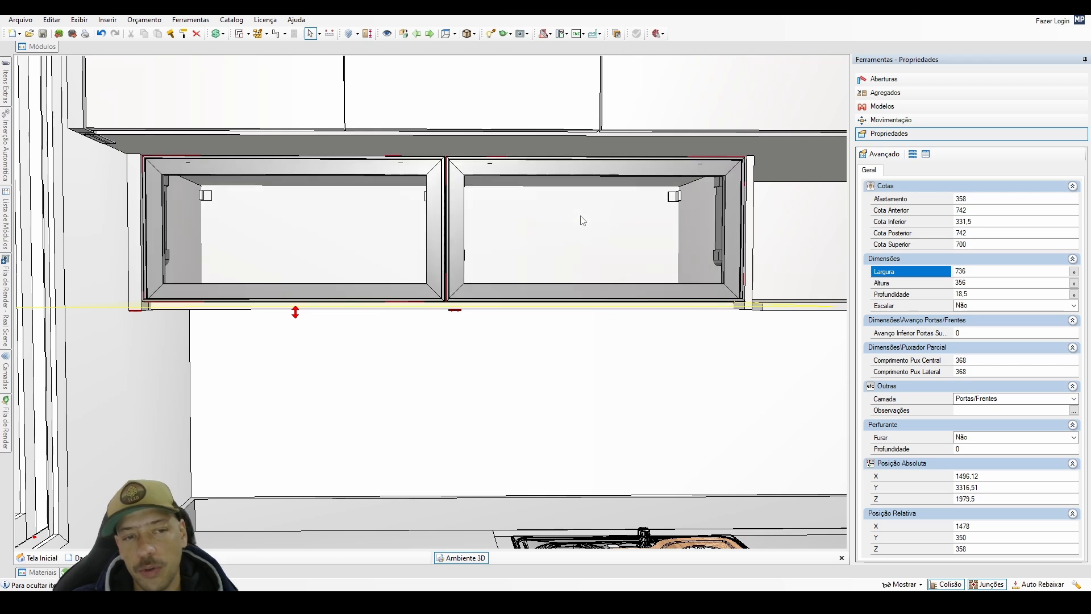
key(Down)
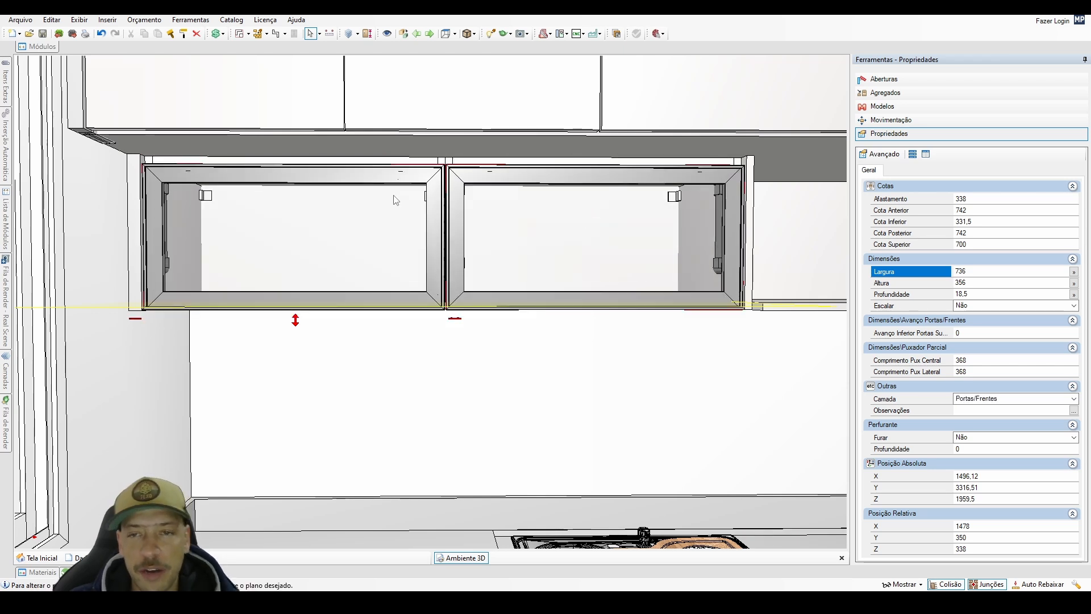
click(964, 283)
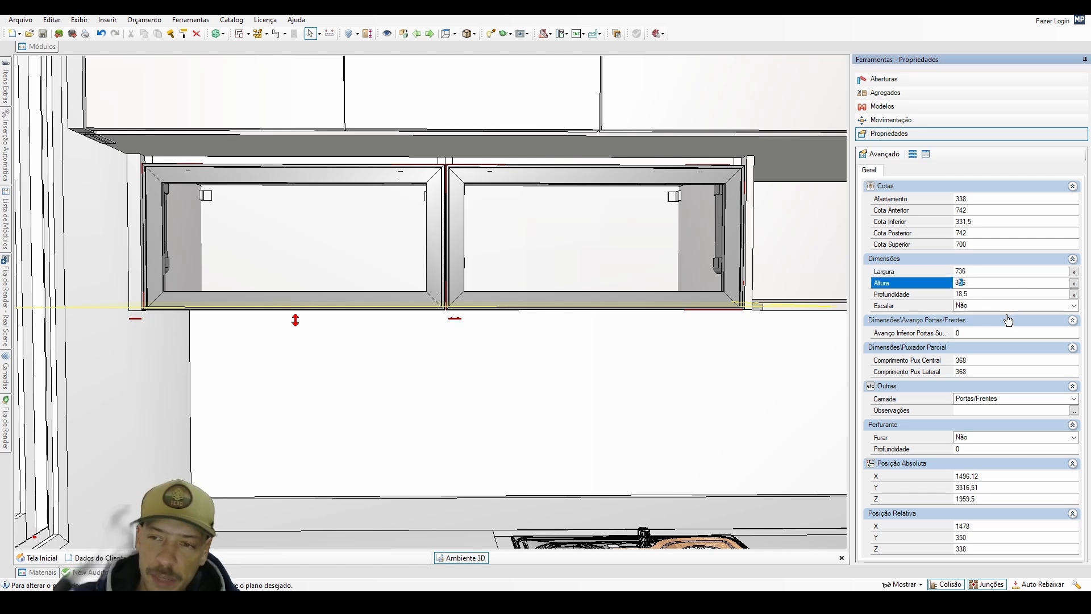
key(Return)
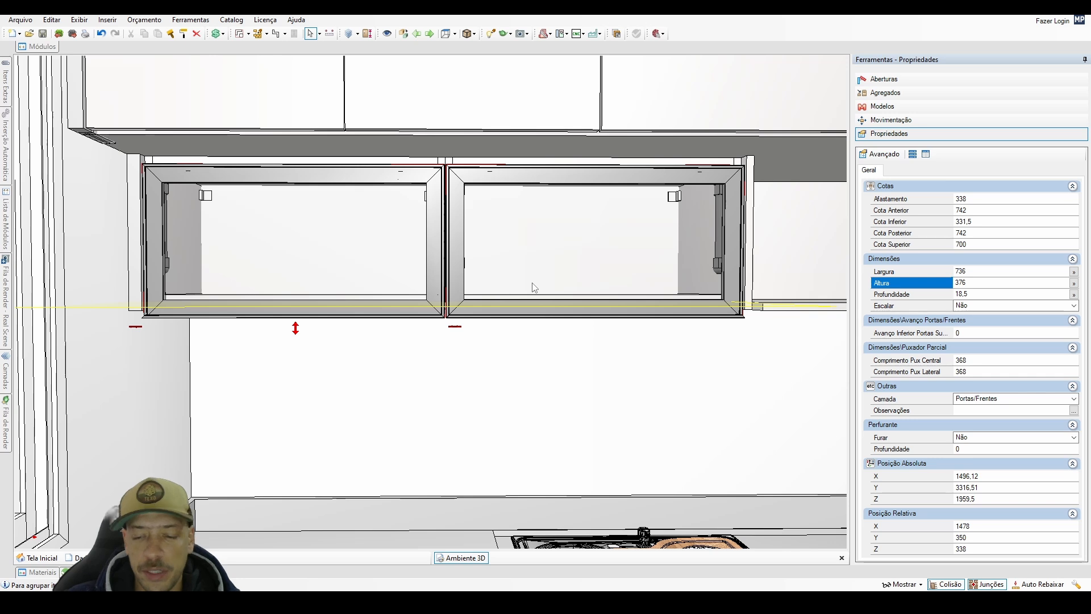
key(Up)
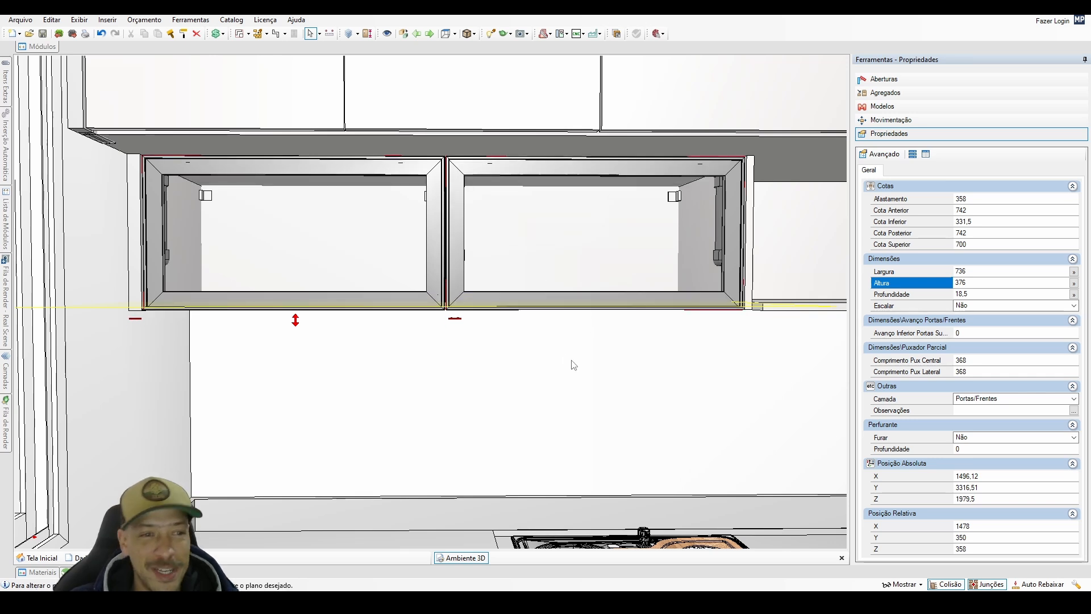
right_drag(525, 371, 475, 483)
click(475, 484)
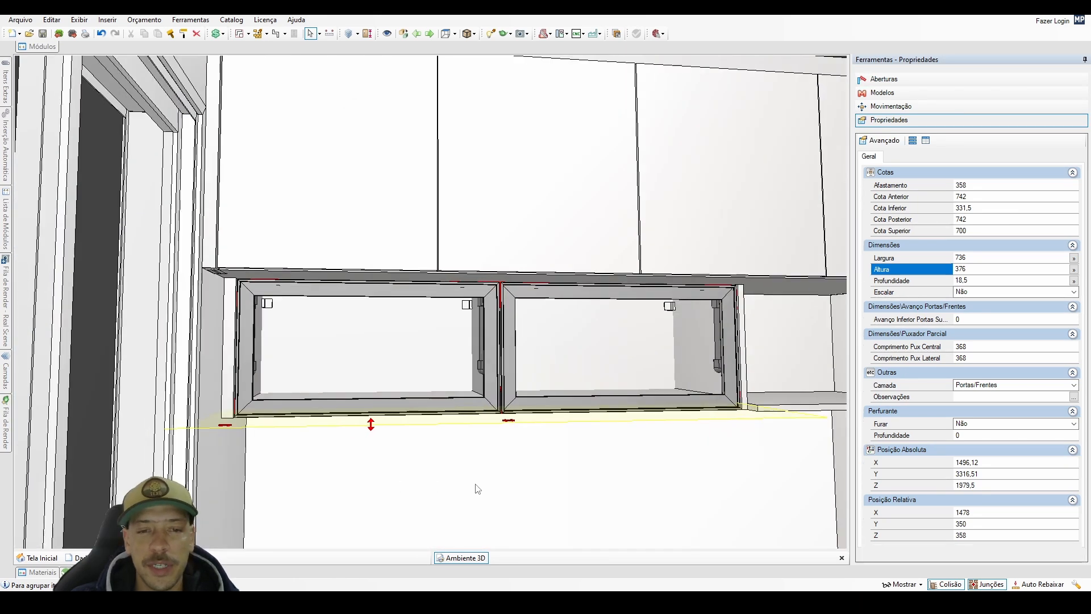
scroll(476, 484, down, 4)
scroll(477, 488, down, 3)
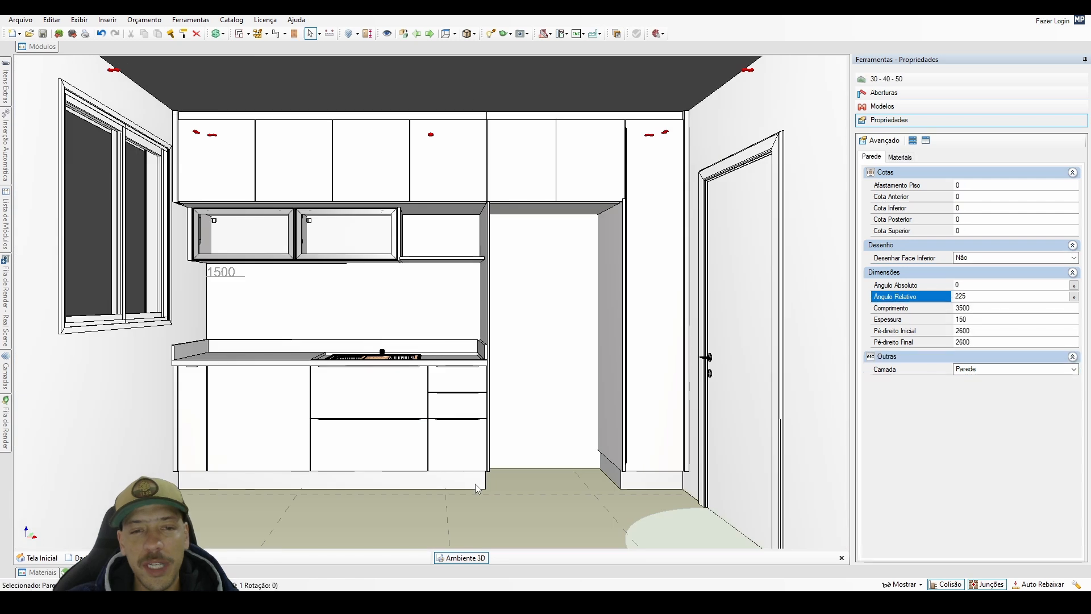
click(476, 526)
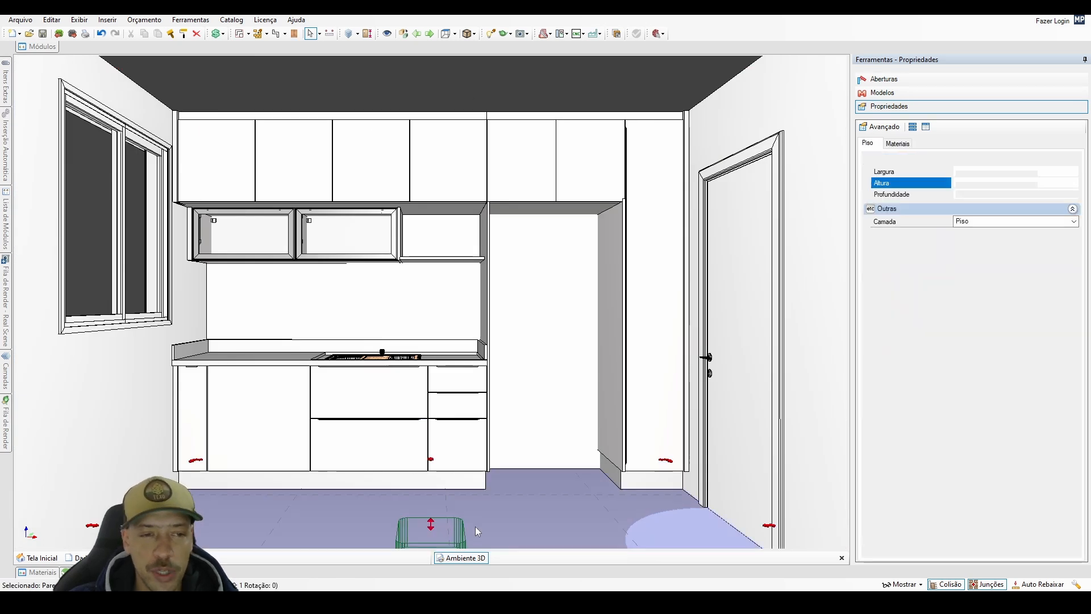
click(509, 79)
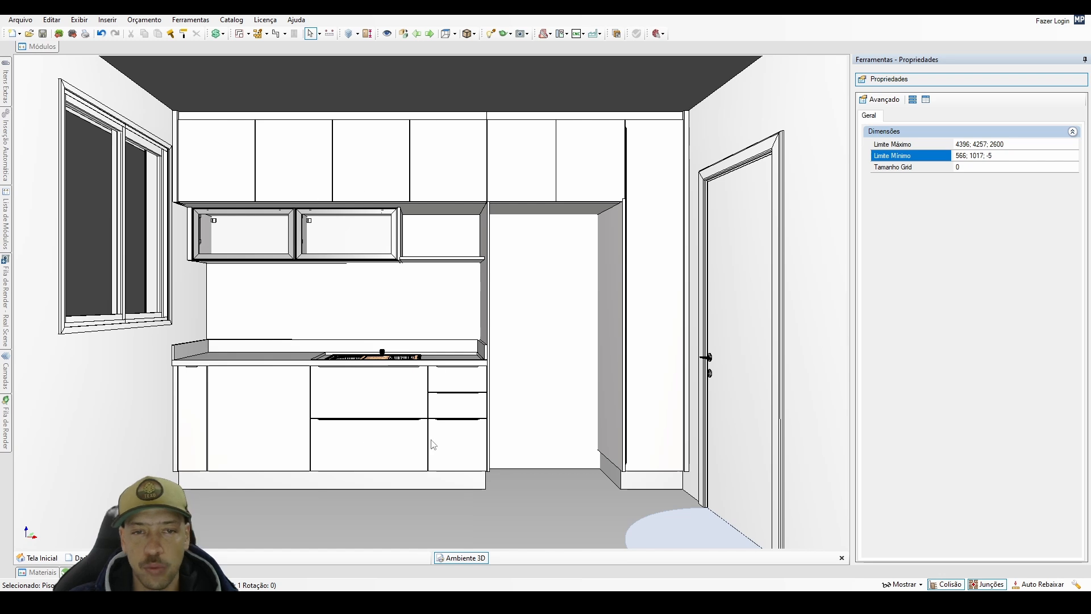
Reduce the width of the two-door overhead module above the tall open niche to 937-18,5 mm.
scroll(612, 294, up, 5)
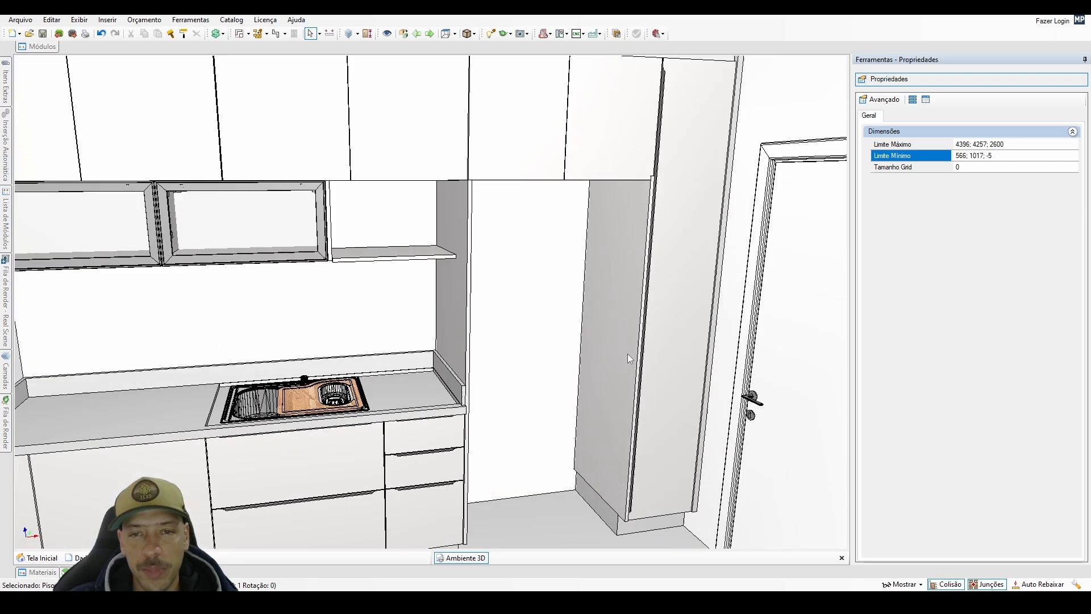
click(628, 276)
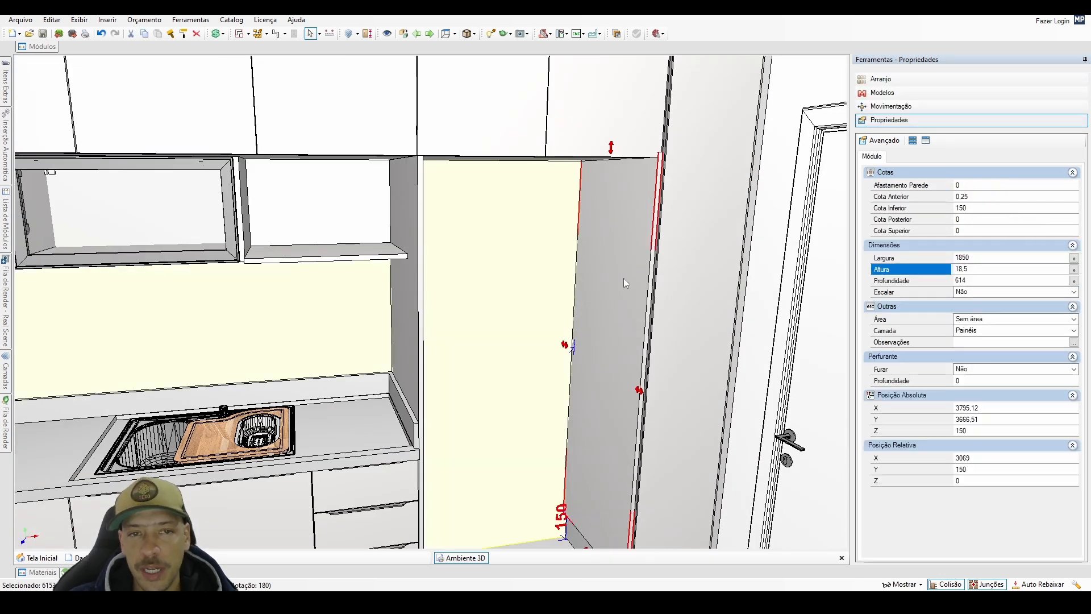
middle_drag(623, 278, 563, 360)
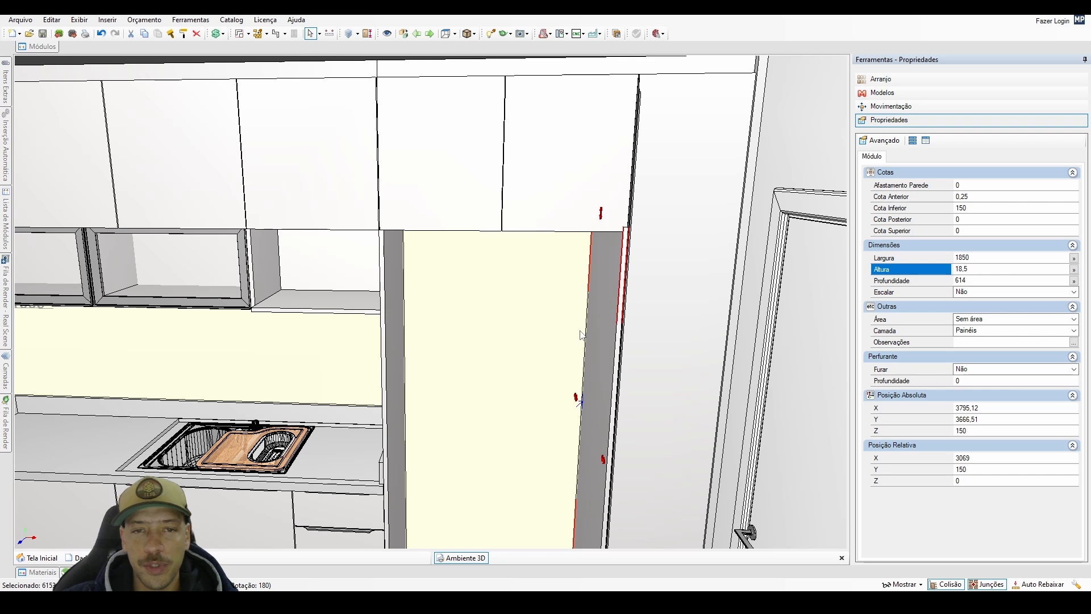
click(529, 198)
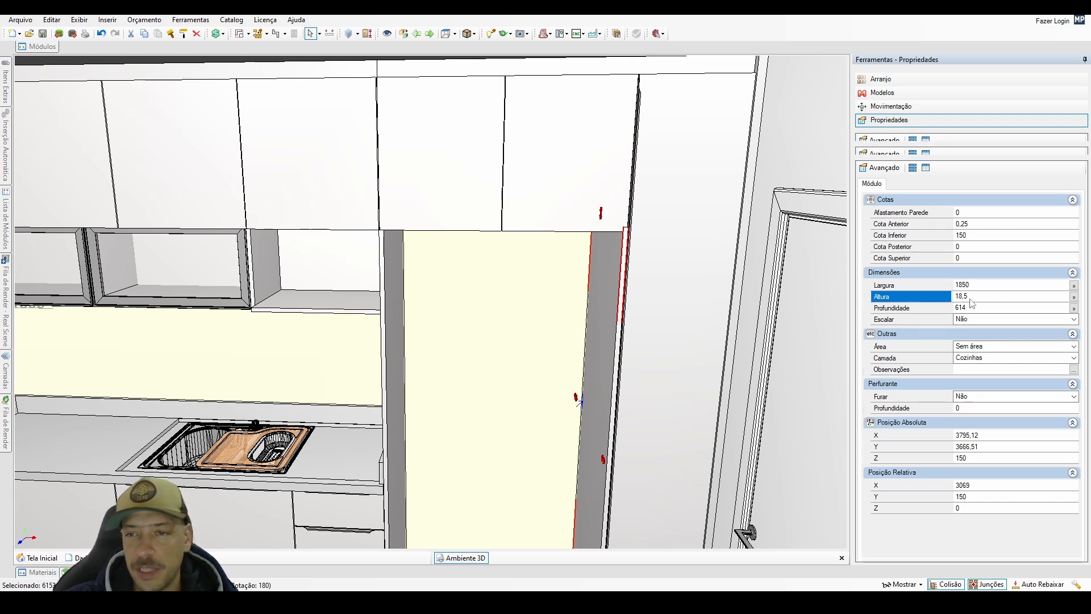
click(978, 286)
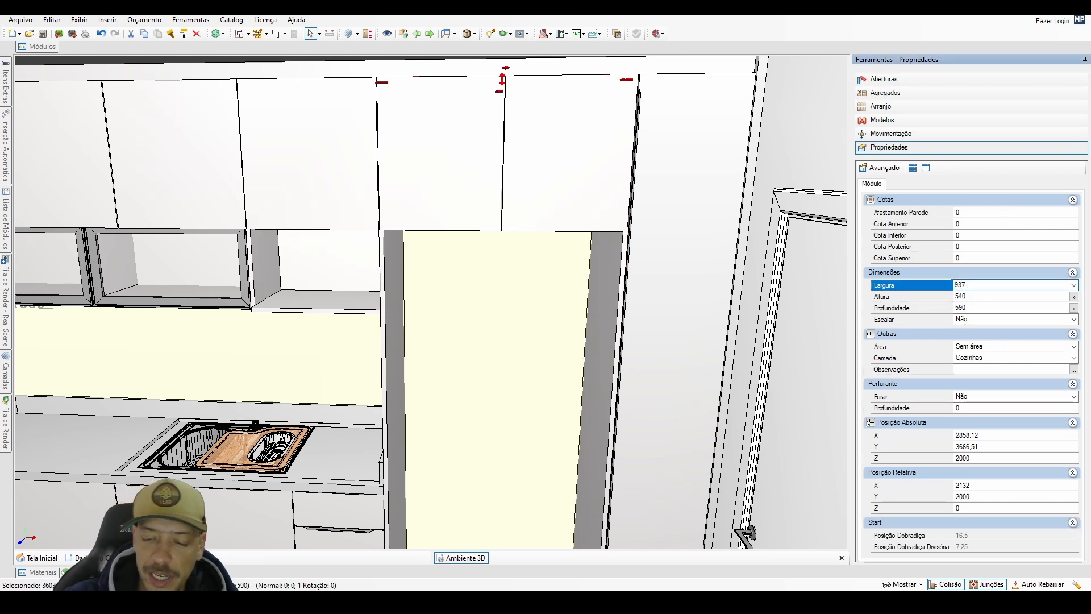
key(Return)
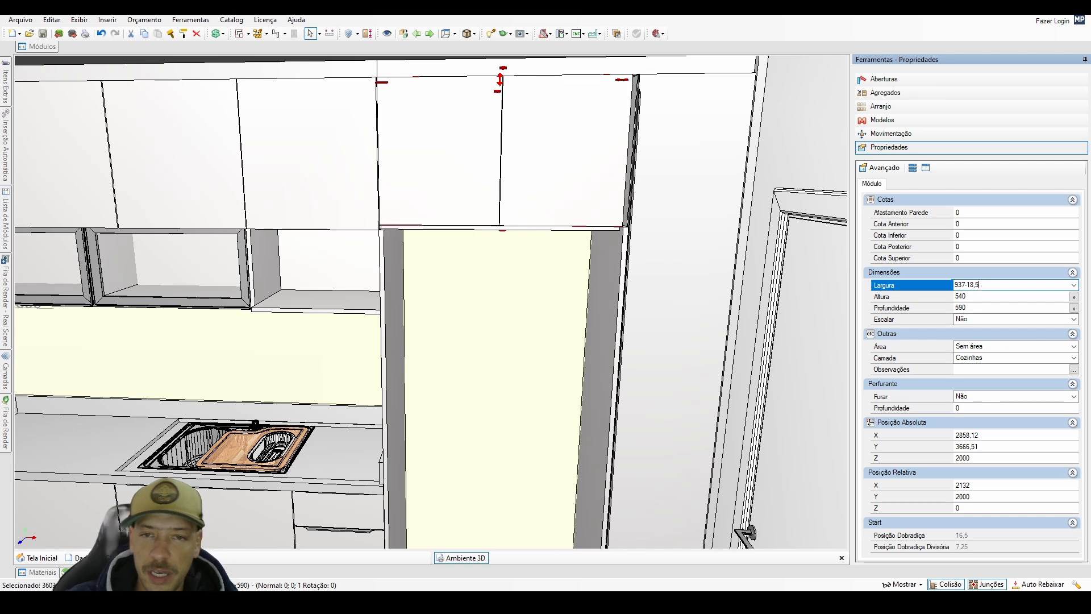
Lower both overhead doors above the tall niche to an offset of -18 and set their height to 556 mm.
click(555, 202)
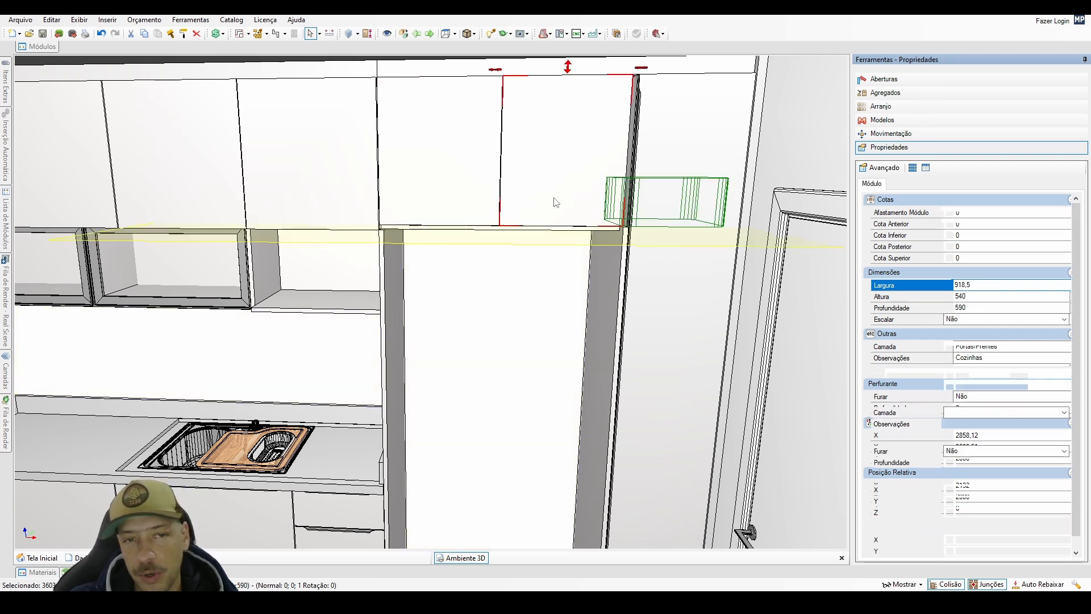
shift+click(445, 200)
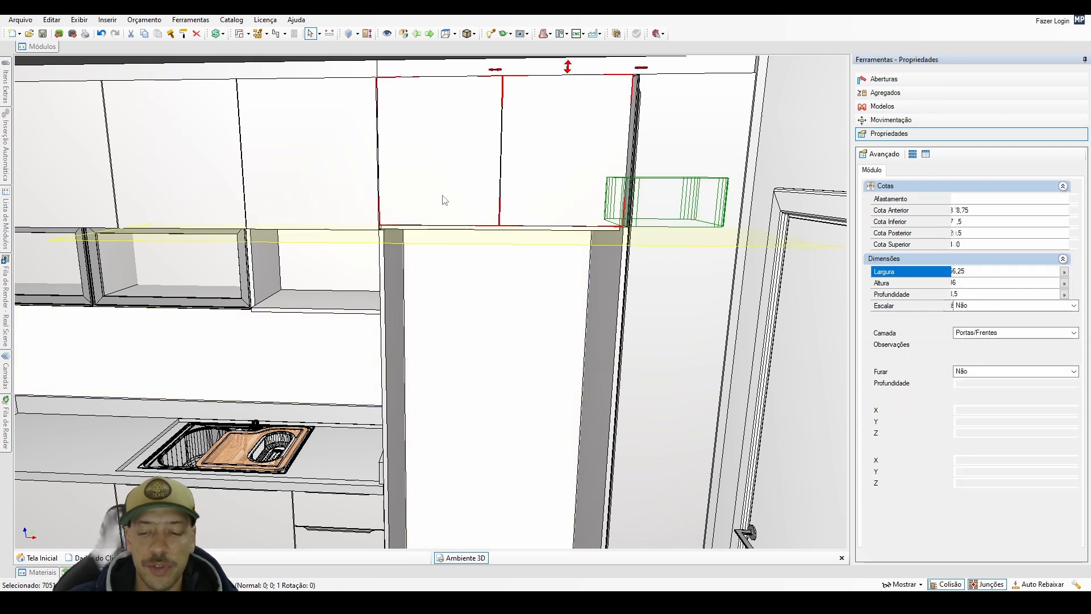
key(Page_Down)
click(960, 282)
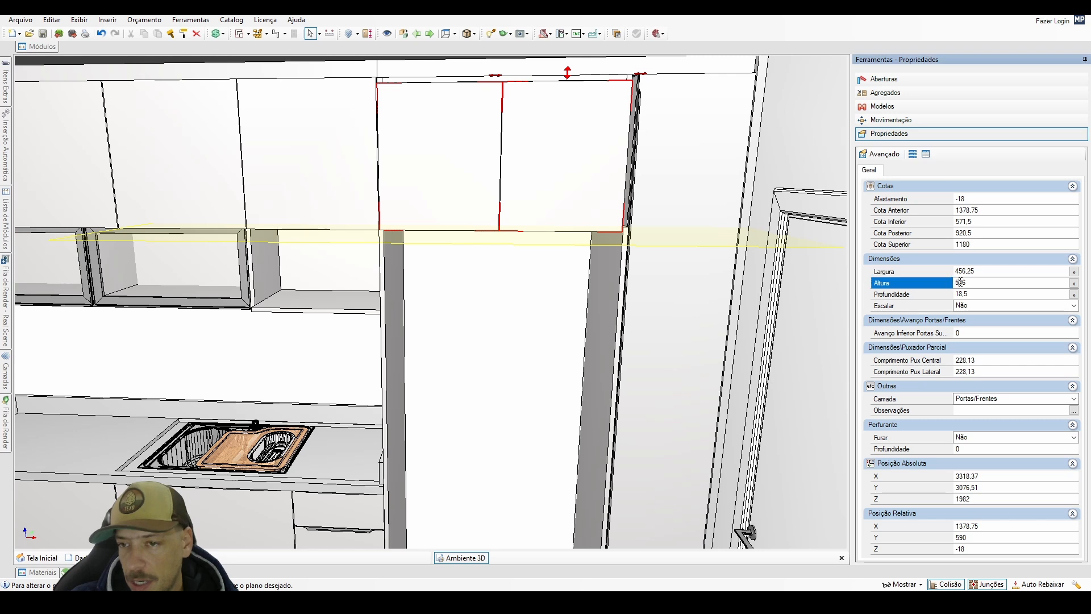
key(Return)
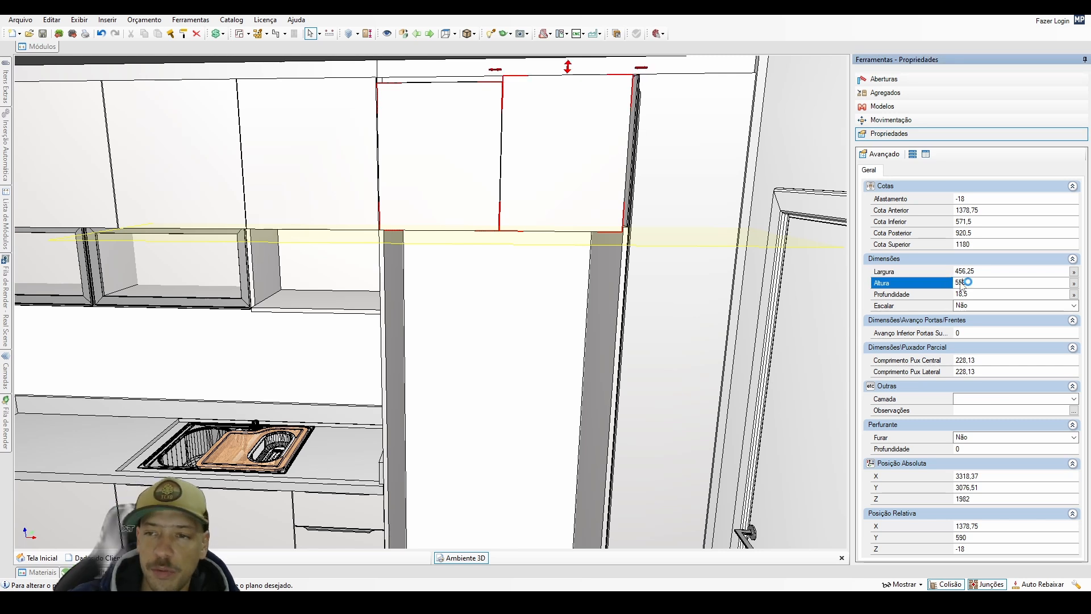
middle_drag(580, 319, 557, 331)
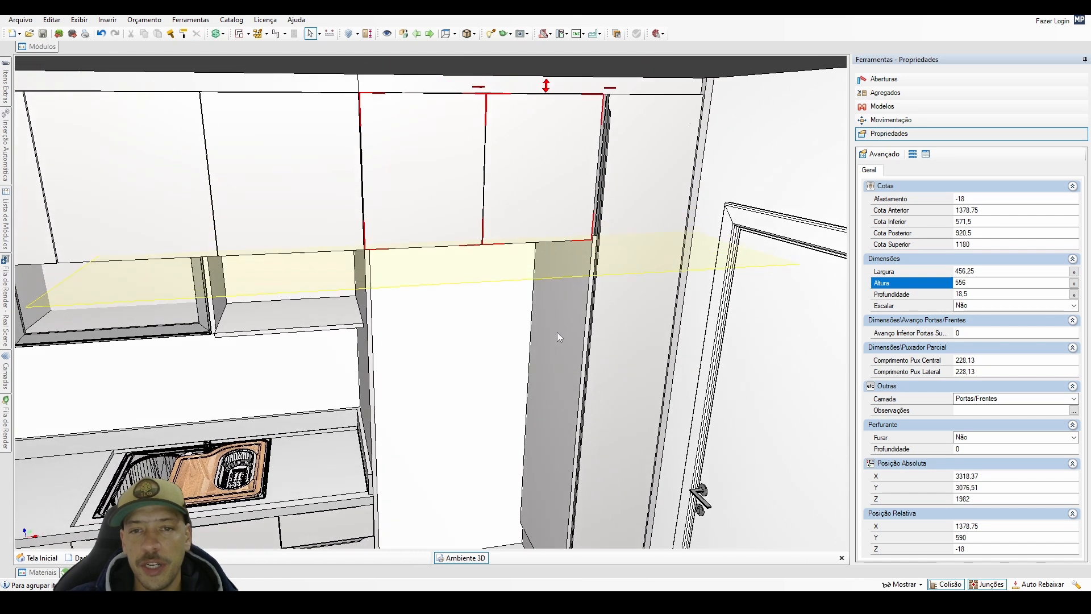
Extend the tall side panel between the open niche and the tall cabinet to a width of 2390 mm, overriding the space limit.
click(573, 329)
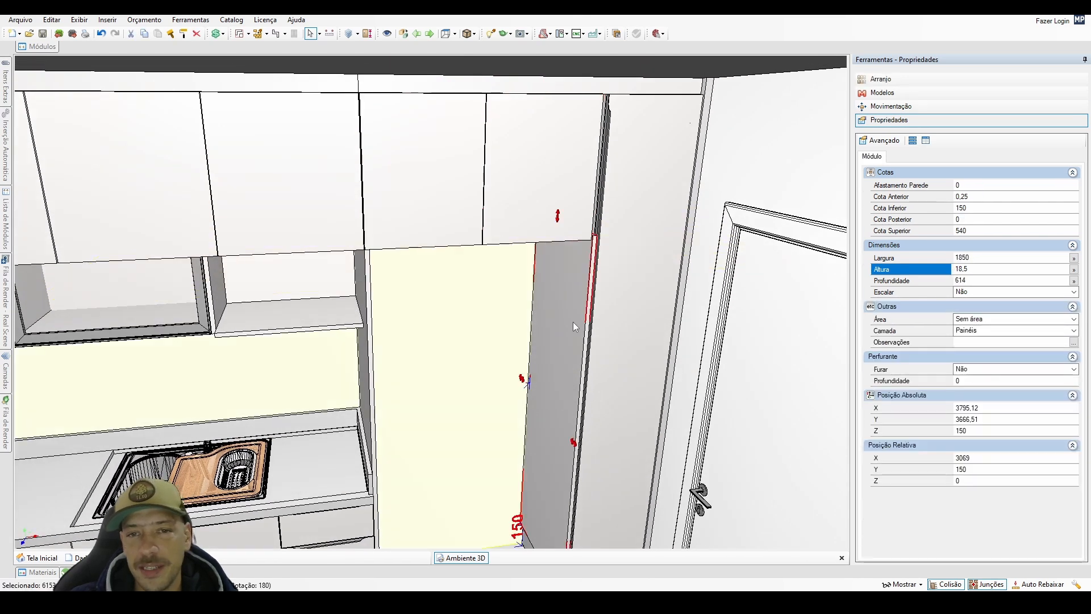
click(982, 257)
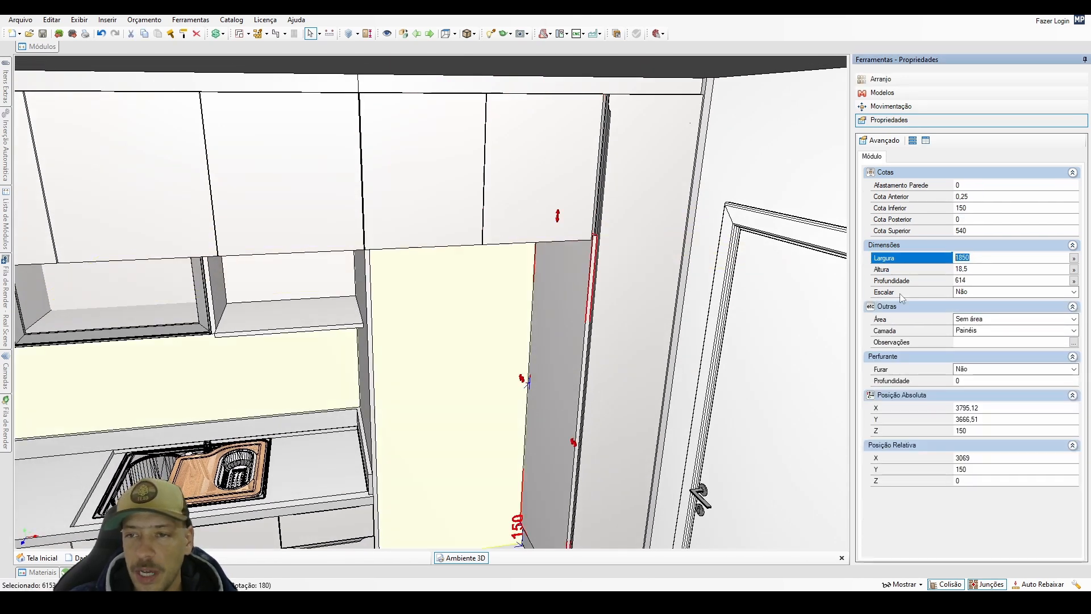
text(2390)
key(Return)
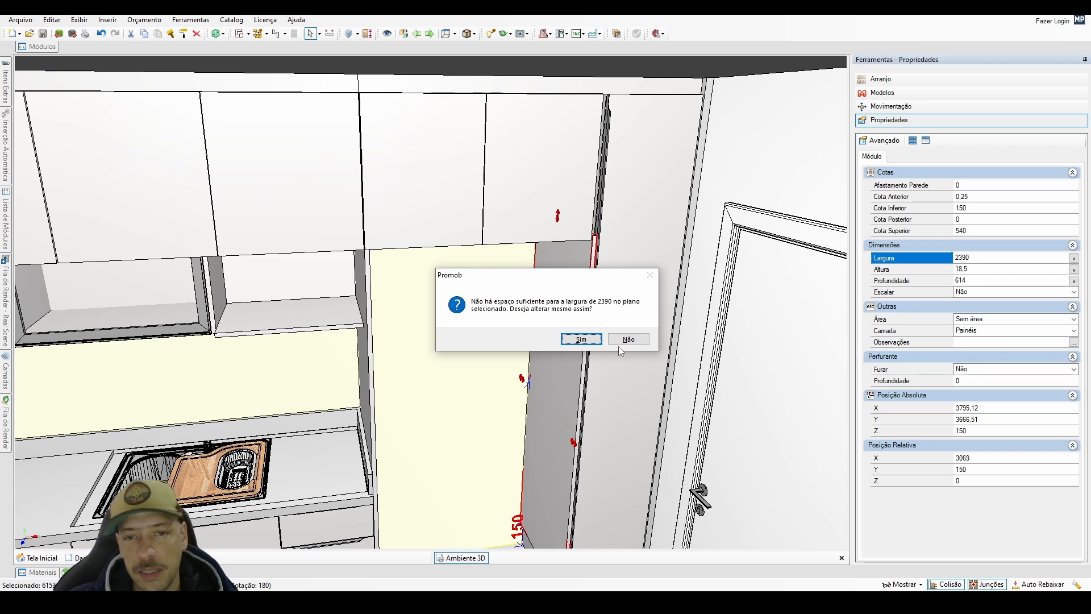
click(581, 339)
Try extending the tall side panel beside the niche up past the top filler with a width of 2450 mm.
middle_drag(605, 115, 572, 197)
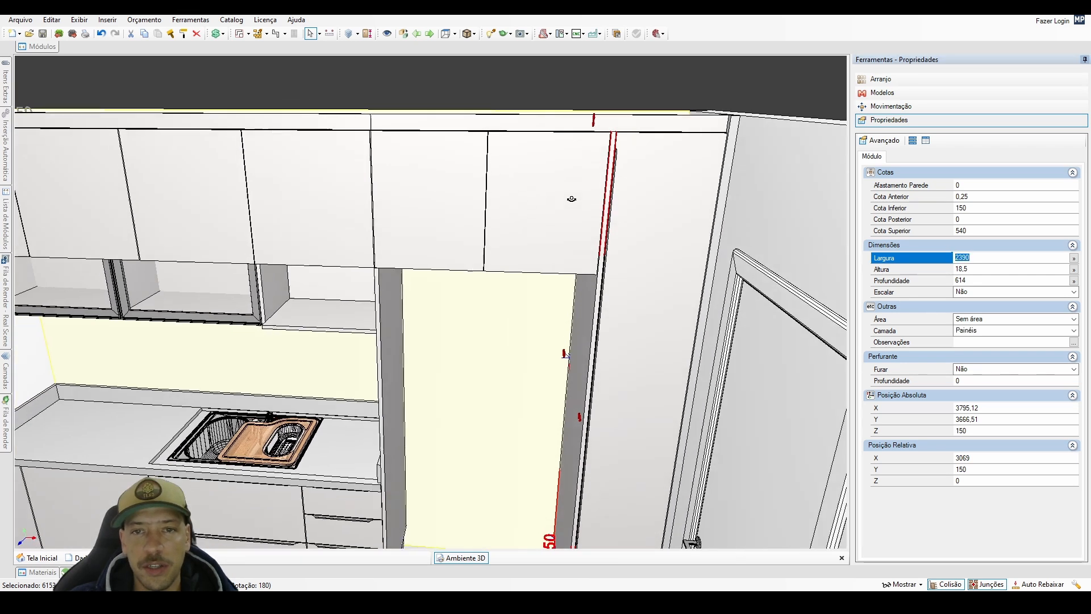
middle_drag(357, 161, 526, 168)
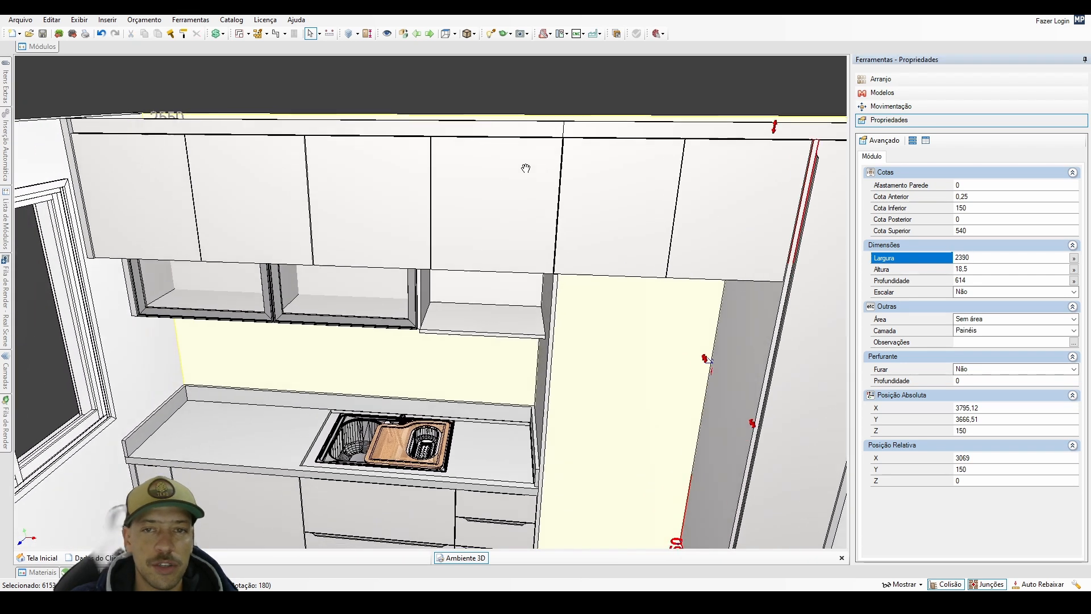
scroll(626, 328, down, 1)
middle_drag(710, 204, 613, 227)
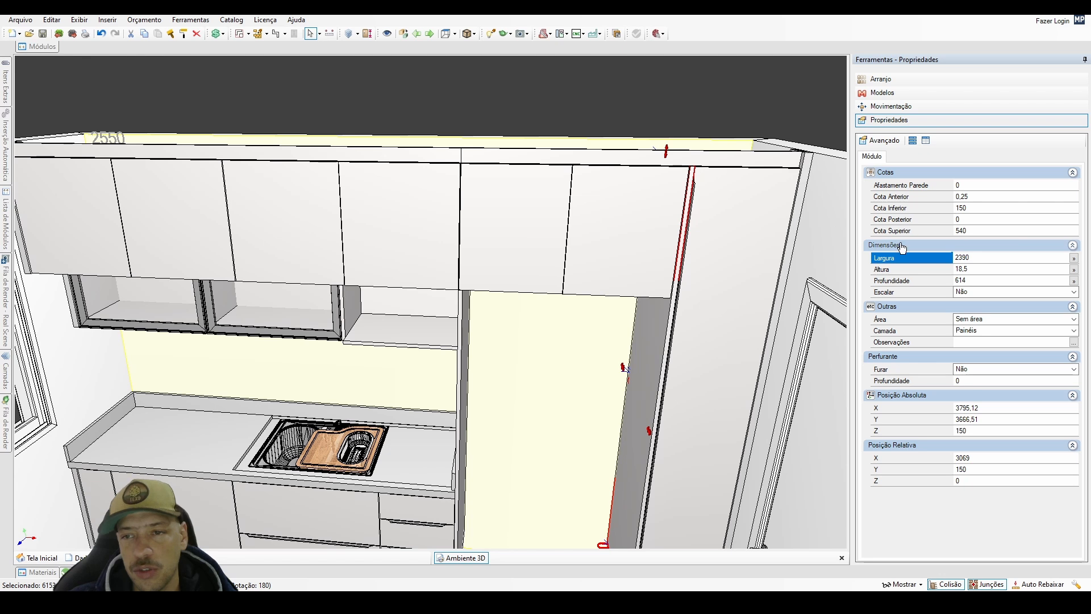
click(990, 257)
text(2450)
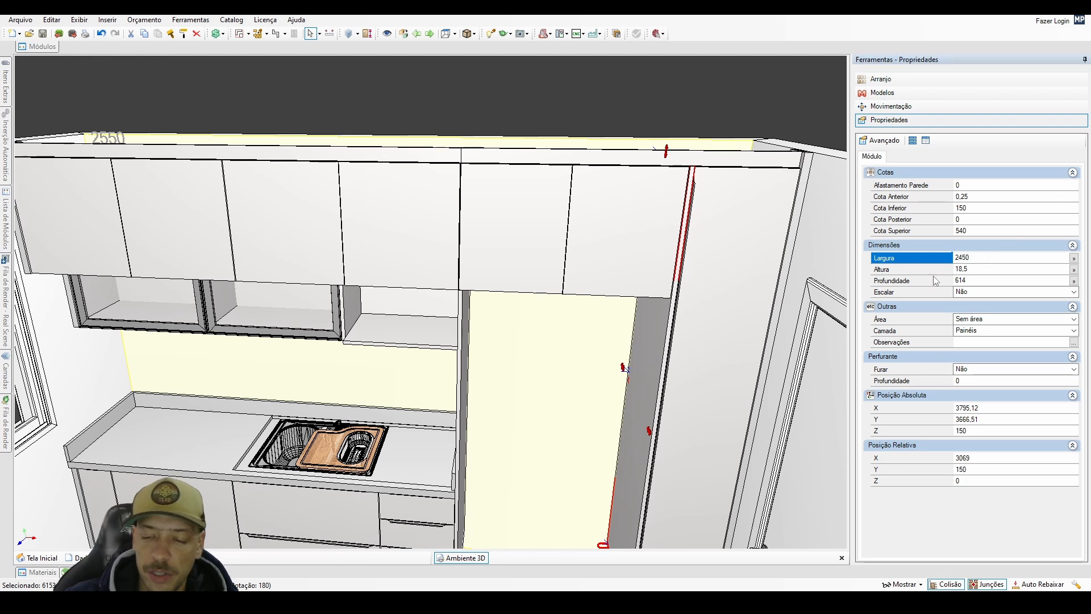
key(Return)
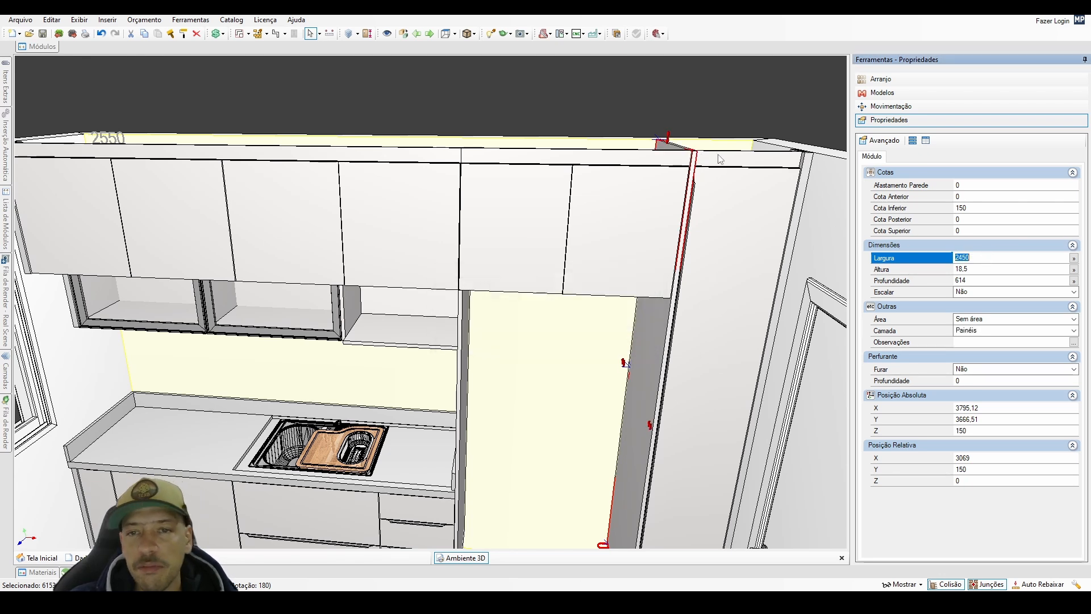
Return the width of the tall side panel beside the niche to 2390 mm.
middle_drag(678, 195, 565, 198)
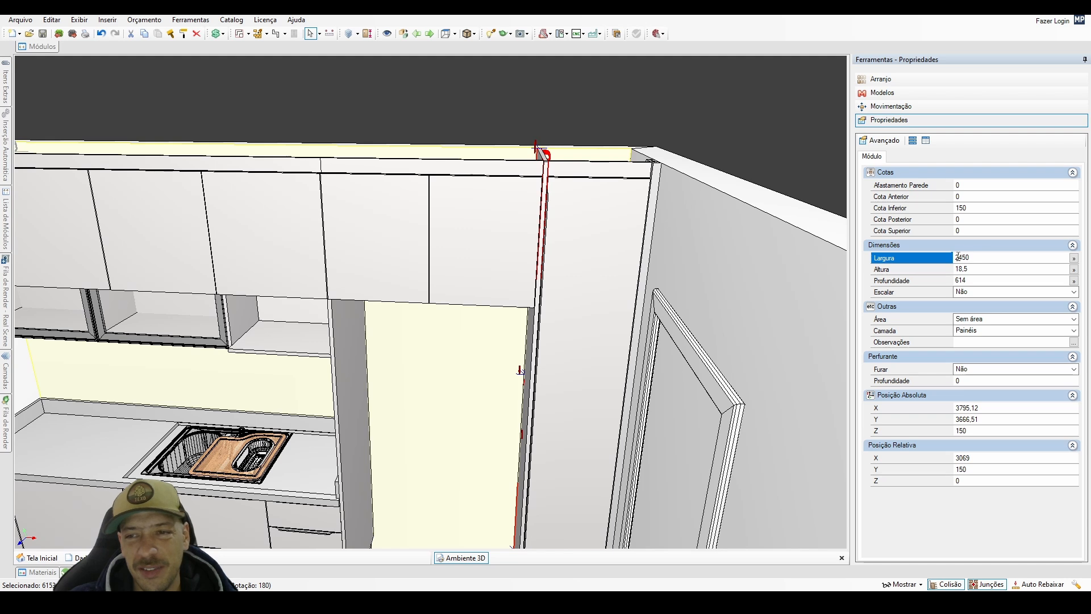
drag(958, 257, 1021, 281)
text(390)
key(Return)
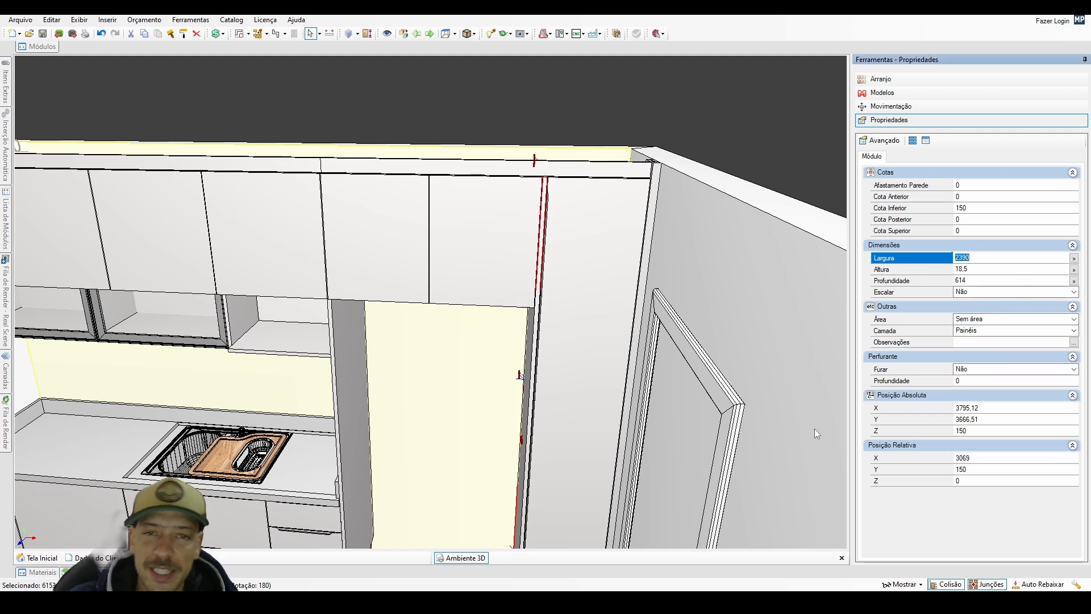
Examine the whole kitchen from above, from the front facing the cabinet wall, and up close around the countertop.
click(449, 414)
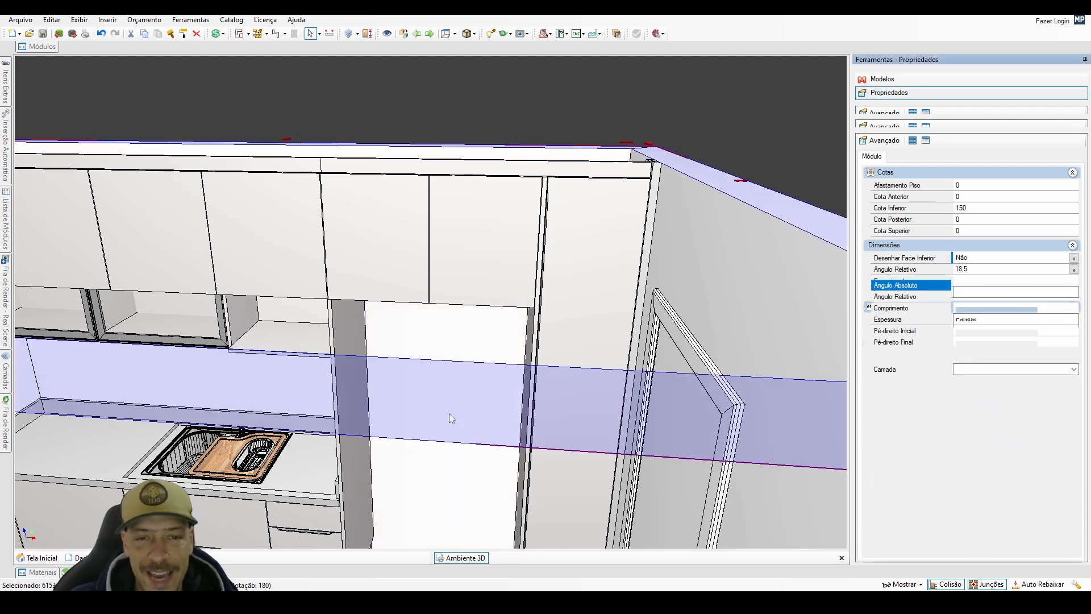
key(F5)
middle_drag(470, 289, 463, 195)
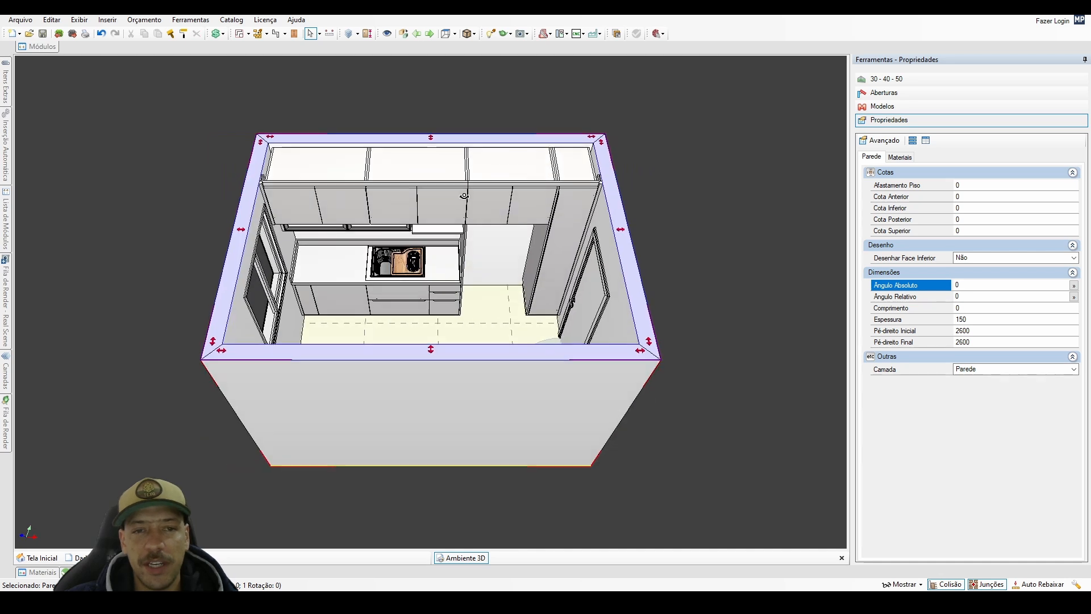
click(482, 252)
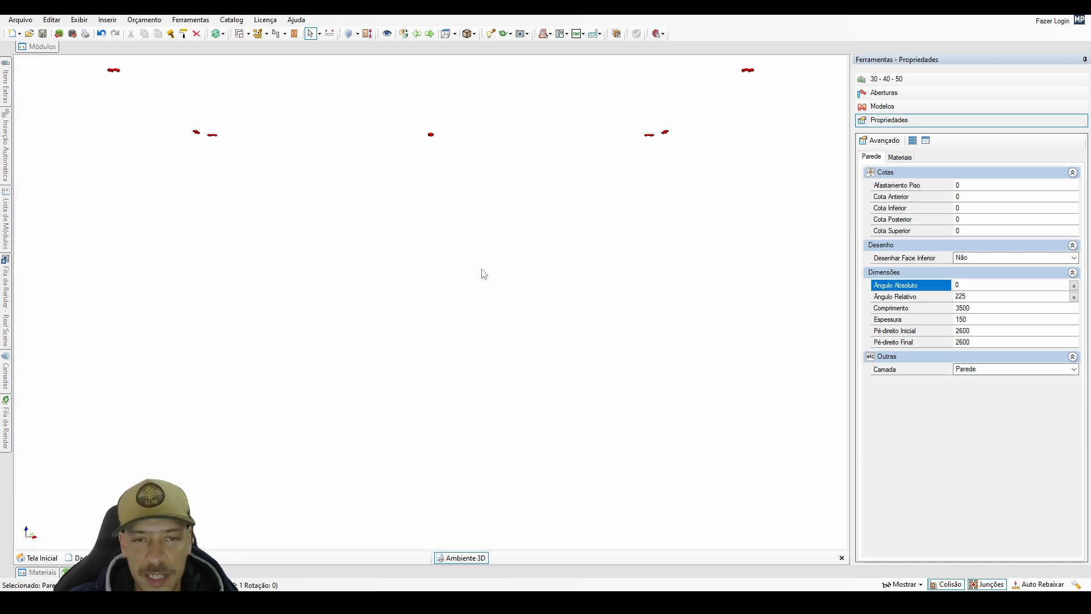
right_click(482, 252)
click(512, 476)
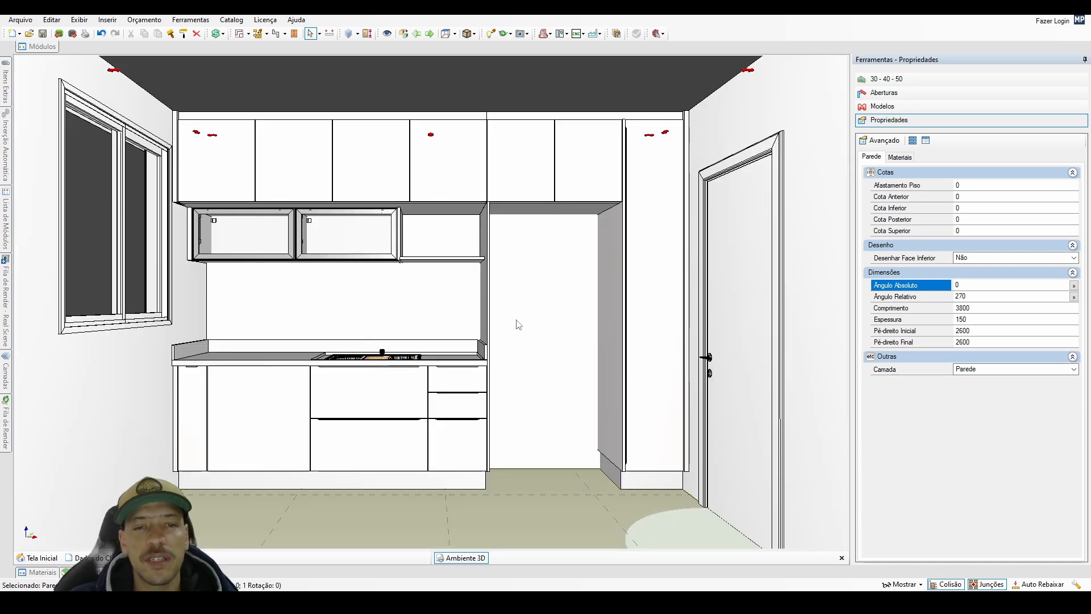
click(517, 320)
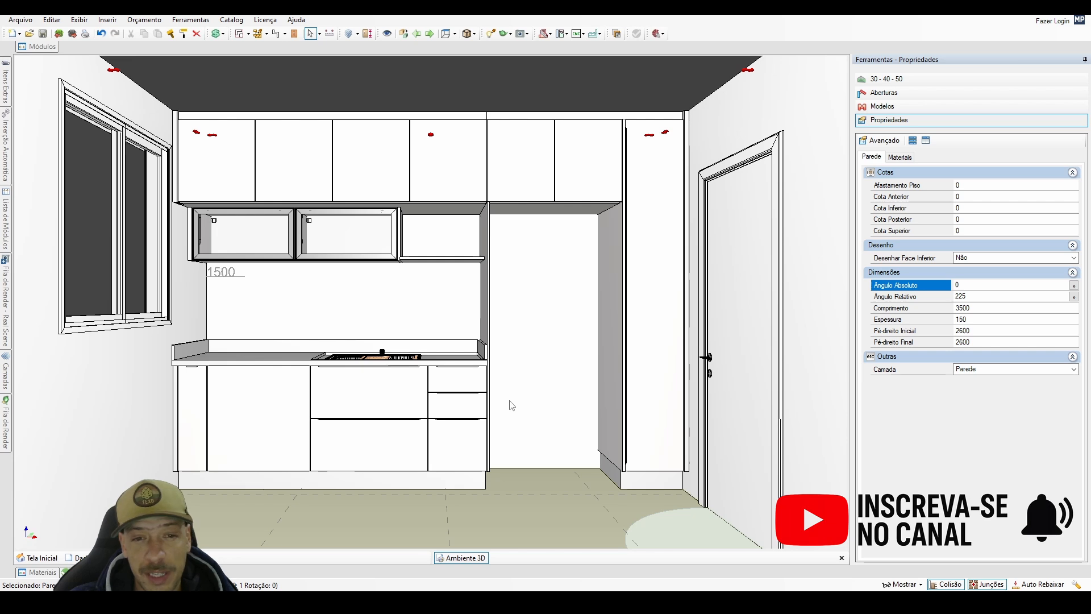
scroll(189, 378, up, 3)
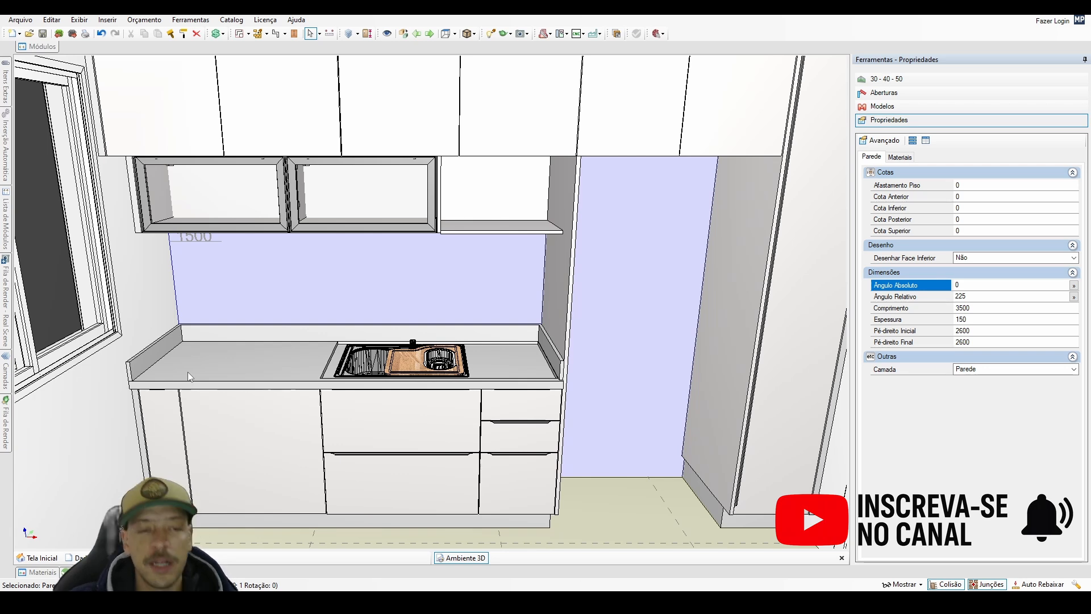
scroll(423, 395, down, 4)
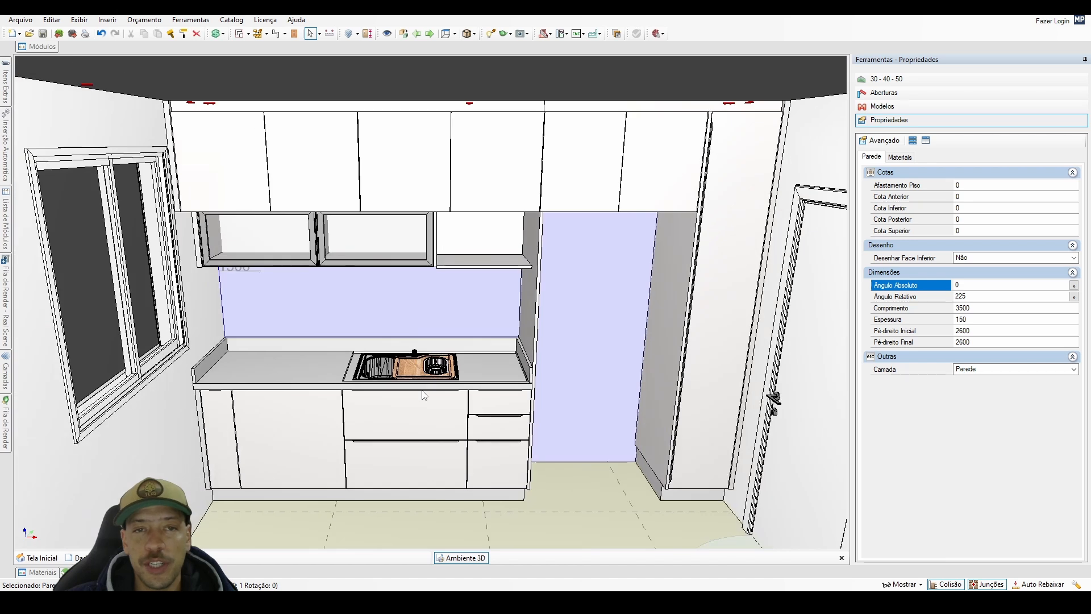